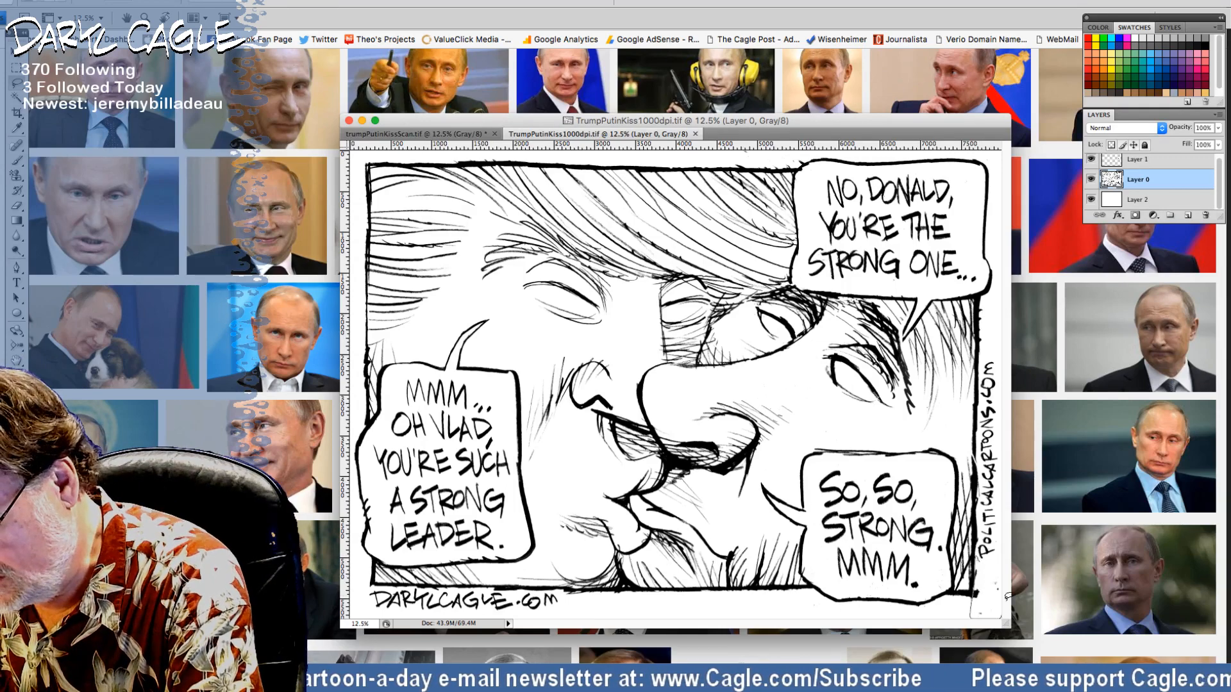
Step: Erase the stray marks in the white margin outside the frame's lower-right corner and beside its right border
left_click_drag(1008, 596, 974, 567)
key("Delete")
key("super+d")
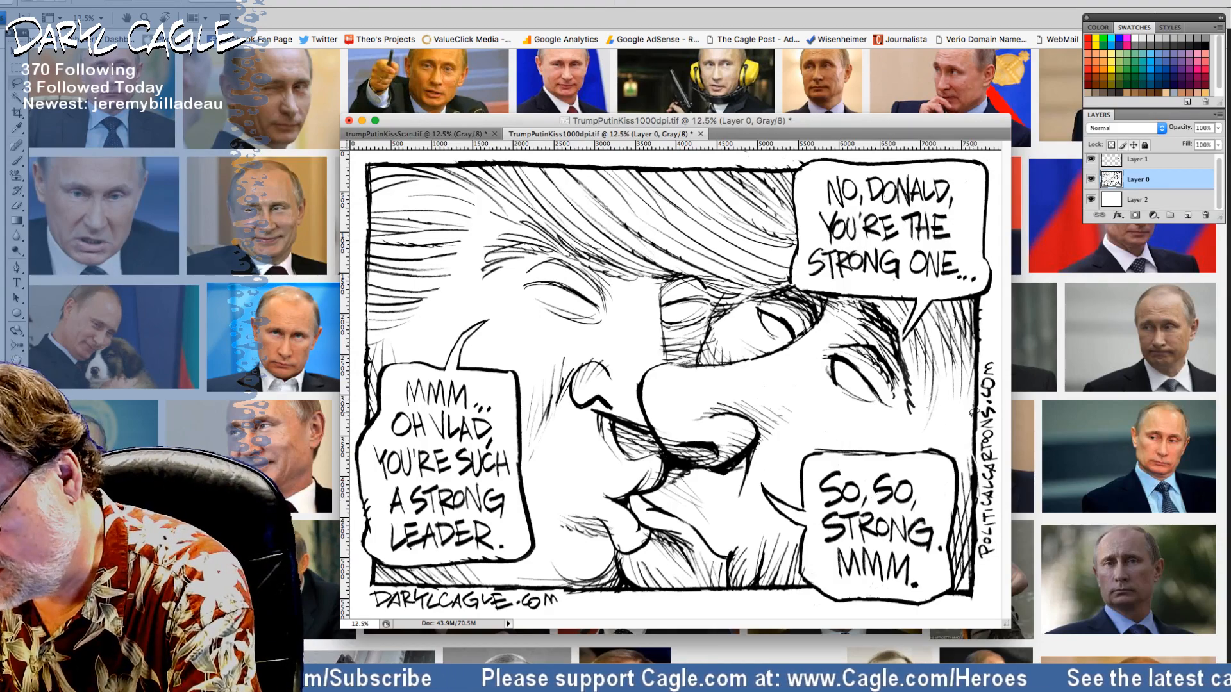
left_click_drag(971, 410, 982, 395)
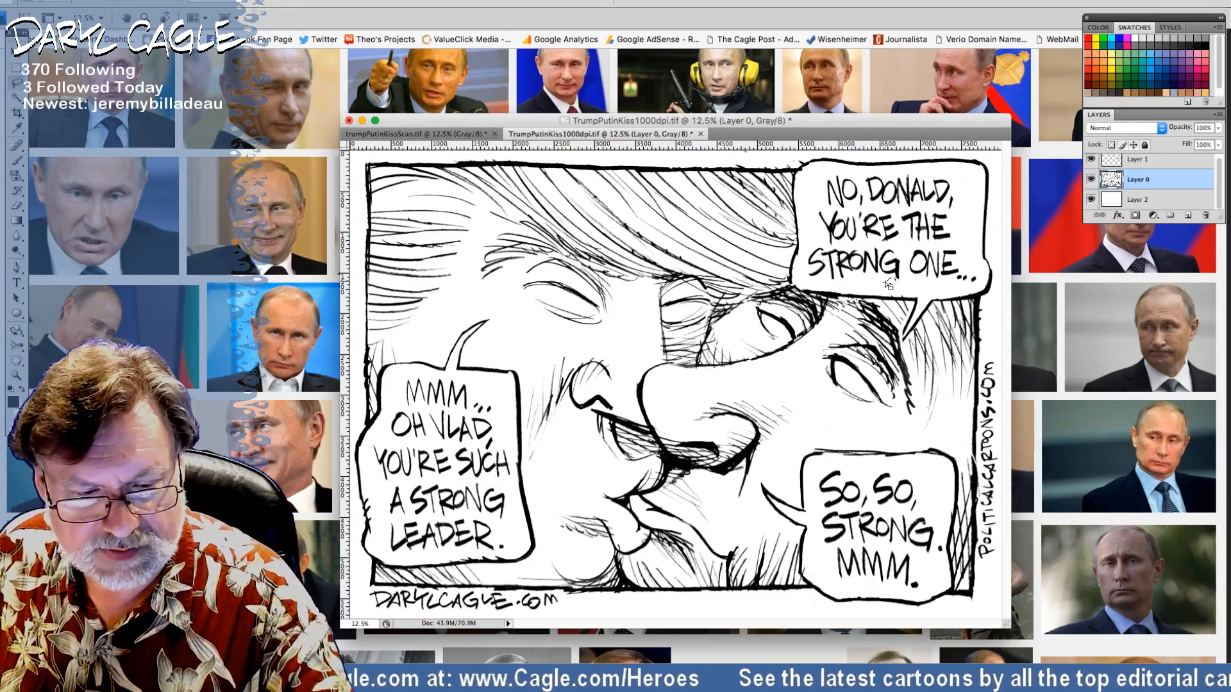
Step: Zoom in on the "STRONG ONE..." bubble and erase the specks just beneath its lower edge, above the eyebrow
key("z")
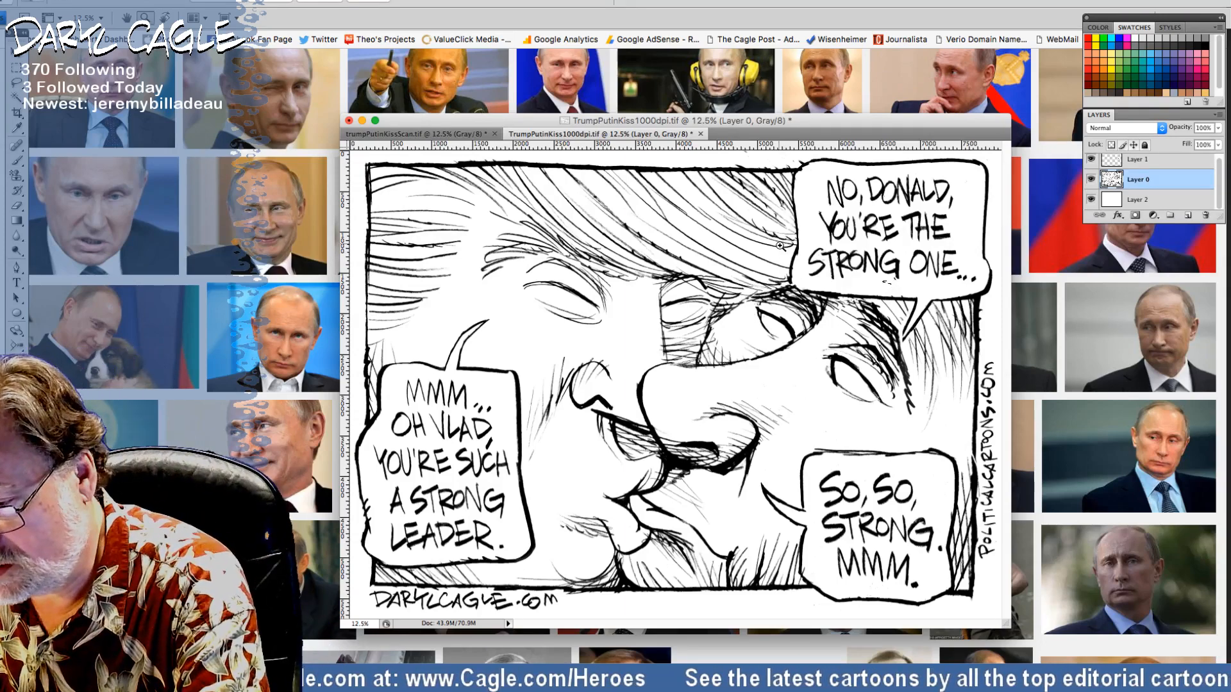
left_click_drag(781, 245, 980, 460)
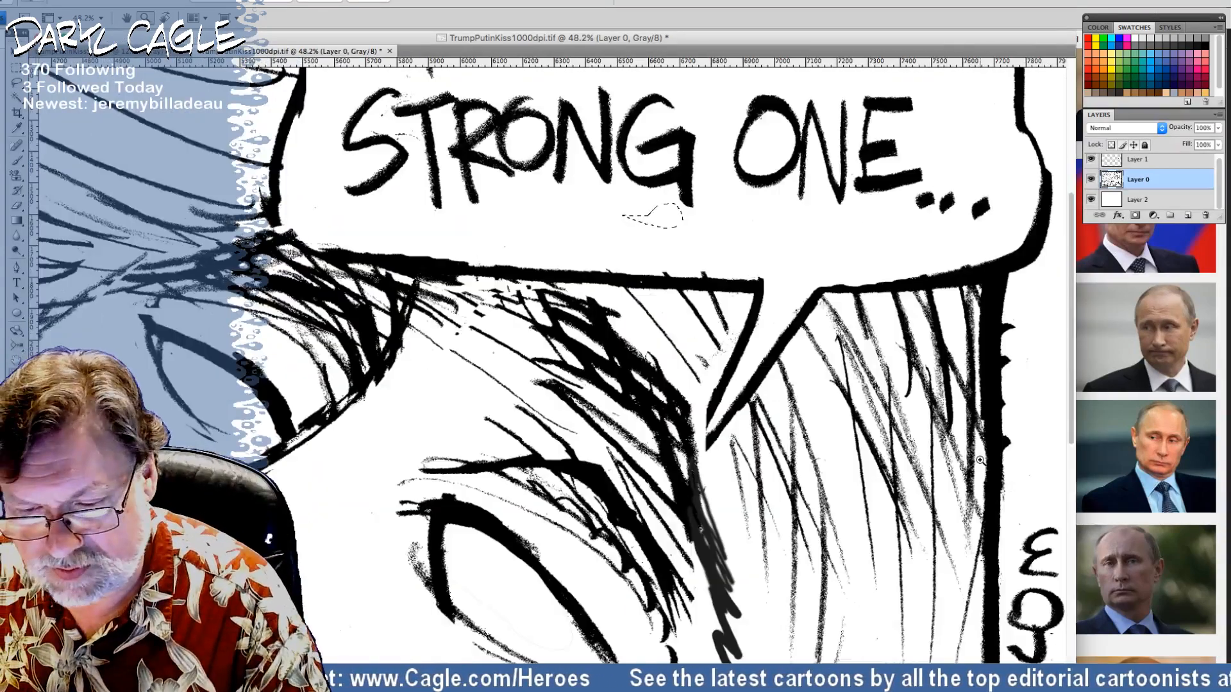
key("l")
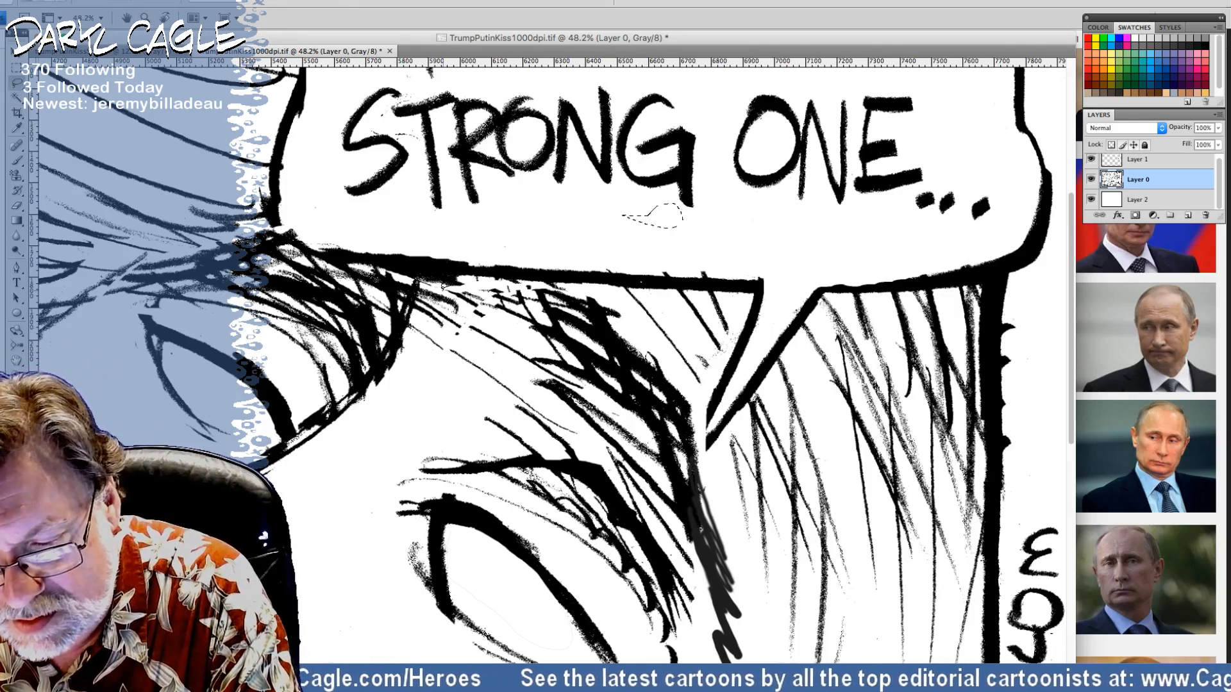
mouse_move(441, 290)
left_mouse_down()
mouse_move(480, 310)
mouse_move(446, 289)
mouse_move(490, 300)
mouse_move(489, 320)
mouse_move(459, 296)
mouse_move(499, 283)
mouse_move(522, 293)
mouse_move(531, 334)
mouse_move(476, 294)
left_mouse_up()
key("Delete")
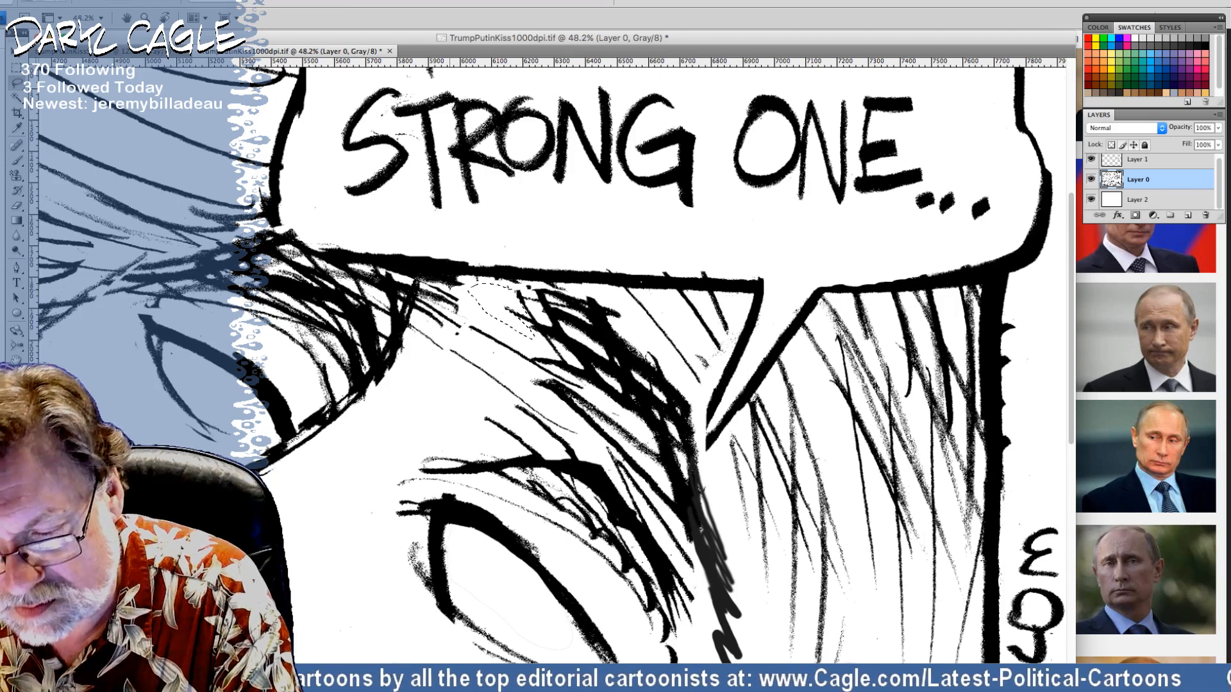
key("Delete")
Step: Erase the small isolated specks on the forehead and in the blank skin around the right-hand face's eye
left_click(452, 323)
mouse_move(454, 327)
left_mouse_down()
mouse_move(496, 343)
mouse_move(487, 365)
mouse_move(454, 331)
left_mouse_up()
mouse_move(448, 490)
left_mouse_down()
mouse_move(421, 498)
mouse_move(453, 489)
left_mouse_up()
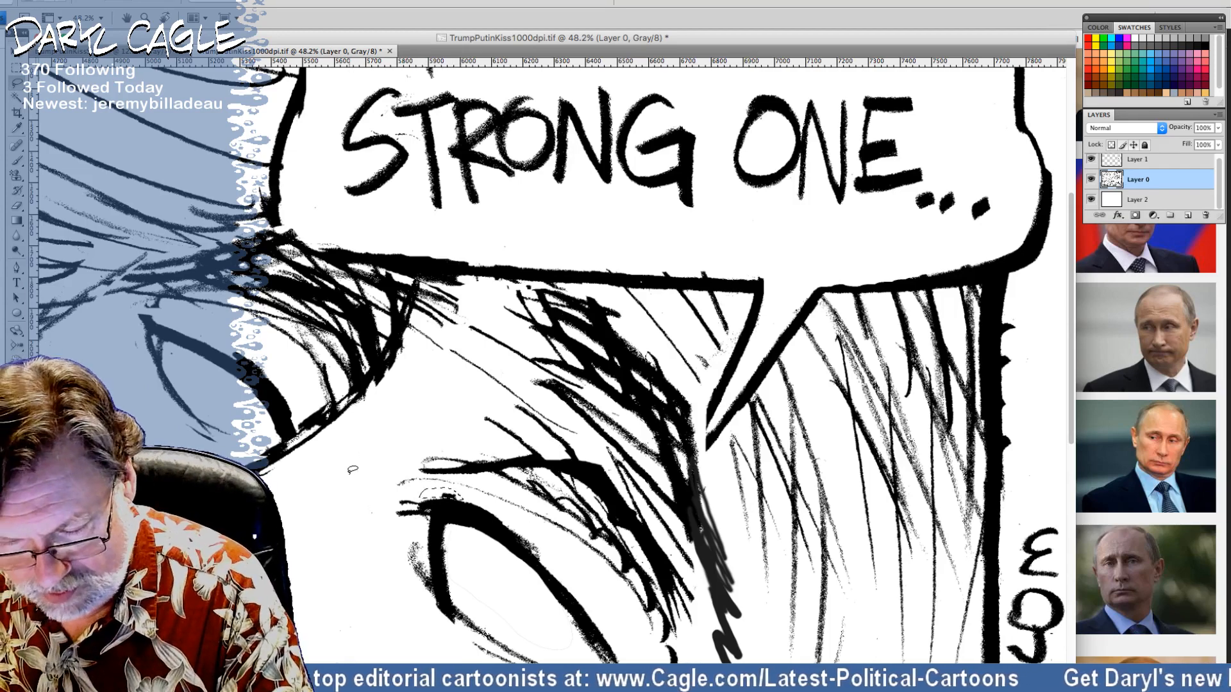
mouse_move(361, 488)
left_mouse_down()
mouse_move(385, 525)
mouse_move(361, 572)
mouse_move(376, 663)
mouse_move(361, 487)
left_mouse_up()
key("Delete")
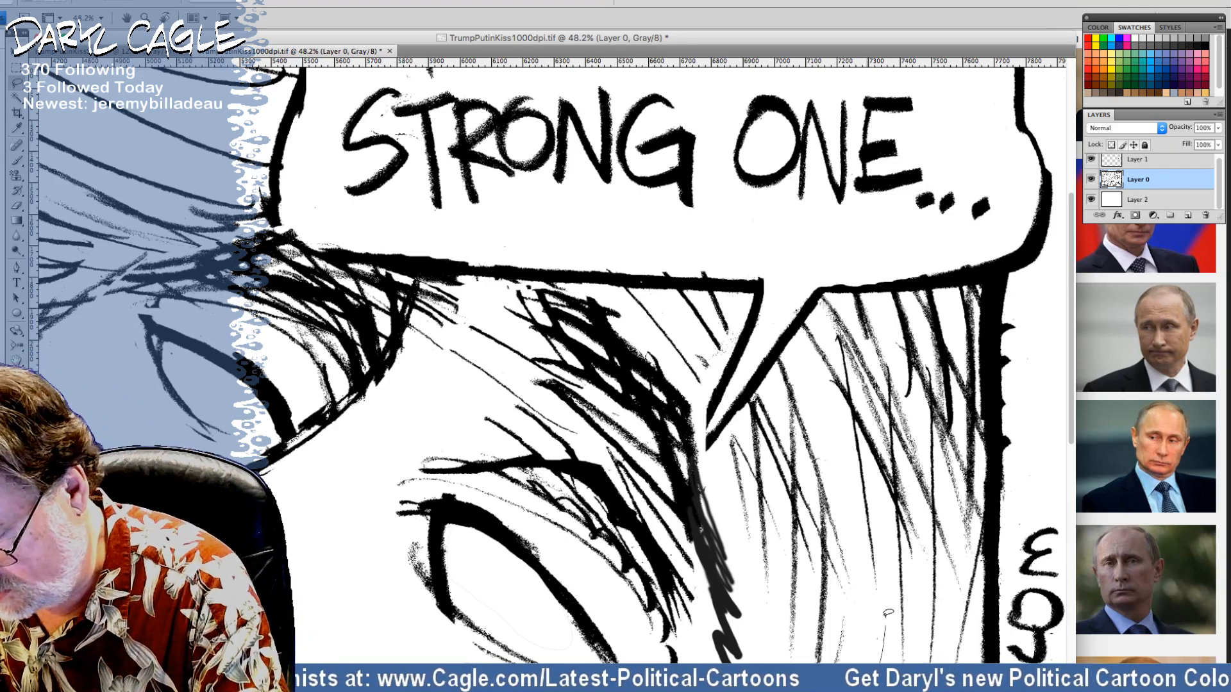
Step: Erase the specks in the outer margin around the end of the vertical web address
mouse_move(1005, 550)
left_mouse_down()
mouse_move(1006, 589)
mouse_move(1019, 493)
left_mouse_up()
key("Delete")
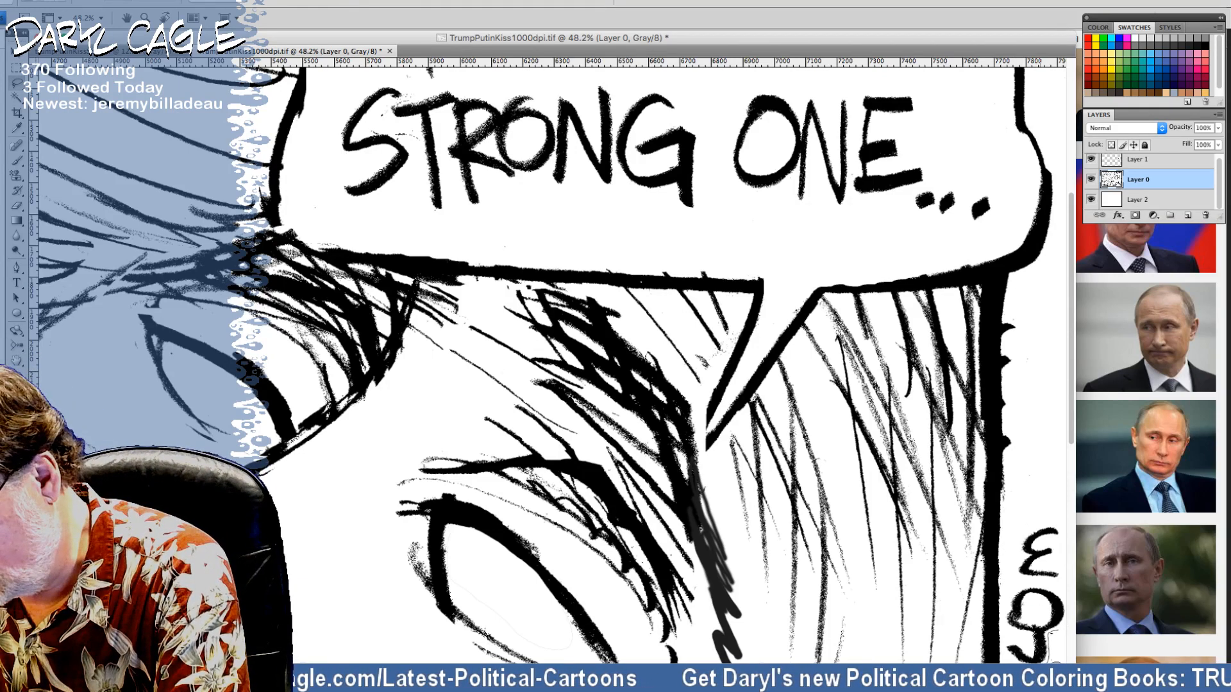
scroll(641, 353, "down", 5)
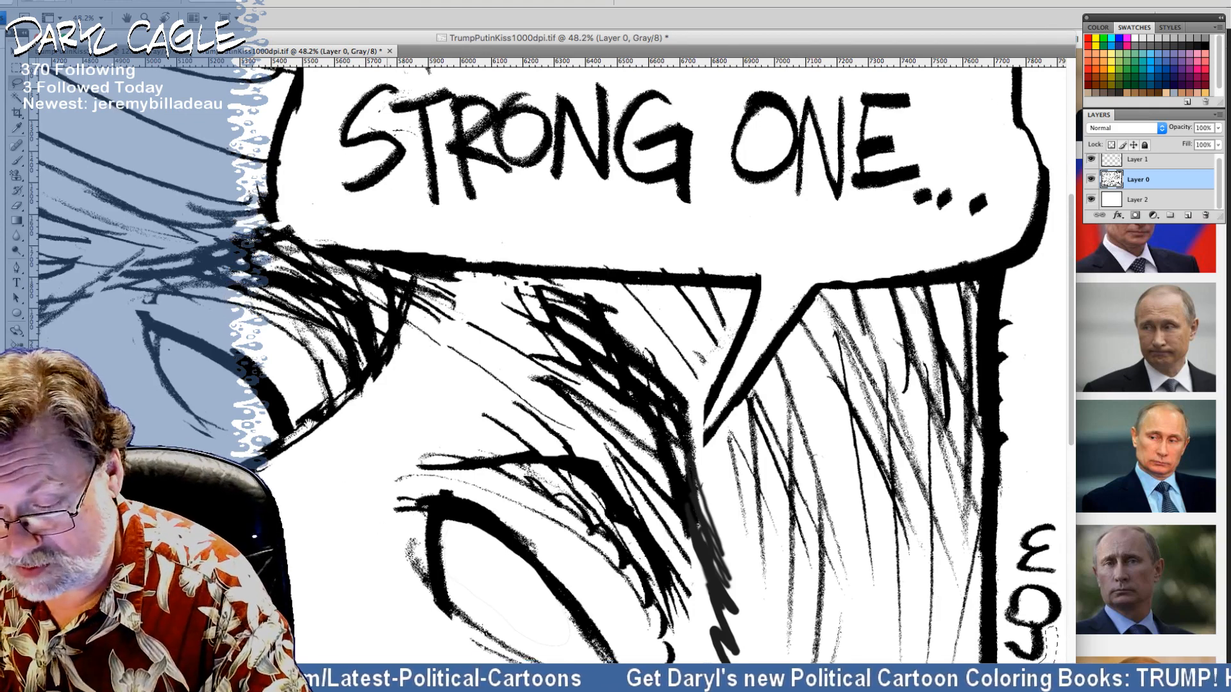
scroll(1027, 423, "up", 4)
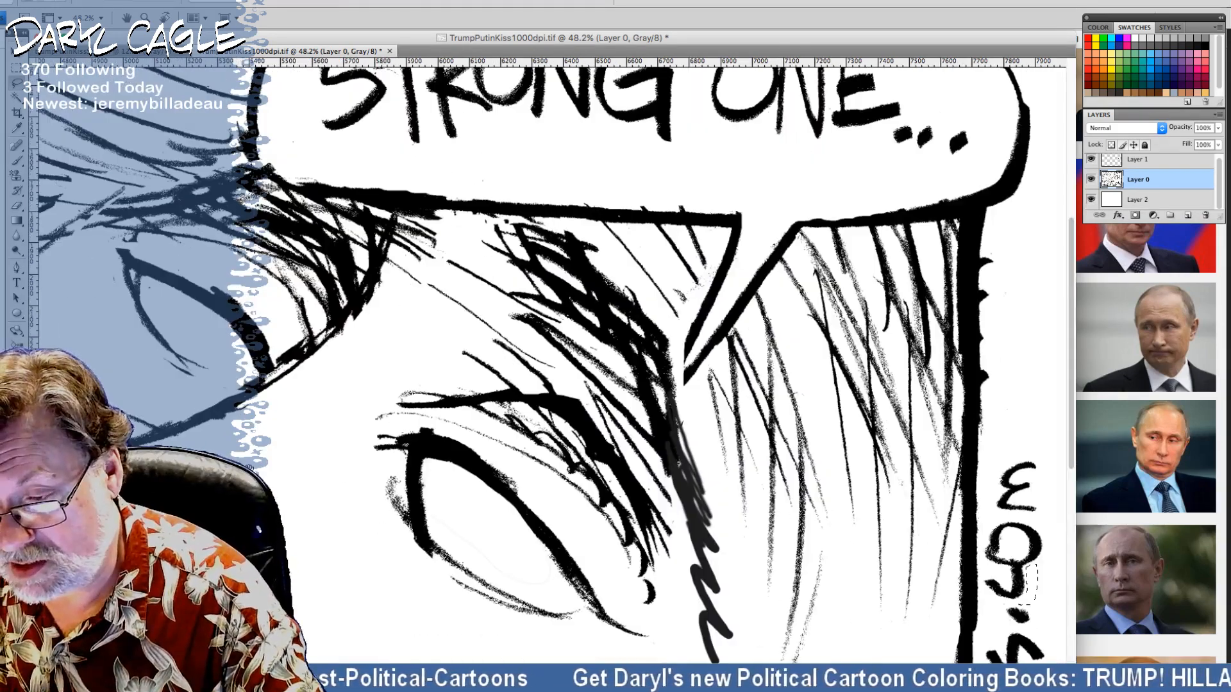
Step: Select the left edge of the upper speech bubble's tail and shift it right to make the tail narrower
left_click_drag(716, 233, 719, 252)
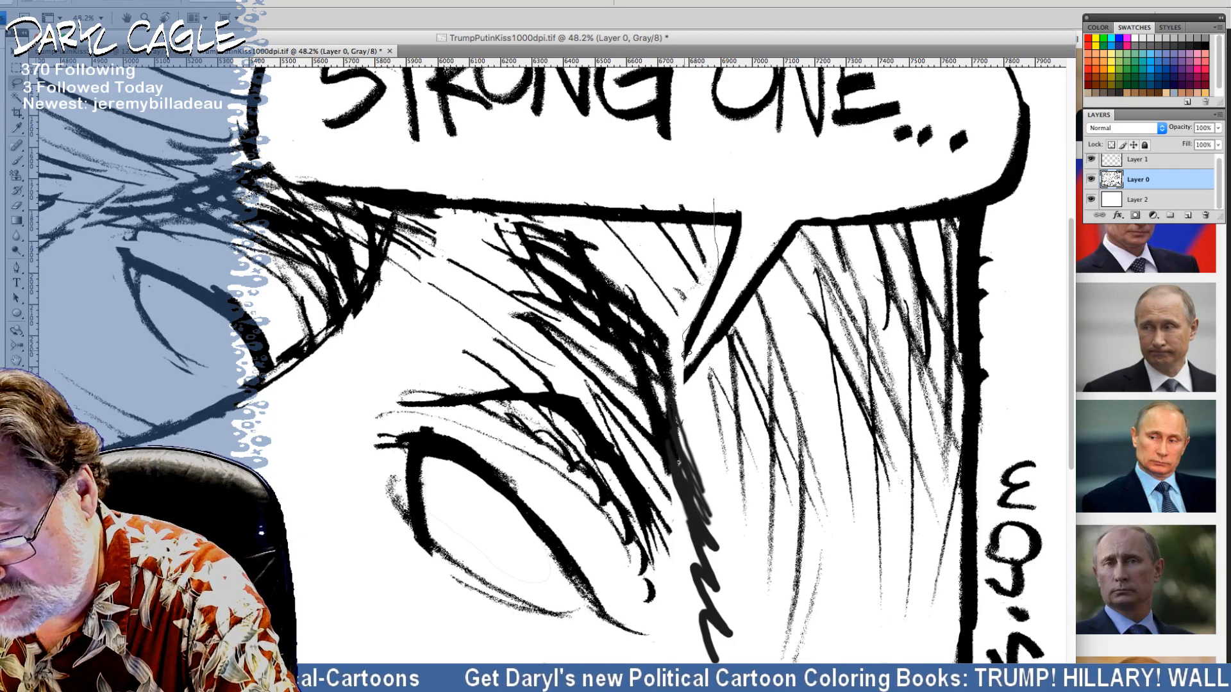
mouse_move(694, 345)
left_mouse_down()
mouse_move(751, 213)
mouse_move(721, 189)
left_mouse_up()
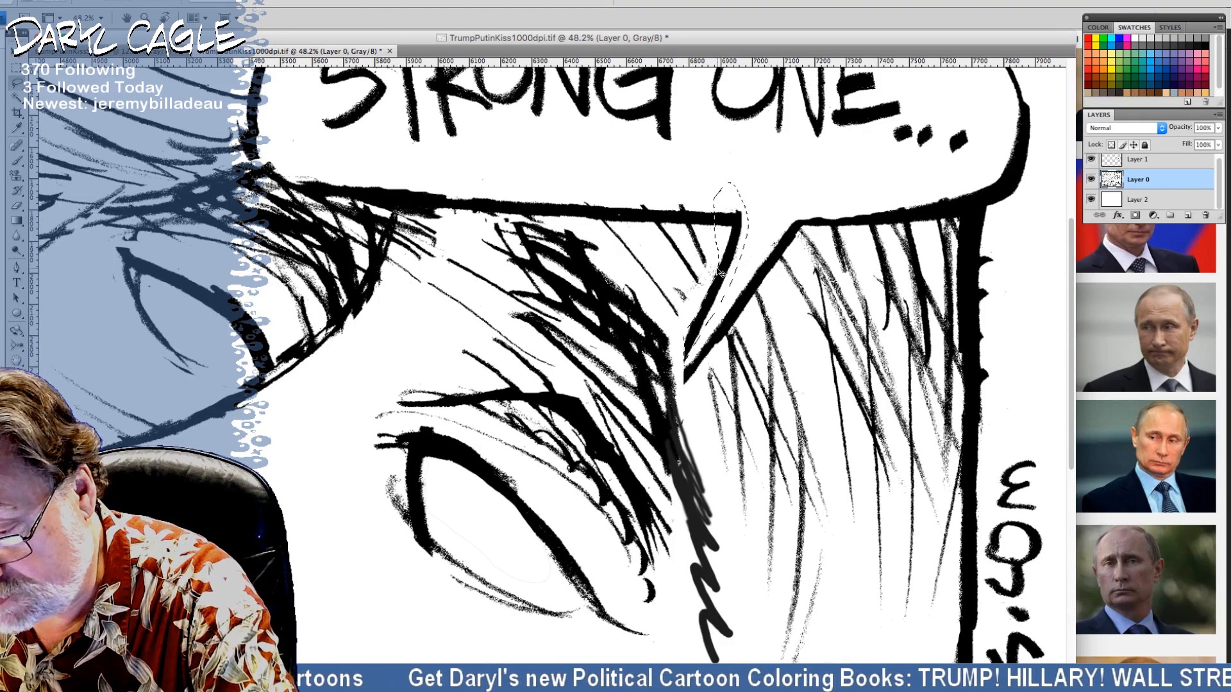
left_click_drag(717, 287, 729, 295)
left_click_drag(716, 235, 737, 244)
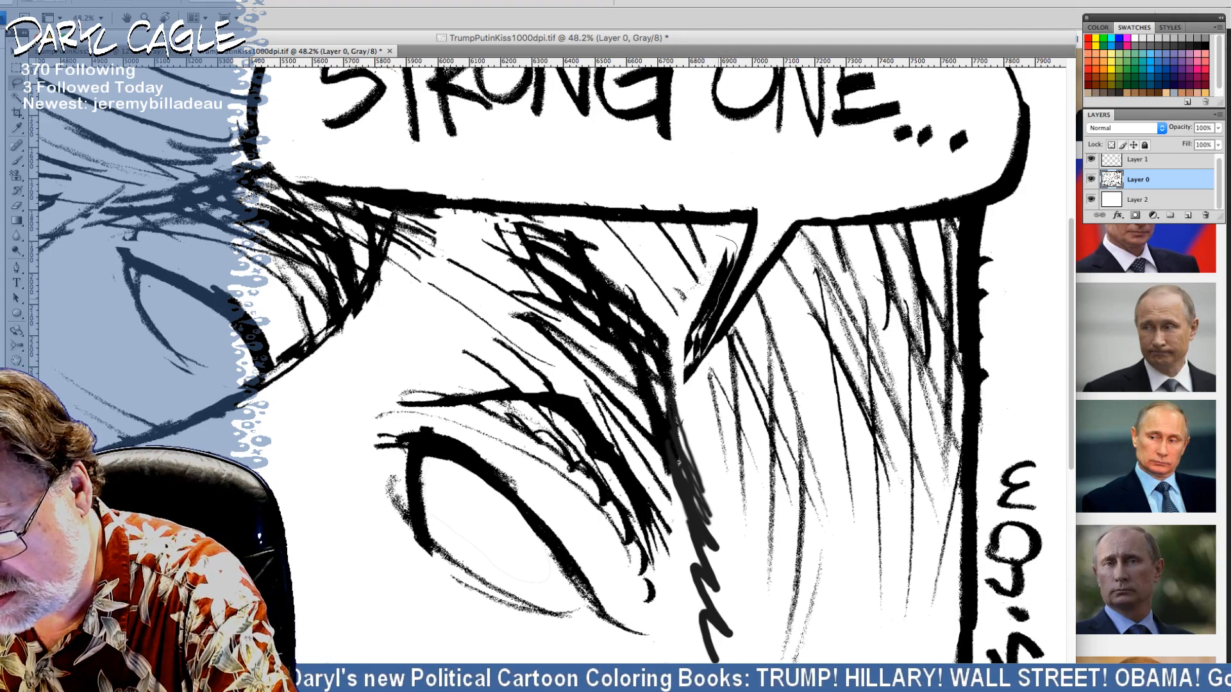
Step: Erase the leftover line fragments of the old tail edge beside the narrowed bubble tail
mouse_move(681, 375)
left_mouse_down()
mouse_move(684, 324)
mouse_move(712, 254)
mouse_move(694, 235)
mouse_move(714, 284)
mouse_move(672, 244)
mouse_move(698, 278)
mouse_move(696, 300)
mouse_move(673, 282)
mouse_move(690, 282)
left_mouse_up()
key("Delete")
key("Delete")
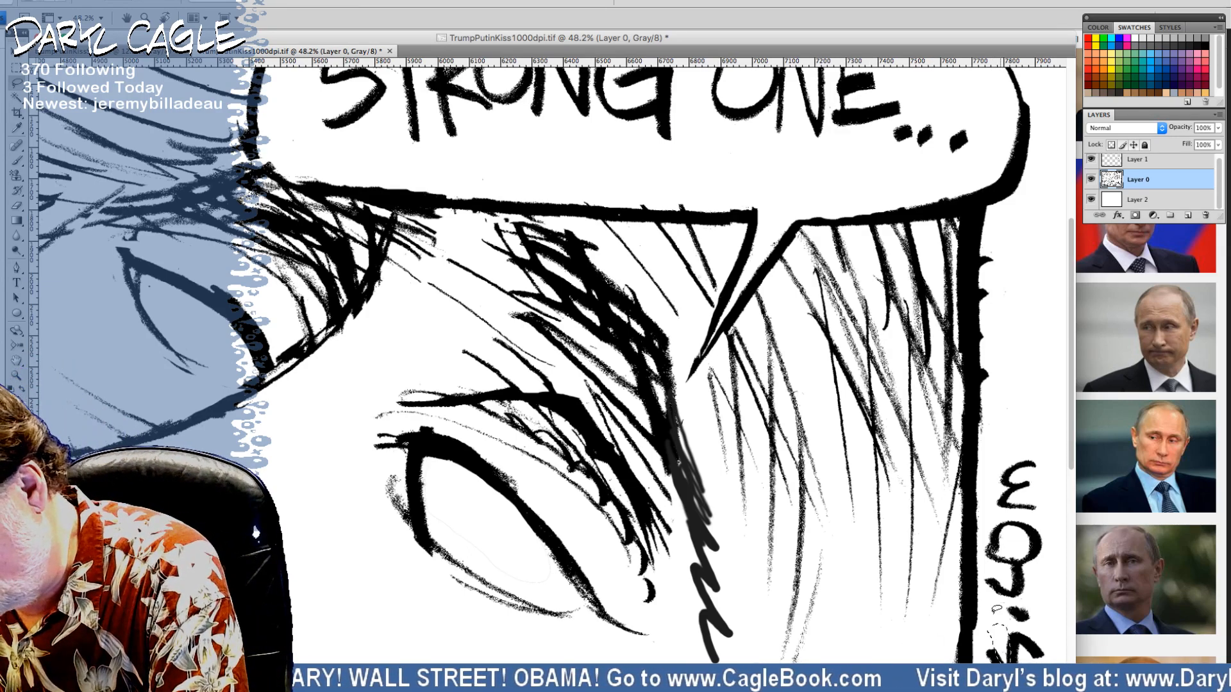
Step: Erase the speck beside the vertical web address and the faint curved line inside the right-hand face's eye
left_click_drag(1019, 598, 1028, 596)
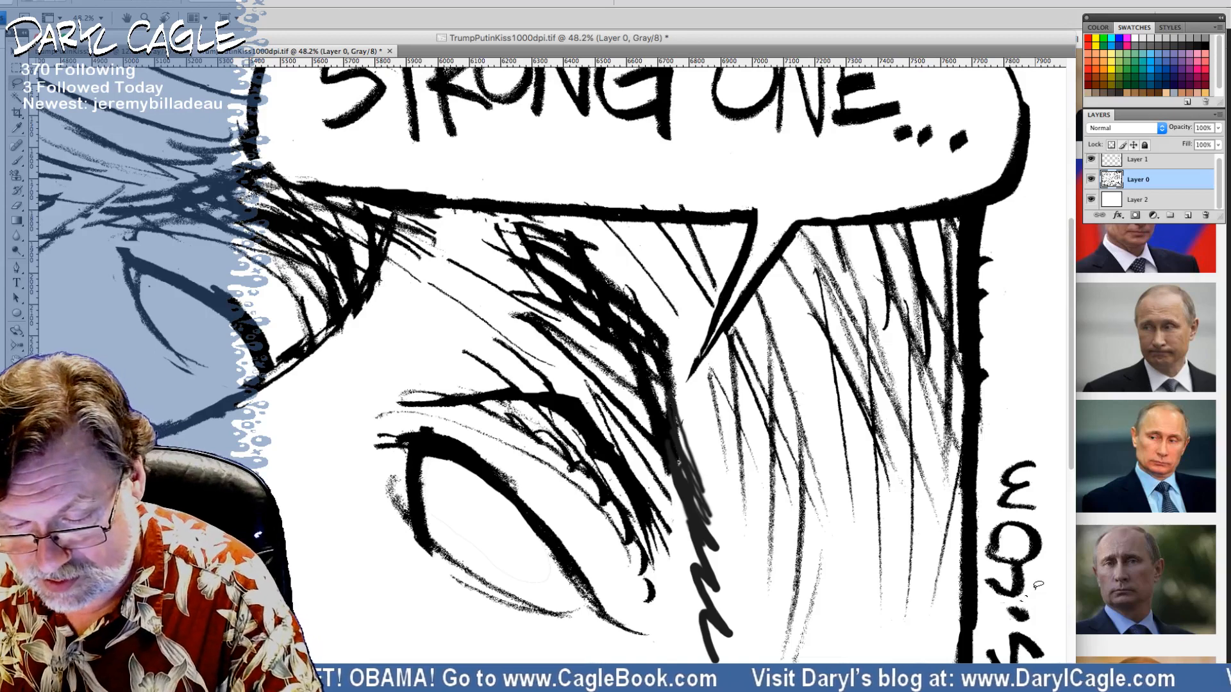
mouse_move(432, 504)
left_mouse_down()
mouse_move(440, 537)
mouse_move(553, 594)
mouse_move(477, 494)
mouse_move(436, 502)
left_mouse_up()
key("Delete")
left_click(649, 637)
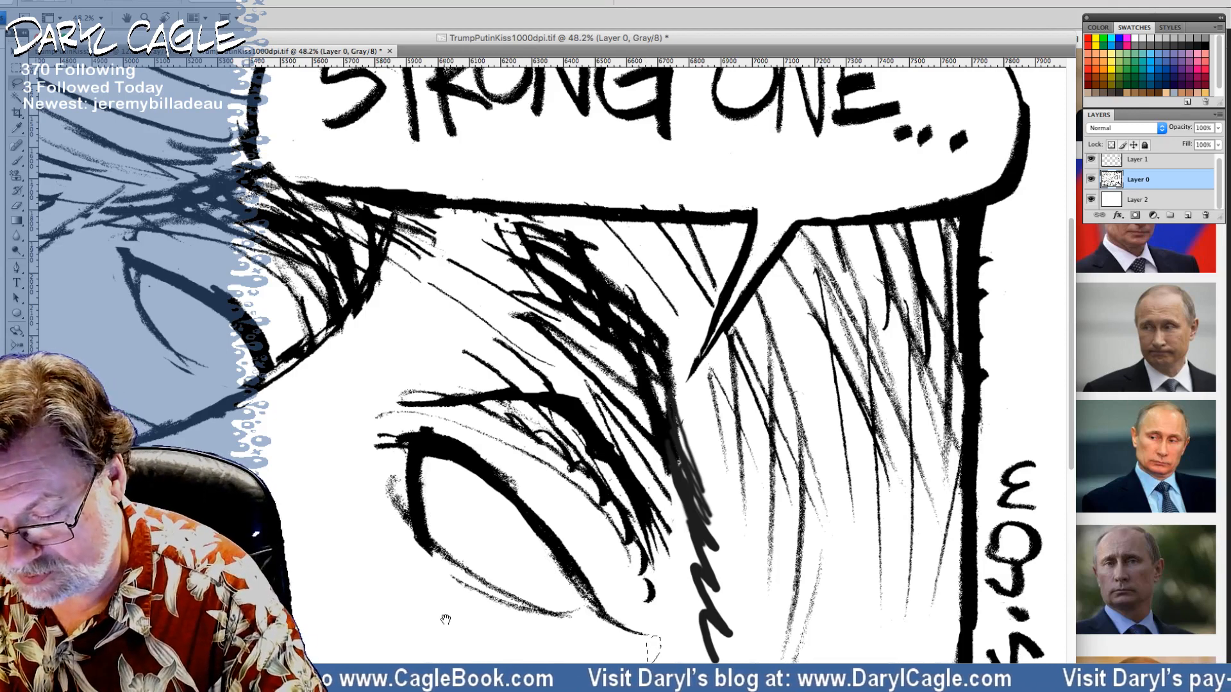
Step: Erase the stray dots on the cheek between the eye and the "SO, SO" bubble
left_click_drag(445, 619, 473, 280)
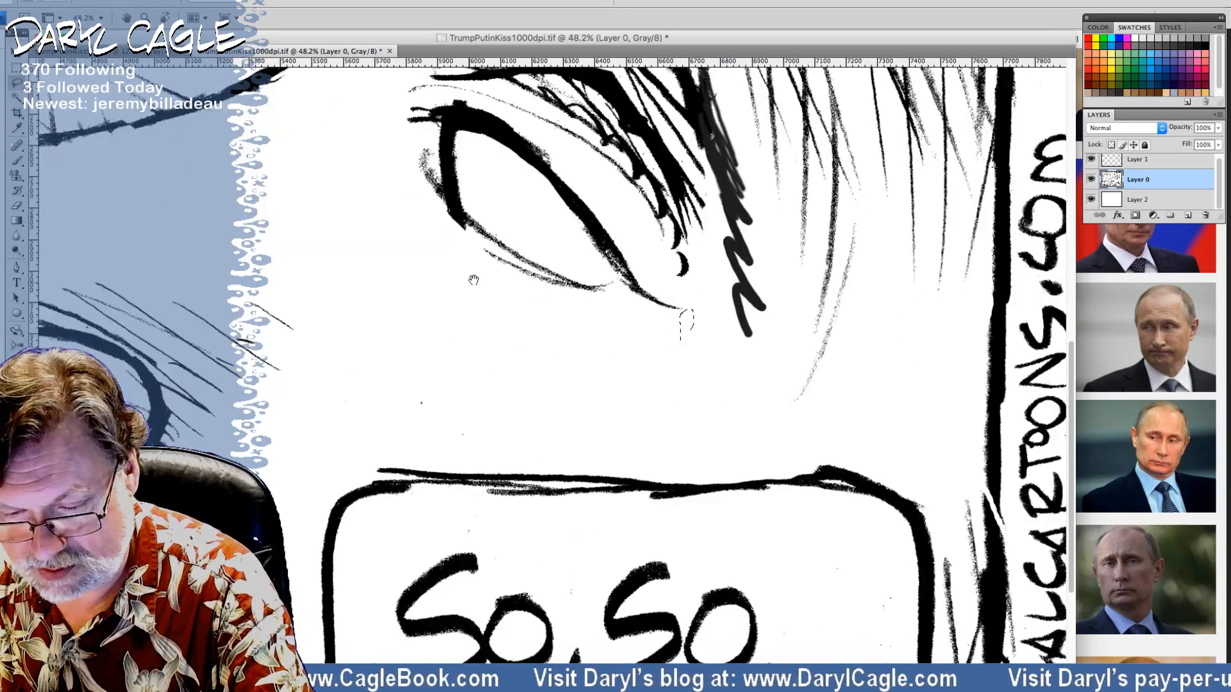
mouse_move(351, 407)
left_mouse_down()
mouse_move(354, 448)
mouse_move(385, 475)
mouse_move(473, 466)
mouse_move(402, 315)
mouse_move(387, 311)
left_mouse_up()
key("Delete")
Step: Erase the specks inside the lower-right speech bubble, above and beside the "SO, SO" lettering
mouse_move(470, 510)
left_mouse_down()
mouse_move(487, 552)
mouse_move(468, 507)
left_mouse_up()
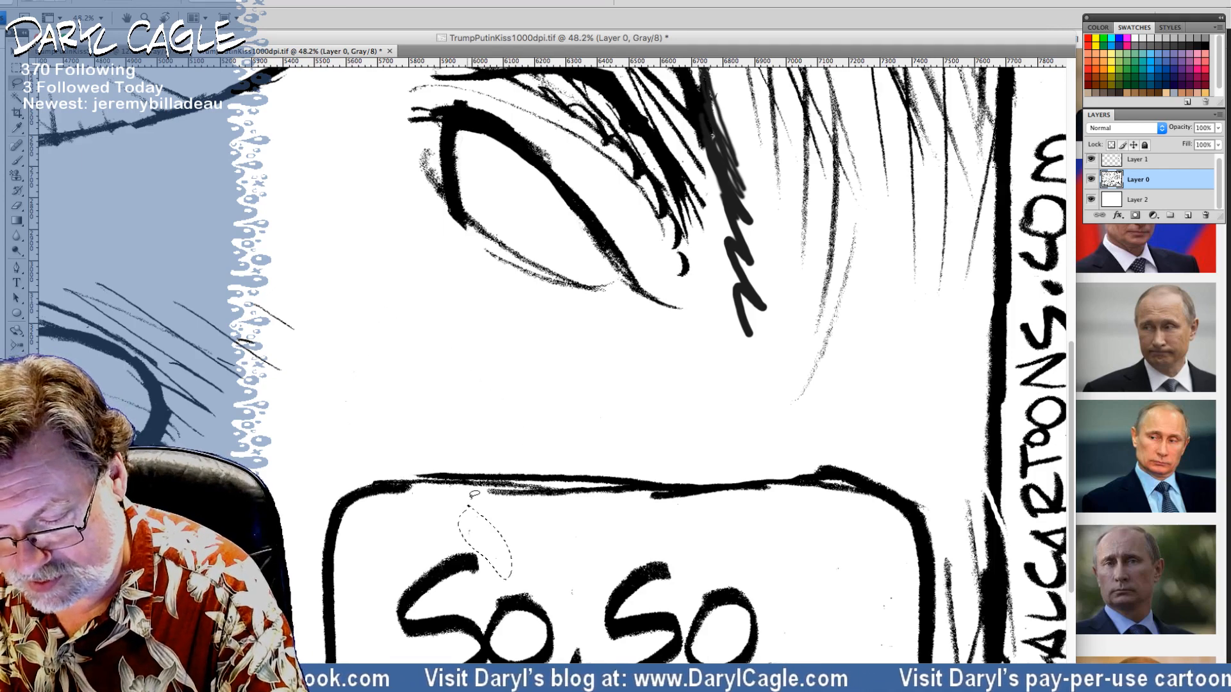
key("Delete")
left_click_drag(562, 561, 564, 577)
key("Delete")
left_click(580, 661)
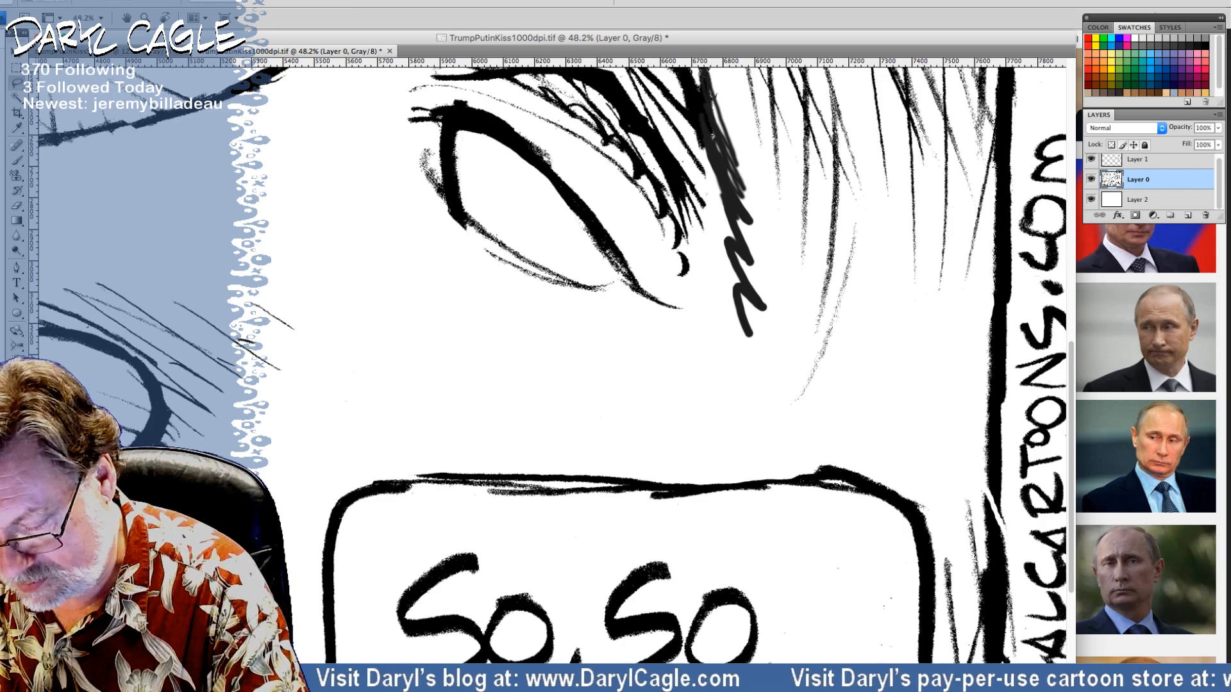
mouse_move(896, 593)
left_mouse_down()
mouse_move(847, 504)
mouse_move(797, 615)
left_mouse_up()
key("Delete")
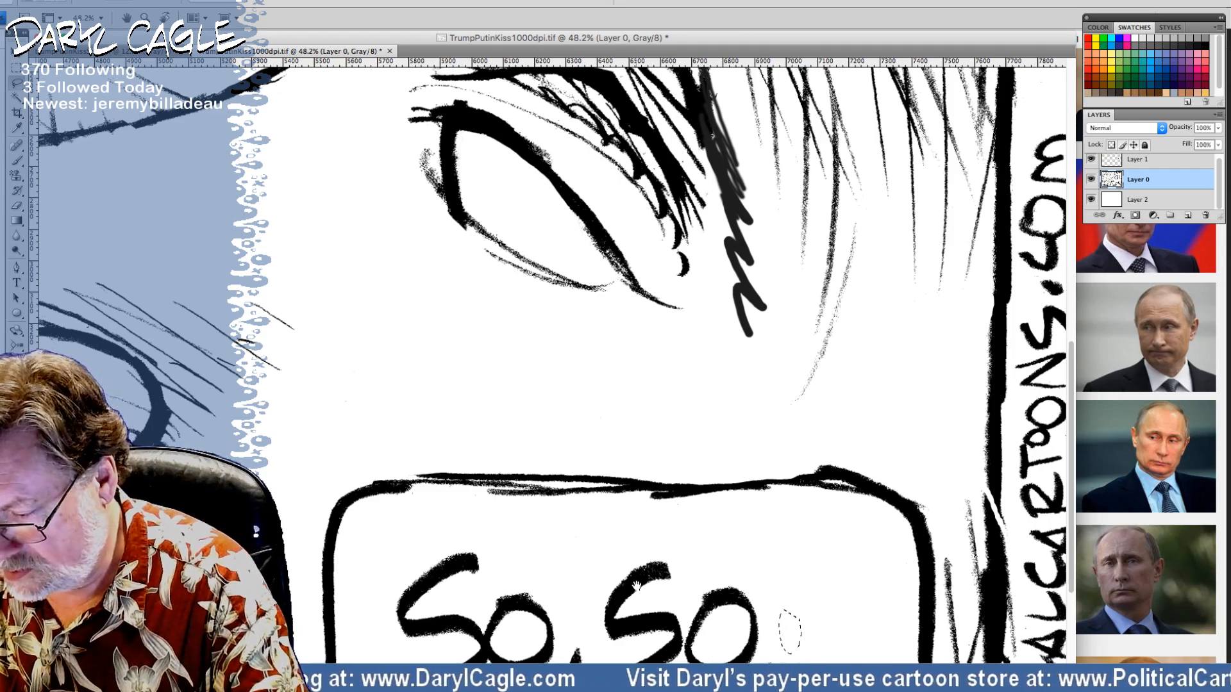
Step: Select the stray specks along the "CARTOONS" part of the vertical web address to clean them up
left_click_drag(614, 541, 227, 432)
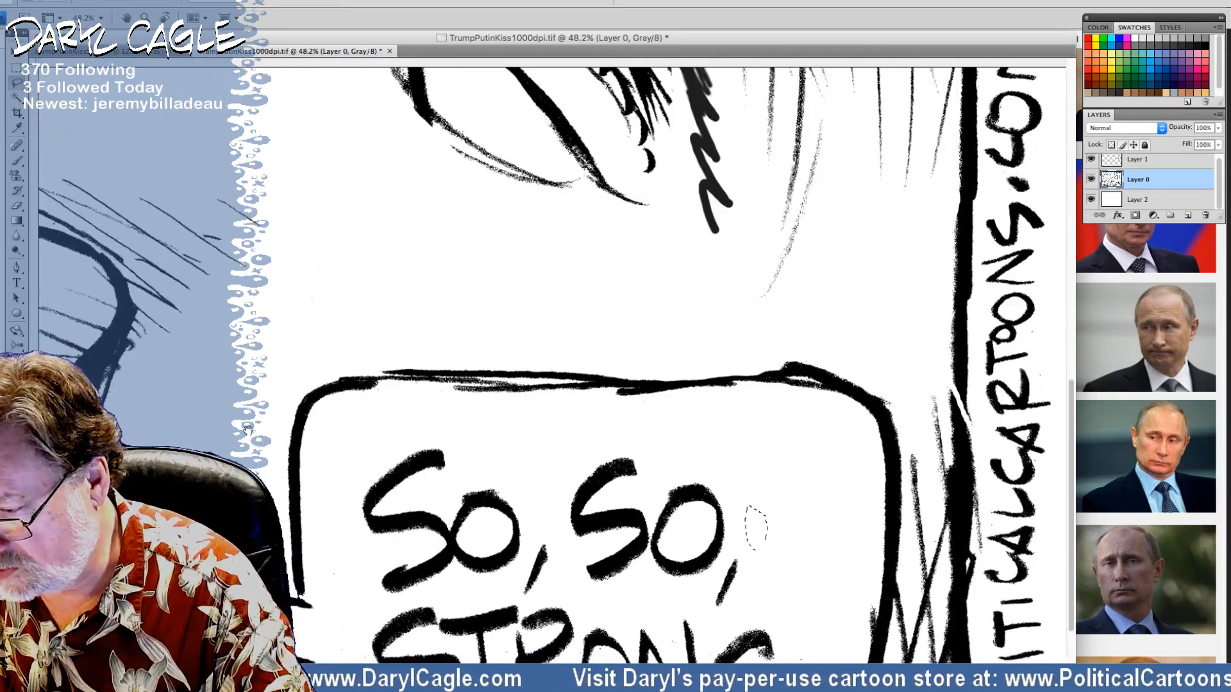
mouse_move(1044, 318)
left_mouse_down()
mouse_move(1027, 337)
mouse_move(1038, 388)
mouse_move(1064, 296)
left_mouse_up()
left_click_drag(1045, 459, 1043, 468)
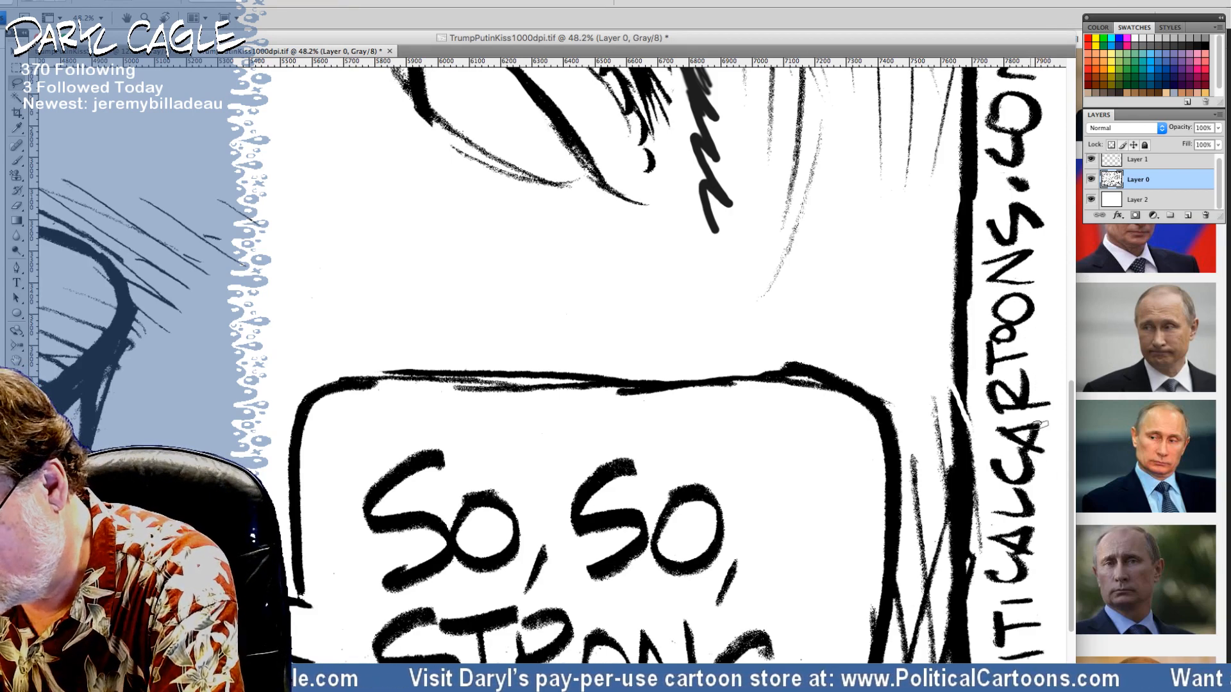
Step: Use Fill at 100% opacity to close the white gap in the frame's right border beside the web address
left_click(107, 1)
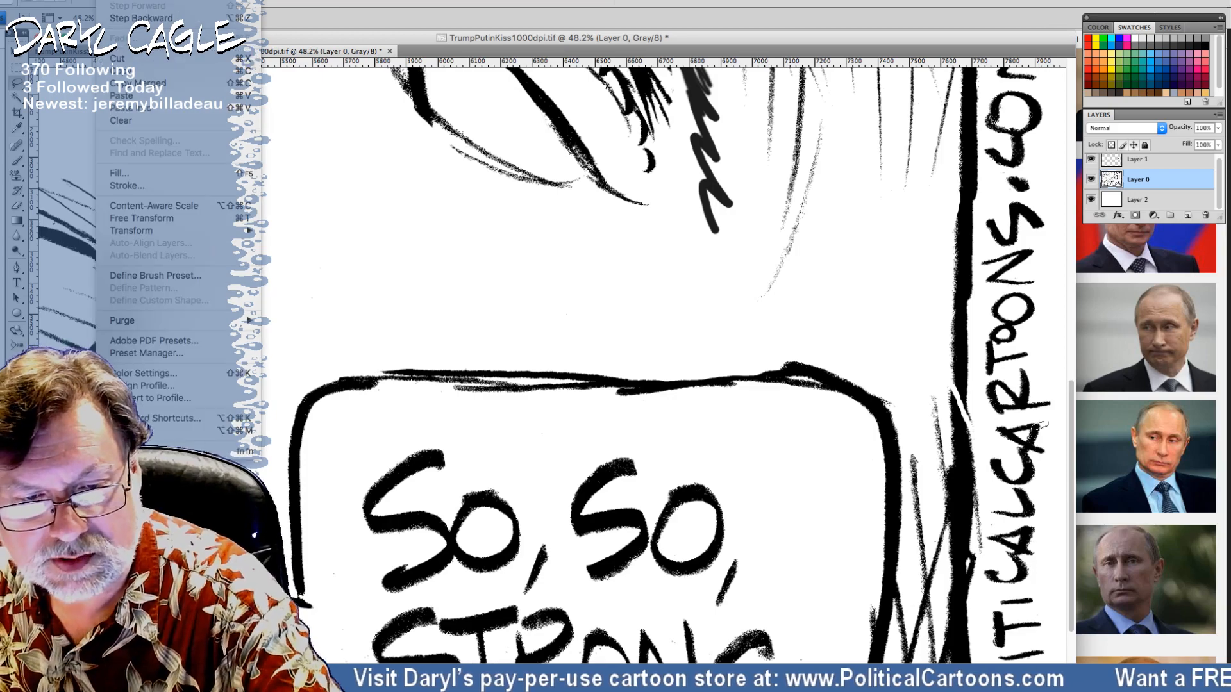
left_click(116, 176)
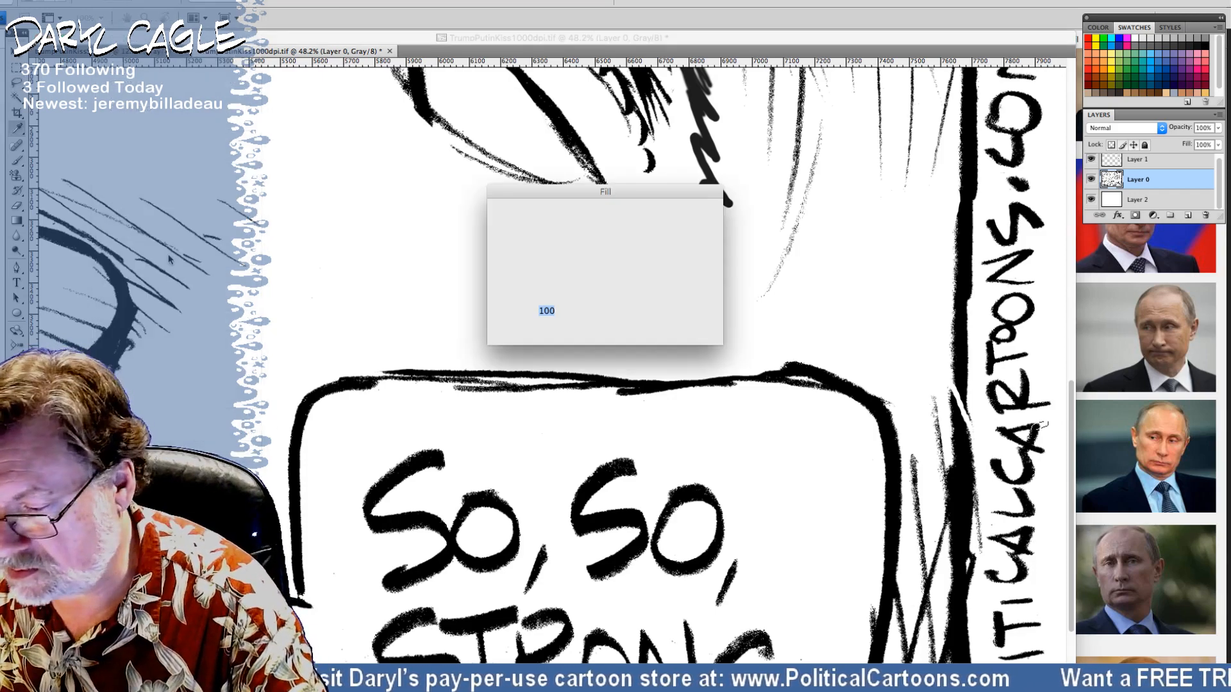
key("Return")
mouse_move(960, 372)
left_mouse_down()
mouse_move(962, 454)
mouse_move(960, 369)
left_mouse_up()
left_click(107, 1)
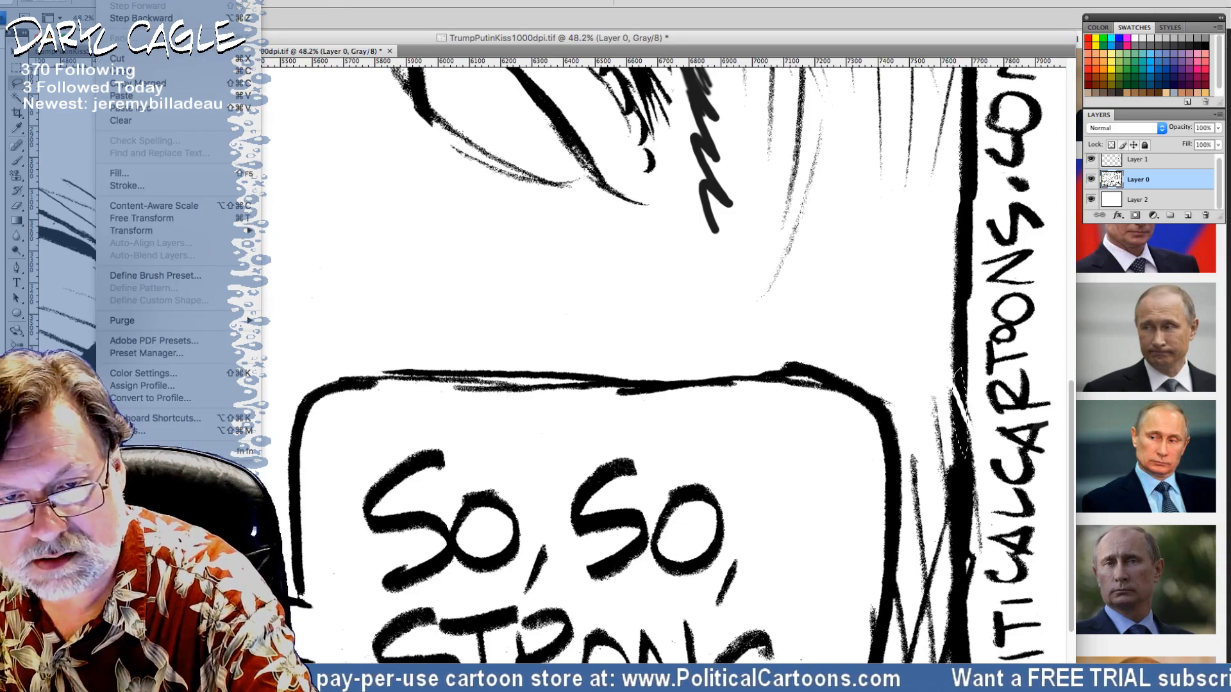
left_click(122, 176)
key("Return")
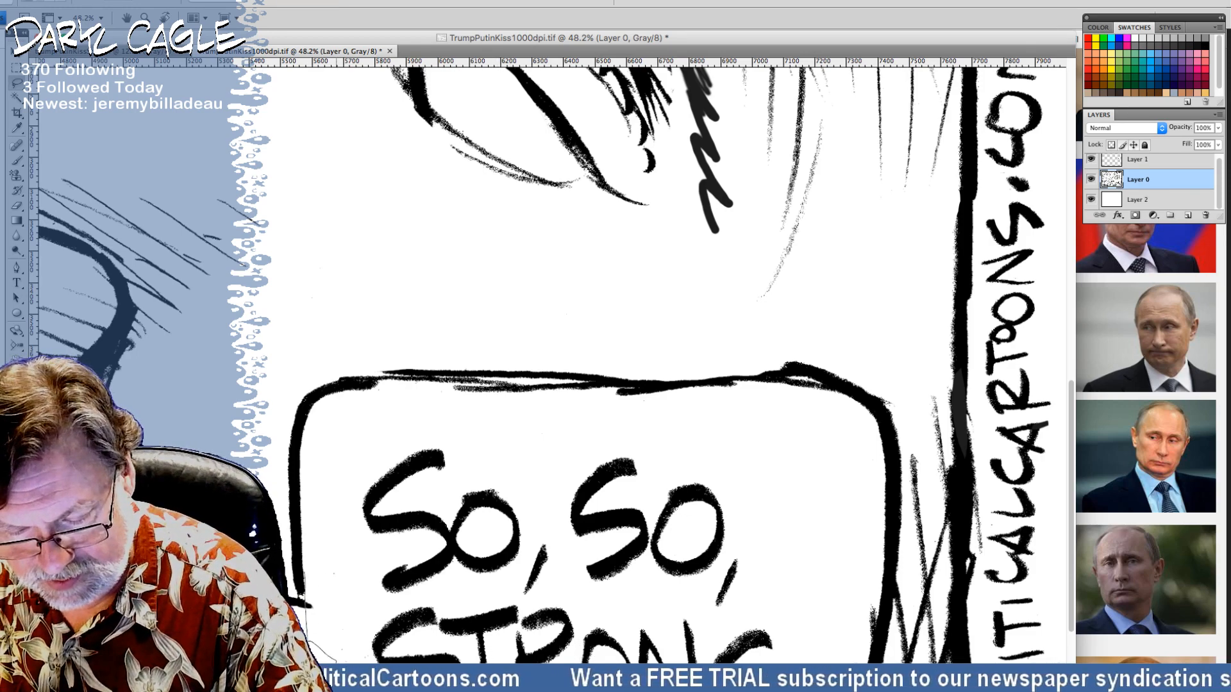
Step: Erase the specks left of the lower bubble's lettering and those around "POLITICAL" in the outer margin
left_click_drag(367, 633, 328, 524)
key("Delete")
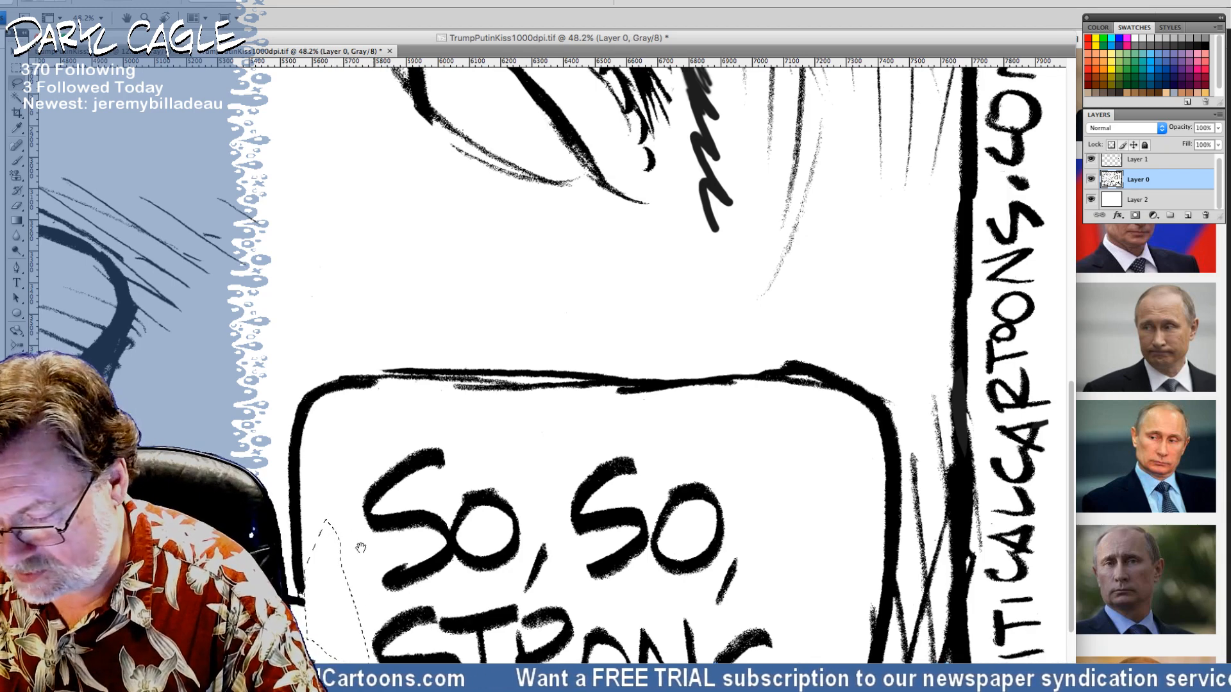
left_click_drag(320, 600, 296, 316)
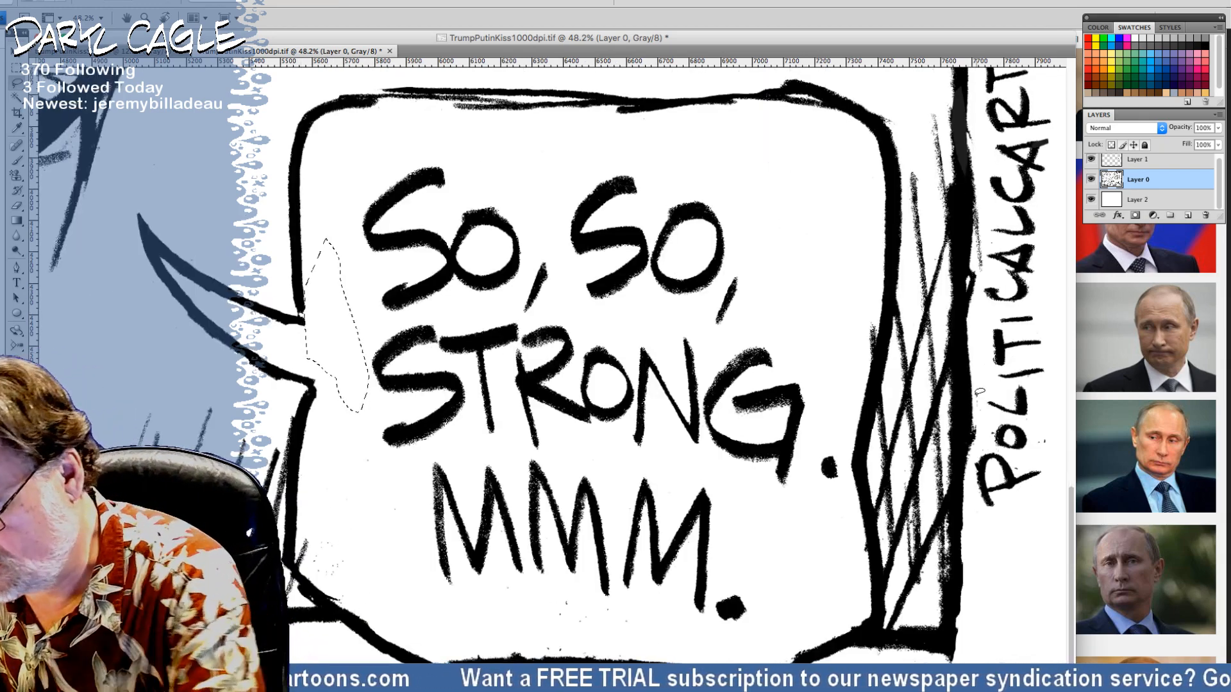
mouse_move(975, 397)
left_mouse_down()
mouse_move(979, 458)
mouse_move(996, 432)
mouse_move(990, 411)
mouse_move(1030, 415)
mouse_move(1017, 469)
mouse_move(1053, 453)
mouse_move(1051, 423)
left_mouse_up()
key("Delete")
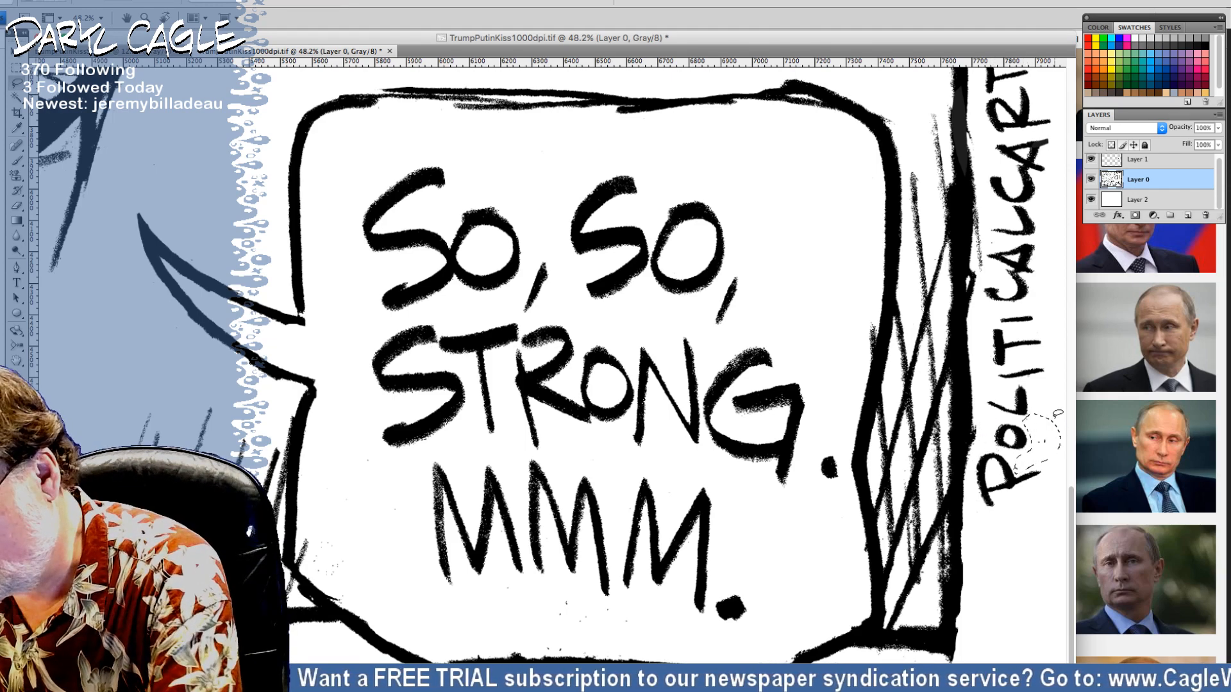
key("Delete")
mouse_move(976, 247)
left_mouse_down()
mouse_move(980, 276)
mouse_move(989, 201)
mouse_move(1037, 249)
mouse_move(1028, 270)
mouse_move(1027, 259)
left_mouse_up()
key("Delete")
Step: Erase the cluster of specks beneath the "MMM." lettering, along the bottom of the lower-right bubble
mouse_move(492, 587)
left_mouse_down()
mouse_move(643, 611)
mouse_move(643, 638)
left_mouse_up()
left_click_drag(466, 635, 491, 587)
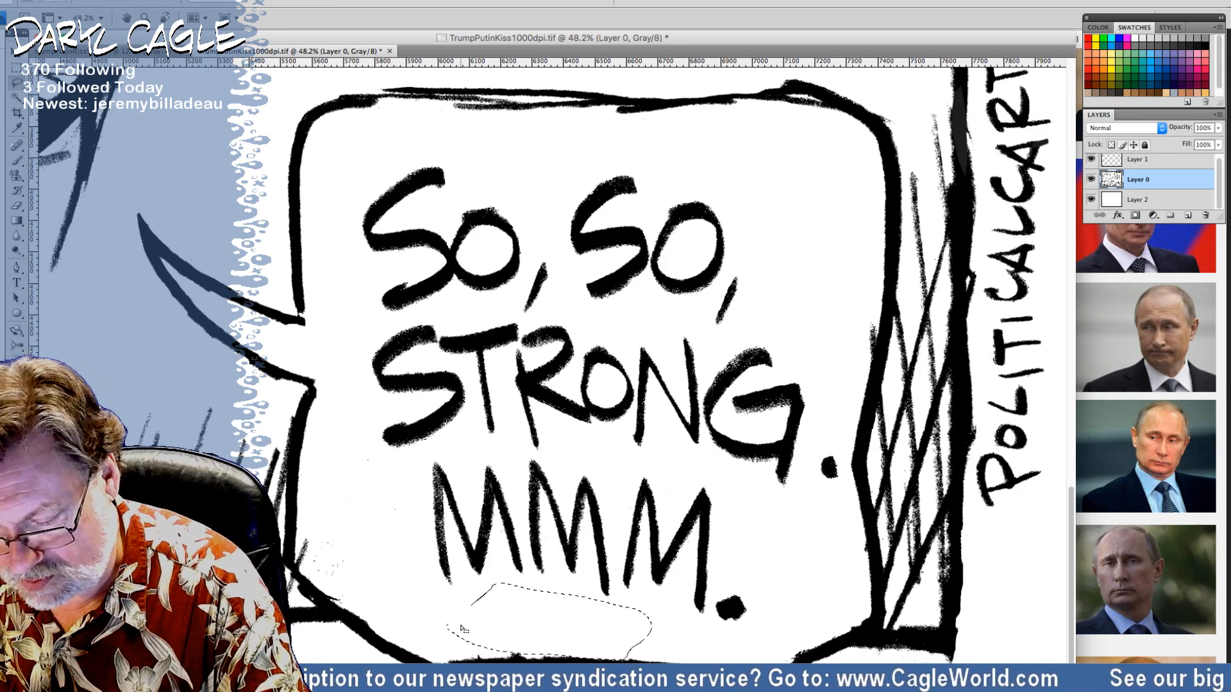
key("Delete")
left_click(758, 648)
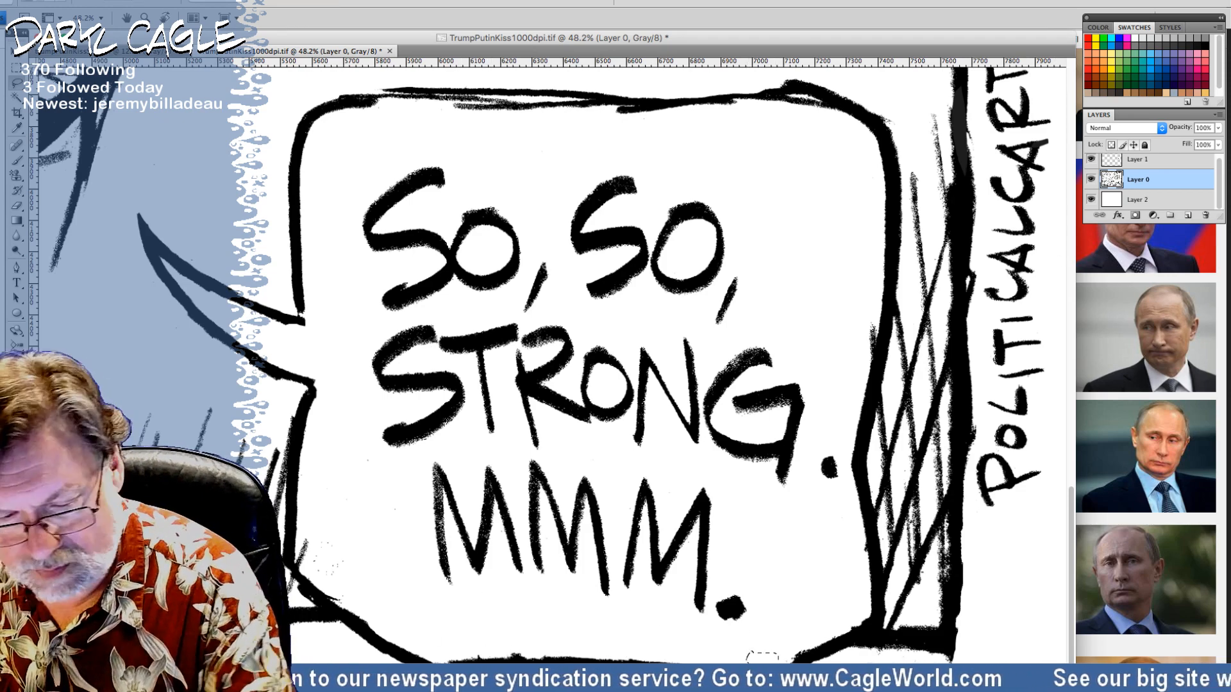
Step: Erase the stray specks in the open white area of Putin's nose above the nostril and clear the selection
left_click_drag(196, 551, 935, 557)
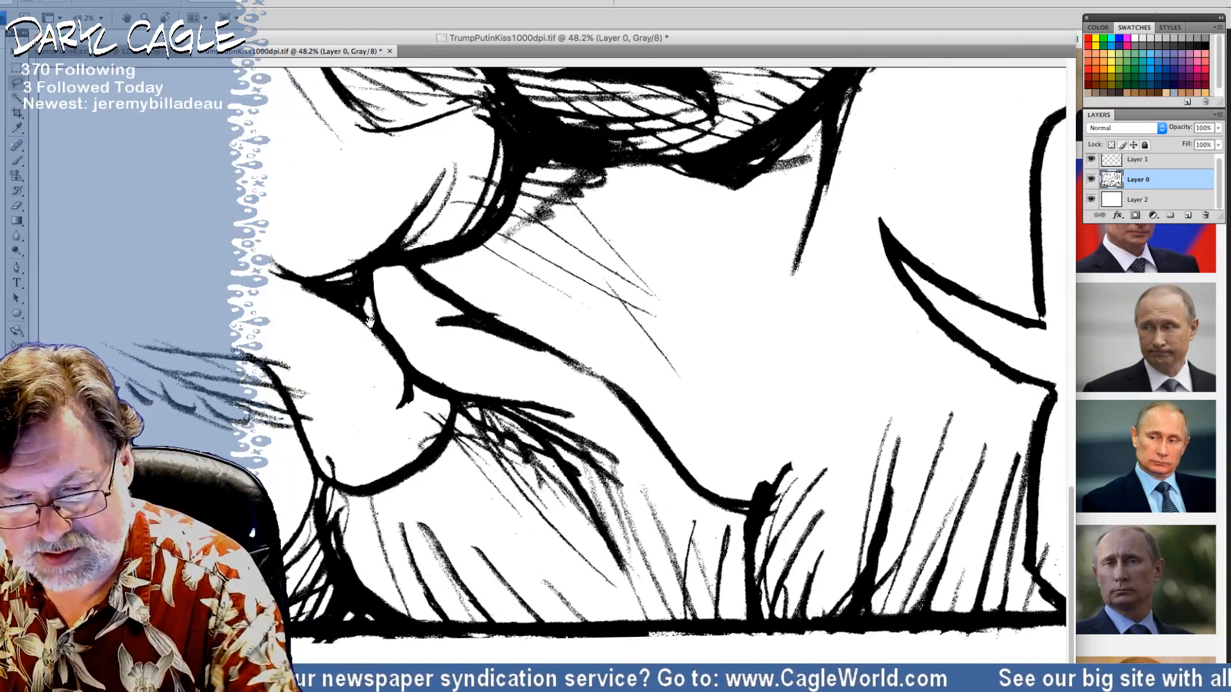
mouse_move(394, 184)
left_mouse_down()
mouse_move(485, 595)
mouse_move(497, 596)
left_mouse_up()
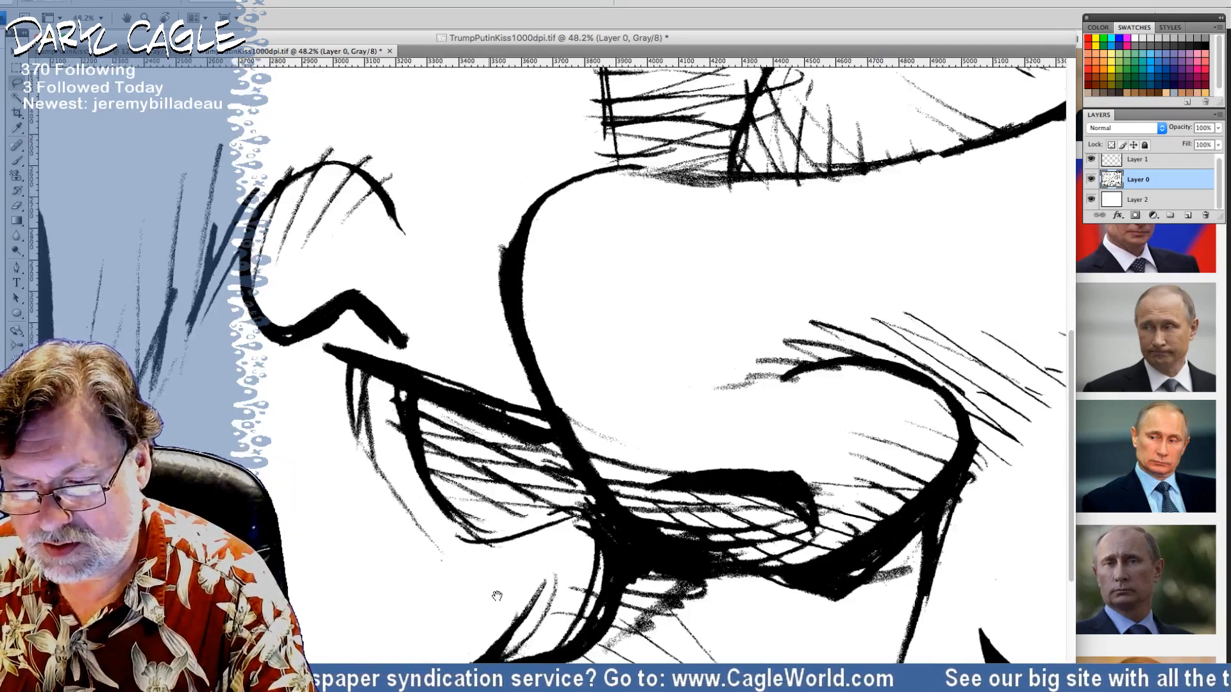
key("super+plus")
key("super+plus")
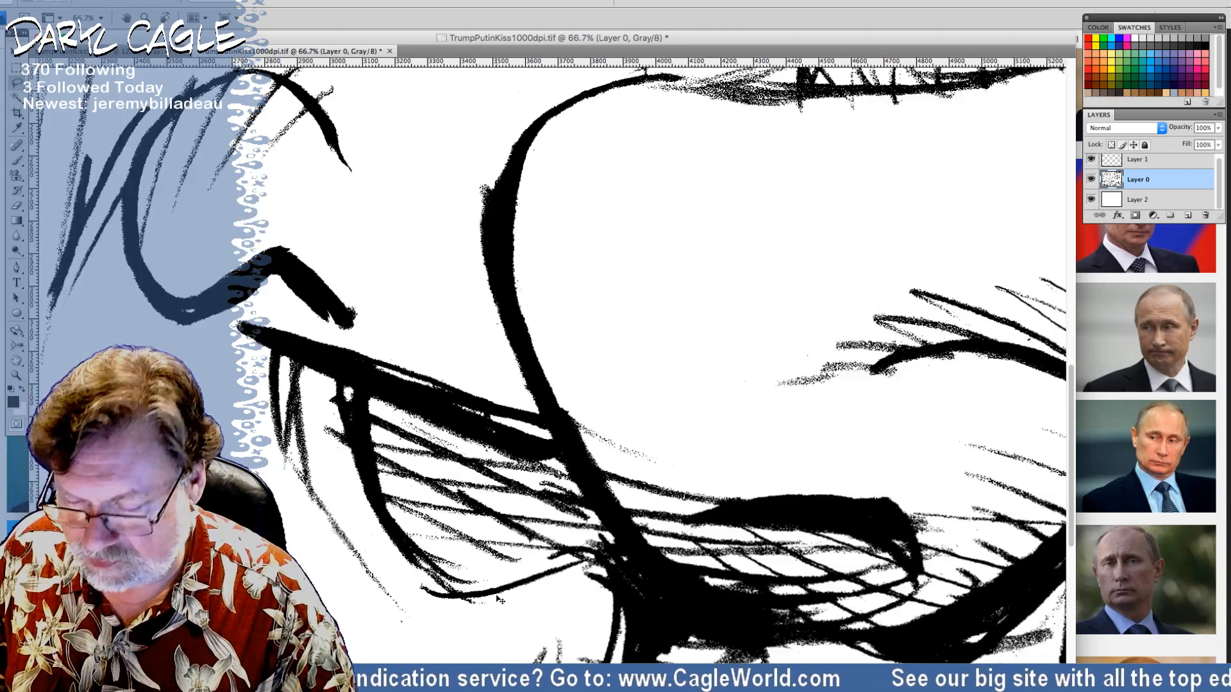
key("super+plus")
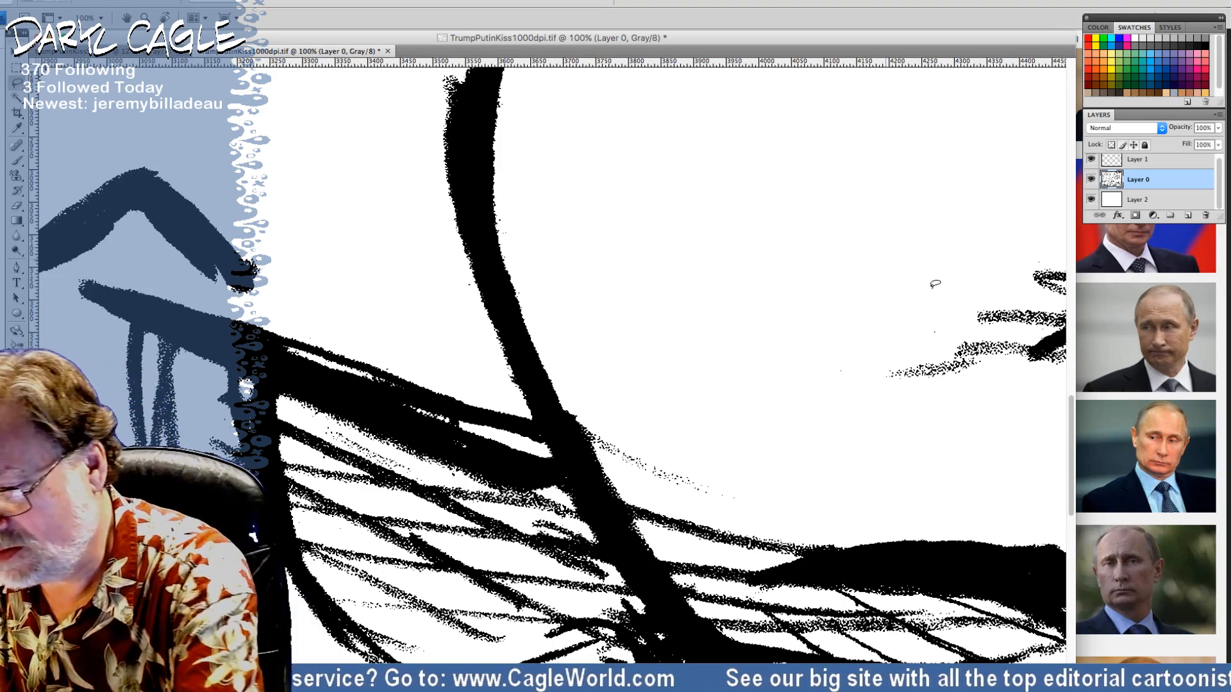
mouse_move(930, 276)
left_mouse_down()
mouse_move(900, 353)
mouse_move(851, 403)
mouse_move(733, 417)
mouse_move(755, 205)
left_mouse_up()
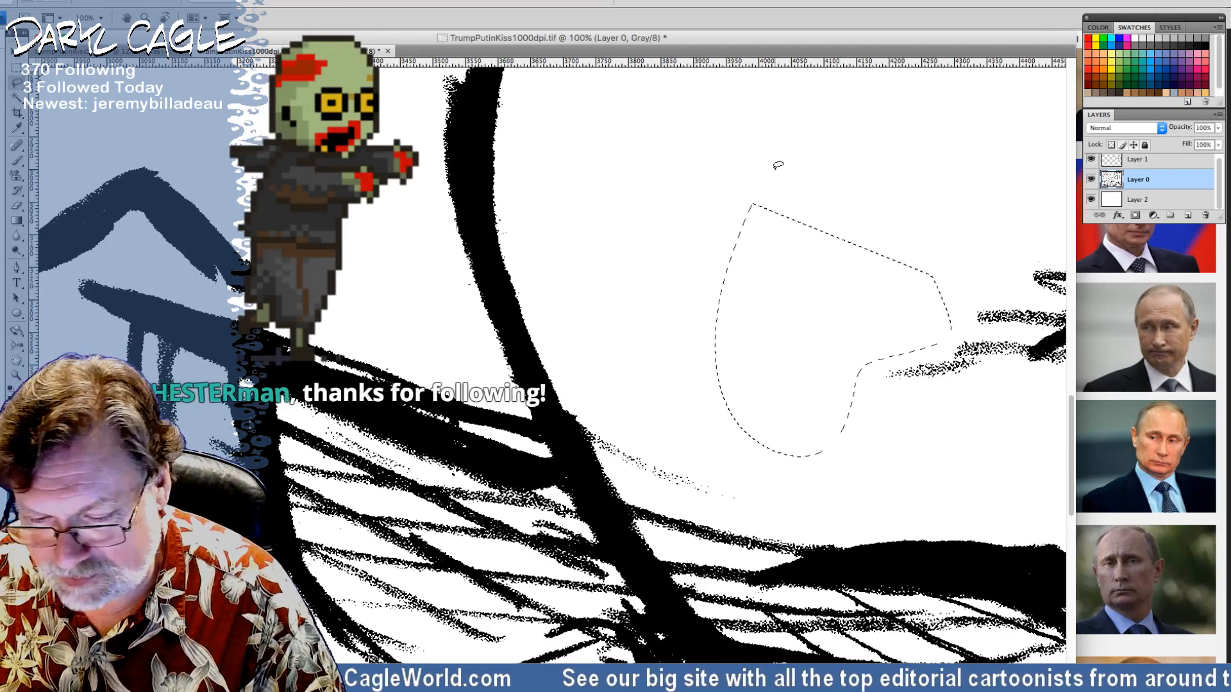
key("ctrl+d")
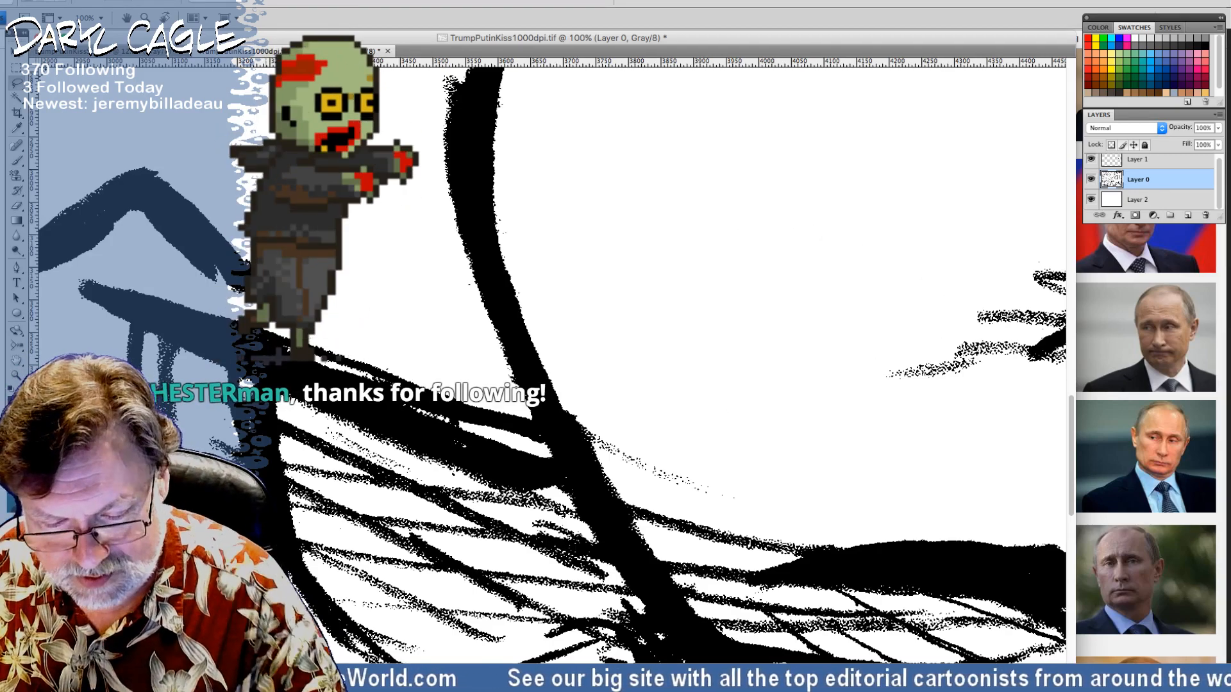
Step: Clean up the stray specks at the lower-left corner of the "SO, SO, STRONG. MMM." bubble
key("ctrl+minus")
key("ctrl+minus")
key("ctrl+minus")
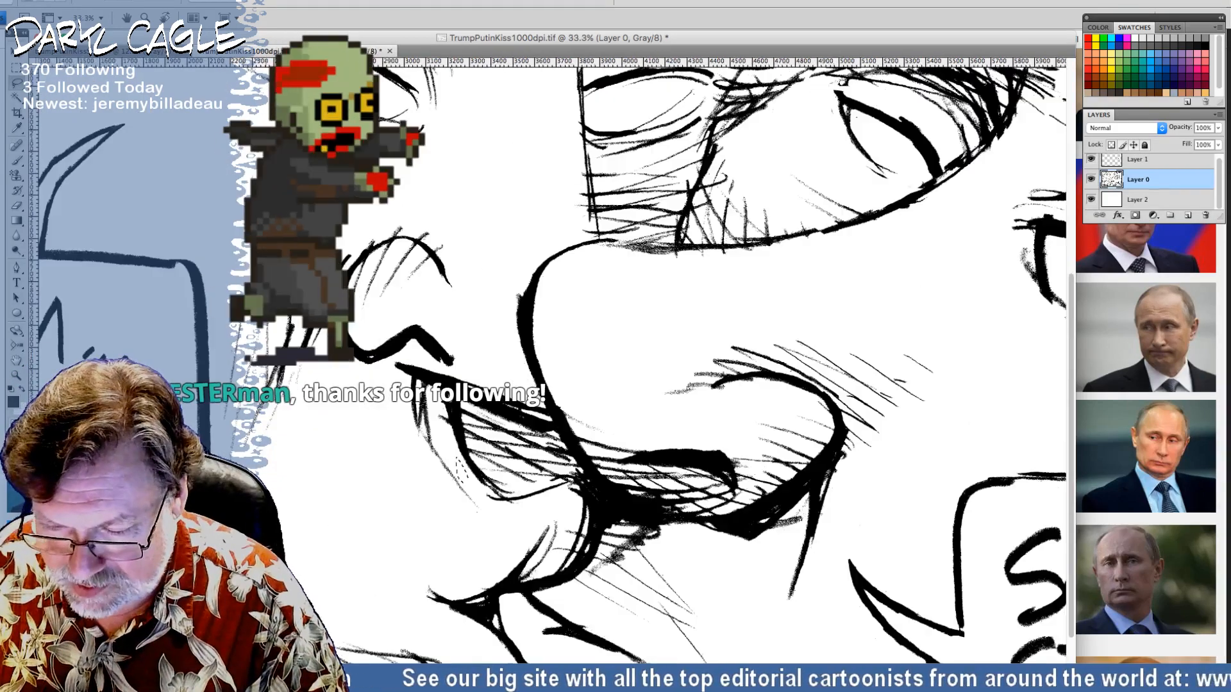
key("ctrl+minus")
key("ctrl+minus")
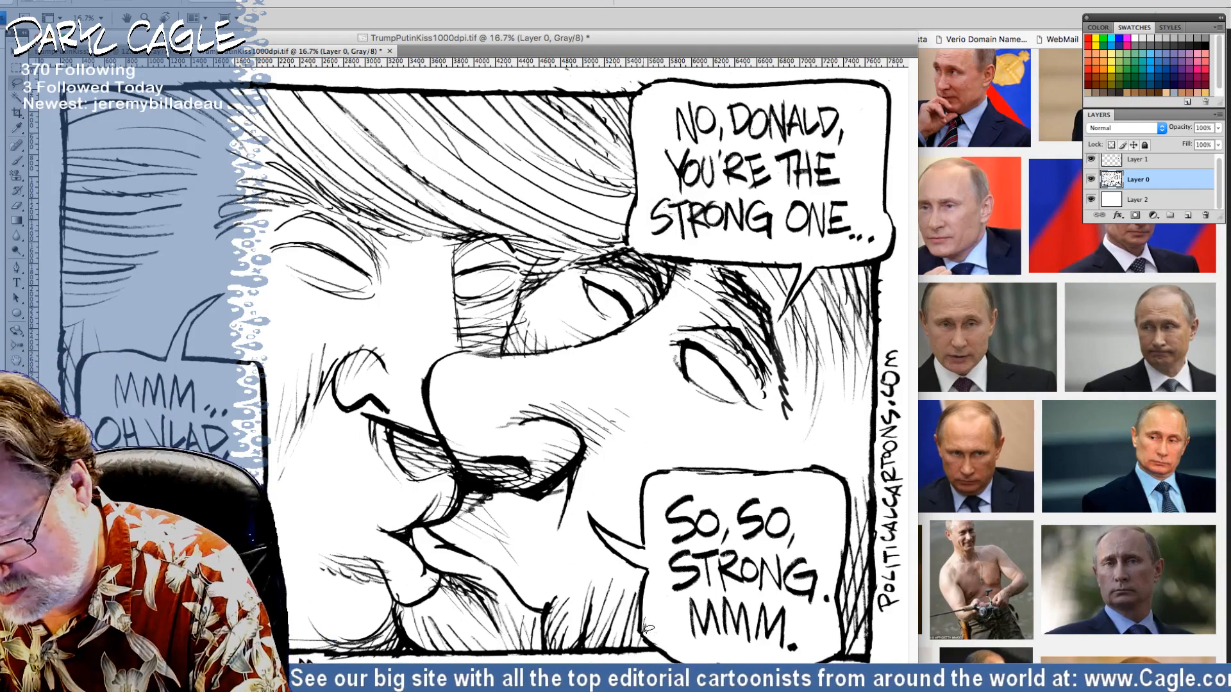
mouse_move(672, 631)
left_mouse_down()
mouse_move(669, 605)
mouse_move(648, 640)
left_mouse_up()
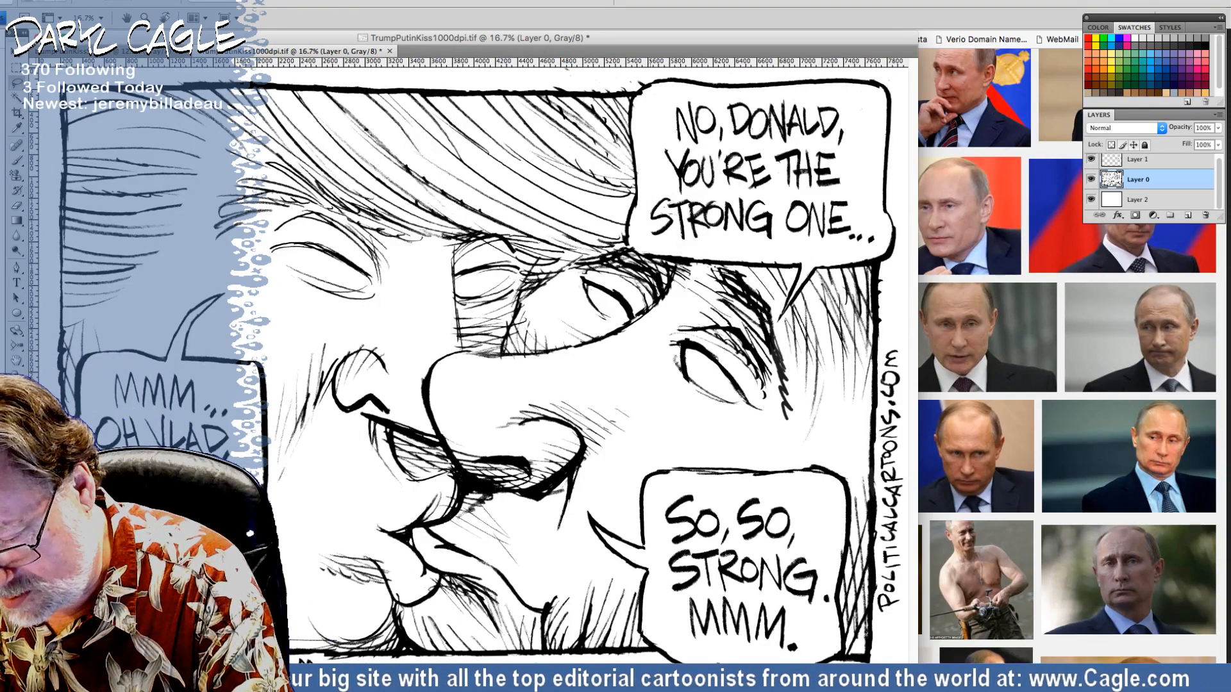
Step: Adjust the "DARYLCAGLE.COM" signature beneath the frame's lower-left corner with Free Transform, apply it and deselect
left_click_drag(170, 42, 461, 67)
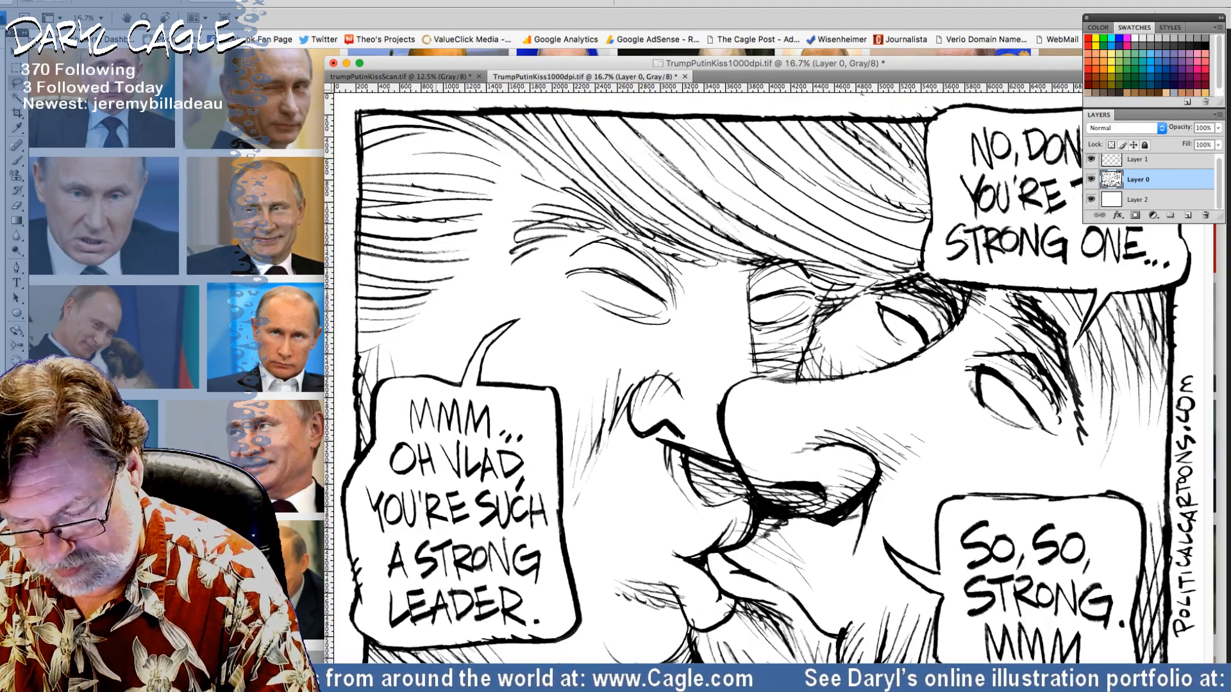
left_click(104, 2)
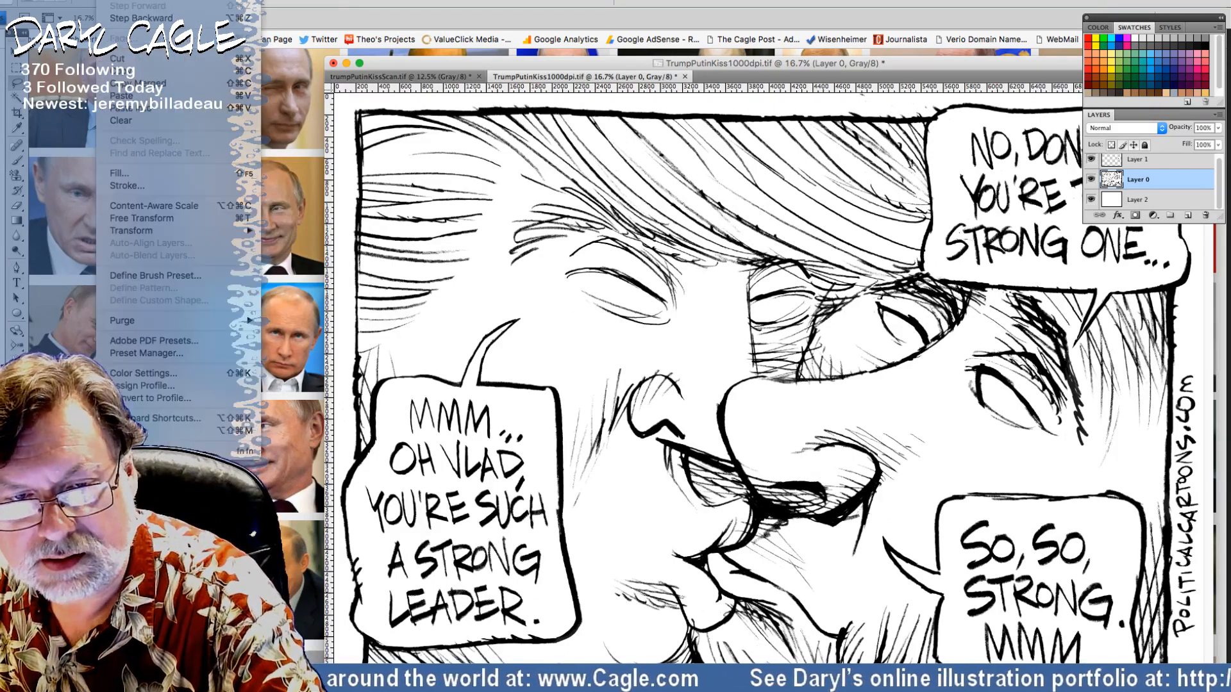
mouse_move(138, 1)
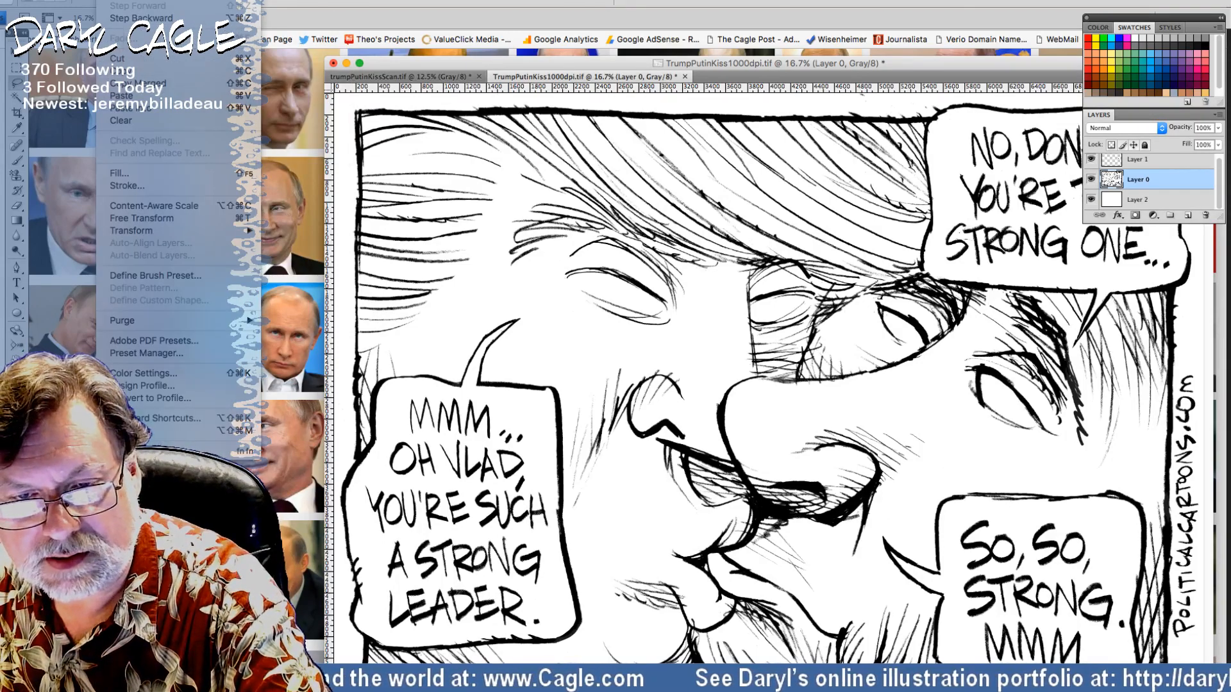
left_click(136, 219)
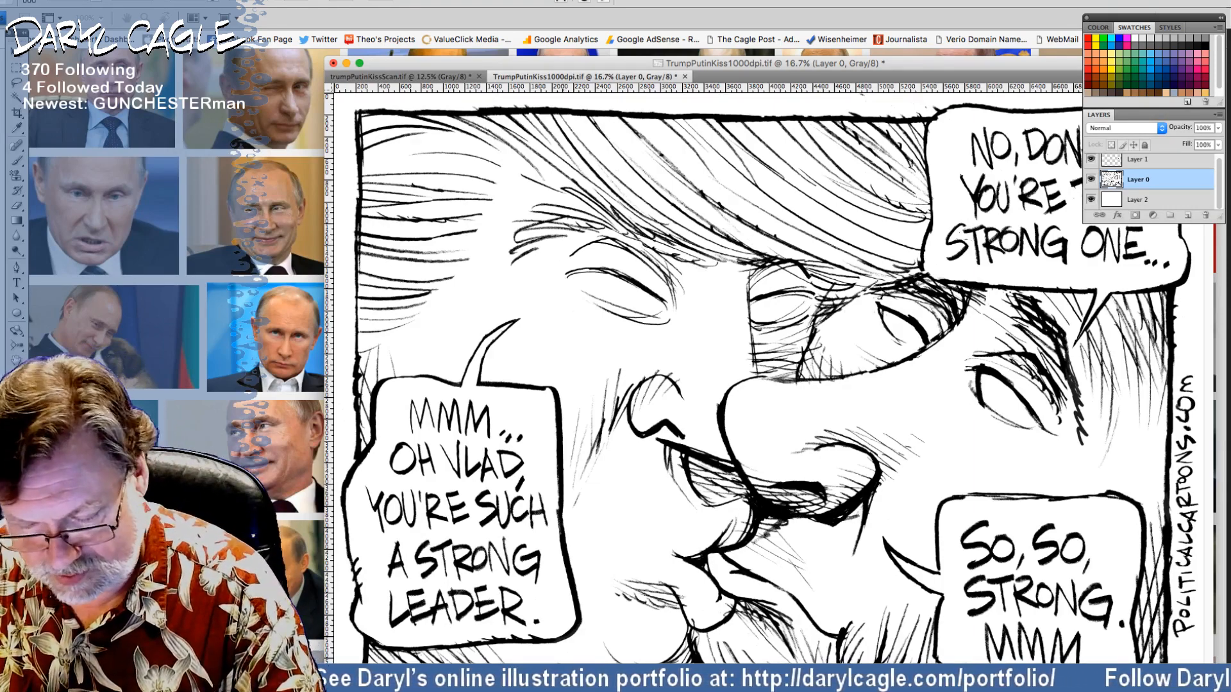
key("super+minus")
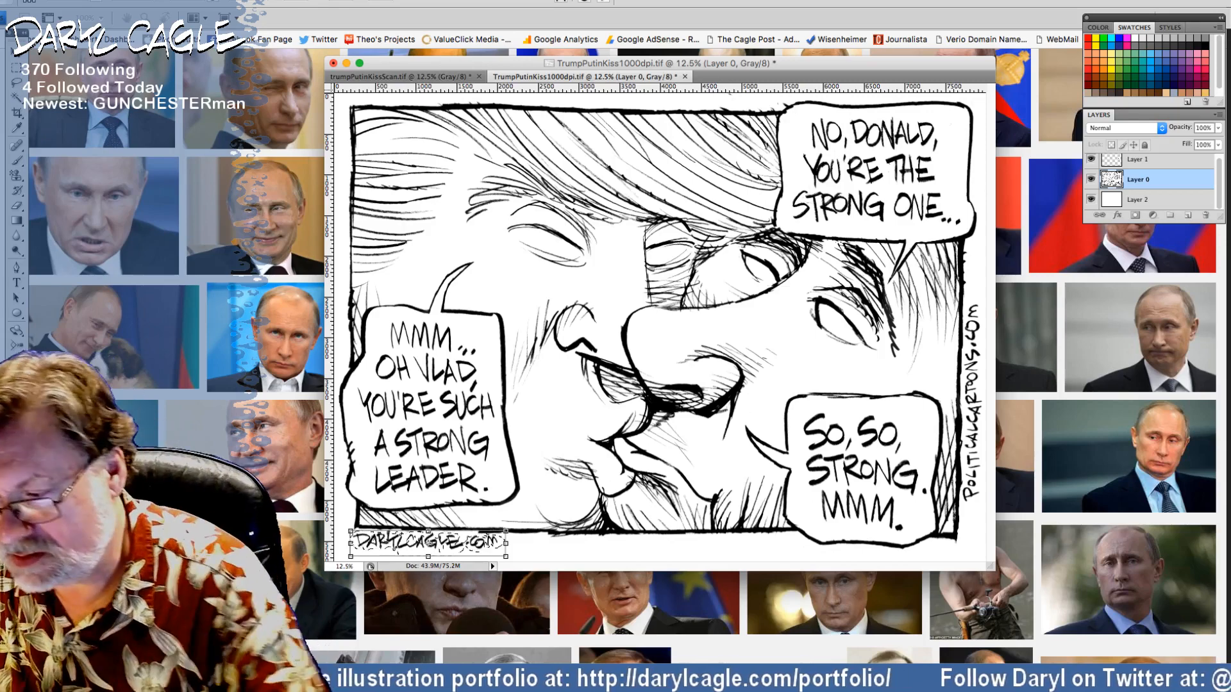
key("Return")
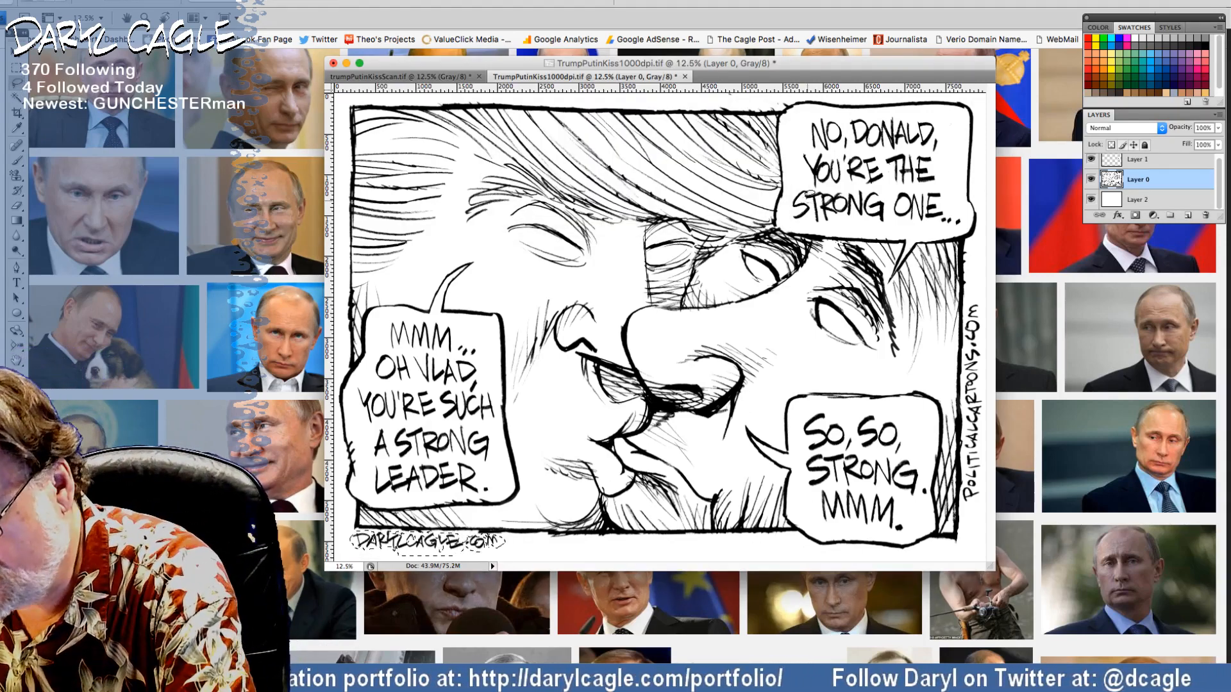
key("super+d")
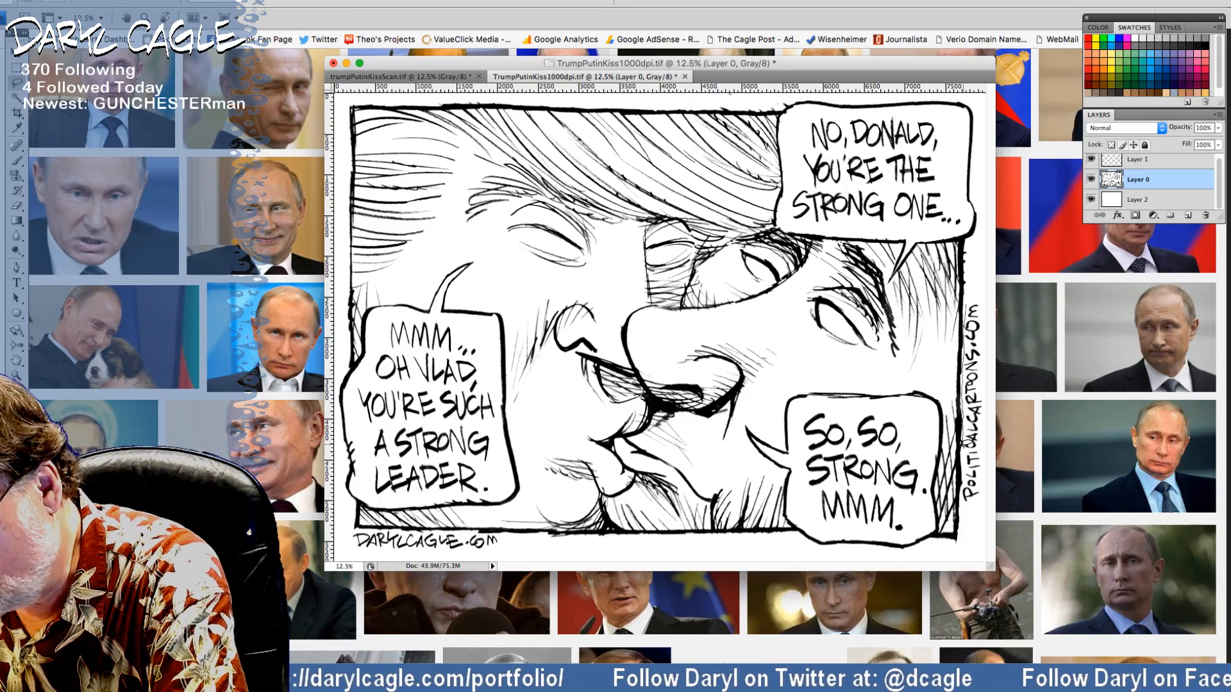
Step: Lasso the vertical "POLITICALCARTOONS.COM" address, move it down the outer margin and scale it smaller with Free Transform
mouse_move(966, 468)
left_mouse_down()
mouse_move(965, 495)
mouse_move(981, 503)
mouse_move(989, 317)
mouse_move(969, 286)
left_mouse_up()
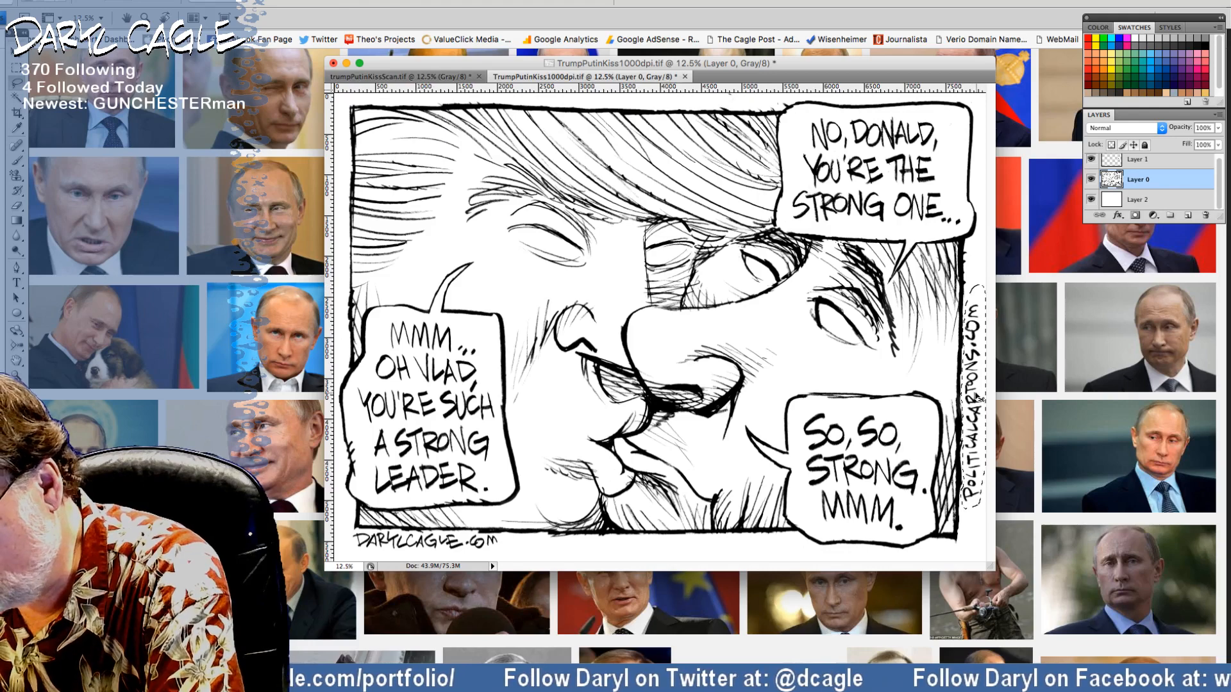
left_click_drag(976, 407, 976, 430)
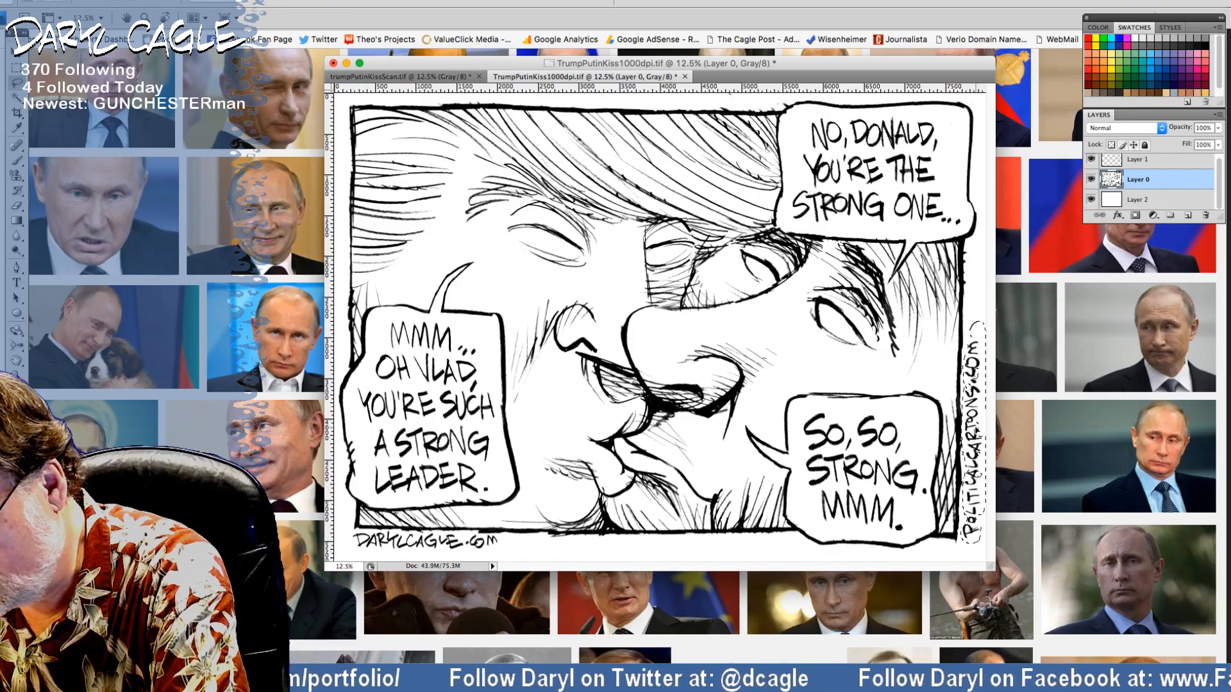
left_click(110, 1)
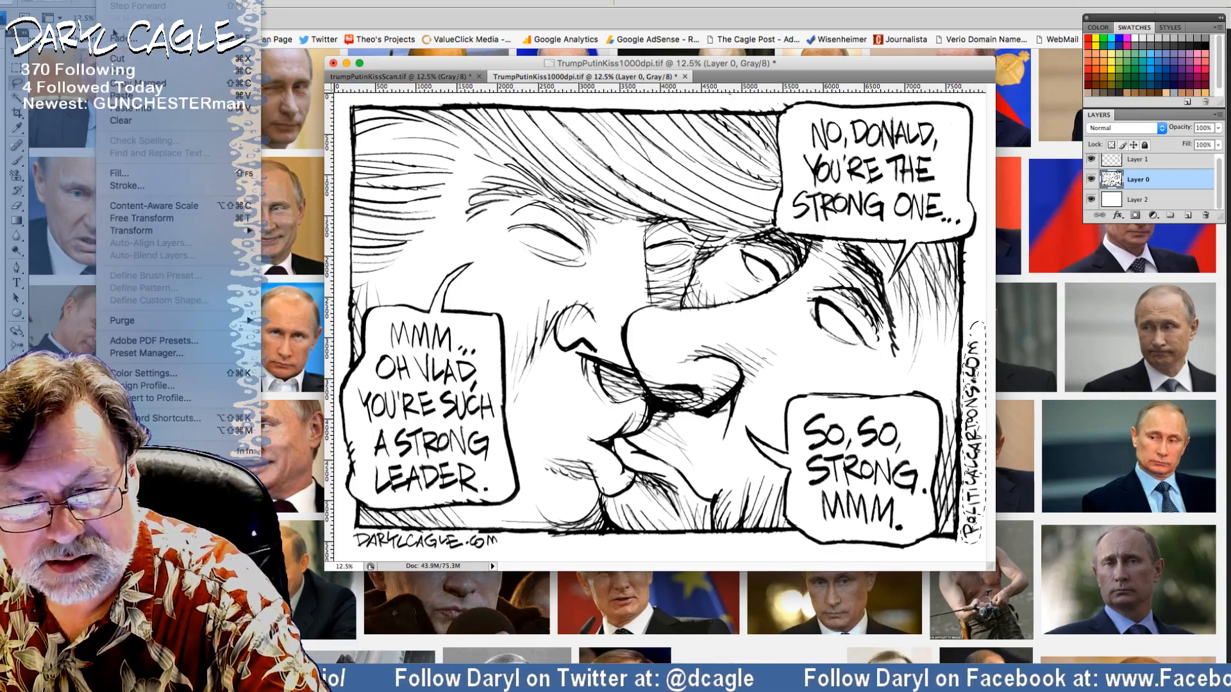
left_click(129, 219)
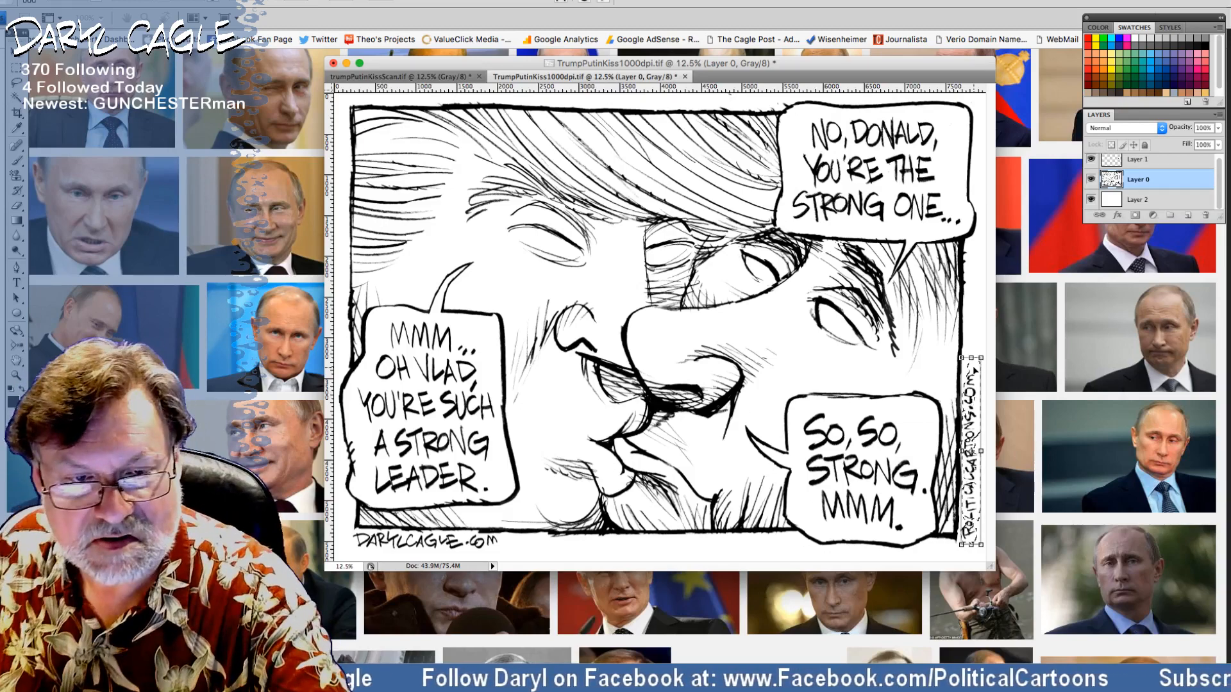
left_click(18, 84)
key("Return")
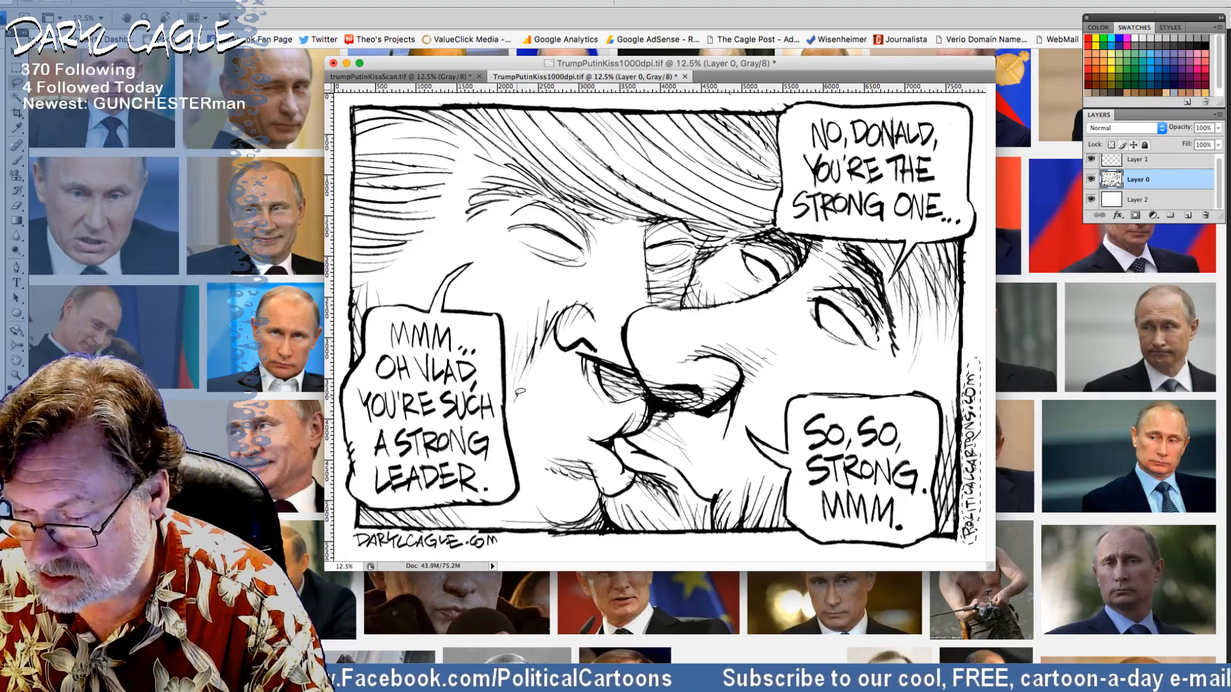
left_click(16, 128)
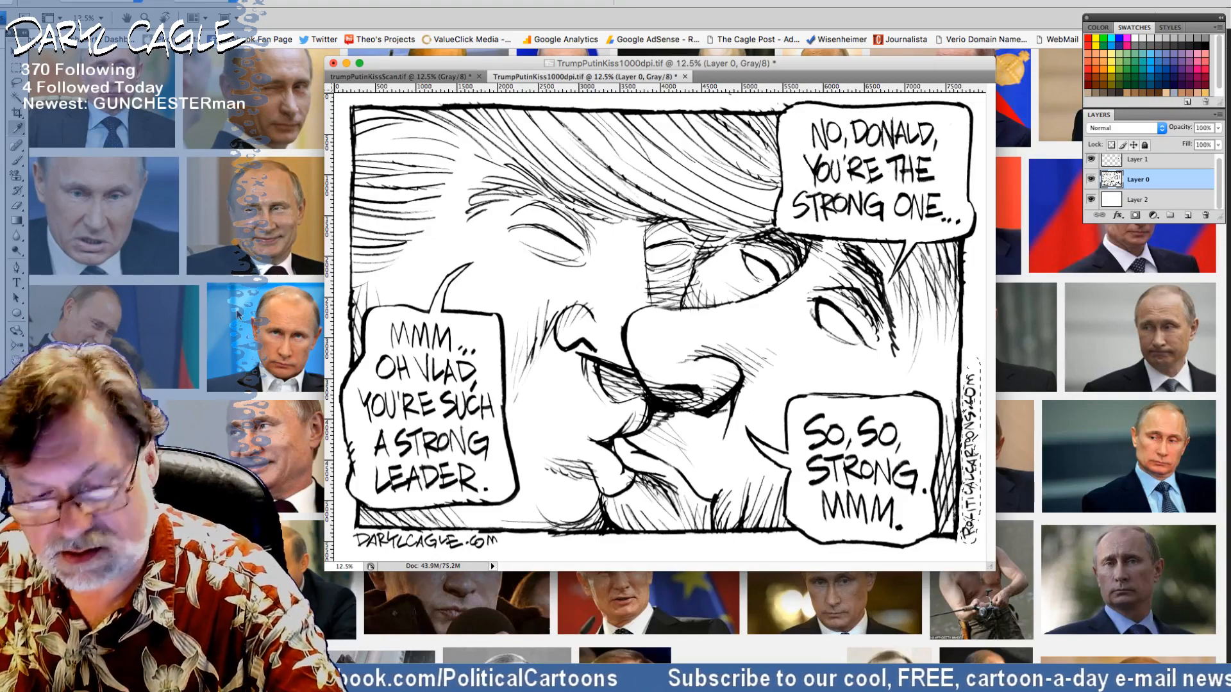
key("super+a")
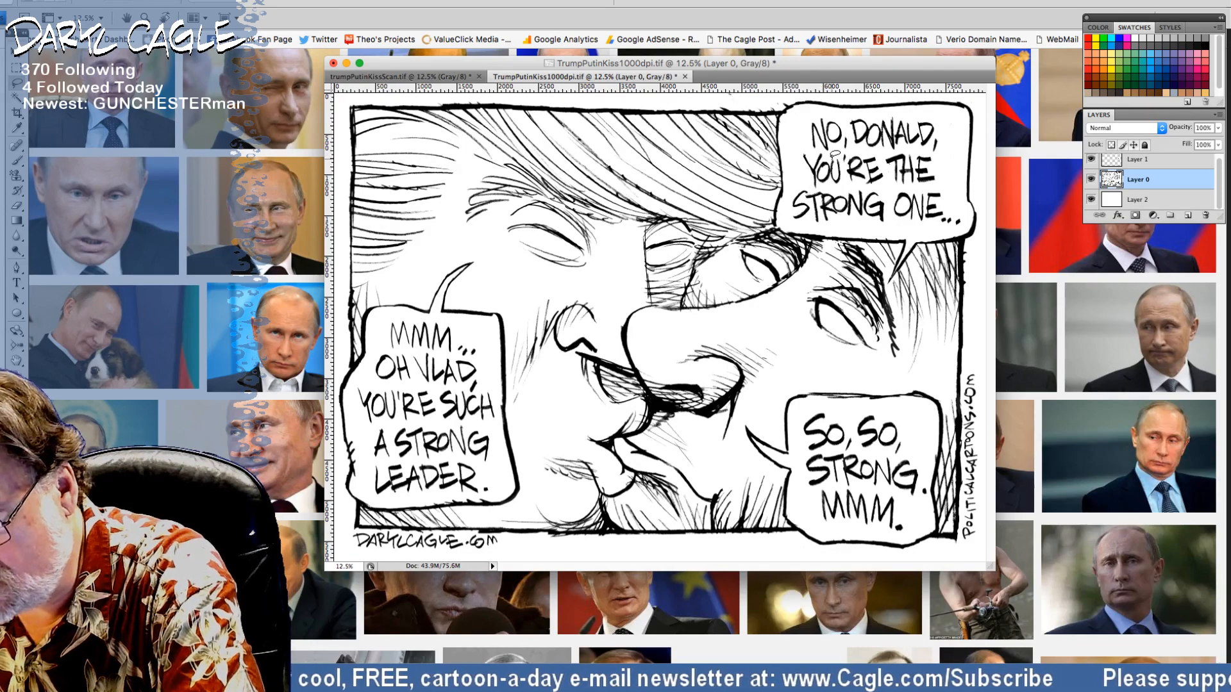
Step: Erase the stray hair strokes poking above the frame's top border, just left of the "NO, DONALD" bubble
key("super+equal")
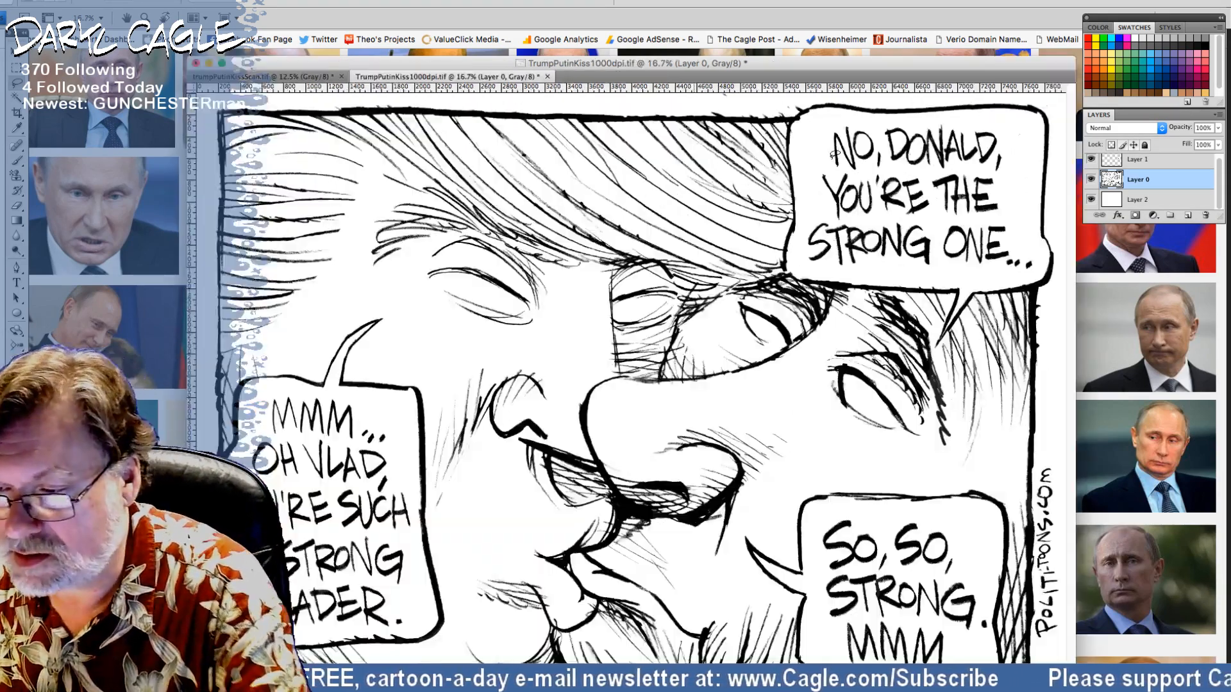
left_click_drag(607, 529, 468, 660)
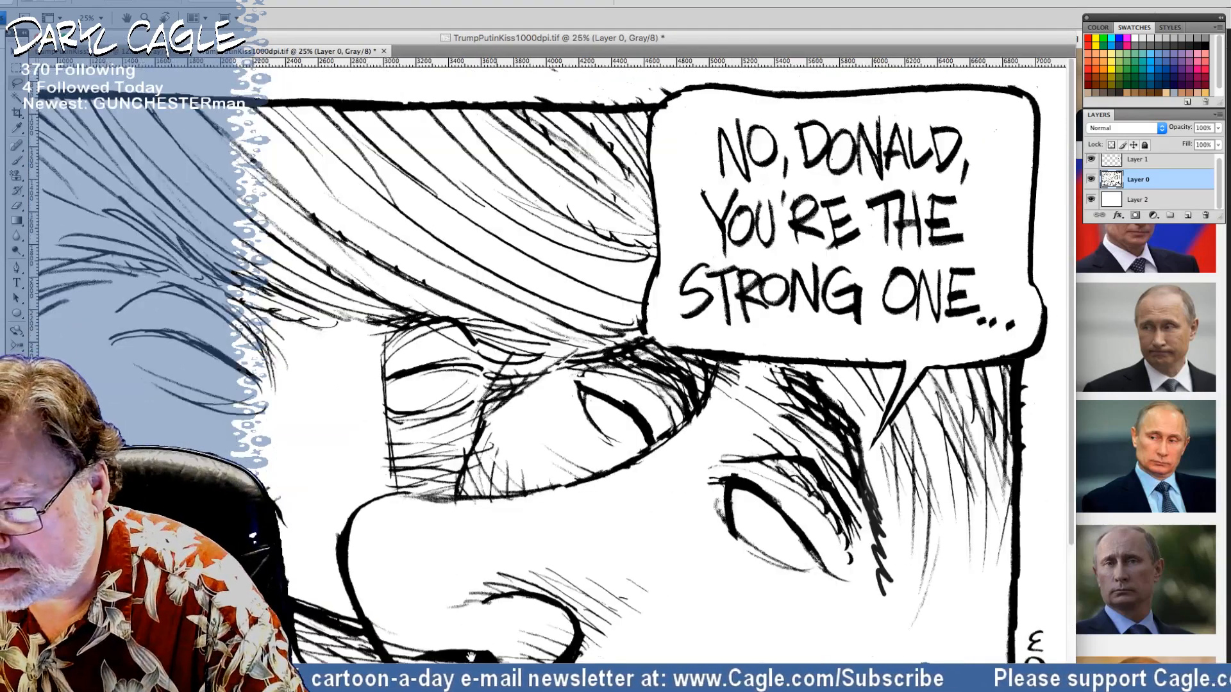
key("super+r")
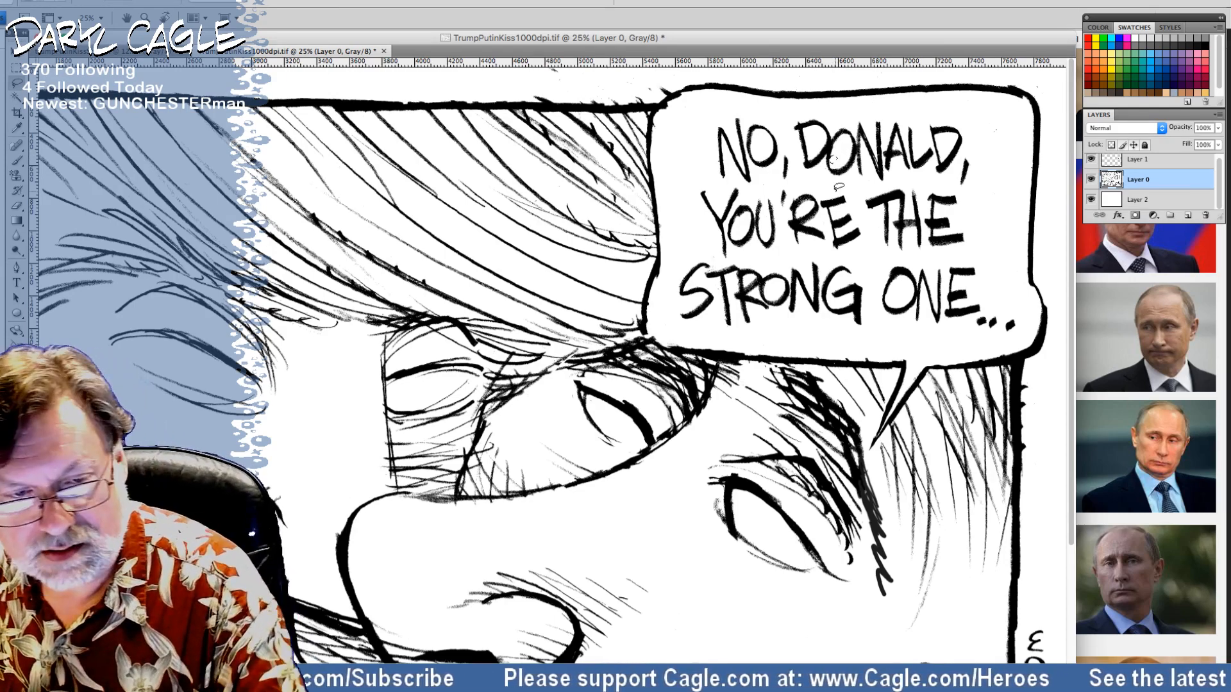
left_click(21, 165)
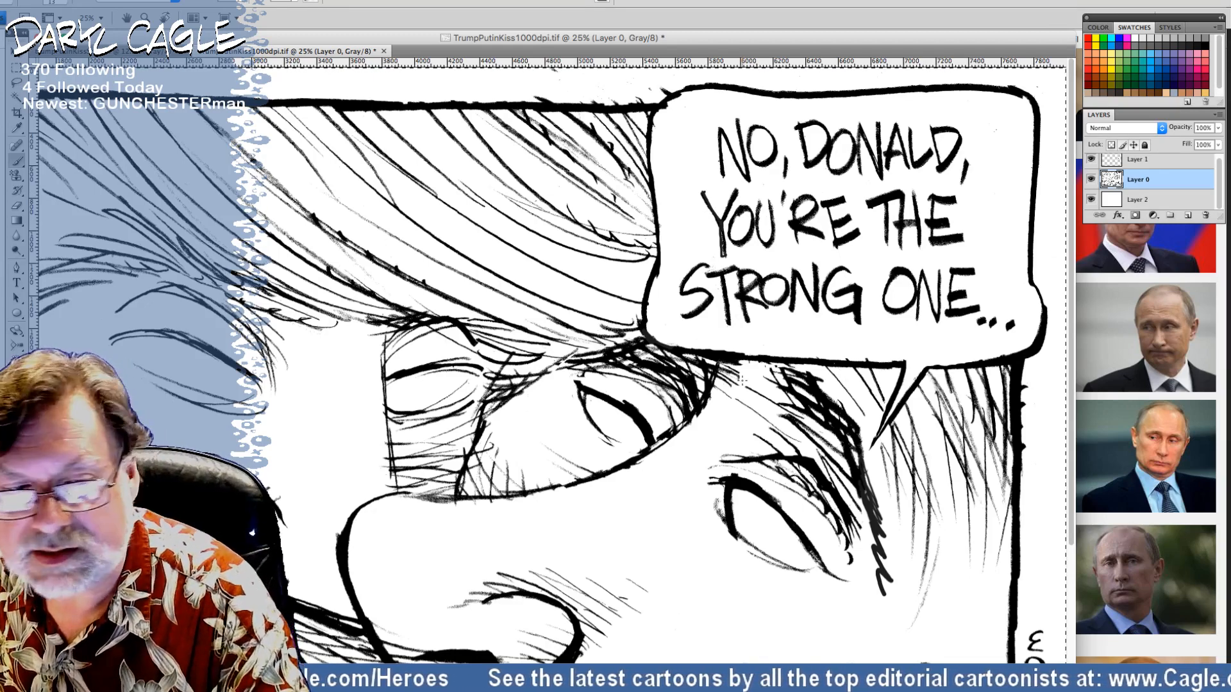
left_click(17, 83)
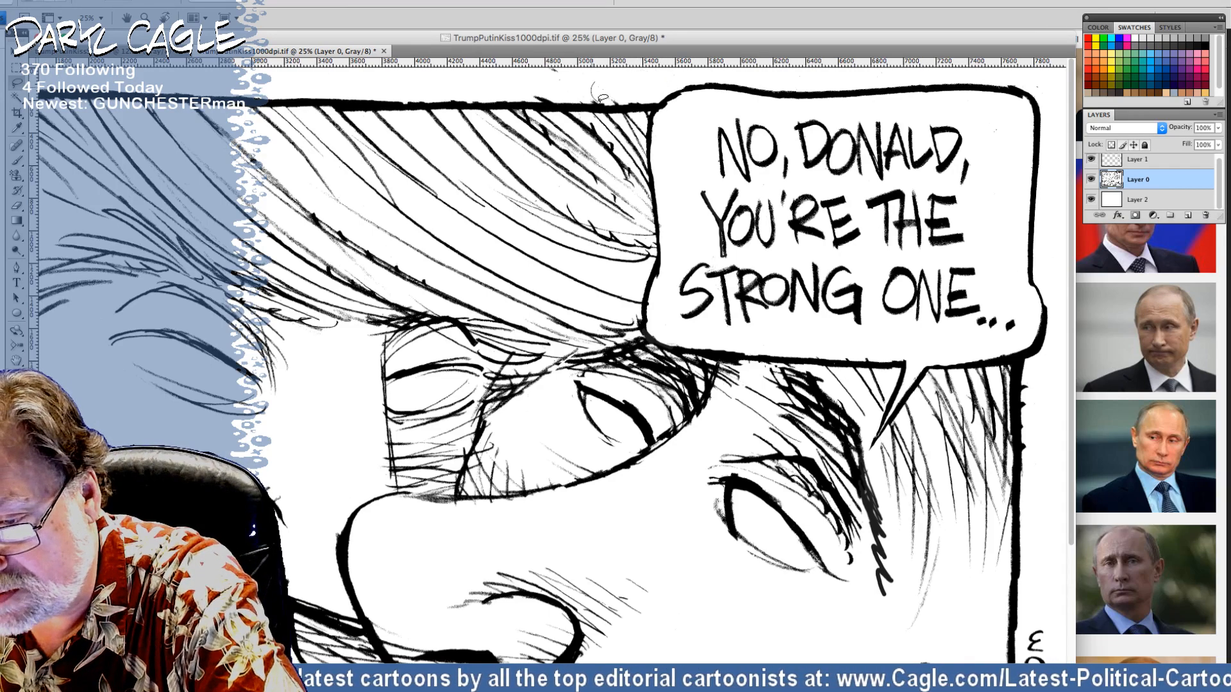
mouse_move(599, 100)
left_mouse_down()
mouse_move(627, 84)
mouse_move(609, 69)
left_mouse_up()
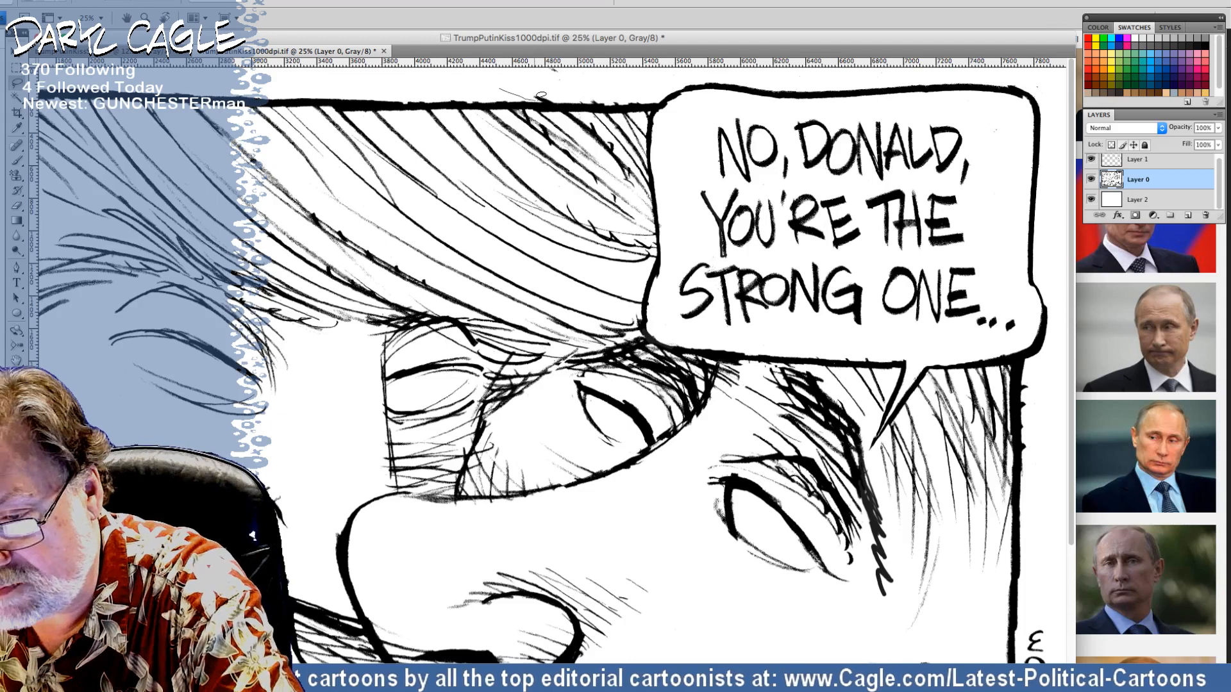
left_click_drag(543, 52, 418, 64)
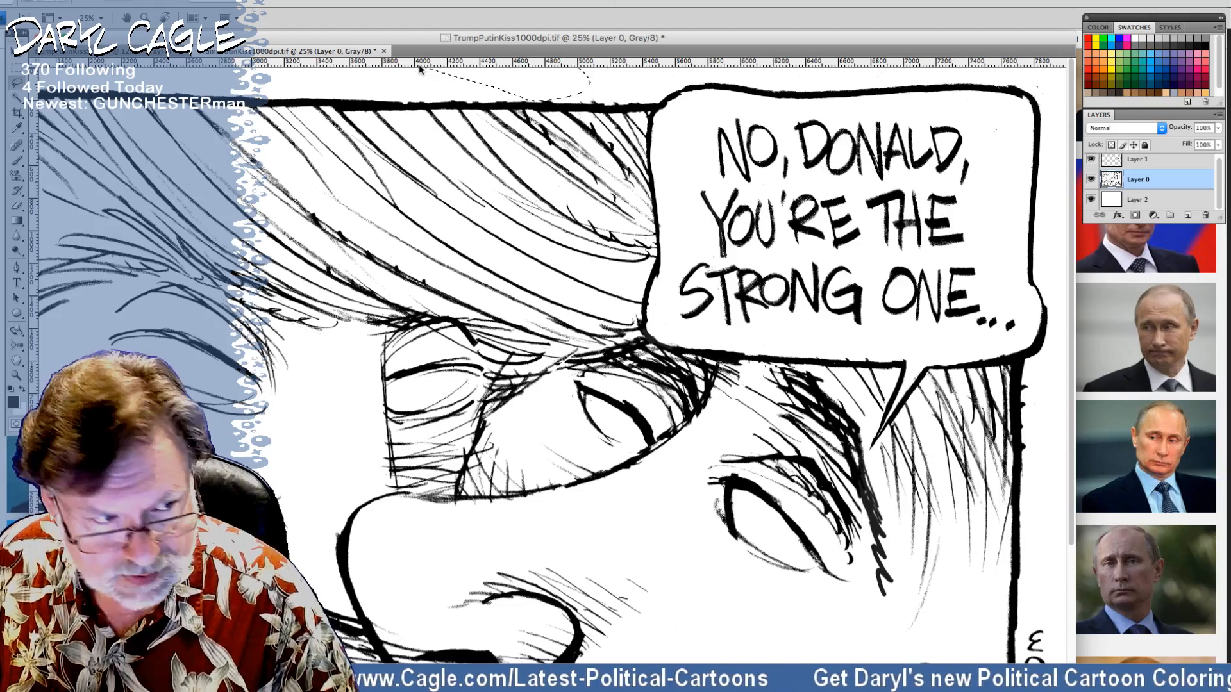
Step: Convert the grayscale cartoon to Bitmap mode, flattening its layers, and save the file
key("super+minus")
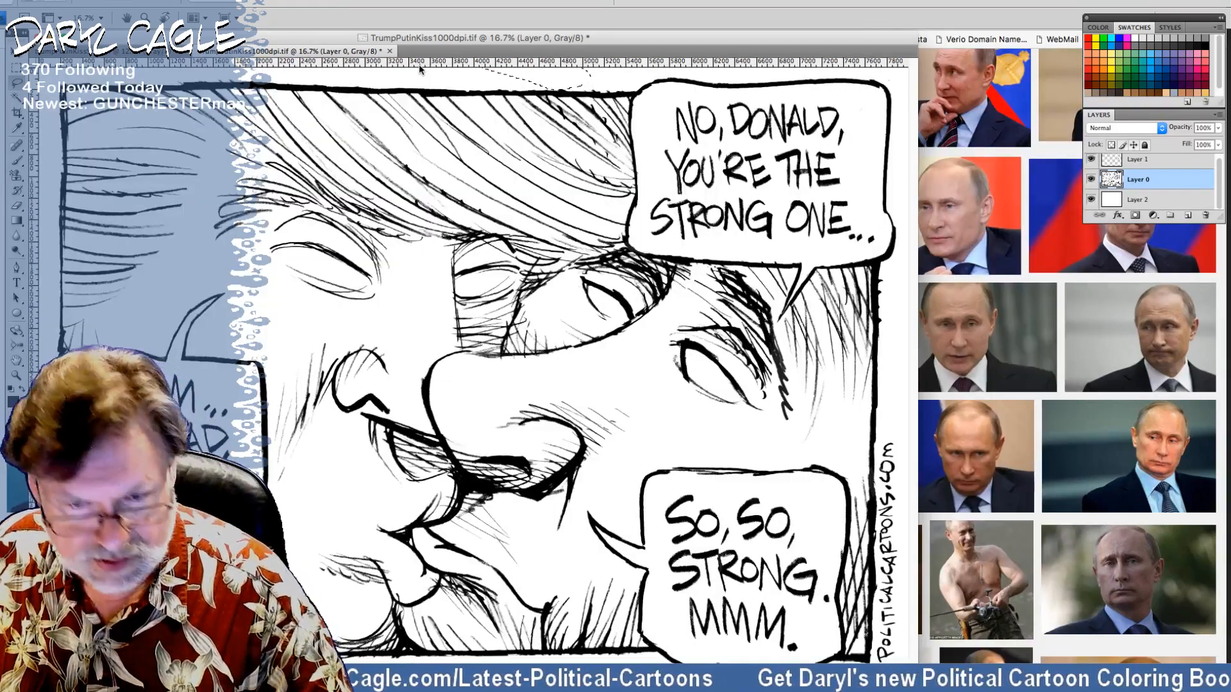
left_click_drag(266, 37, 473, 80)
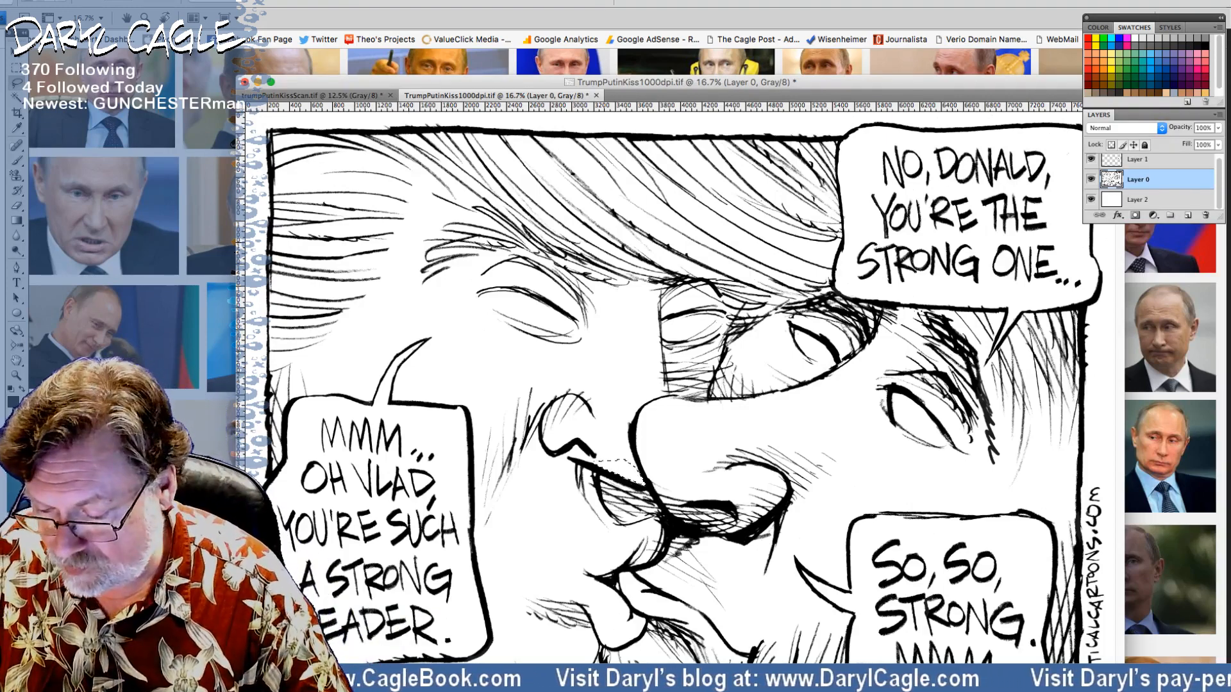
key("super+minus")
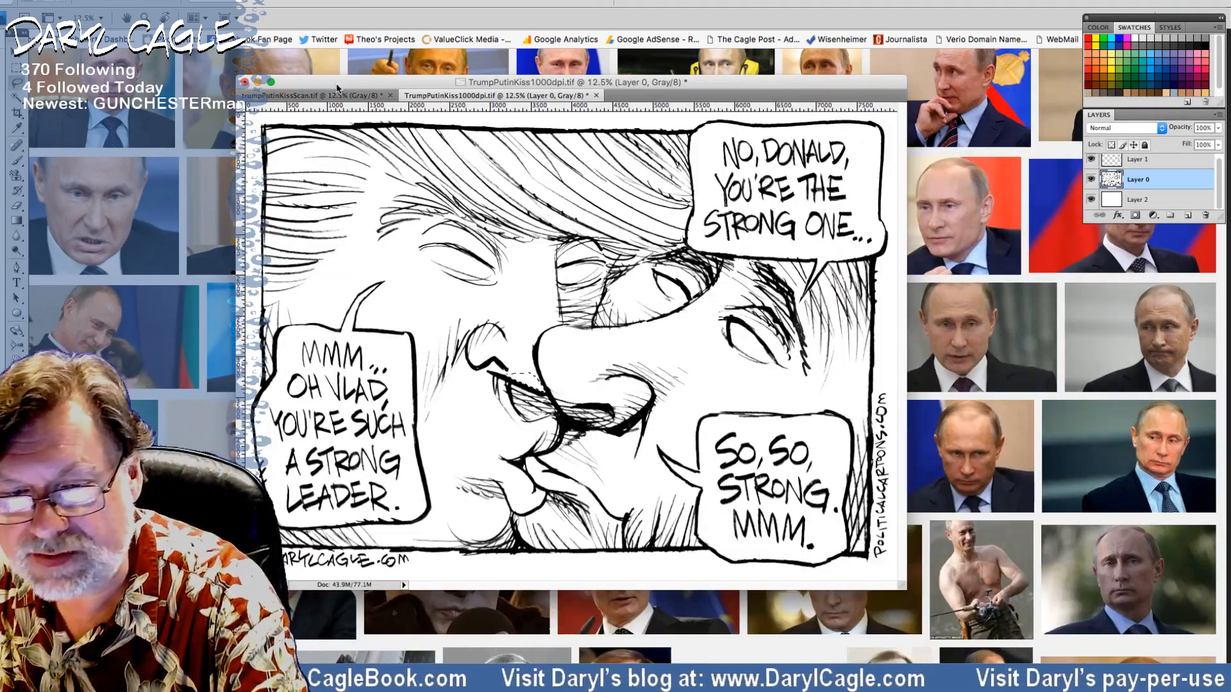
left_click_drag(336, 87, 496, 157)
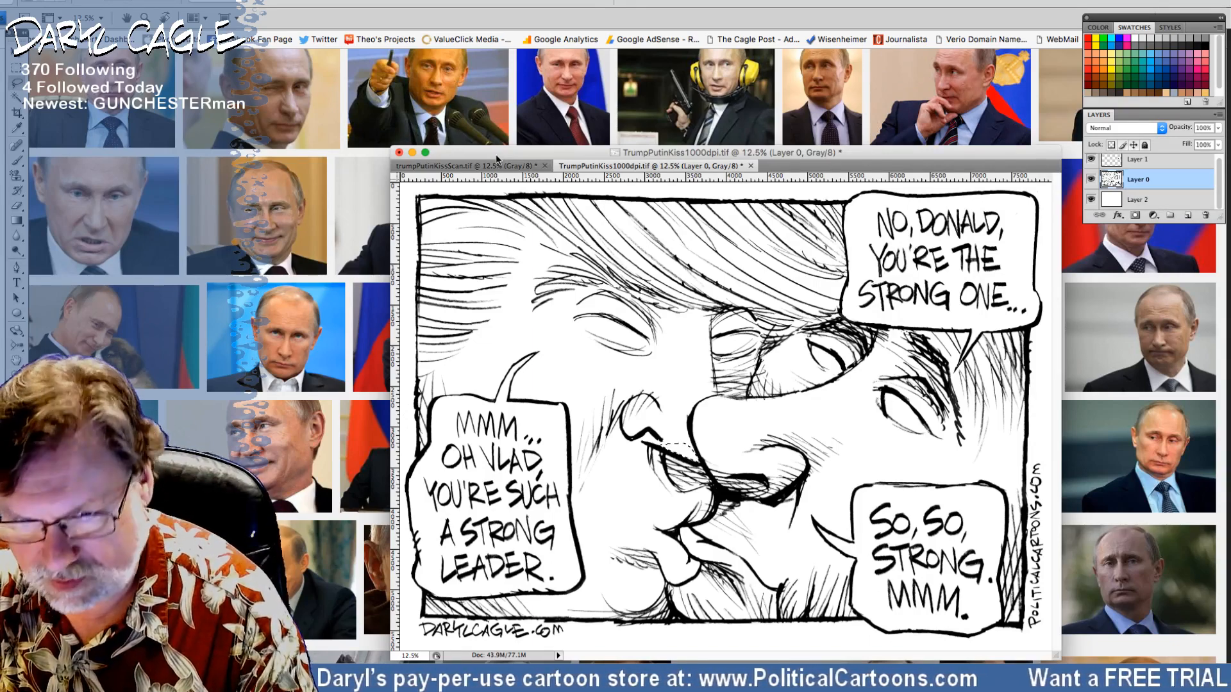
left_click(137, 0)
mouse_move(144, 1)
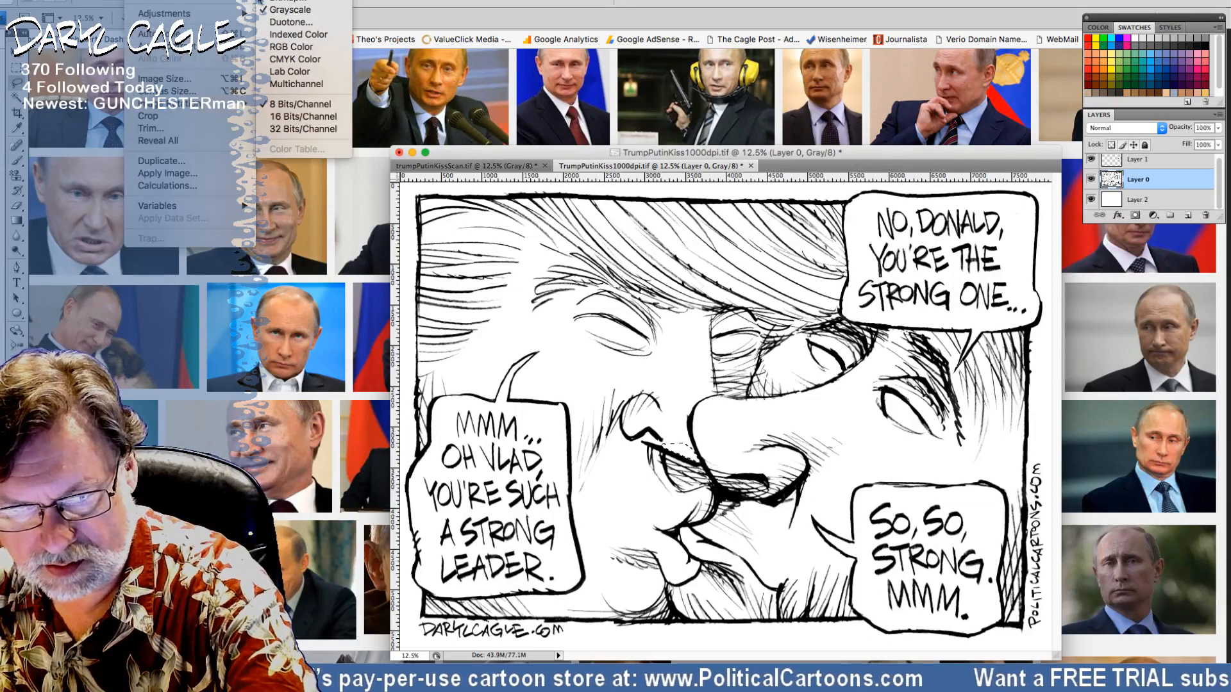
left_click(272, 1)
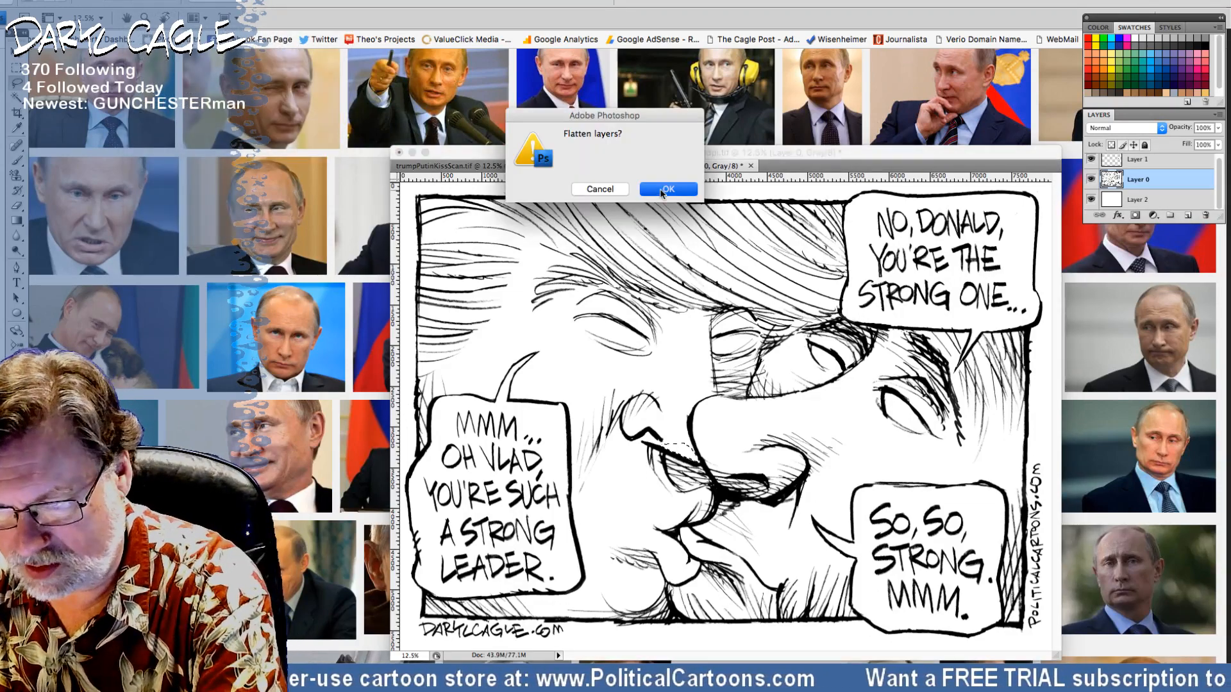
left_click(666, 189)
left_click(687, 224)
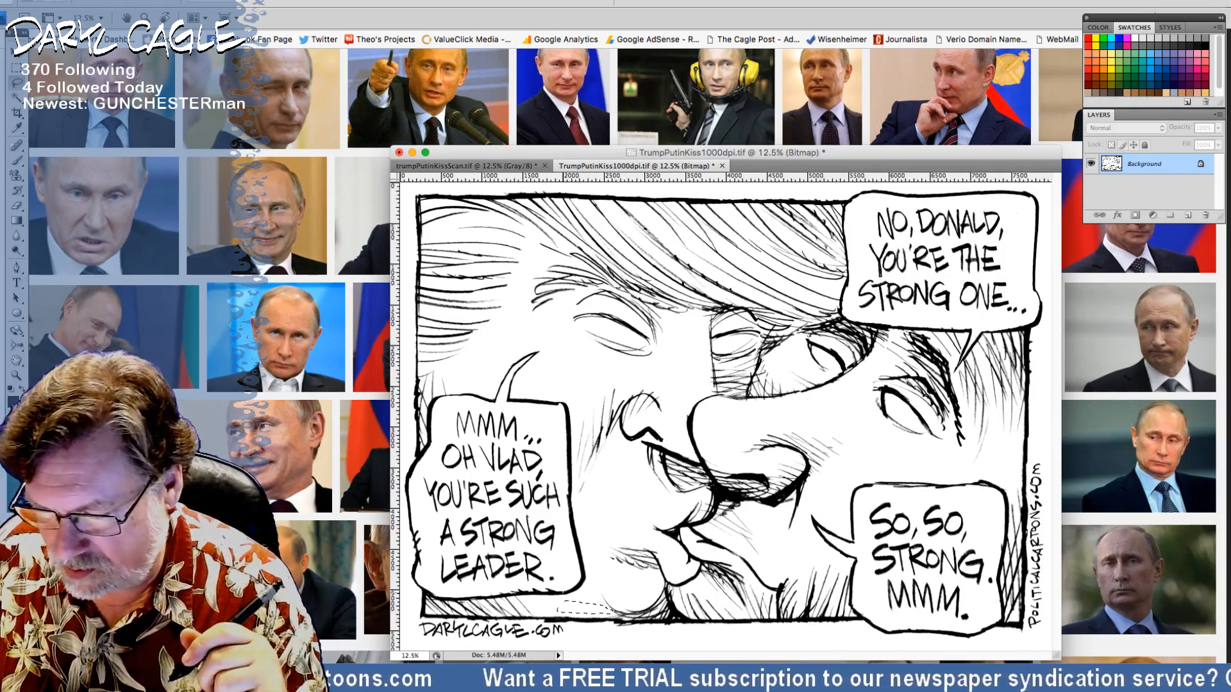
key("ctrl+s")
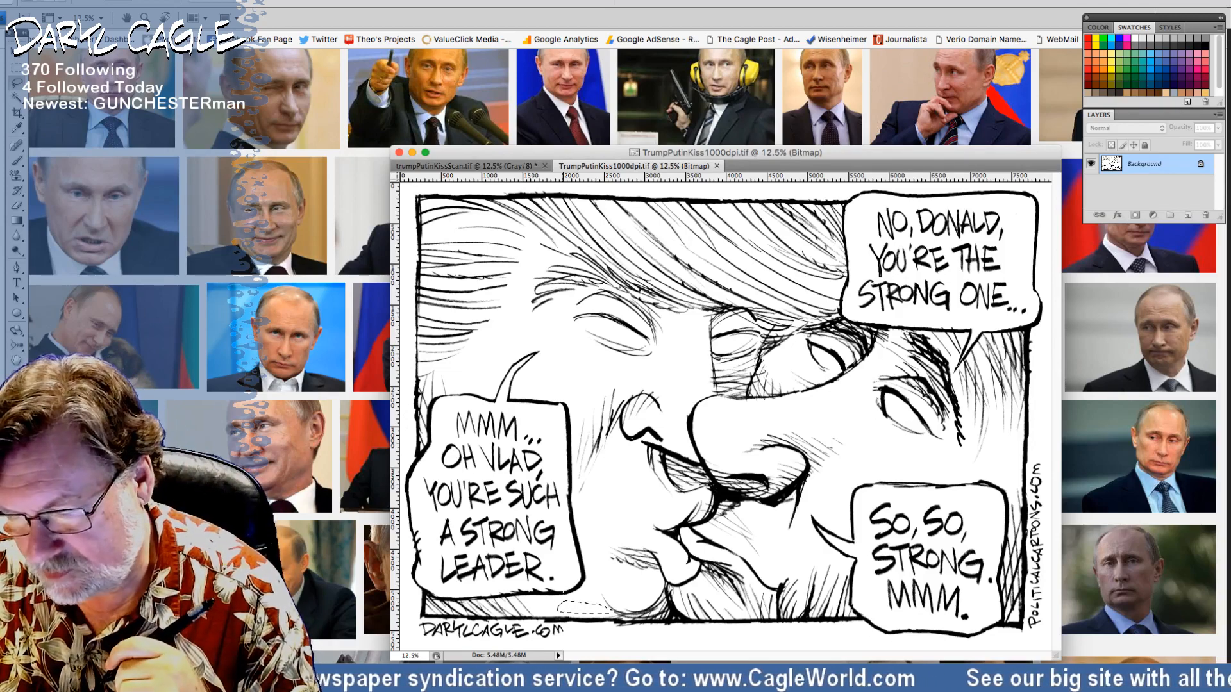
Step: Lasso and delete stray specks around the kissing lips, inside the "NO, DONALD" bubble and outside its upper-right corner
left_click(16, 161)
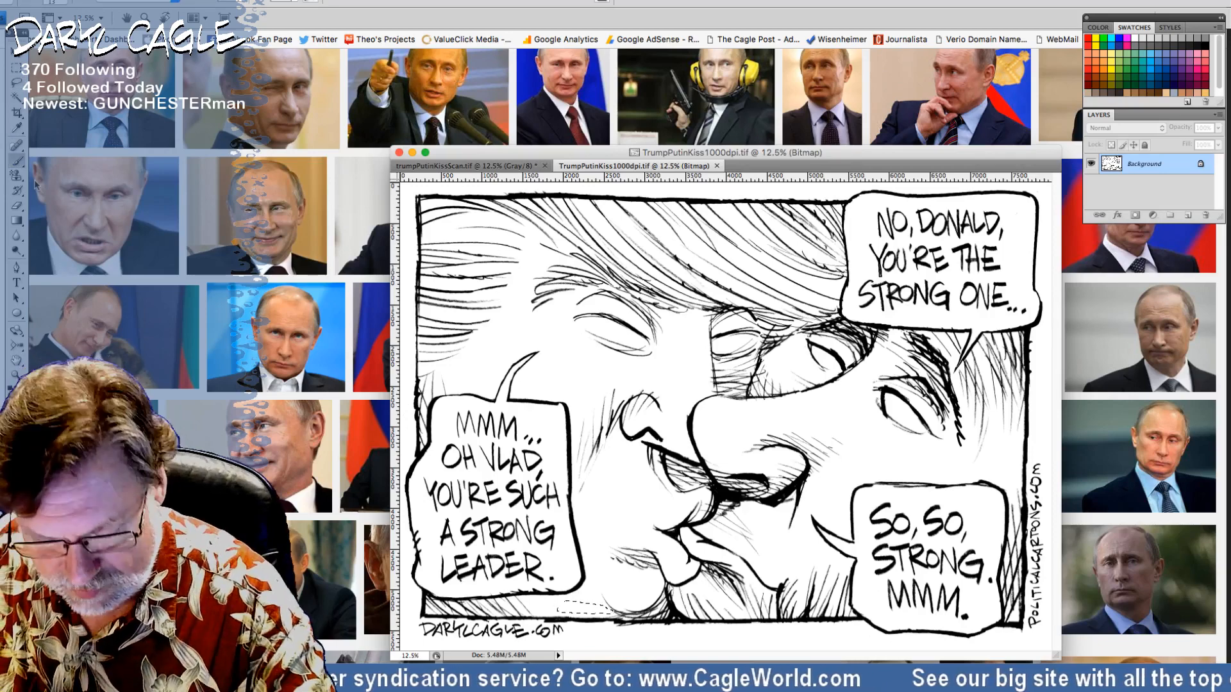
key("super+a")
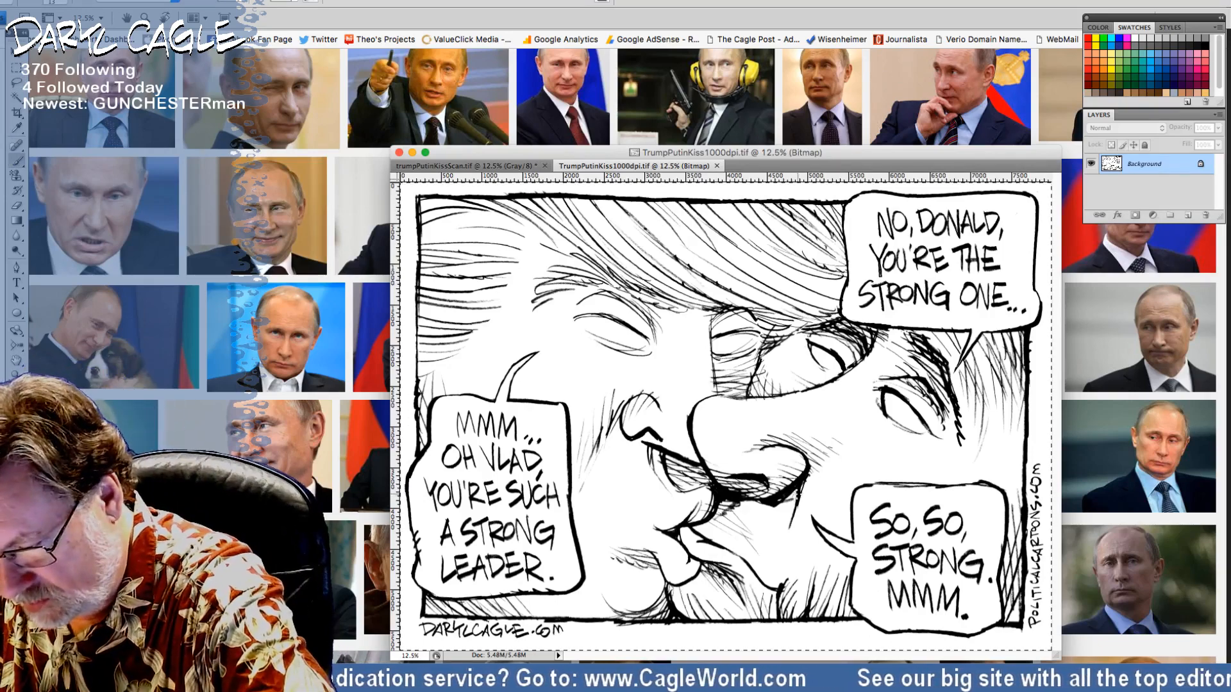
left_click_drag(793, 495, 786, 503)
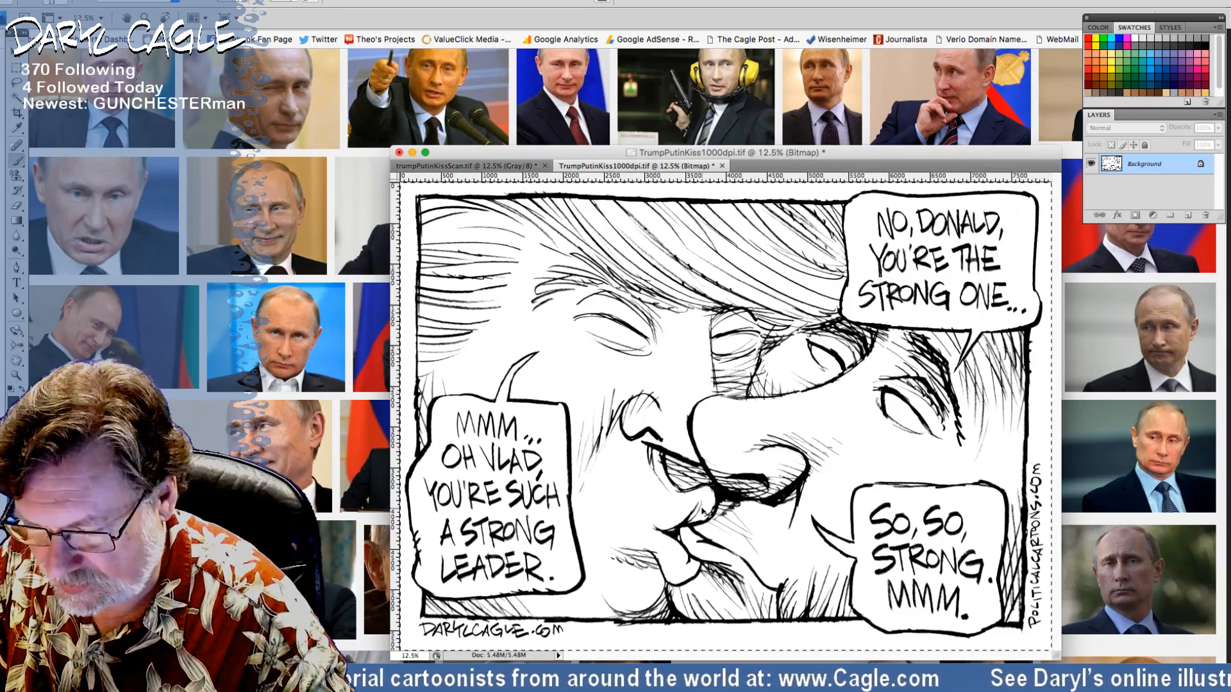
key("super+equal")
key("super+equal")
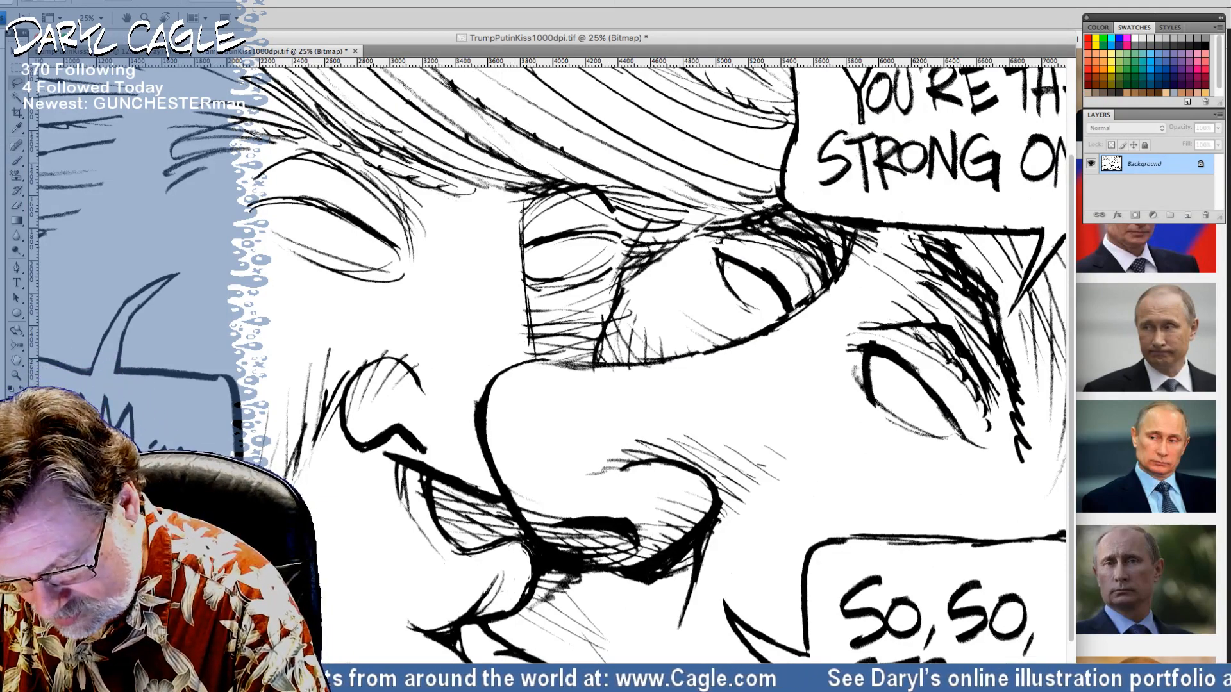
mouse_move(529, 587)
left_mouse_down()
mouse_move(509, 607)
mouse_move(499, 598)
mouse_move(513, 549)
left_mouse_up()
key("Delete")
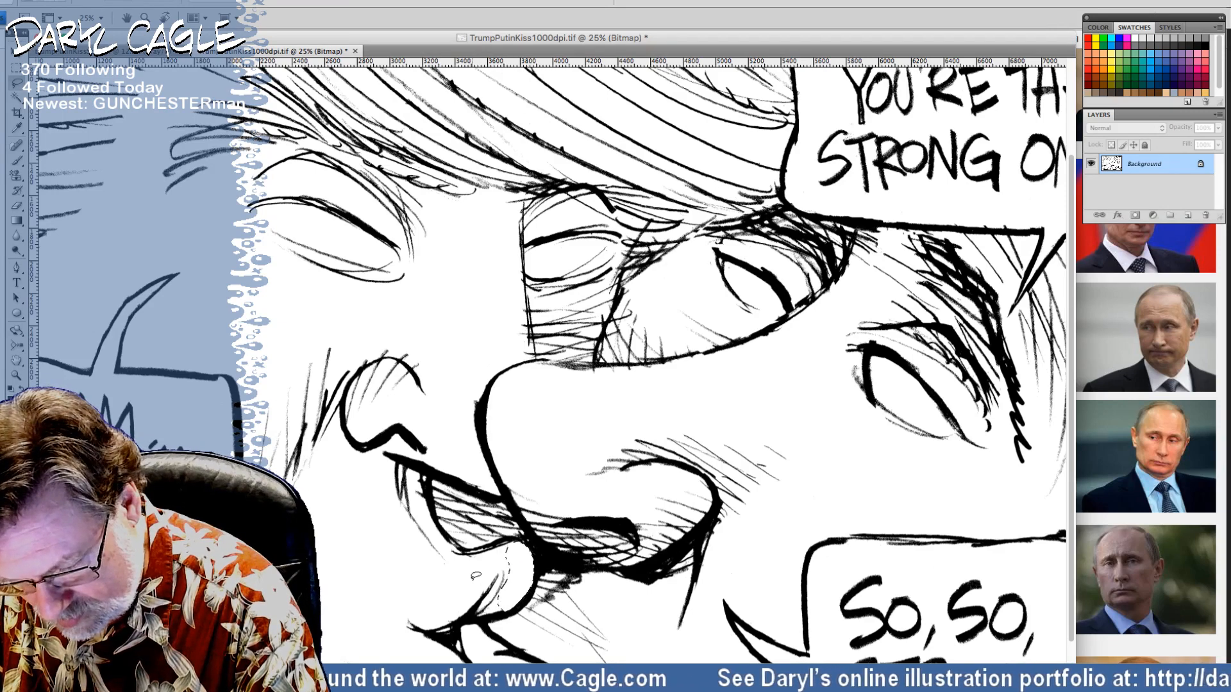
left_click_drag(416, 583, 416, 582)
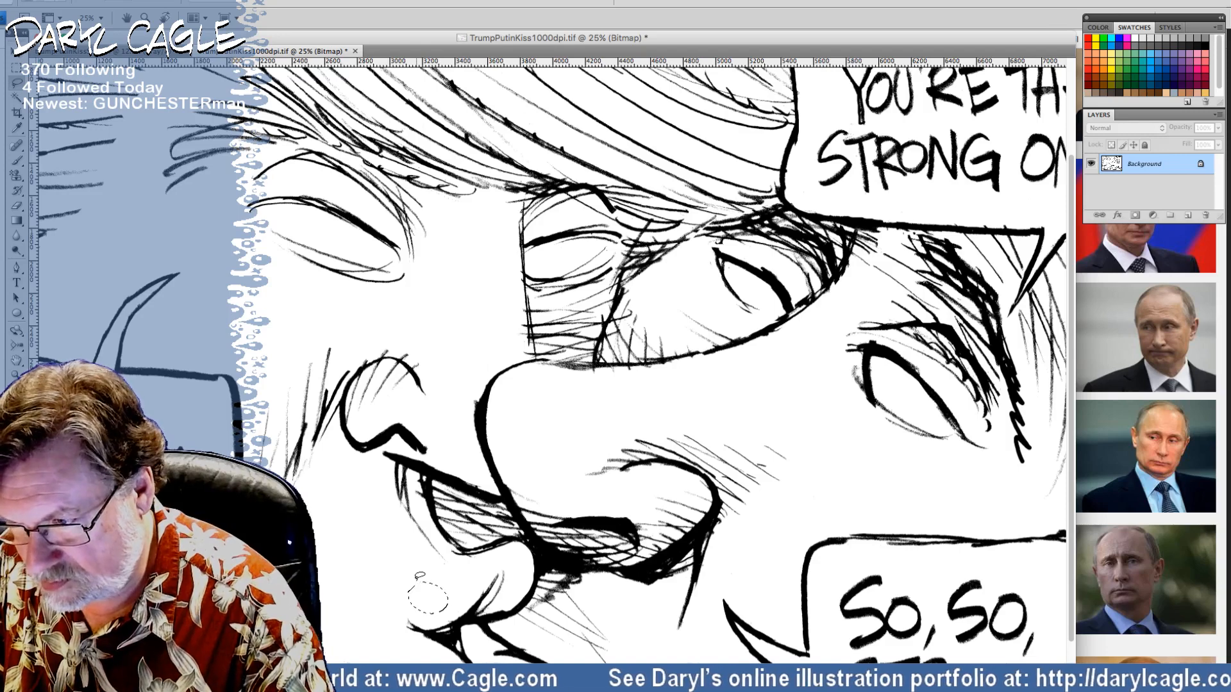
mouse_move(850, 115)
left_mouse_down()
mouse_move(843, 138)
mouse_move(856, 131)
mouse_move(850, 115)
mouse_move(858, 165)
left_mouse_up()
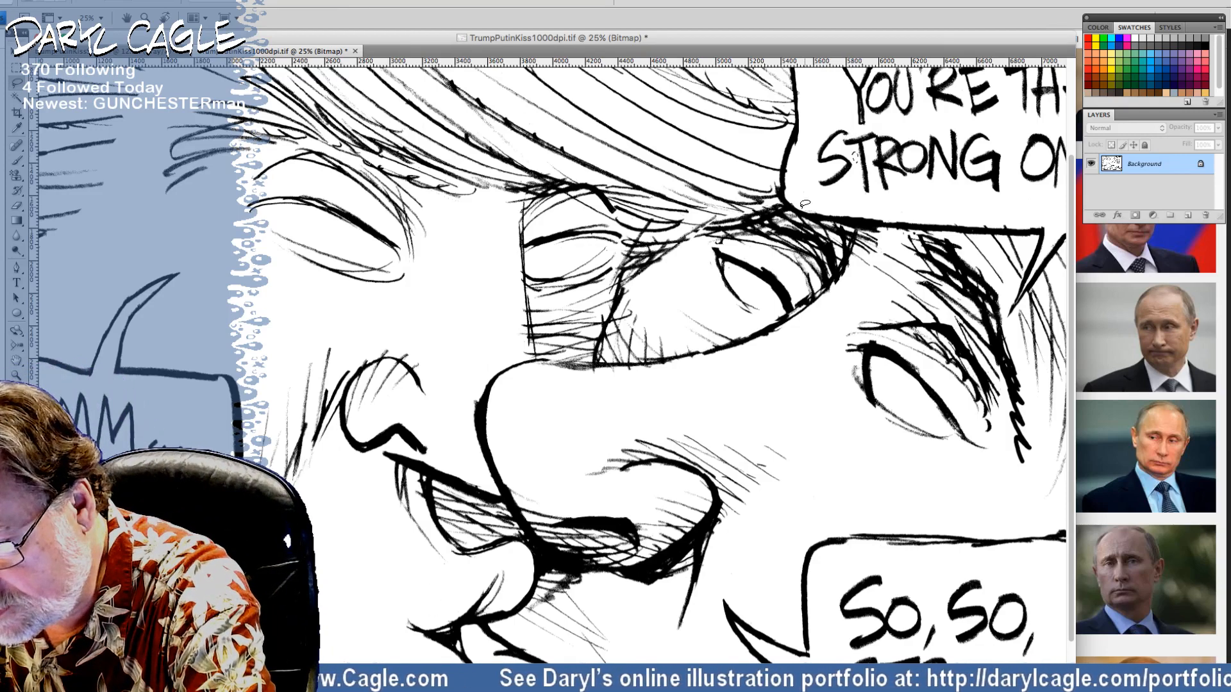
mouse_move(706, 252)
left_mouse_down()
mouse_move(637, 339)
mouse_move(408, 561)
left_mouse_up()
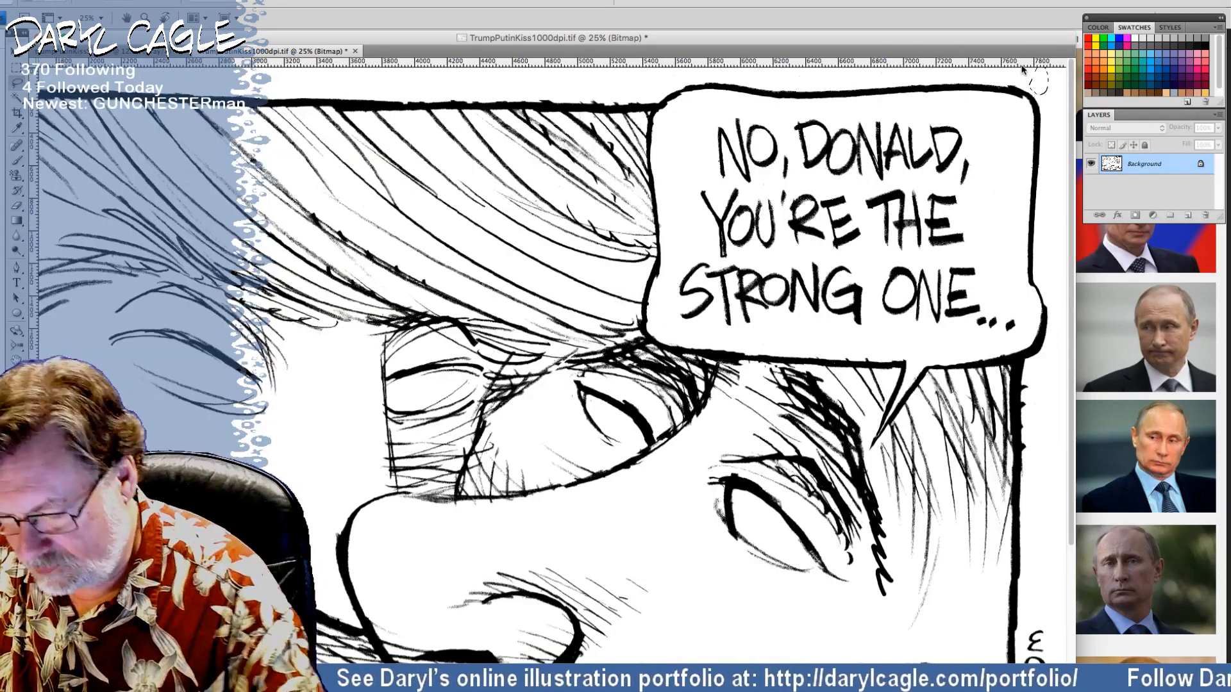
Step: Save the cleaned-up bitmap TrumpPutinKiss1000dpi.tif
key("super+minus")
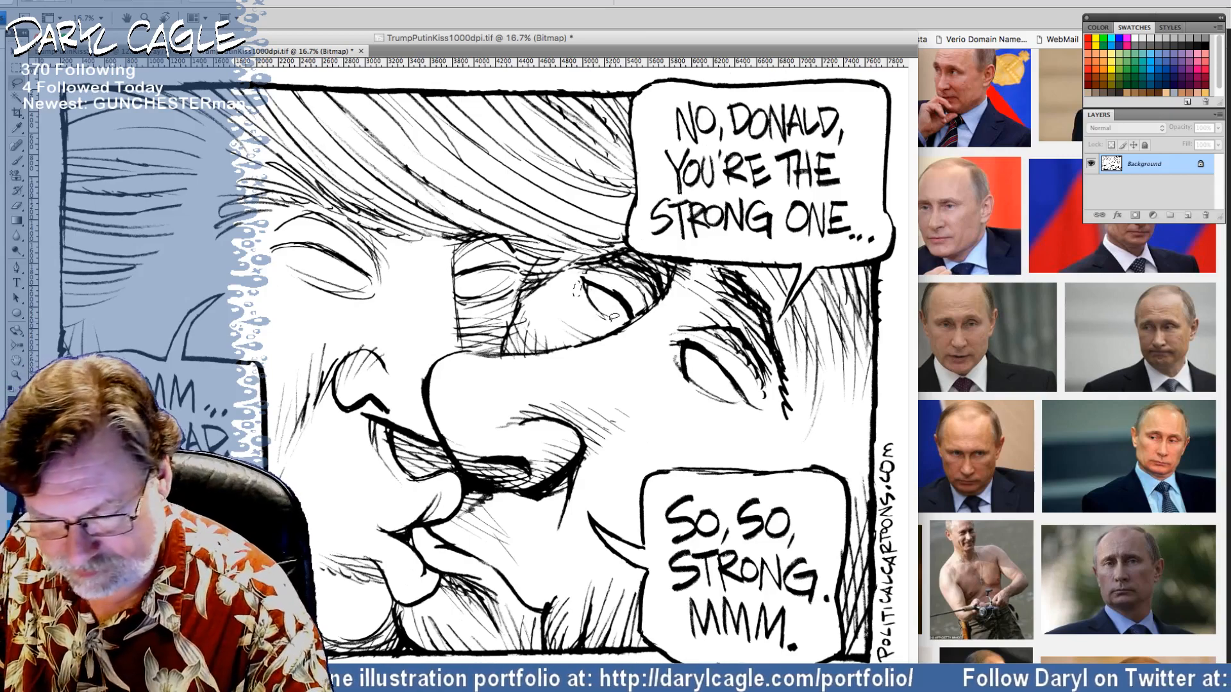
left_click_drag(261, 36, 521, 67)
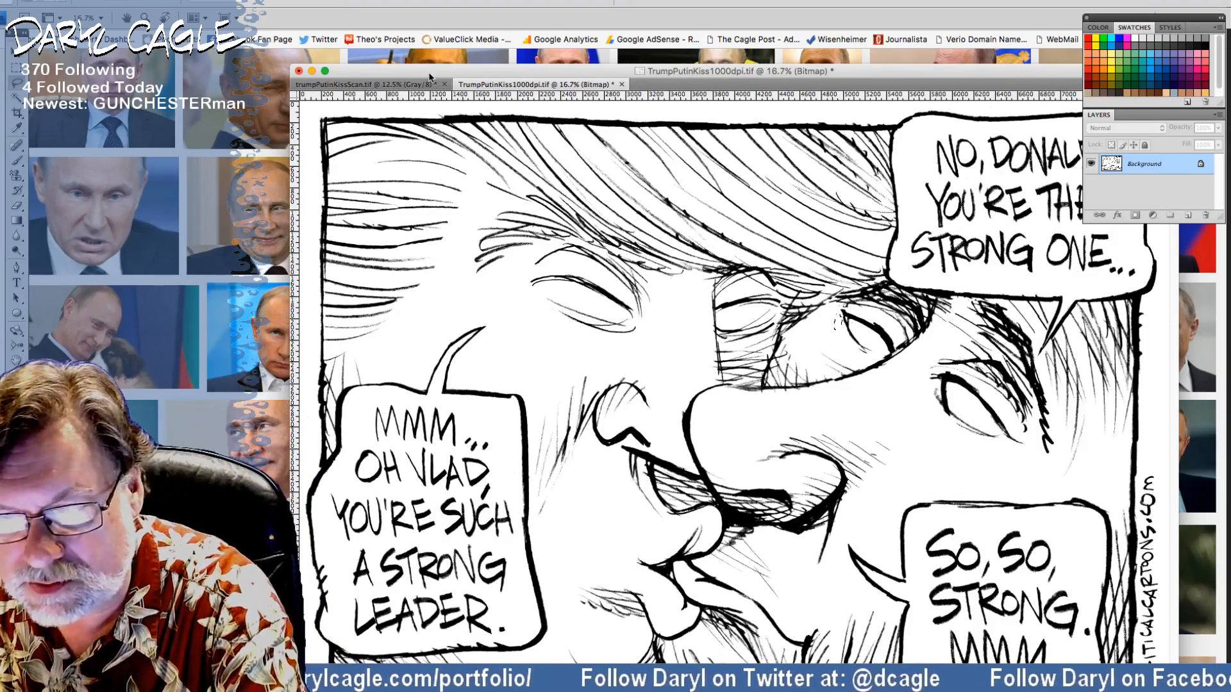
left_click_drag(430, 75, 418, 64)
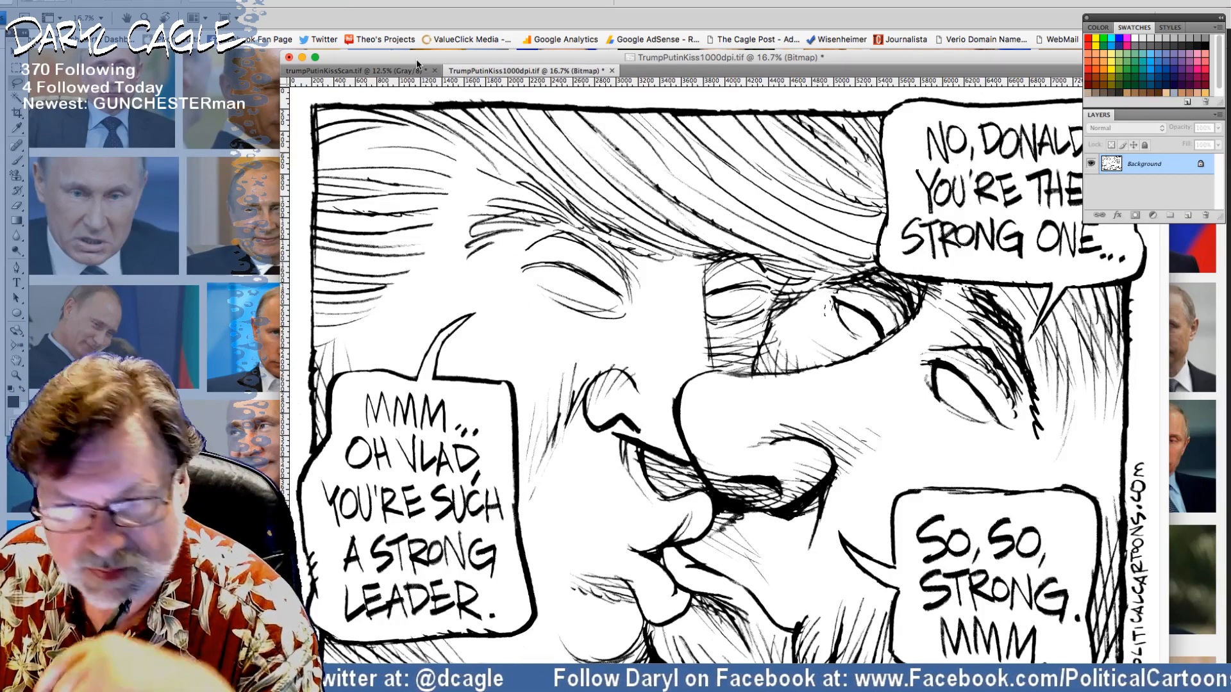
left_click_drag(481, 60, 474, 59)
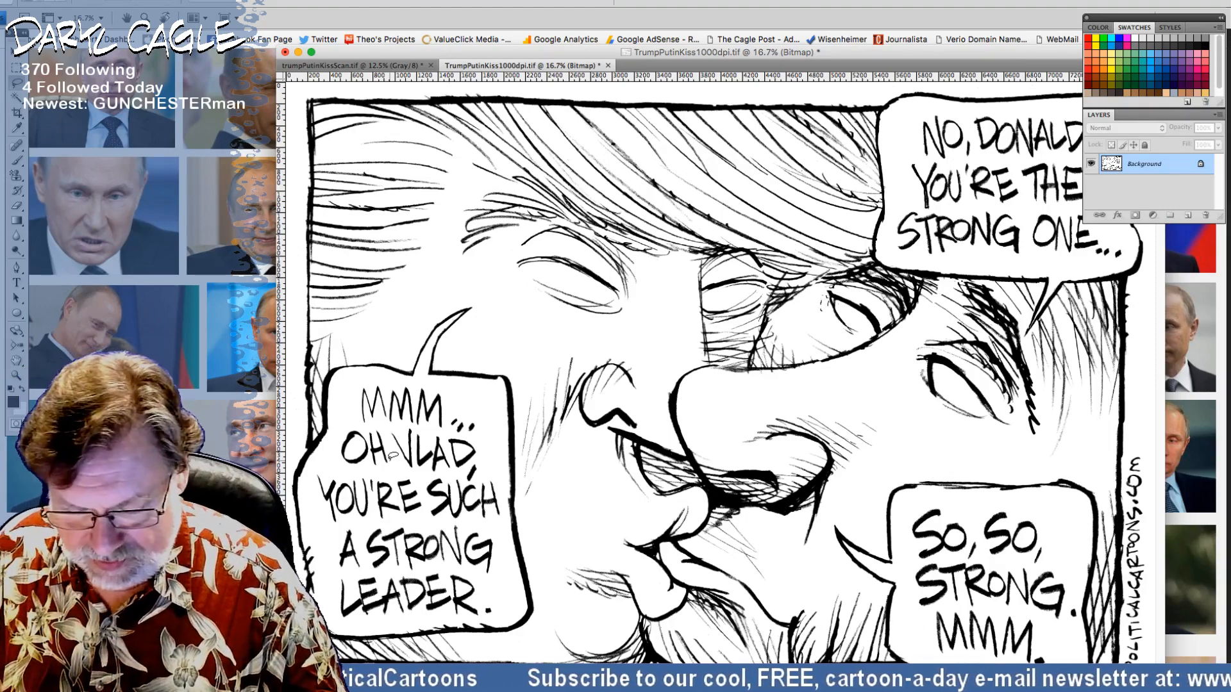
key("super+s")
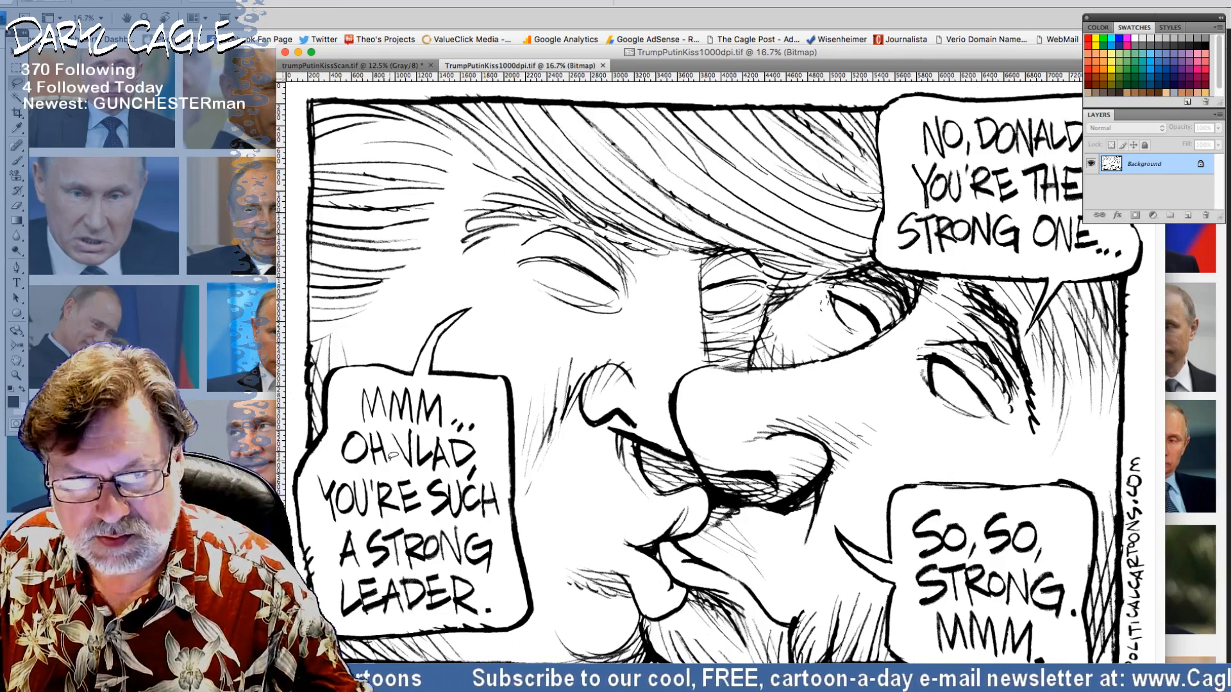
left_click(55, 271)
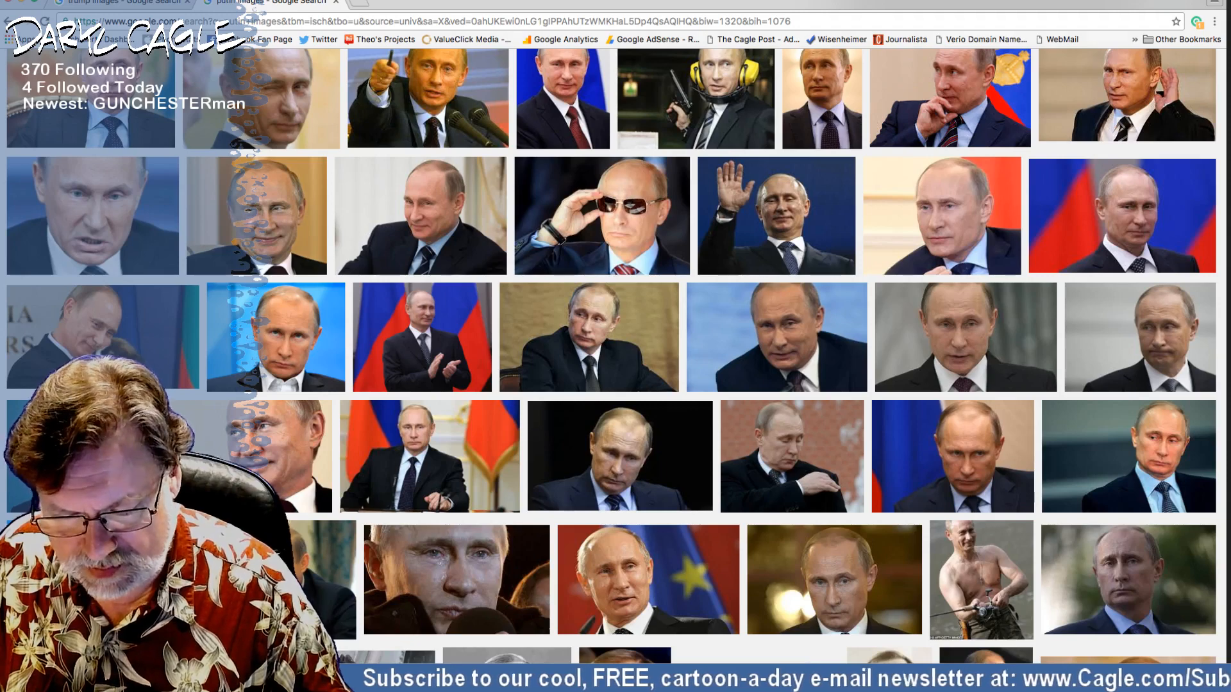
key("super+Tab")
Step: Save a copy of the bitmap as TrumpPutinKiss500dpi.tif in TIFF format with LZW compression
left_click(82, 1)
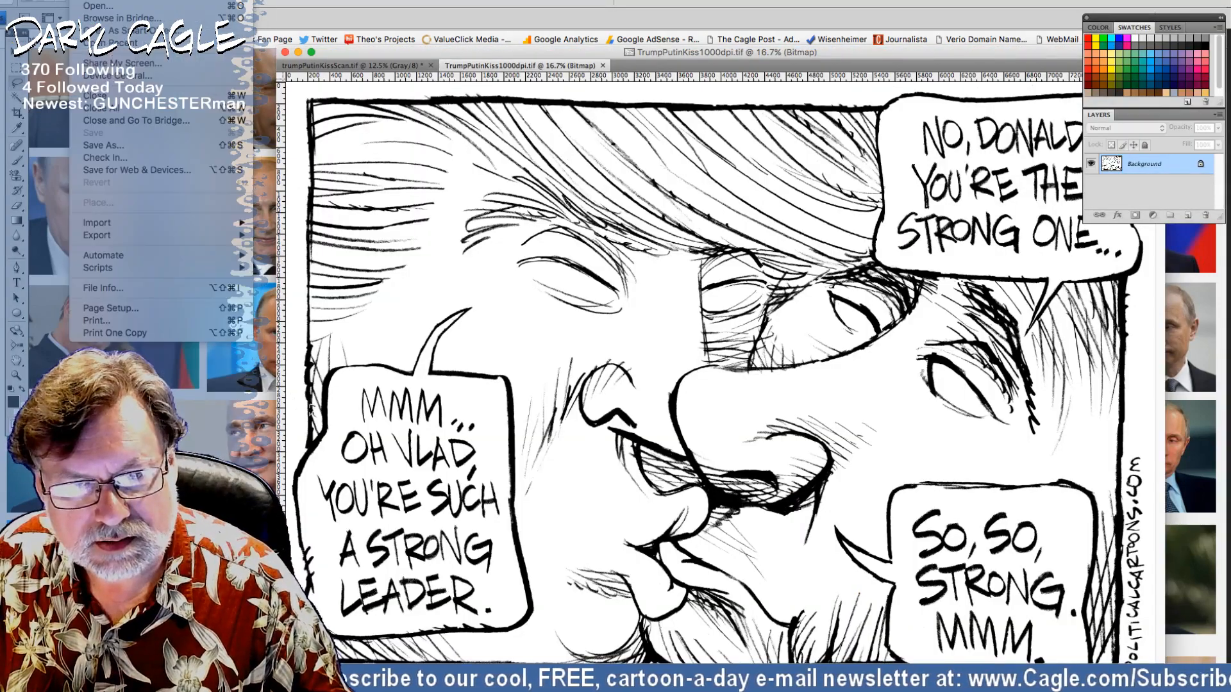
left_click(102, 147)
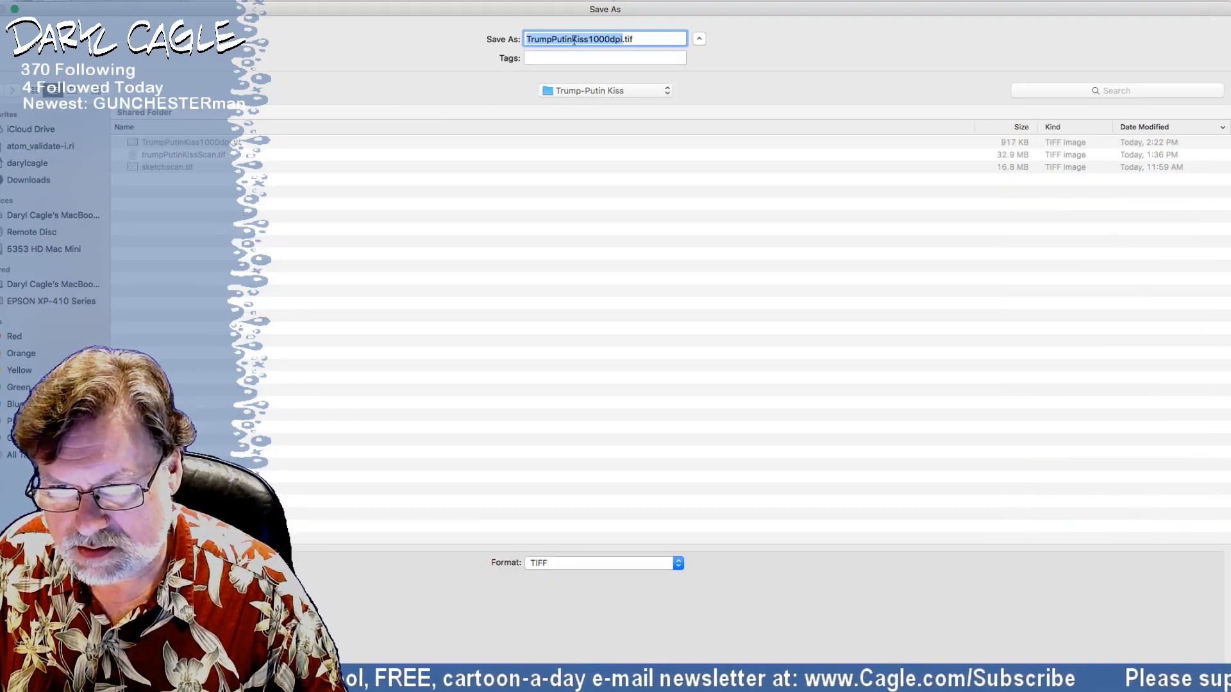
left_click(600, 39)
key("BackSpace")
key("BackSpace")
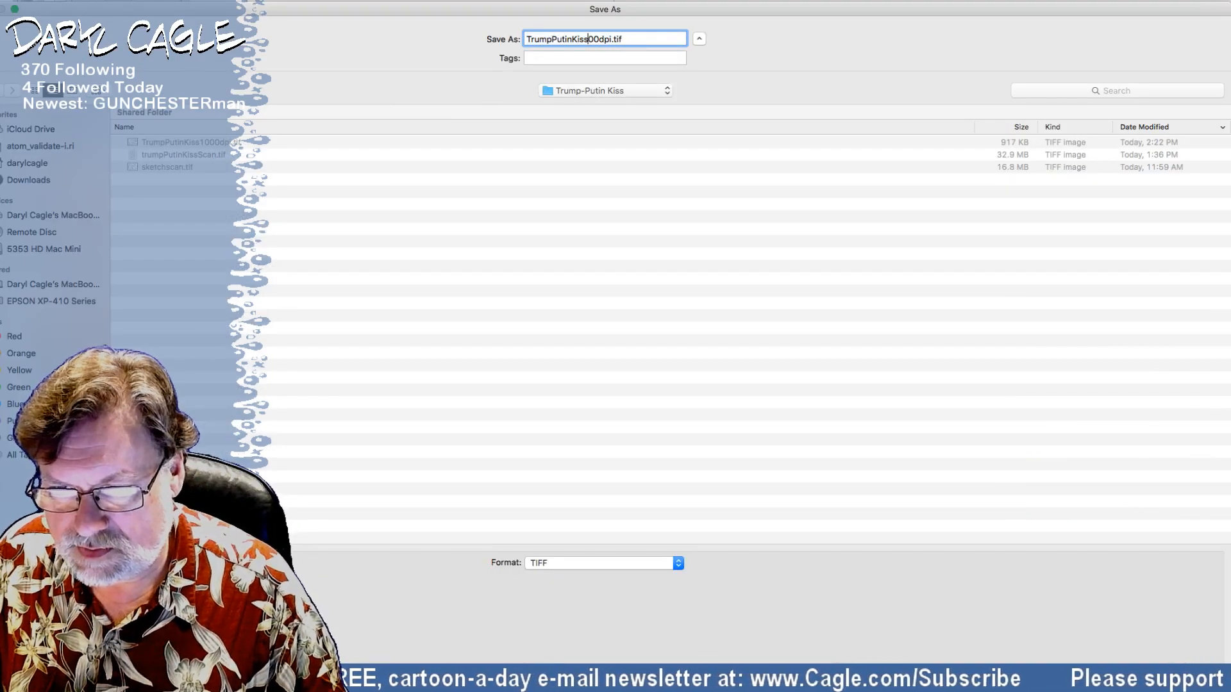
type("5")
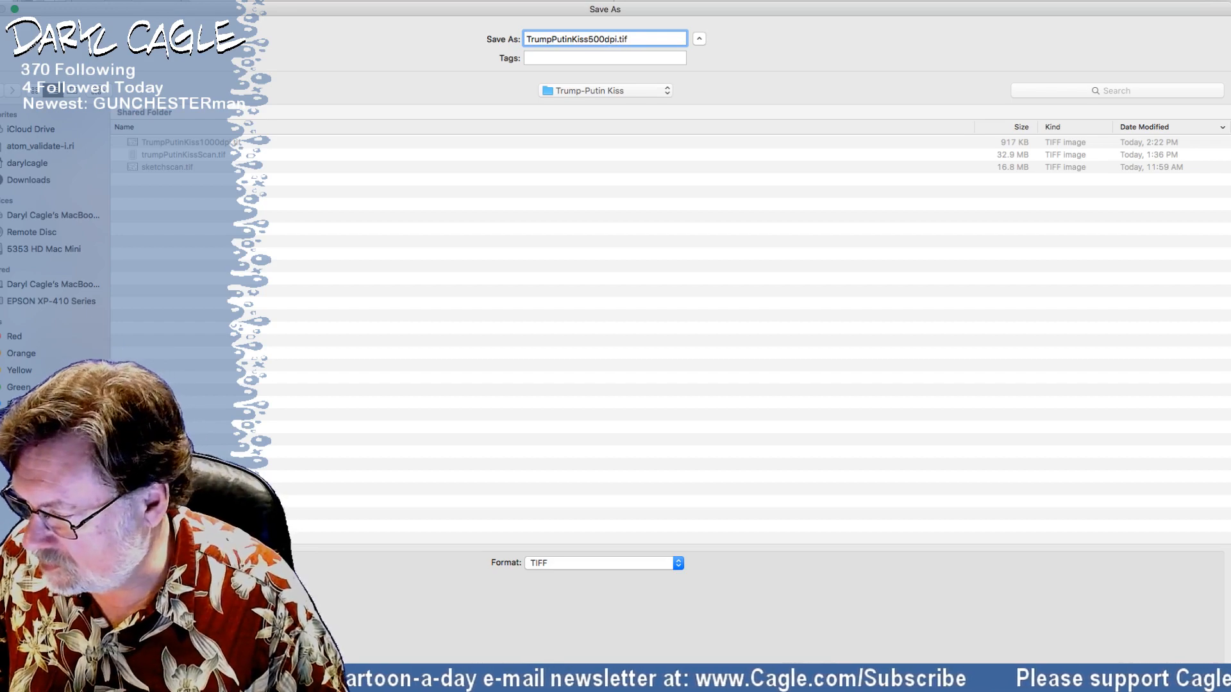
key("Return")
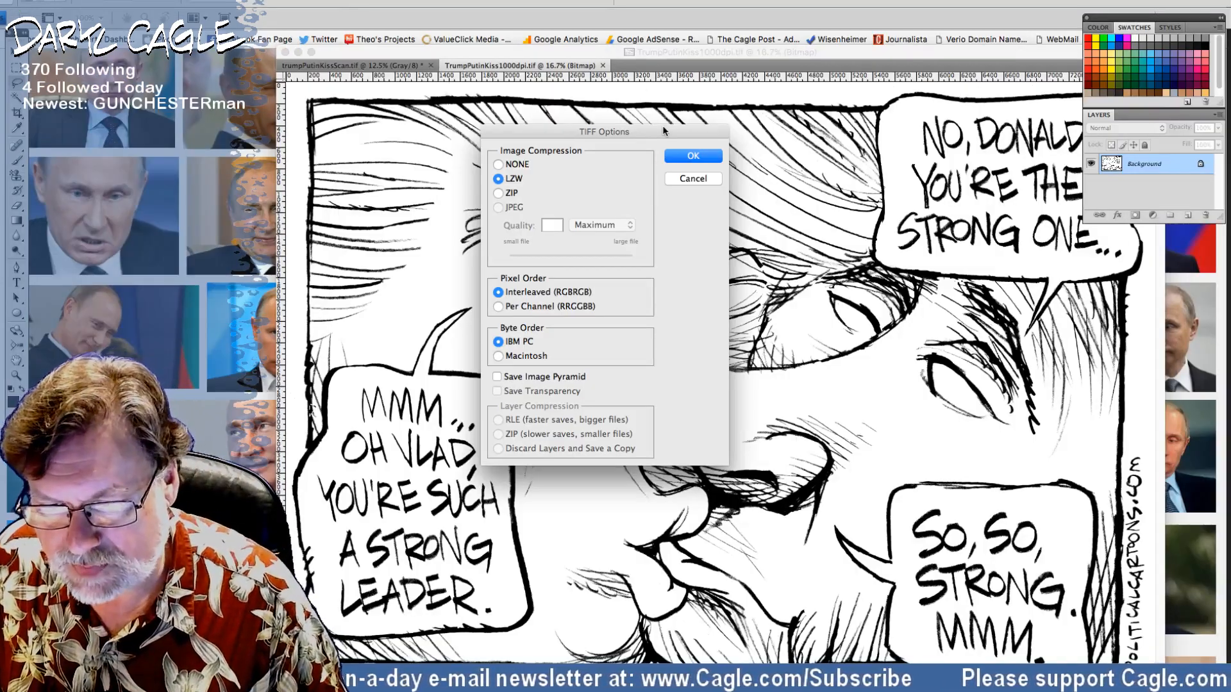
key("Return")
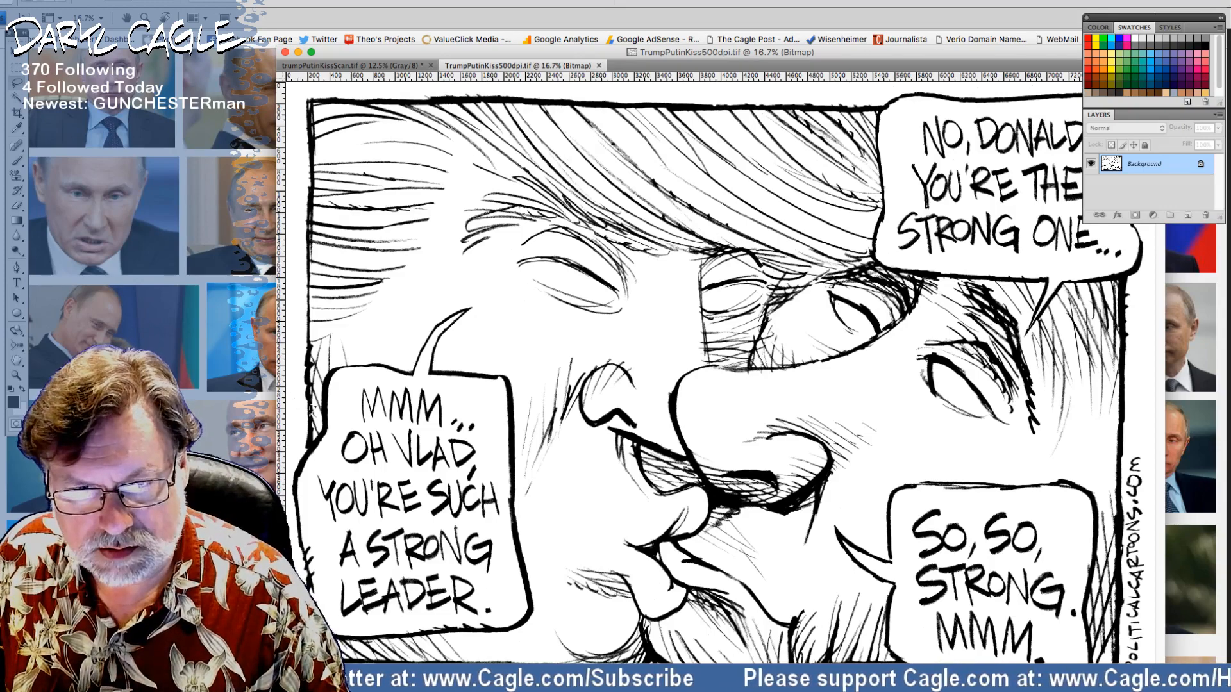
left_click(137, 1)
mouse_move(110, 1)
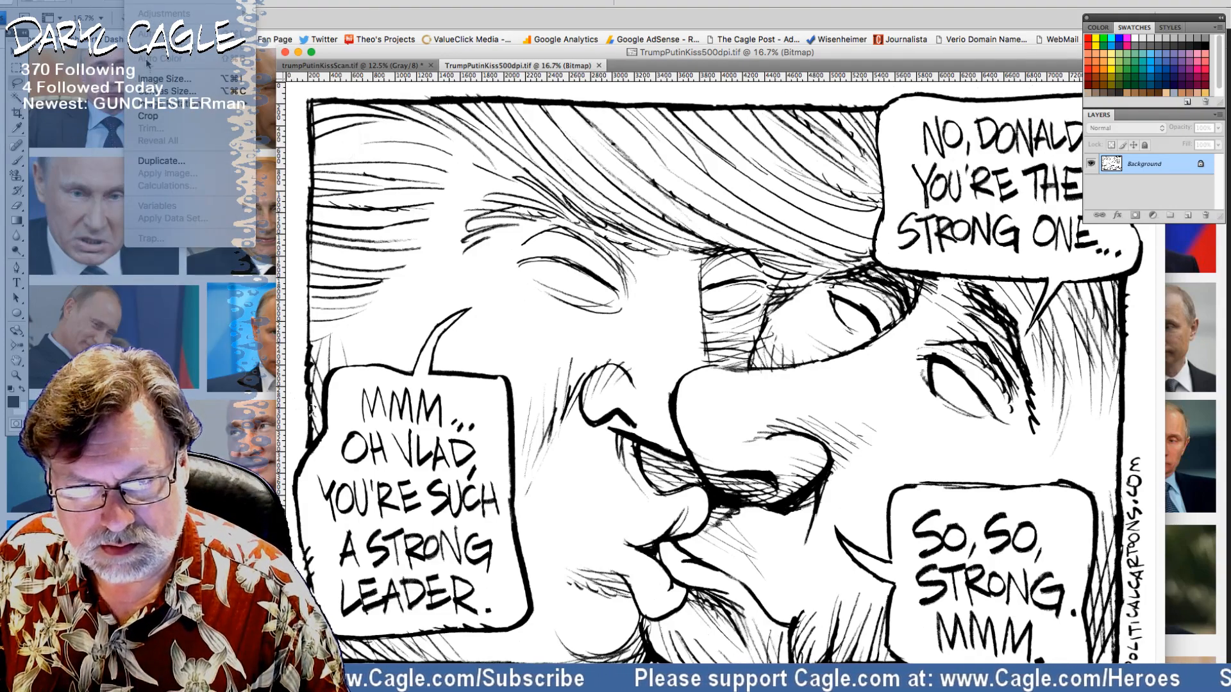
left_click(164, 78)
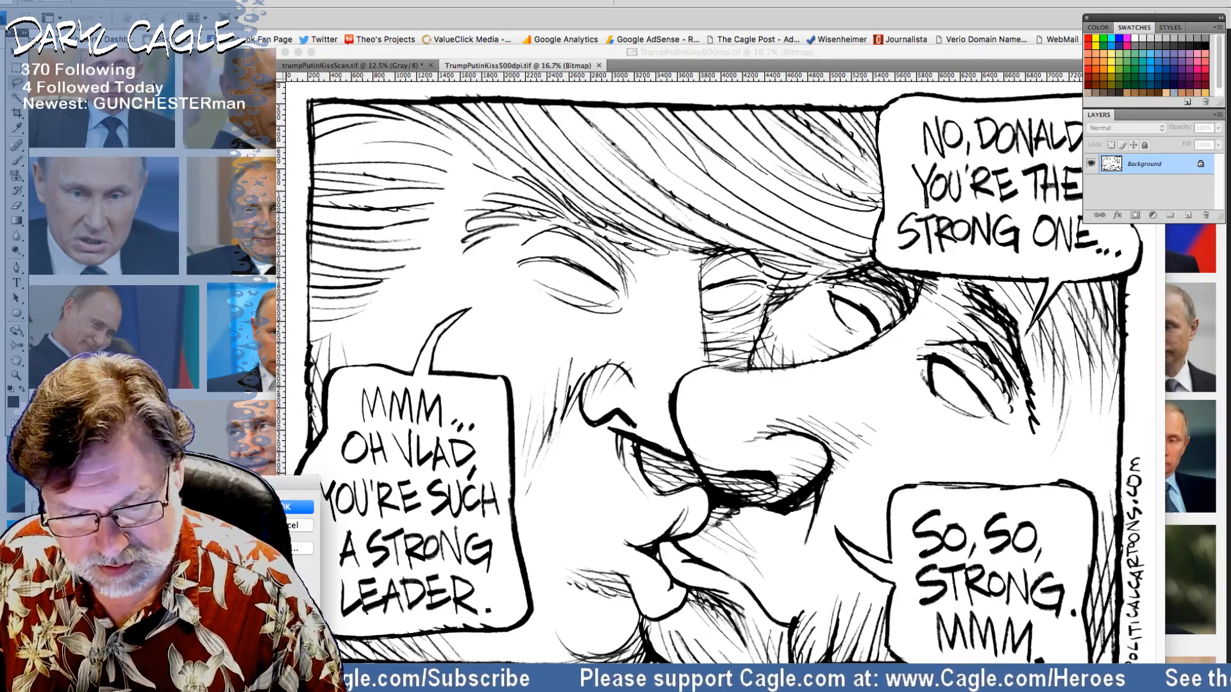
key("Return")
Step: Convert the TrumpPutinKiss500dpi.tif bitmap to Grayscale mode
left_click(137, 2)
mouse_move(160, 2)
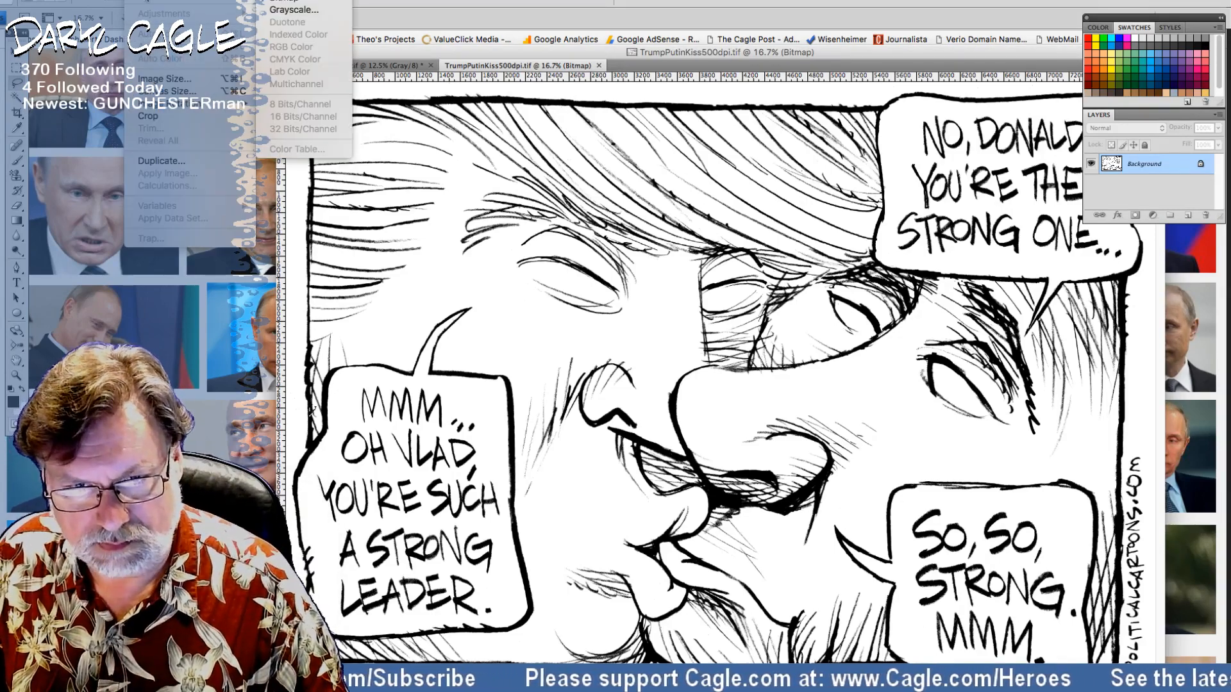
left_click(301, 10)
key("Return")
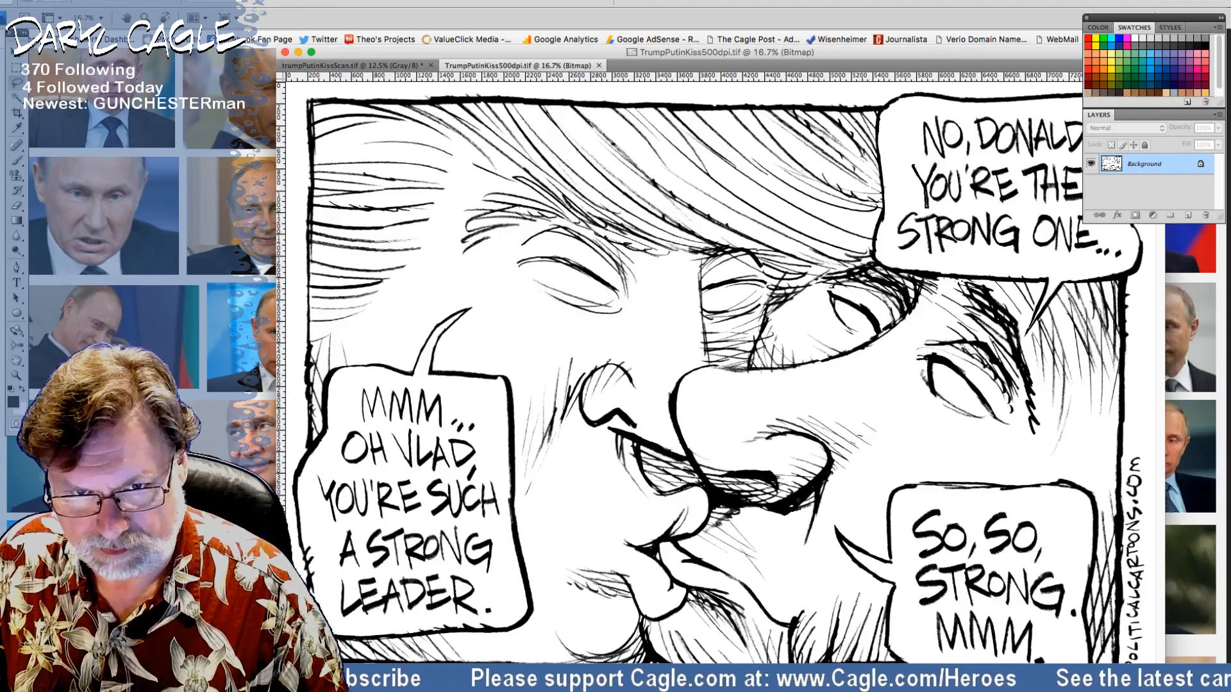
left_click(137, 2)
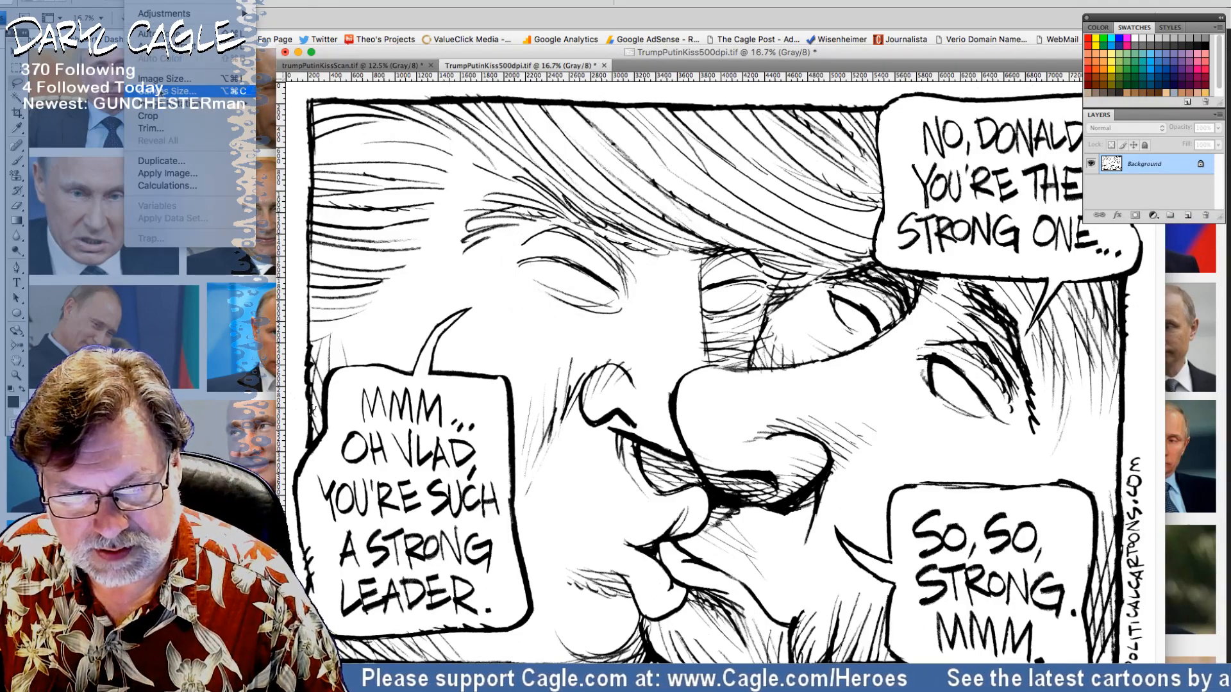
left_click(162, 91)
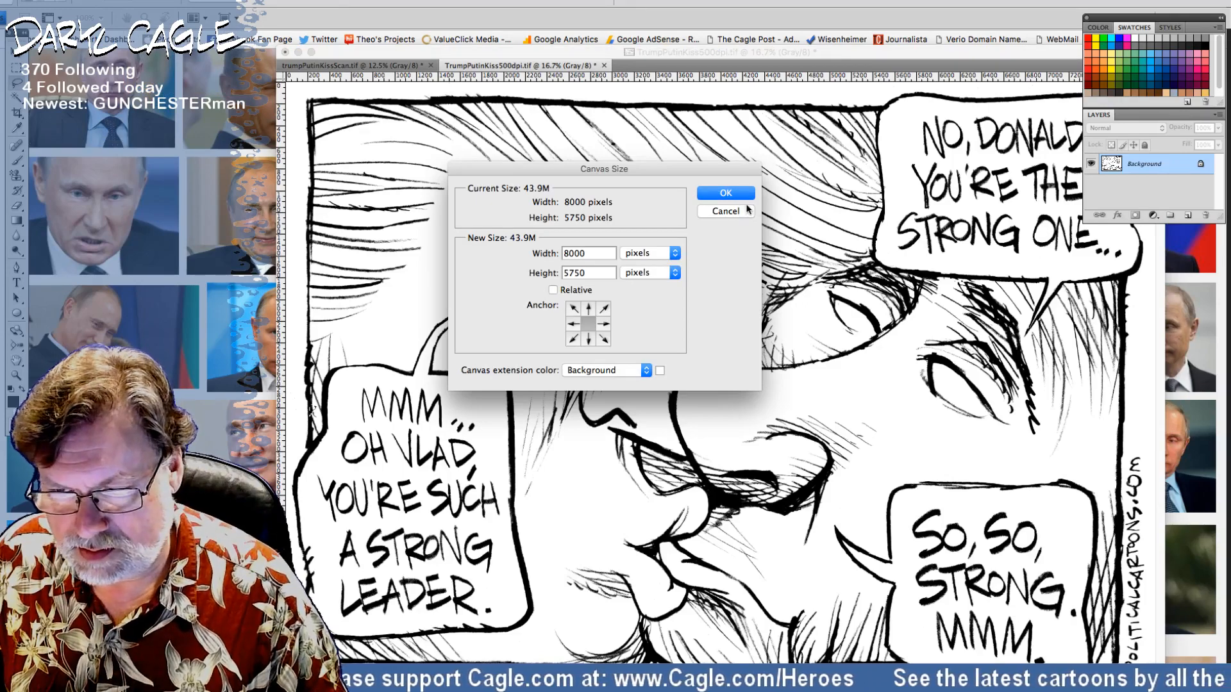
key("Escape")
Step: Resample the image to a resolution of 500 pixels/inch with proportions constrained
left_click(136, 3)
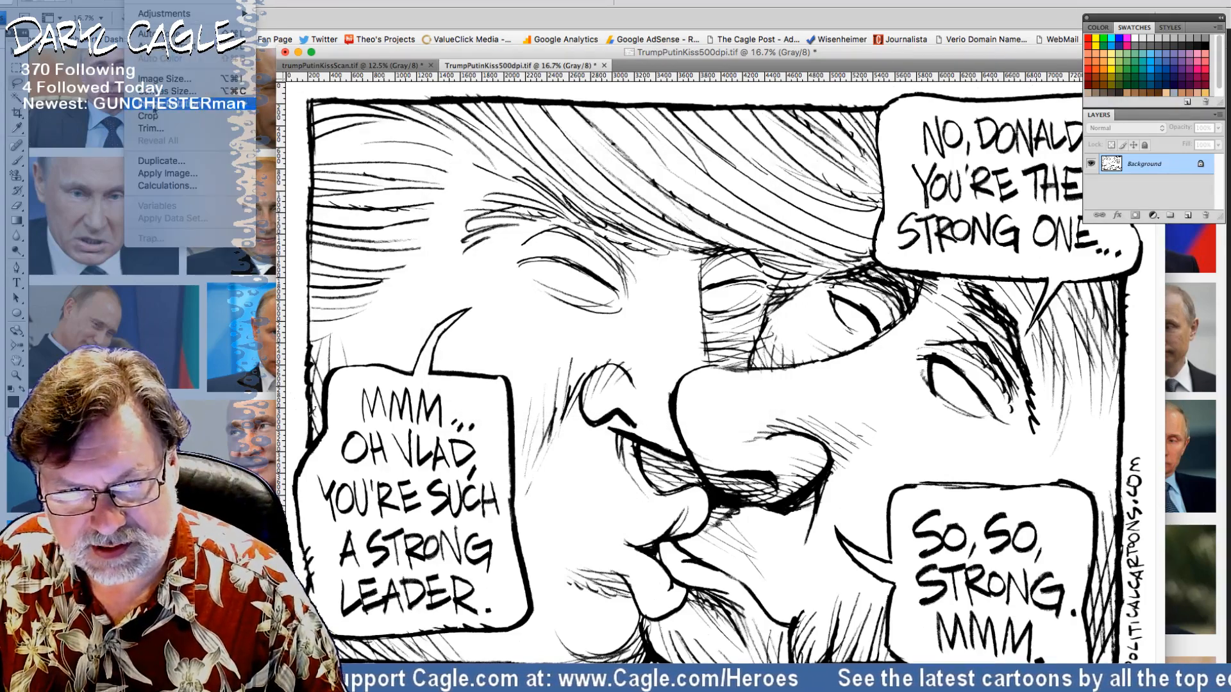
left_click(162, 80)
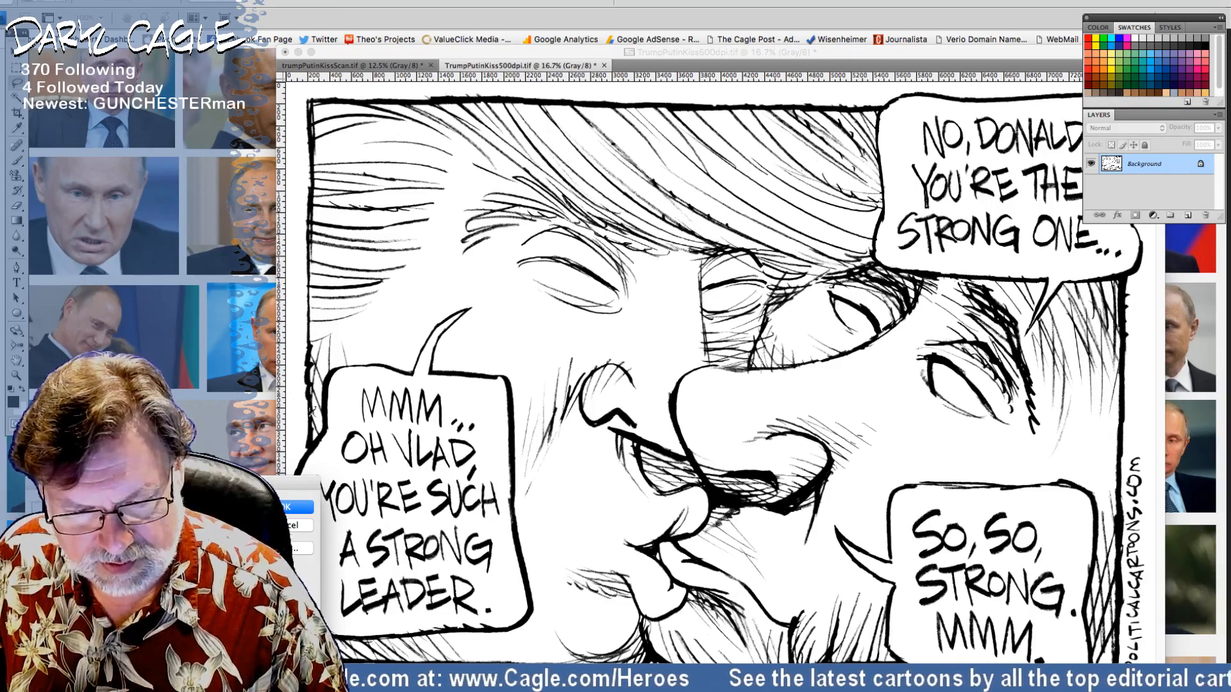
left_click_drag(117, 485, 488, 458)
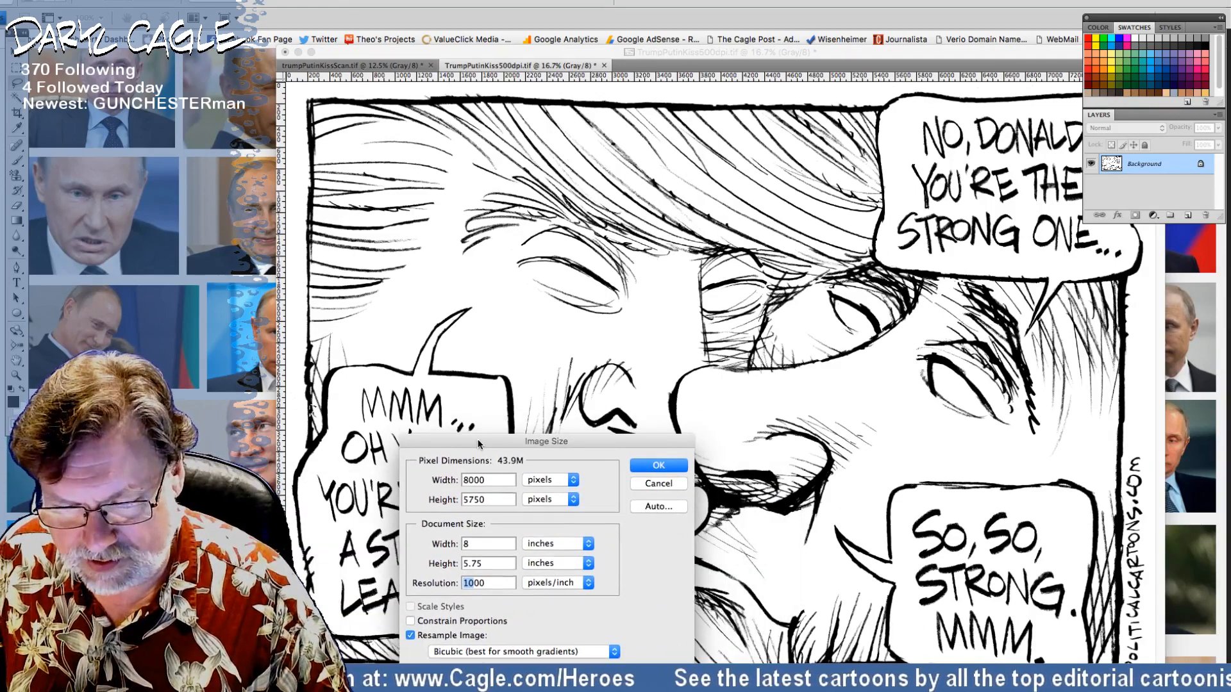
type("5")
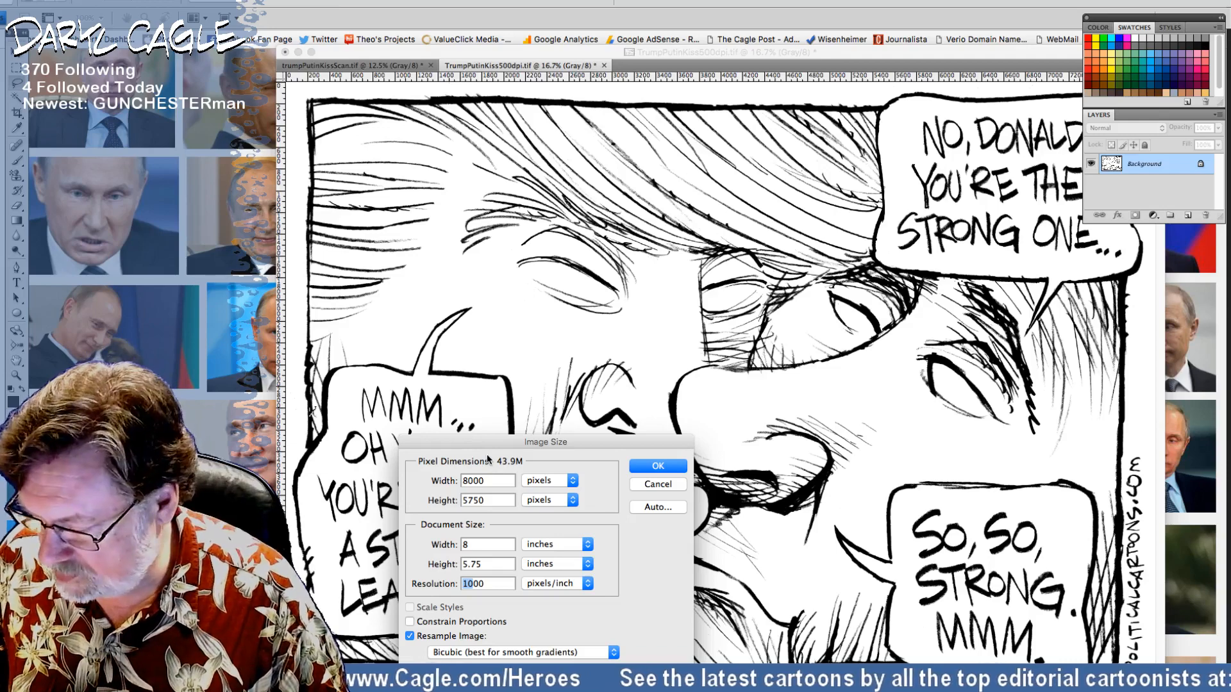
left_click(409, 621)
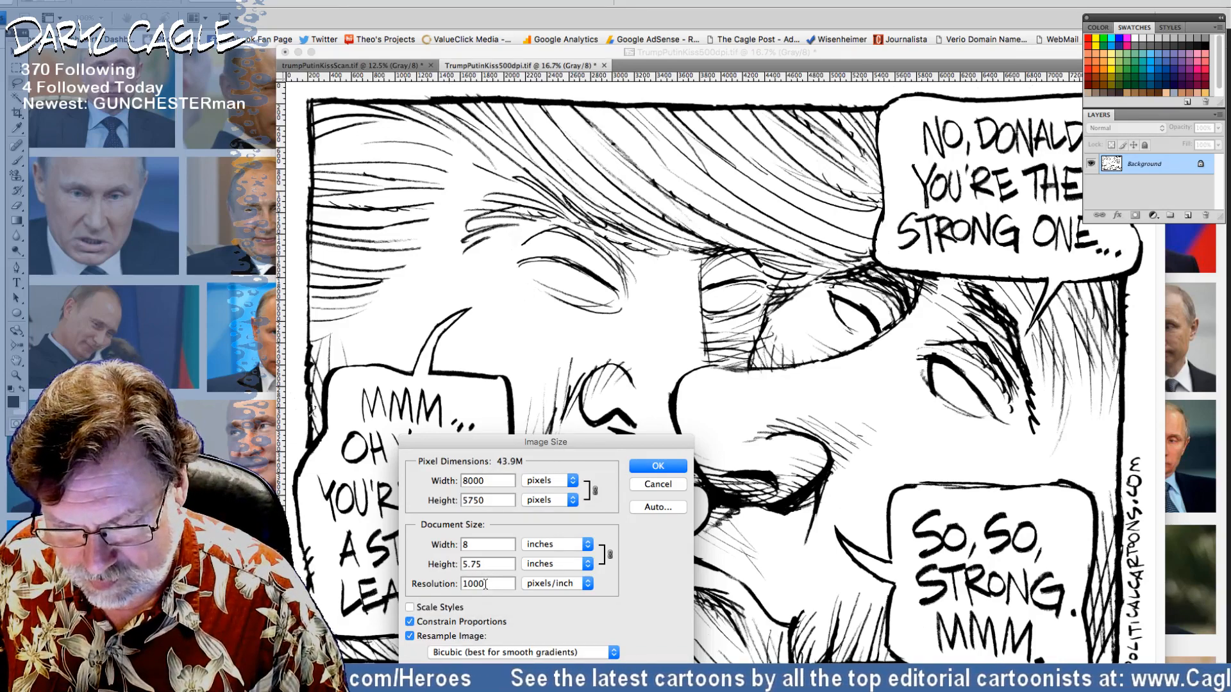
left_click_drag(487, 584, 414, 584)
type("500")
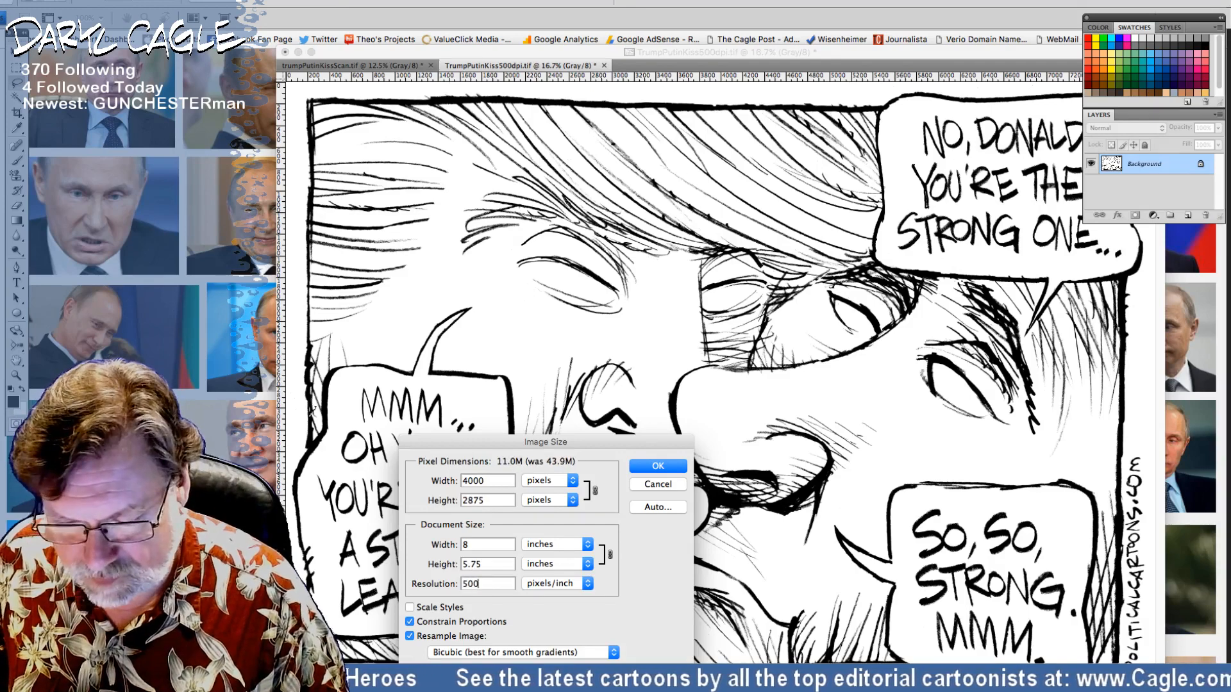
key("Return")
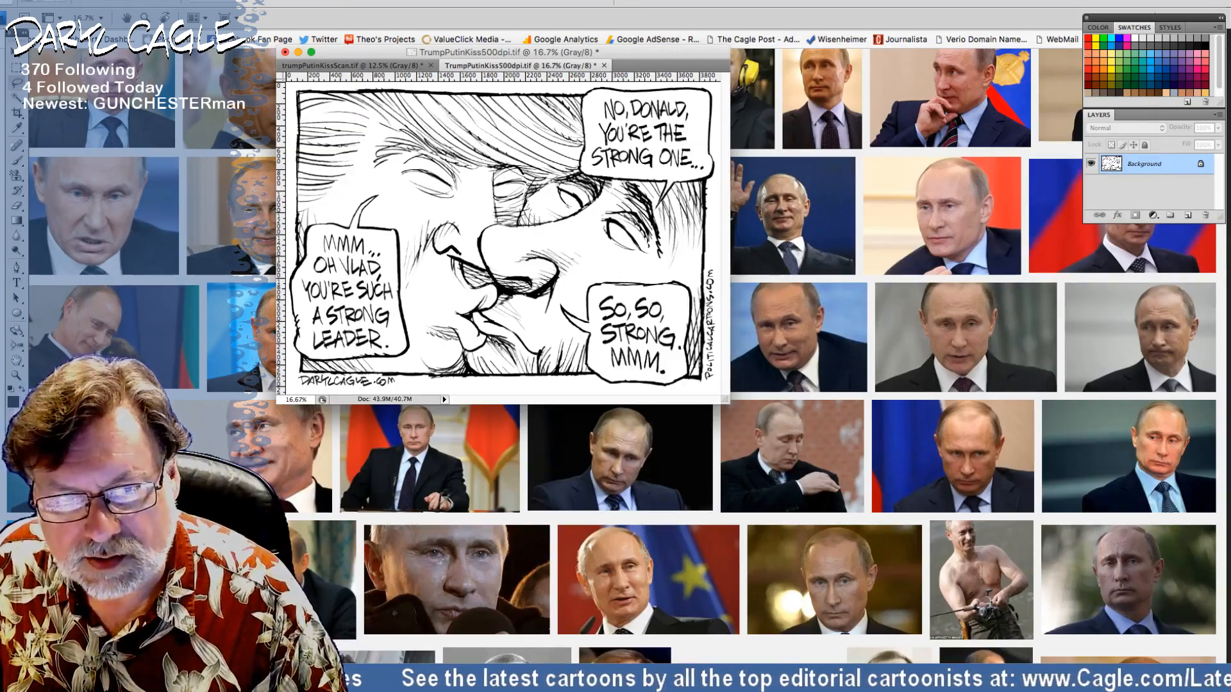
Step: Convert the resampled image to Bitmap mode, then reposition and enlarge its document window
left_click(138, 2)
mouse_move(154, 1)
left_click(275, 2)
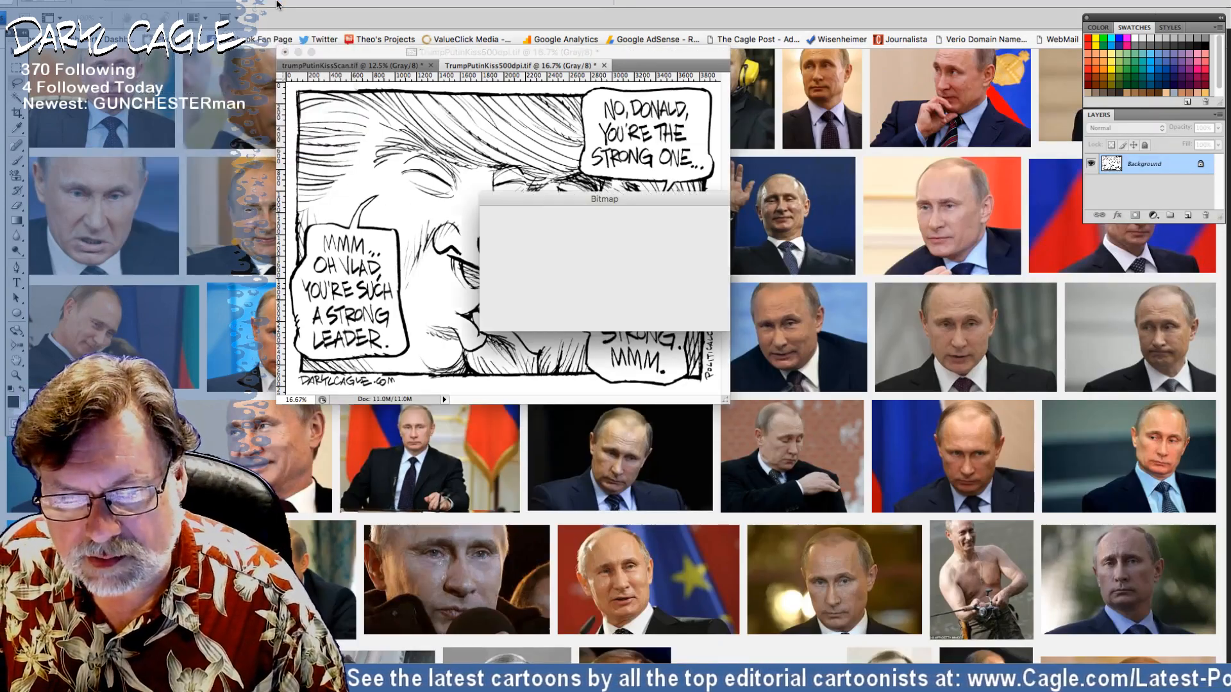
key("Return")
left_click_drag(368, 51, 505, 67)
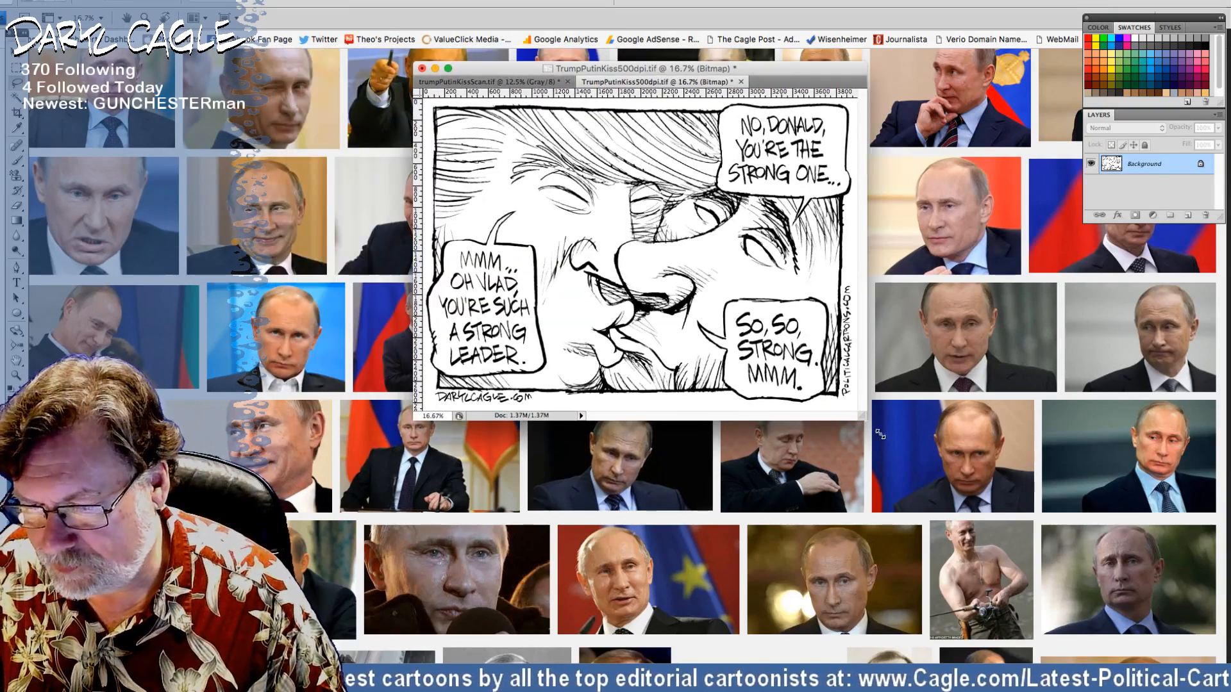
left_click_drag(857, 416, 1055, 660)
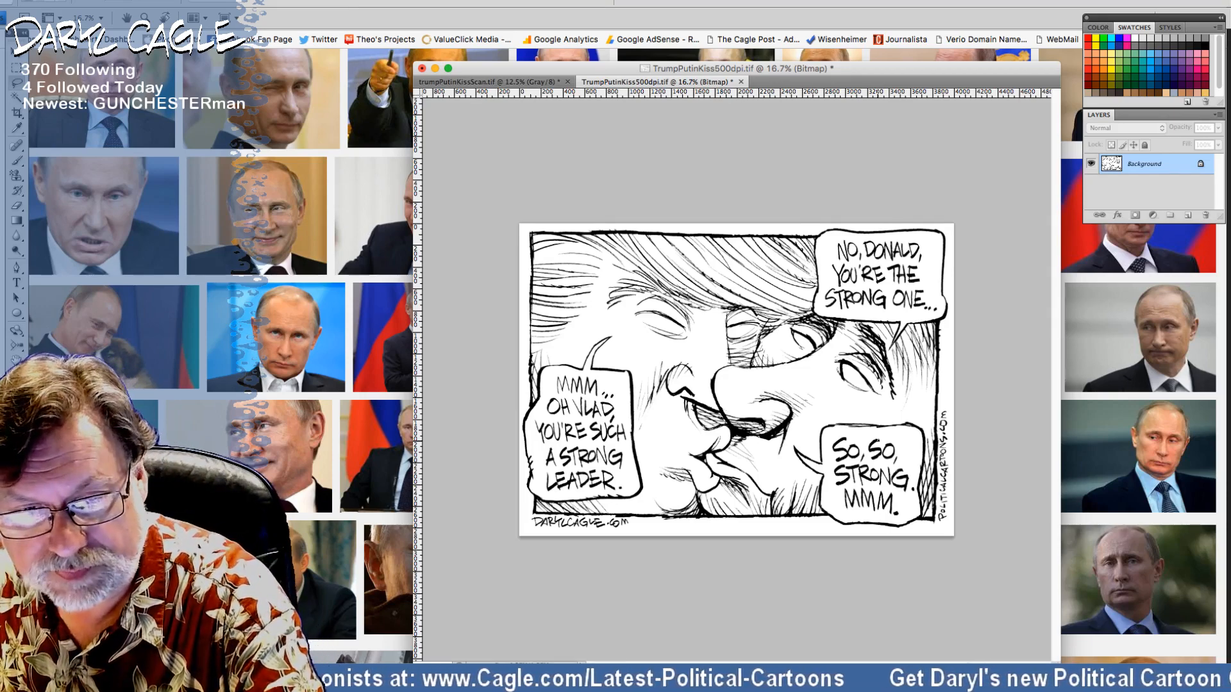
Step: Convert the bitmap to Grayscale with a size ratio of 1, and then to CMYK Color mode
left_click(136, 2)
mouse_move(192, 2)
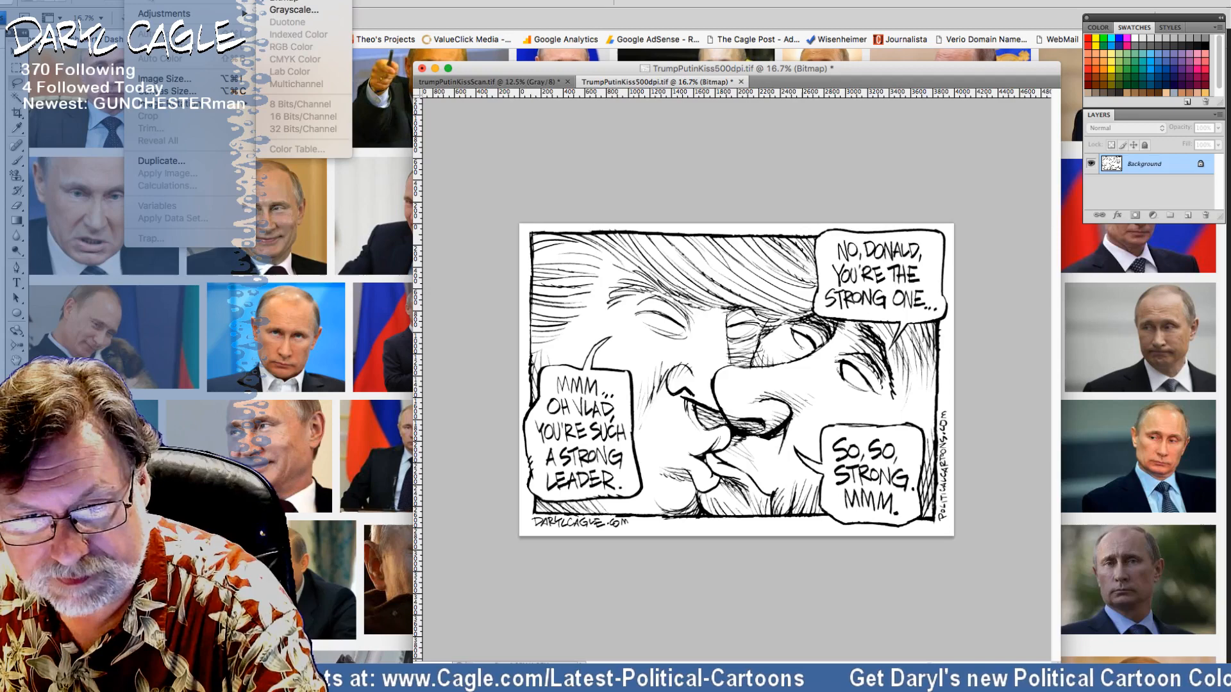
left_click(264, 10)
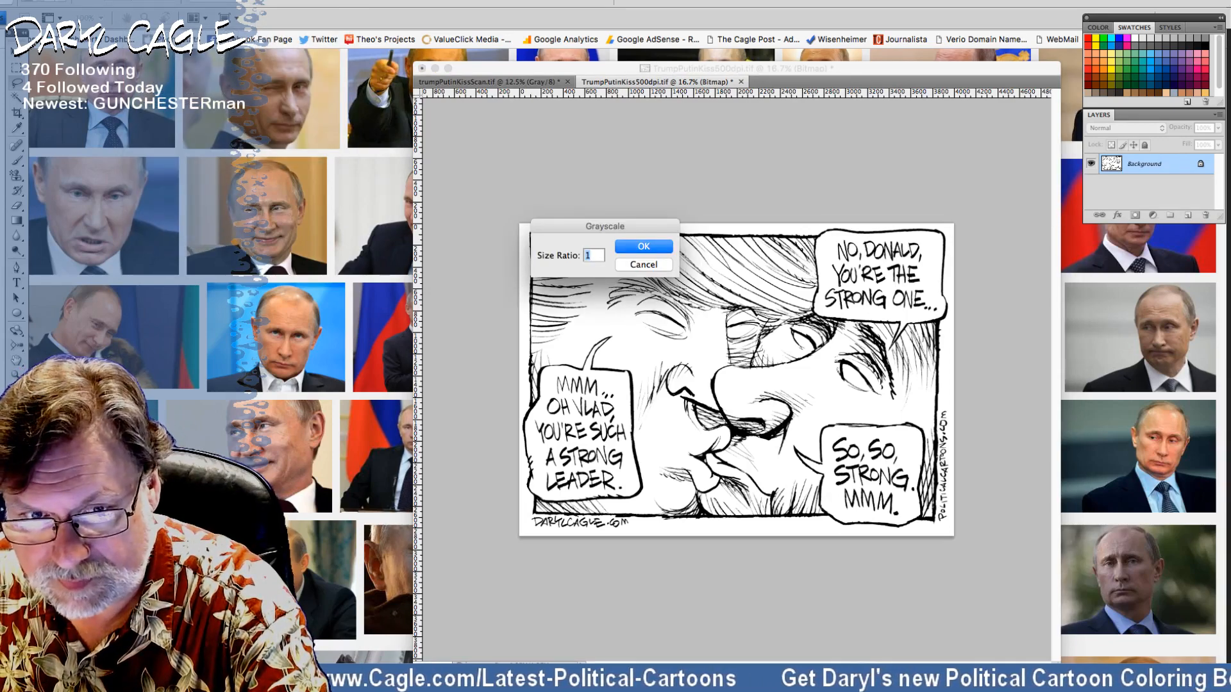
key("Return")
left_click(136, 1)
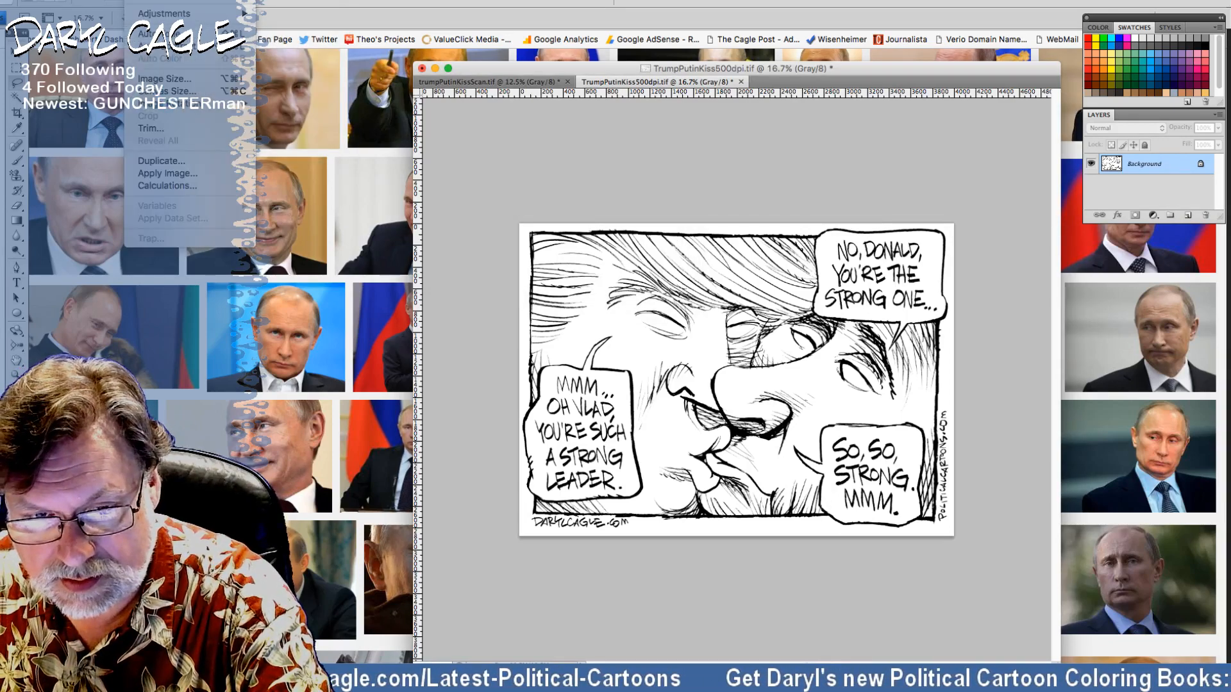
mouse_move(193, 2)
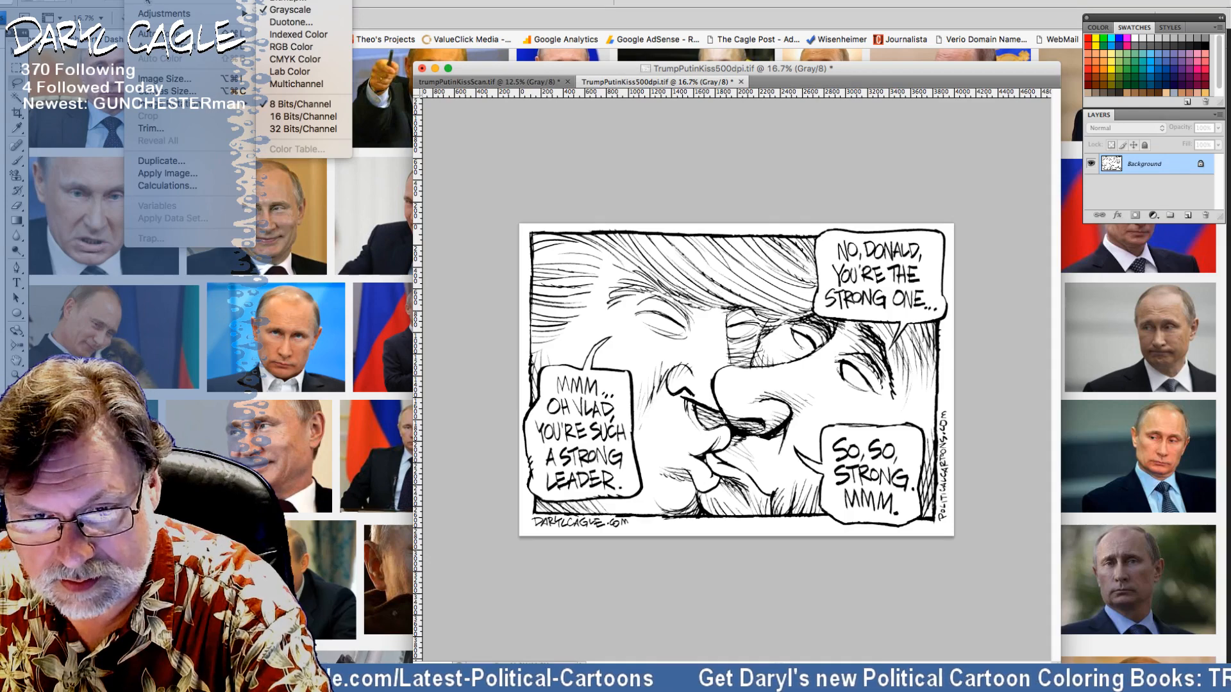
left_click(270, 59)
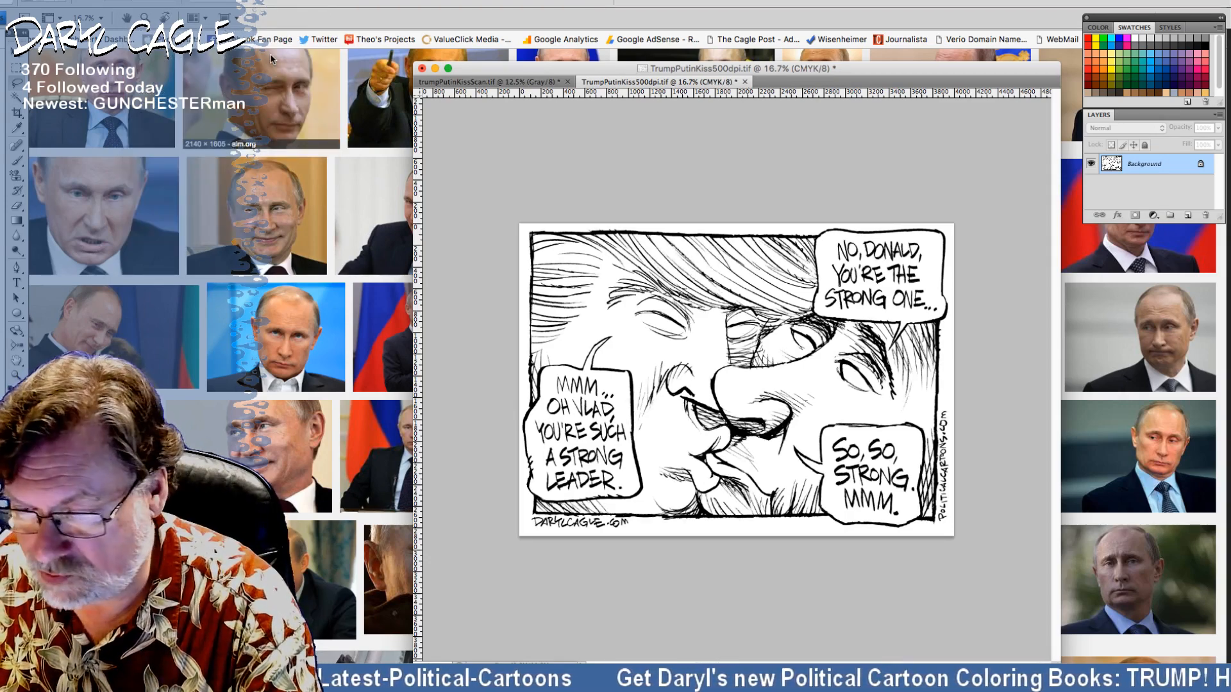
Step: Turn the locked background into a regular layer and extend the layer list to make room for more layers
double_click(1132, 165)
key("Return")
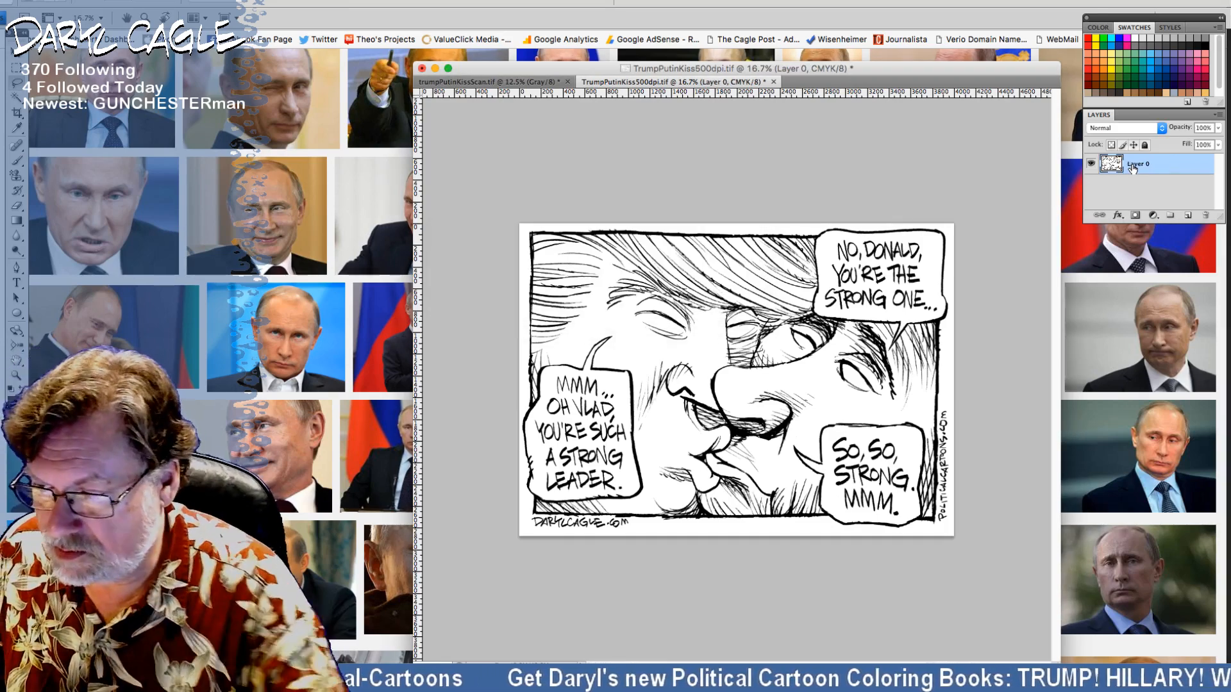
left_click_drag(1218, 218, 1218, 661)
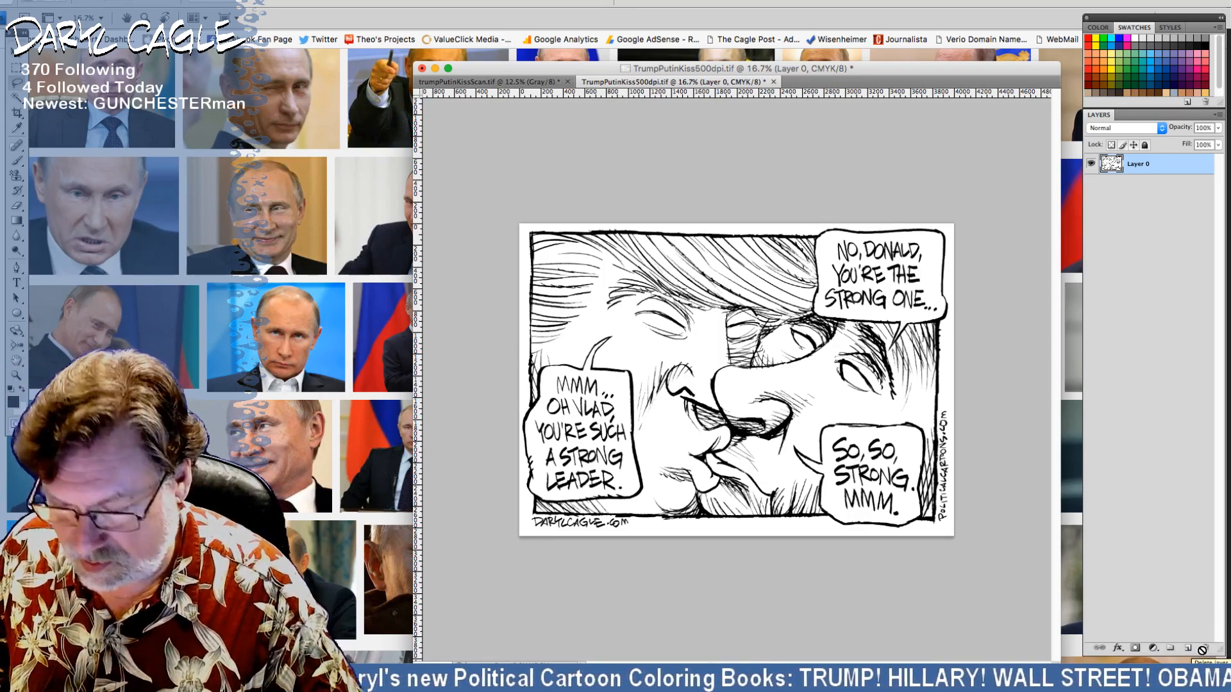
Step: Add 22 empty layers with default names above the line art layer
key("super+shift+n")
key("Return")
key("super+shift+n")
key("Return")
key("super+shift+n")
key("Return")
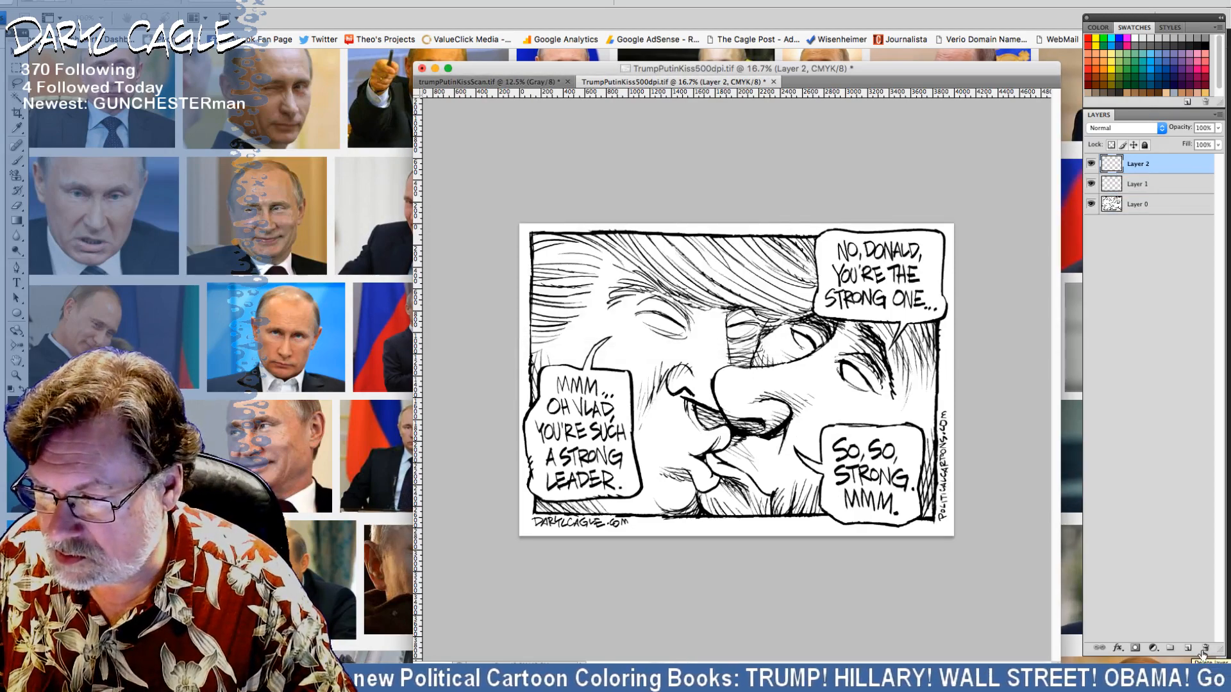
key("super+shift+n")
key("Return")
key("super+shift+n")
key("Return")
key("super+shift+n")
key("Return")
key("super+shift+n")
key("Return")
key("super+shift+n")
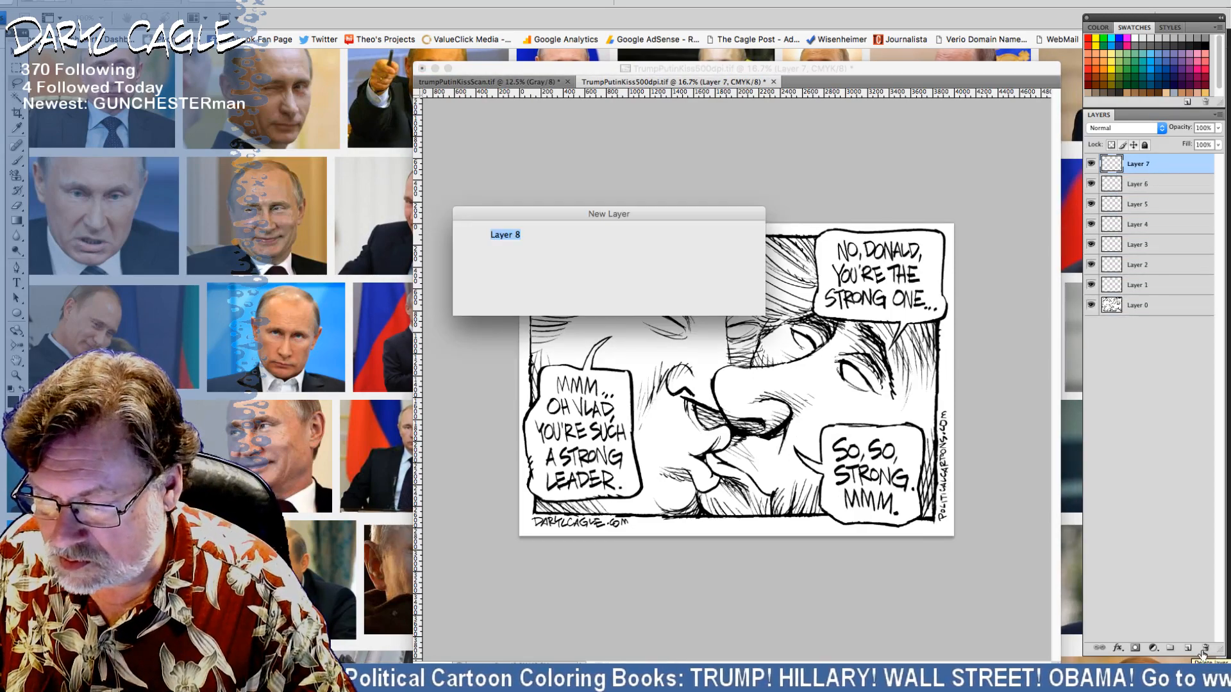
key("Return")
key("super+shift+n")
key("Return")
key("super+shift+n")
key("Return")
key("super+shift+n")
key("Return")
key("super+shift+n")
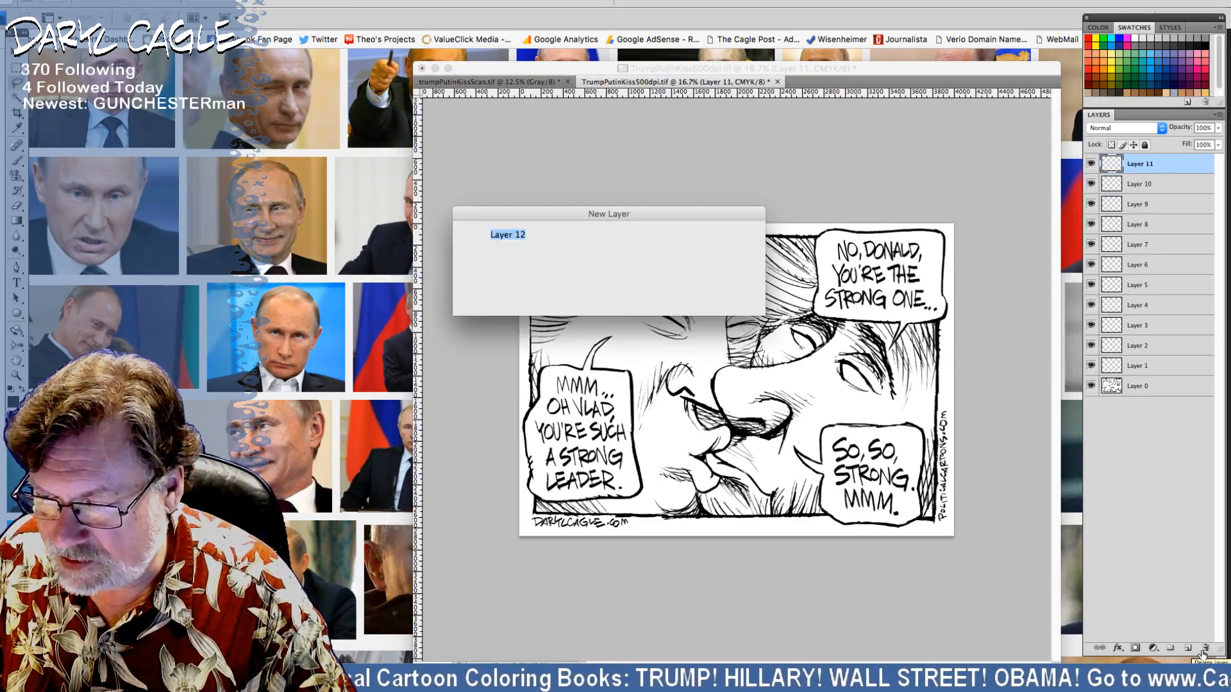
key("Return")
key("super+shift+n")
key("Return")
key("super+shift+n")
key("Return")
key("super+shift+n")
key("Return")
key("super+shift+n")
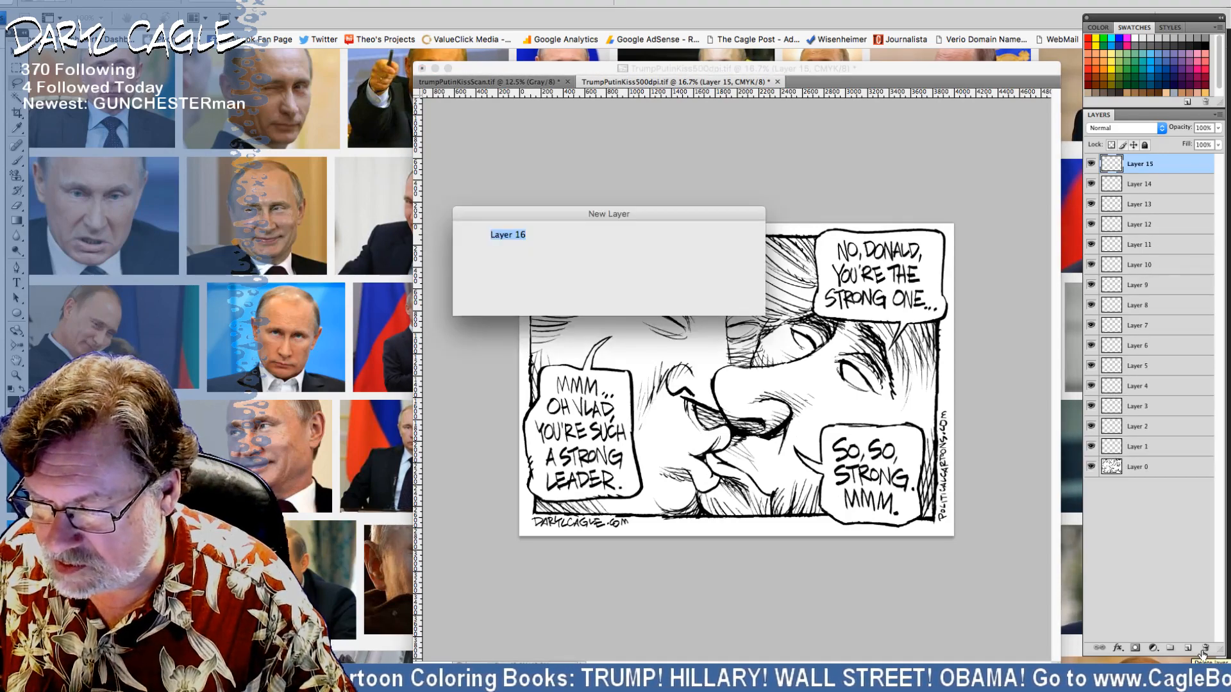
key("Return")
key("super+shift+n")
key("Return")
key("super+shift+n")
key("Return")
key("super+shift+n")
key("Return")
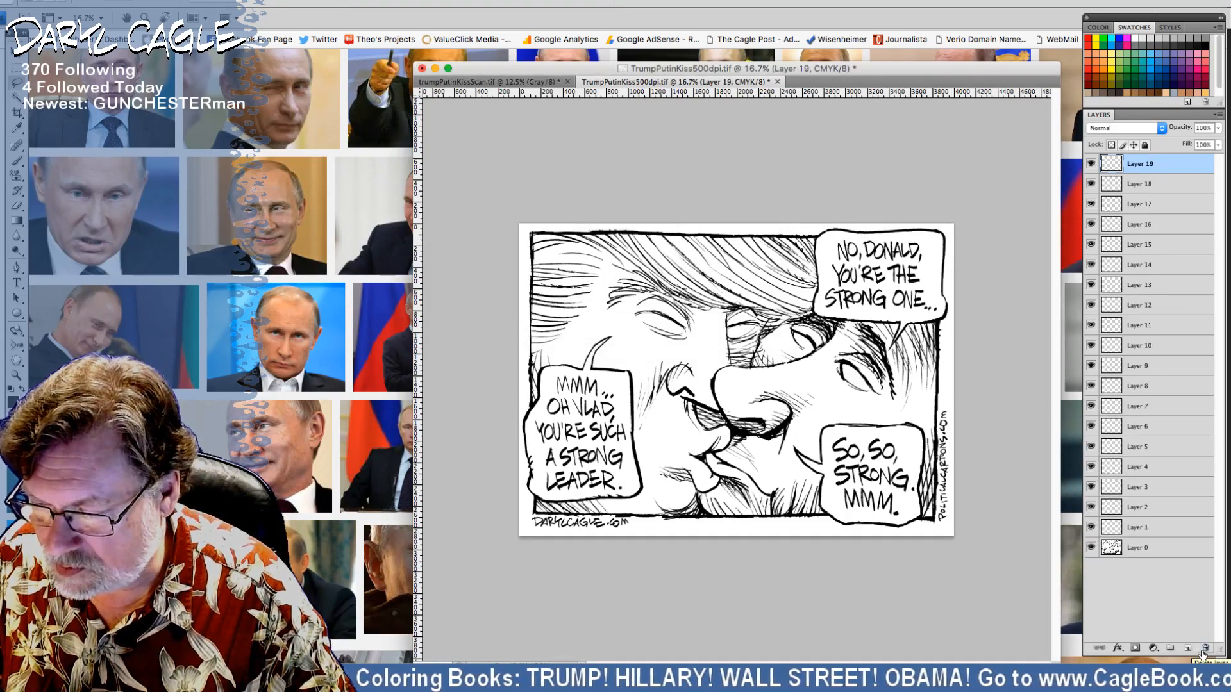
key("super+shift+n")
key("Return")
key("super+shift+n")
key("Return")
key("super+shift+n")
key("Return")
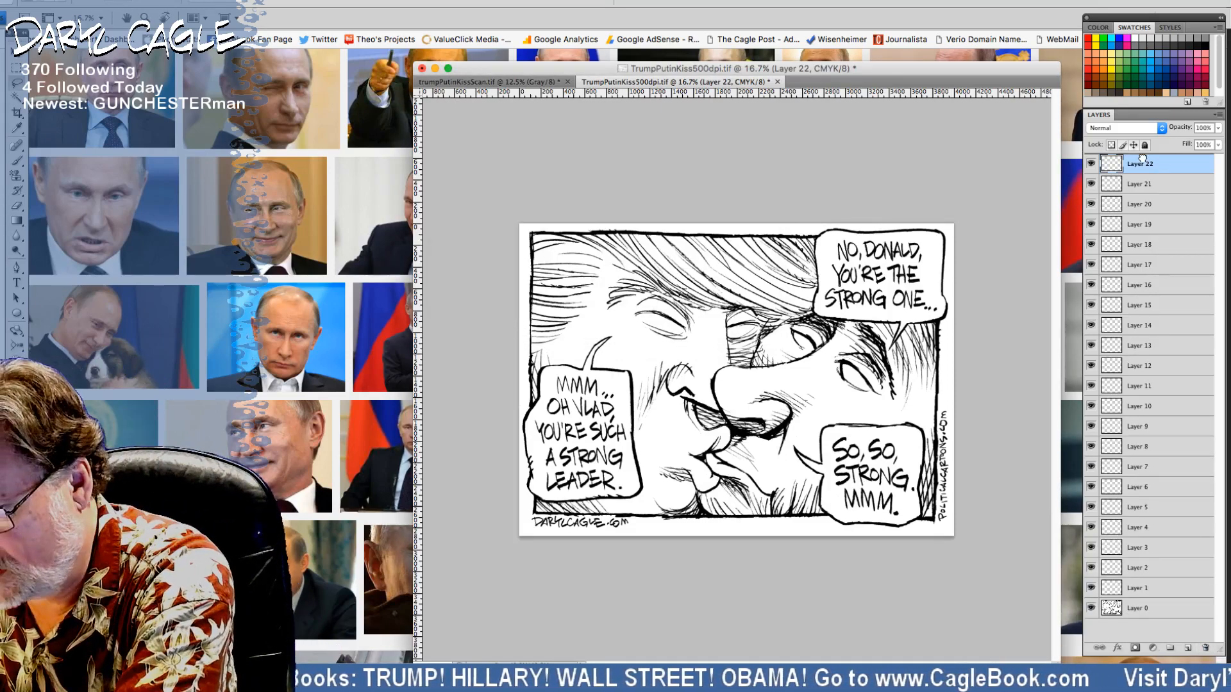
Step: Move the line art layer to the top of the stack and select its black lines with Color Range at fuzziness 173
left_click_drag(1142, 159, 1129, 141)
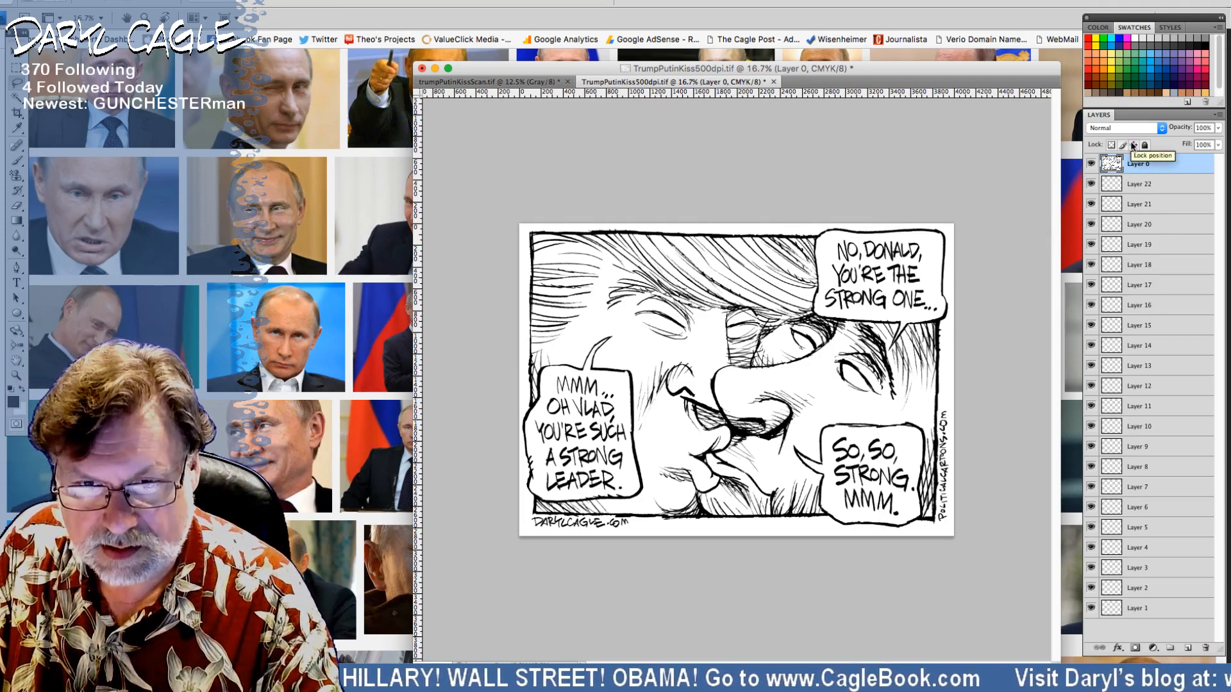
left_click(217, 0)
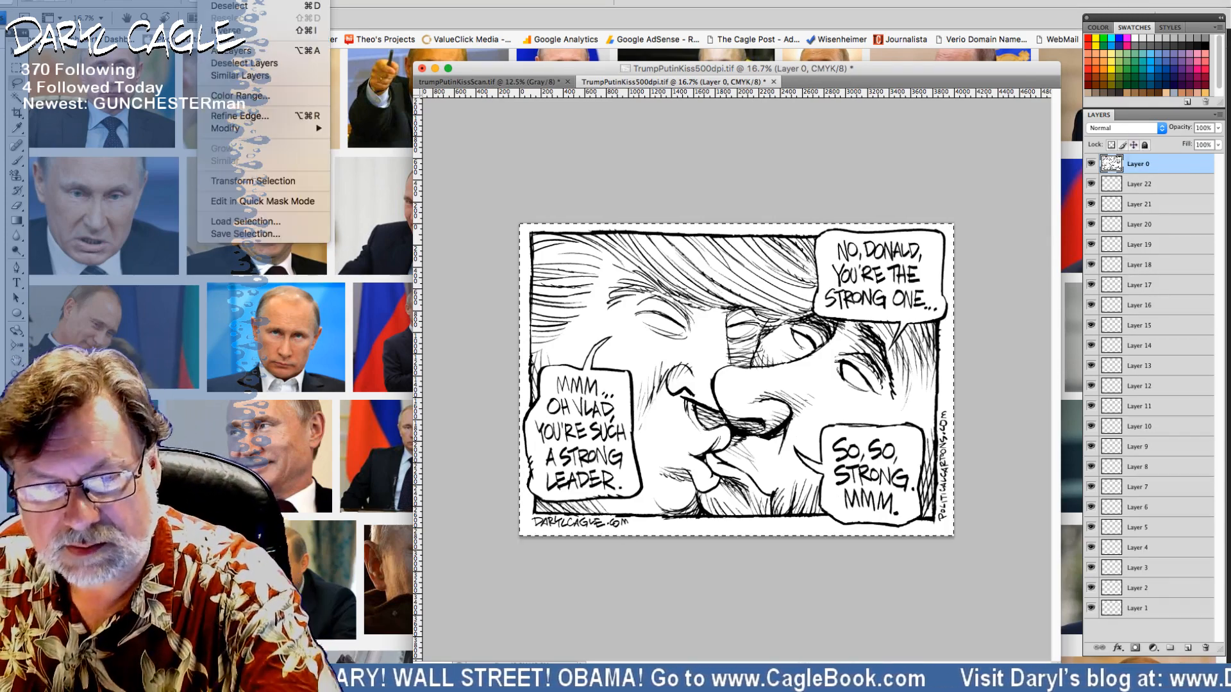
left_click(241, 96)
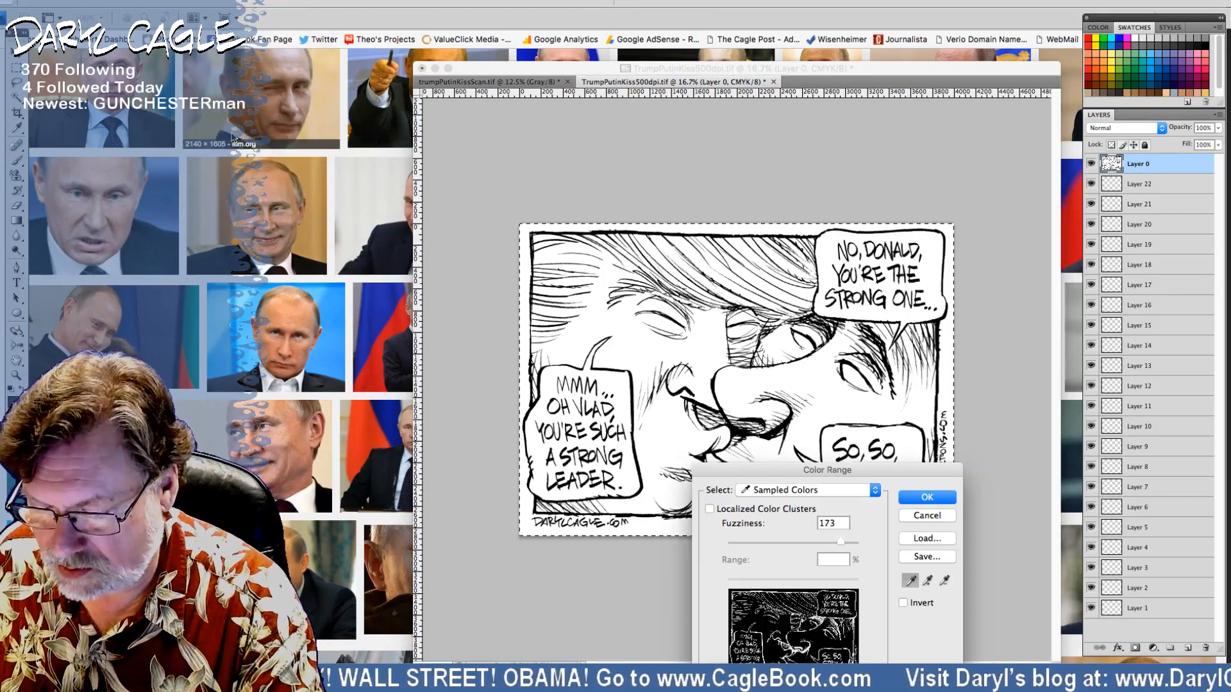
key("Return")
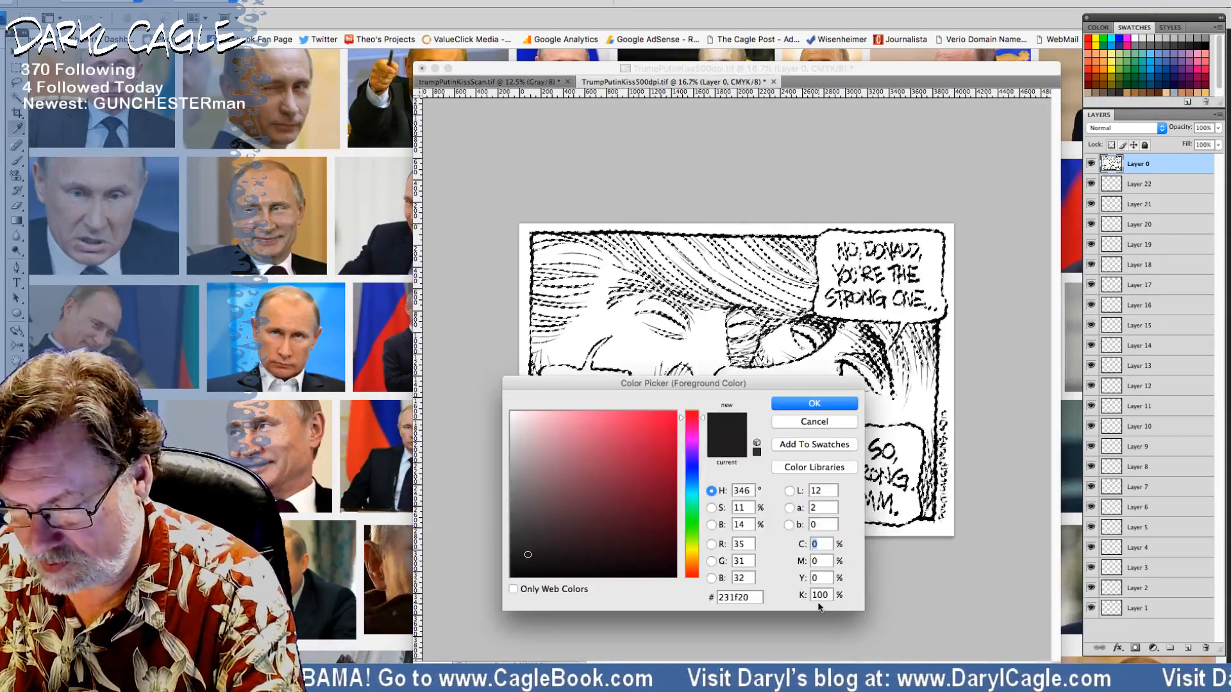
Step: Set the foreground color to C 0, M 0, Y 0, K 100 and fill the selected lines with it repeatedly at 100% opacity
left_click(801, 403)
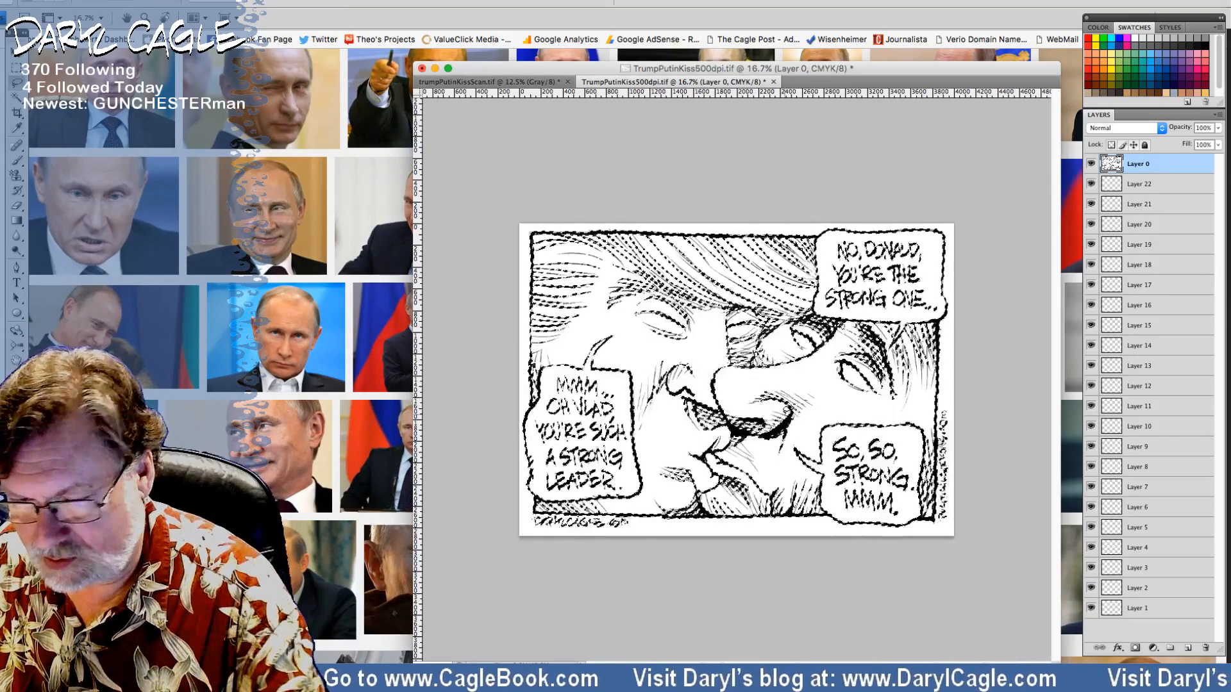
left_click(110, 1)
left_click(122, 175)
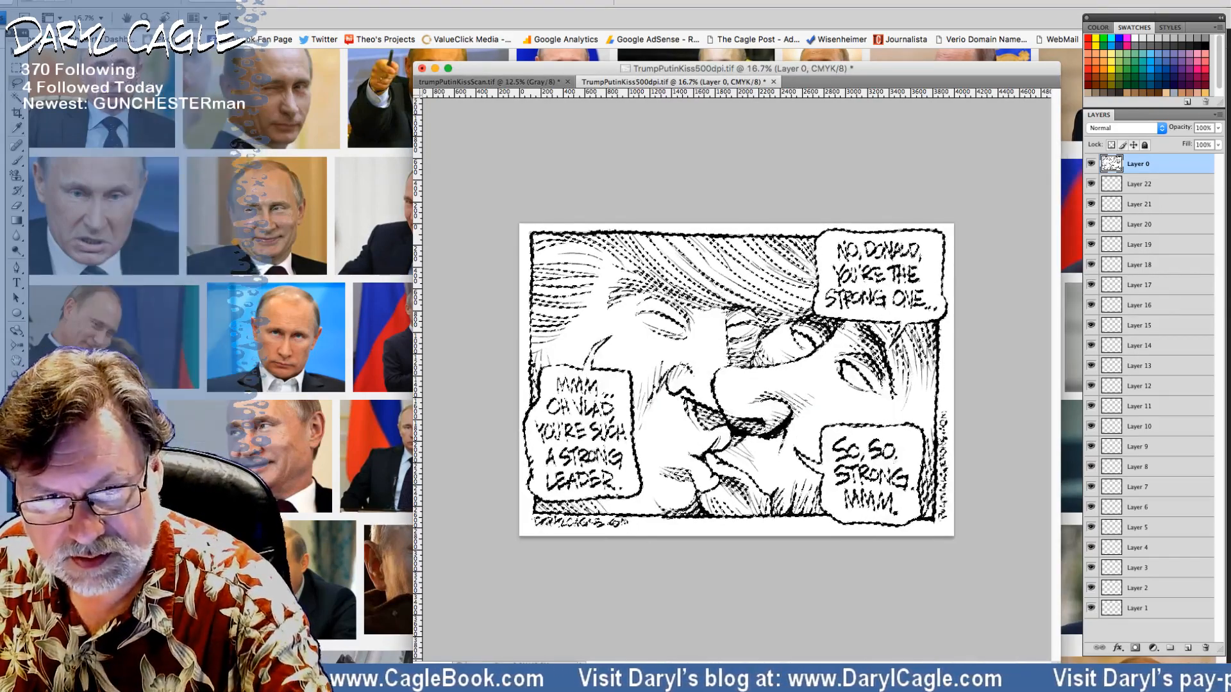
key("Return")
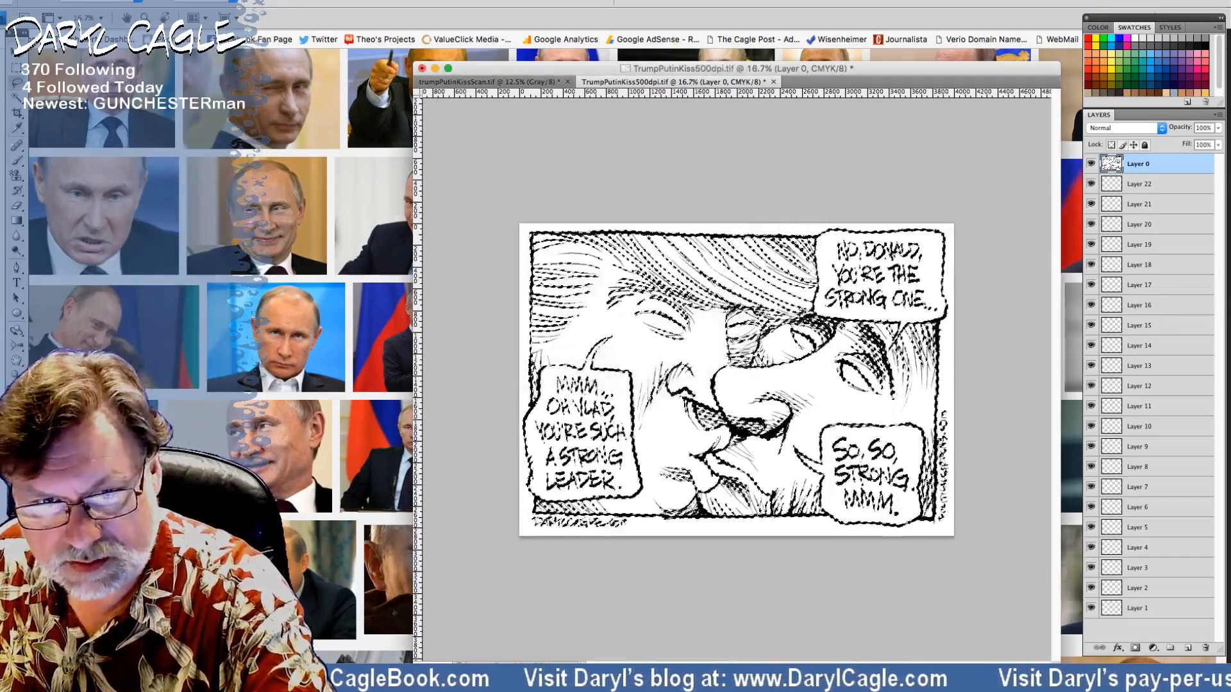
left_click(110, 1)
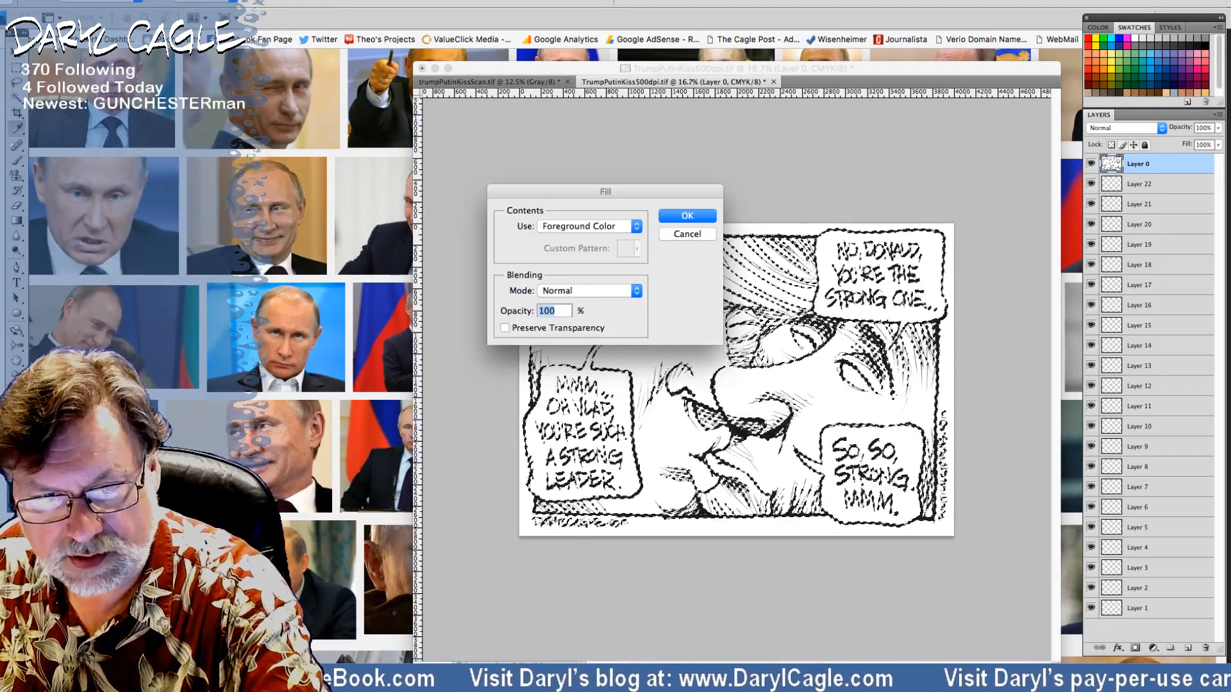
key("Return")
left_click(110, 1)
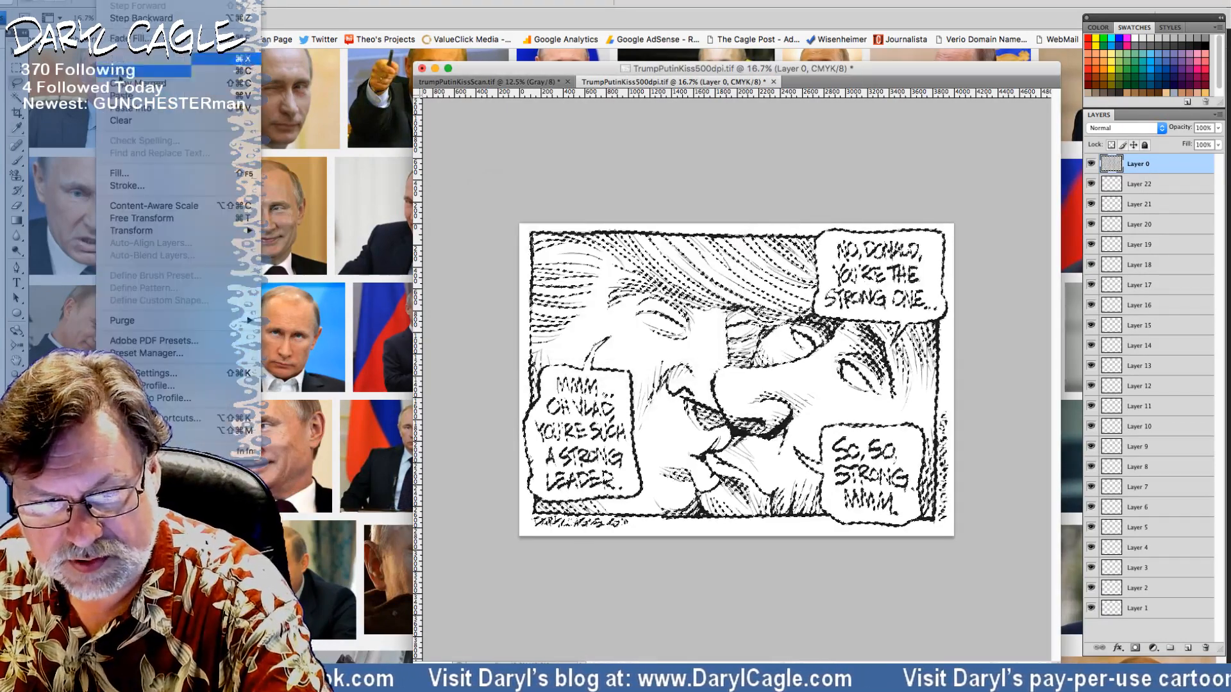
left_click(119, 173)
key("Return")
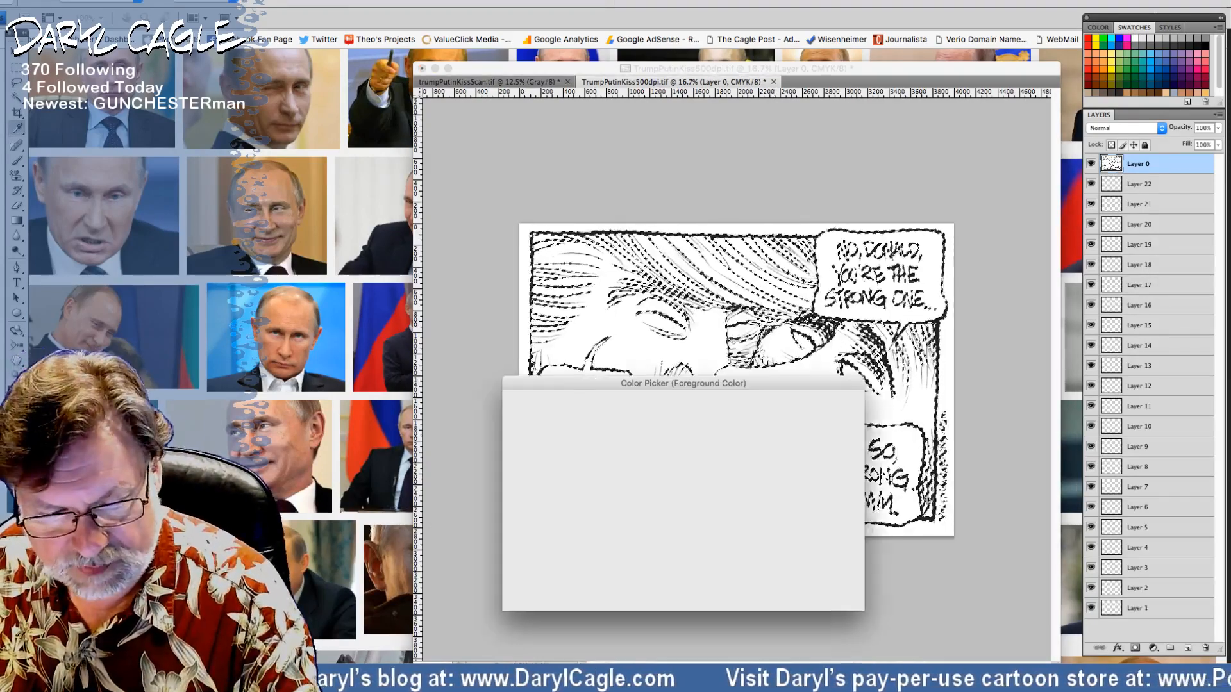
Step: Invert the selection and delete the white areas from the line art layer, keeping only the black lines
key("Return")
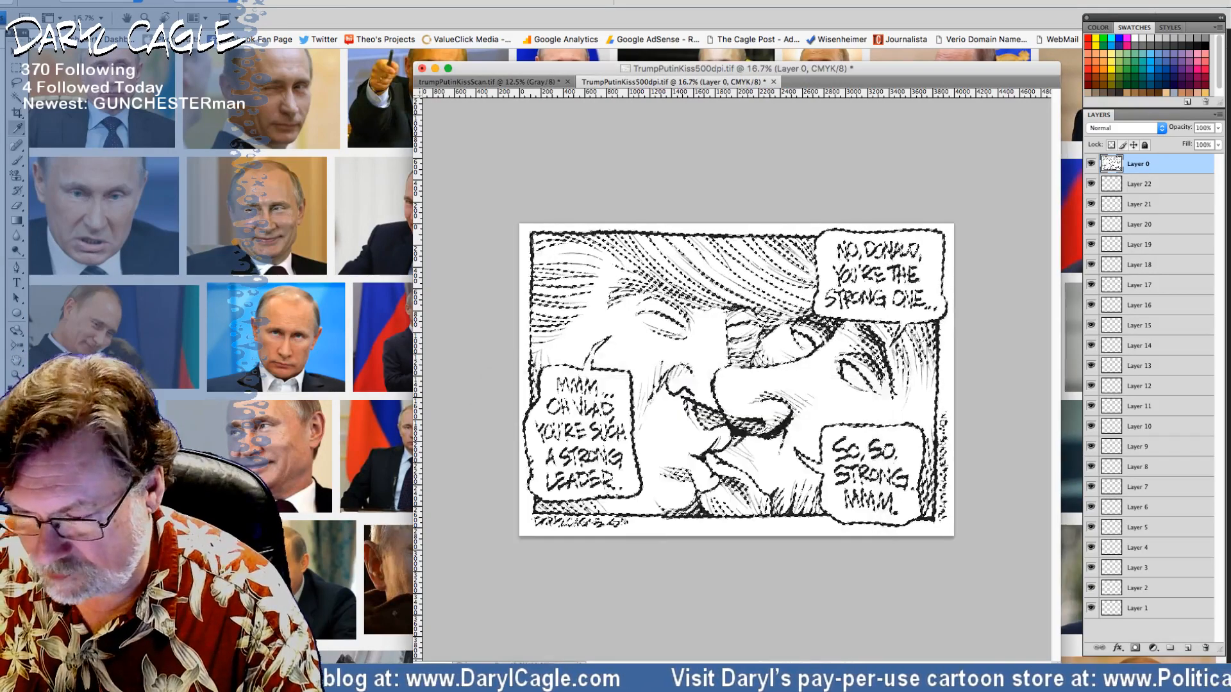
left_click(216, 1)
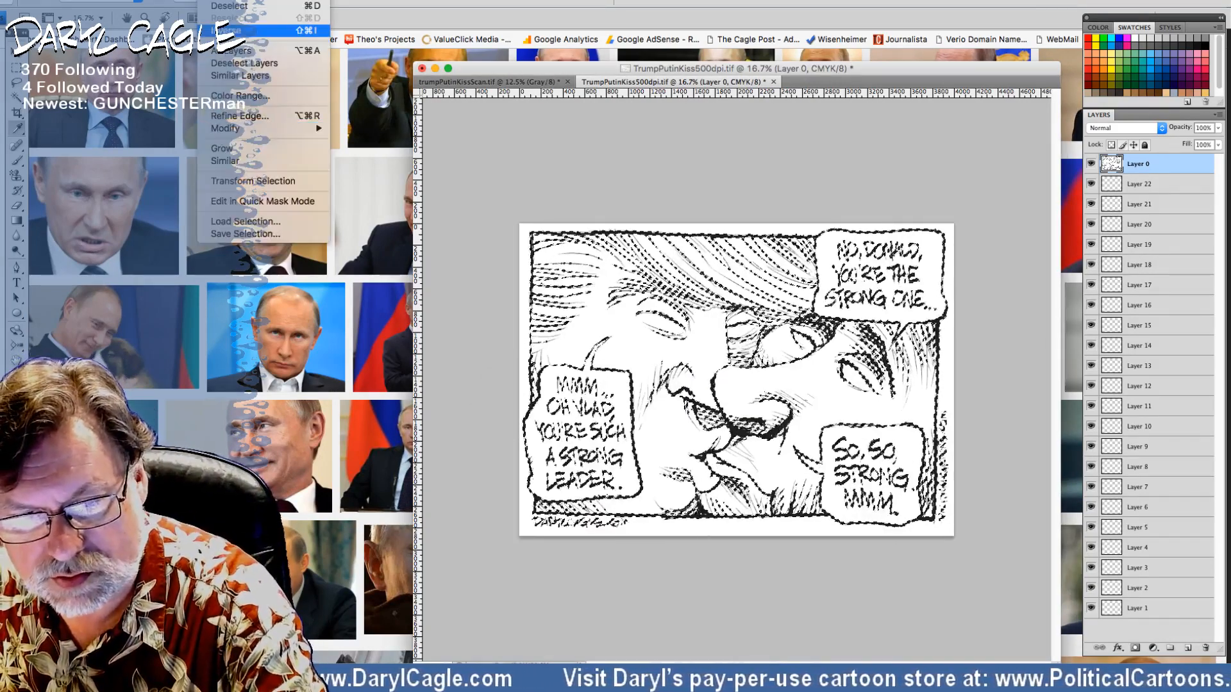
left_click(226, 30)
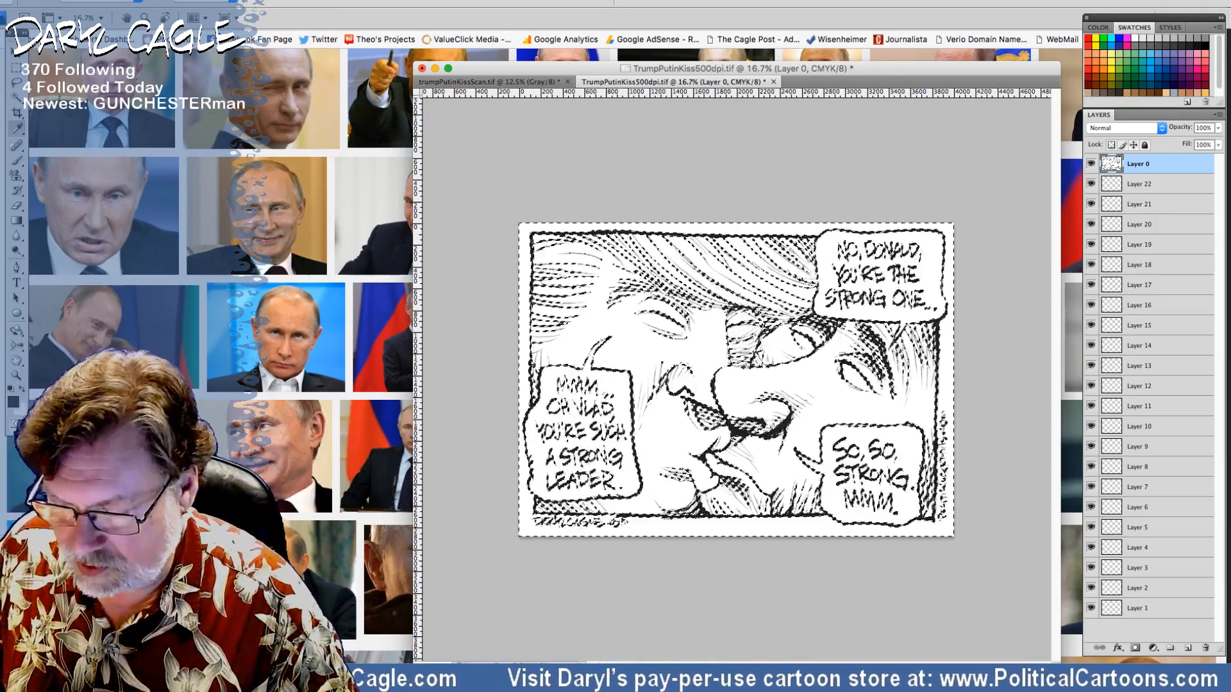
key("Delete")
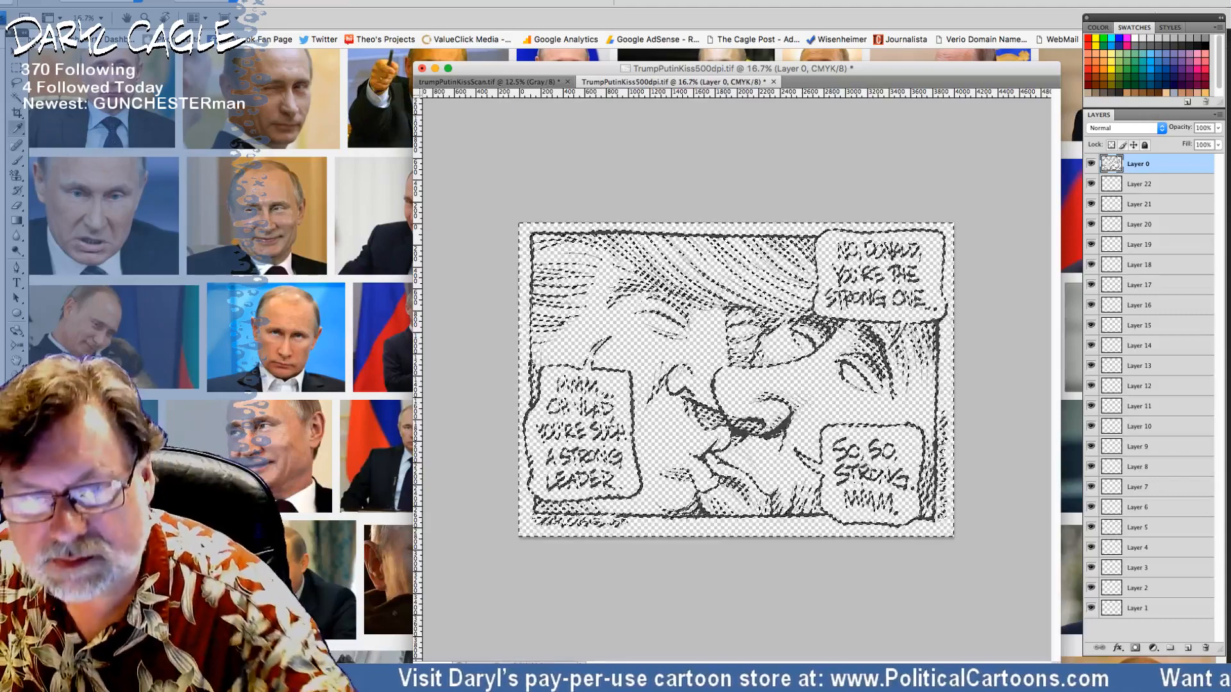
Step: Invert the selection back to the black lines and fill them repeatedly with the black foreground color
left_click(215, 2)
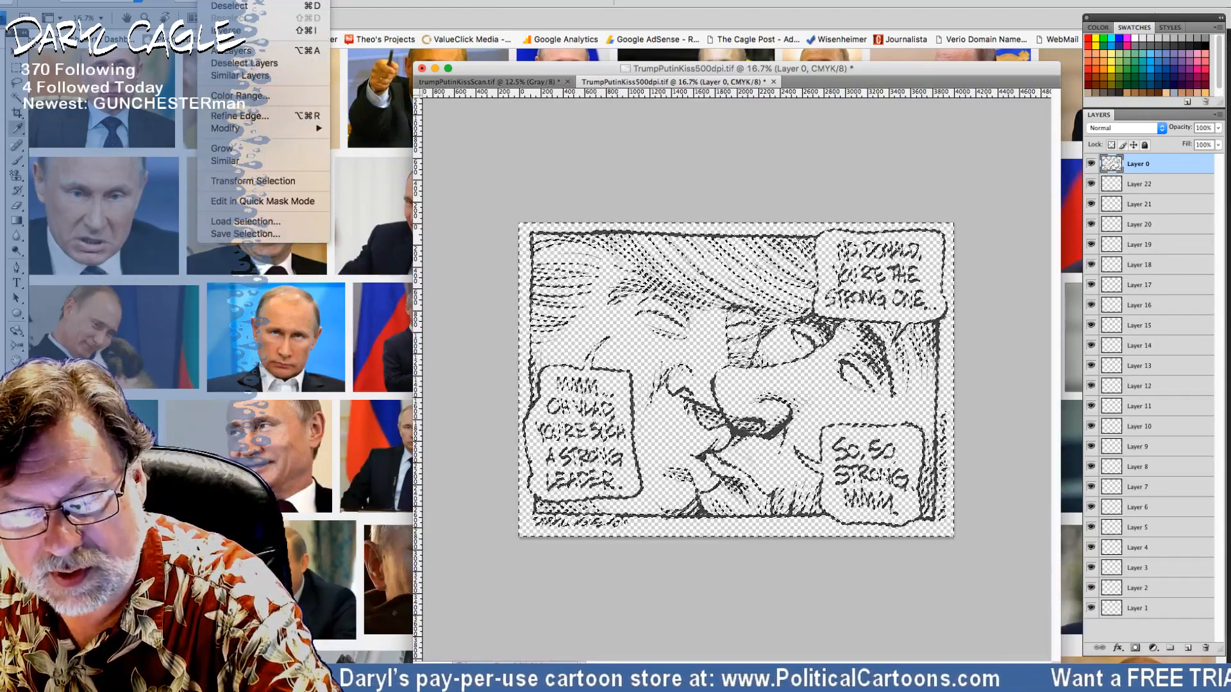
left_click(226, 30)
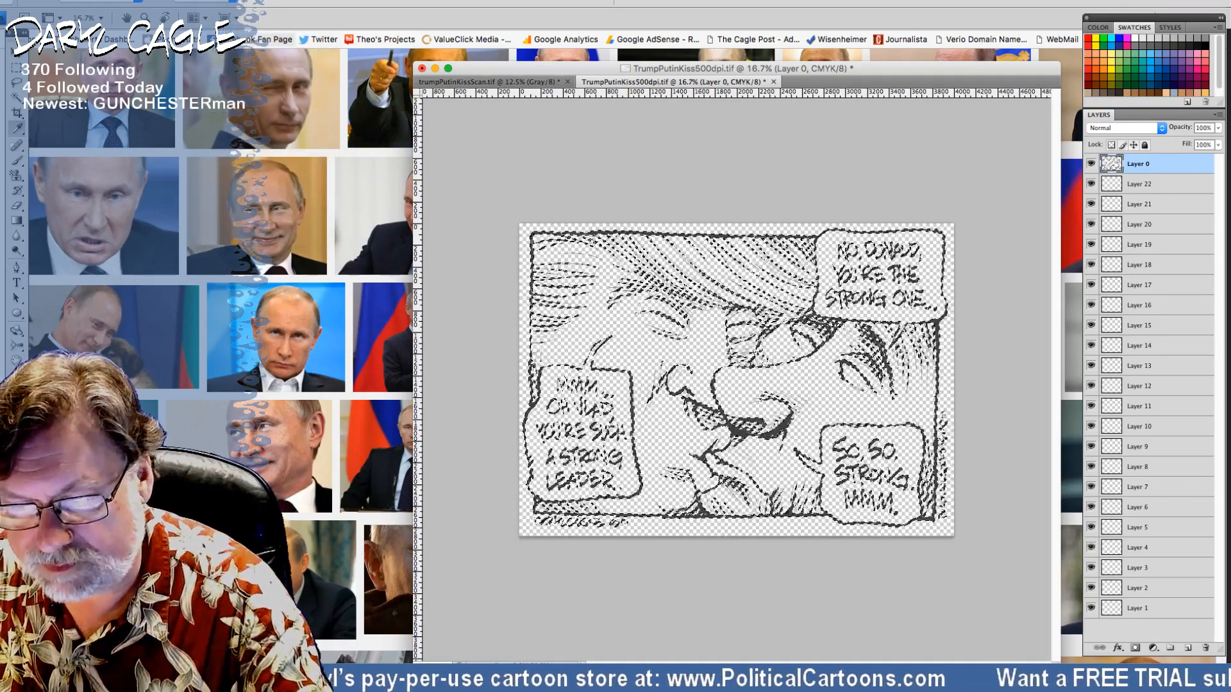
left_click(117, 2)
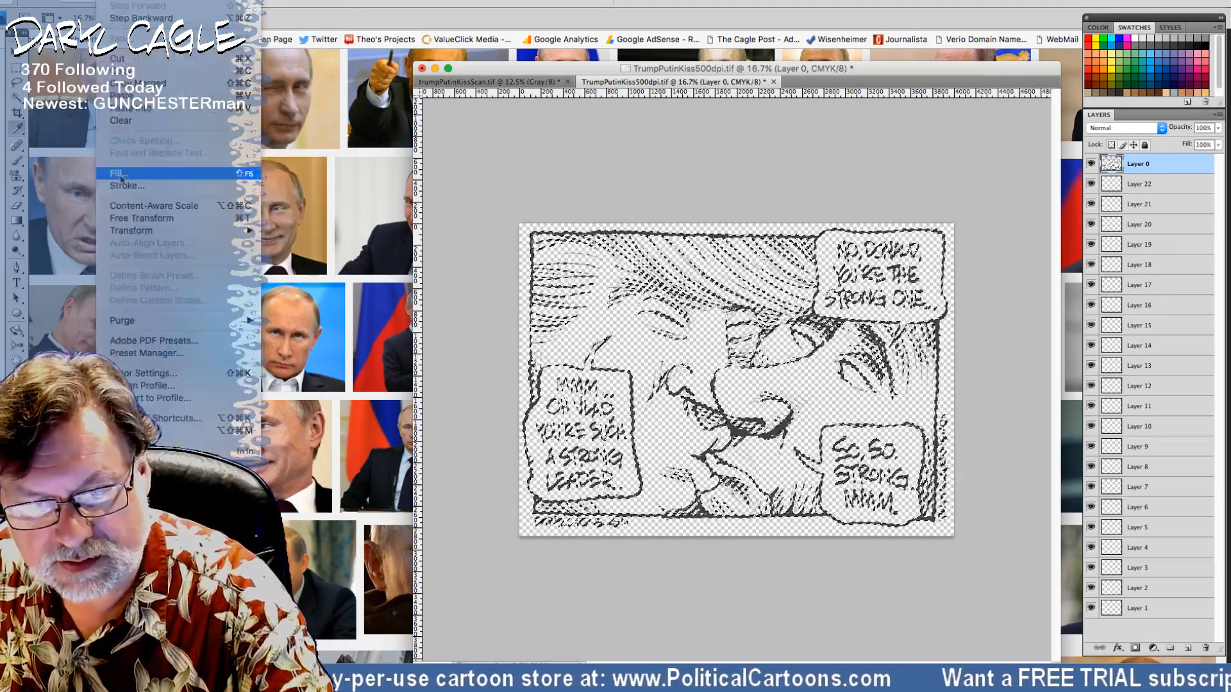
left_click(115, 171)
key("Return")
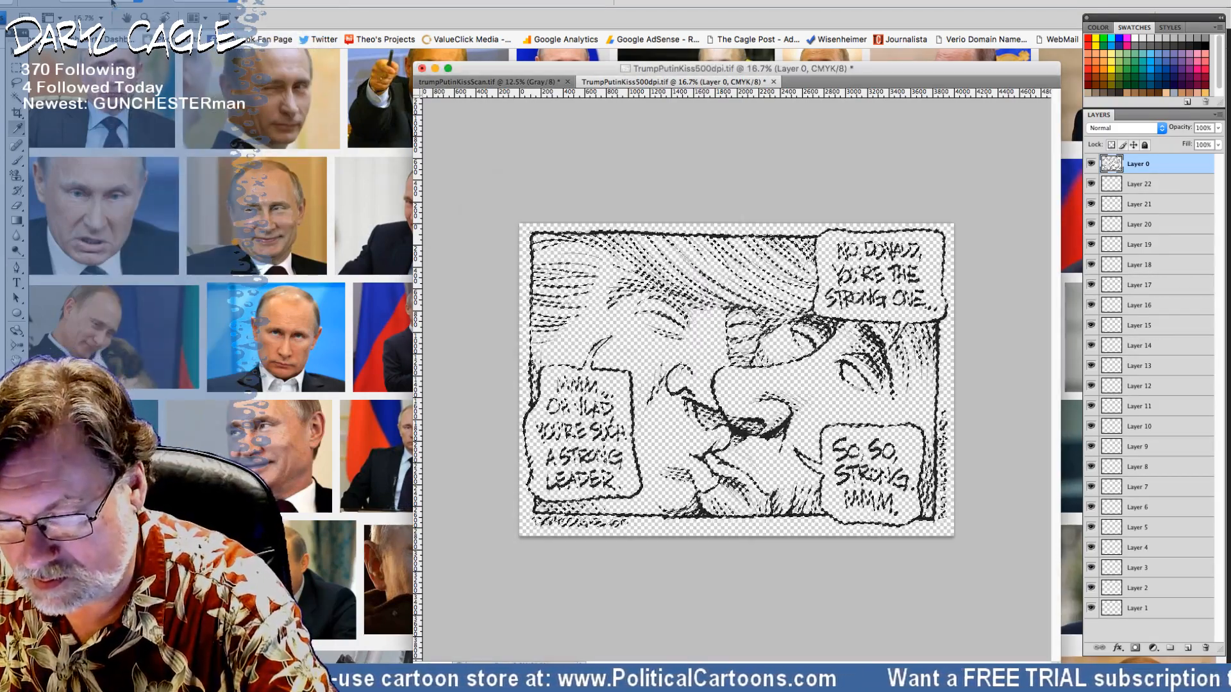
left_click(117, 2)
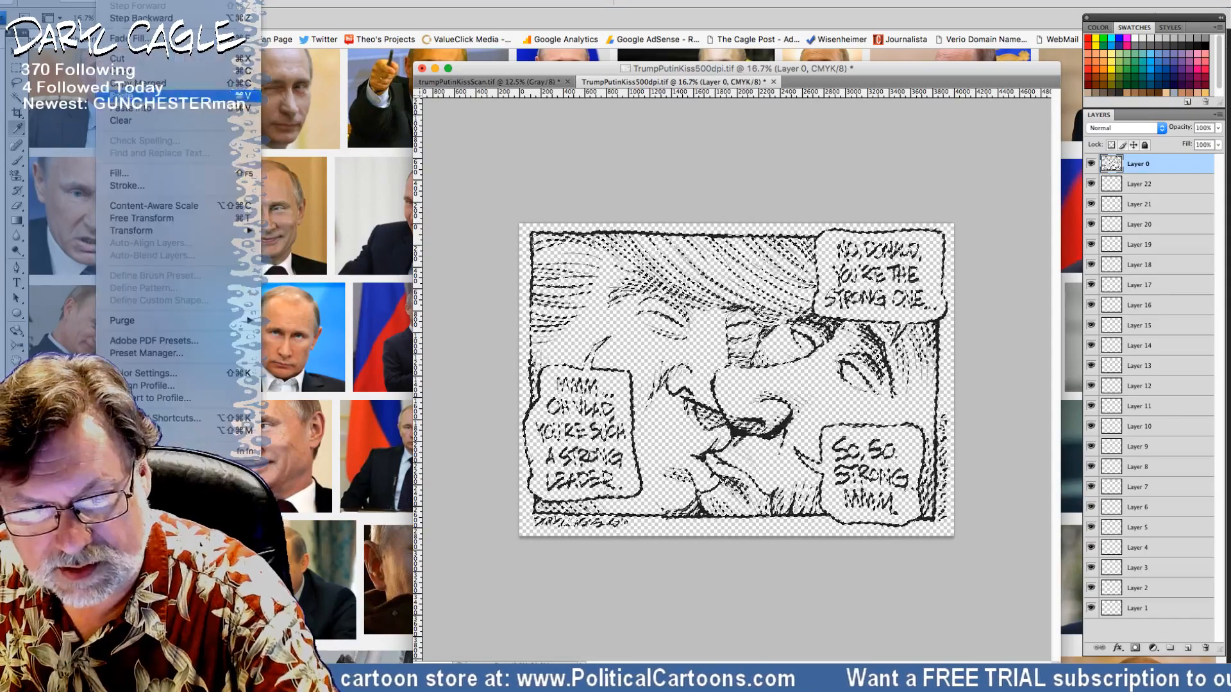
left_click(115, 173)
key("Return")
left_click(117, 2)
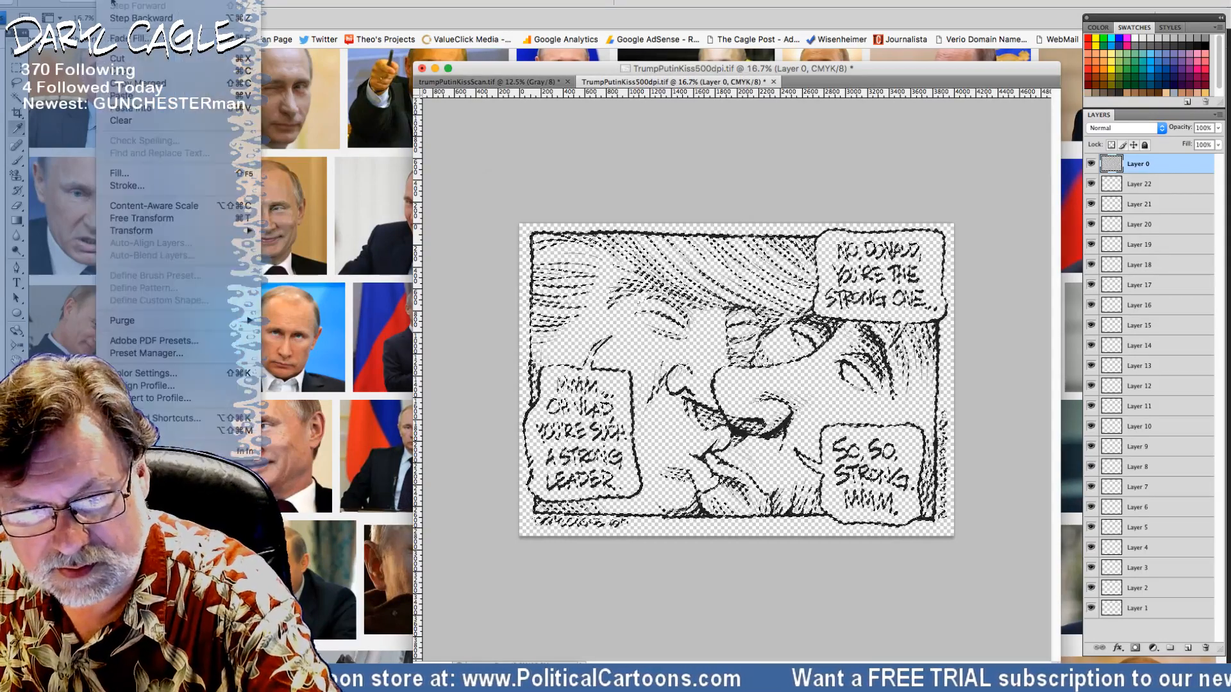
left_click(115, 173)
key("Return")
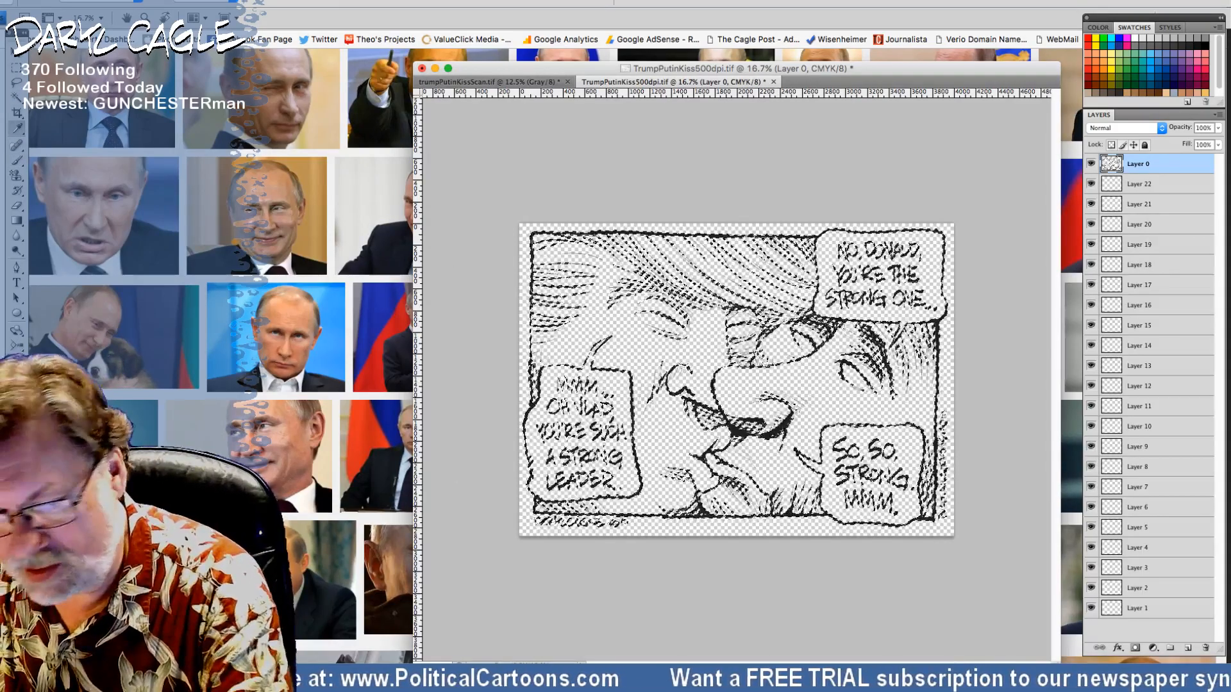
key("Return")
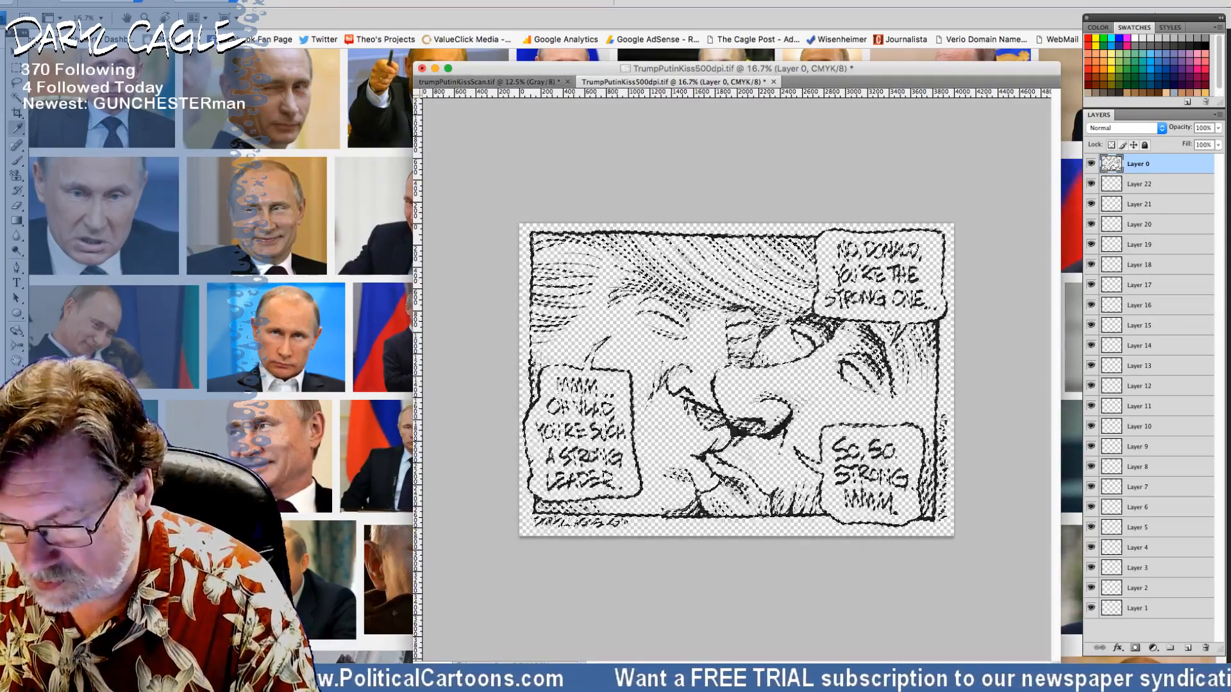
Step: Select the whole canvas on Layer 1 and fill it with white as the background
left_click(1129, 610)
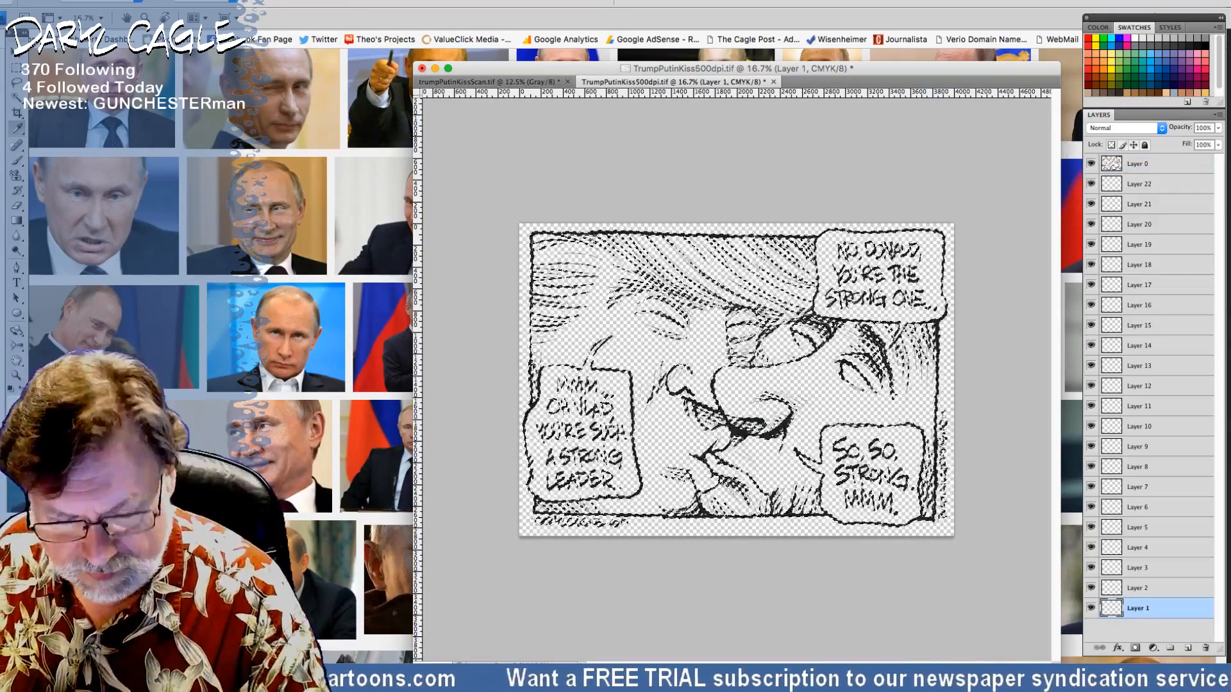
key("super+a")
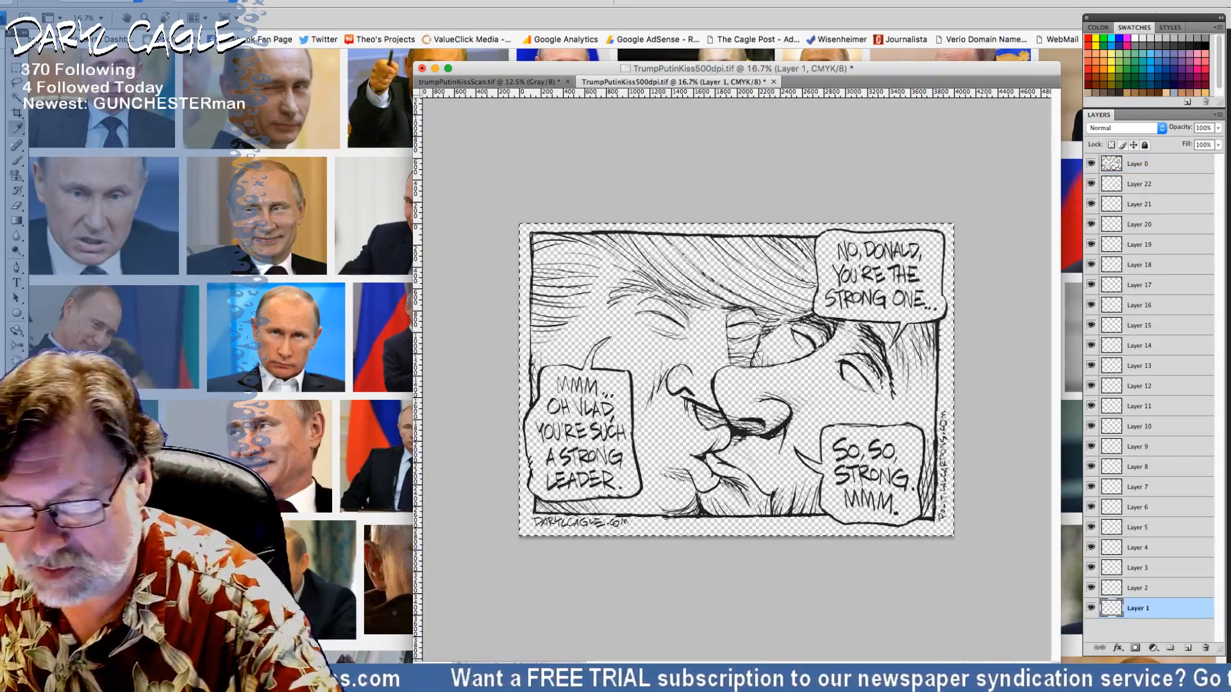
left_click(109, 2)
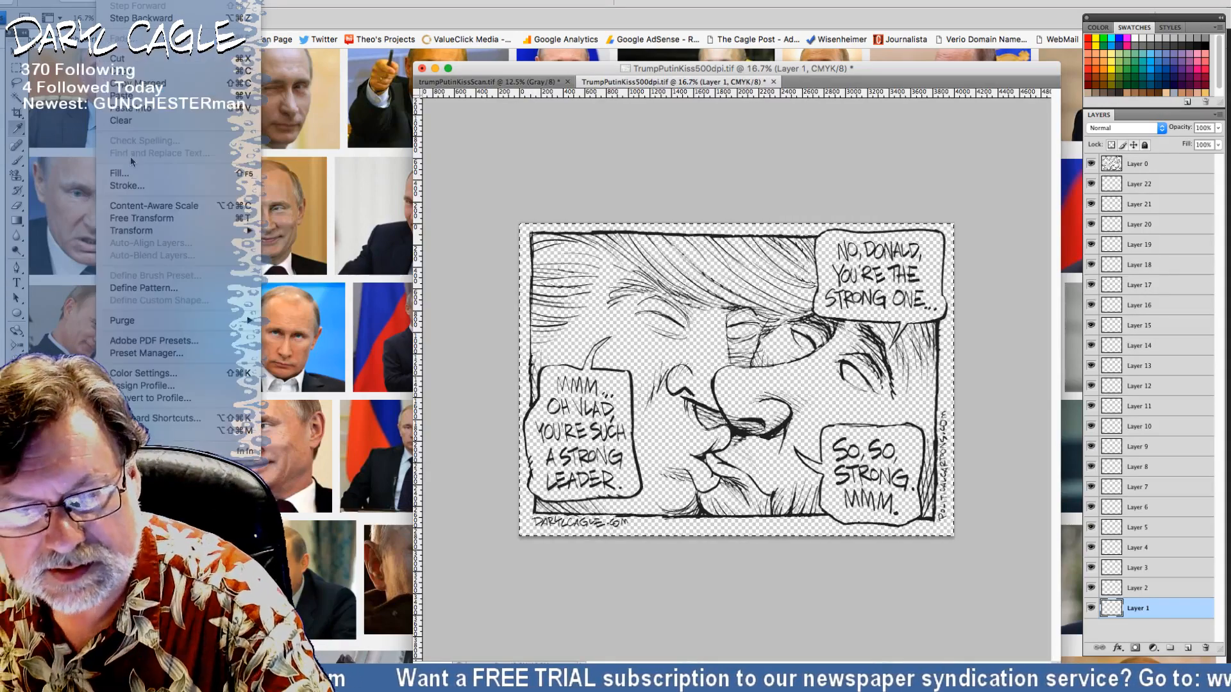
left_click(122, 173)
key("Return")
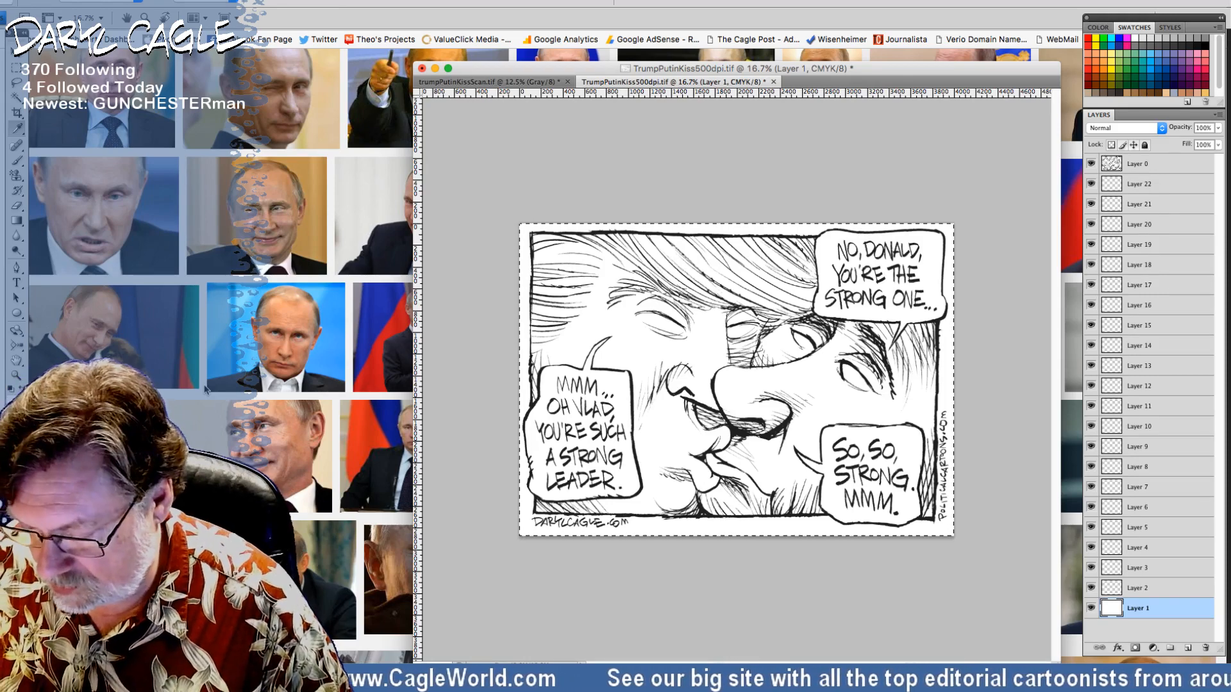
Step: Rename Layer 7 as PutinFlesh
key("super+equal")
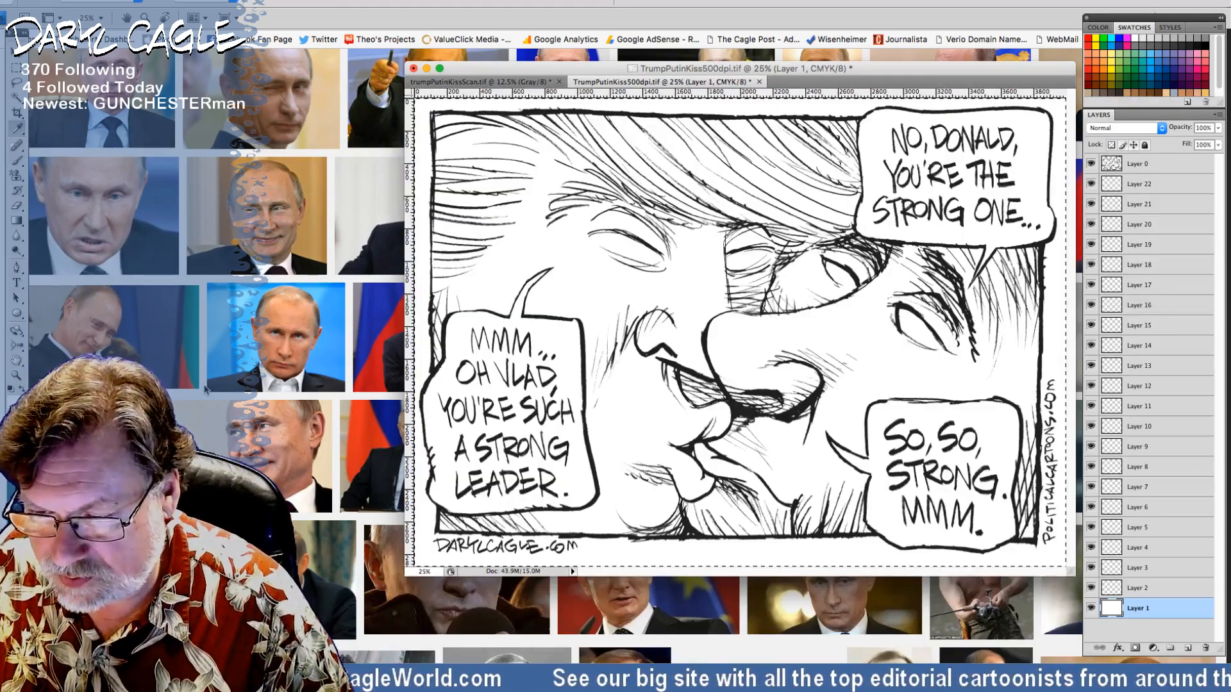
key("super+equal")
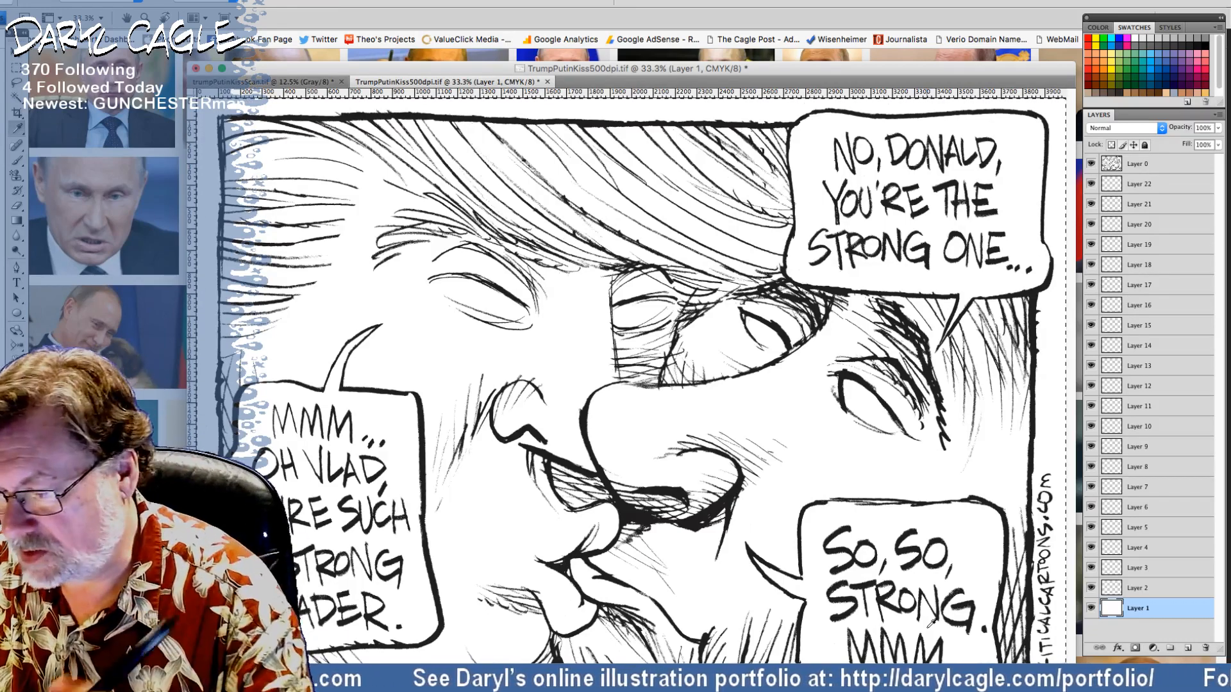
double_click(1132, 488)
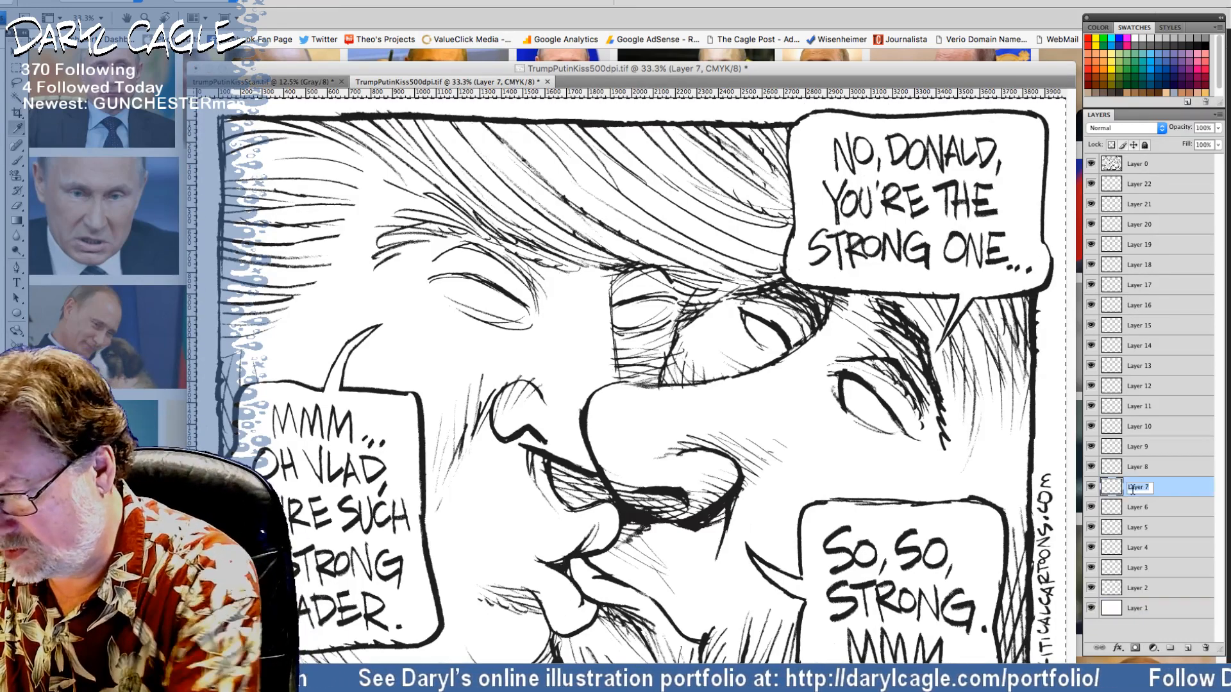
type("PutinFlesh")
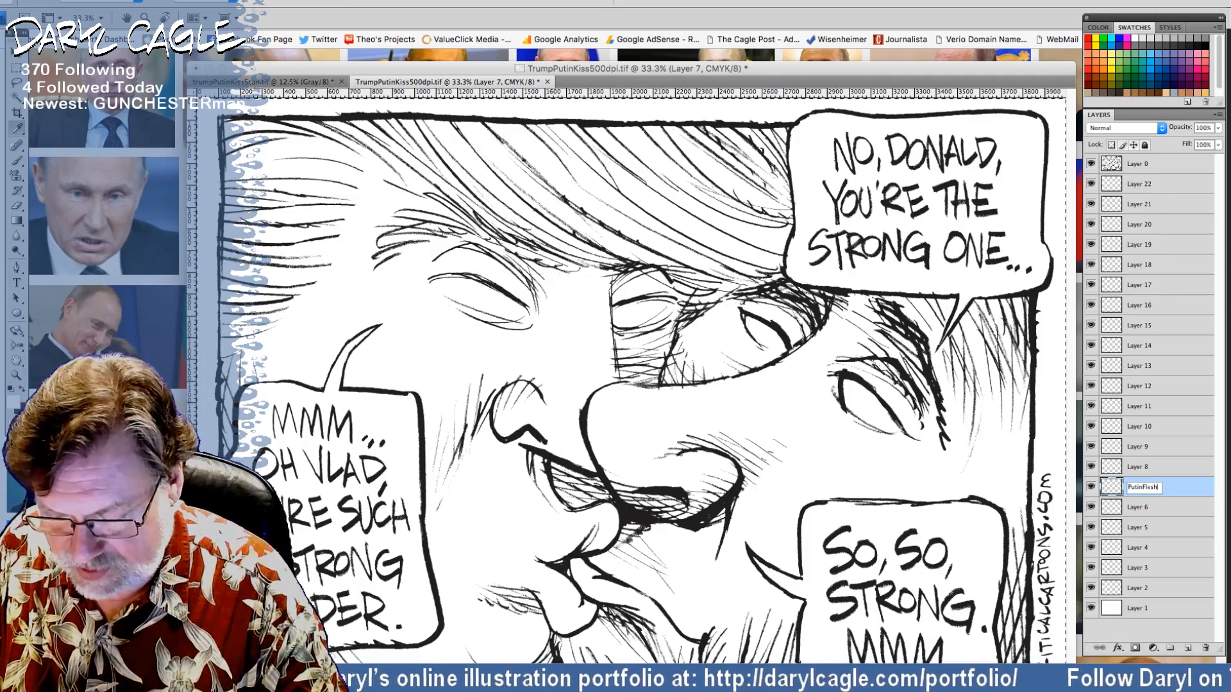
key("Return")
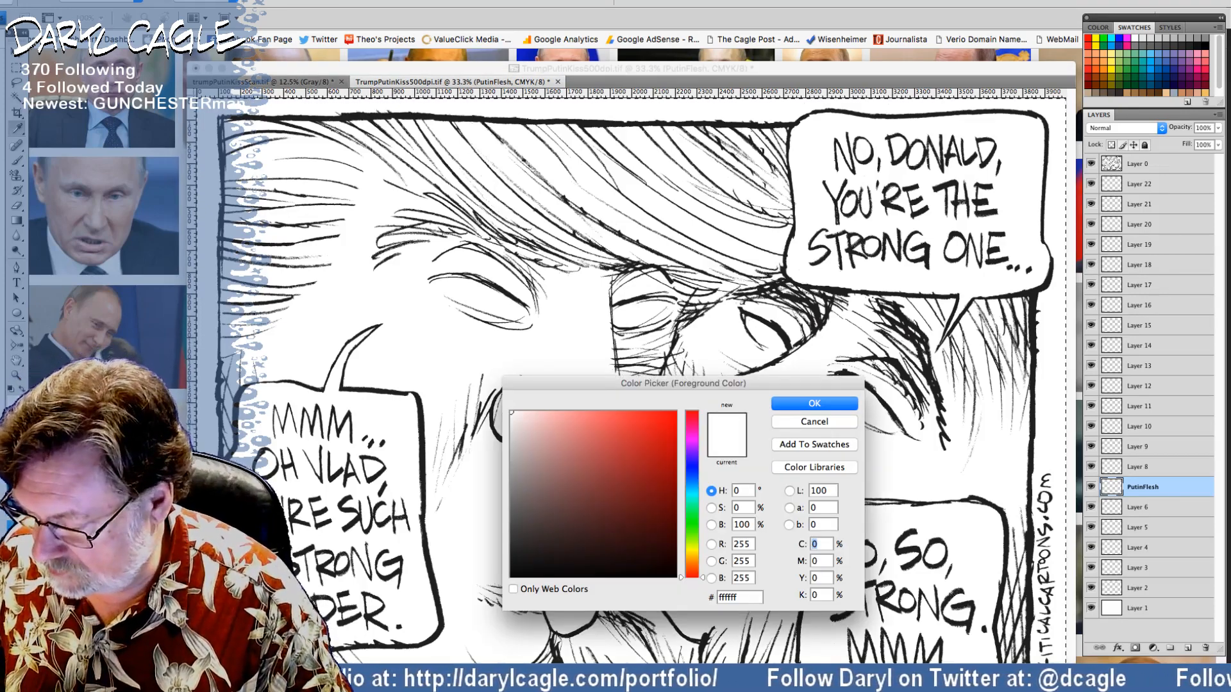
Step: Set the foreground color to a flesh tone of C 3, M 20, Y 20, K 0
type("3")
key("Tab")
type("20")
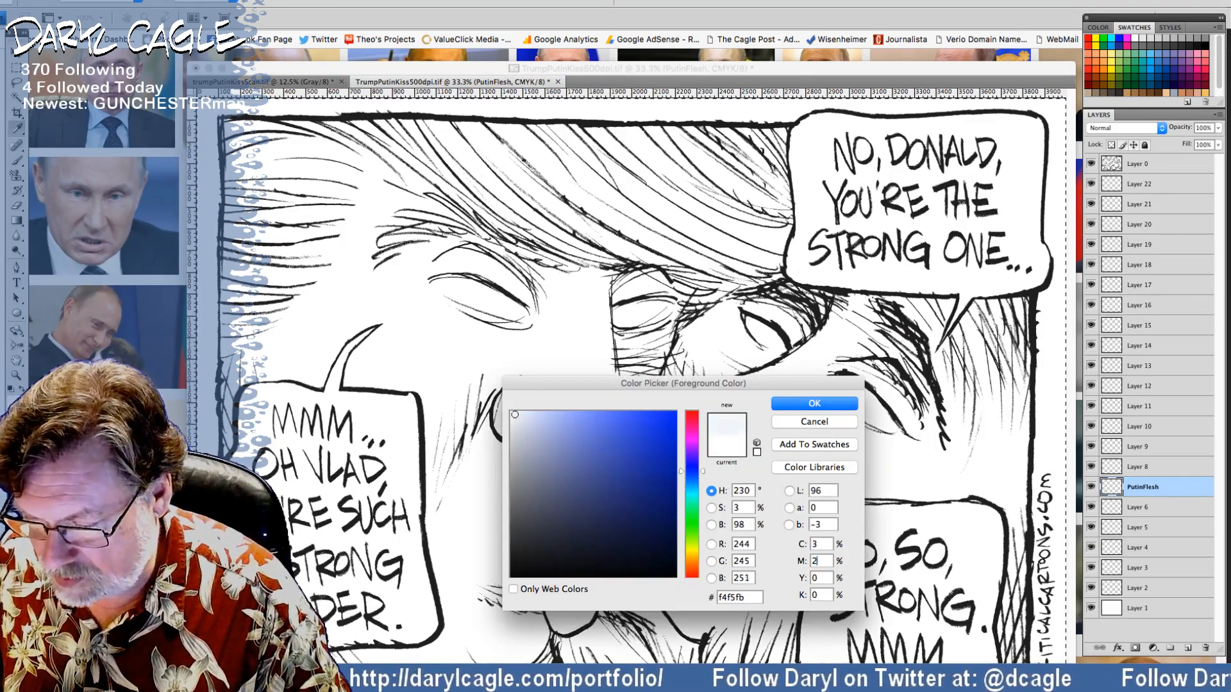
key("Tab")
type("20")
key("Tab")
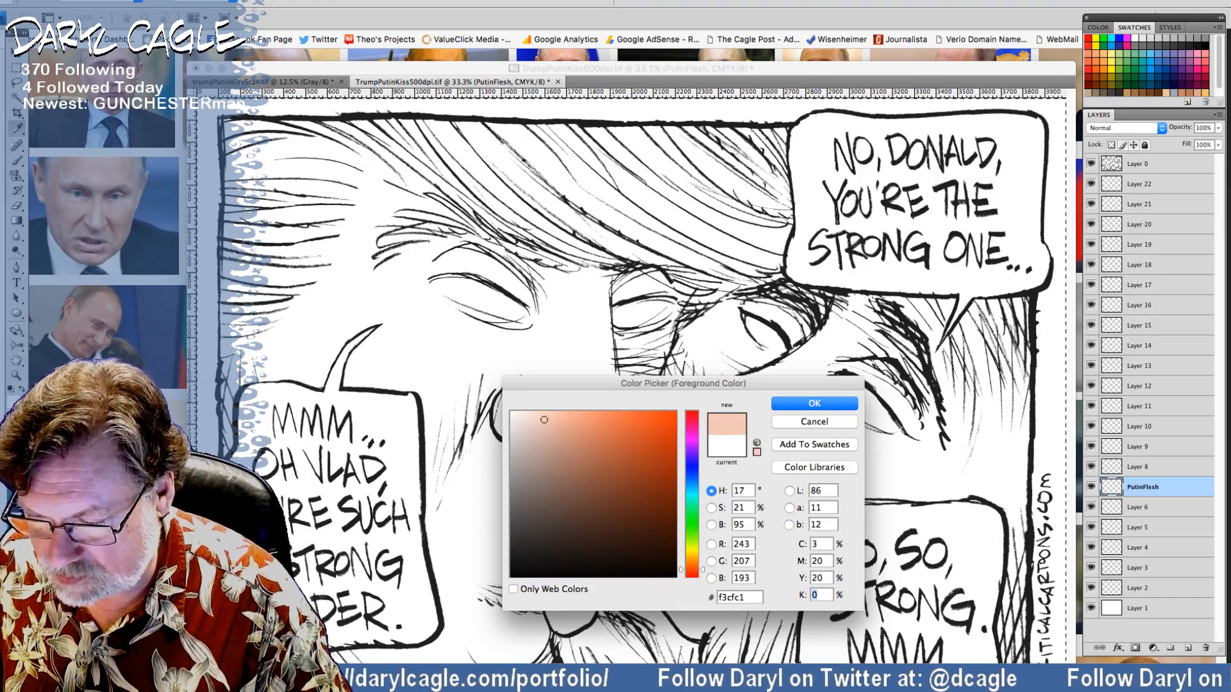
key("Return")
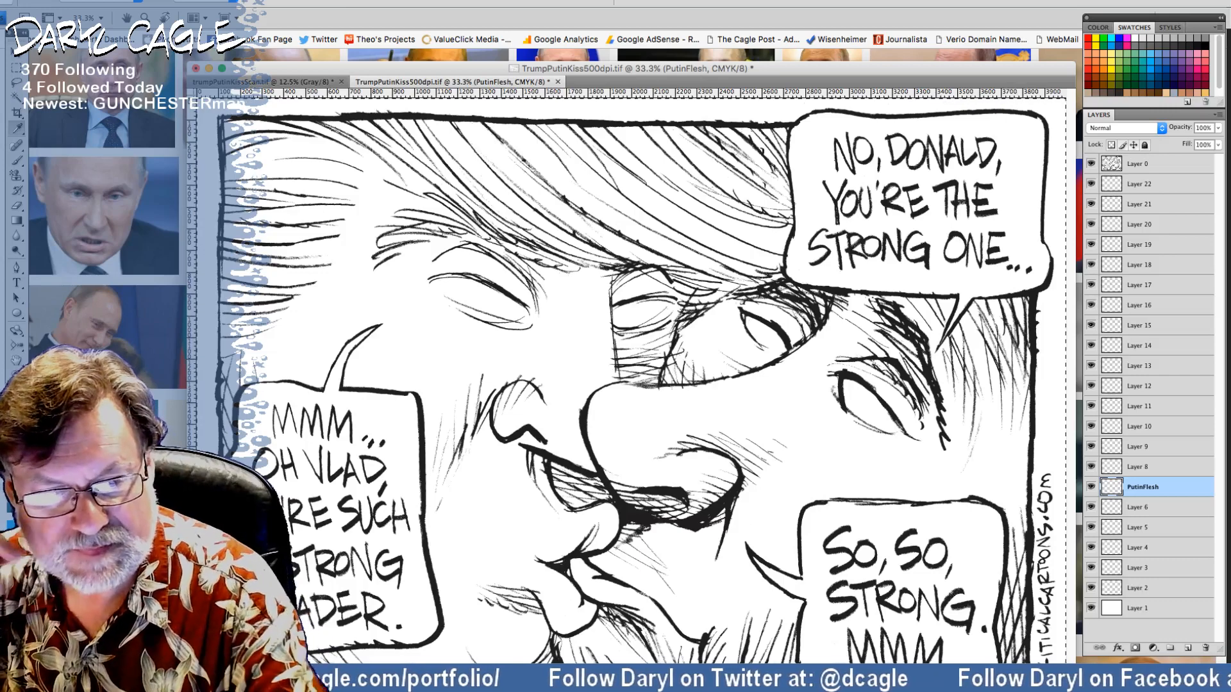
Step: Choose the Brush tool and enlarge its round tip to 125 px
left_click(17, 162)
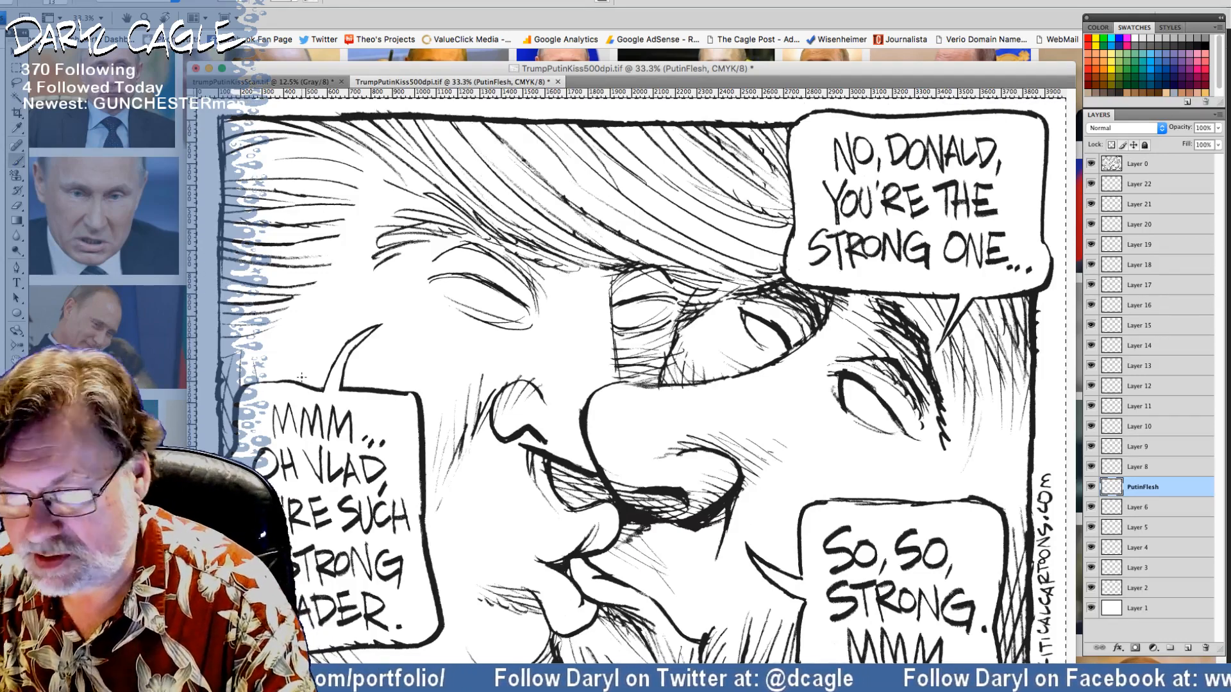
key("bracketright")
key("bracketright")
key("bracketright")
key("bracketright")
key("bracketright")
key("bracketright")
key("bracketright")
key("bracketright")
key("bracketright")
key("bracketright")
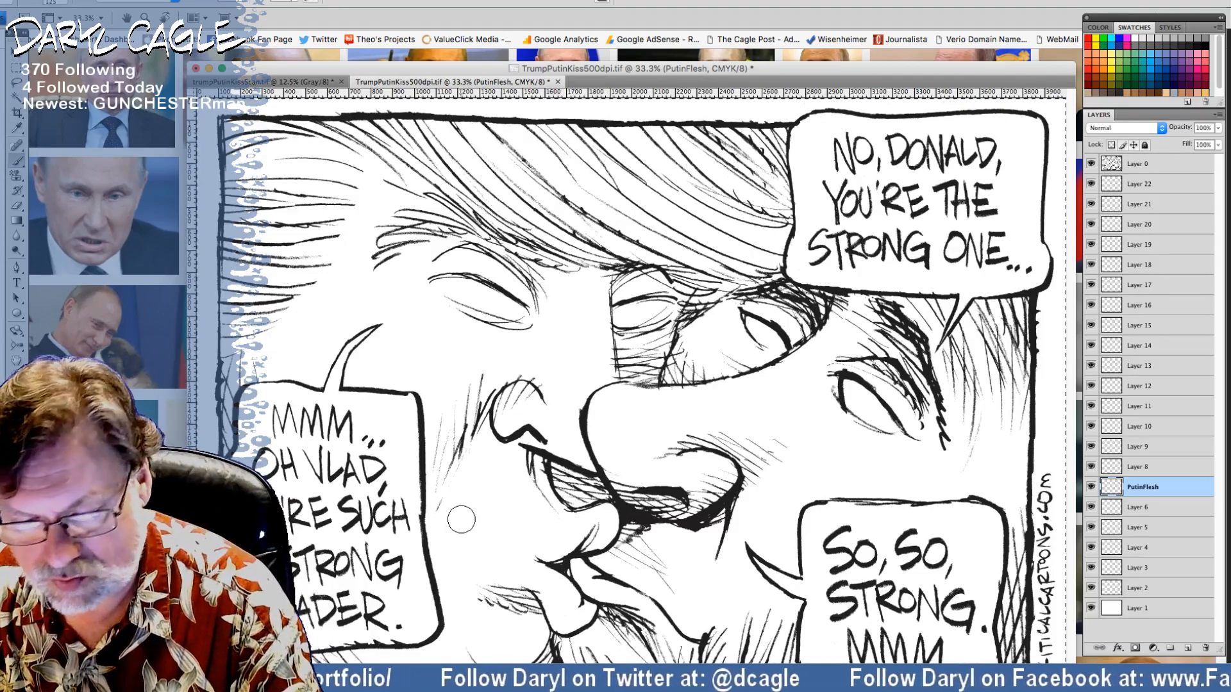
left_click(62, 2)
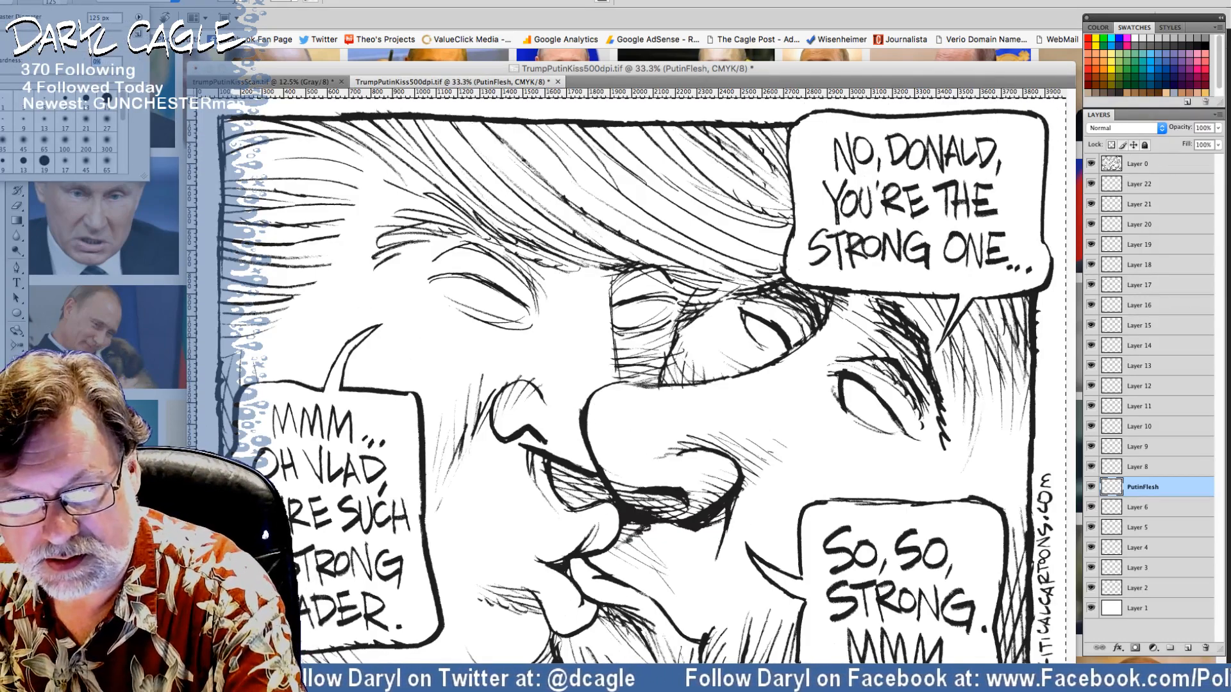
key("Return")
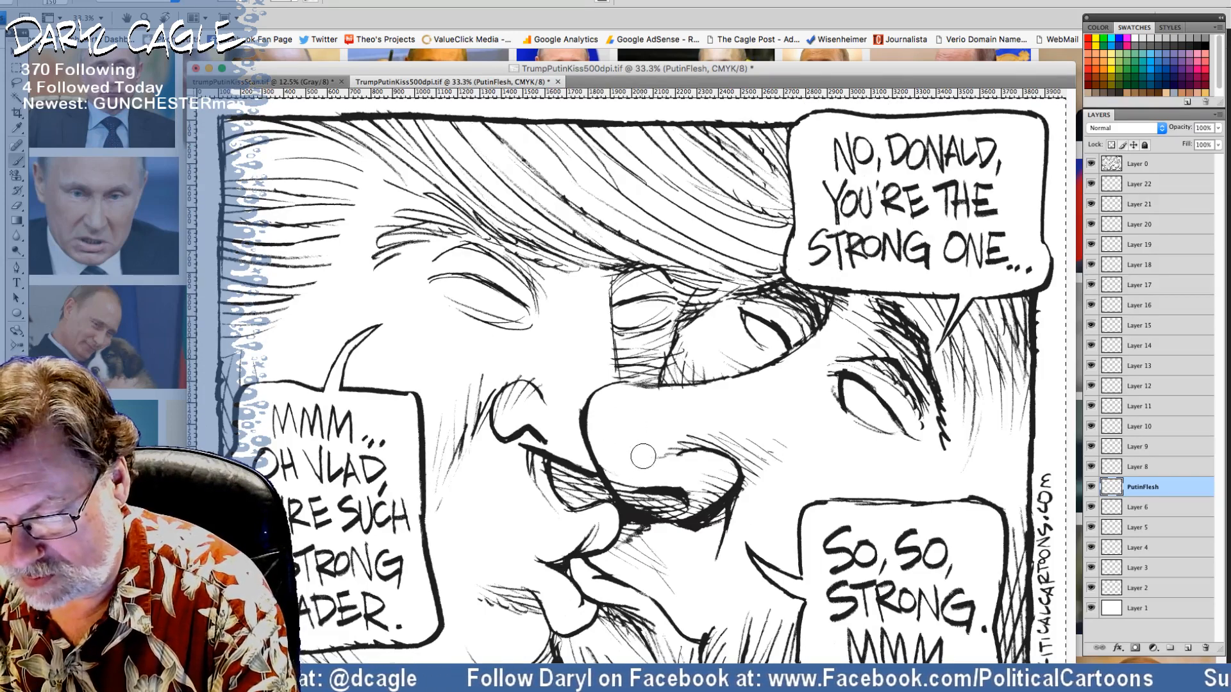
Step: Paint Putin's nose, cheeks, chin, forehead and eye areas with the flesh color on the PutinFlesh layer, building up shading with overlapping strokes
mouse_move(640, 453)
left_mouse_down()
mouse_move(701, 429)
mouse_move(623, 433)
mouse_move(632, 420)
mouse_move(616, 447)
mouse_move(630, 472)
mouse_move(684, 483)
mouse_move(642, 489)
mouse_move(627, 450)
mouse_move(646, 428)
mouse_move(718, 441)
mouse_move(802, 429)
mouse_move(812, 392)
mouse_move(798, 400)
mouse_move(851, 353)
mouse_move(903, 390)
mouse_move(926, 428)
mouse_move(865, 349)
mouse_move(887, 407)
mouse_move(856, 389)
mouse_move(947, 409)
mouse_move(915, 313)
mouse_move(936, 326)
mouse_move(951, 294)
mouse_move(986, 297)
mouse_move(1032, 344)
mouse_move(1016, 456)
mouse_move(991, 476)
mouse_move(948, 423)
mouse_move(934, 503)
mouse_move(818, 411)
mouse_move(787, 466)
mouse_move(794, 540)
mouse_move(740, 507)
mouse_move(706, 539)
mouse_move(650, 527)
mouse_move(641, 538)
mouse_move(669, 604)
mouse_move(624, 558)
mouse_move(721, 648)
mouse_move(740, 643)
mouse_move(700, 523)
mouse_move(738, 528)
mouse_move(787, 648)
mouse_move(794, 568)
mouse_move(740, 637)
left_mouse_up()
mouse_move(670, 666)
left_mouse_down()
mouse_move(620, 589)
mouse_move(582, 580)
mouse_move(572, 648)
left_mouse_up()
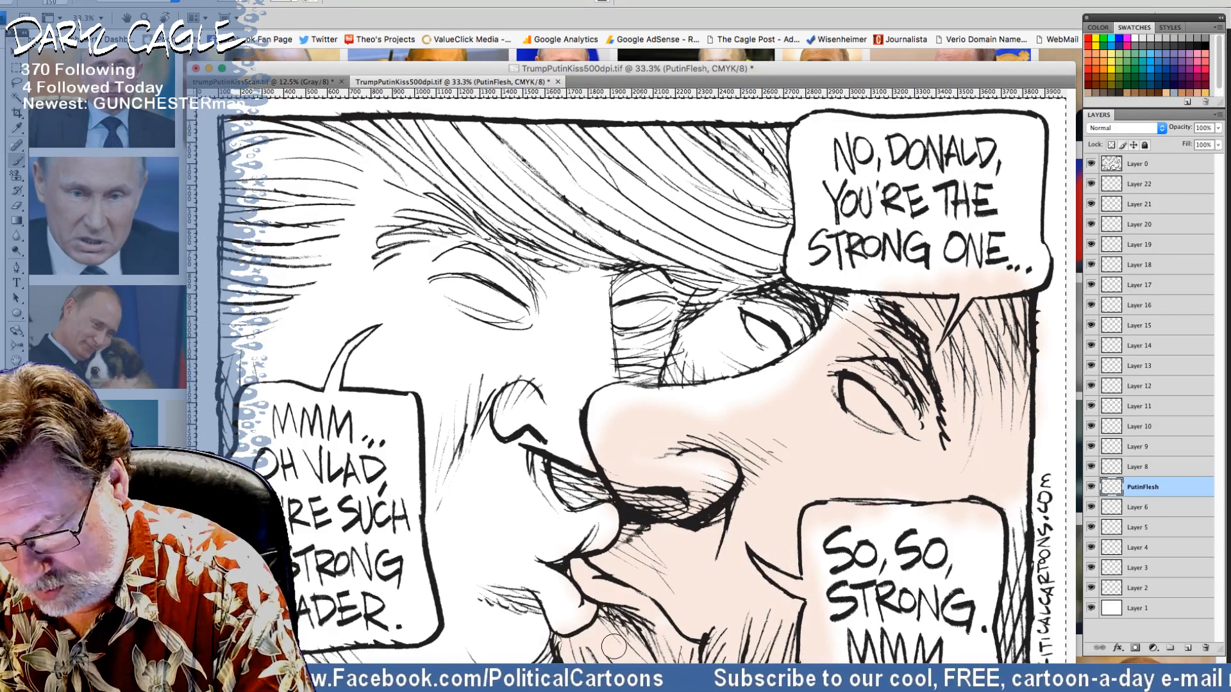
mouse_move(771, 644)
left_mouse_down()
mouse_move(796, 601)
mouse_move(879, 605)
mouse_move(1004, 540)
mouse_move(1009, 499)
mouse_move(1001, 641)
left_mouse_up()
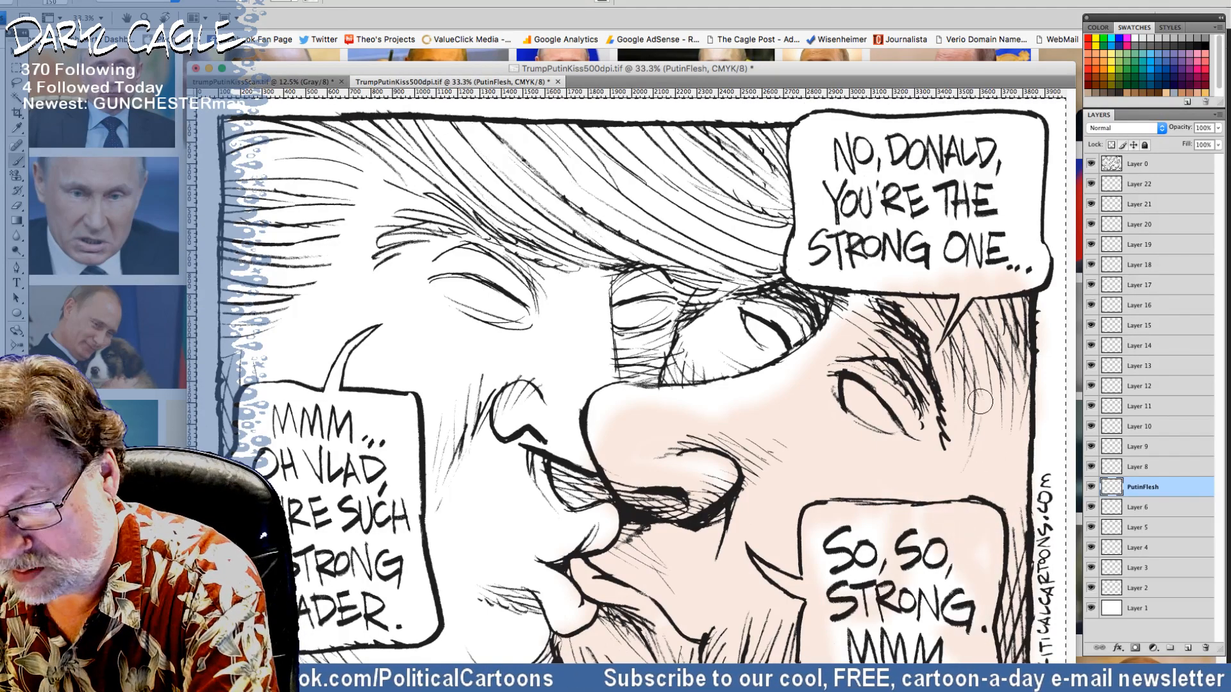
mouse_move(796, 320)
left_mouse_down()
mouse_move(742, 362)
mouse_move(755, 314)
mouse_move(710, 324)
mouse_move(742, 300)
mouse_move(659, 382)
left_mouse_up()
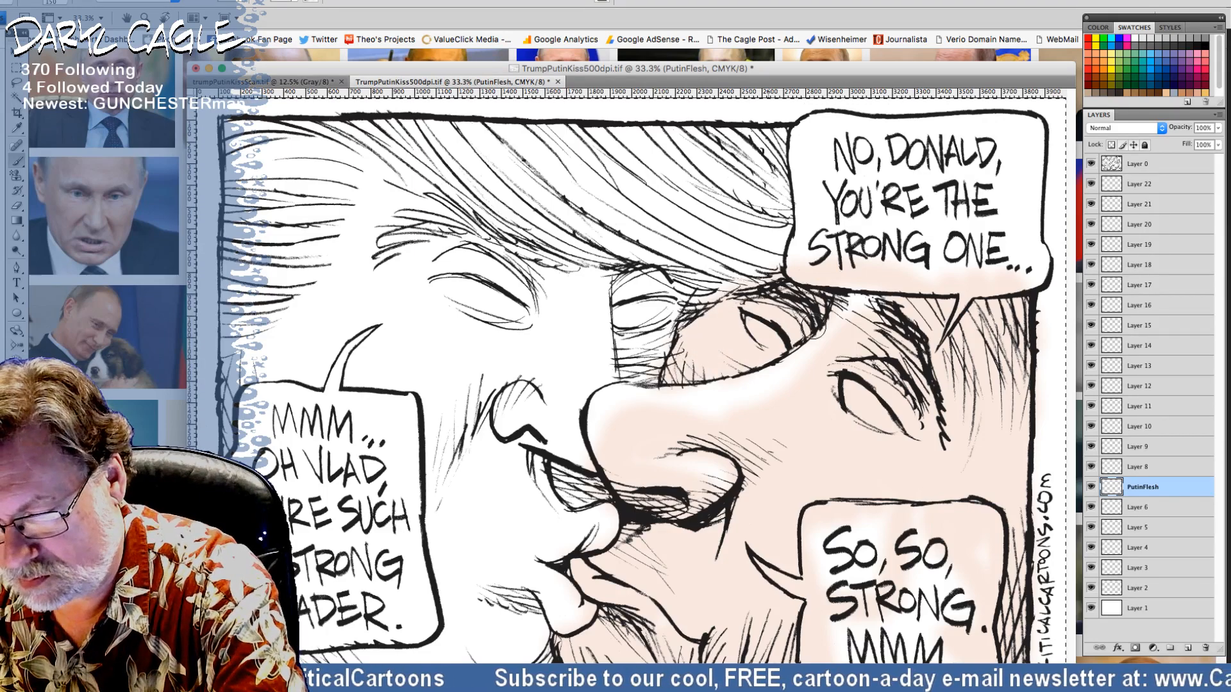
left_click_drag(823, 289, 863, 300)
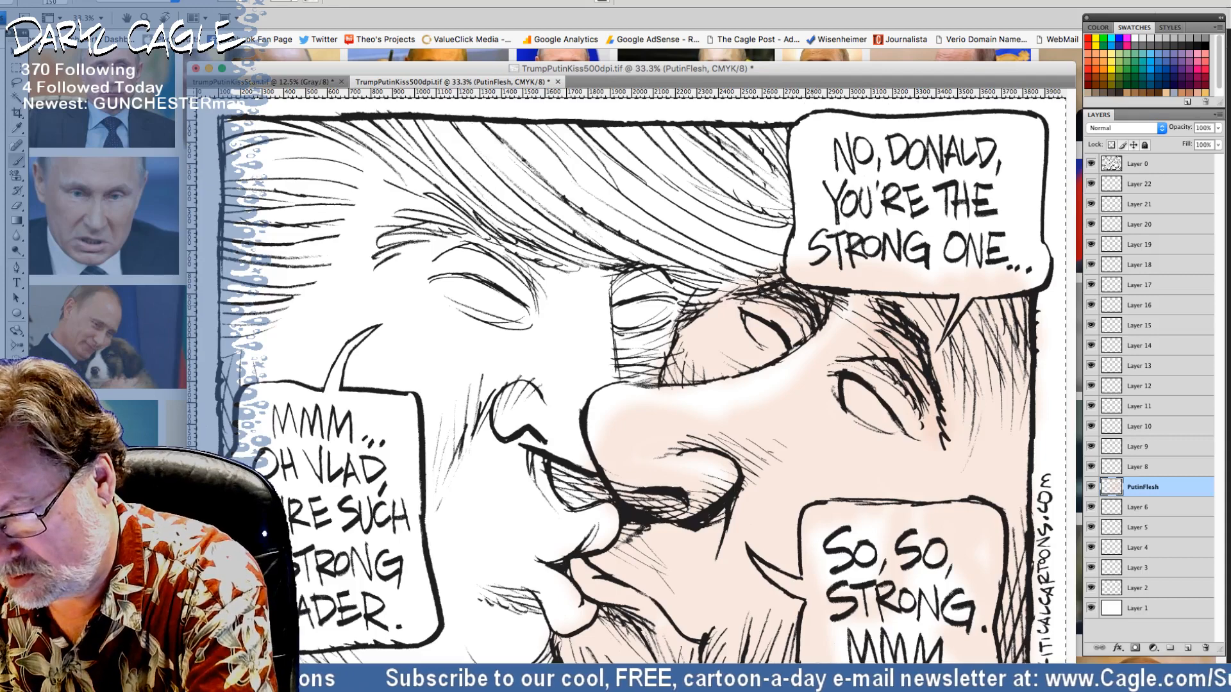
mouse_move(760, 352)
left_mouse_down()
mouse_move(742, 335)
mouse_move(686, 376)
mouse_move(682, 352)
left_mouse_up()
mouse_move(964, 372)
left_mouse_down()
mouse_move(981, 310)
mouse_move(1008, 378)
mouse_move(1018, 295)
mouse_move(1001, 444)
mouse_move(1015, 451)
mouse_move(1022, 509)
left_mouse_up()
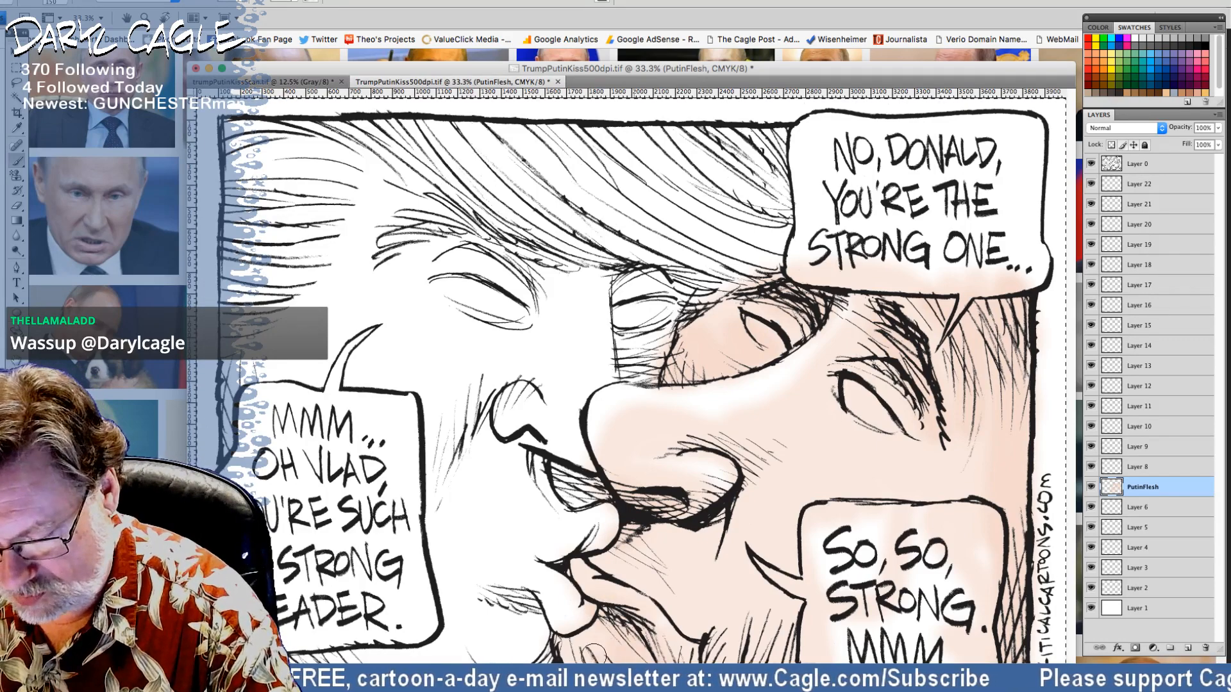
left_click_drag(741, 639, 785, 632)
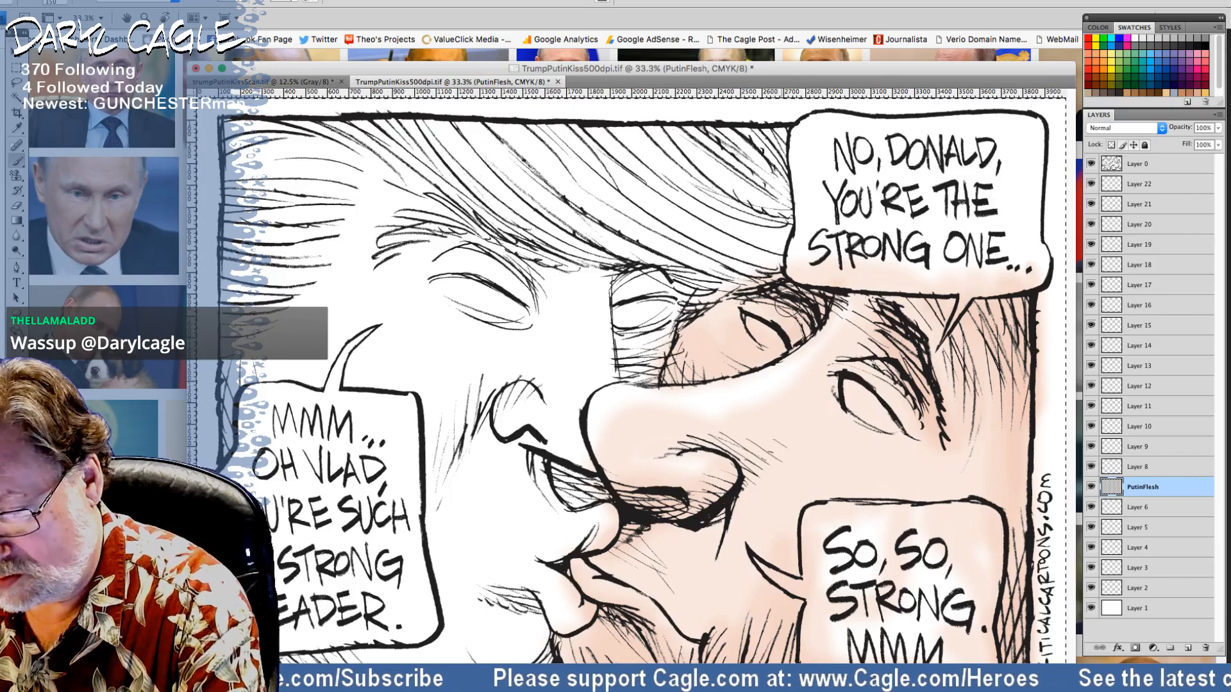
mouse_move(733, 312)
left_mouse_down()
mouse_move(748, 360)
mouse_move(667, 375)
left_mouse_up()
left_click_drag(655, 319, 641, 350)
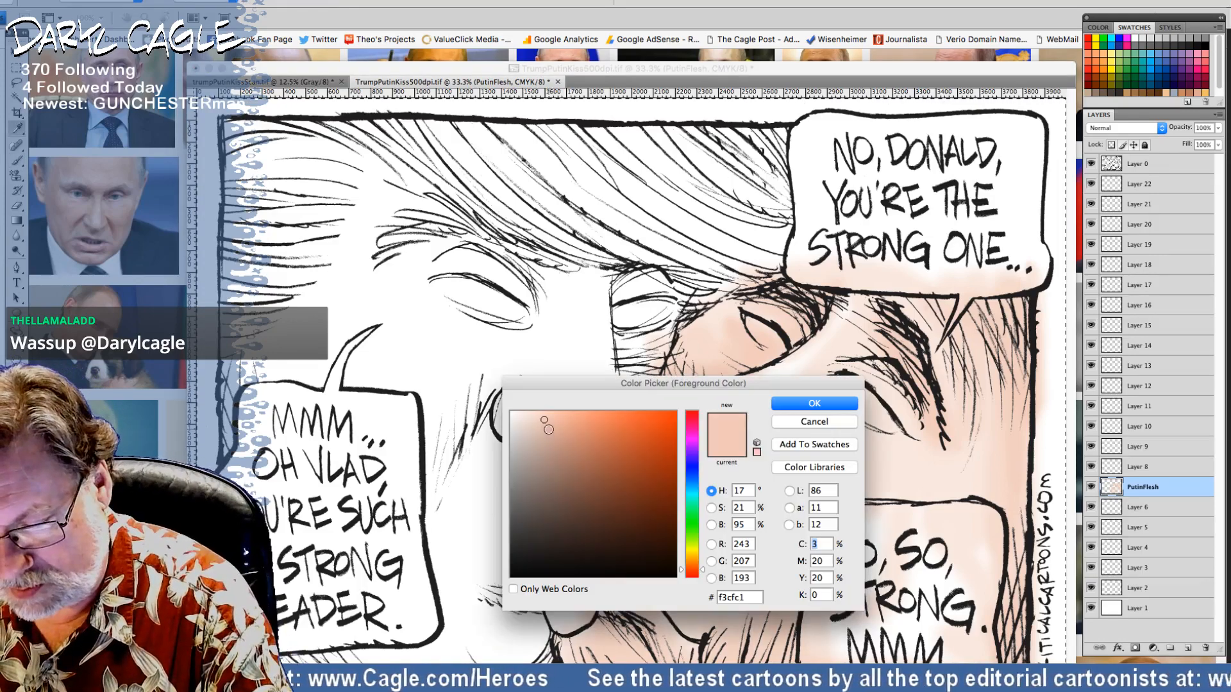
Step: Set the foreground color to a darker flesh tone of C 17, M 31, Y 33, K 0
left_click(547, 429)
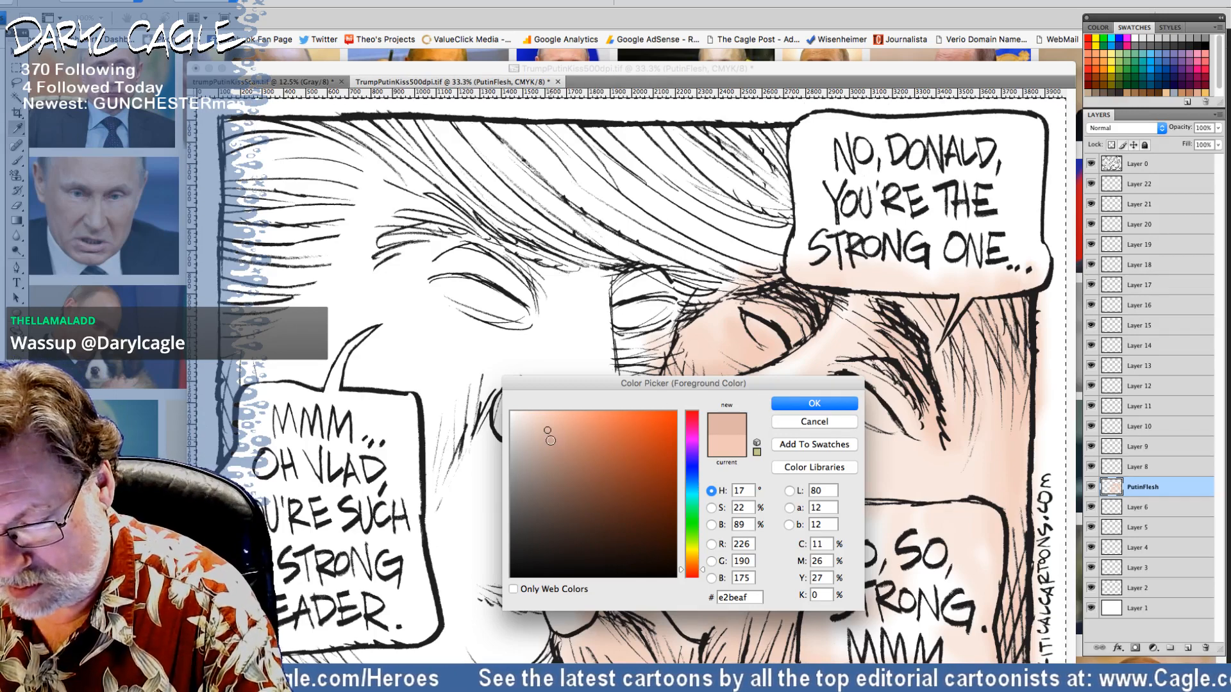
left_click(550, 440)
left_click(788, 404)
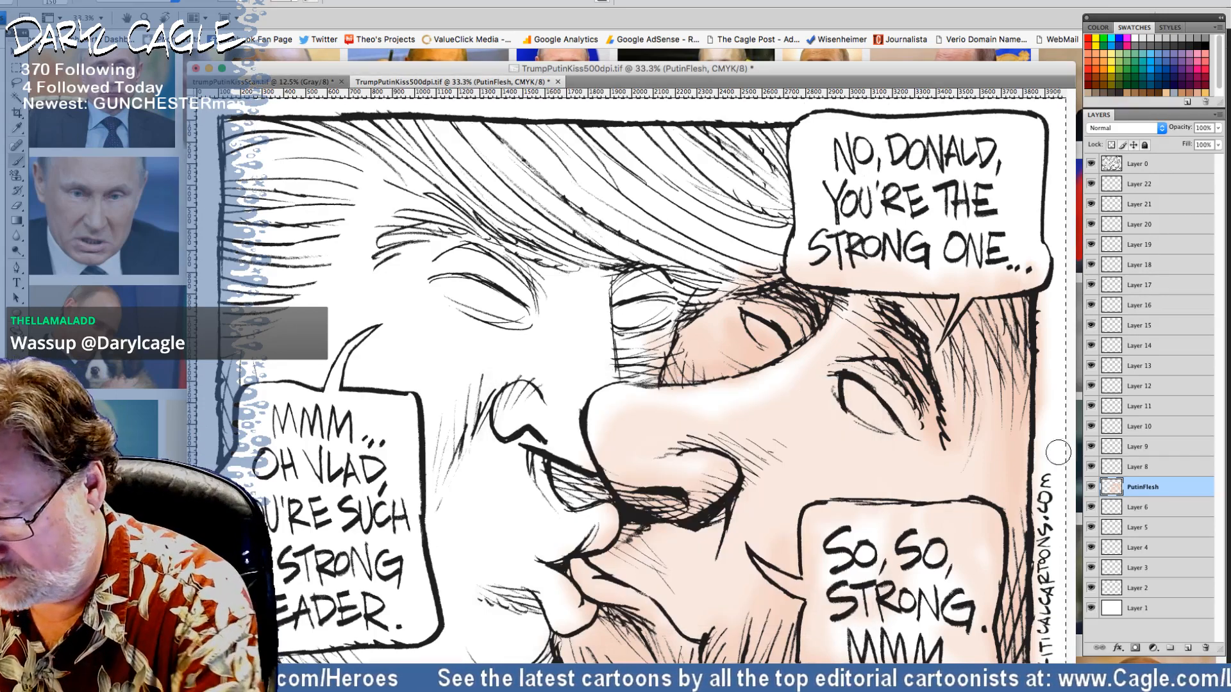
Step: Paint darker flesh shading on Layer 8 around Putin's eyes, along the underside of his nose, and on his cheek and forehead edges
left_click(1131, 473)
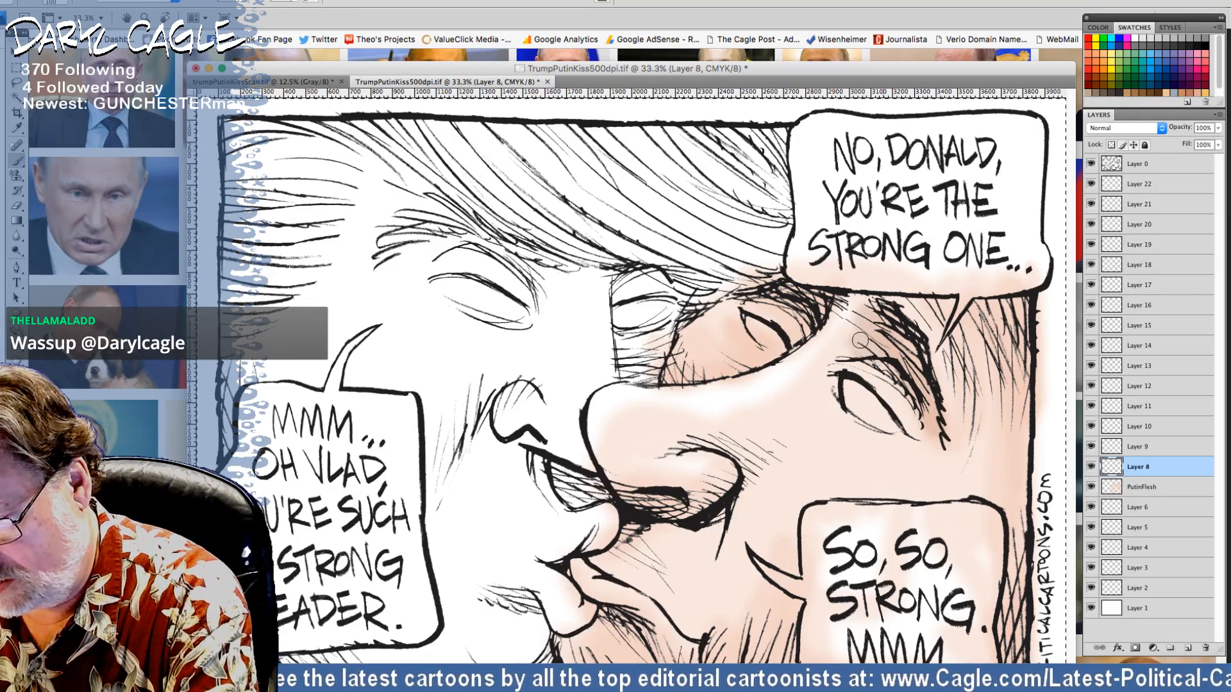
mouse_move(856, 391)
left_mouse_down()
mouse_move(856, 420)
mouse_move(921, 454)
mouse_move(935, 428)
mouse_move(926, 451)
left_mouse_up()
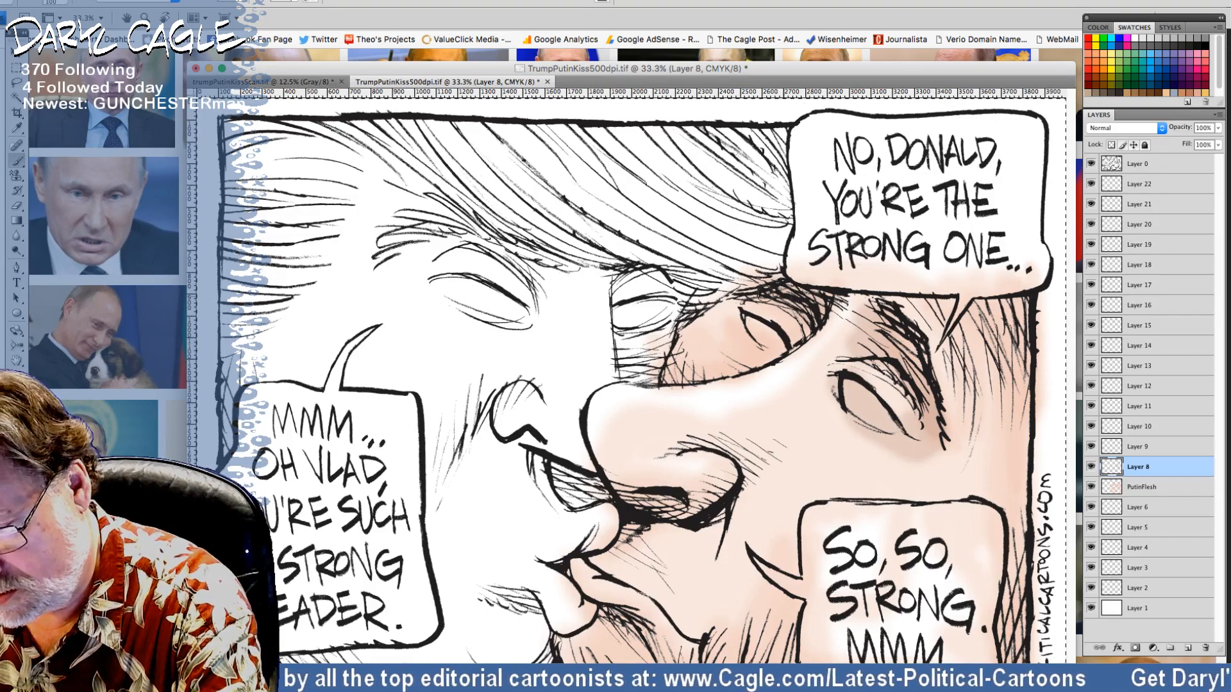
mouse_move(742, 324)
left_mouse_down()
mouse_move(763, 352)
mouse_move(725, 318)
mouse_move(749, 360)
mouse_move(685, 366)
left_mouse_up()
mouse_move(724, 489)
left_mouse_down()
mouse_move(652, 504)
mouse_move(609, 479)
mouse_move(598, 456)
left_mouse_up()
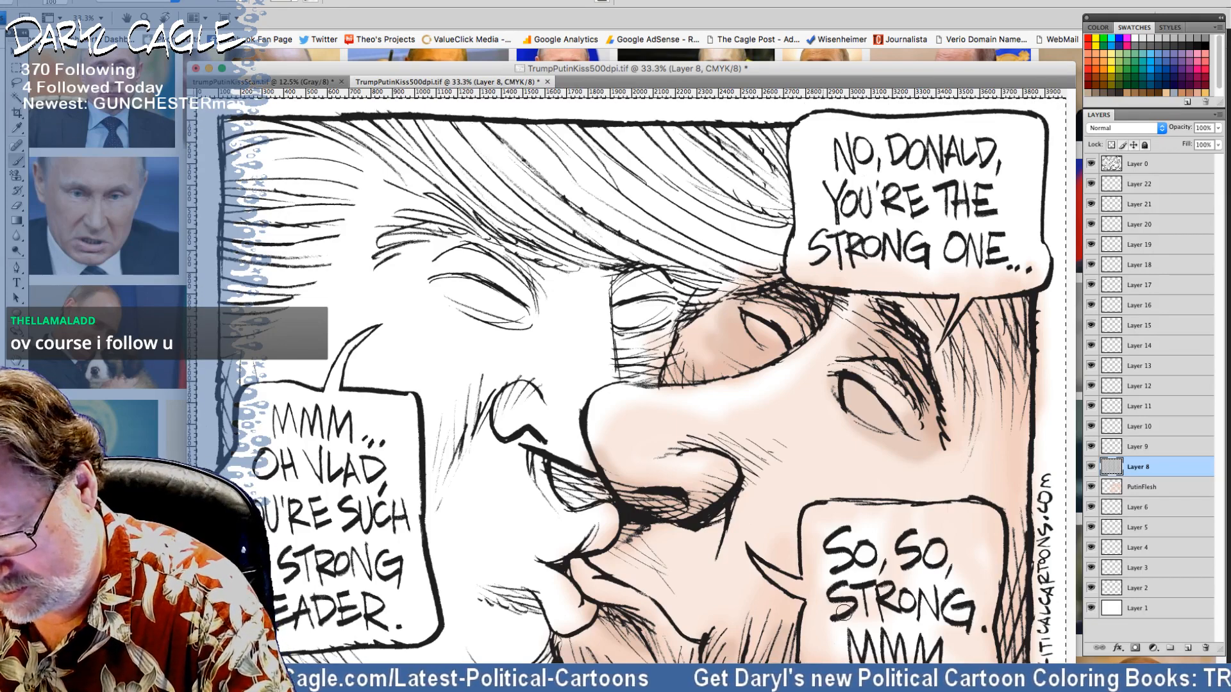
left_click_drag(1011, 564, 1013, 593)
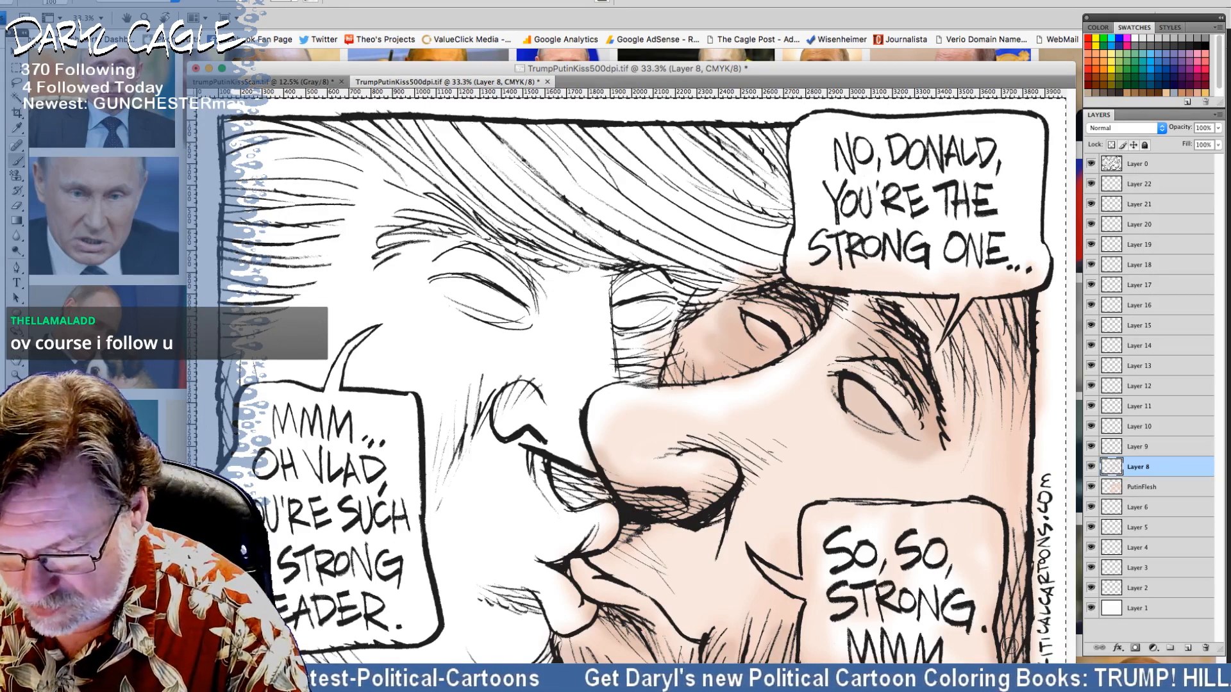
left_click_drag(983, 315, 1024, 344)
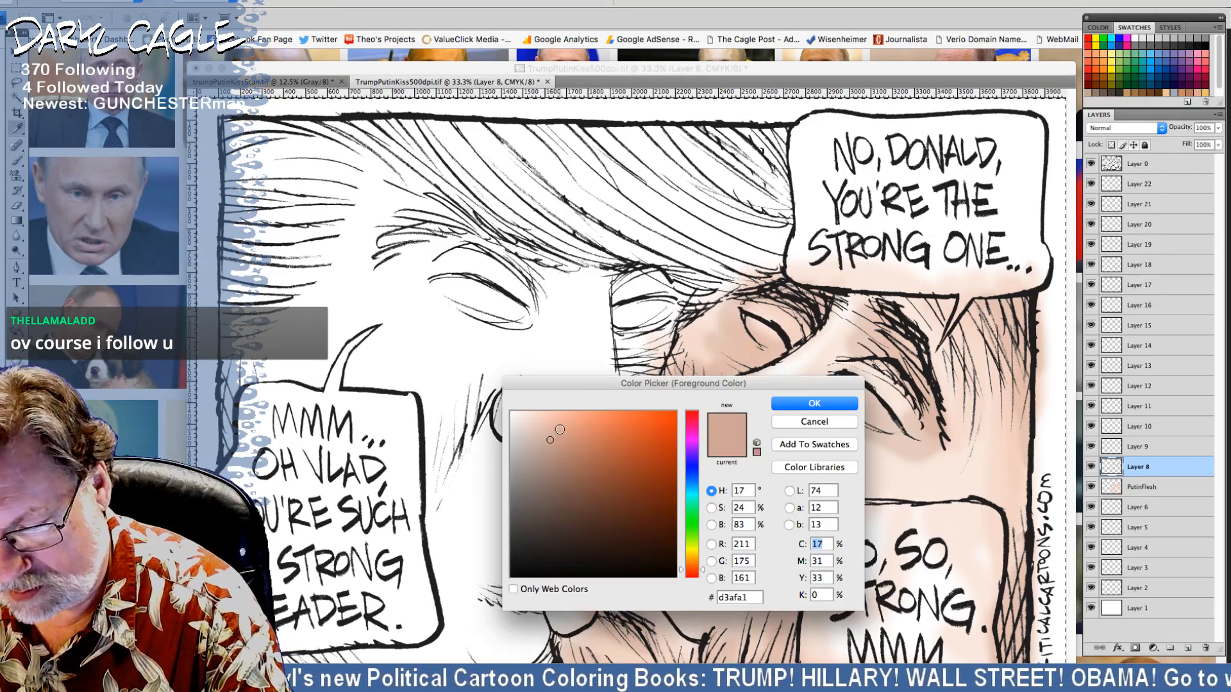
Step: Set the foreground color to C 9, M 32, Y 34, K 0 and paint warmer shading at Putin's nostril on Layer 8
type("9")
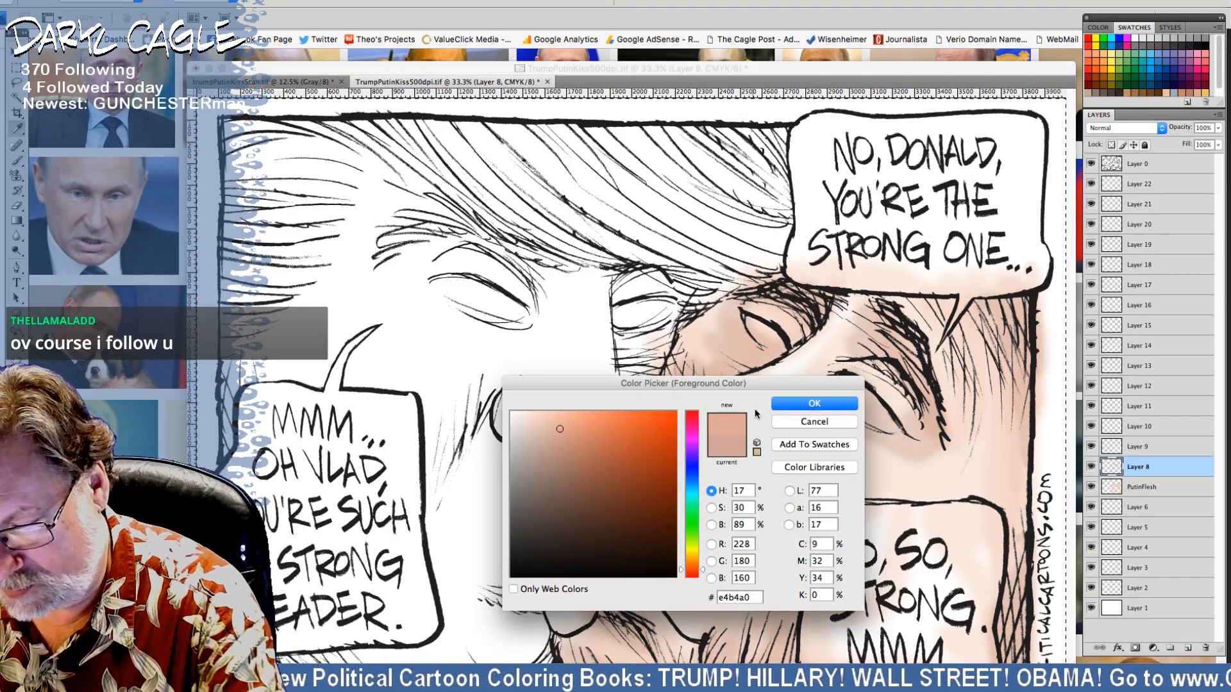
left_click(784, 403)
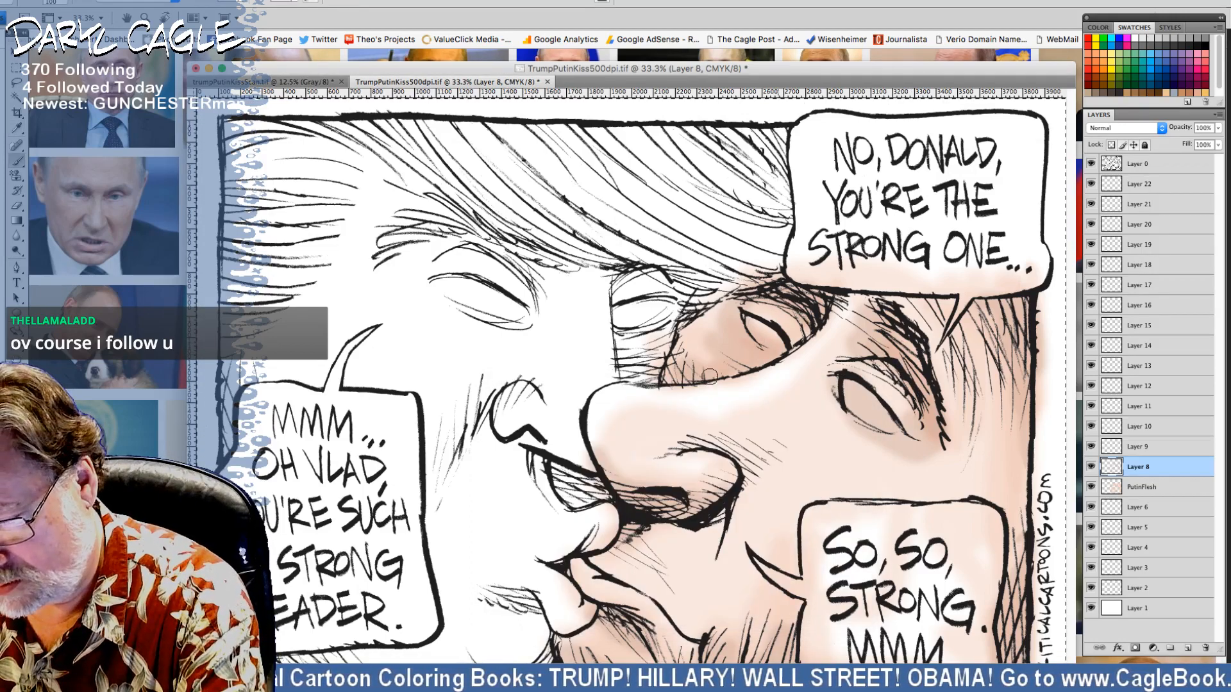
mouse_move(677, 502)
left_mouse_down()
mouse_move(638, 496)
mouse_move(698, 500)
left_mouse_up()
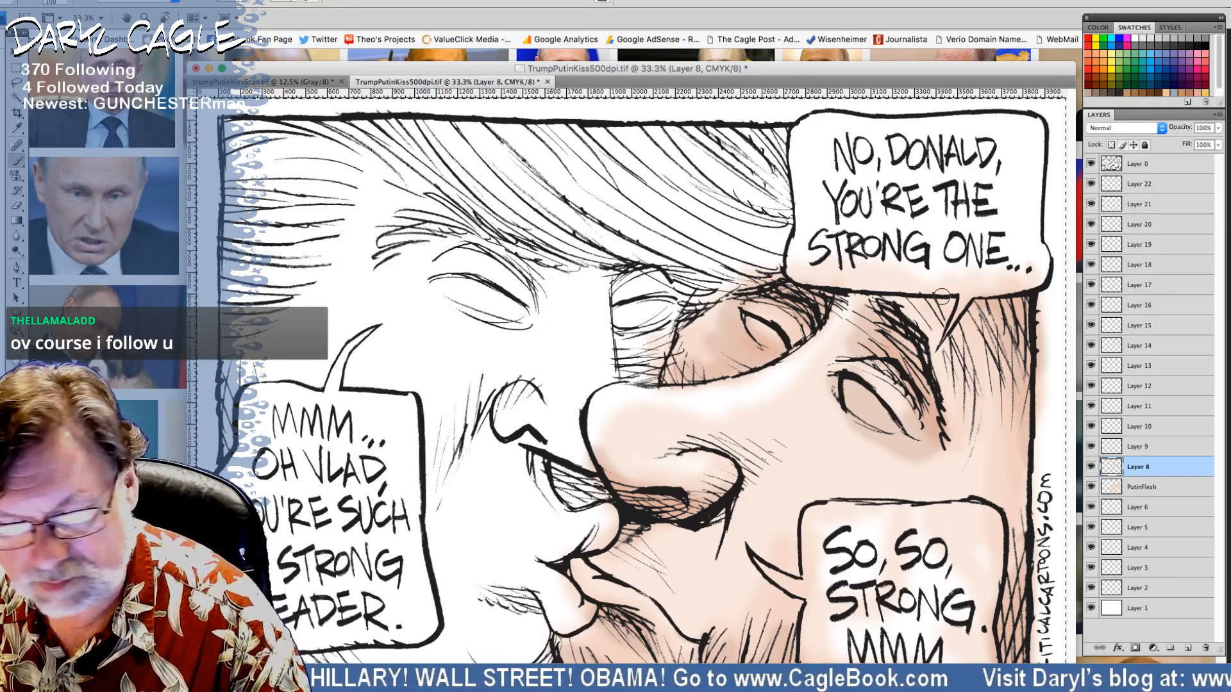
Step: Add speckled texture over the shaded areas of Putin's face on Layer 9, using the Pattern Stamp tool with a chosen pattern and enlarged tip
left_click(1136, 453)
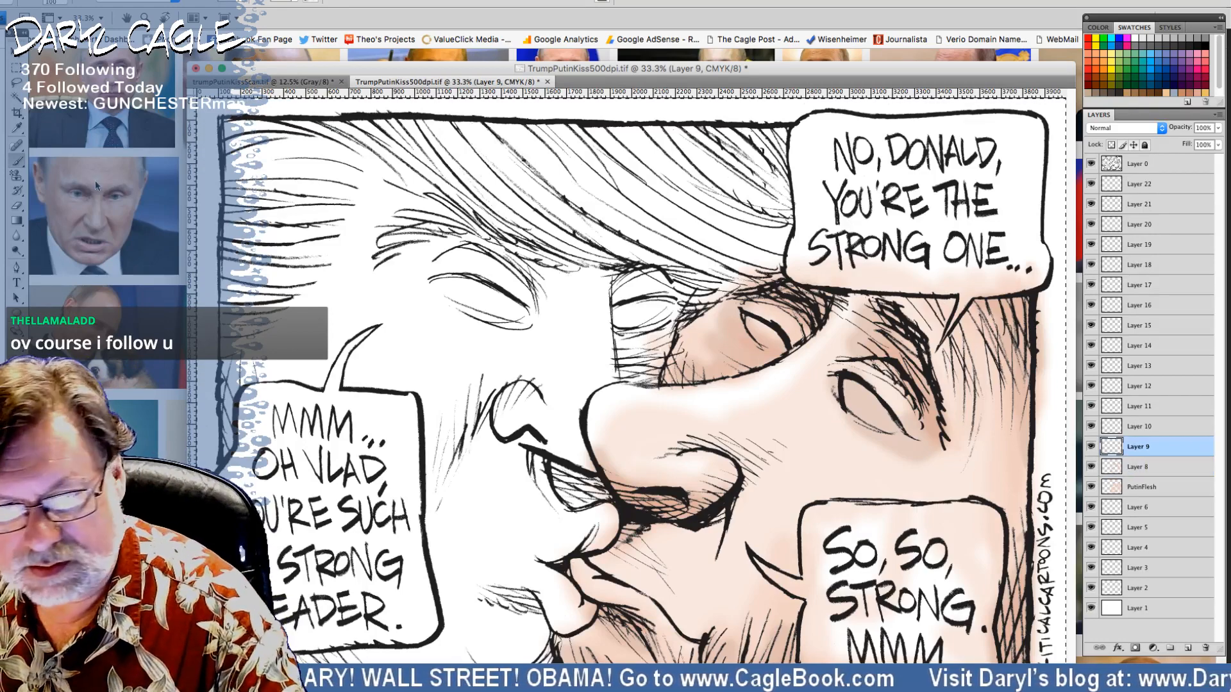
left_click(17, 175)
left_click(308, 2)
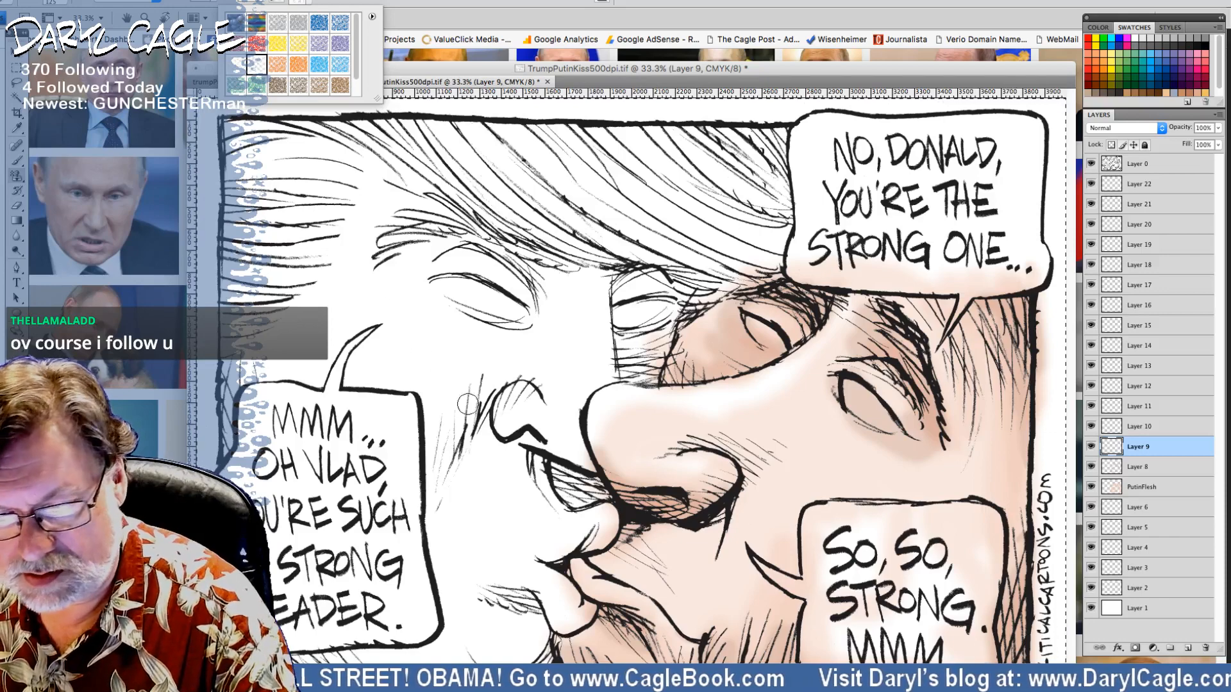
left_click(548, 455)
key("bracketright")
key("bracketright")
key("bracketright")
left_click_drag(586, 447, 608, 419)
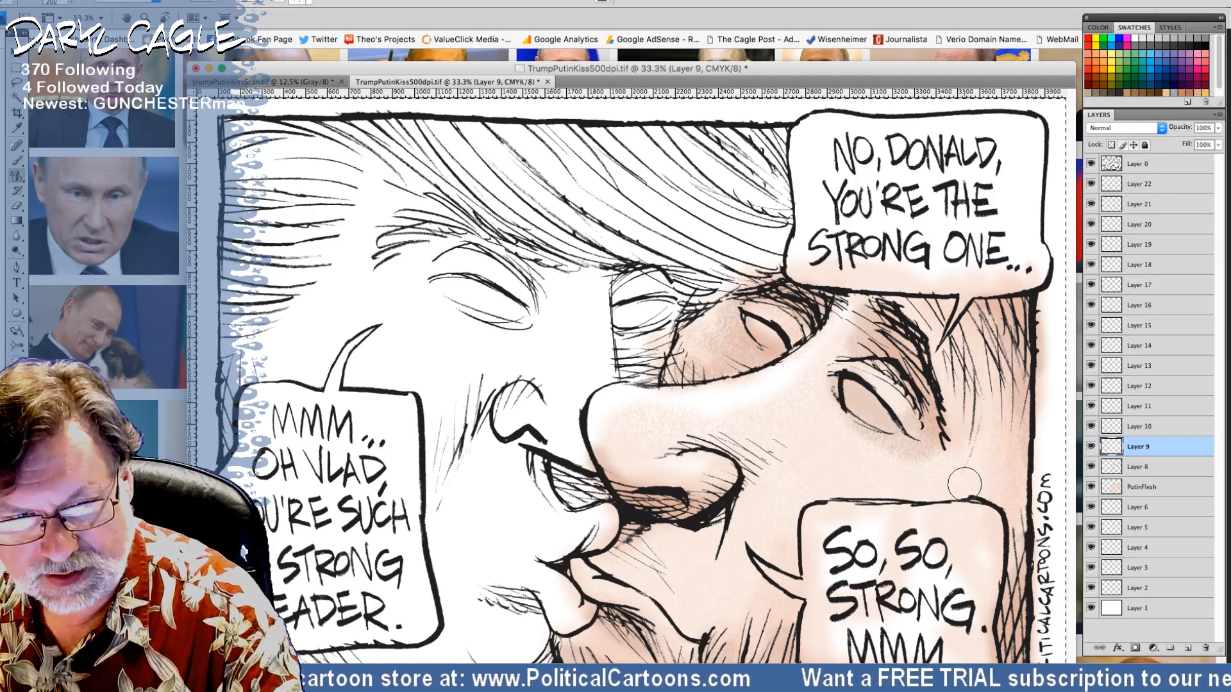
Step: Rename Layer 10 as TrumpBaseFlesh
left_click(17, 83)
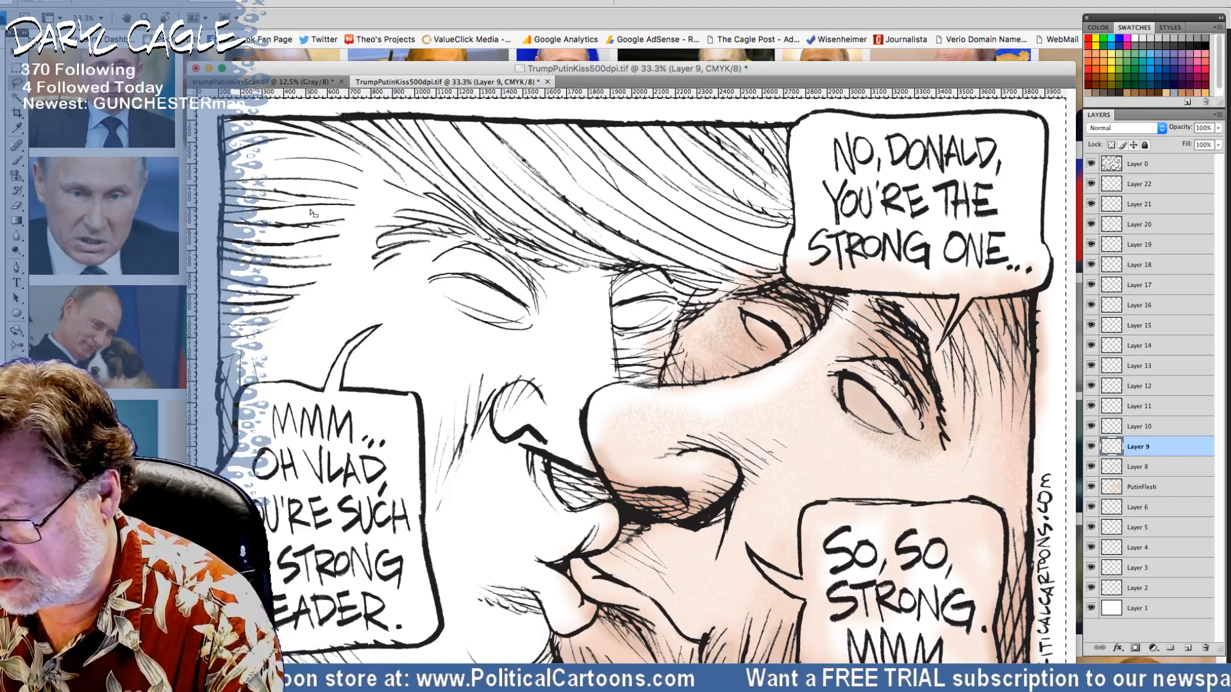
left_click(1132, 431)
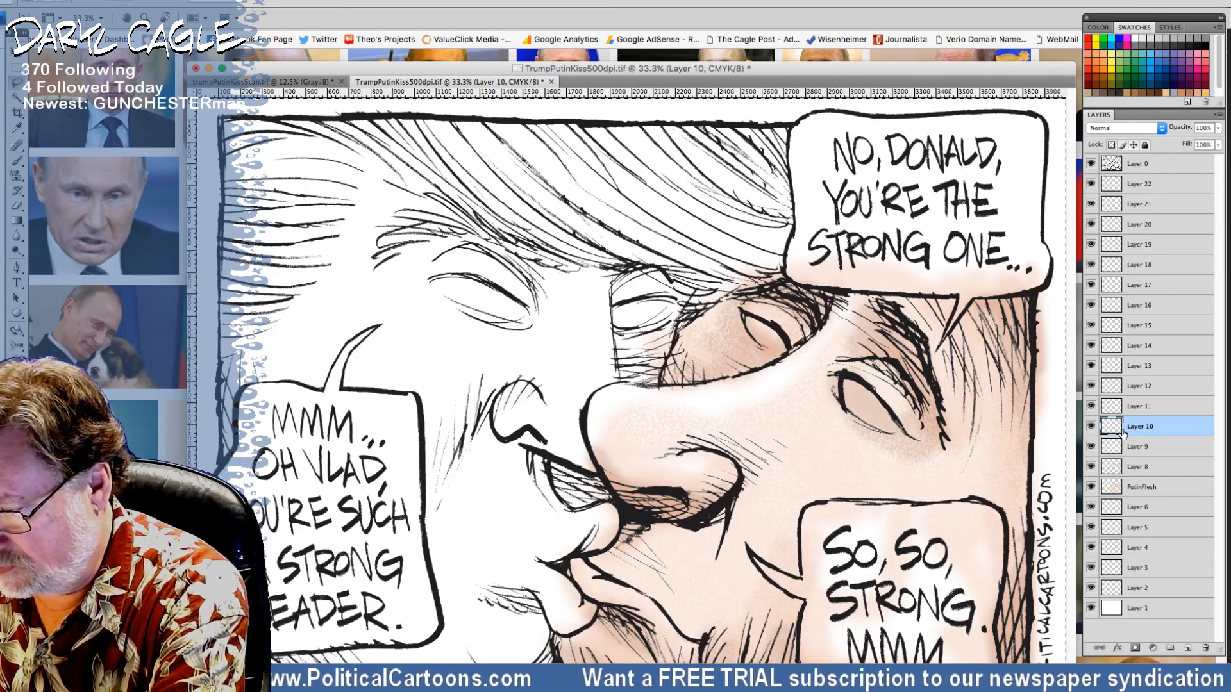
double_click(1123, 433)
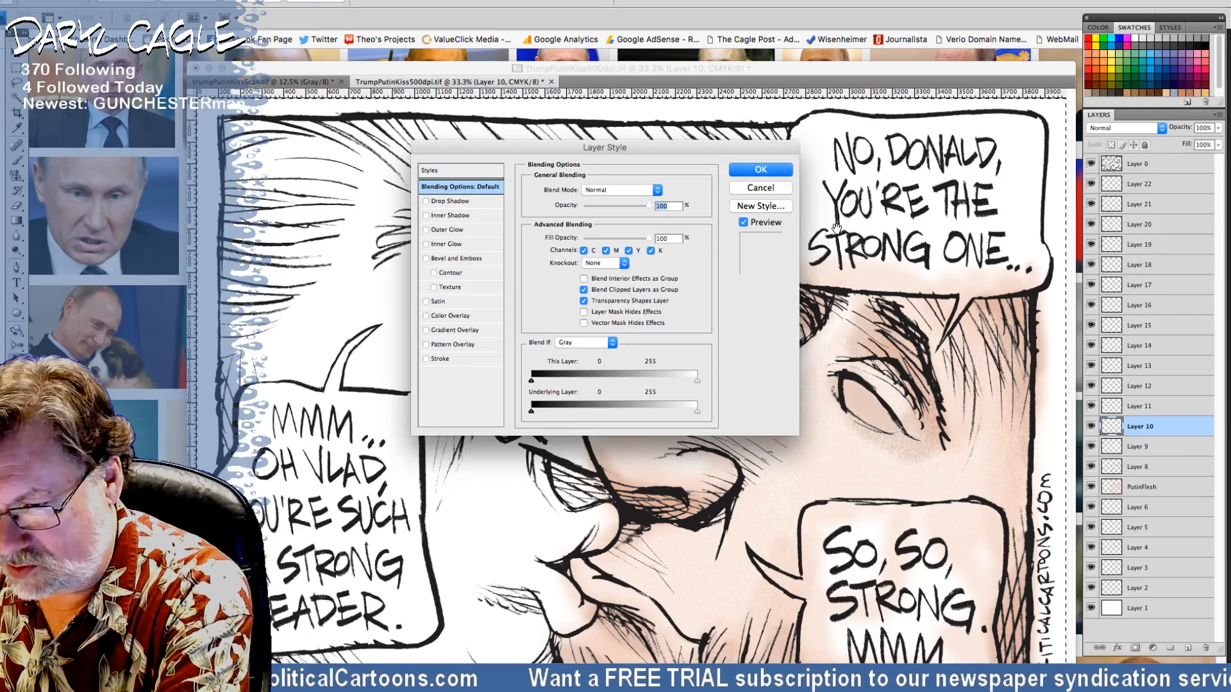
left_click(760, 188)
double_click(1139, 426)
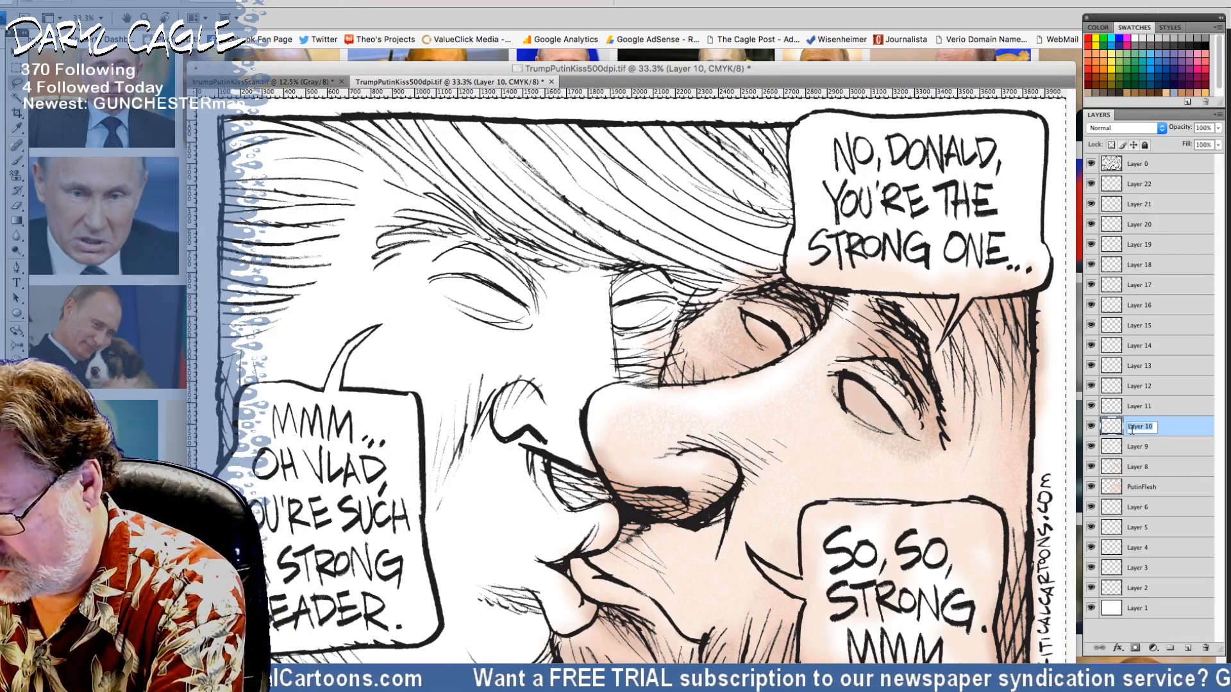
type("Tr")
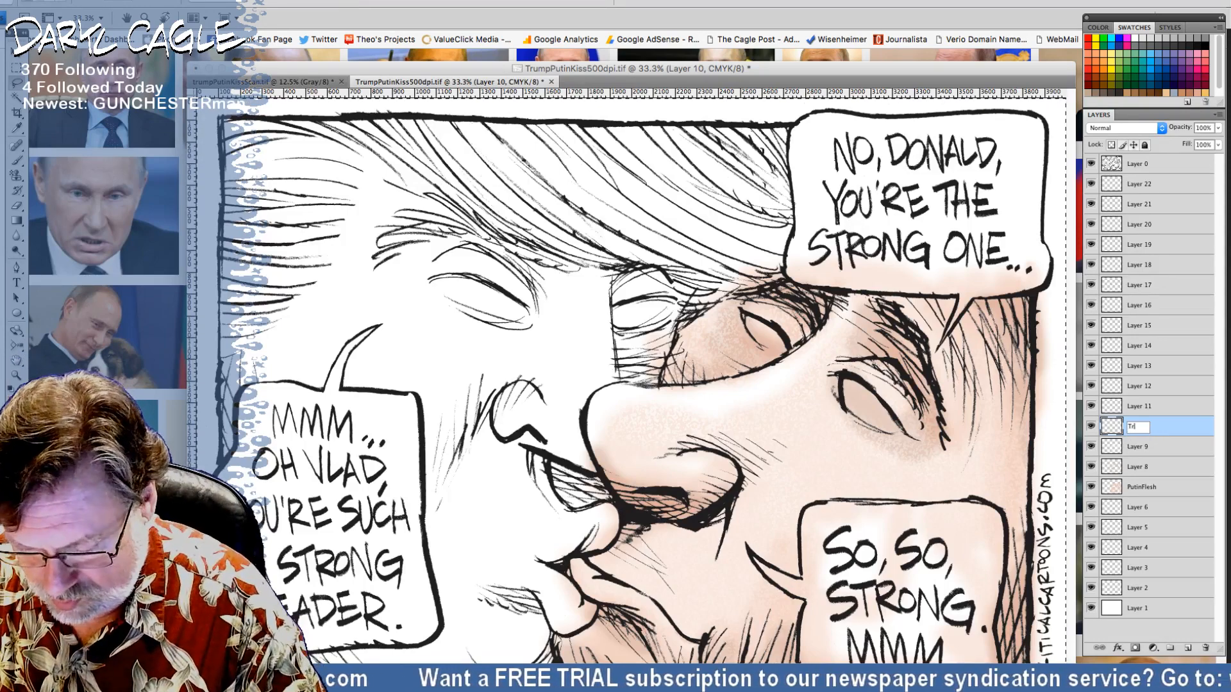
type("umpBas")
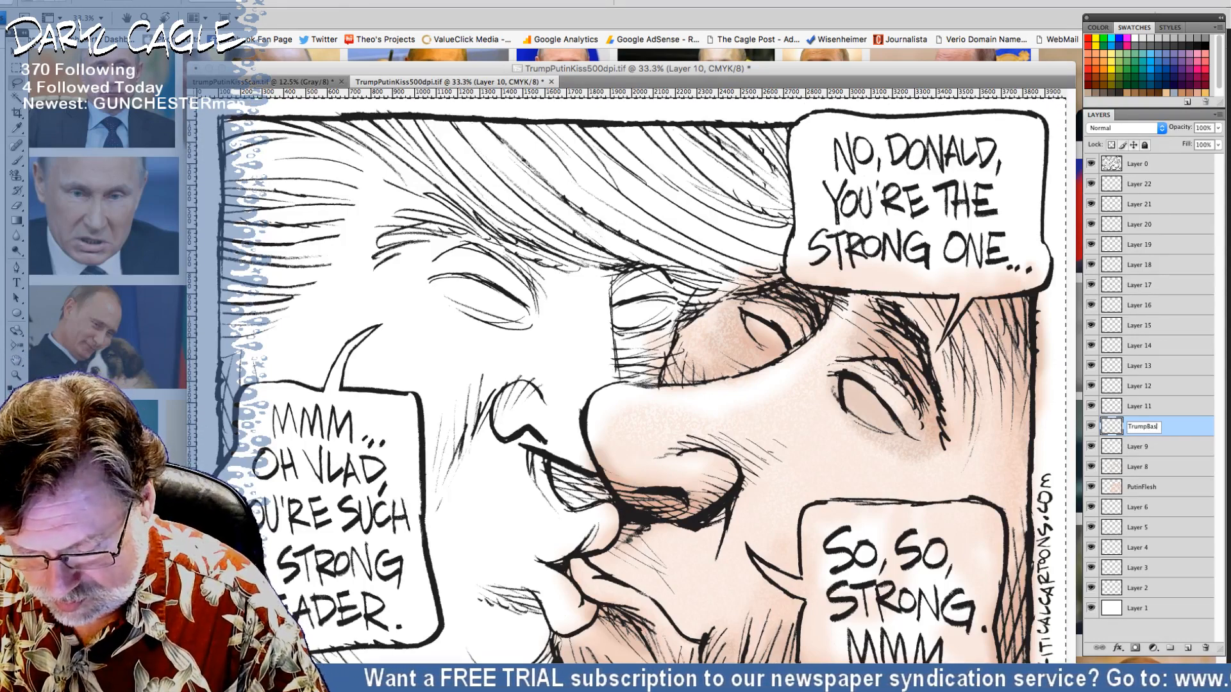
type("eFle")
type("sh")
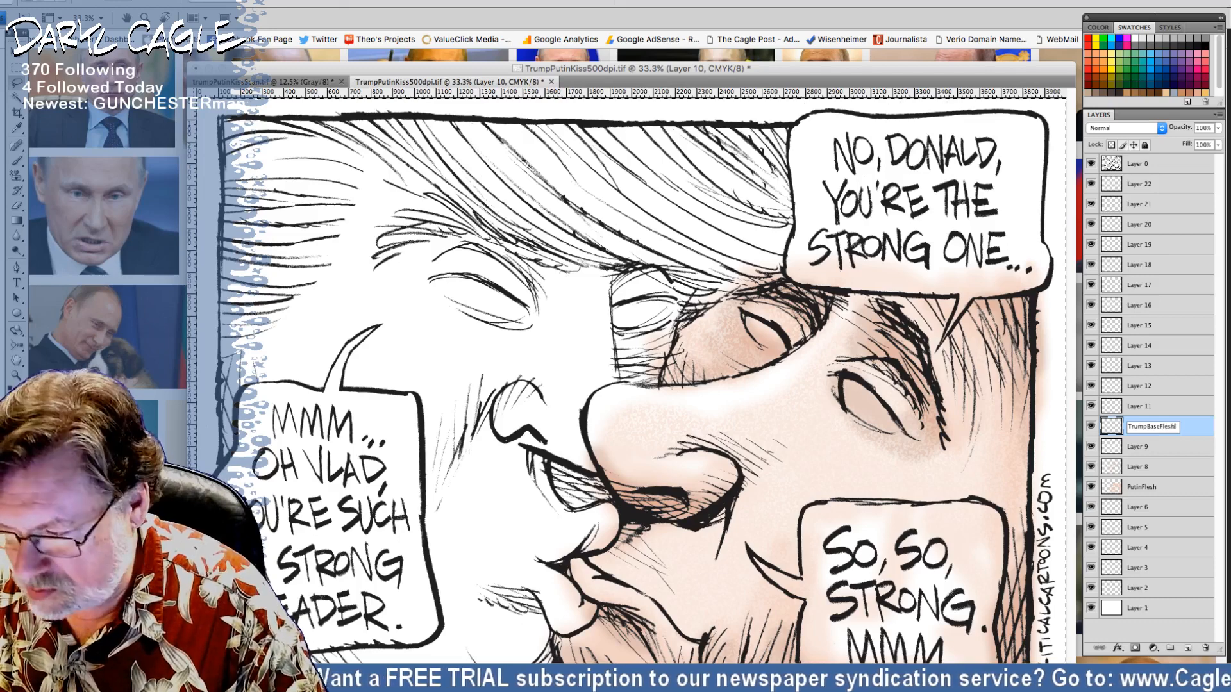
key("Return")
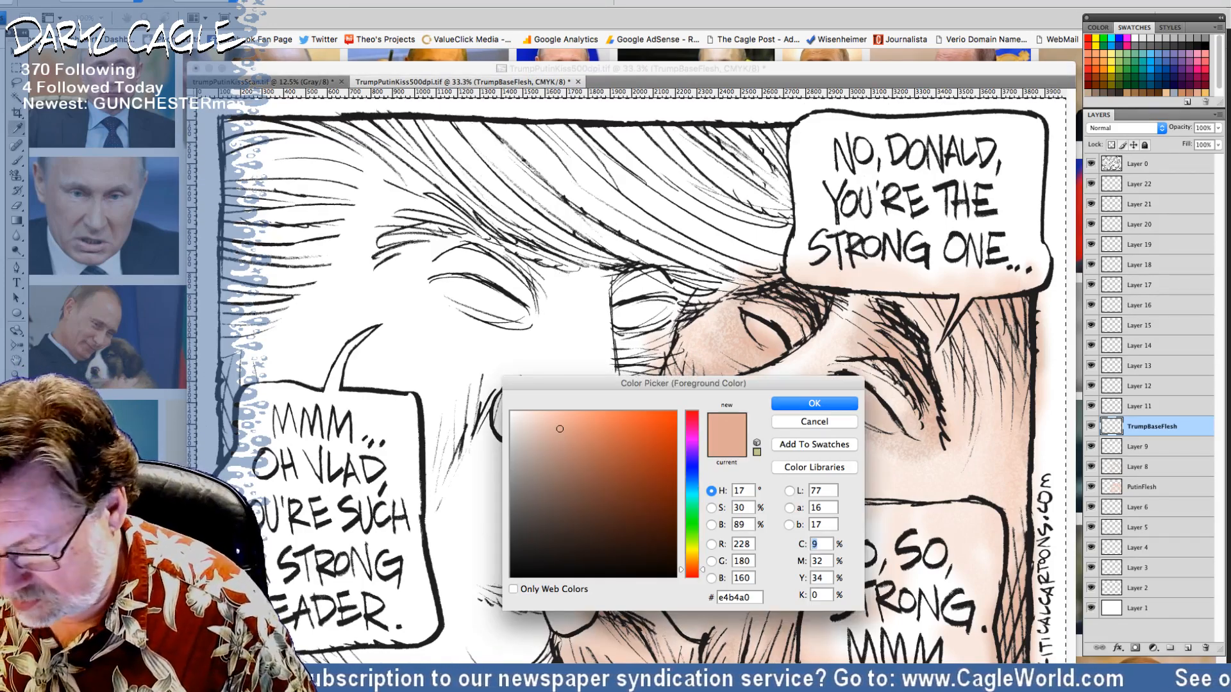
Step: Set the foreground color to a yellowish flesh tone of C 0, M 20, Y 50, K 0
type("0")
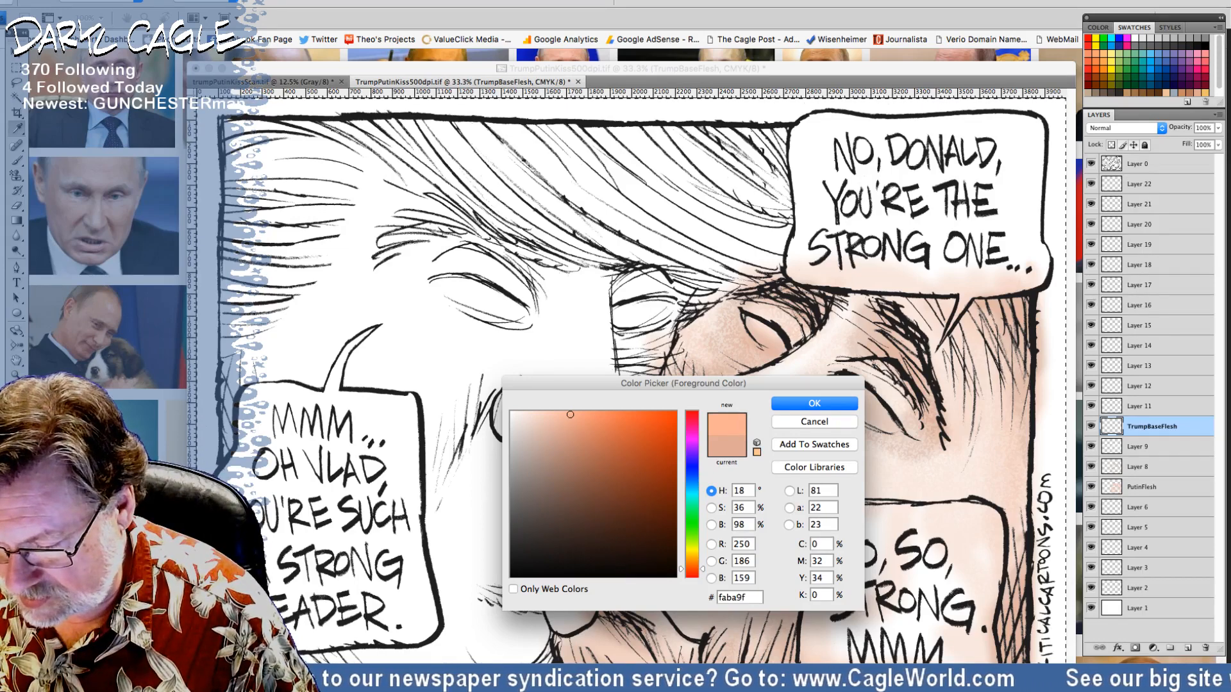
key("Tab")
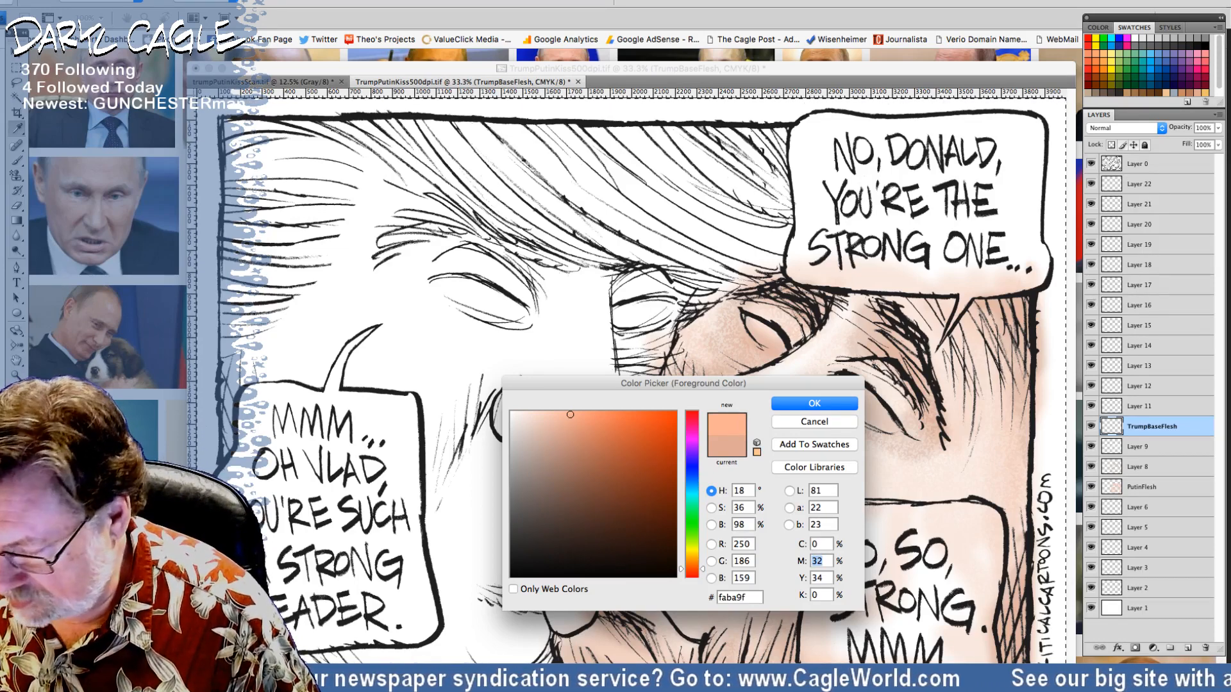
type("50")
key("Tab")
type("80")
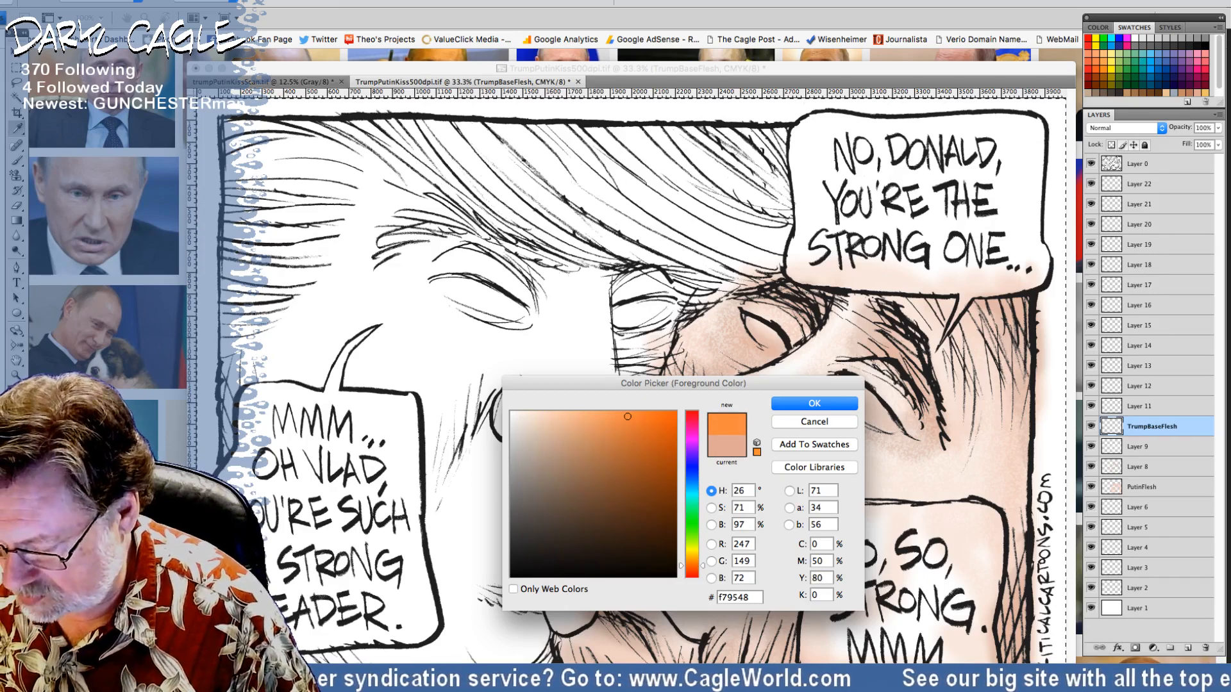
key("BackSpace")
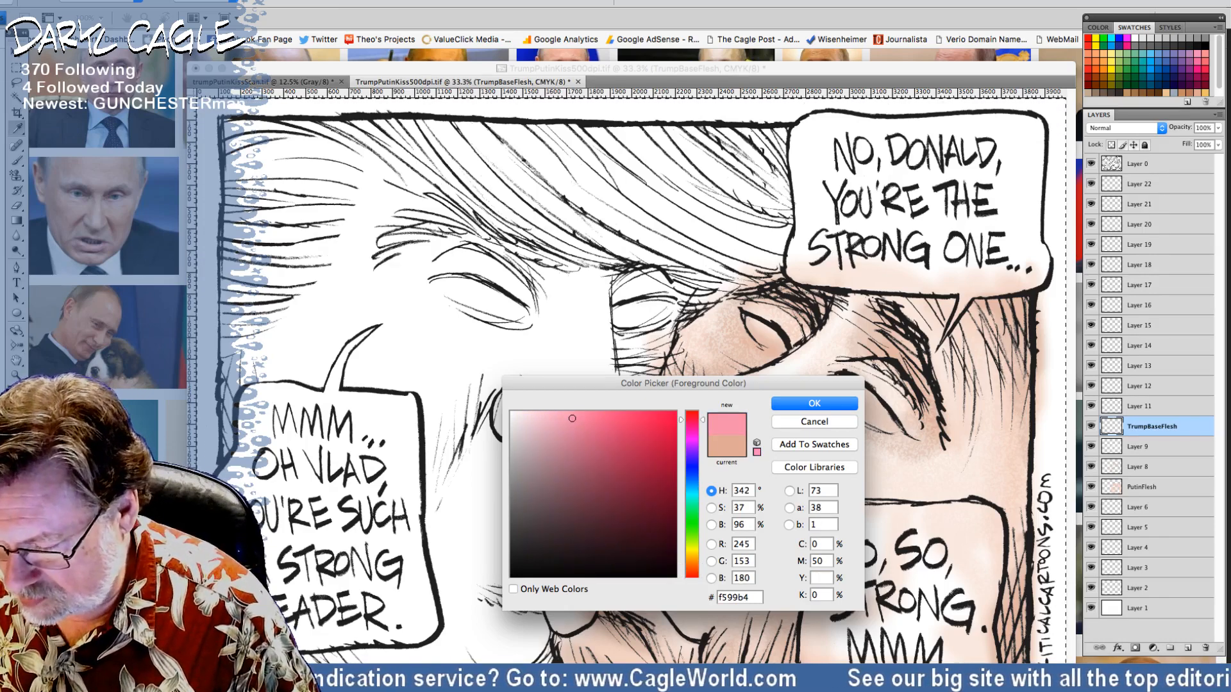
type("50")
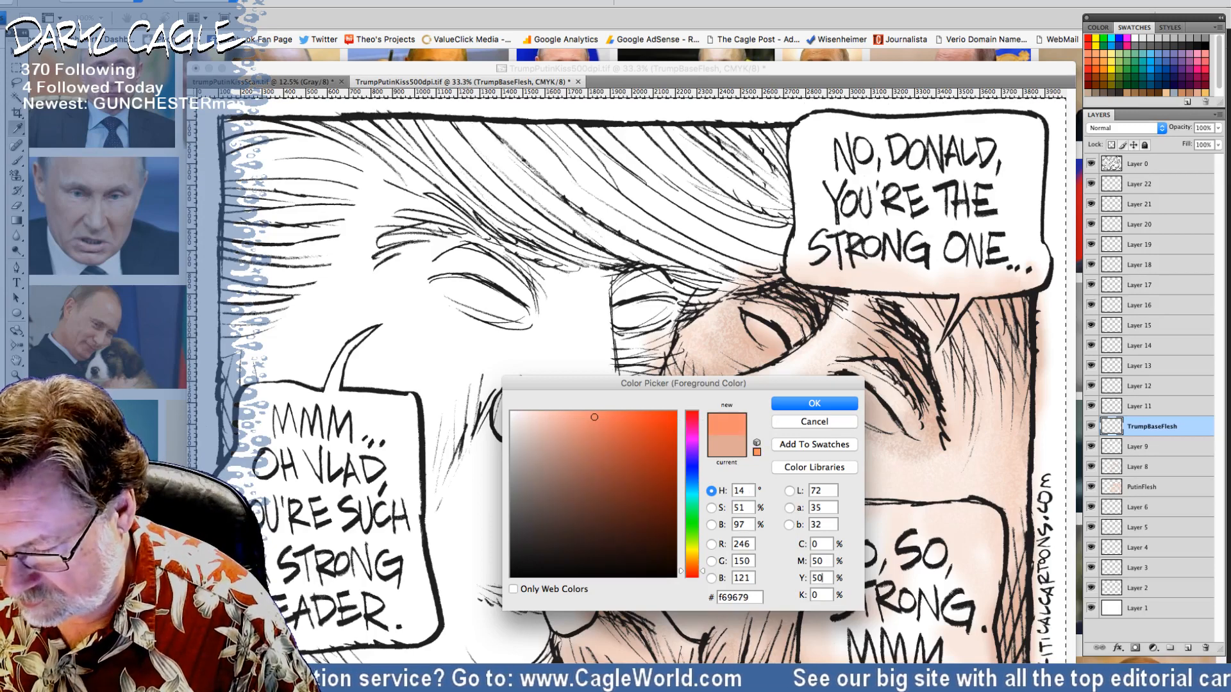
key("shift+Tab")
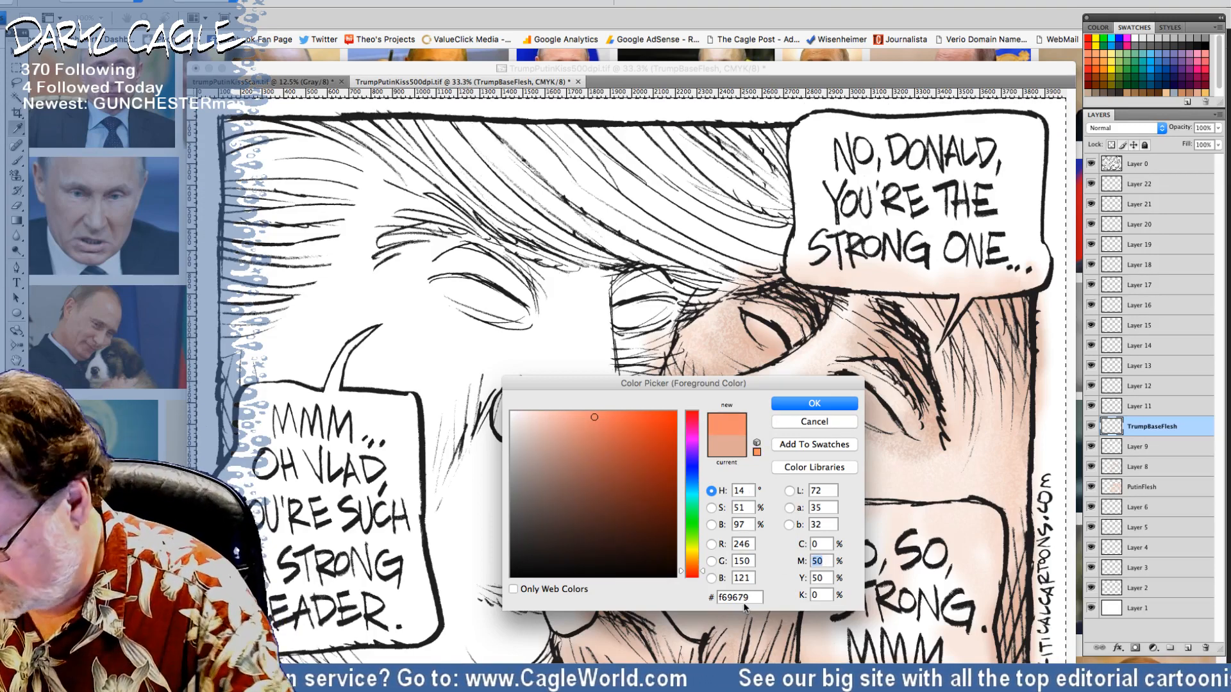
type("30")
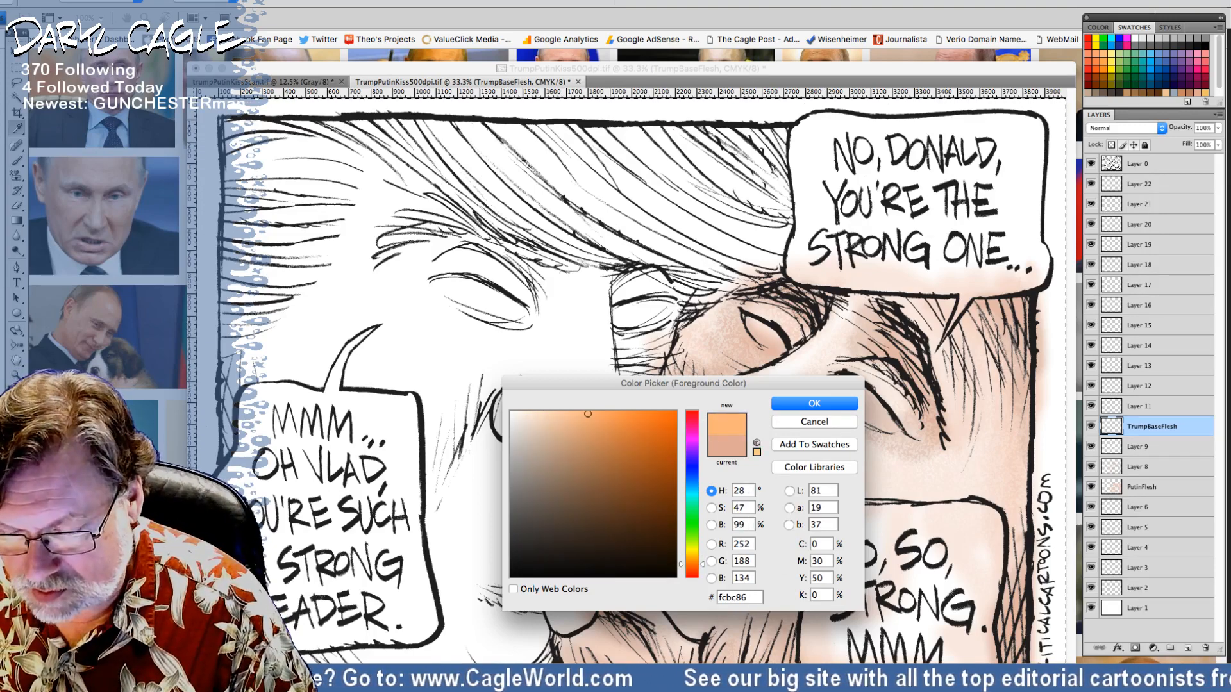
double_click(825, 562)
type("20")
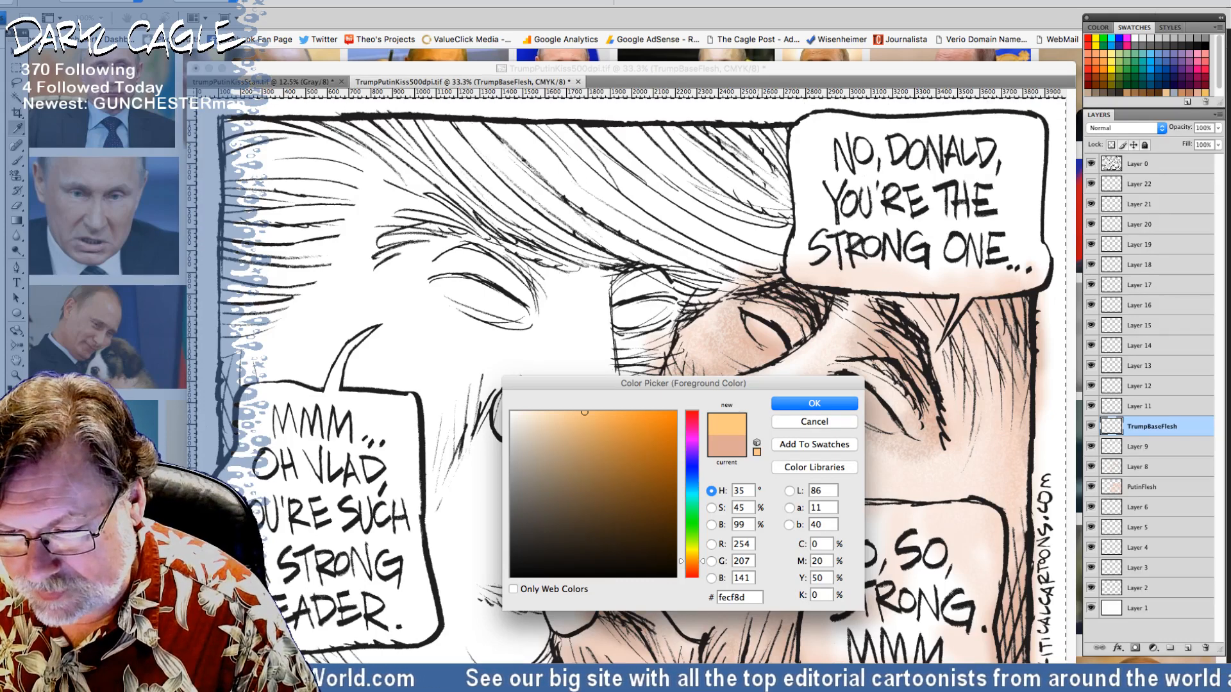
key("Return")
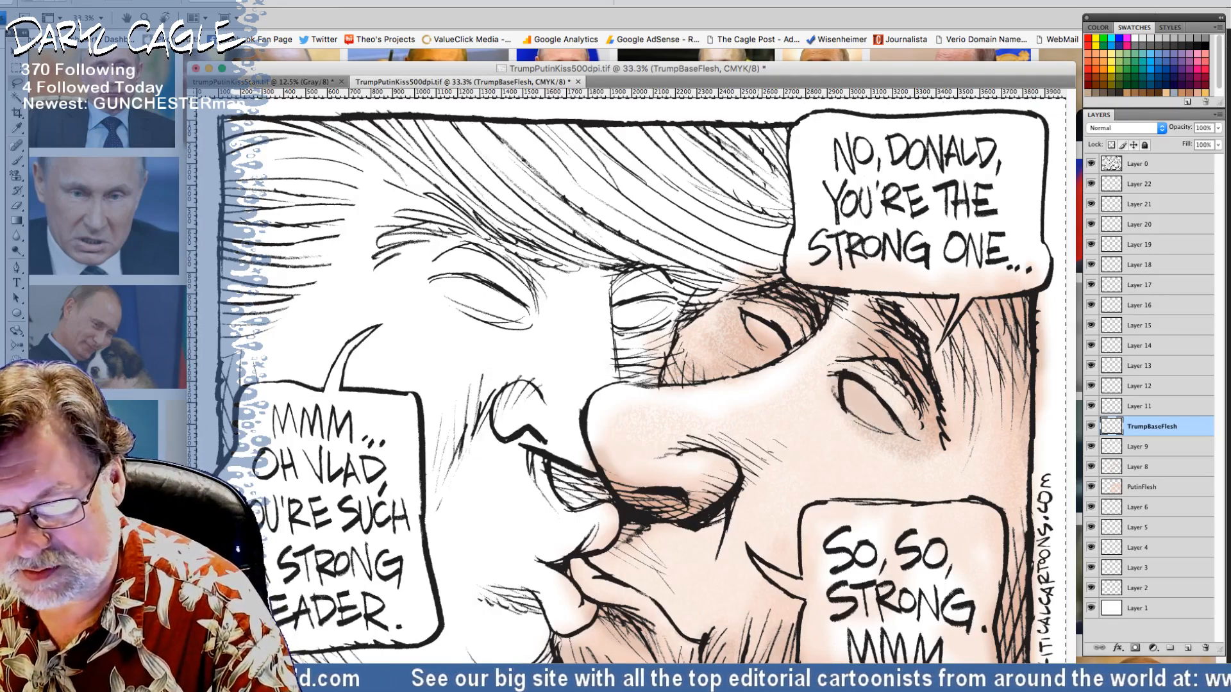
Step: Choose the Brush tool and adjust its opacity setting
left_click(21, 164)
left_click(241, 2)
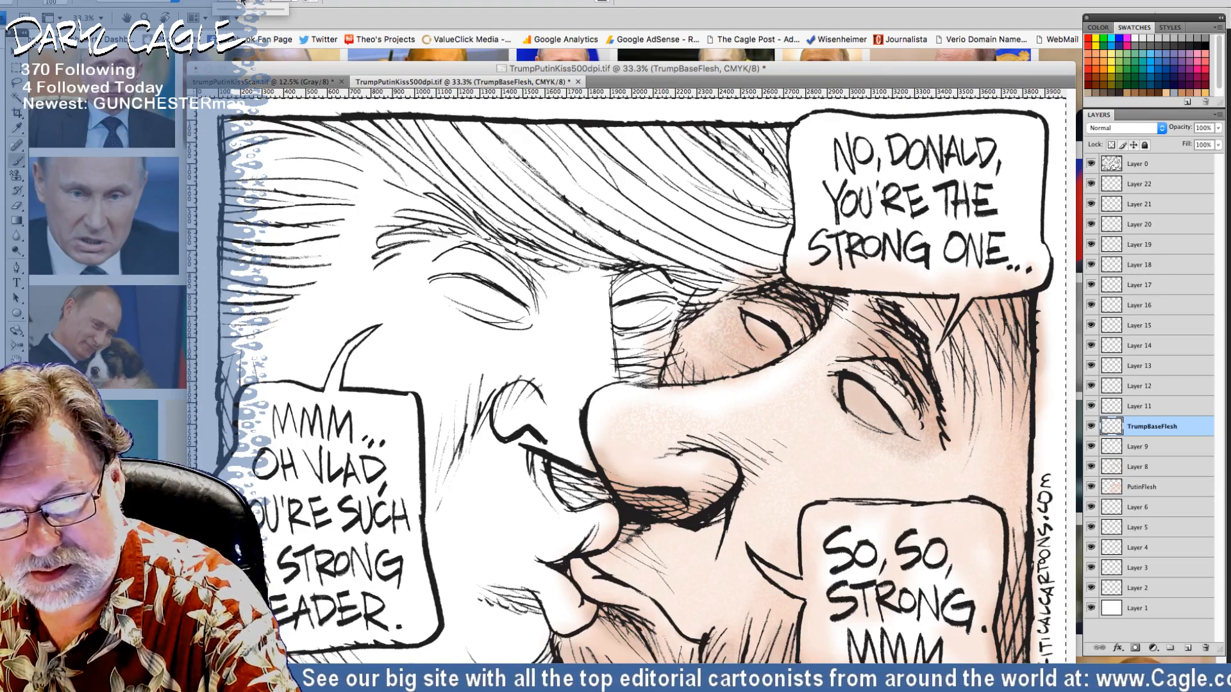
left_click(241, 3)
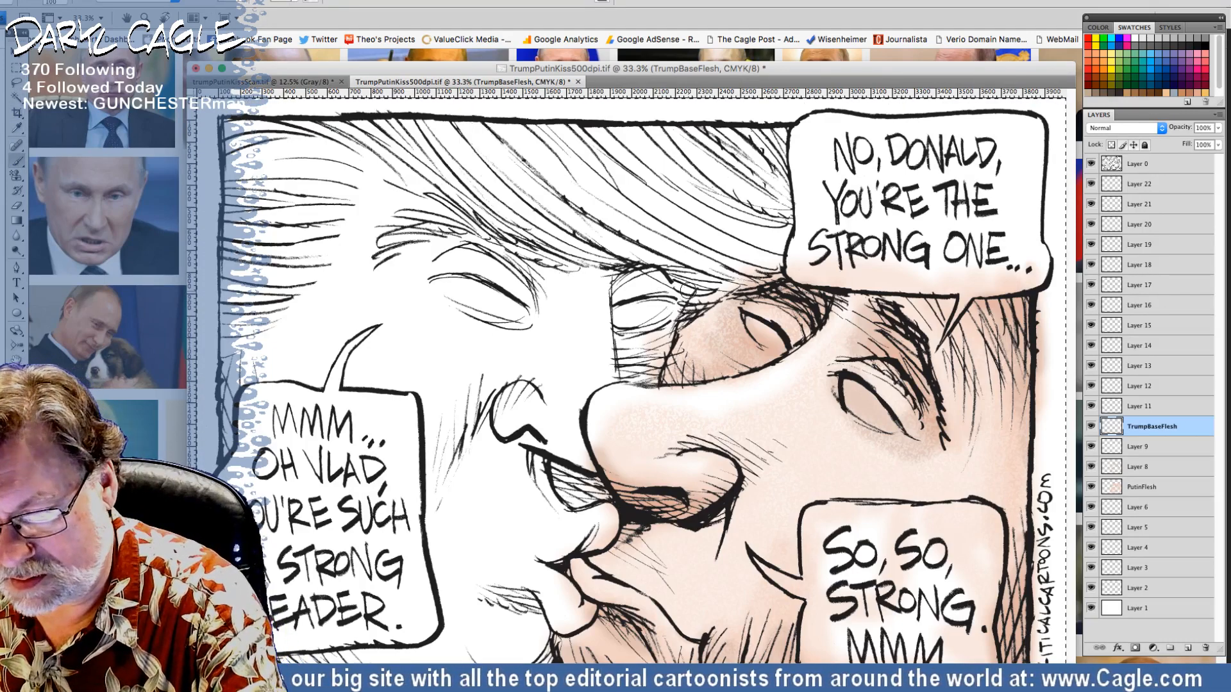
Step: Try to paint the yellowish flesh color along Trump's far eye, nose bridge, lips and chin on the TrumpBaseFlesh layer
mouse_move(688, 287)
left_mouse_down()
mouse_move(656, 359)
mouse_move(650, 344)
mouse_move(631, 366)
mouse_move(658, 312)
mouse_move(615, 336)
mouse_move(607, 314)
mouse_move(590, 327)
mouse_move(603, 376)
mouse_move(646, 375)
mouse_move(599, 371)
mouse_move(574, 411)
mouse_move(600, 496)
mouse_move(581, 502)
mouse_move(579, 483)
mouse_move(604, 515)
mouse_move(583, 518)
mouse_move(552, 562)
mouse_move(561, 504)
mouse_move(544, 541)
mouse_move(550, 609)
mouse_move(555, 595)
mouse_move(564, 608)
mouse_move(560, 625)
mouse_move(531, 614)
mouse_move(530, 653)
left_mouse_up()
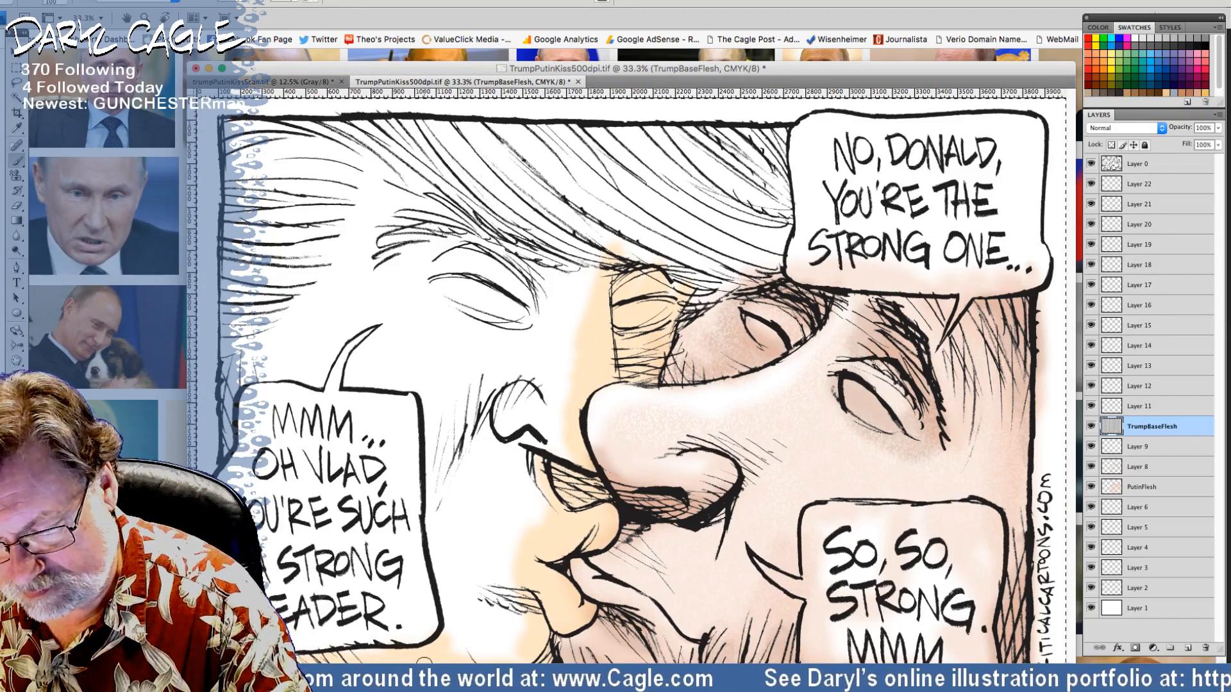
key("ctrl+z")
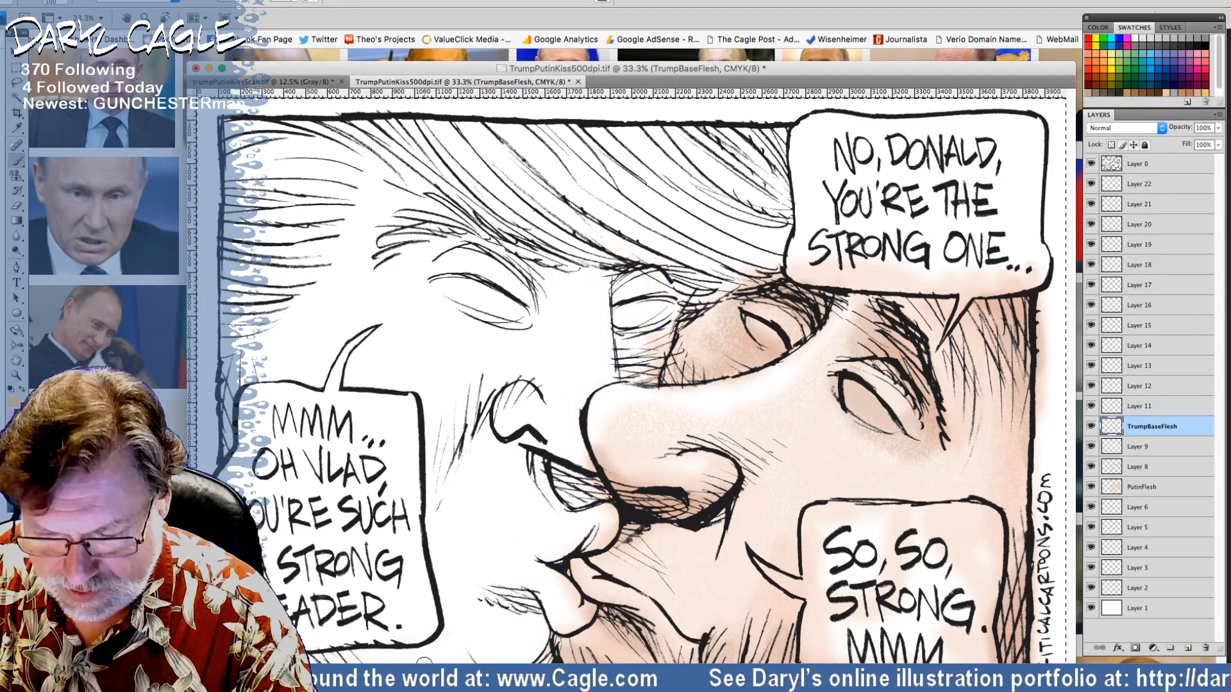
Step: Adjust the brush's tip size and paint strength for coloring Trump's flesh
left_click(59, 2)
left_click_drag(32, 34, 34, 33)
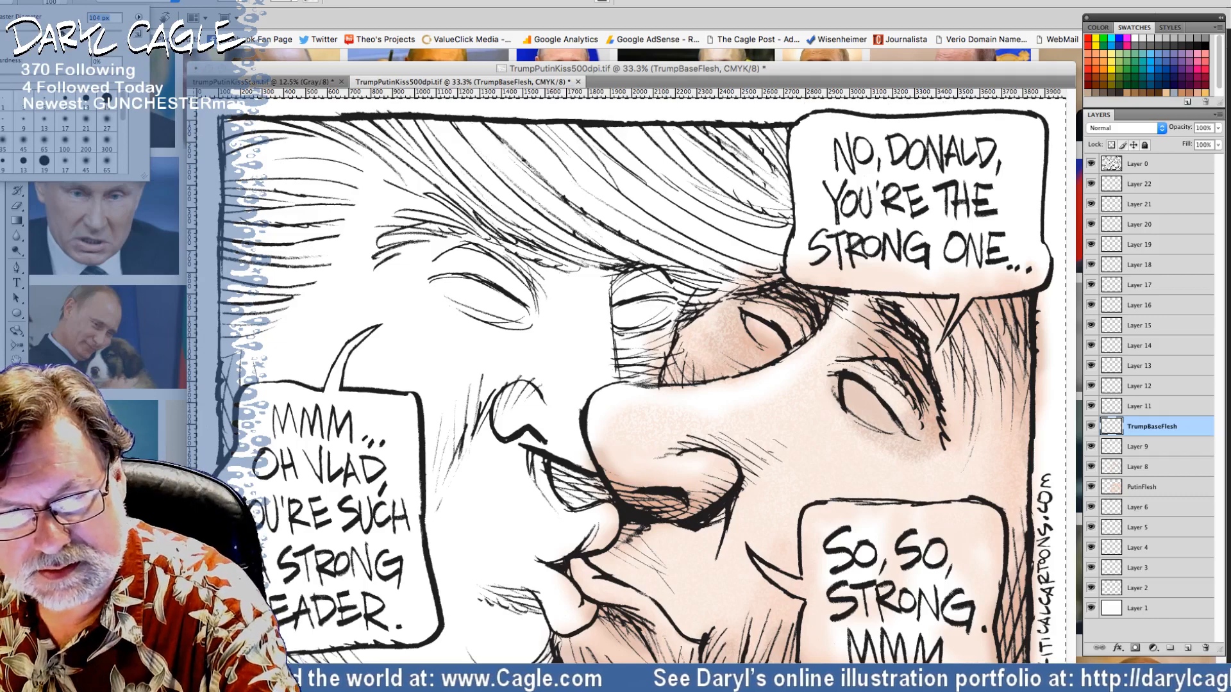
left_click(246, 3)
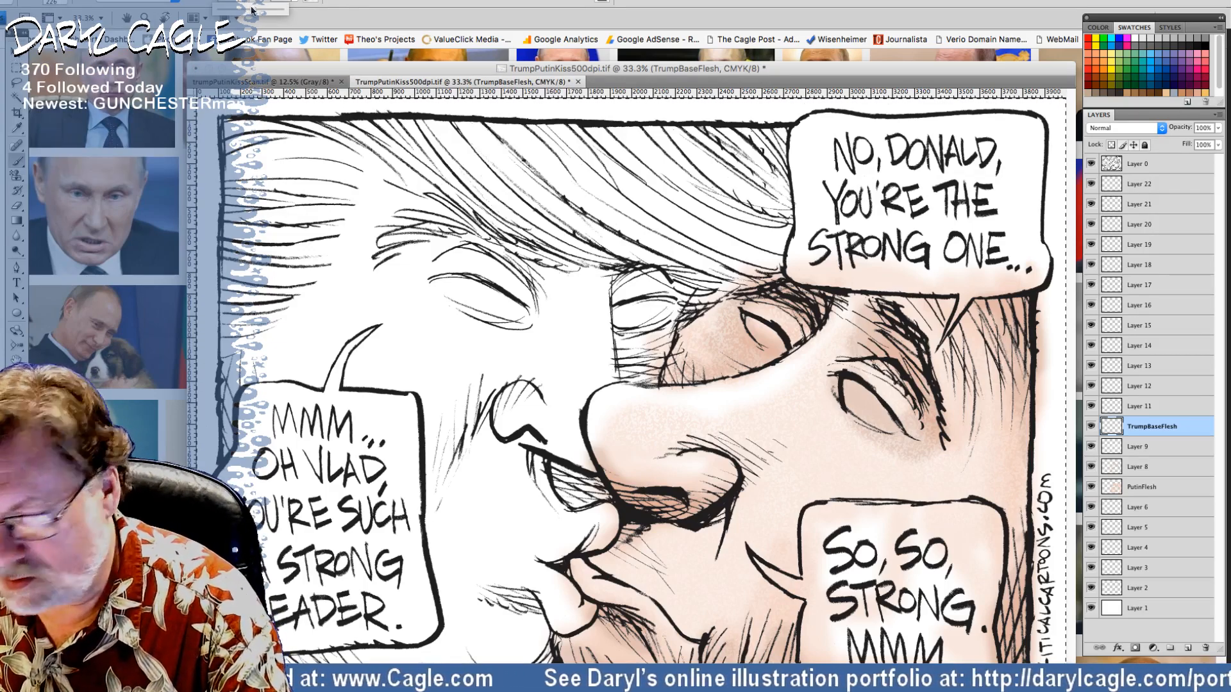
key("v")
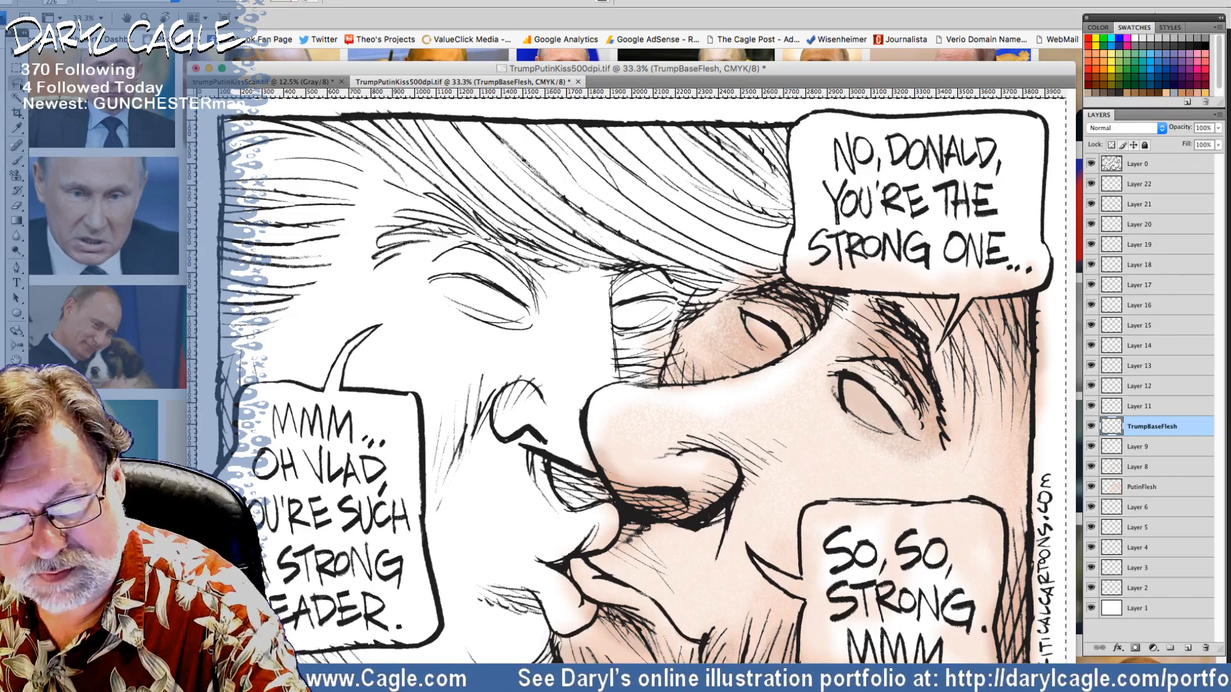
Step: Merge Layer 9 and Layer 8 together, and merge the result down into the PutinFlesh layer
left_click(1132, 448)
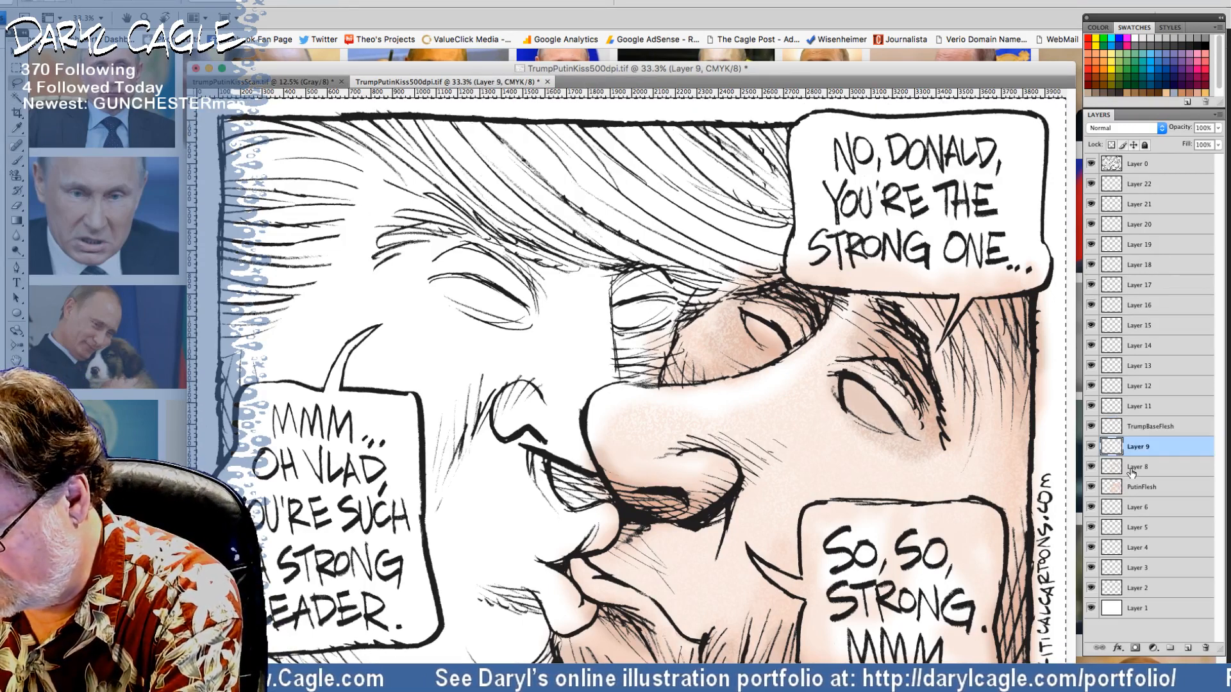
left_click(1132, 469, "shift")
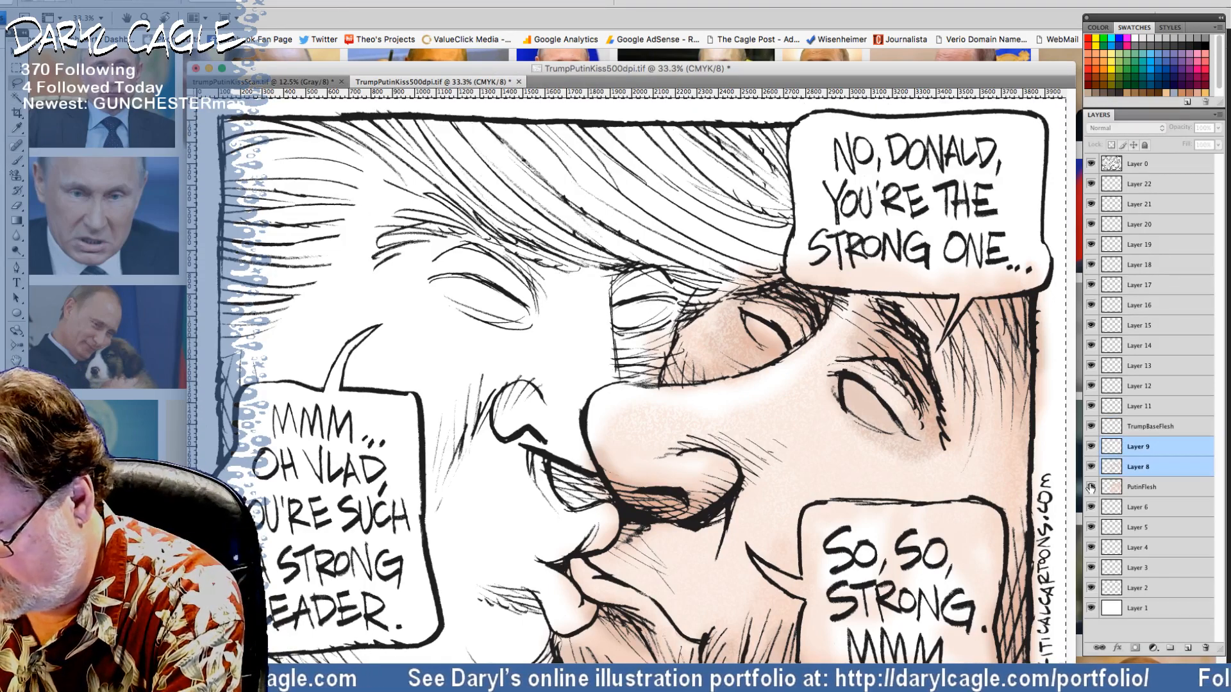
left_click(1217, 118)
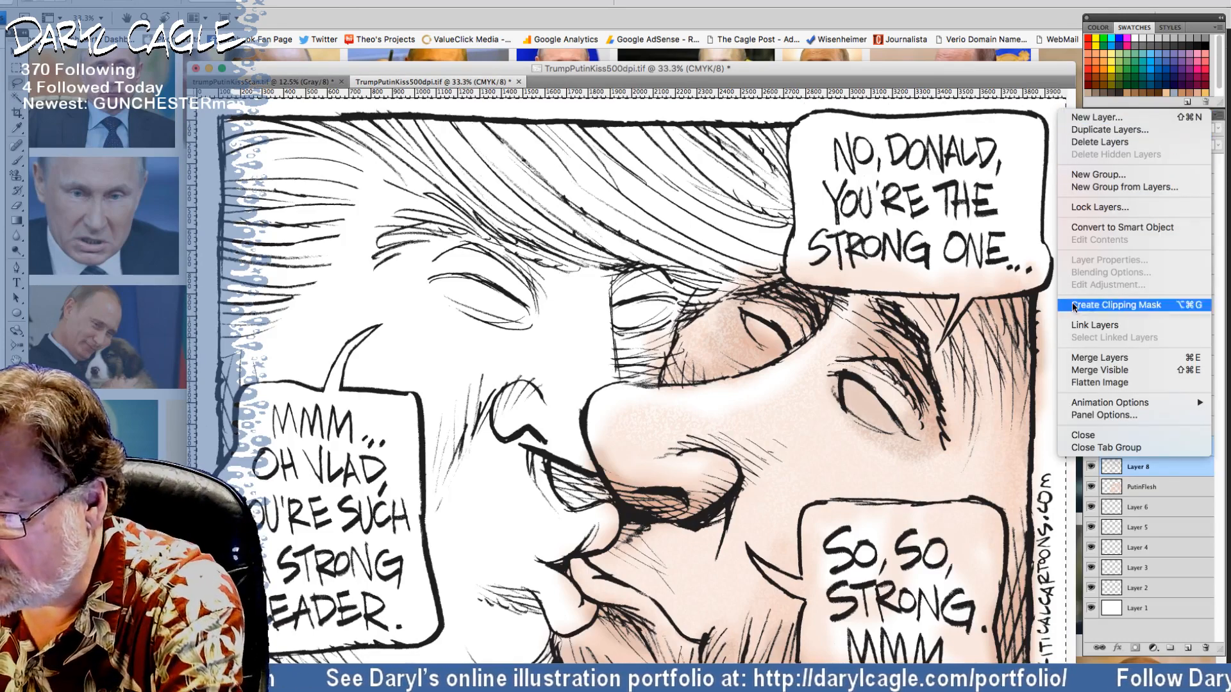
left_click(1076, 363)
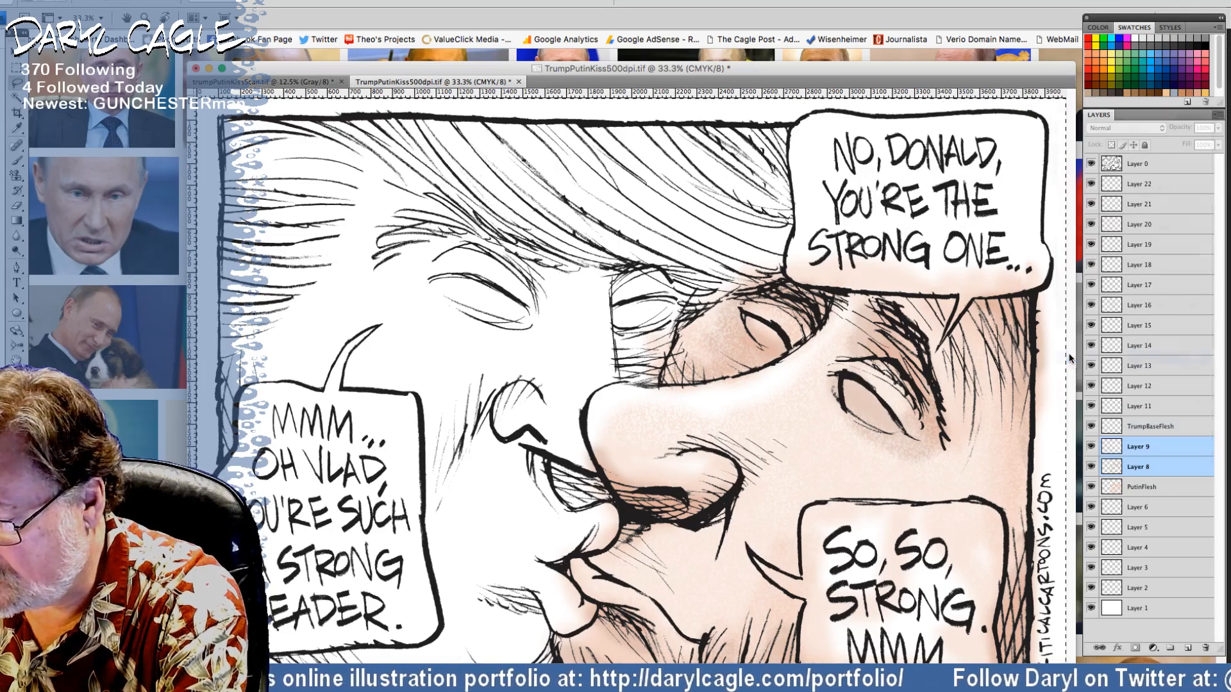
left_click(1221, 118)
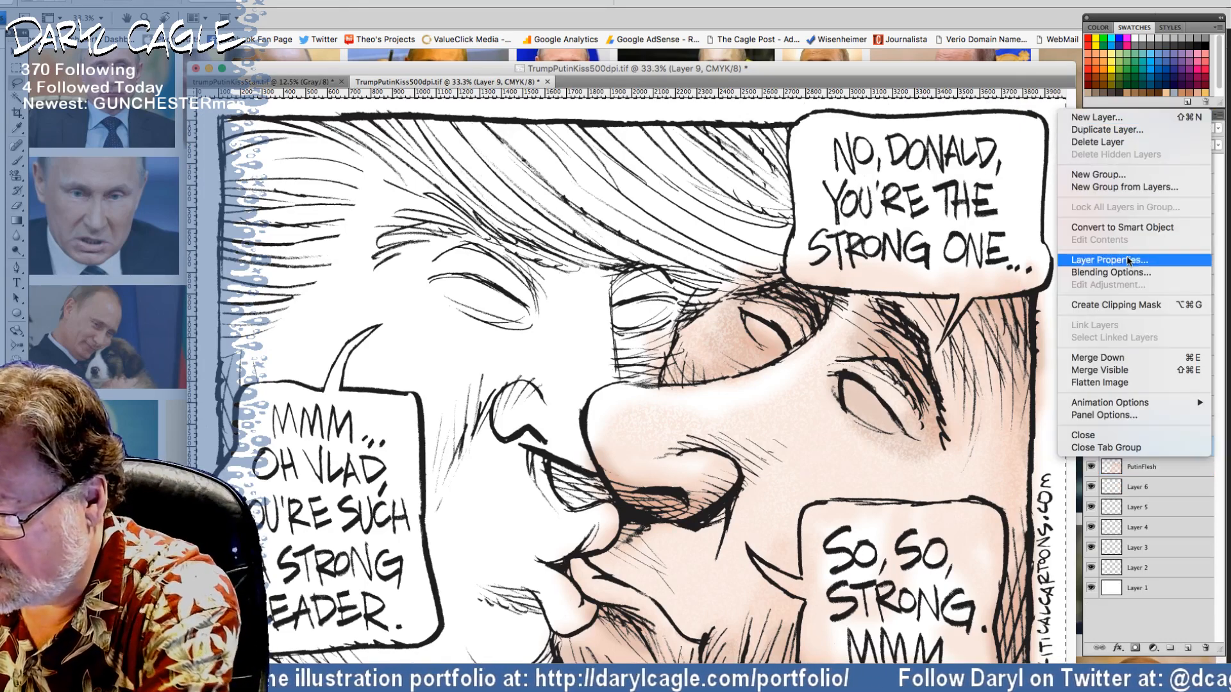
left_click(1076, 358)
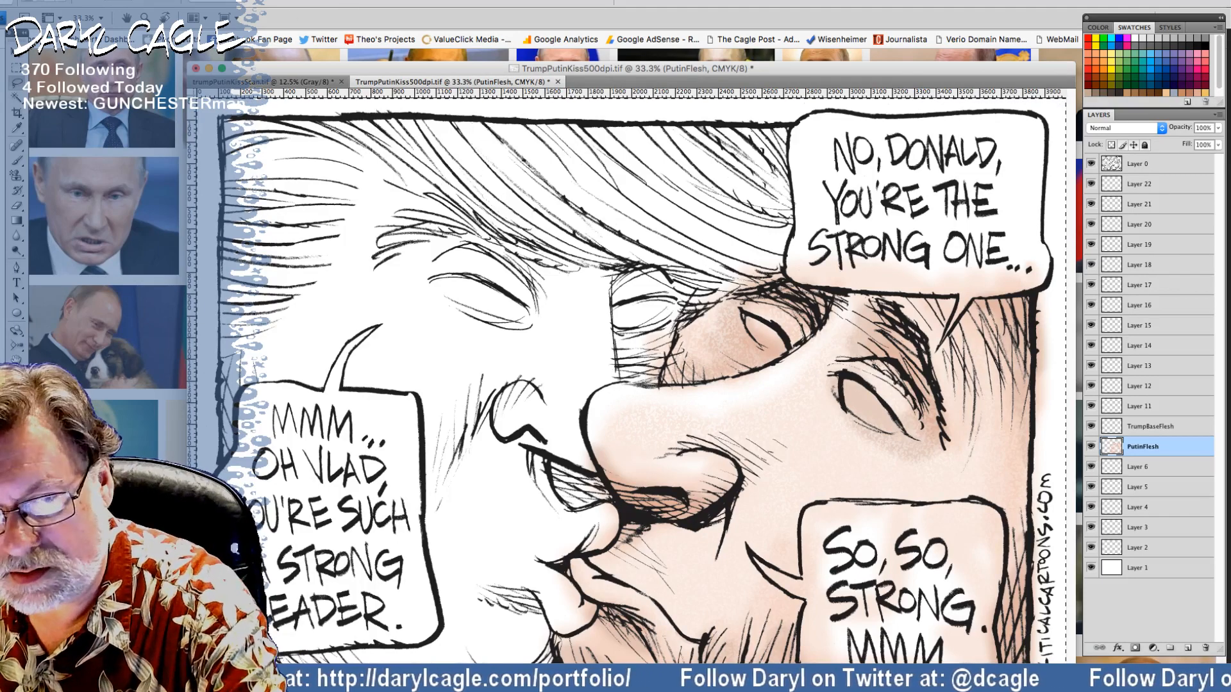
left_click(174, 0)
left_click(219, 7)
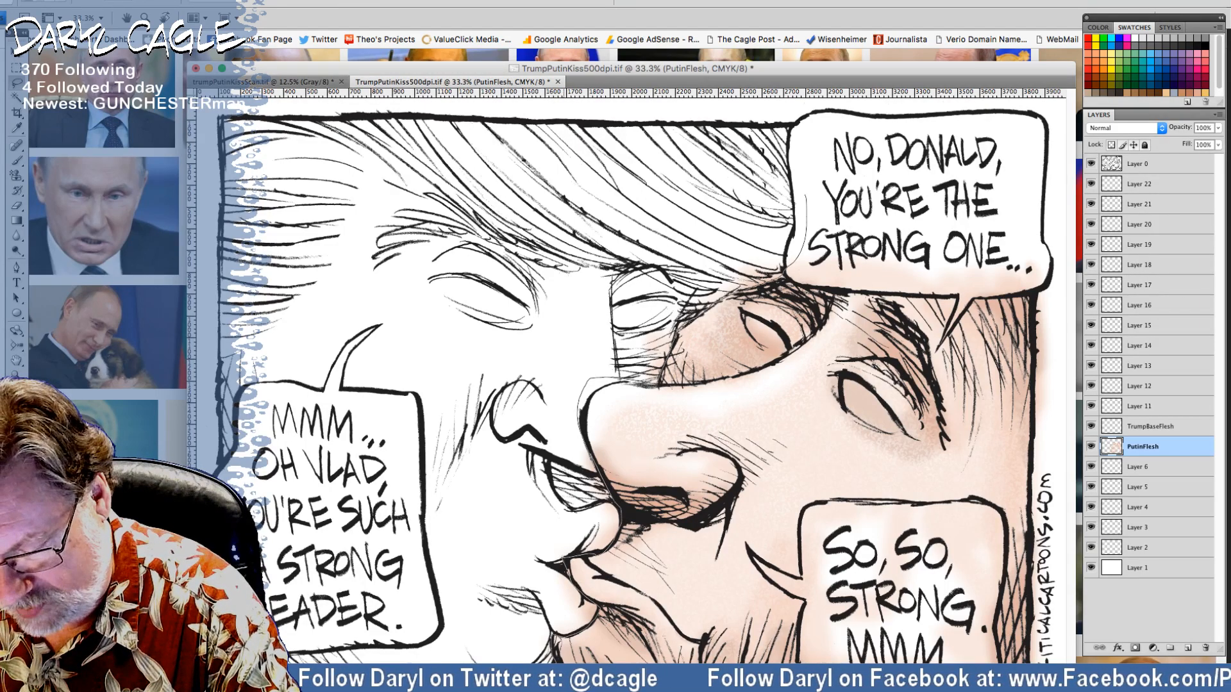
left_click_drag(390, 634, 436, 230)
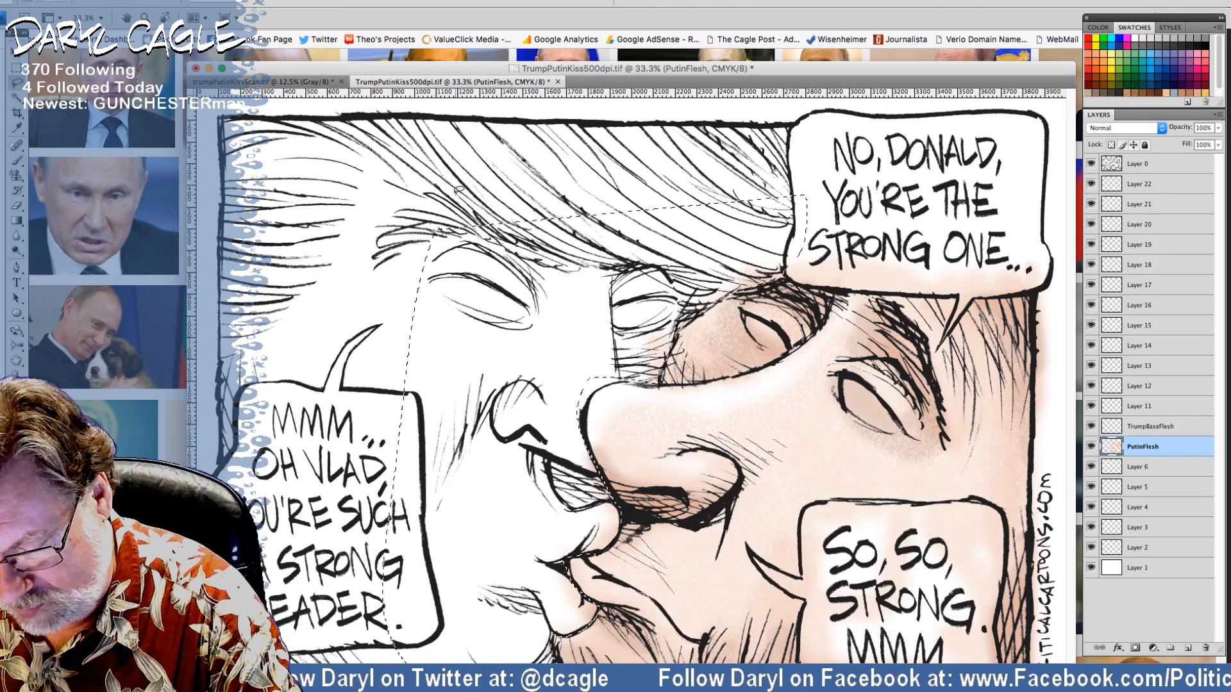
key("super+d")
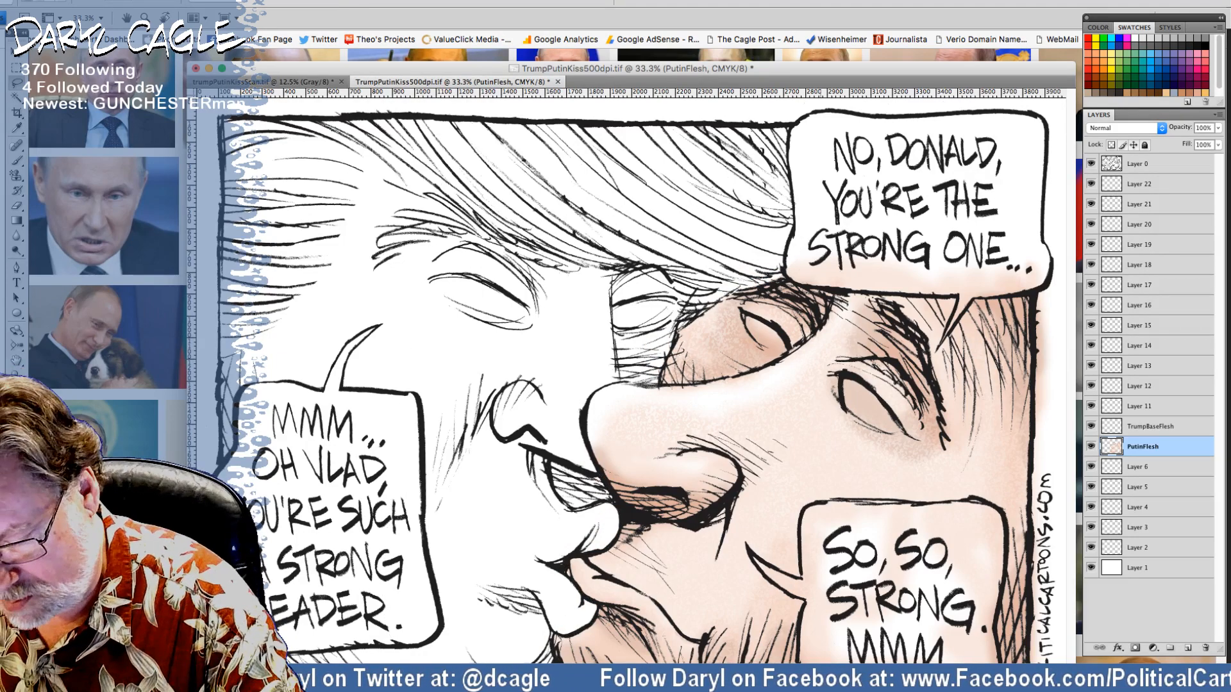
Step: Set the blend mode of the line art on Layer 0 to Multiply
left_click(1134, 165)
left_click(1106, 127)
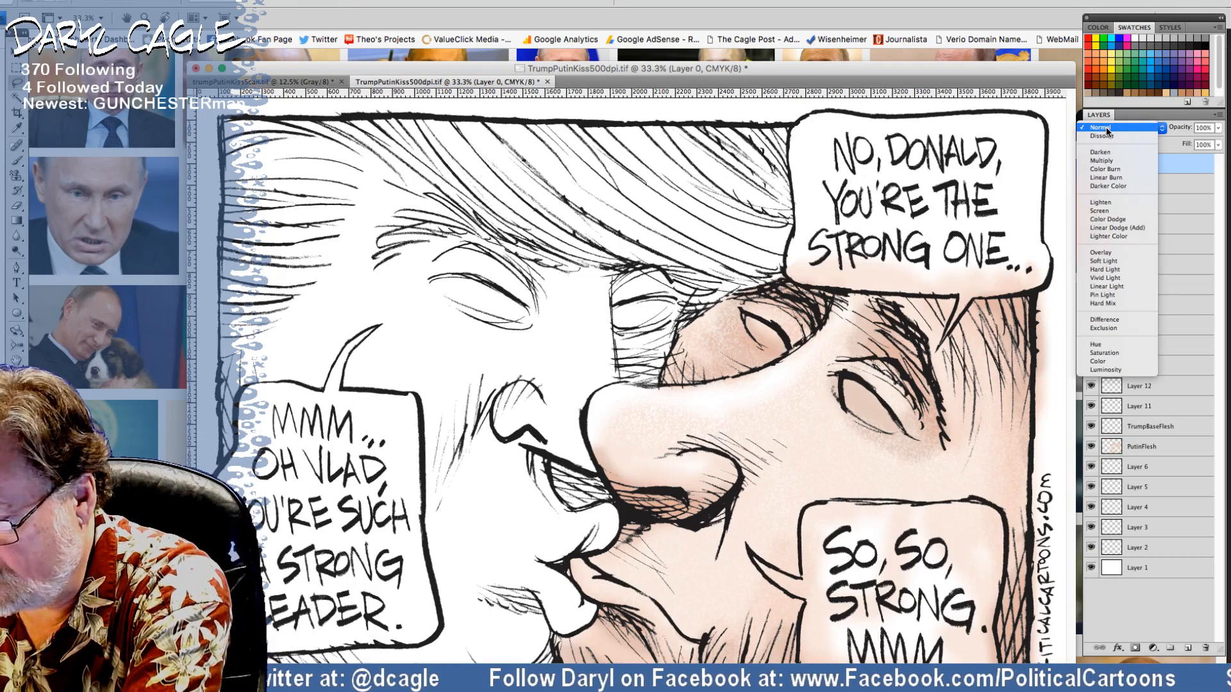
left_click(1102, 160)
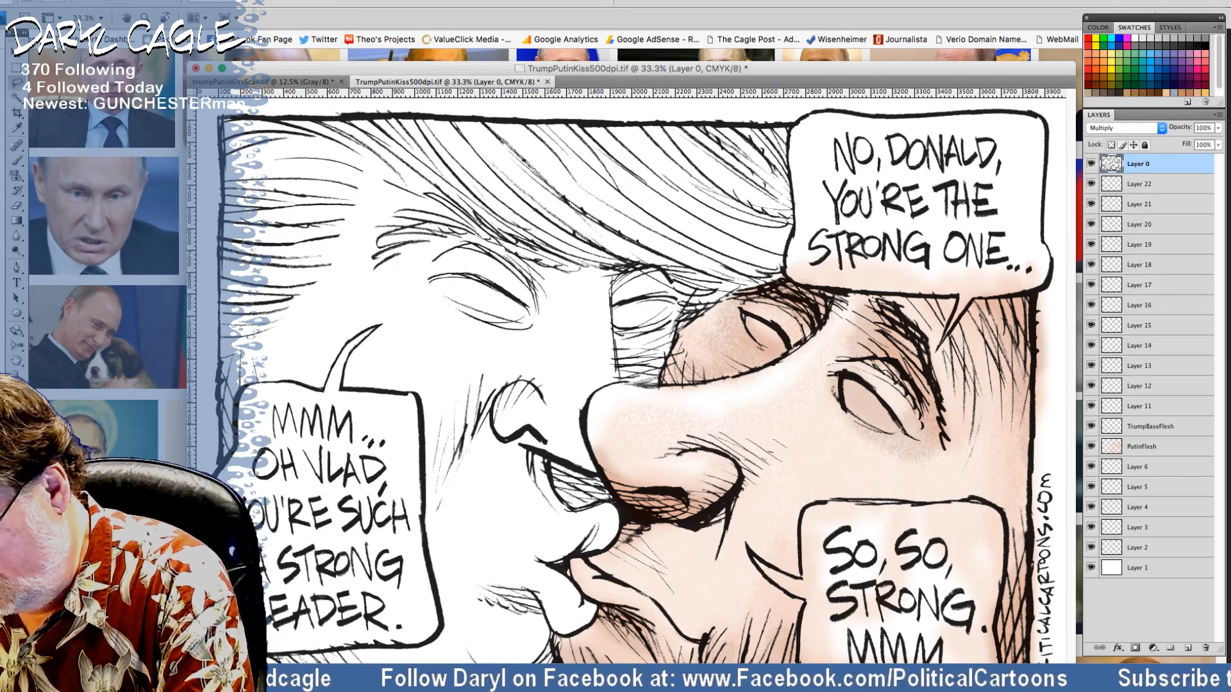
Step: Try to clear the margin outside the cartoon's right border on Layer 0, and undo the deletion
mouse_move(1037, 456)
left_mouse_down()
mouse_move(1035, 601)
mouse_move(1054, 382)
left_mouse_up()
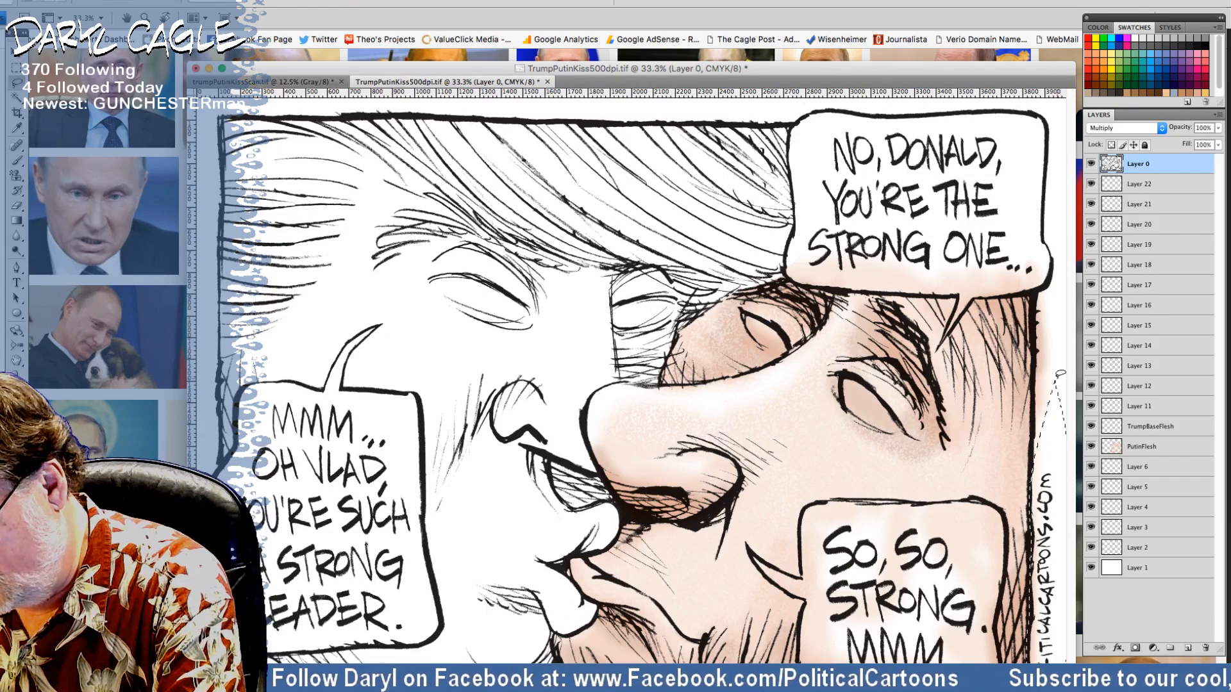
key("Delete")
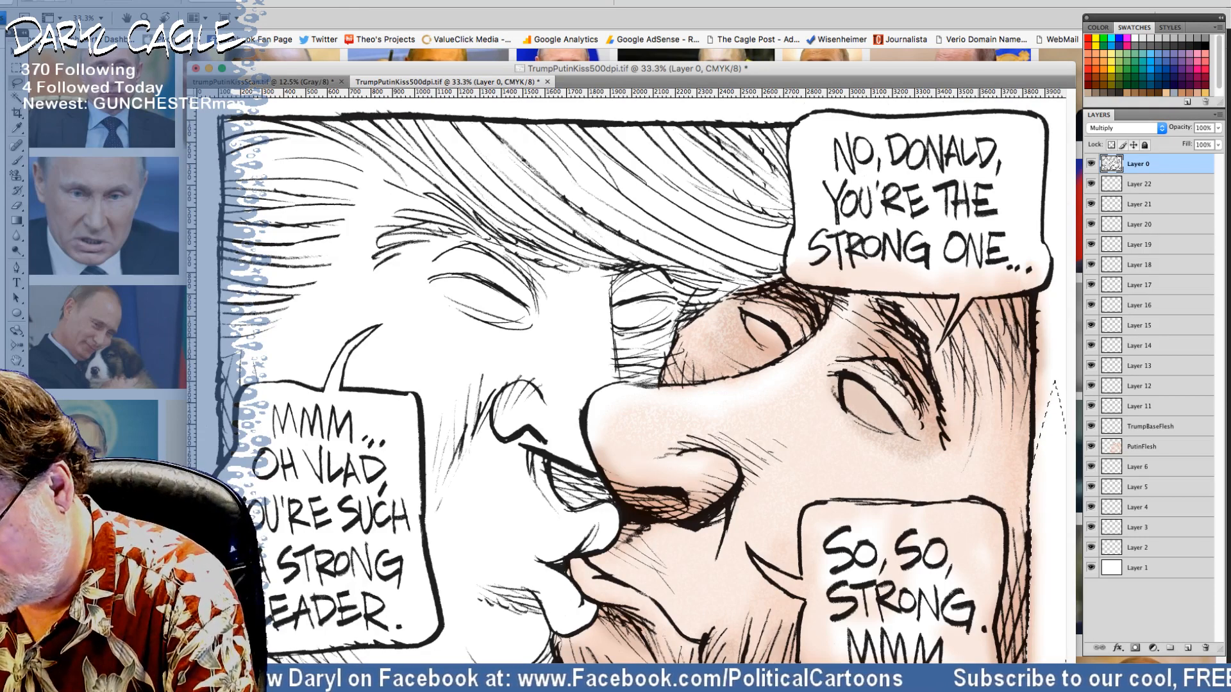
key("ctrl+z")
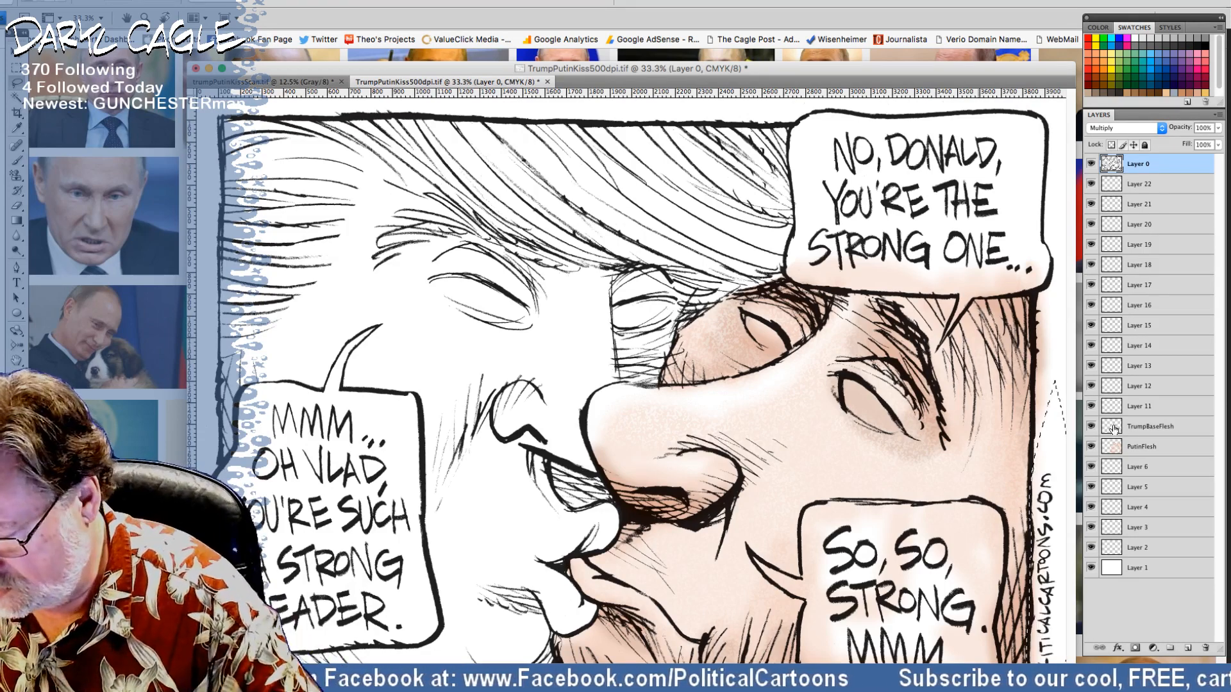
Step: Lasso the margin outside the cartoon's right border on the PutinFlesh layer to remove the spilled flesh color
left_click(1136, 447)
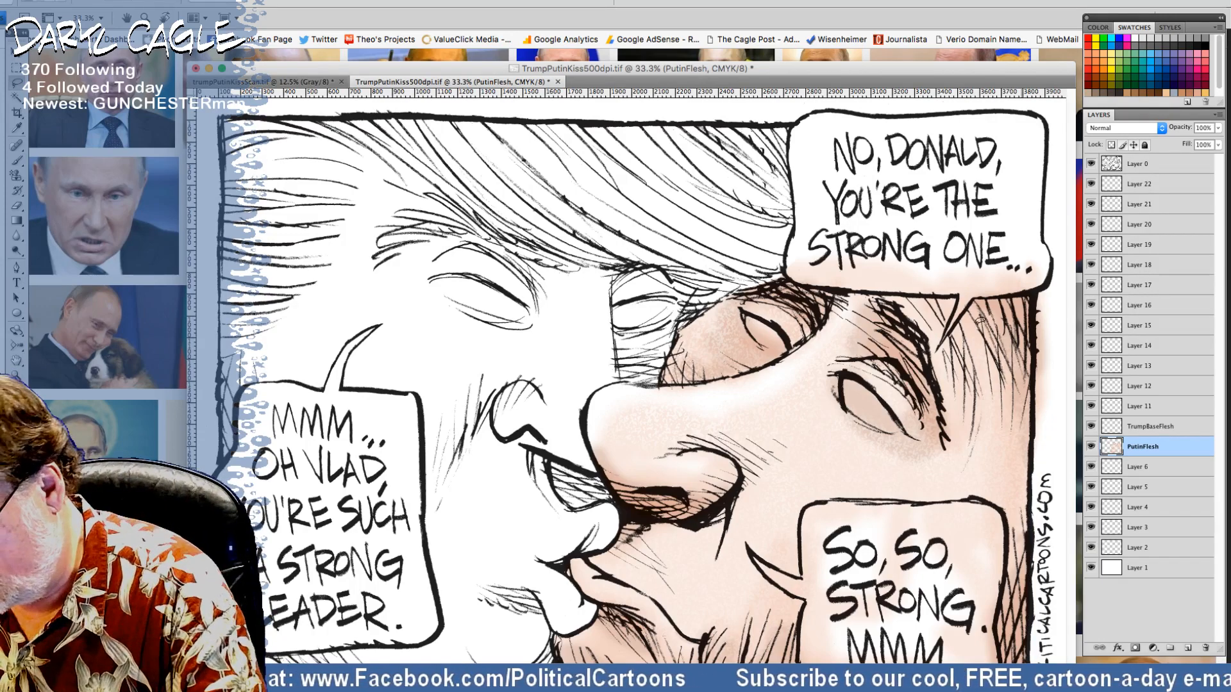
left_click_drag(1033, 255, 1035, 321)
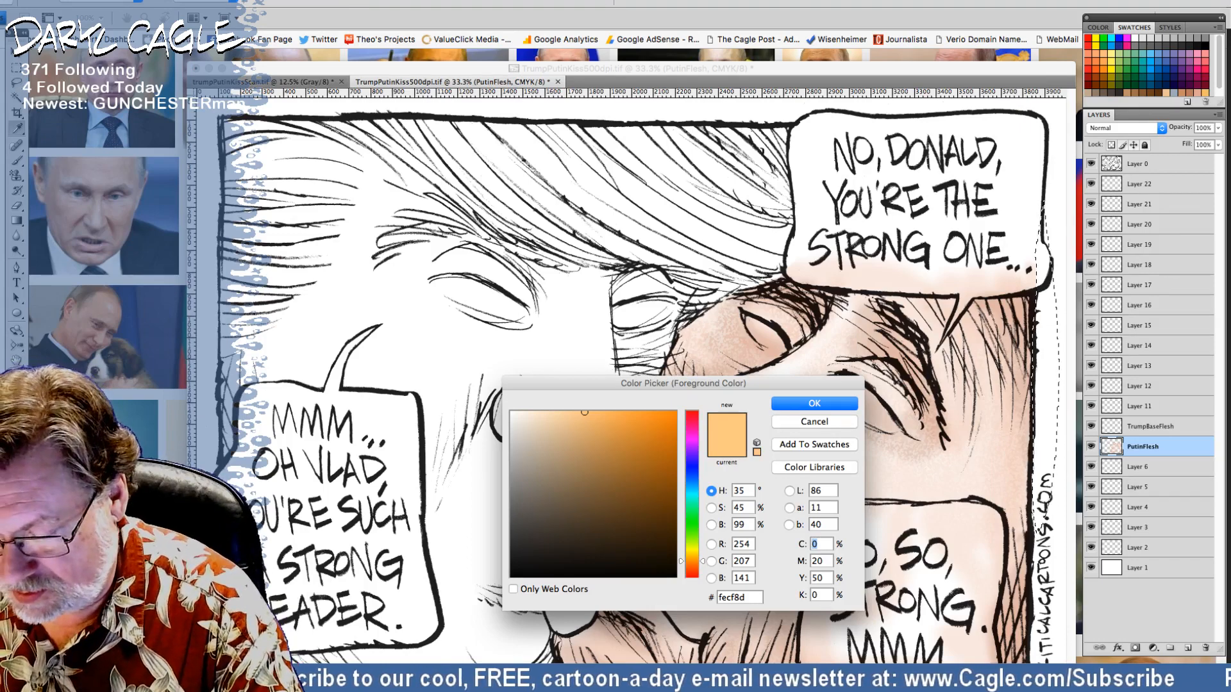
Step: Confirm the foreground color C 0, M 20, Y 50, K 0 and resize the Brush tip for painting Trump's face
key("Return")
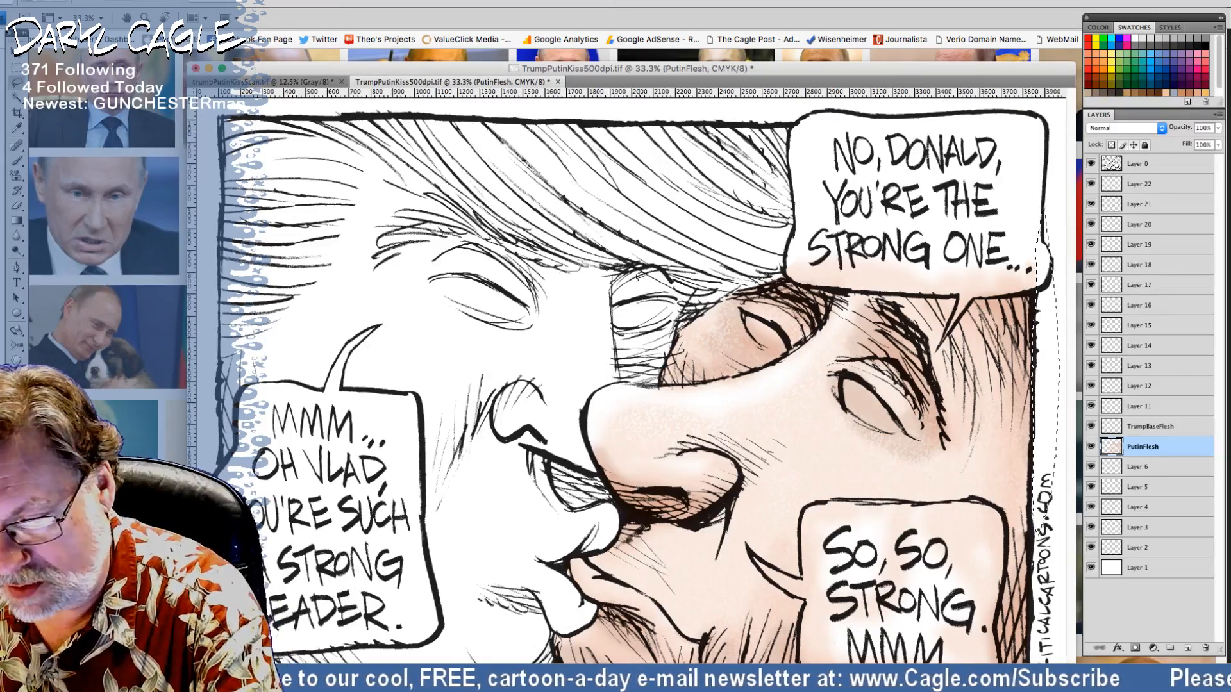
left_click(17, 160)
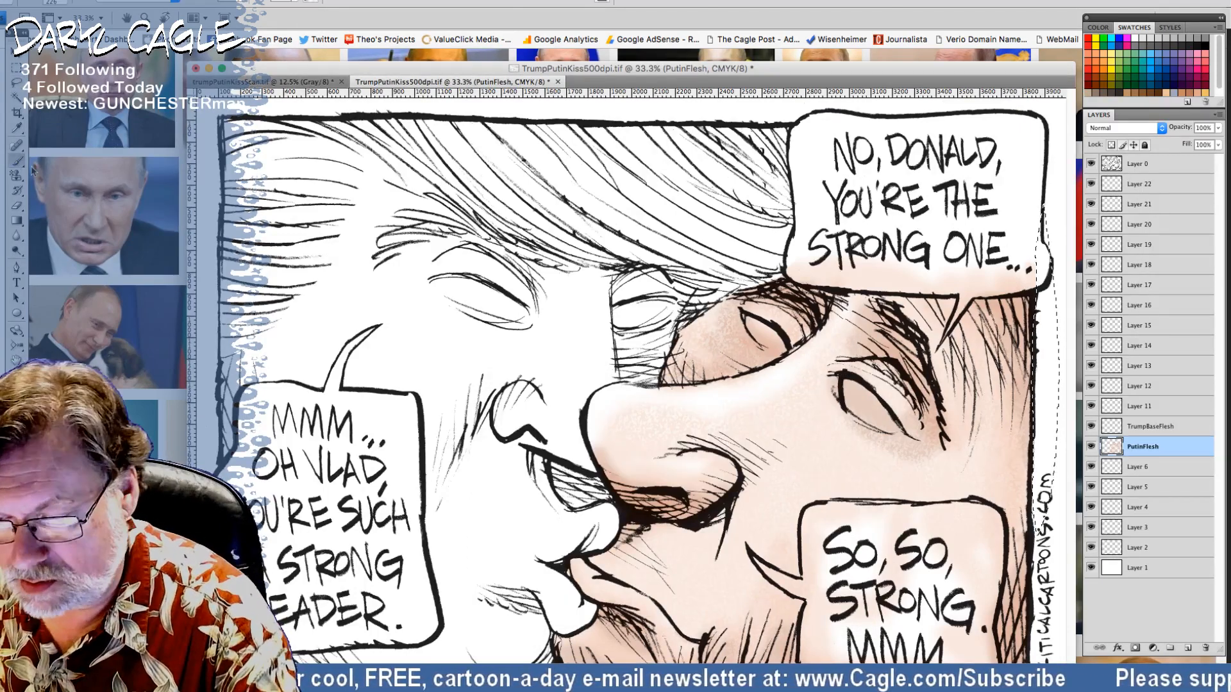
key("bracketright")
key("bracketright")
key("bracketright")
key("bracketright")
key("bracketright")
key("bracketleft")
key("bracketleft")
key("bracketleft")
key("bracketleft")
key("bracketleft")
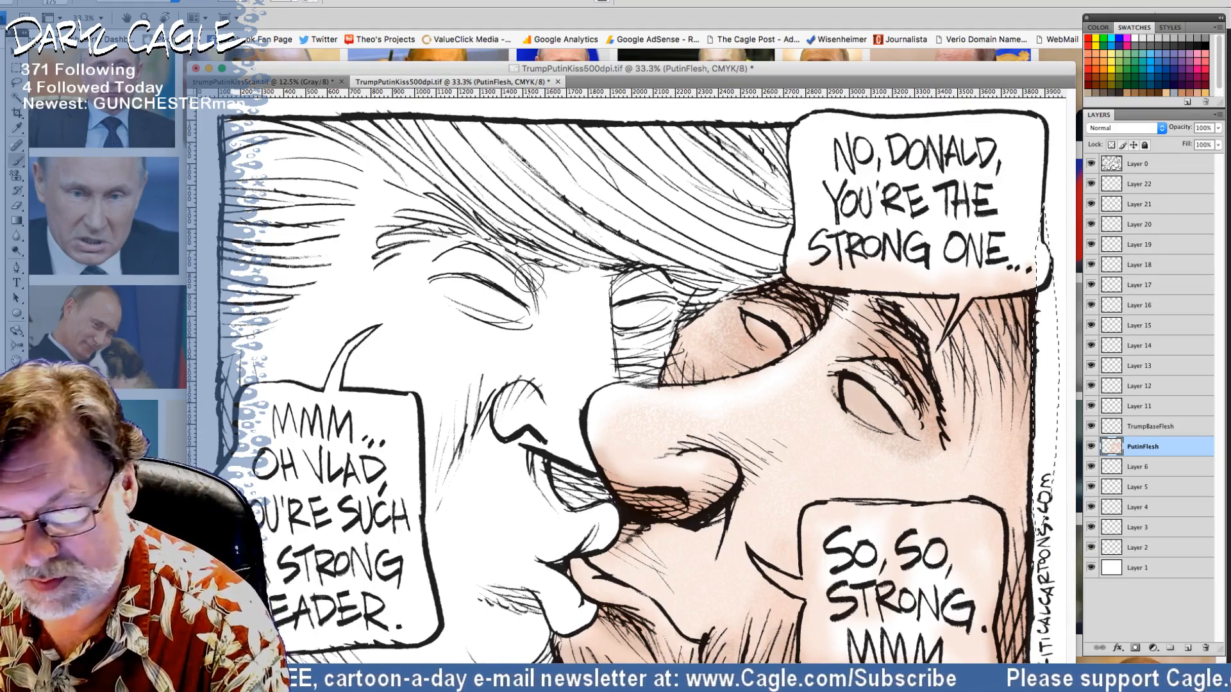
key("bracketleft")
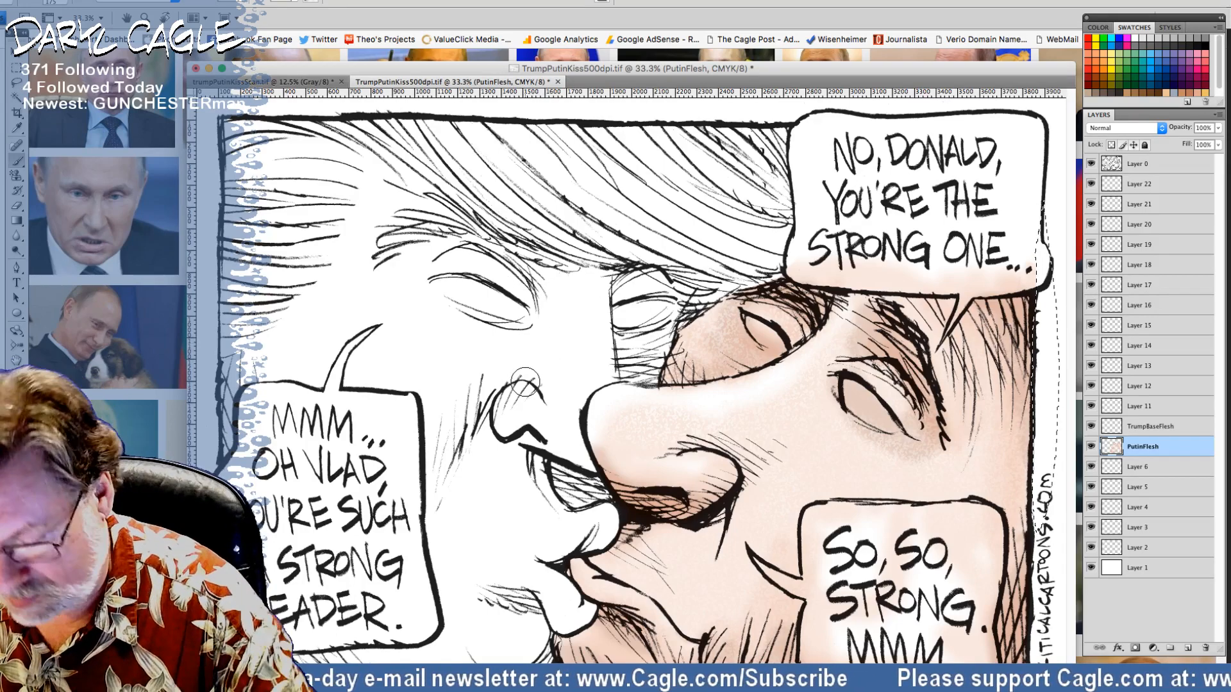
Step: Paint the yellowish base flesh over Trump's forehead, eyes, nose, cheeks, lips and chin on the TrumpBaseFlesh layer
left_click(1138, 427)
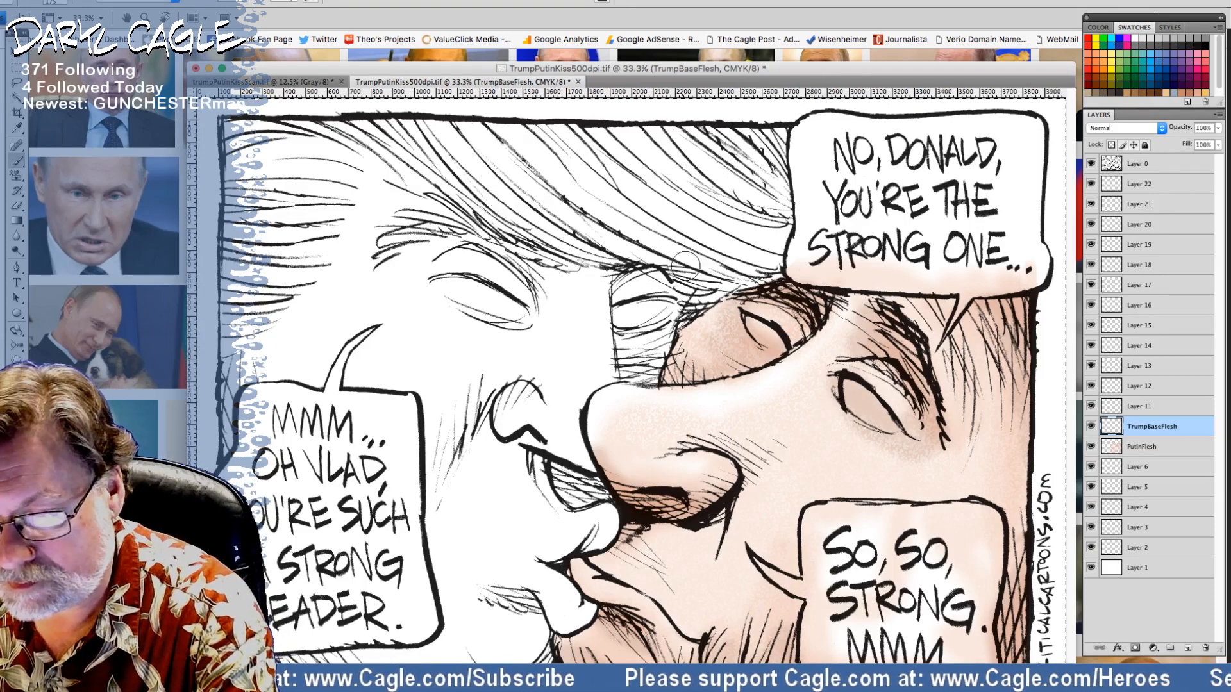
mouse_move(687, 259)
left_mouse_down()
mouse_move(712, 285)
mouse_move(670, 312)
mouse_move(644, 378)
mouse_move(591, 368)
mouse_move(573, 394)
mouse_move(567, 432)
mouse_move(606, 516)
mouse_move(580, 542)
mouse_move(525, 541)
mouse_move(581, 610)
mouse_move(545, 599)
mouse_move(537, 648)
left_mouse_up()
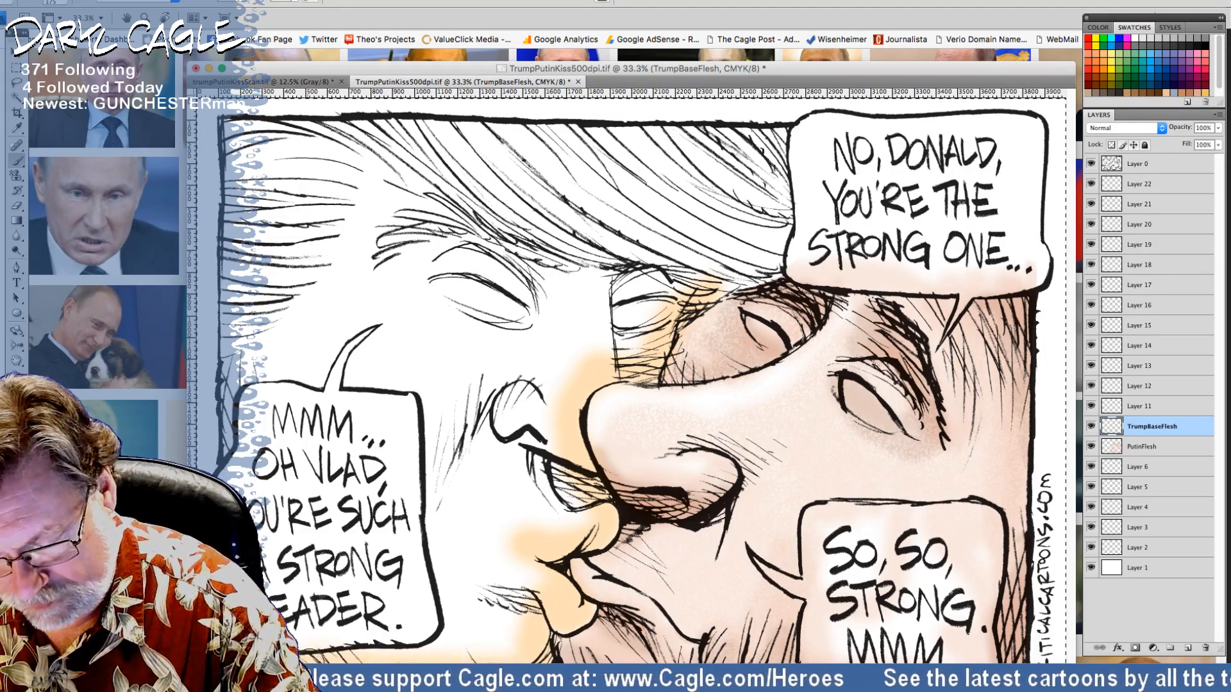
mouse_move(466, 650)
left_mouse_down()
mouse_move(510, 619)
mouse_move(520, 579)
mouse_move(484, 623)
mouse_move(492, 642)
mouse_move(451, 616)
mouse_move(485, 626)
mouse_move(538, 576)
mouse_move(580, 494)
mouse_move(550, 503)
mouse_move(517, 463)
mouse_move(488, 463)
mouse_move(435, 525)
mouse_move(416, 433)
mouse_move(455, 486)
mouse_move(474, 371)
mouse_move(525, 397)
mouse_move(543, 387)
mouse_move(551, 418)
mouse_move(543, 302)
mouse_move(607, 312)
mouse_move(647, 344)
mouse_move(633, 314)
mouse_move(667, 300)
mouse_move(569, 293)
mouse_move(557, 329)
mouse_move(589, 302)
mouse_move(558, 275)
mouse_move(703, 277)
mouse_move(487, 270)
mouse_move(512, 338)
mouse_move(498, 258)
mouse_move(451, 212)
mouse_move(411, 202)
left_mouse_up()
mouse_move(360, 229)
left_mouse_down()
mouse_move(381, 261)
mouse_move(320, 293)
mouse_move(239, 368)
left_mouse_up()
mouse_move(238, 415)
left_mouse_down()
mouse_move(263, 389)
mouse_move(277, 422)
mouse_move(297, 321)
mouse_move(312, 334)
mouse_move(335, 277)
mouse_move(343, 368)
mouse_move(345, 265)
mouse_move(364, 293)
mouse_move(373, 239)
mouse_move(379, 392)
mouse_move(396, 364)
mouse_move(405, 238)
mouse_move(401, 418)
mouse_move(428, 375)
mouse_move(450, 271)
mouse_move(453, 331)
mouse_move(476, 312)
mouse_move(465, 232)
mouse_move(573, 325)
mouse_move(554, 391)
mouse_move(481, 382)
mouse_move(454, 320)
left_mouse_up()
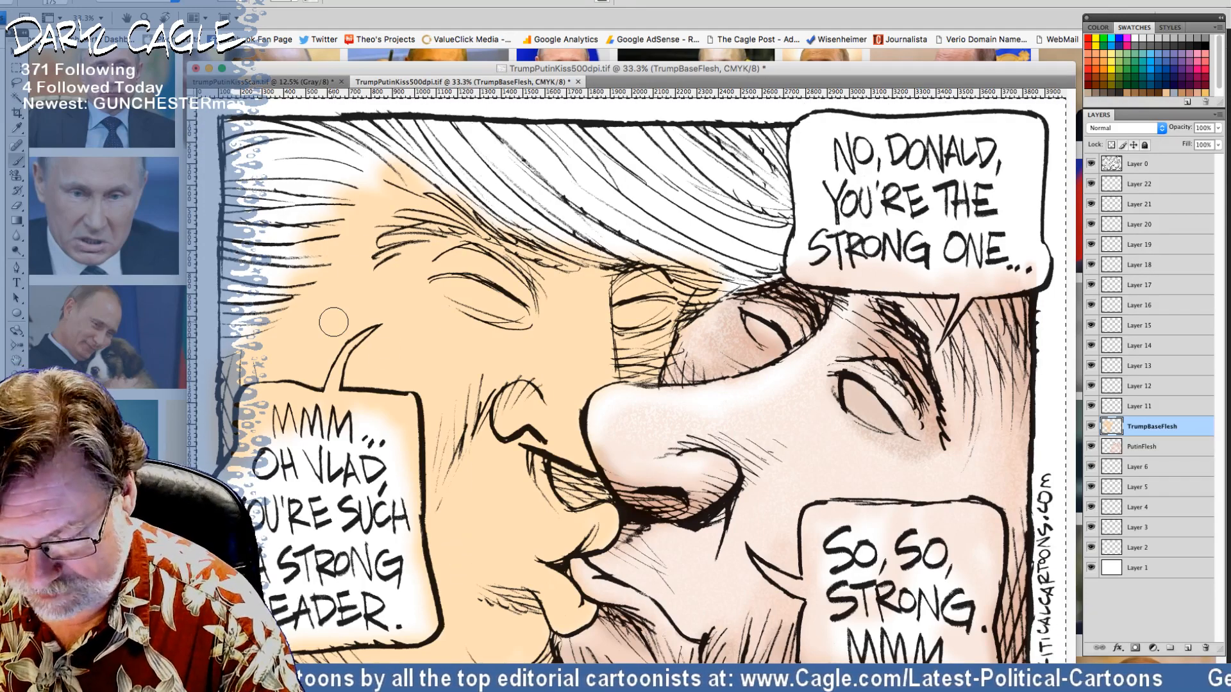
Step: Deepen the flesh color around Trump's far eye, mouth, chin and temple hairline with a smaller brush
left_click(240, 2)
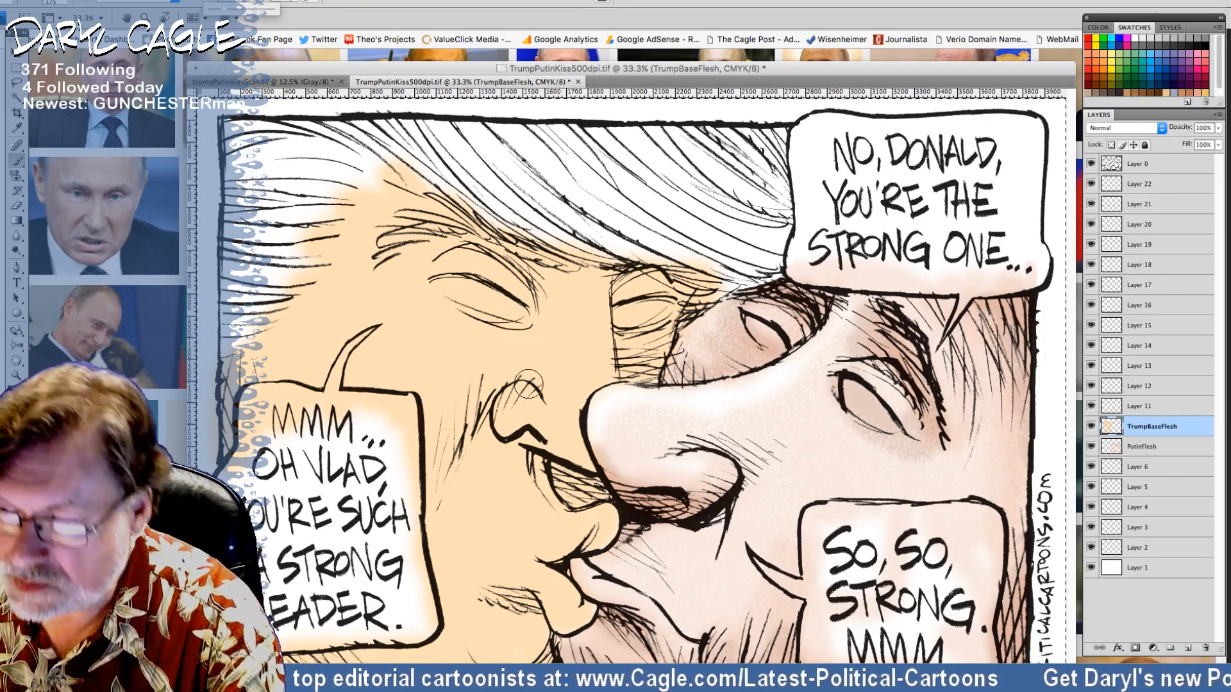
key("bracketleft")
key("bracketleft")
key("bracketleft")
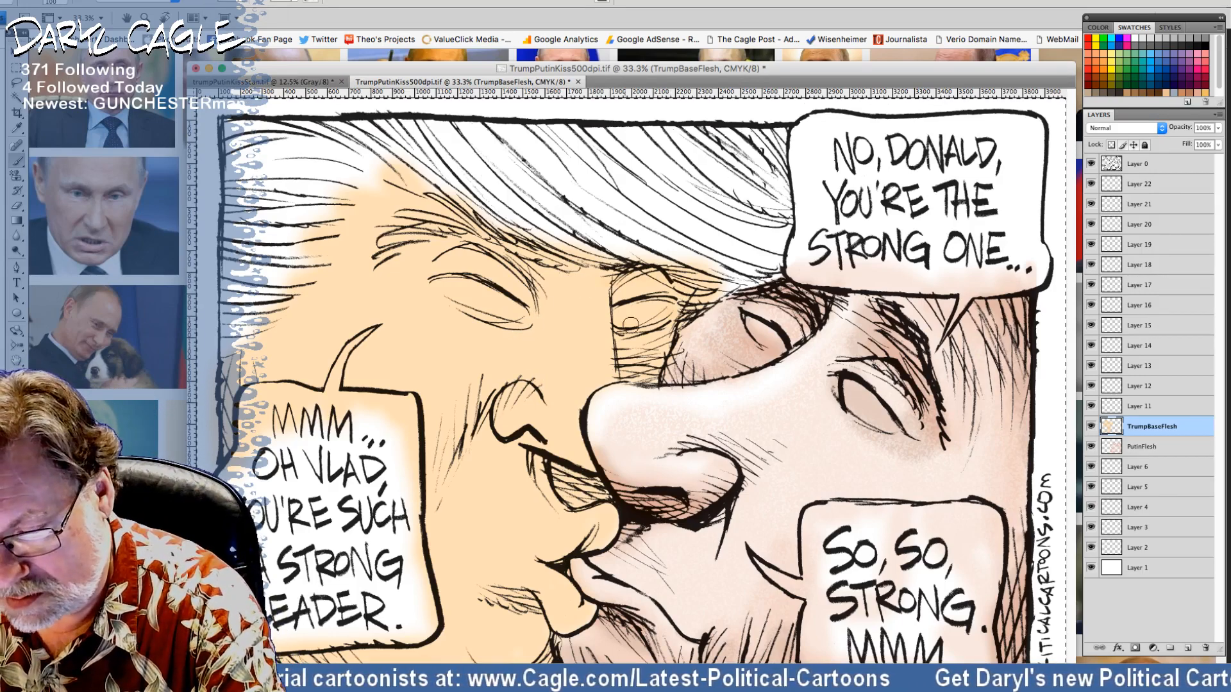
mouse_move(630, 322)
left_mouse_down()
mouse_move(621, 333)
mouse_move(657, 352)
mouse_move(635, 366)
mouse_move(629, 341)
left_mouse_up()
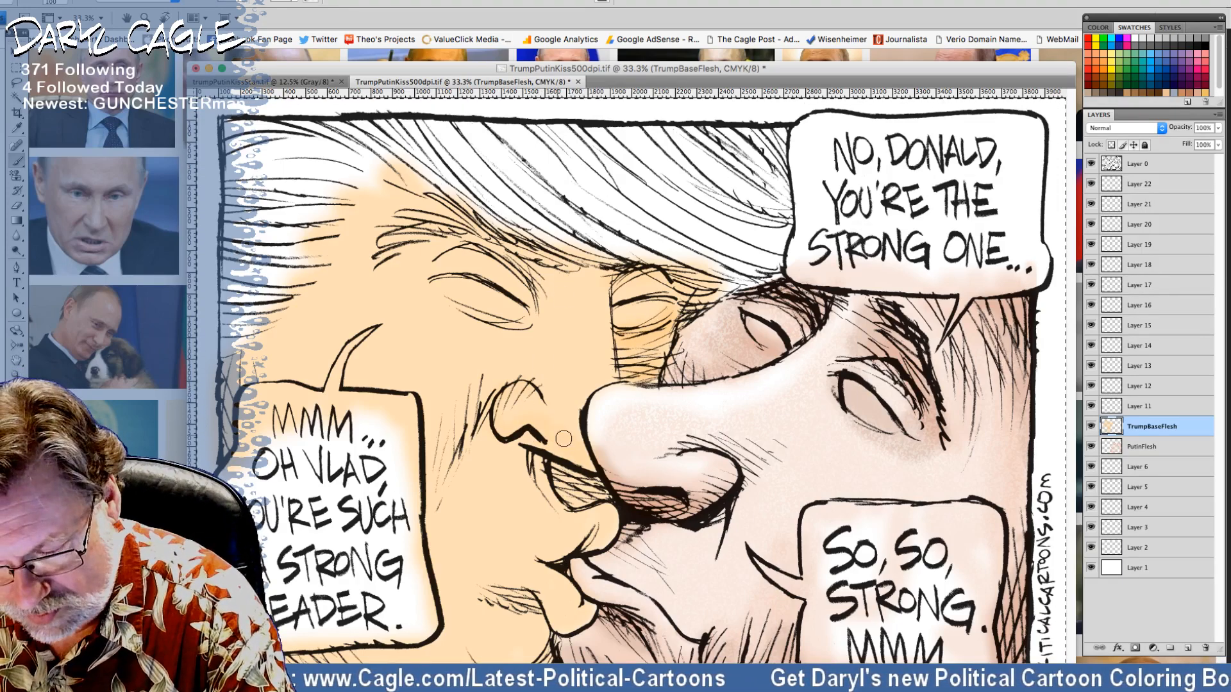
mouse_move(562, 476)
left_mouse_down()
mouse_move(619, 515)
mouse_move(540, 575)
mouse_move(522, 650)
left_mouse_up()
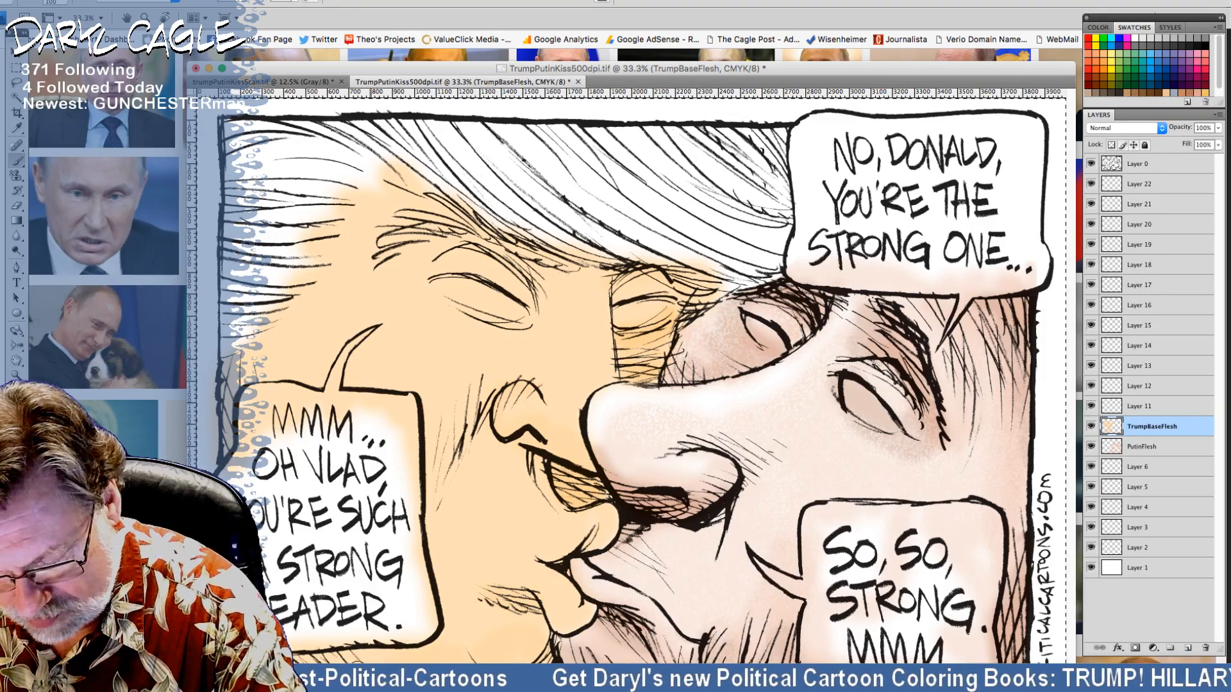
mouse_move(334, 204)
left_mouse_down()
mouse_move(411, 185)
mouse_move(361, 208)
mouse_move(381, 223)
mouse_move(304, 272)
mouse_move(233, 365)
left_mouse_up()
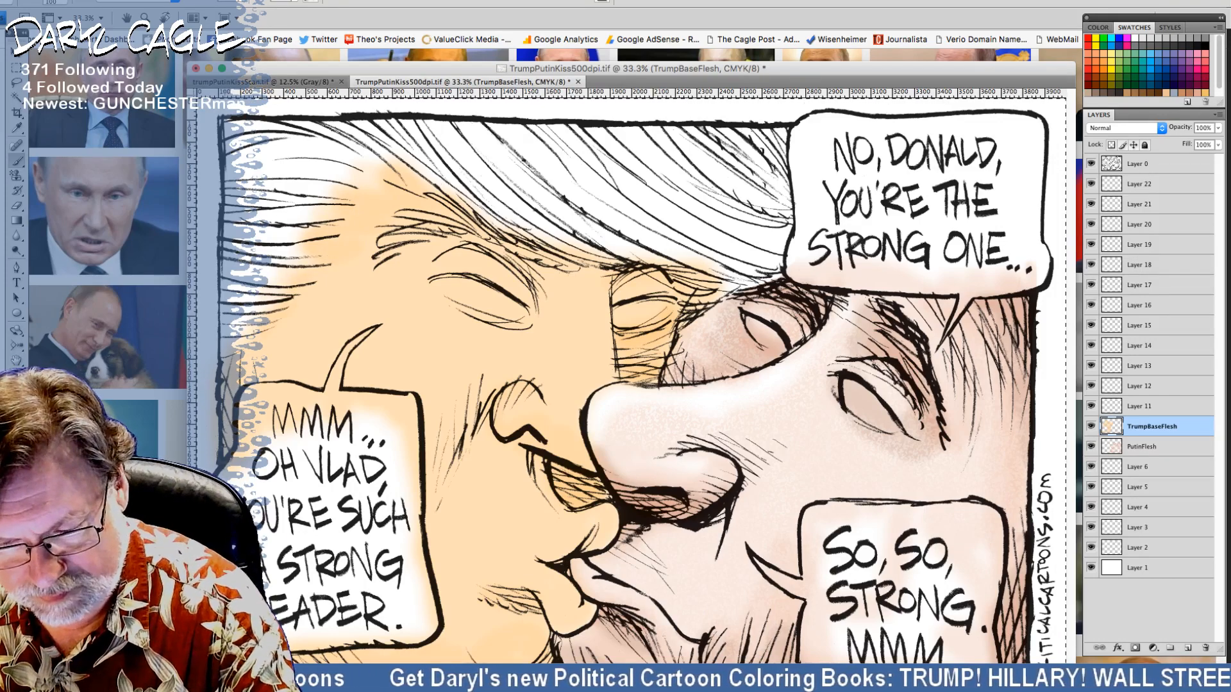
Step: Set the foreground color to a darker flesh of C 12, M 29, Y 60, K 0 and make Layer 11 active
left_click(14, 396)
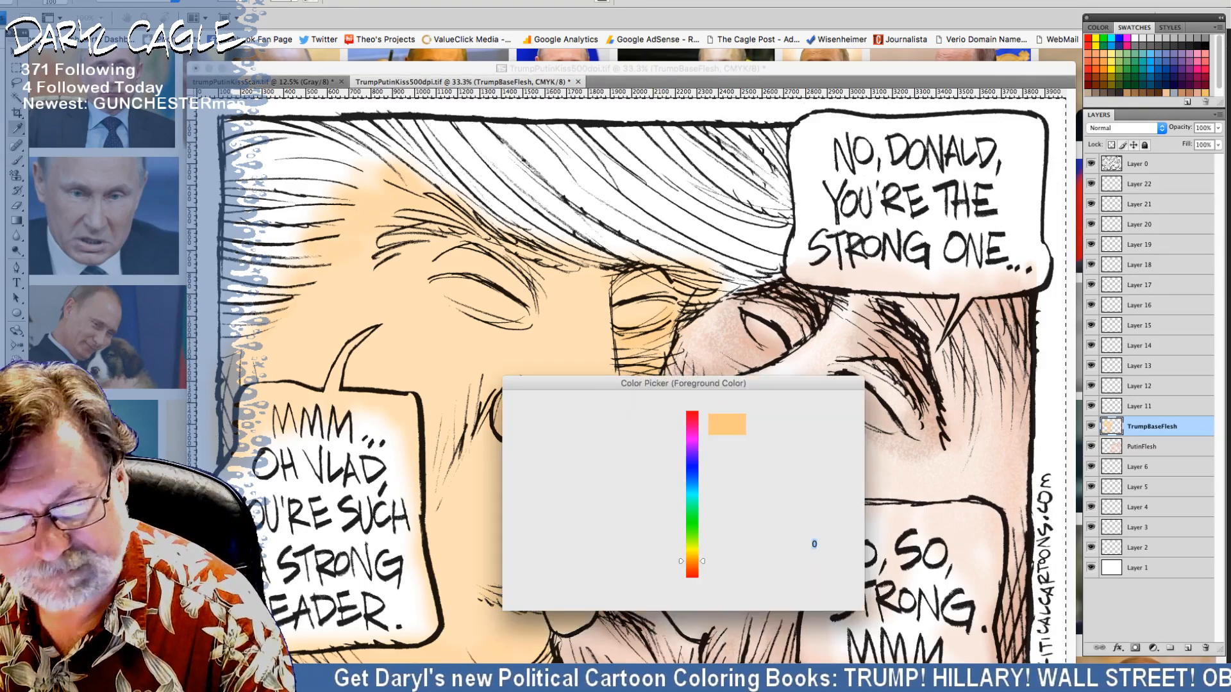
left_click(587, 433)
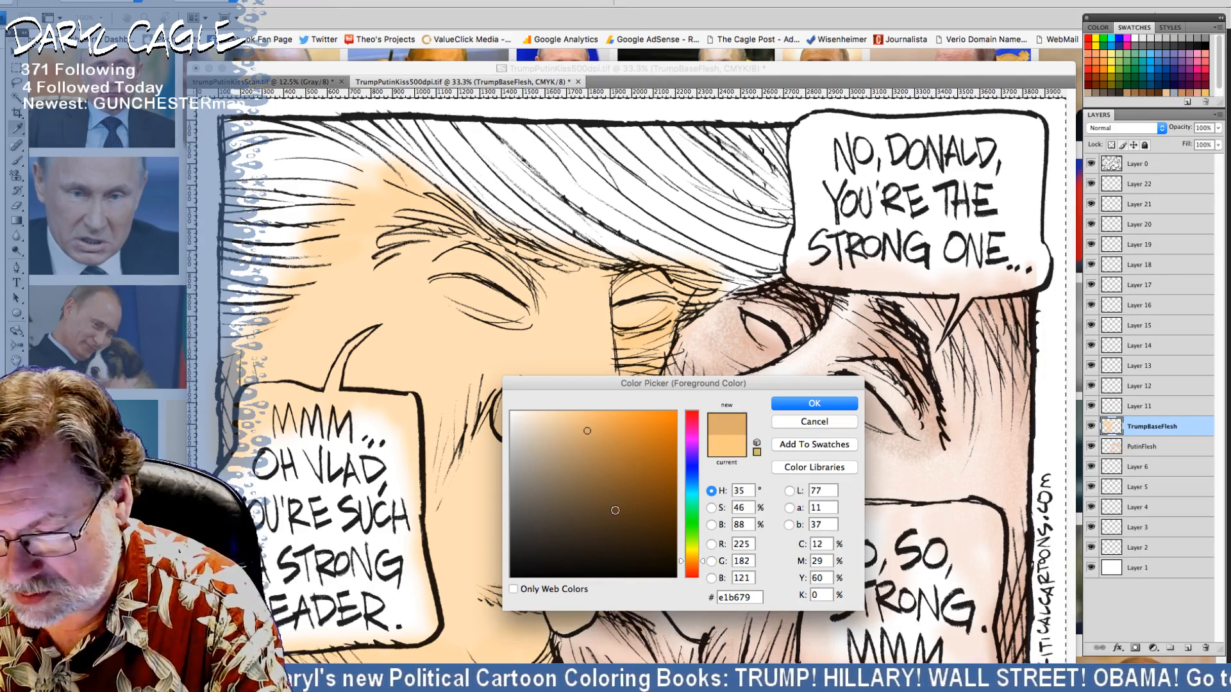
left_click(778, 403)
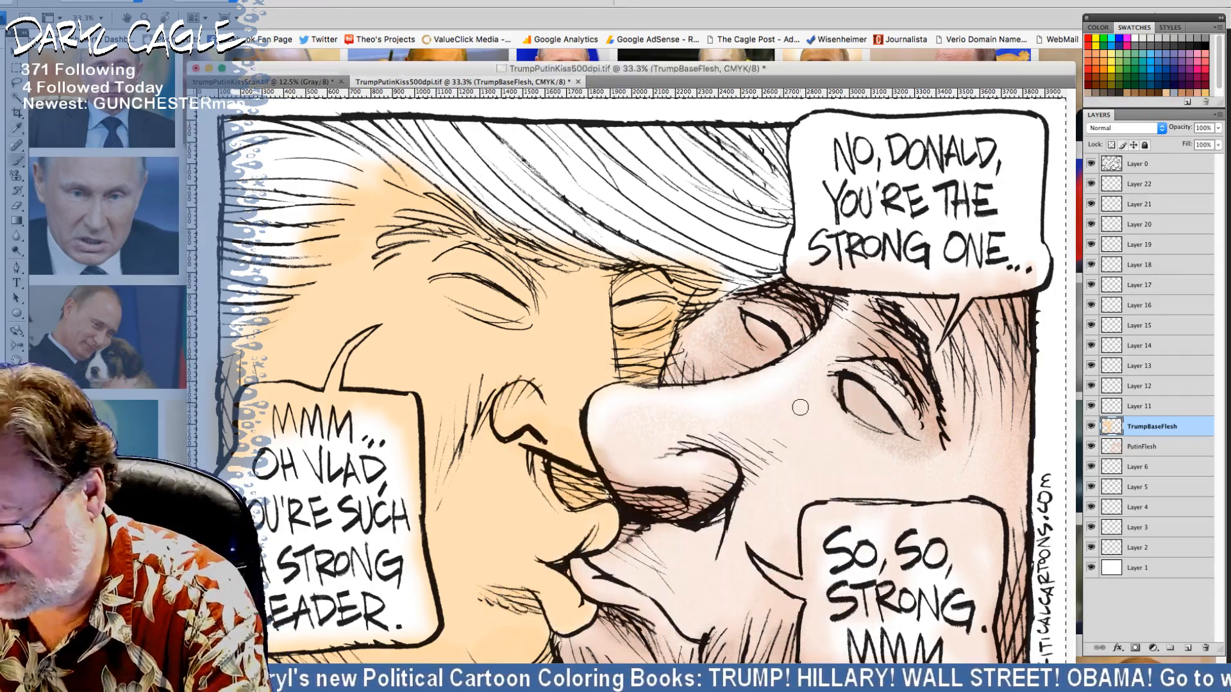
left_click(1130, 408)
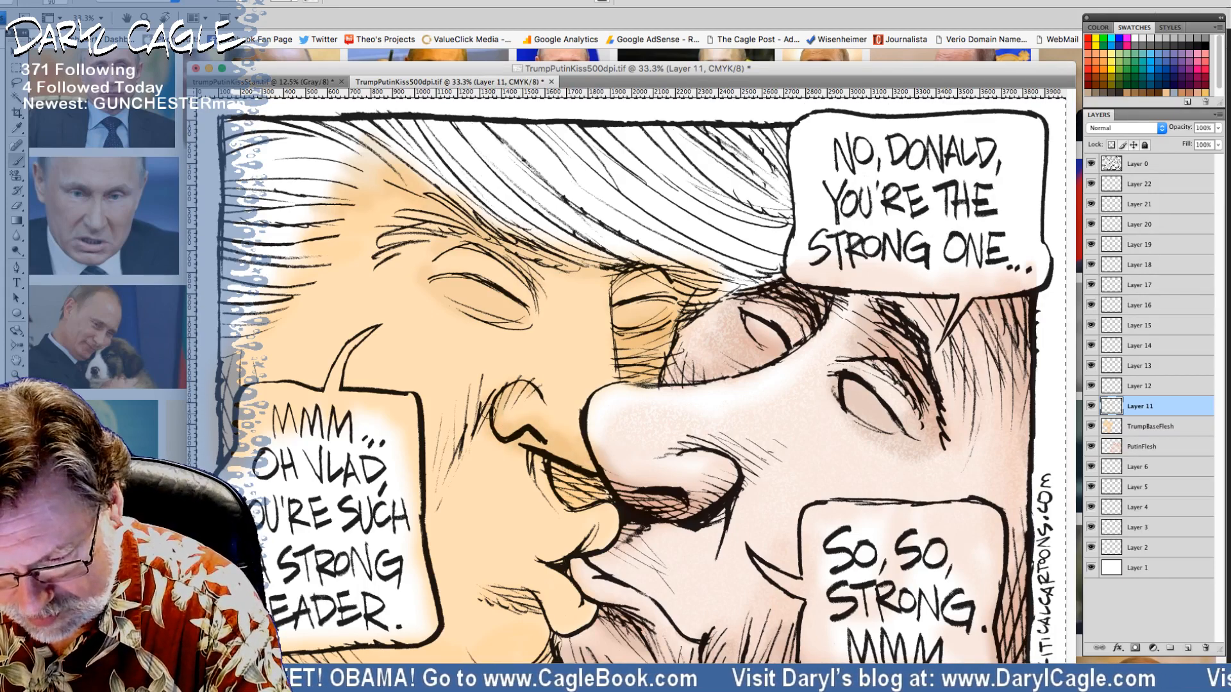
Step: Paint soft darker flesh shading on Trump's cheek, beside the nose and down to the chin on Layer 11
mouse_move(480, 400)
left_mouse_down()
mouse_move(458, 413)
mouse_move(423, 519)
left_mouse_up()
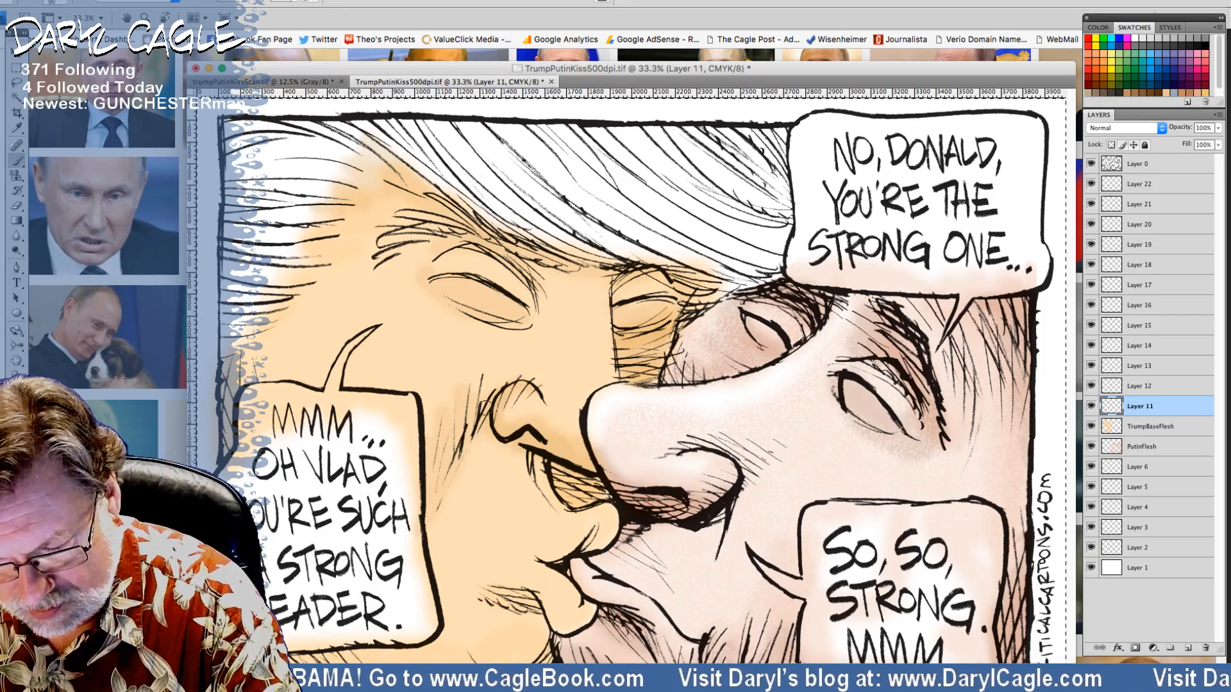
left_click_drag(490, 387, 411, 532)
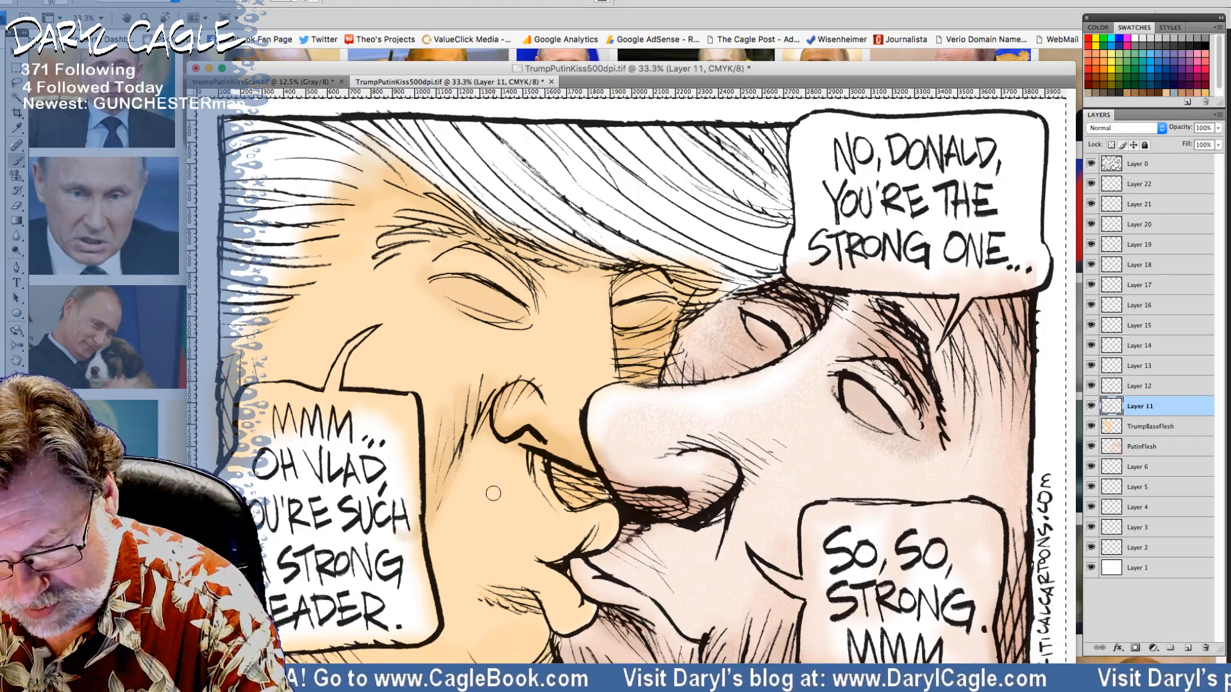
mouse_move(527, 454)
left_mouse_down()
mouse_move(530, 483)
mouse_move(599, 543)
mouse_move(491, 600)
left_mouse_up()
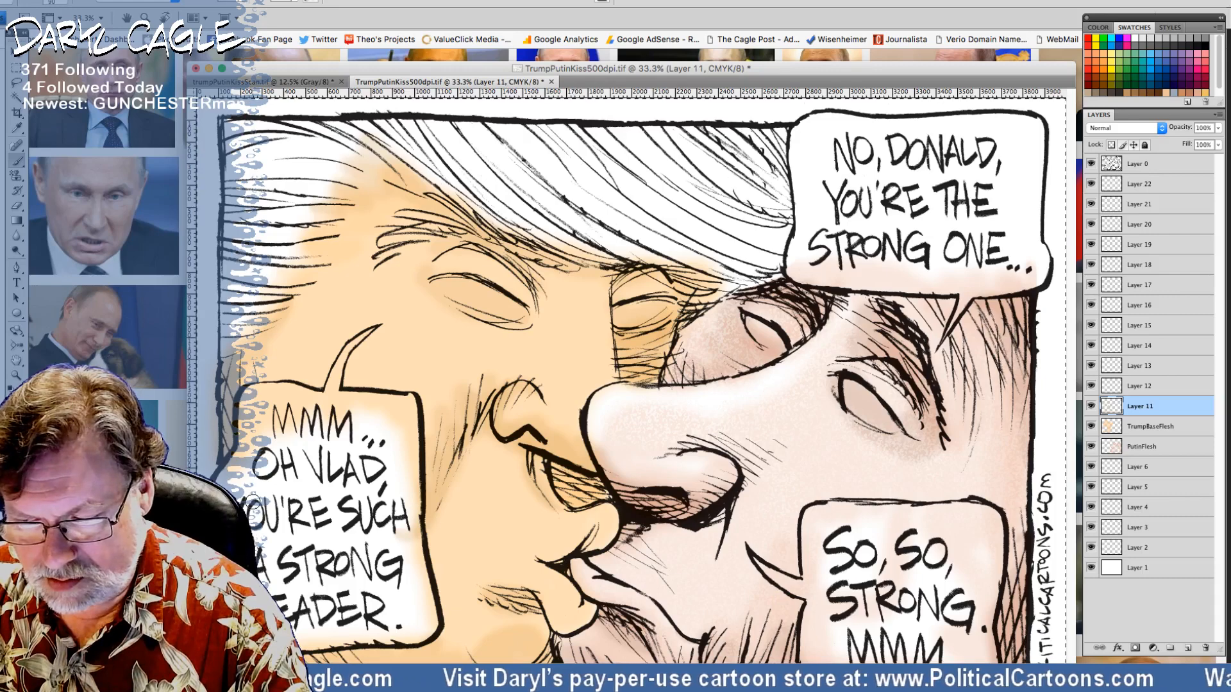
Step: Stamp a light speckled skin texture over Trump's nose, eye area and cheek on Layer 12 using a smaller Pattern Stamp tip
left_click(1132, 387)
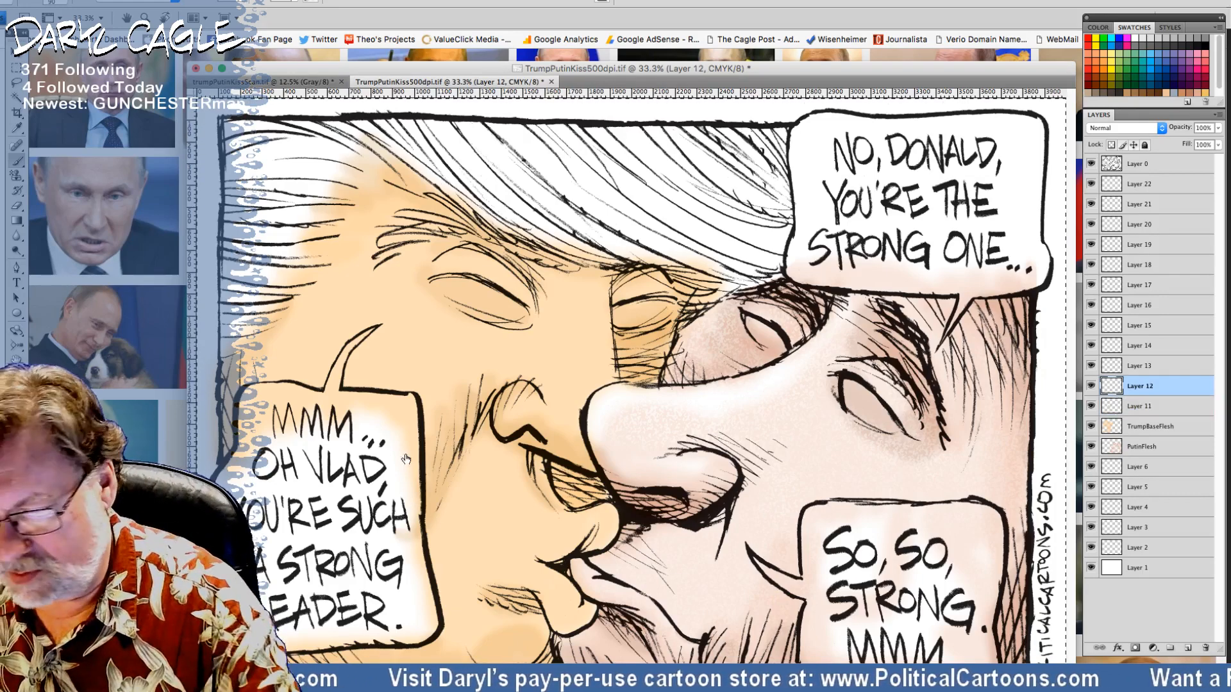
left_click(17, 176)
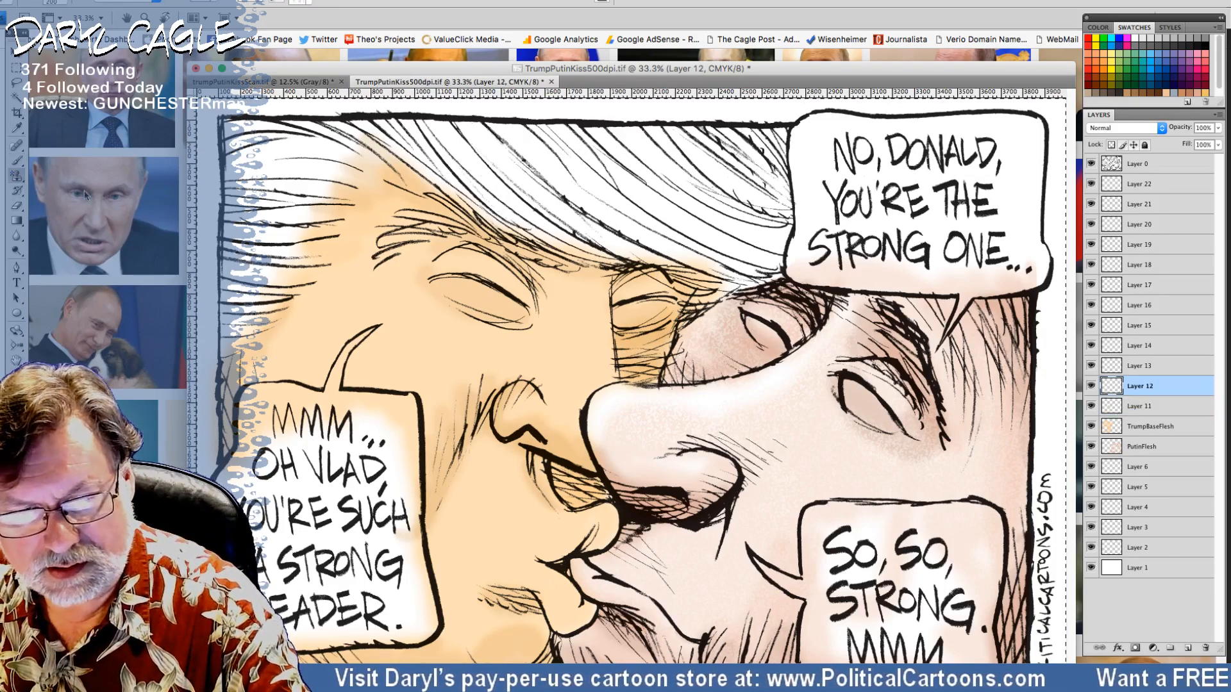
key("bracketleft")
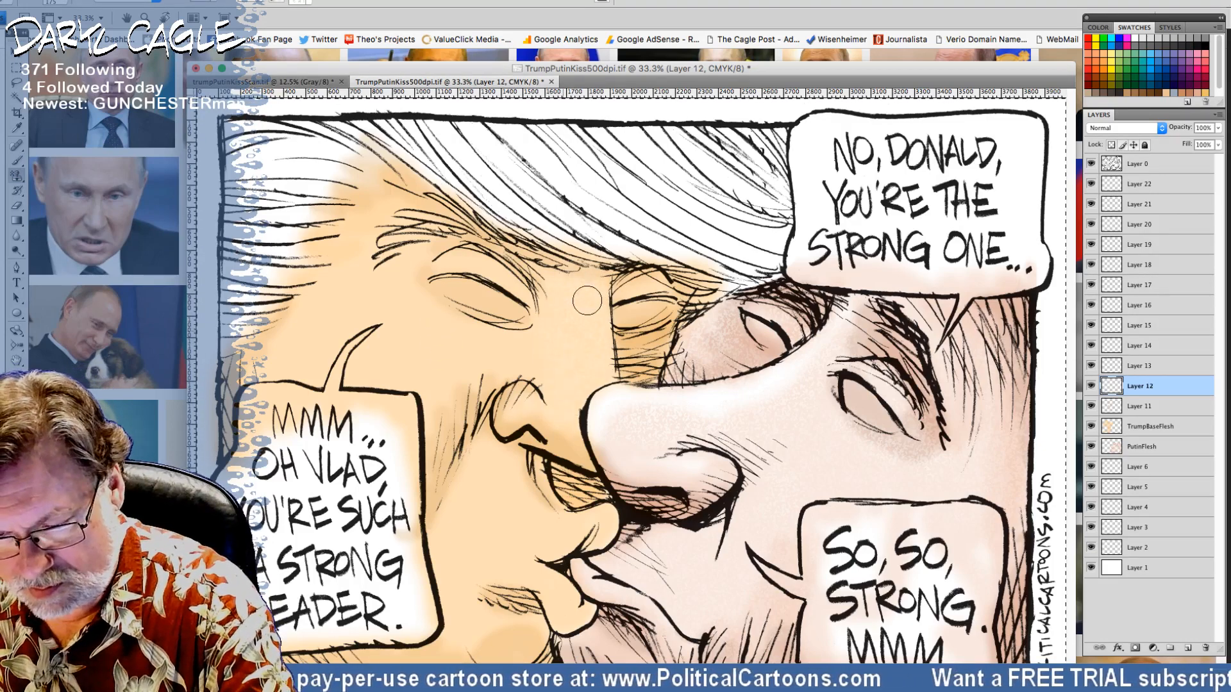
mouse_move(532, 392)
left_mouse_down()
mouse_move(509, 403)
mouse_move(551, 403)
mouse_move(581, 384)
mouse_move(625, 294)
mouse_move(650, 287)
mouse_move(622, 318)
left_mouse_up()
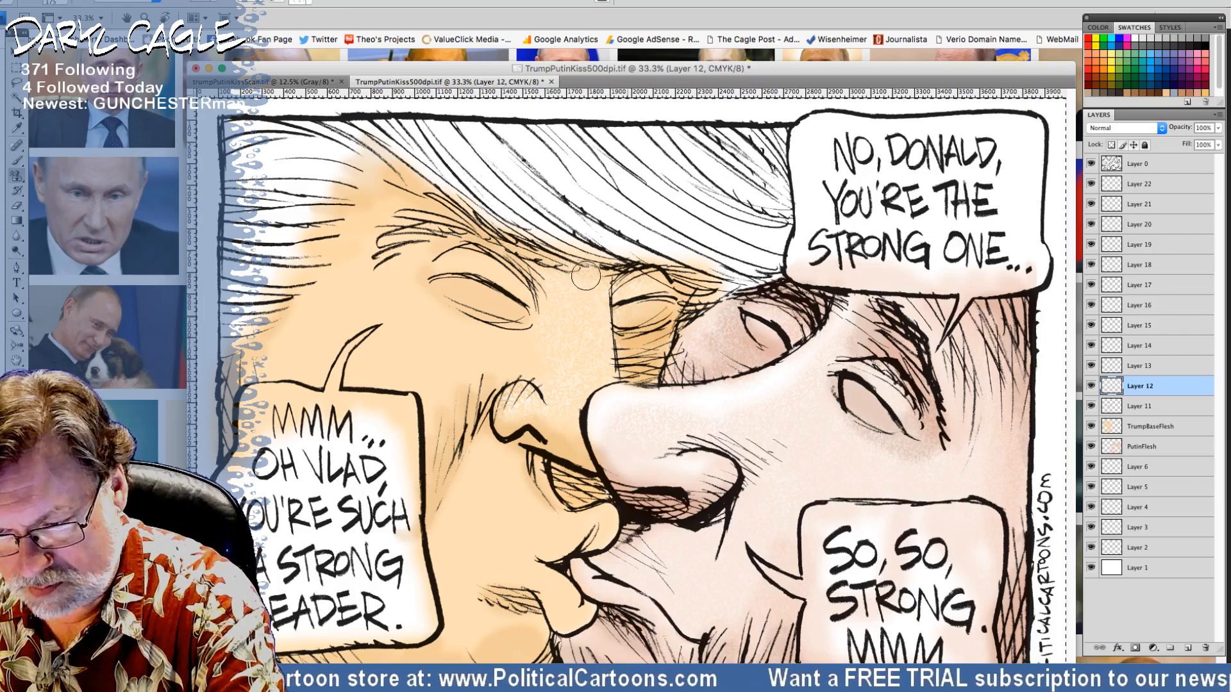
mouse_move(484, 268)
left_mouse_down()
mouse_move(450, 250)
mouse_move(514, 305)
left_mouse_up()
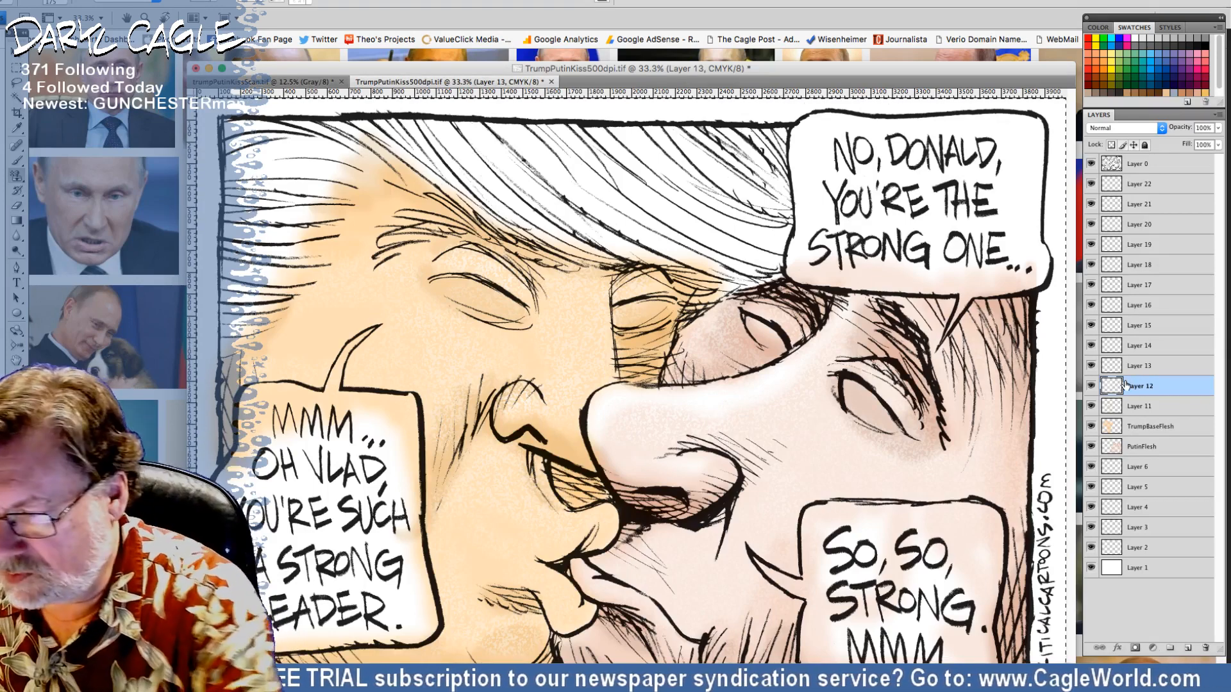
Step: Make Layer 13 active and open the pattern choices for the Pattern Stamp tool
left_click(308, 3)
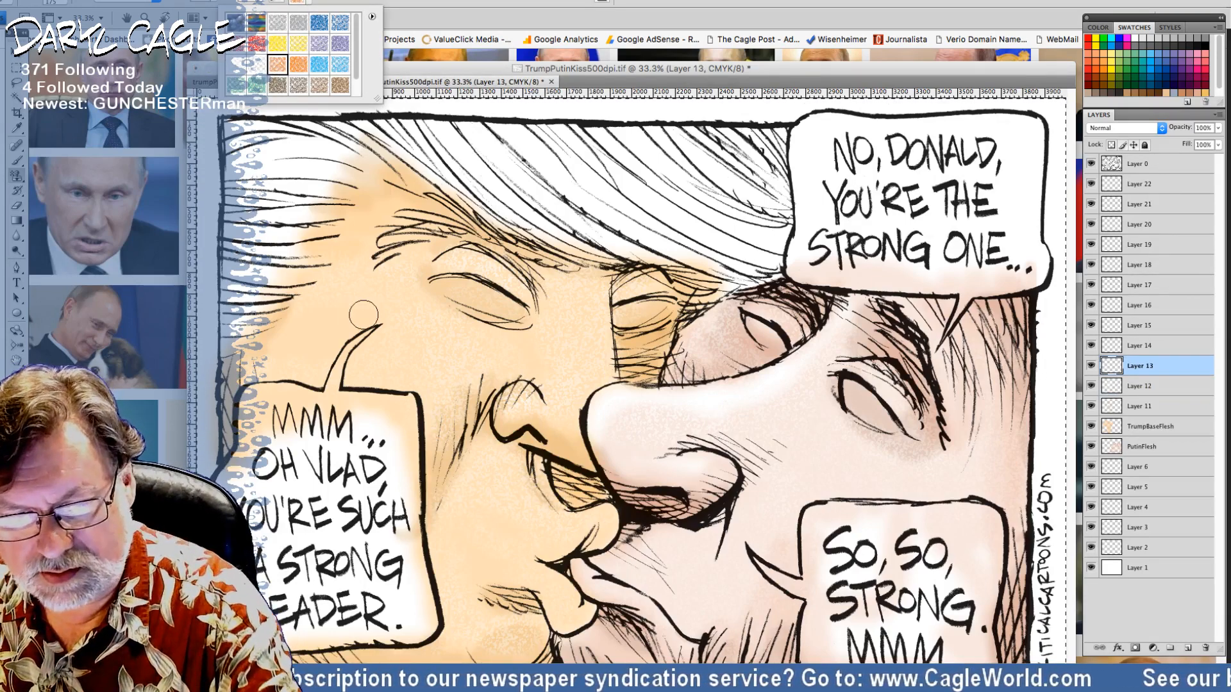
Step: Close the pattern choices and set the Brush tool's foreground color to tan, hex ca9d5d
key("Return")
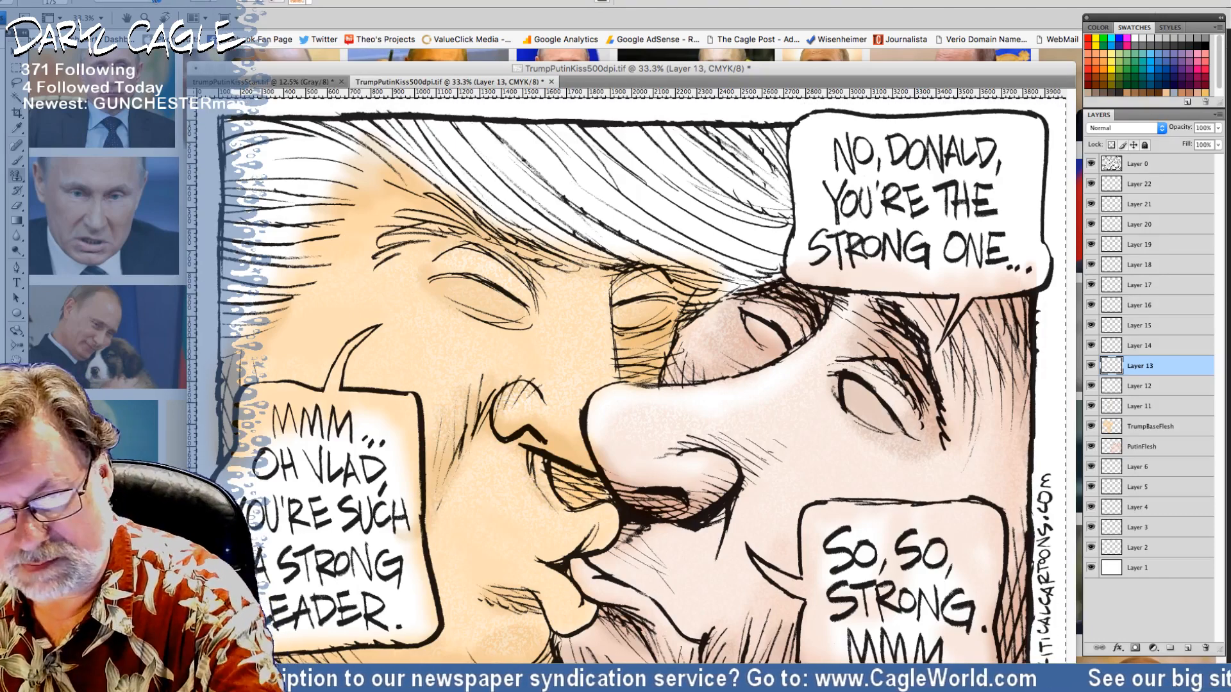
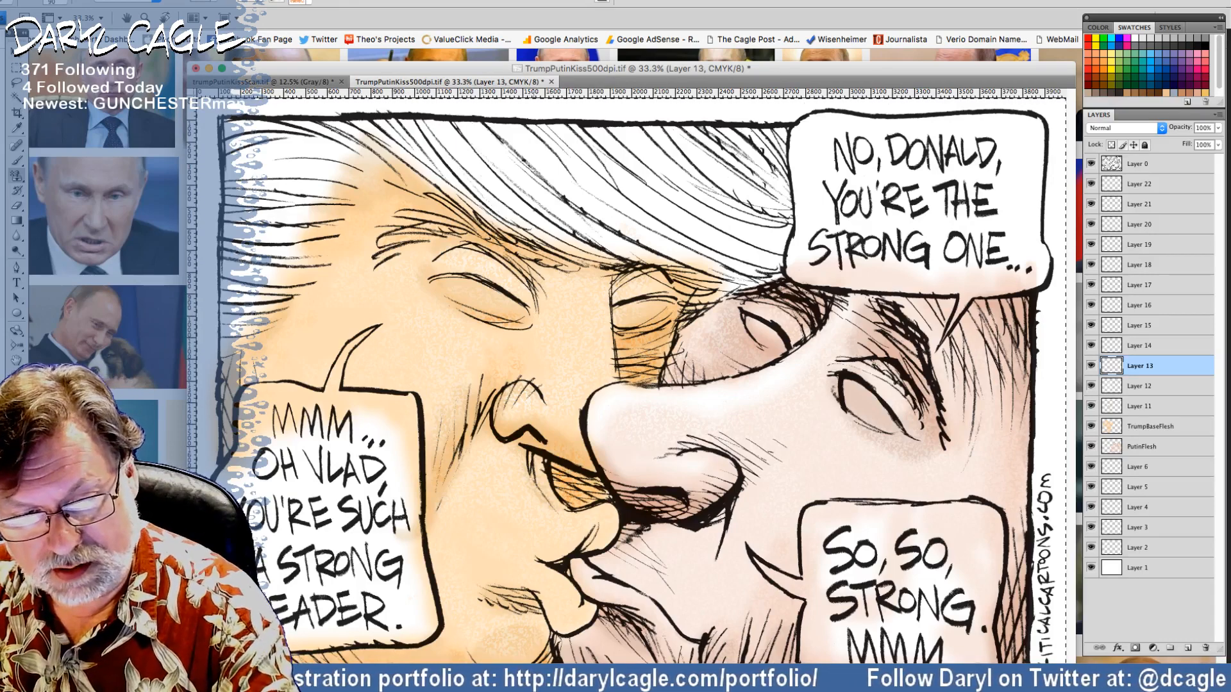
left_click(18, 162)
left_click(14, 402)
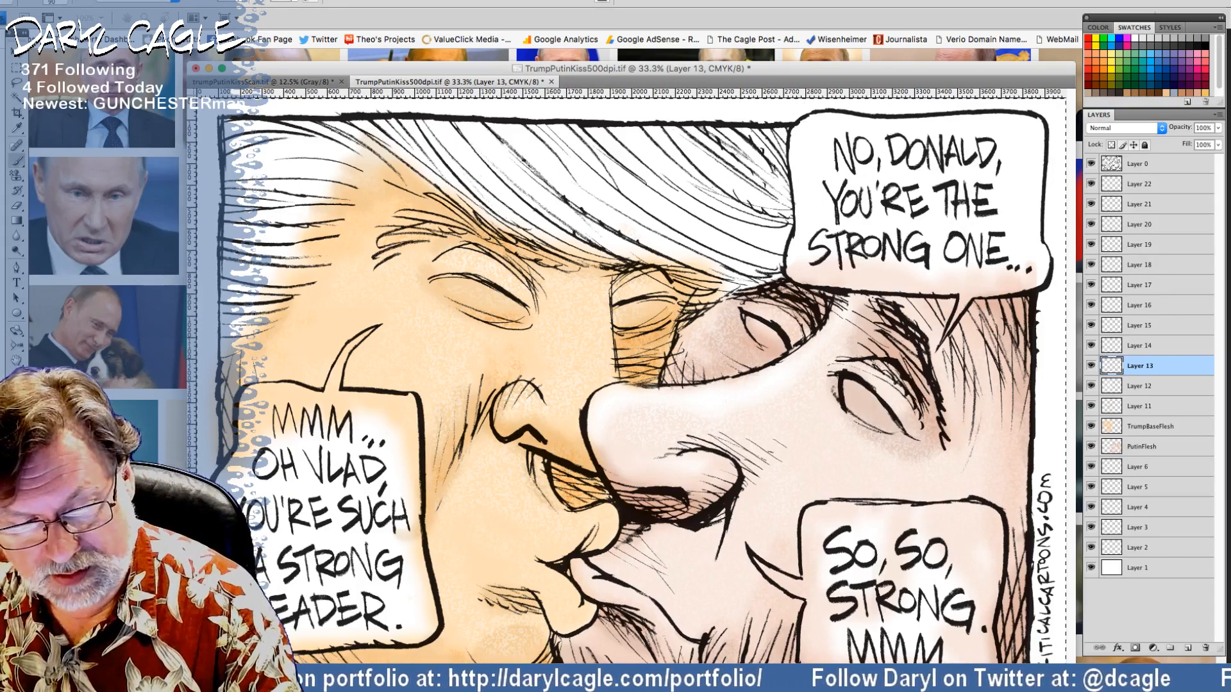
left_click(600, 446)
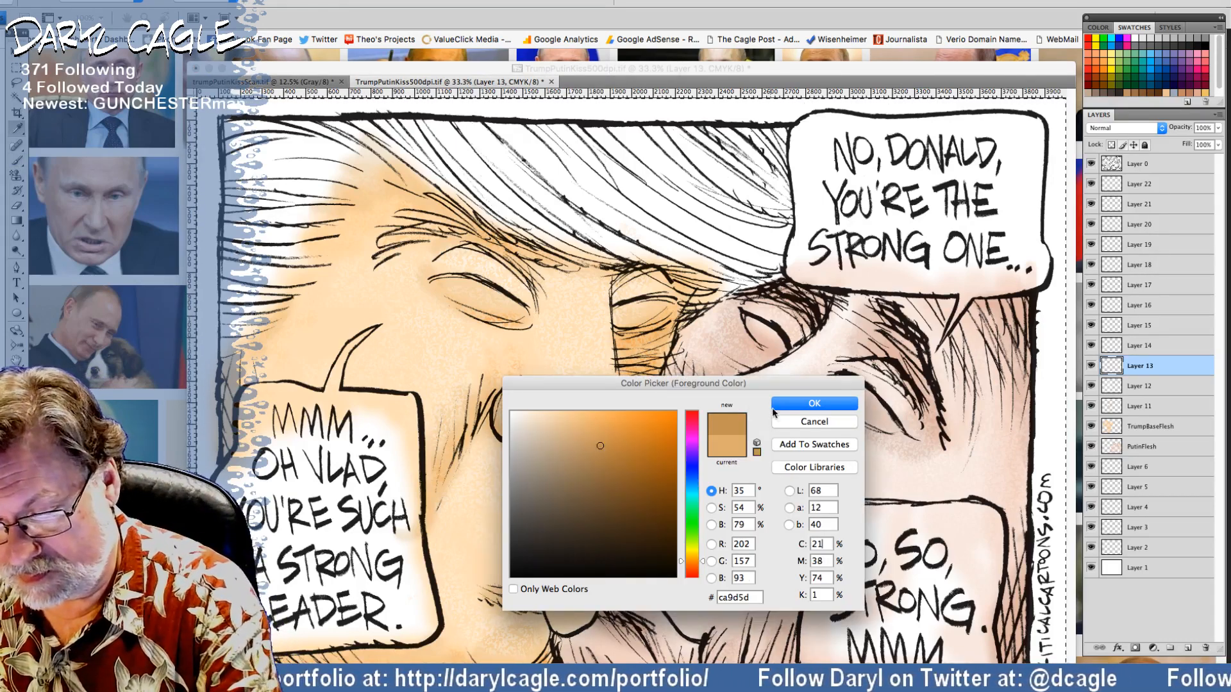
left_click(777, 404)
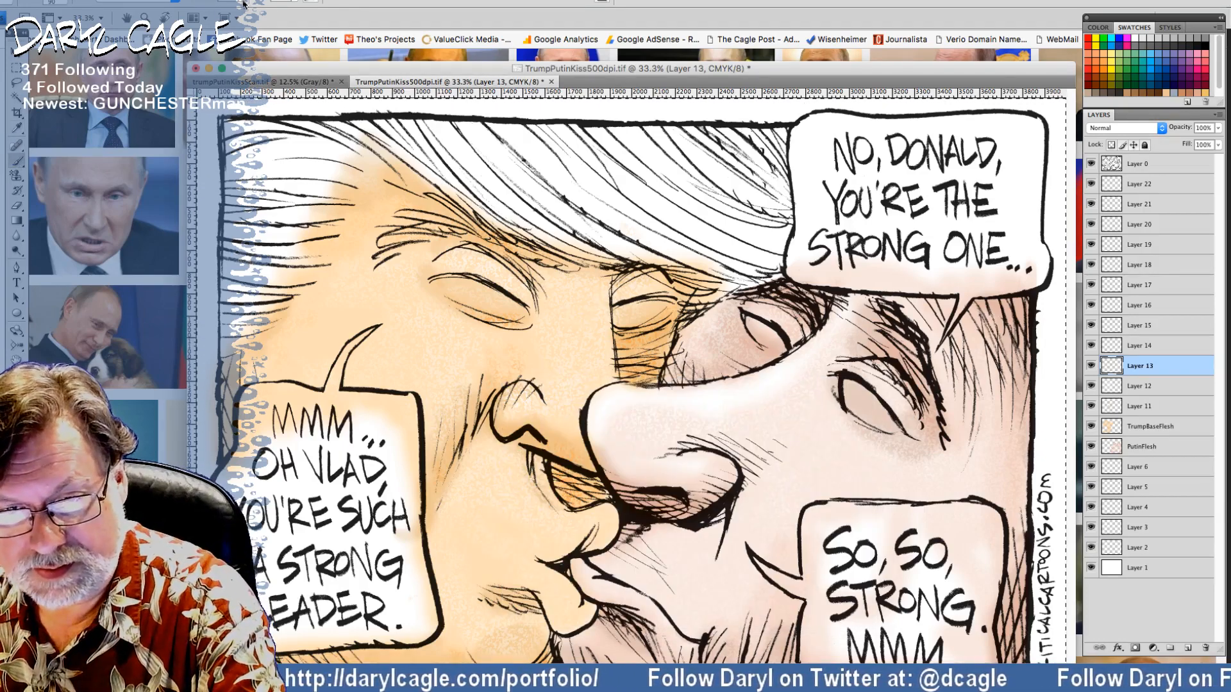
Step: Adjust the brush strength and paint tan shading over Trump's face on Layer 14
left_click(1133, 349)
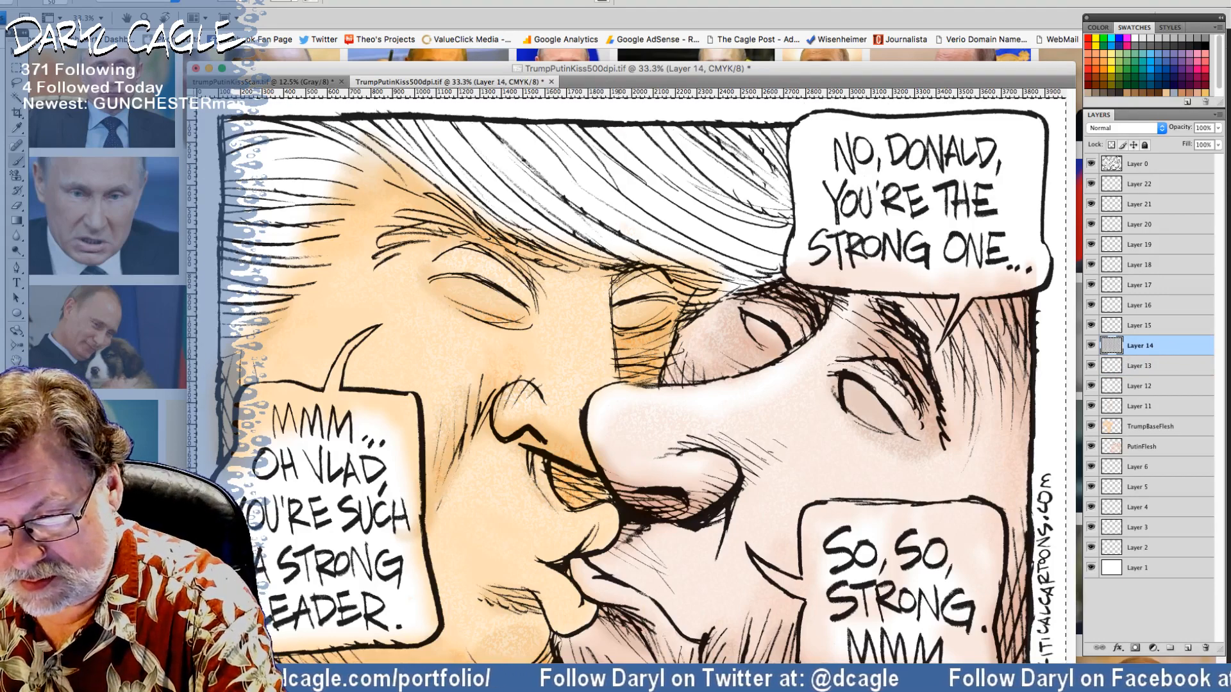
left_click(241, 2)
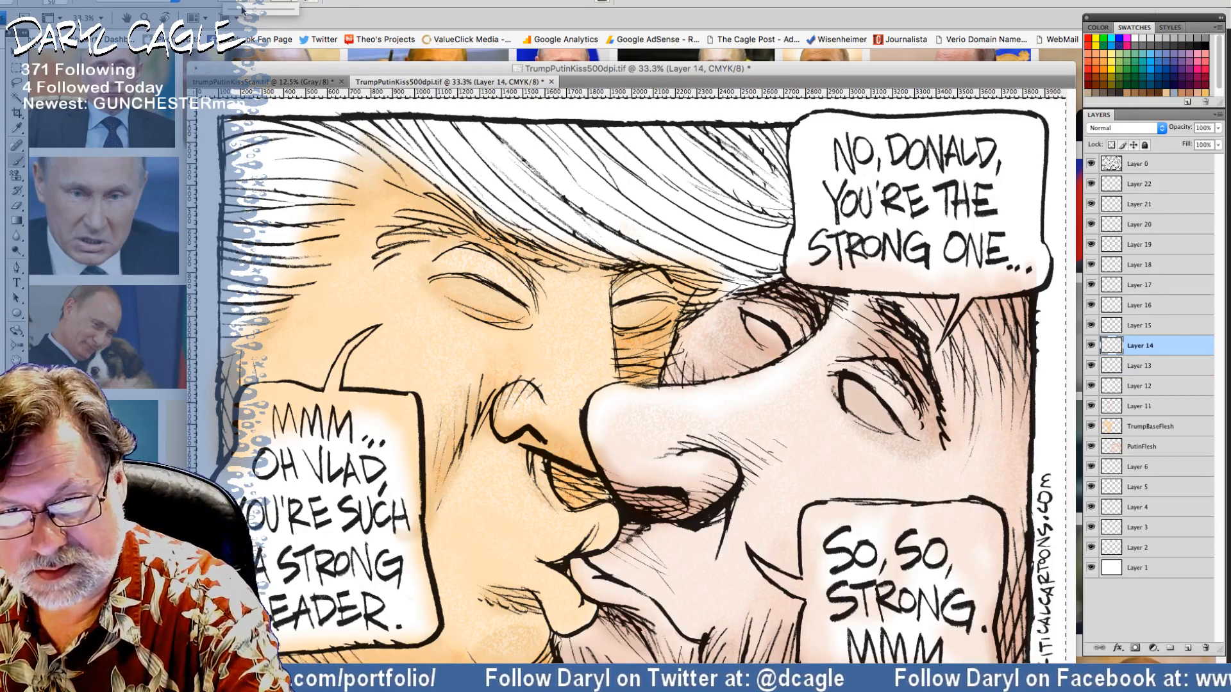
left_click(673, 279)
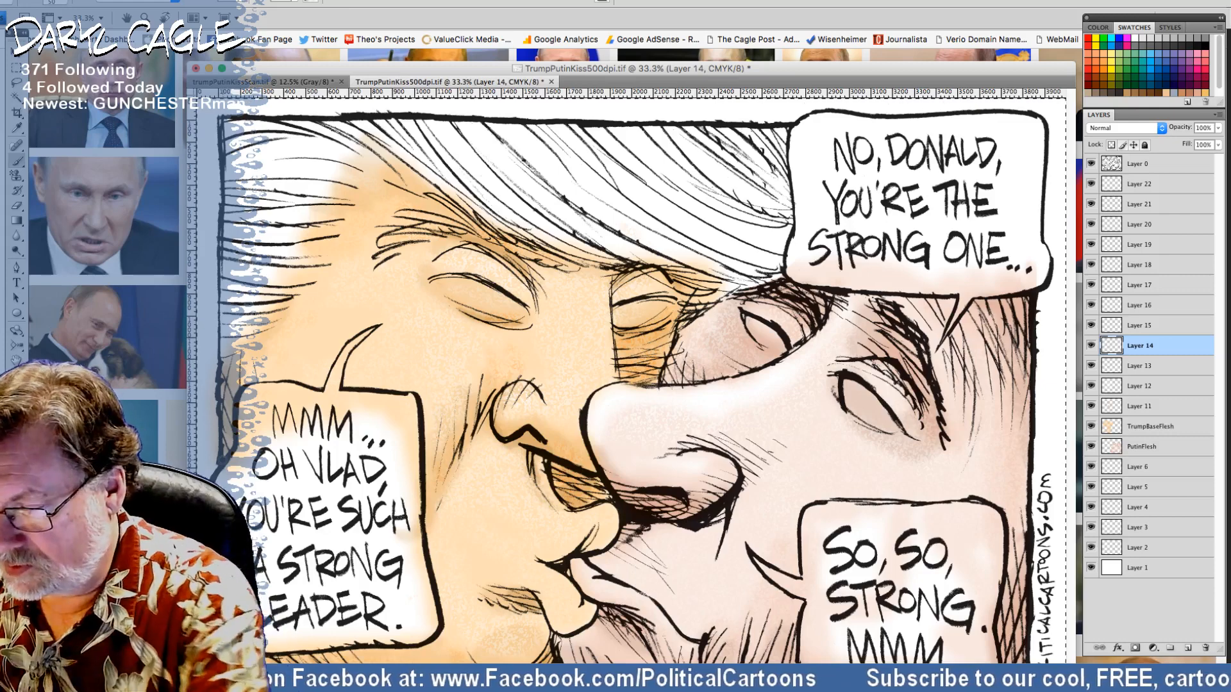
Step: Merge Layers 11 through 14 together and merge the result down into TrumpBaseFlesh
left_click(1131, 408, "shift")
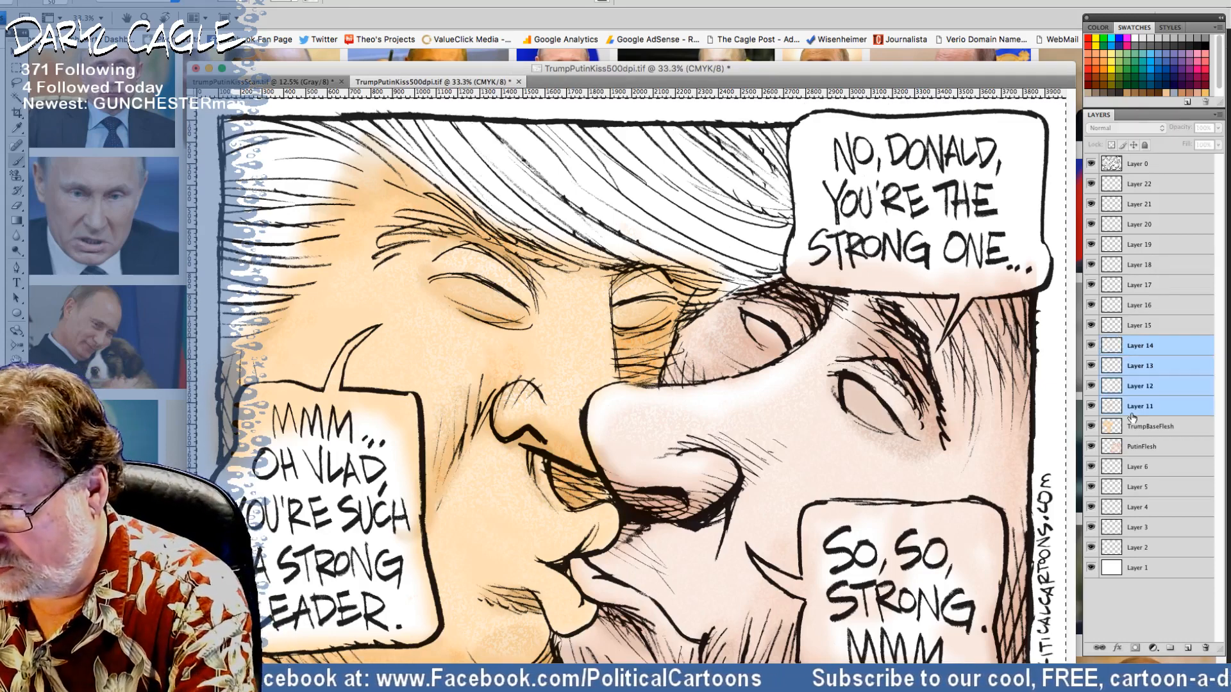
left_click(1218, 115)
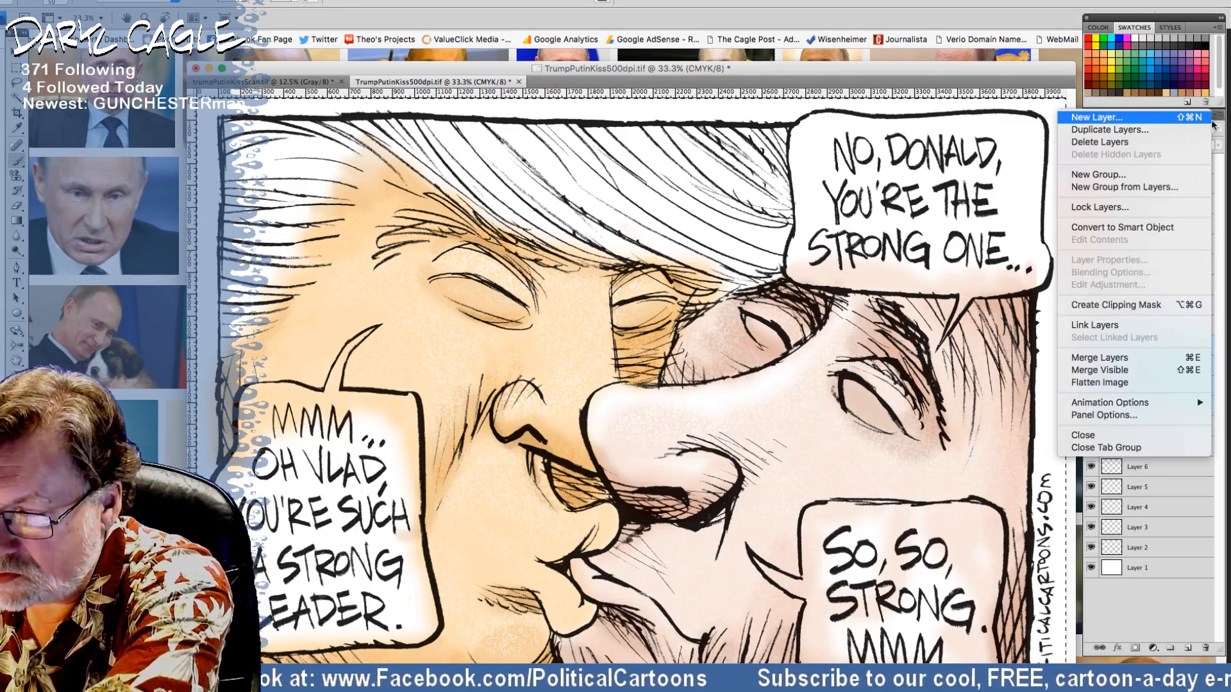
left_click(1075, 358)
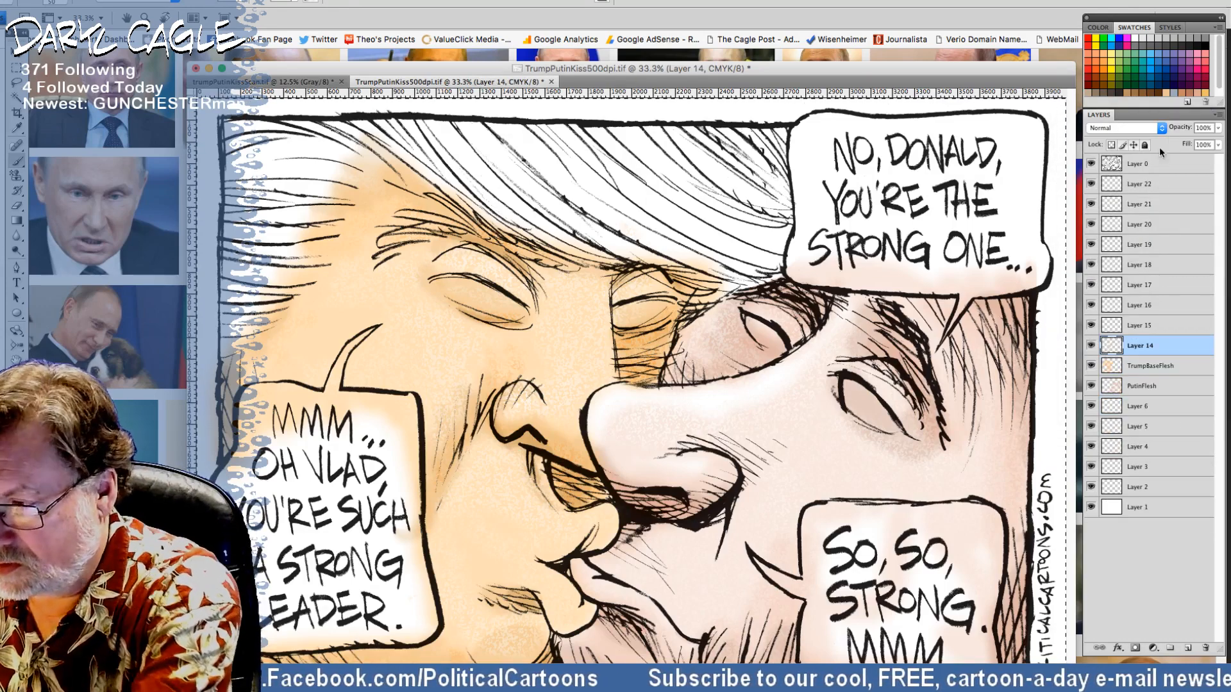
left_click(1216, 115)
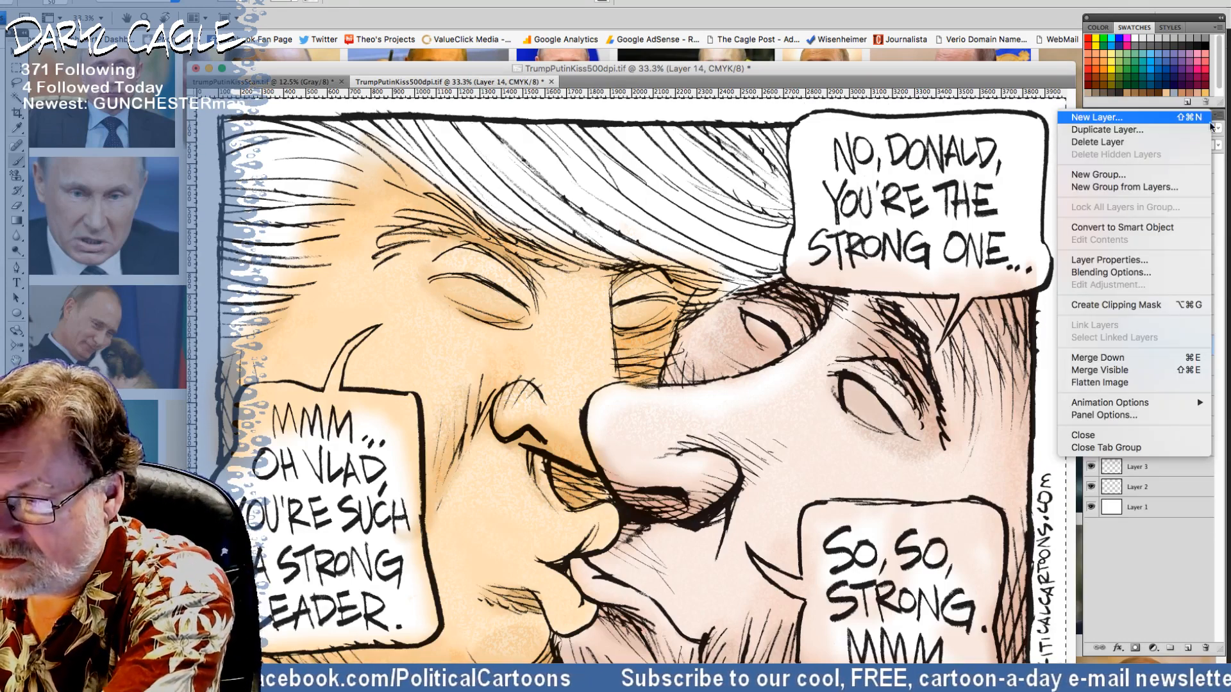
left_click(1077, 358)
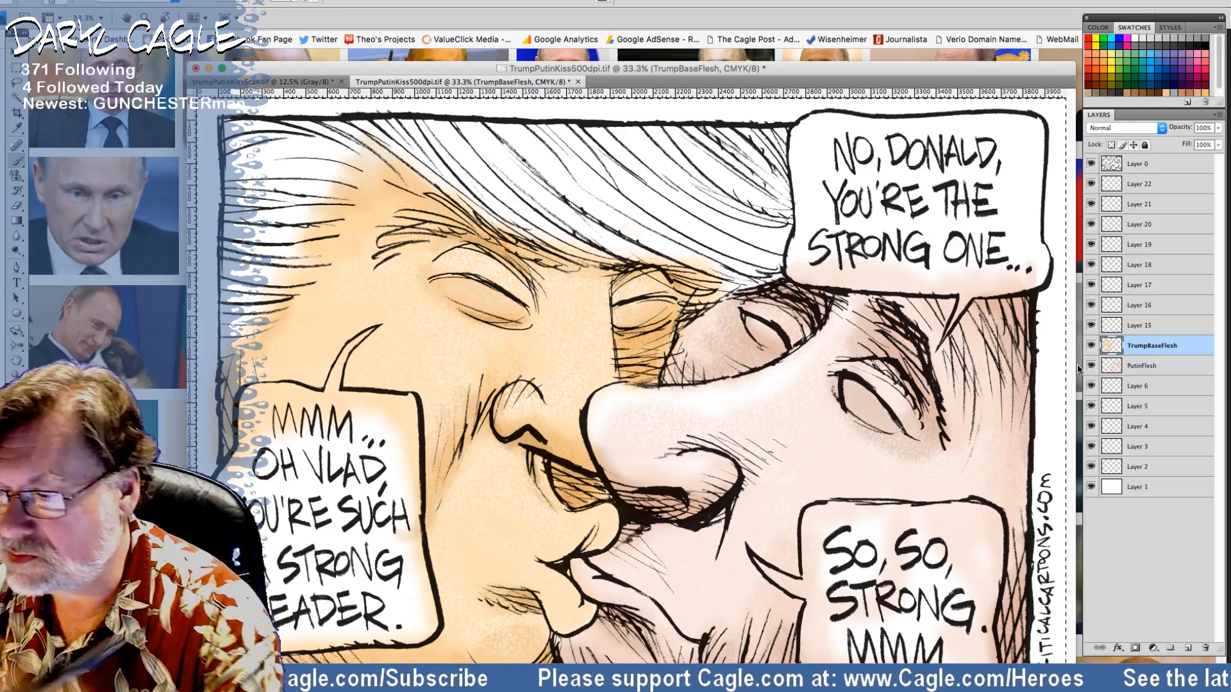
Step: Rename Layer 17 as TrumpHair
double_click(1136, 285)
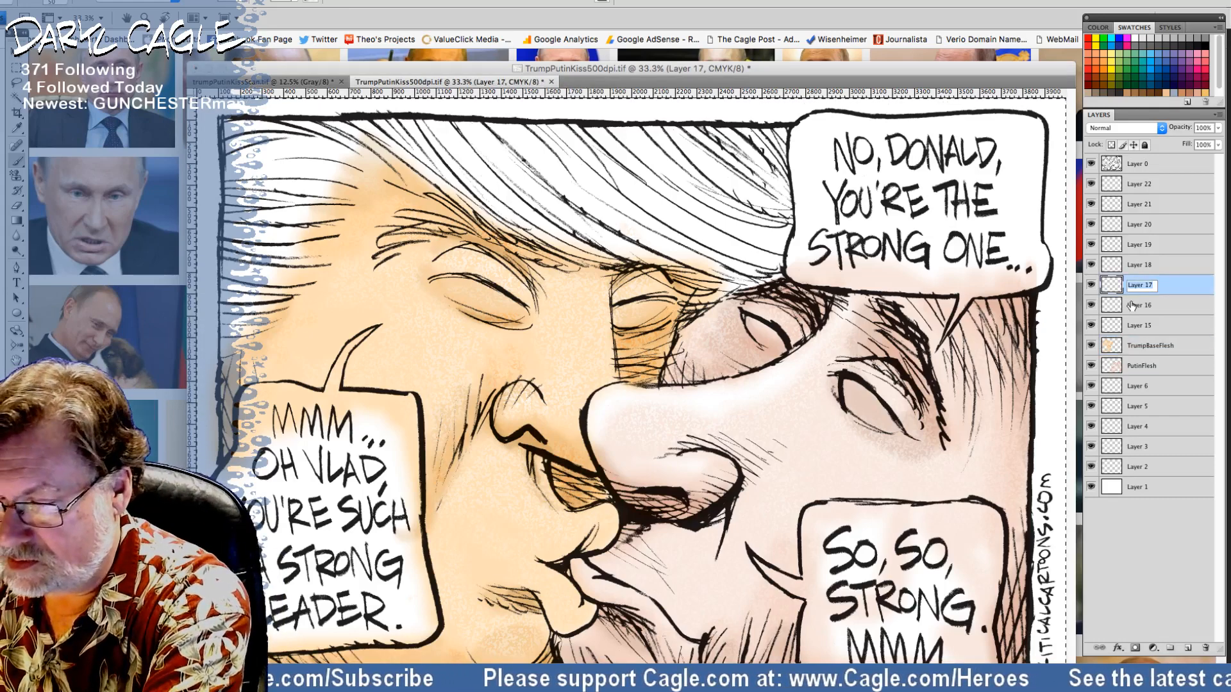
type("Trum")
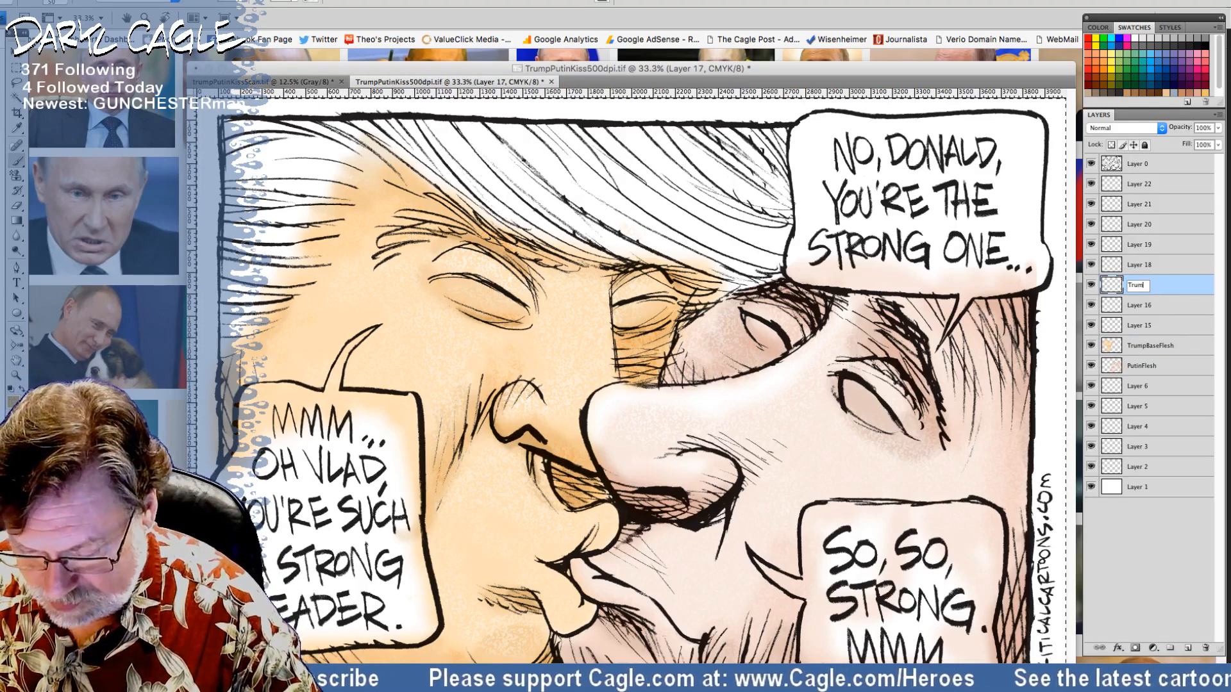
type("pHair")
key("Return")
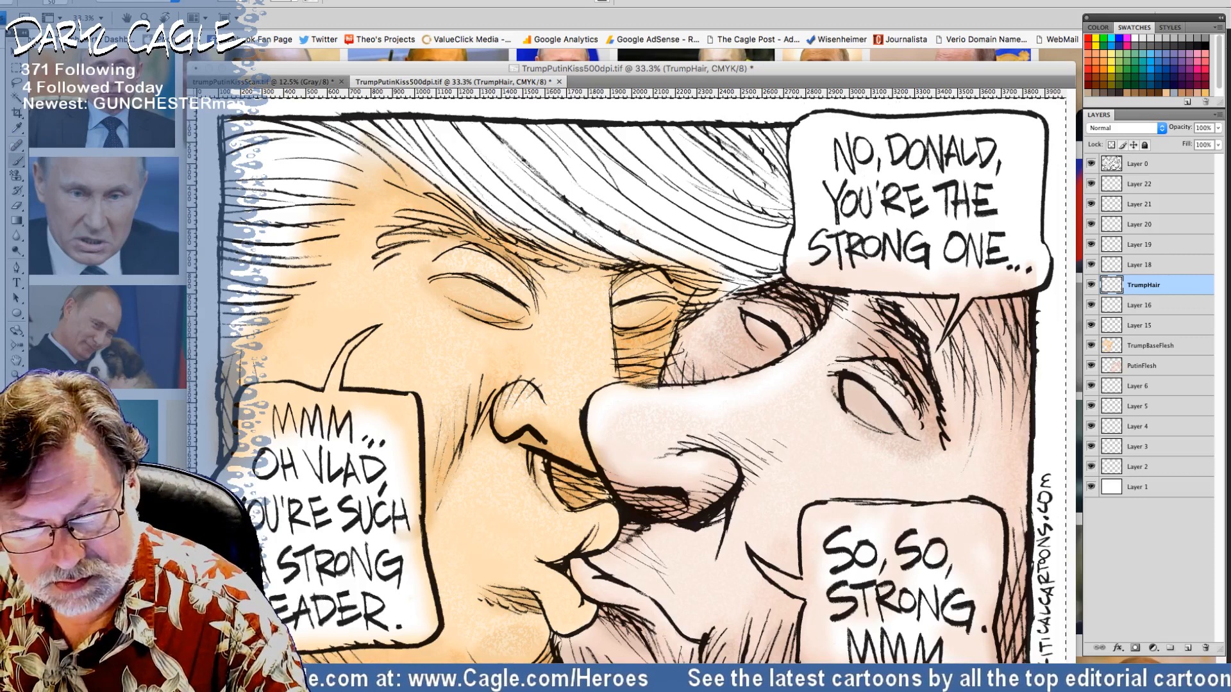
Step: Set the foreground color to C 0, M 20, Y 70, K 0 for the hair
left_click(15, 396)
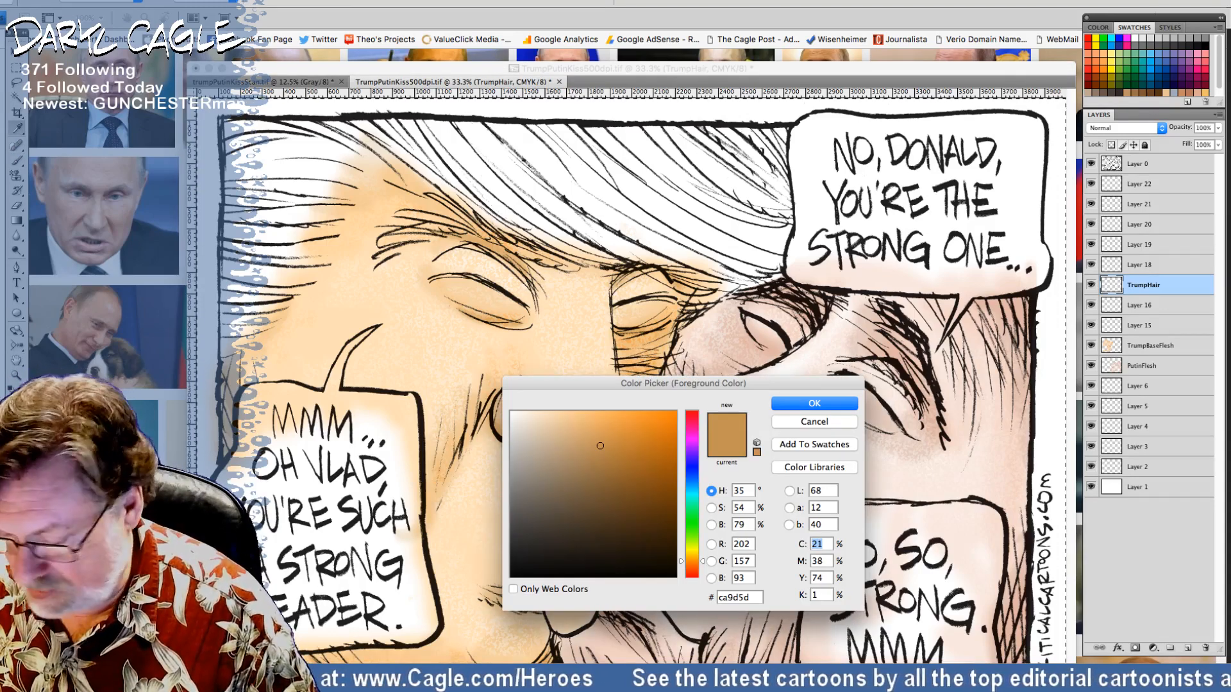
type("0")
key("Tab")
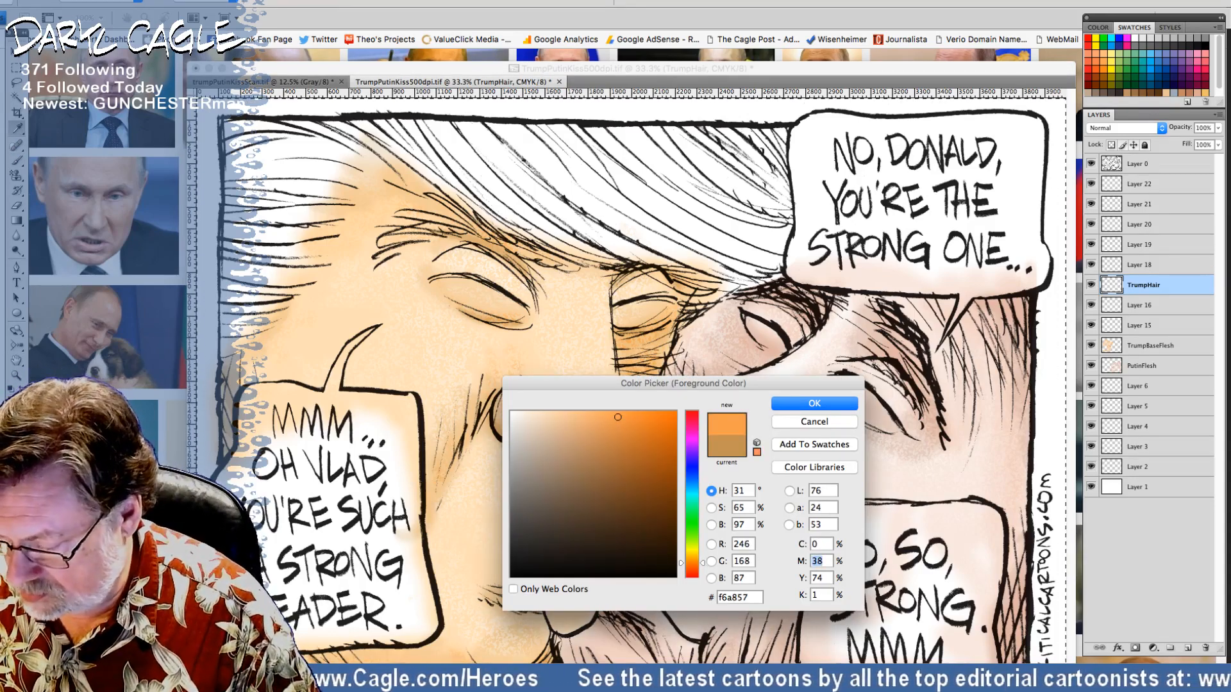
type("80")
key("BackSpace")
key("BackSpace")
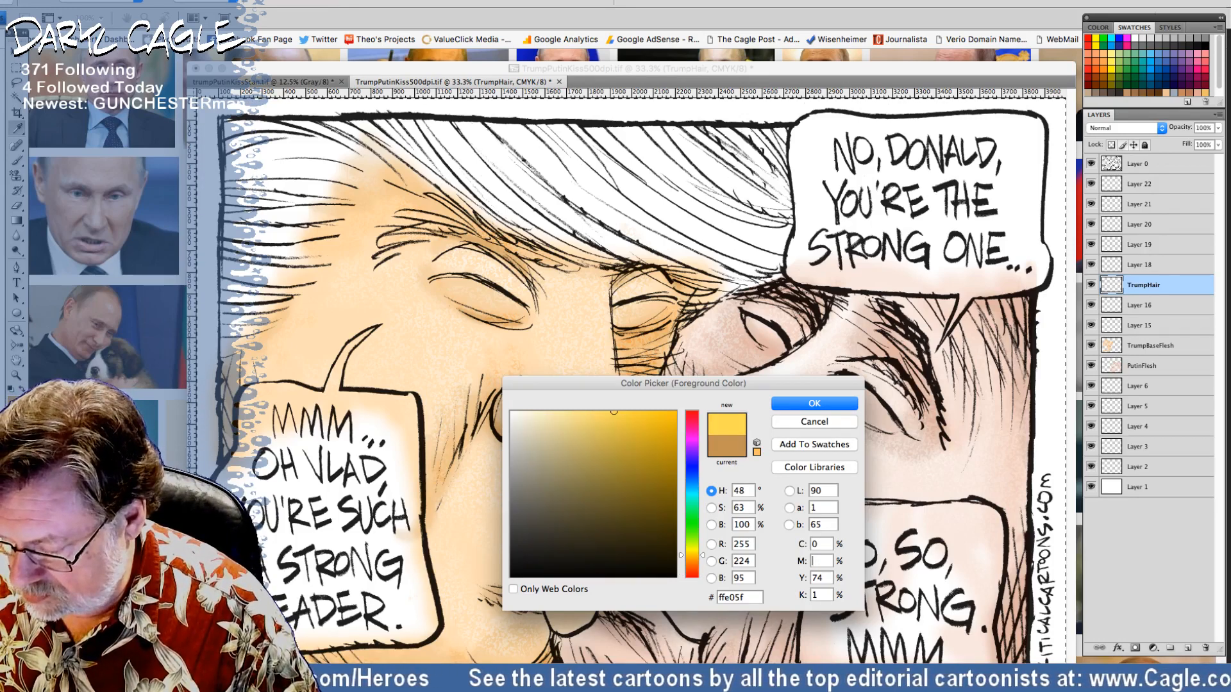
type("20")
key("Tab")
type("70")
key("Tab")
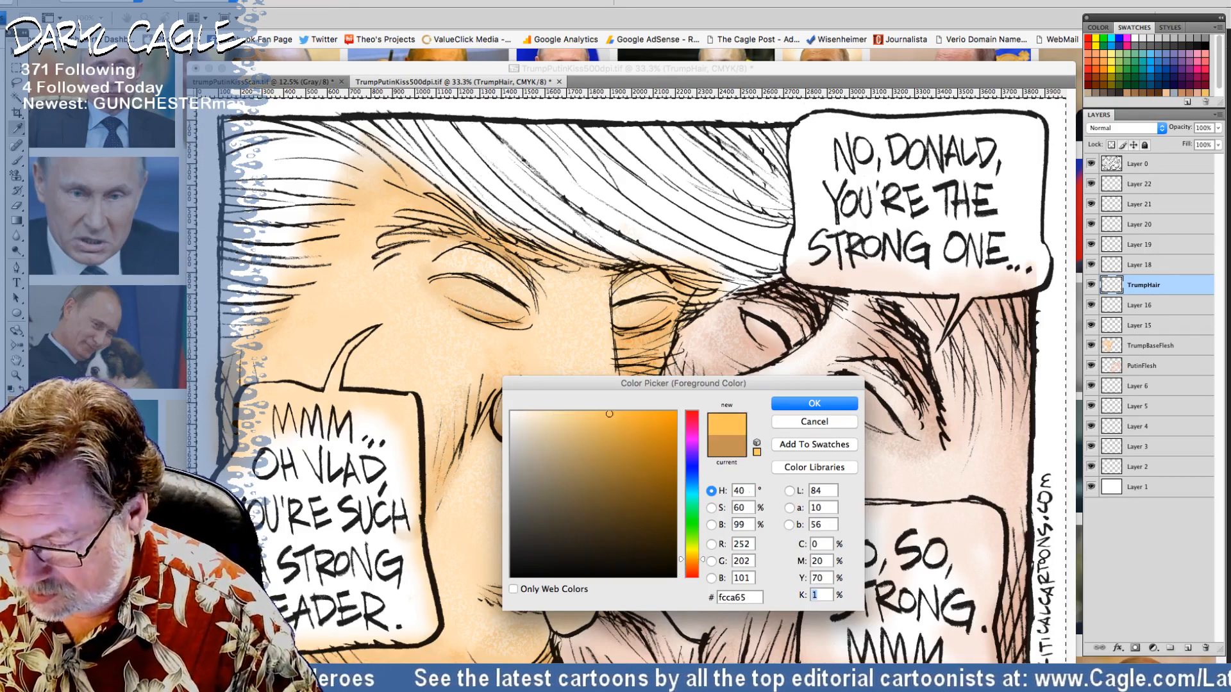
type("0")
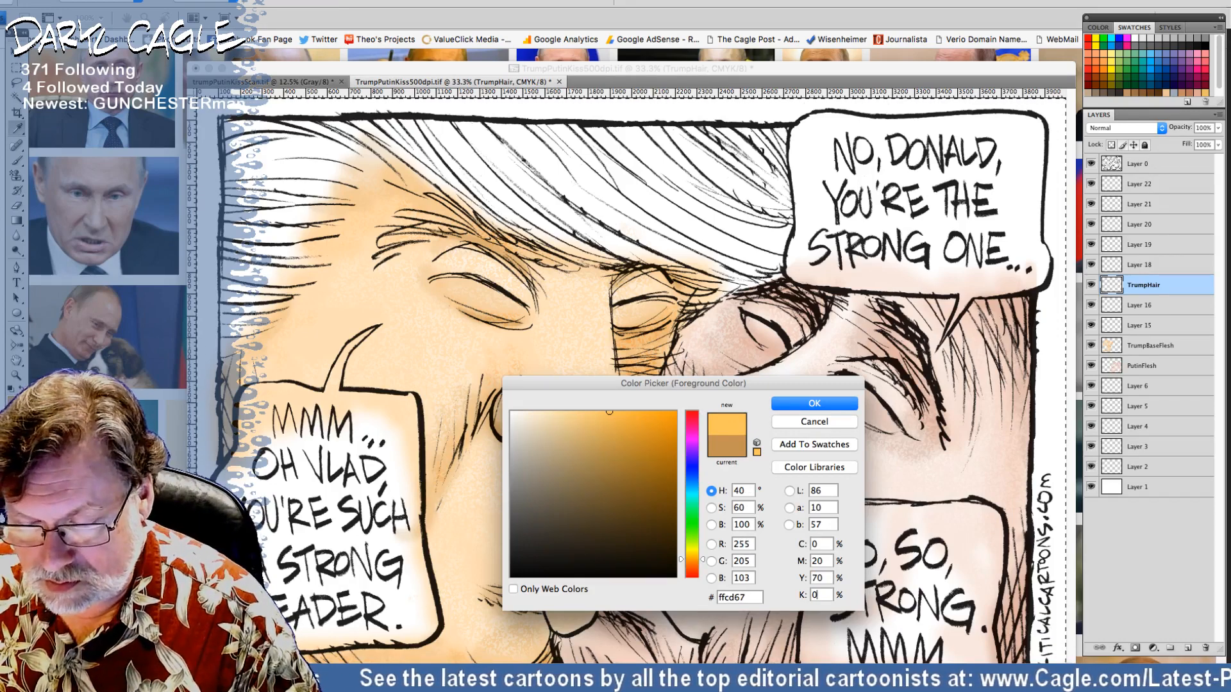
Step: Refine the hair color by setting yellow to 80% and magenta to 15%, and accept it
double_click(817, 578)
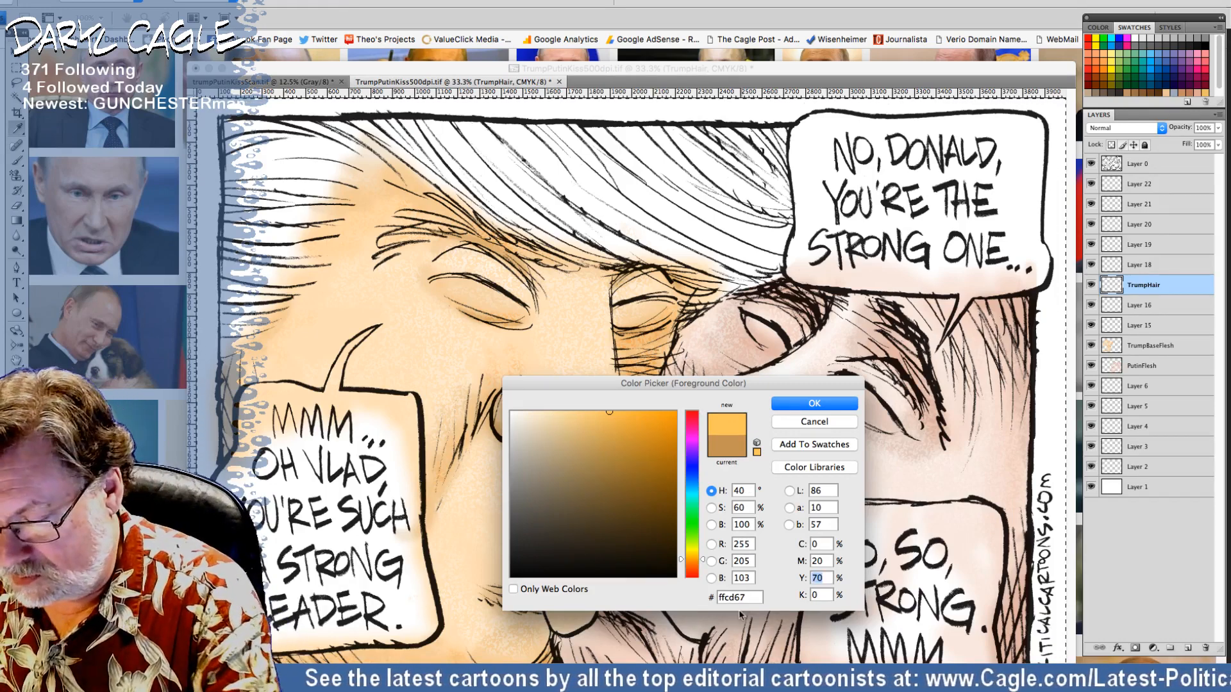
type("80")
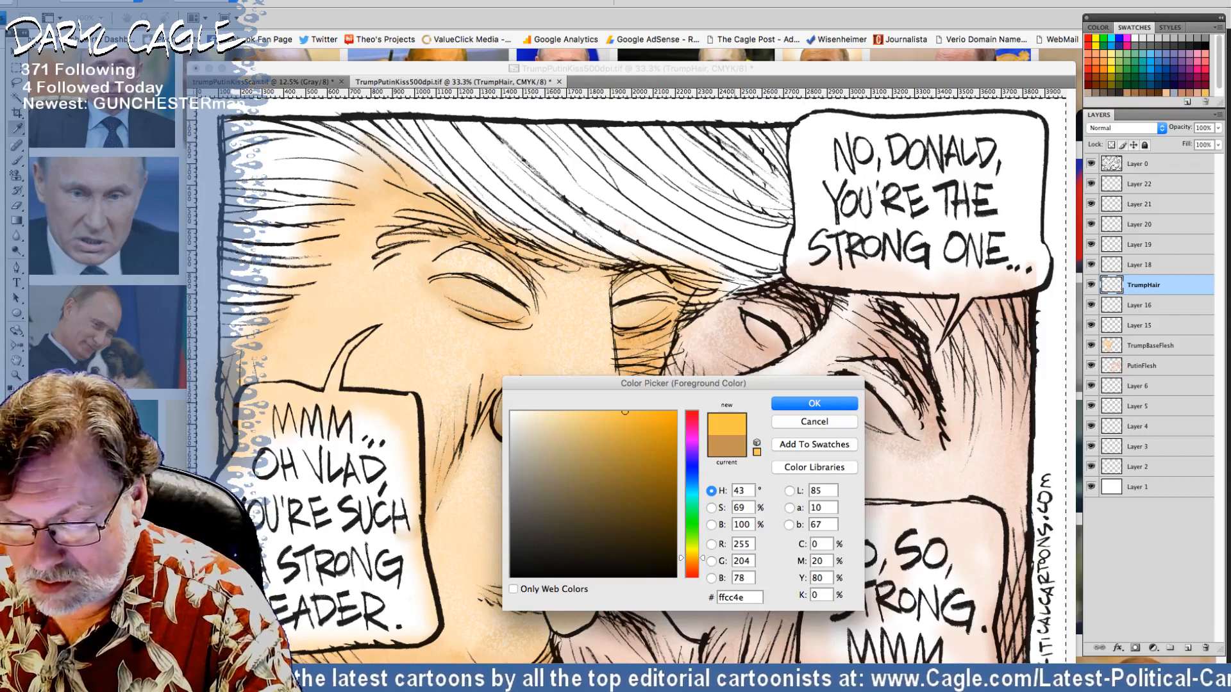
double_click(819, 560)
type("15")
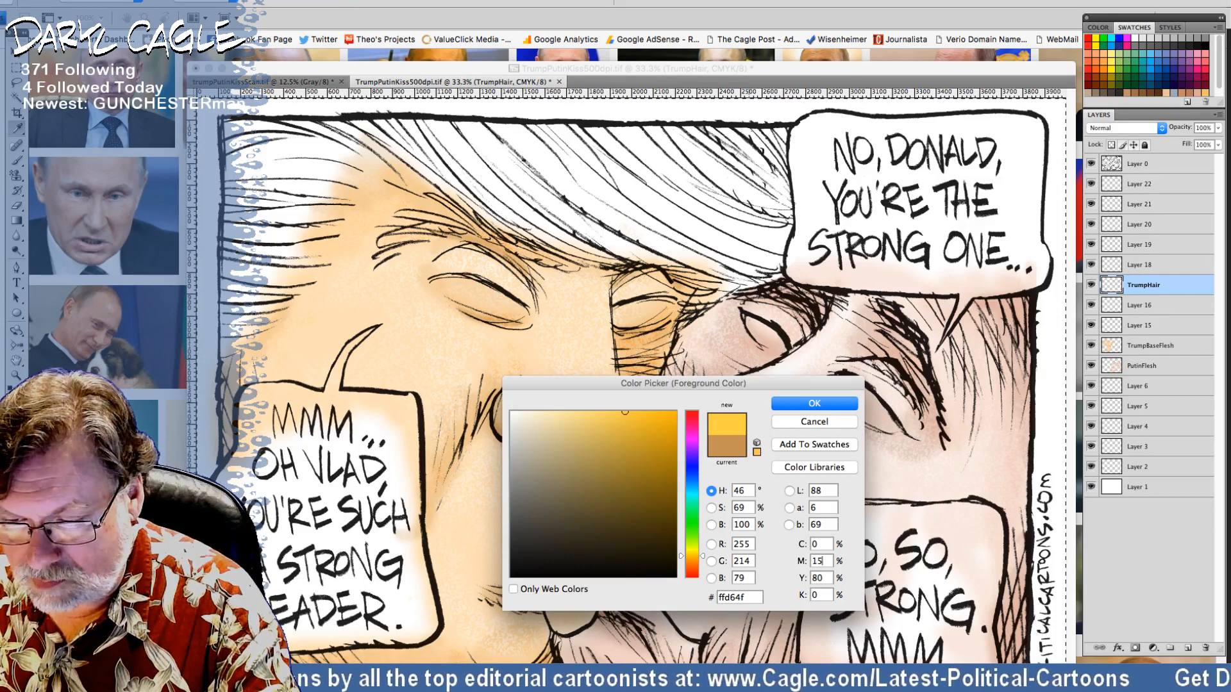
key("Return")
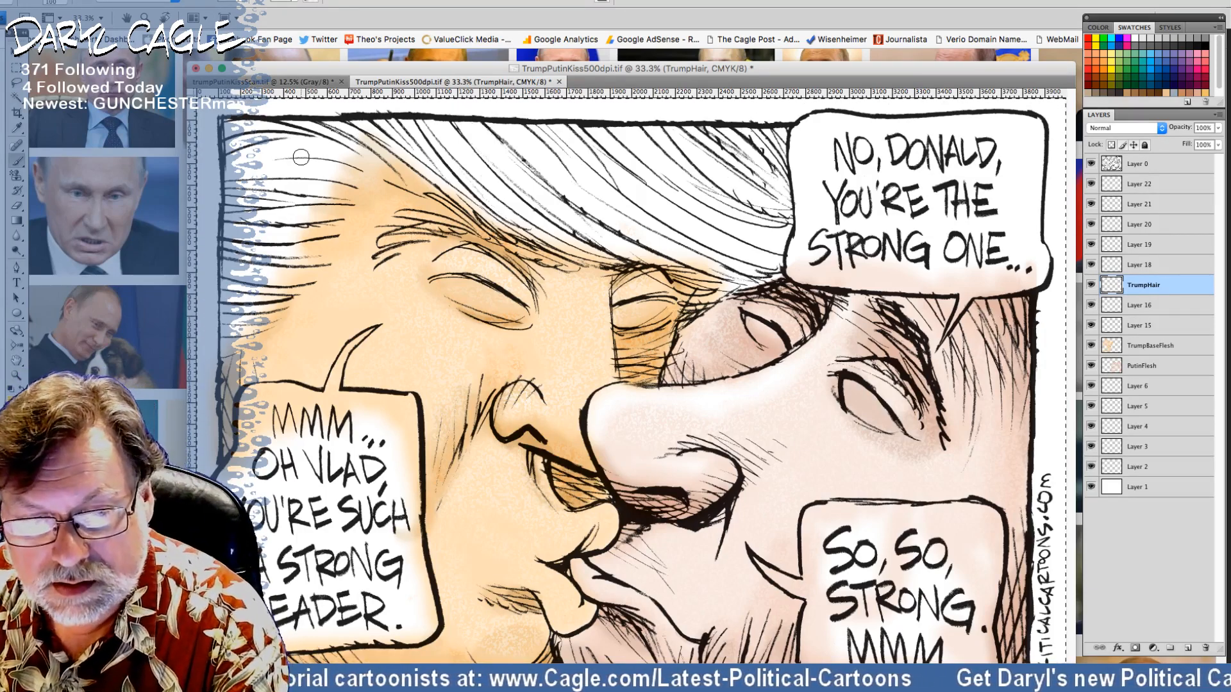
Step: Adjust the brush strength and paint yellow across all of Trump's hair on the TrumpHair layer
left_click(241, 1)
left_click_drag(232, 8, 226, 9)
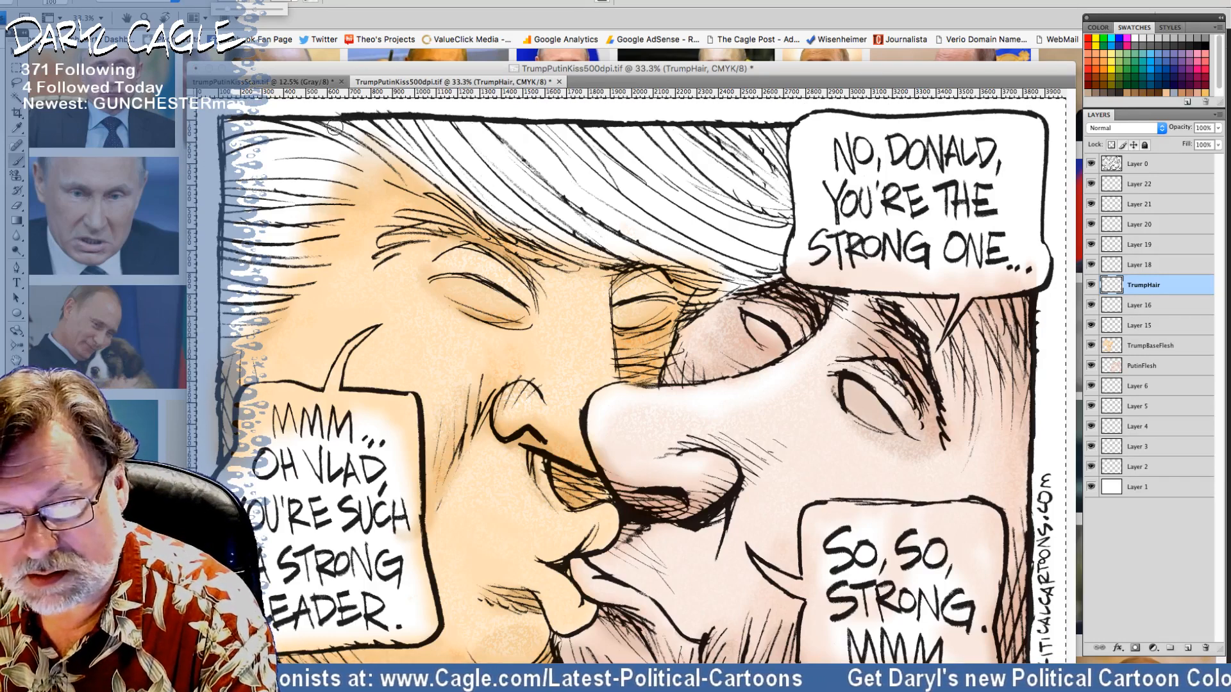
mouse_move(335, 127)
left_mouse_down()
mouse_move(499, 203)
mouse_move(419, 138)
mouse_move(551, 211)
mouse_move(499, 174)
mouse_move(490, 150)
mouse_move(616, 206)
mouse_move(608, 175)
mouse_move(587, 166)
mouse_move(749, 213)
mouse_move(603, 137)
mouse_move(658, 148)
mouse_move(787, 128)
mouse_move(694, 178)
mouse_move(738, 248)
mouse_move(620, 235)
mouse_move(372, 125)
mouse_move(570, 200)
left_mouse_up()
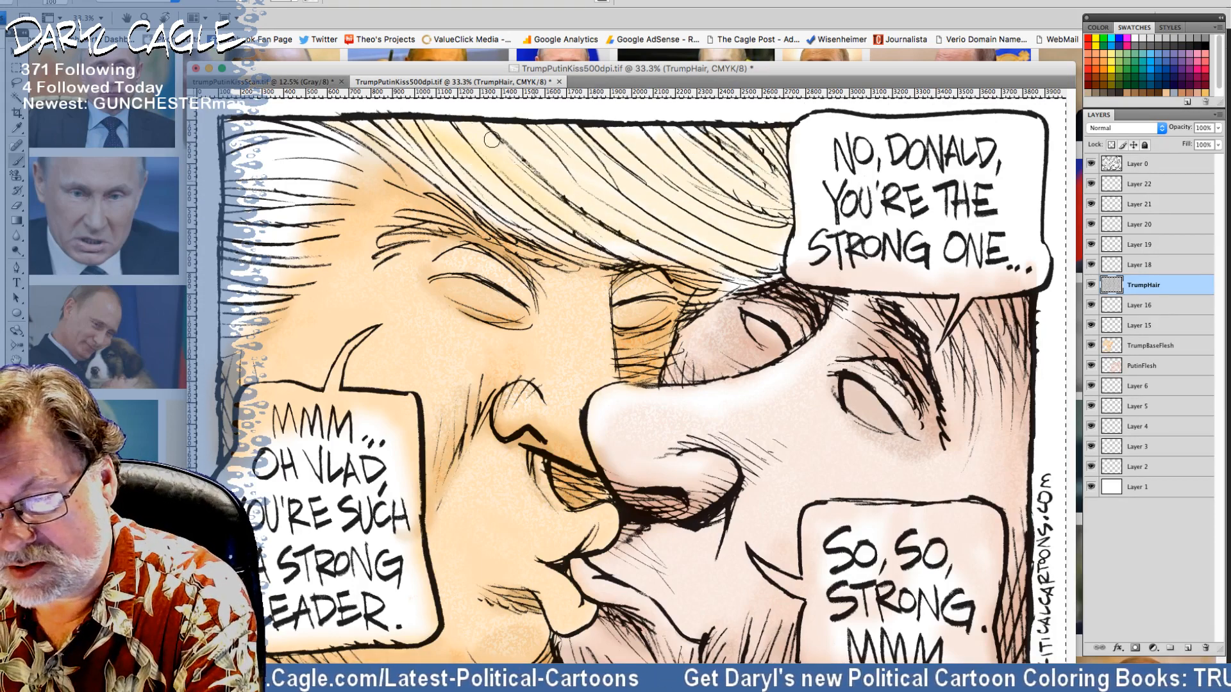
mouse_move(491, 139)
left_mouse_down()
mouse_move(581, 175)
mouse_move(593, 162)
mouse_move(721, 225)
mouse_move(742, 221)
mouse_move(595, 147)
mouse_move(766, 221)
mouse_move(716, 166)
mouse_move(642, 134)
mouse_move(723, 155)
mouse_move(774, 148)
left_mouse_up()
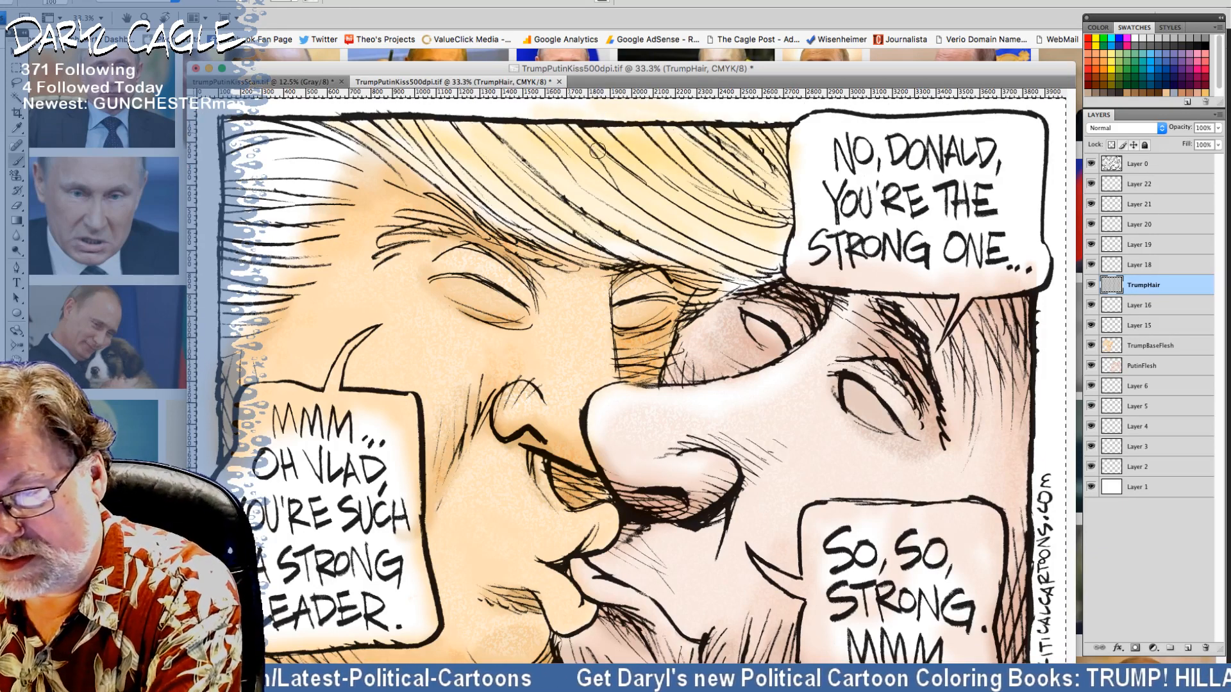
mouse_move(615, 152)
left_mouse_down()
mouse_move(646, 133)
mouse_move(705, 207)
mouse_move(784, 267)
mouse_move(716, 258)
mouse_move(744, 277)
mouse_move(601, 188)
mouse_move(383, 104)
mouse_move(456, 160)
mouse_move(493, 159)
mouse_move(453, 152)
mouse_move(751, 264)
mouse_move(657, 180)
mouse_move(259, 127)
mouse_move(260, 147)
mouse_move(340, 194)
mouse_move(243, 197)
mouse_move(212, 253)
mouse_move(322, 248)
mouse_move(263, 265)
mouse_move(277, 278)
mouse_move(211, 314)
mouse_move(219, 325)
mouse_move(204, 347)
mouse_move(221, 286)
mouse_move(251, 290)
mouse_move(207, 248)
mouse_move(287, 235)
mouse_move(241, 250)
mouse_move(266, 211)
mouse_move(307, 199)
mouse_move(195, 201)
mouse_move(335, 190)
mouse_move(299, 175)
mouse_move(238, 182)
mouse_move(262, 193)
mouse_move(217, 191)
mouse_move(356, 175)
mouse_move(252, 177)
left_mouse_up()
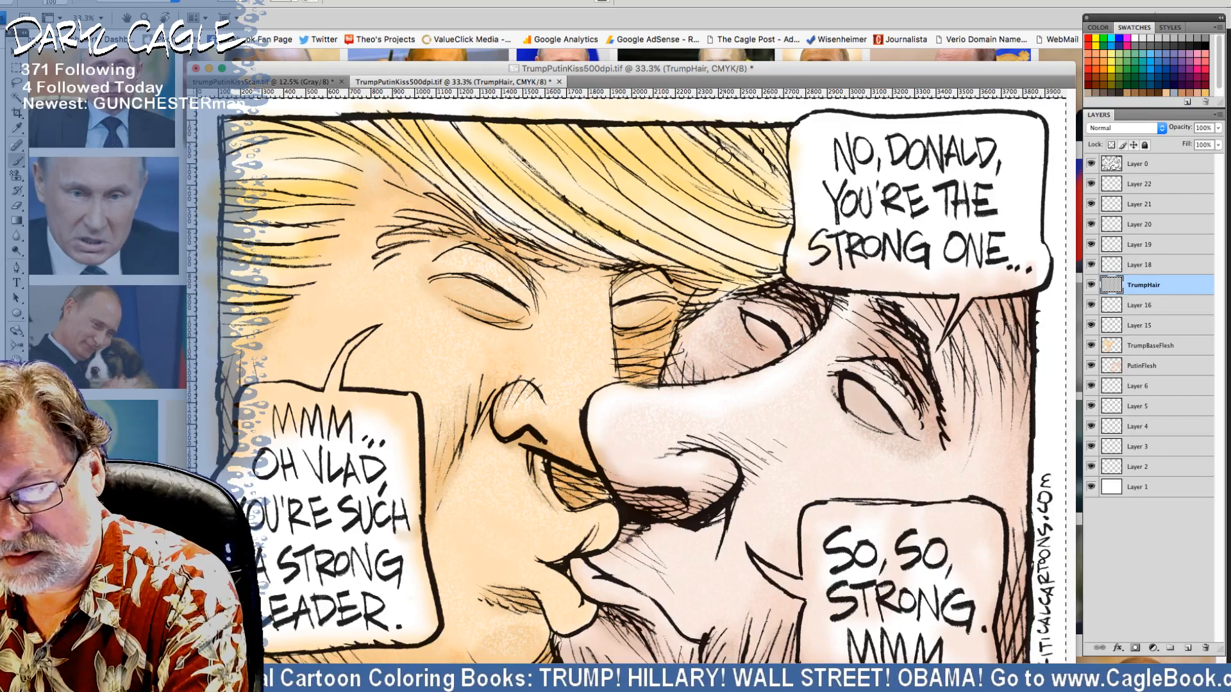
mouse_move(738, 135)
left_mouse_down()
mouse_move(817, 158)
mouse_move(750, 180)
mouse_move(687, 154)
mouse_move(804, 232)
left_mouse_up()
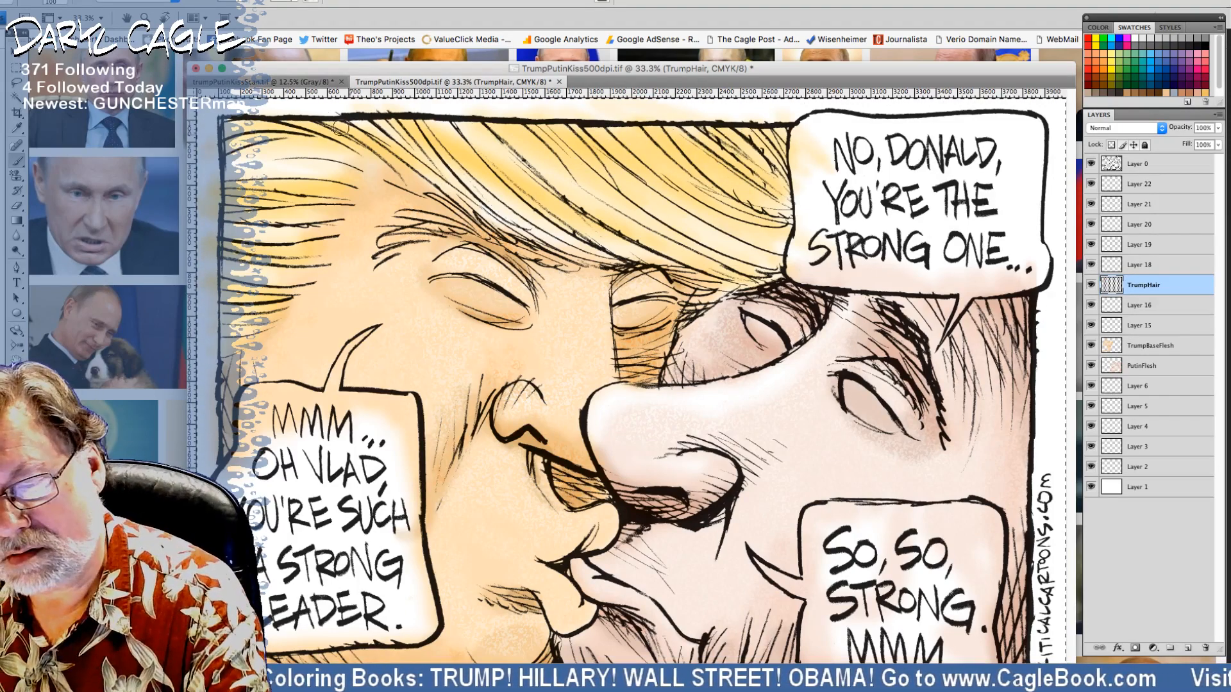
mouse_move(419, 158)
left_mouse_down()
mouse_move(503, 224)
mouse_move(557, 243)
mouse_move(607, 221)
mouse_move(655, 276)
mouse_move(719, 283)
left_mouse_up()
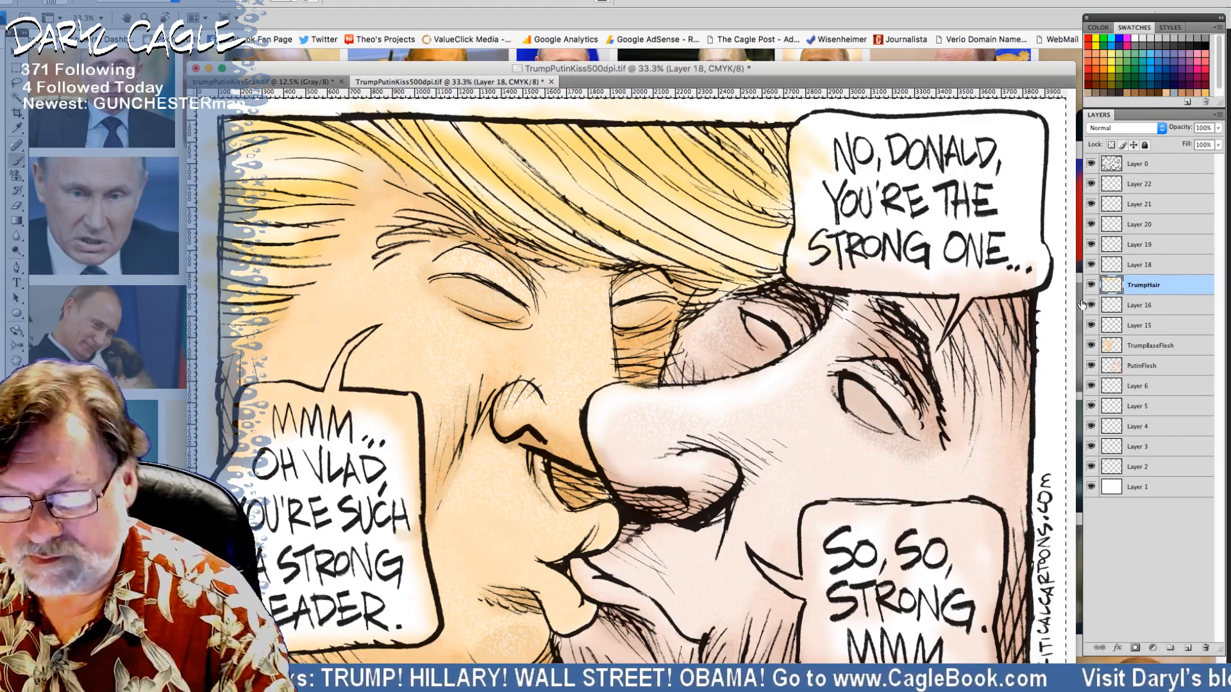
Step: Add texture over Trump's hair on Layer 18 with the Pattern Stamp tool, using the first pattern in the fourth row
left_click(1138, 268)
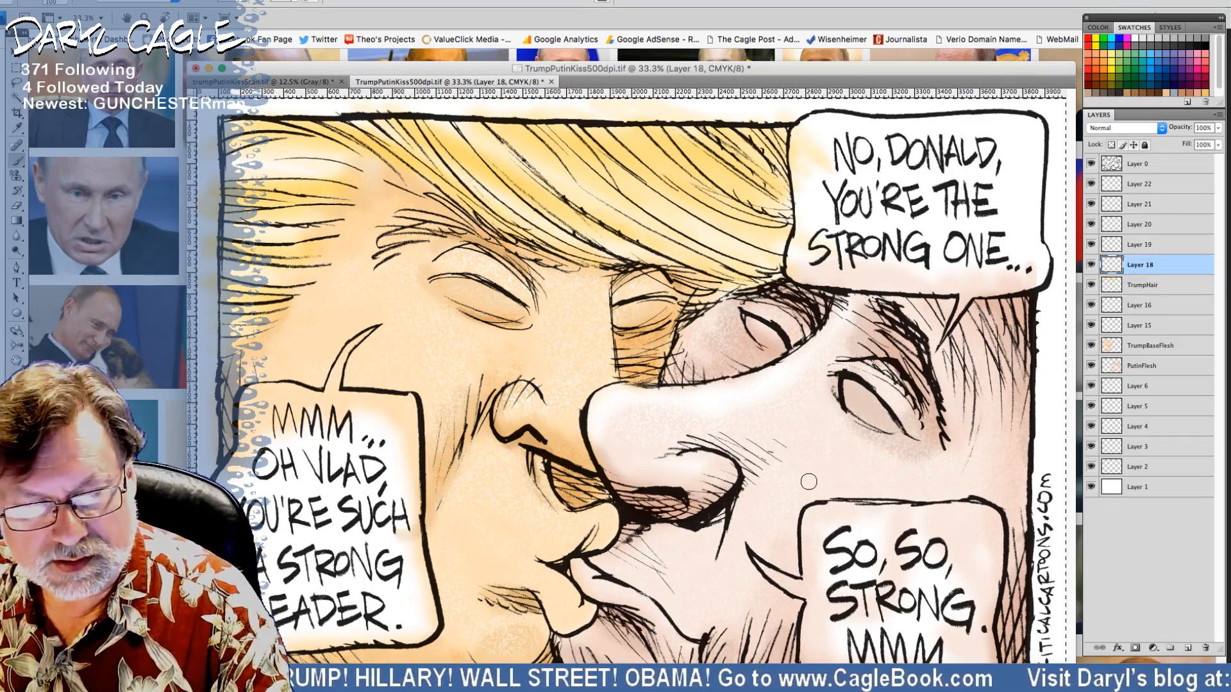
left_click(16, 175)
left_click(314, 2)
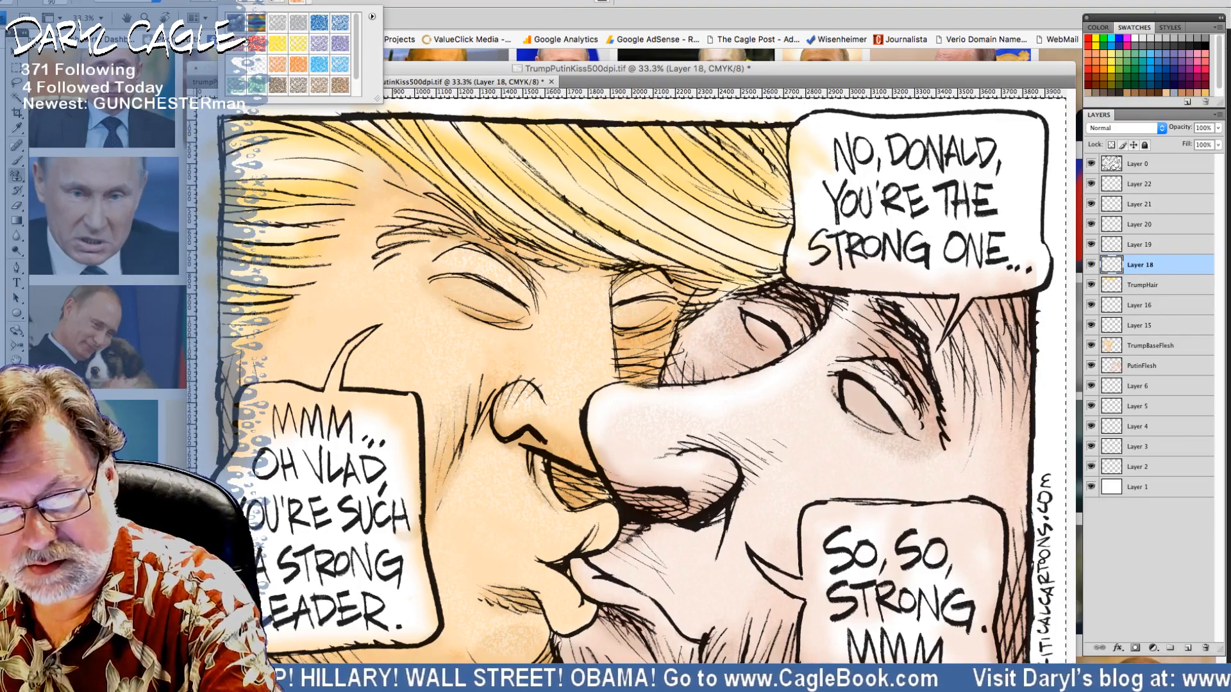
left_click(255, 66)
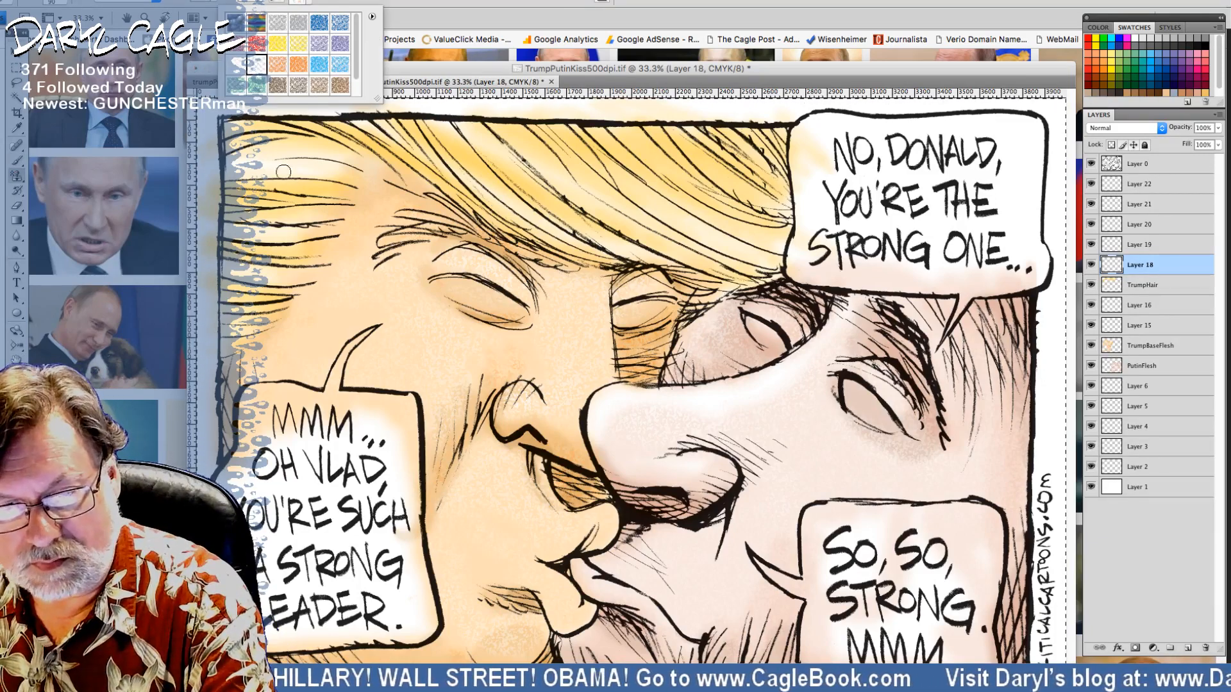
left_click(414, 136)
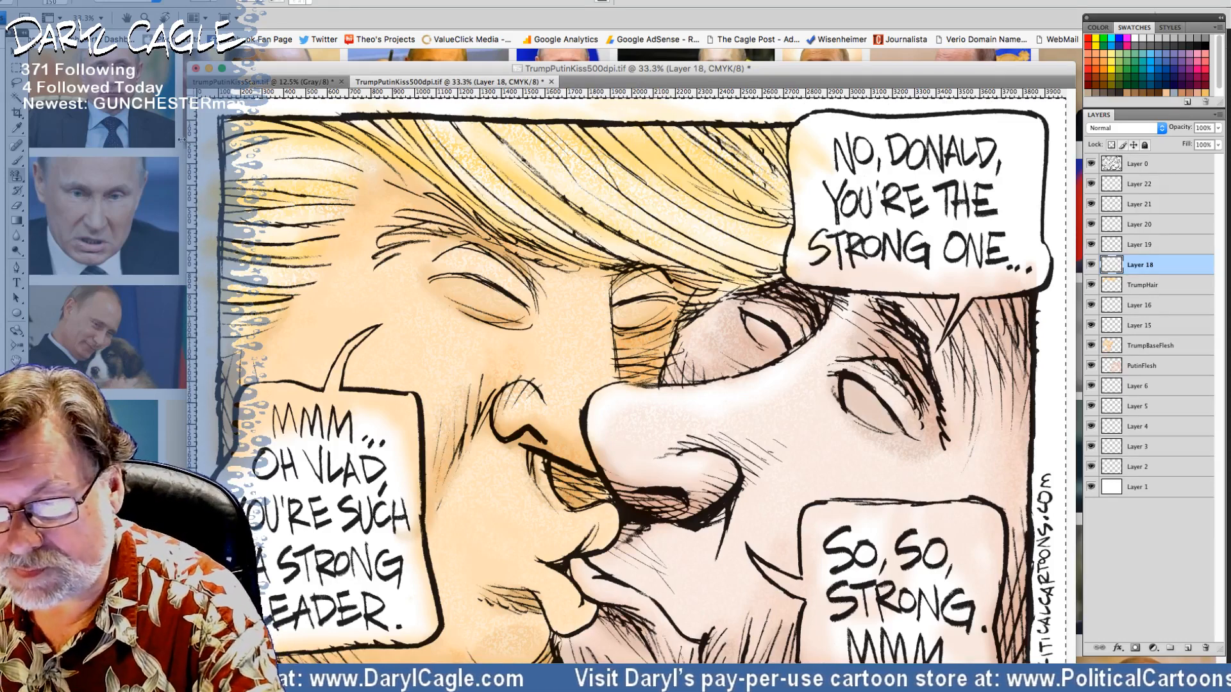
Step: Stamp the yellow pattern in the second row, third column over Trump's hair on Layer 19, using a smaller brush at reduced opacity
left_click(308, 2)
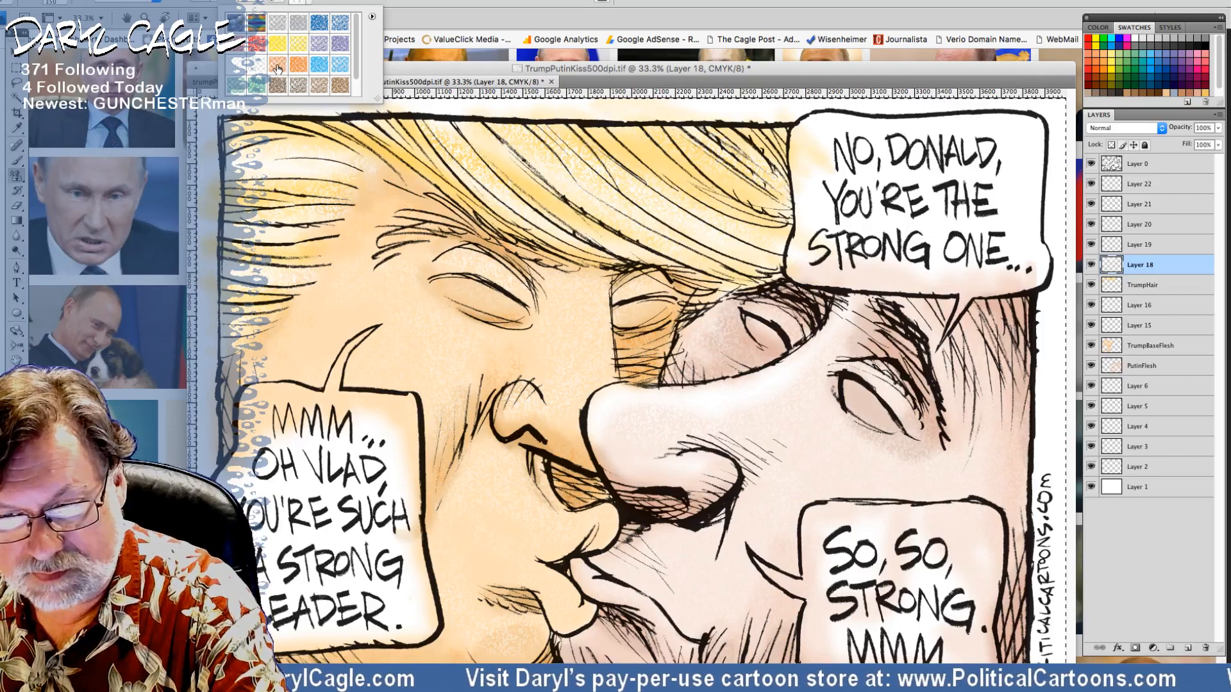
left_click(297, 46)
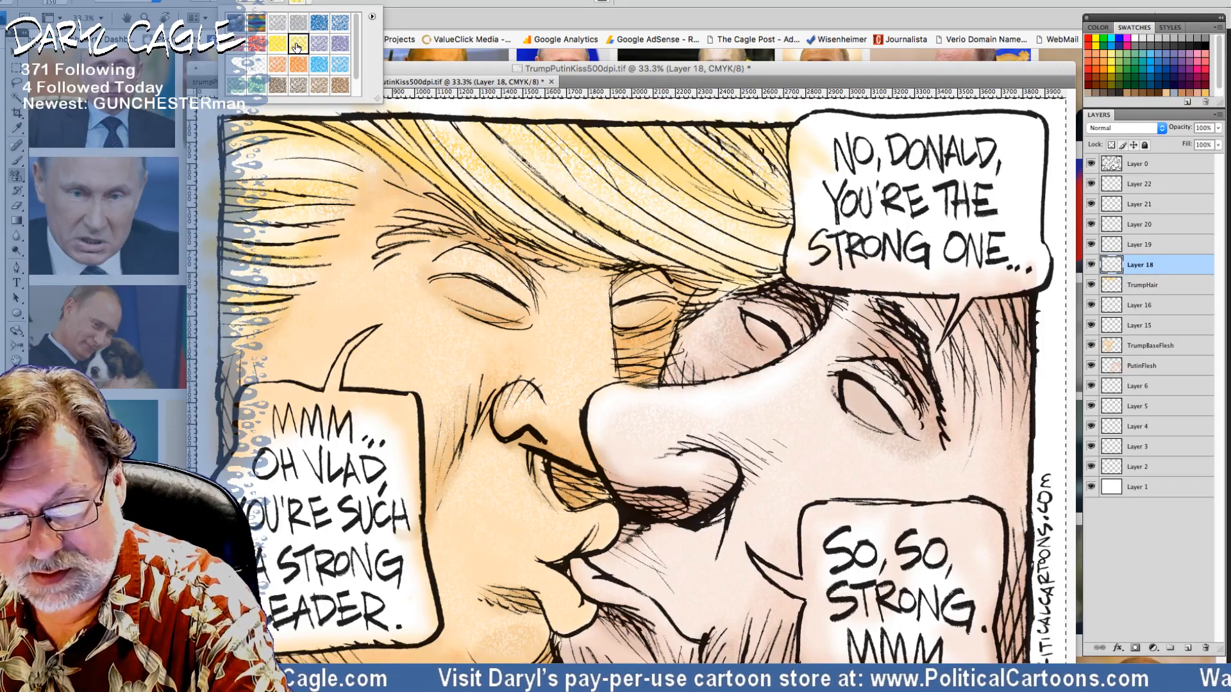
left_click(1136, 245)
key("bracketleft")
key("bracketleft")
key("bracketleft")
key("bracketleft")
key("bracketleft")
key("bracketleft")
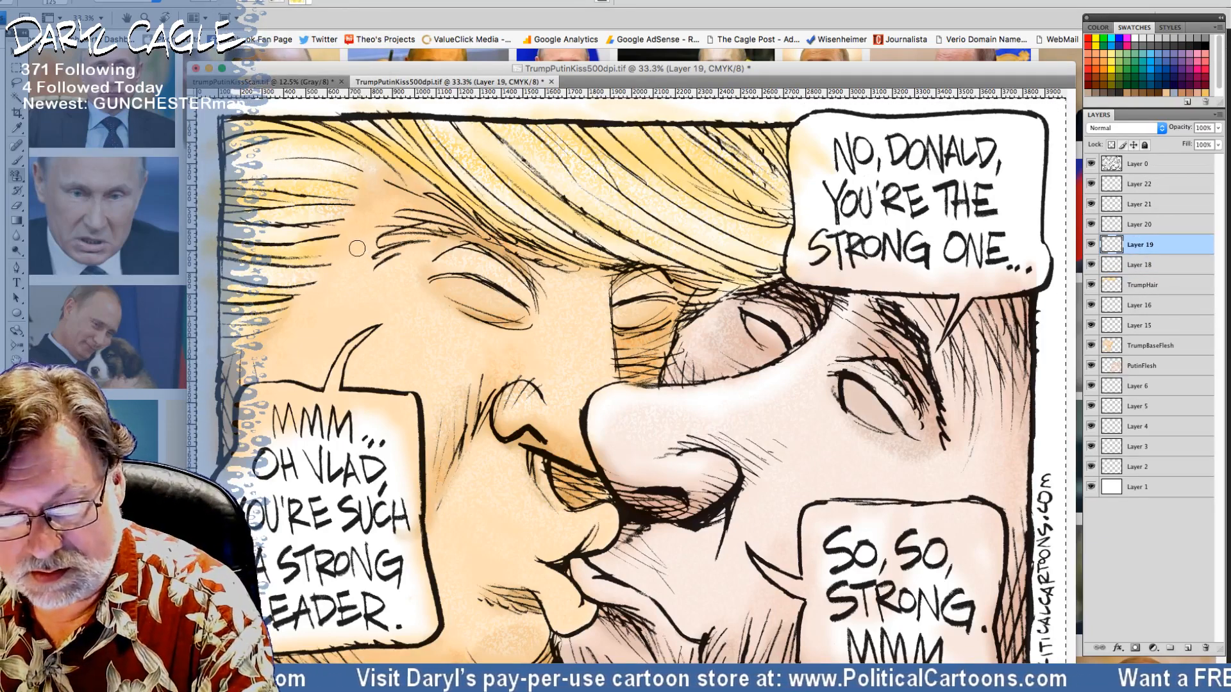
left_click(211, 3)
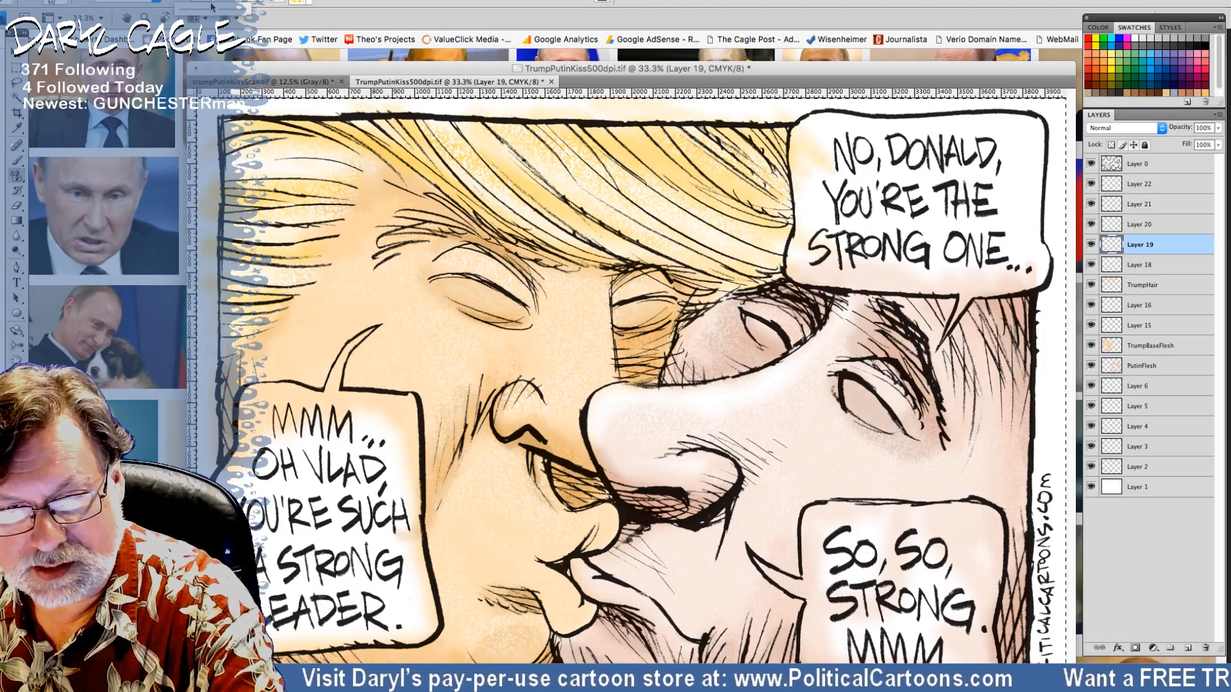
left_click_drag(214, 10, 189, 12)
left_click(717, 216)
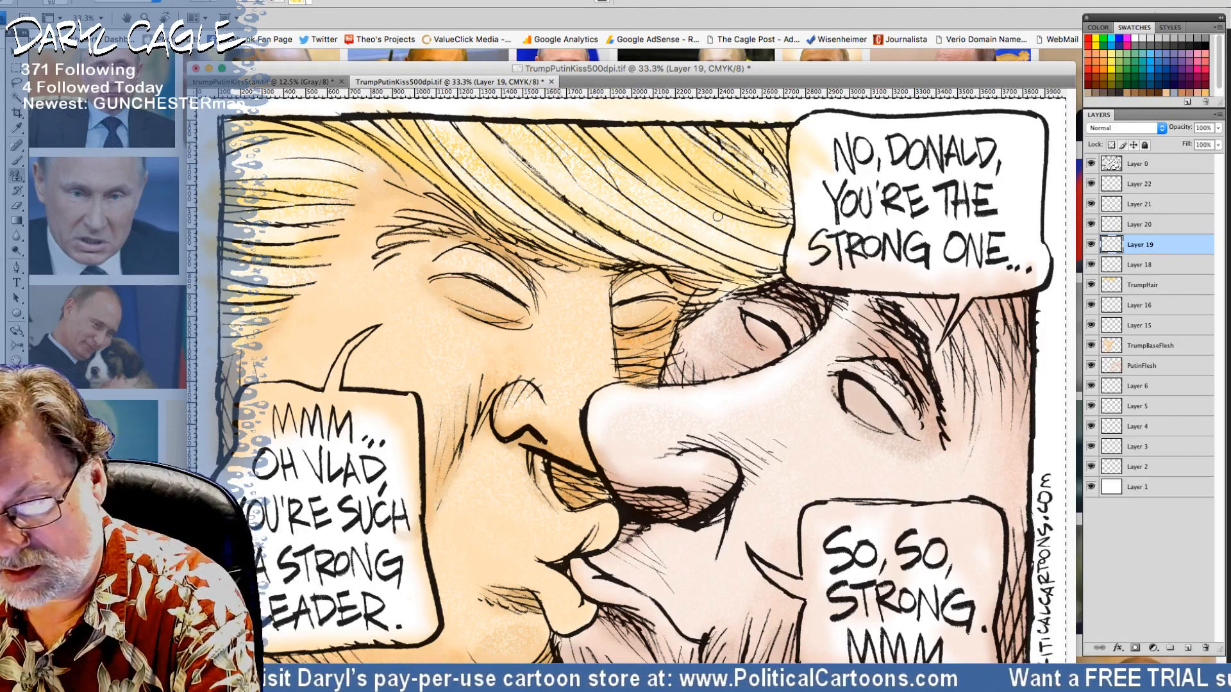
mouse_move(668, 164)
left_mouse_down()
mouse_move(757, 179)
mouse_move(685, 157)
mouse_move(693, 142)
mouse_move(766, 146)
mouse_move(516, 117)
mouse_move(523, 158)
mouse_move(646, 211)
mouse_move(479, 144)
mouse_move(558, 217)
mouse_move(443, 104)
mouse_move(535, 194)
mouse_move(383, 110)
mouse_move(351, 107)
mouse_move(416, 162)
mouse_move(382, 136)
mouse_move(379, 153)
mouse_move(322, 169)
mouse_move(211, 182)
mouse_move(331, 160)
mouse_move(265, 202)
left_mouse_up()
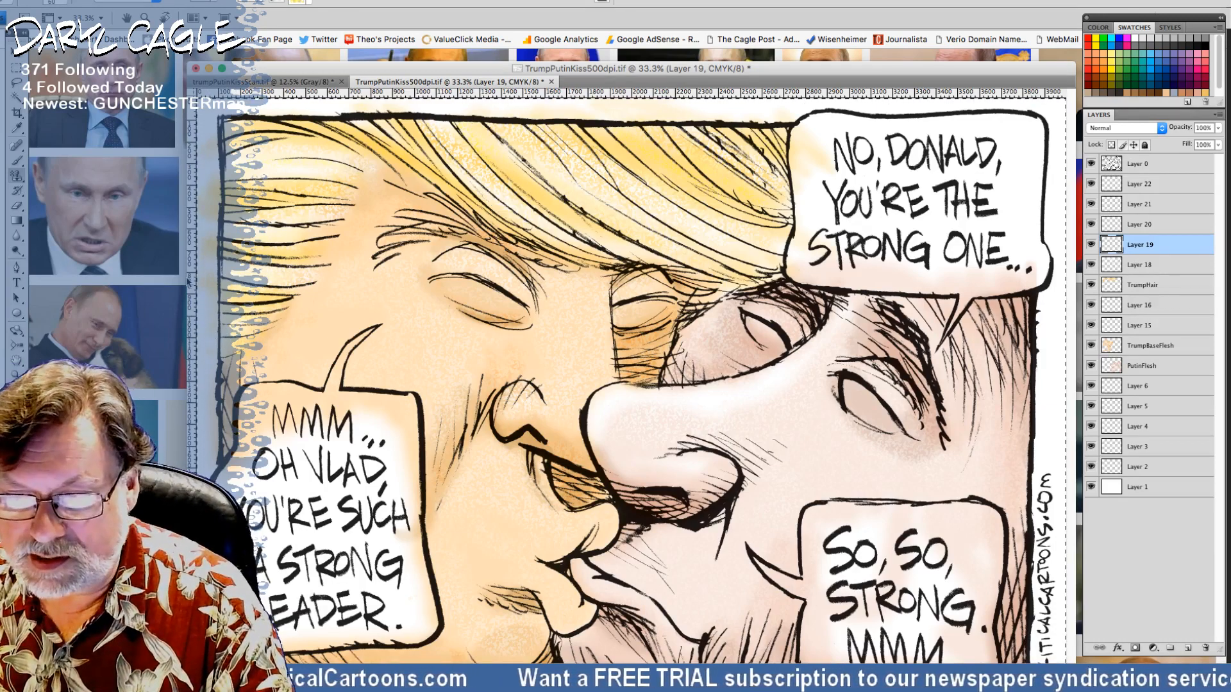
Step: Add orange texture strokes to Trump's hair on Layer 19 with the third-row, second-column pattern, adjusting the opacity and undoing one stroke
left_click(300, 2)
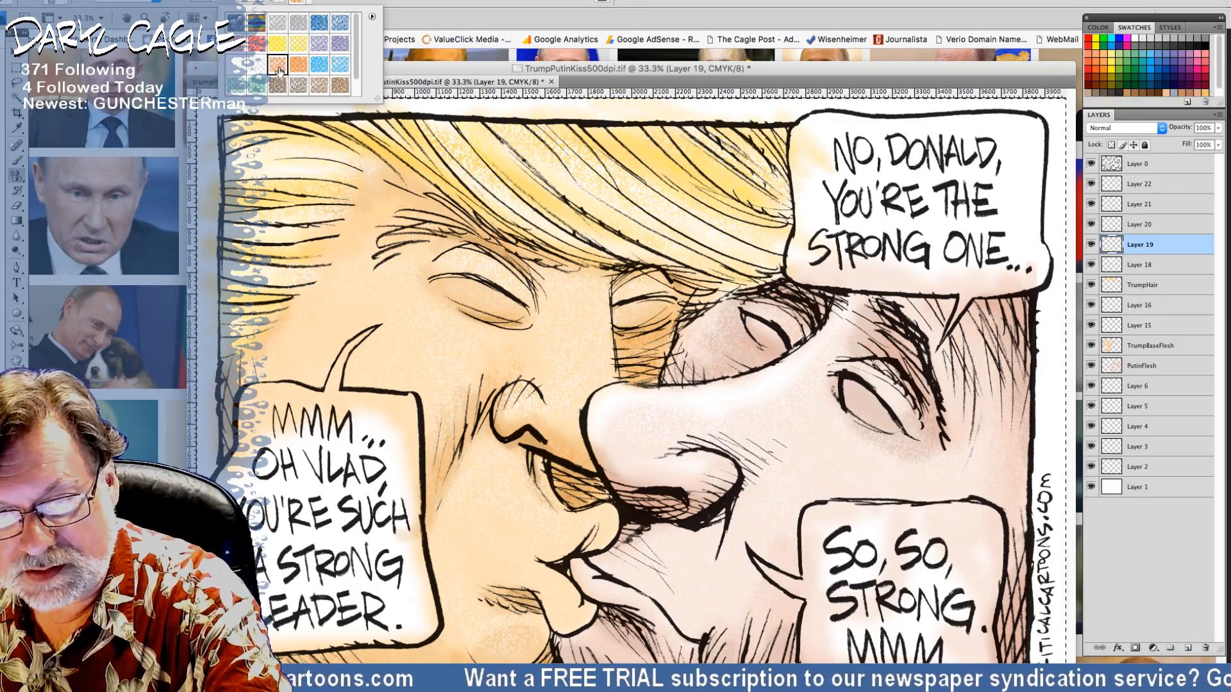
left_click(213, 1)
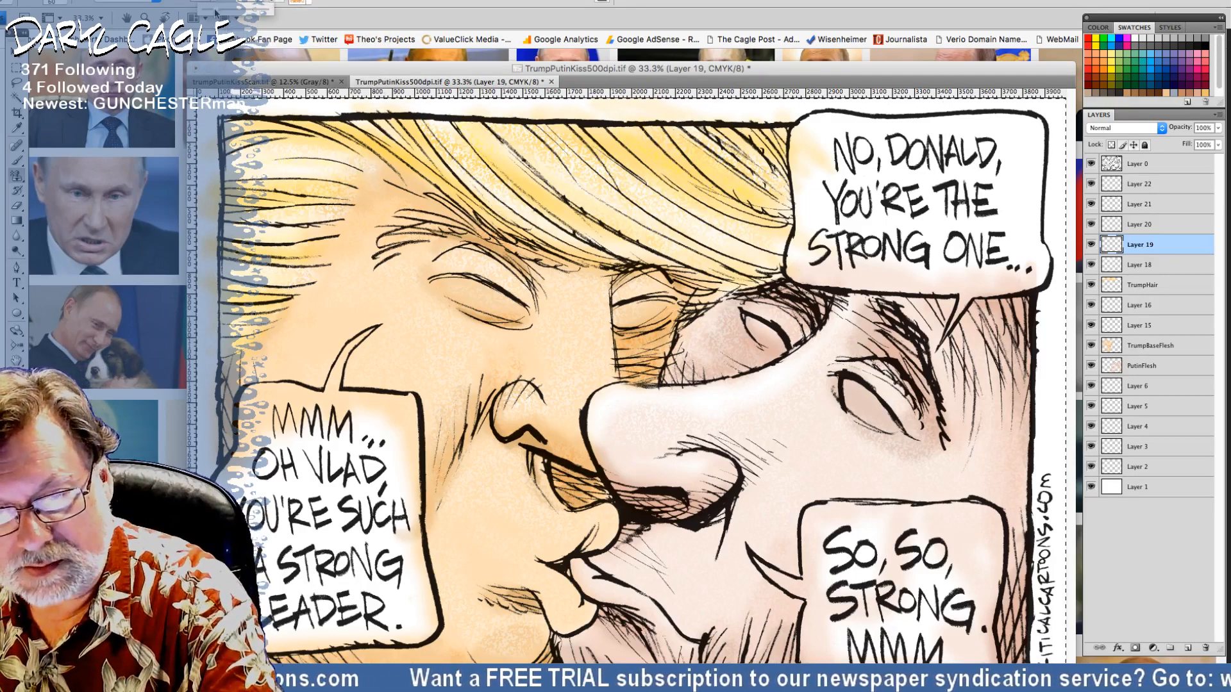
left_click_drag(212, 9, 209, 9)
left_click(610, 134)
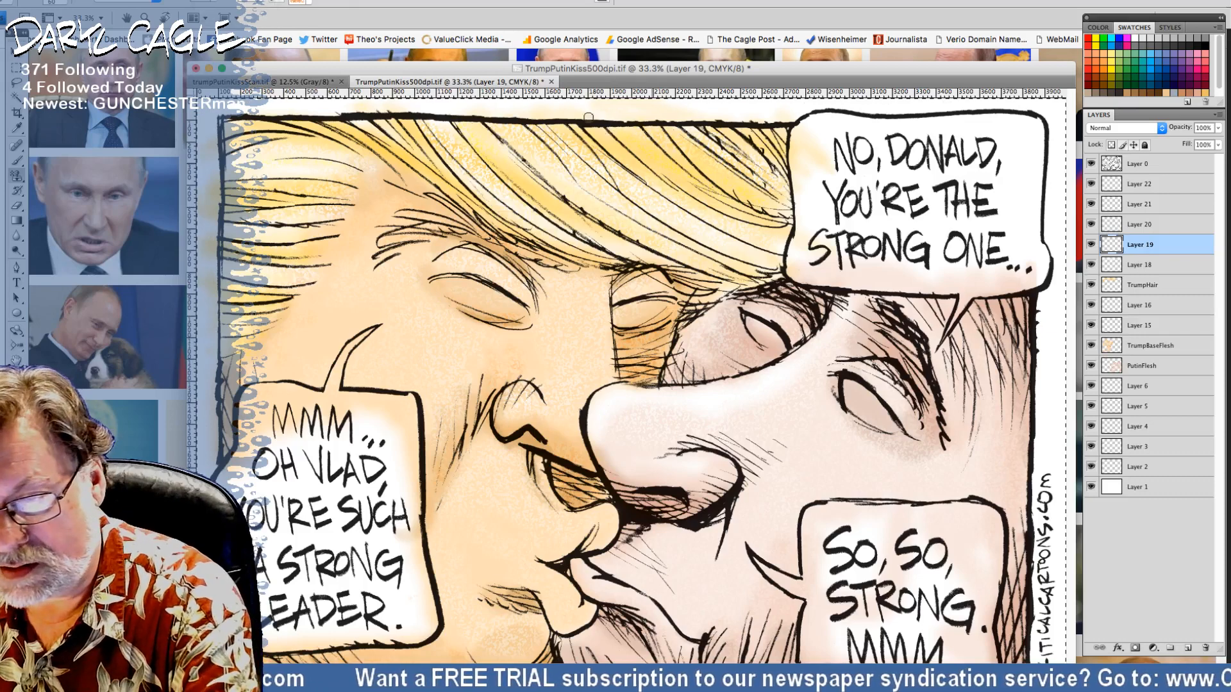
mouse_move(695, 149)
left_mouse_down()
mouse_move(658, 131)
mouse_move(759, 161)
mouse_move(753, 130)
left_mouse_up()
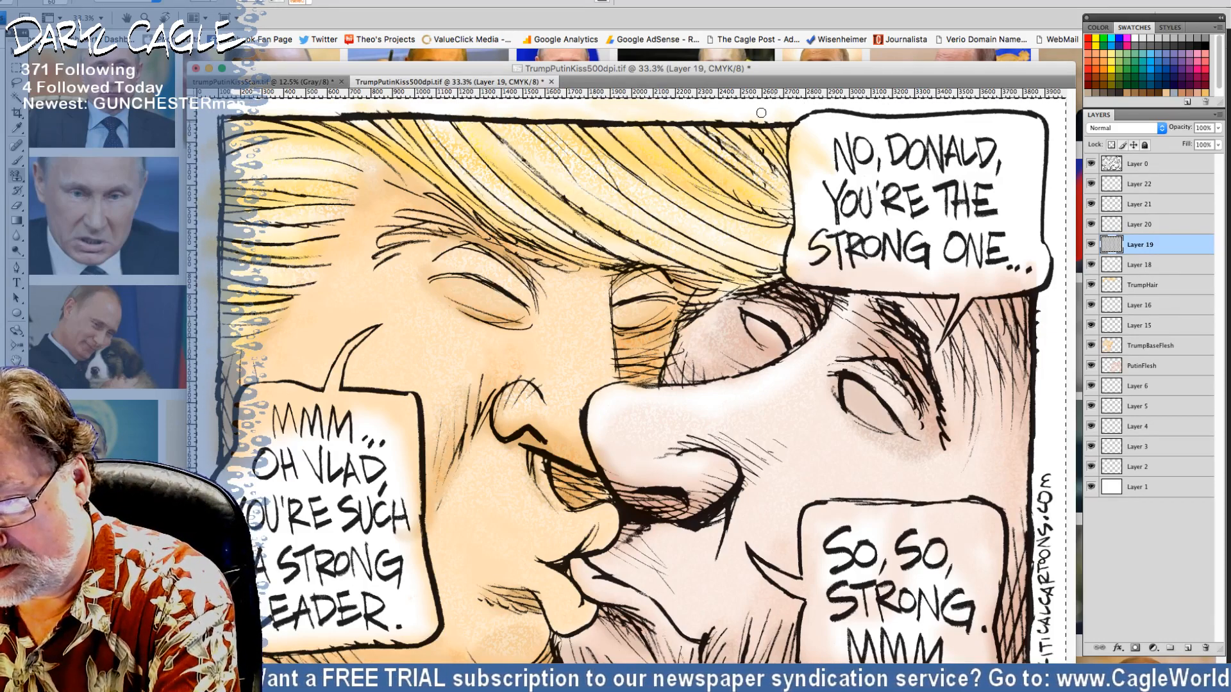
key("super+z")
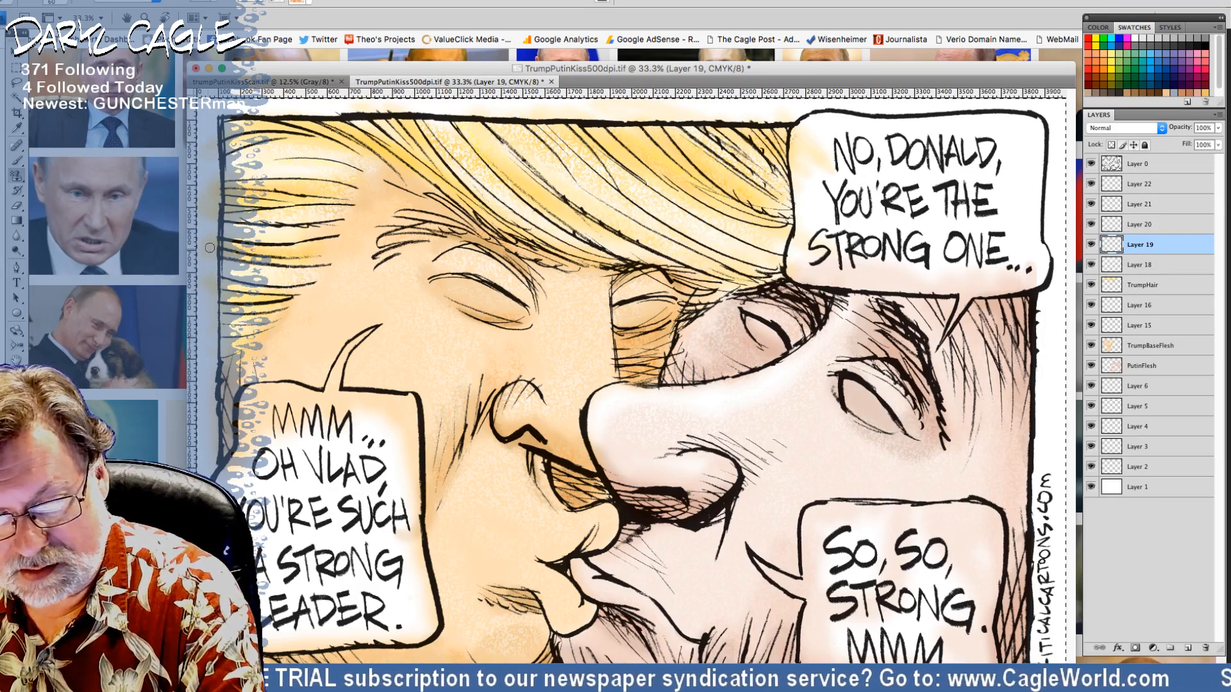
left_click(237, 318)
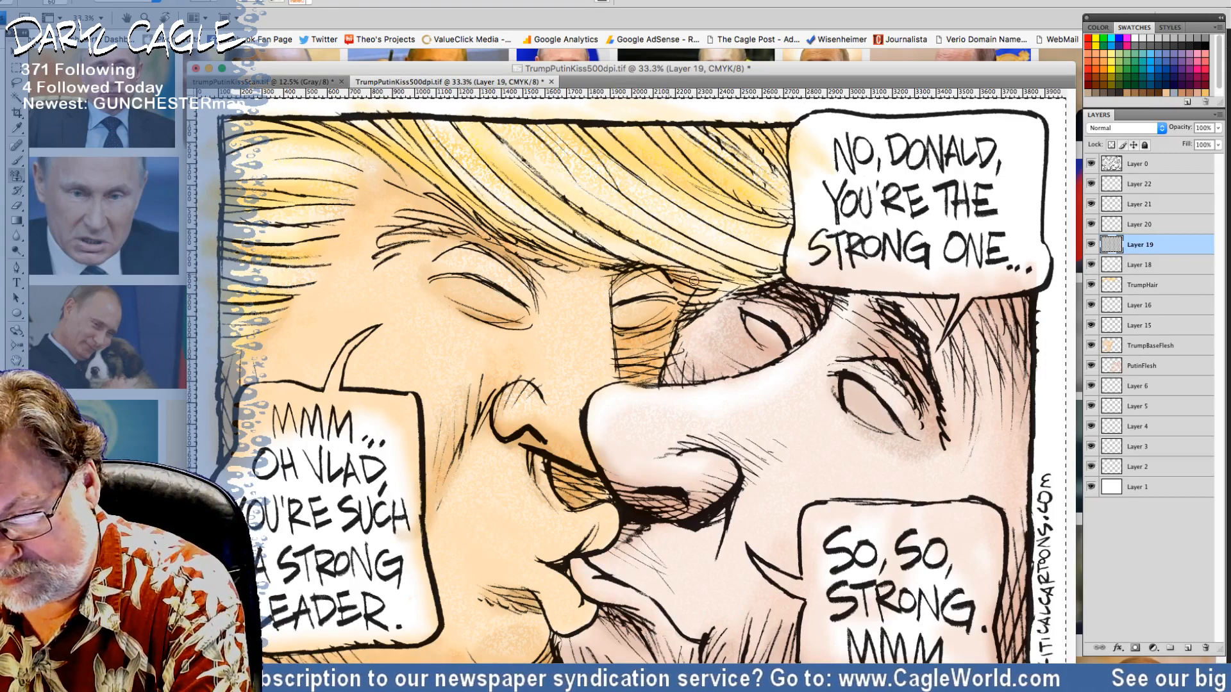
left_click(422, 236)
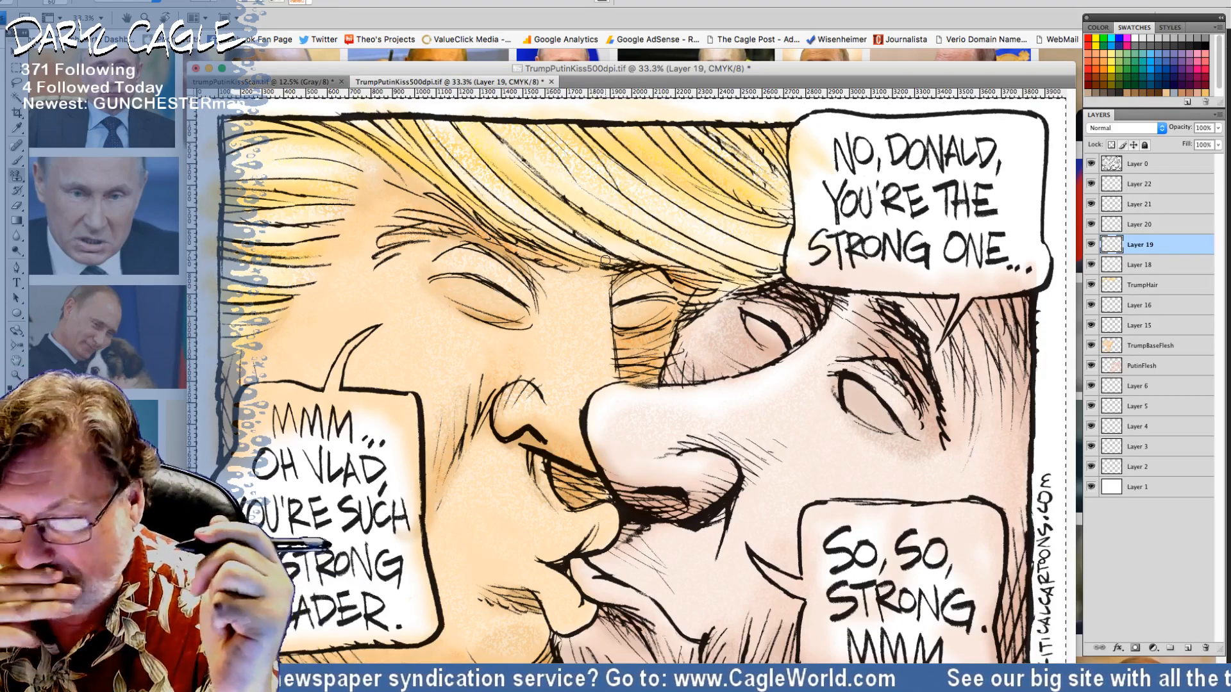
Step: Paint darker shading along the lower edge of Trump's hair on Layer 18 with the Brush tool
left_click(18, 161)
left_click(1133, 270)
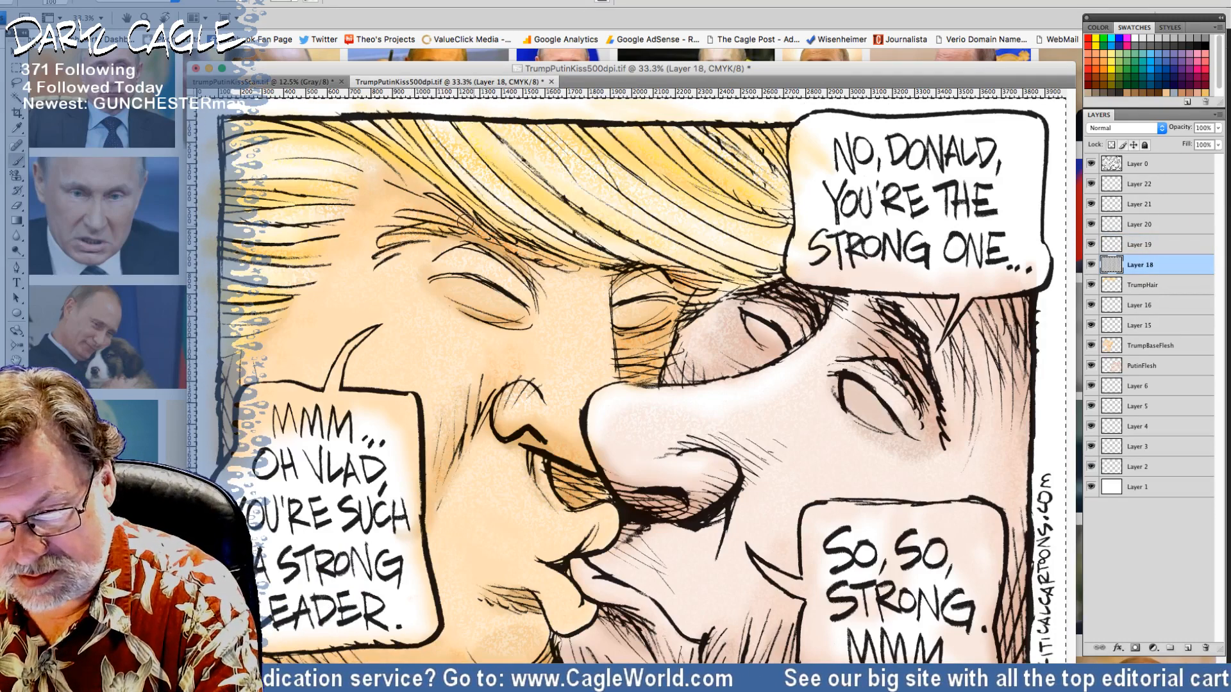
left_click_drag(474, 230, 520, 250)
mouse_move(633, 270)
left_mouse_down()
mouse_move(694, 295)
mouse_move(670, 263)
left_mouse_up()
mouse_move(596, 256)
left_mouse_down()
mouse_move(432, 231)
mouse_move(390, 245)
mouse_move(430, 225)
mouse_move(474, 229)
mouse_move(445, 203)
mouse_move(487, 239)
mouse_move(550, 254)
left_mouse_up()
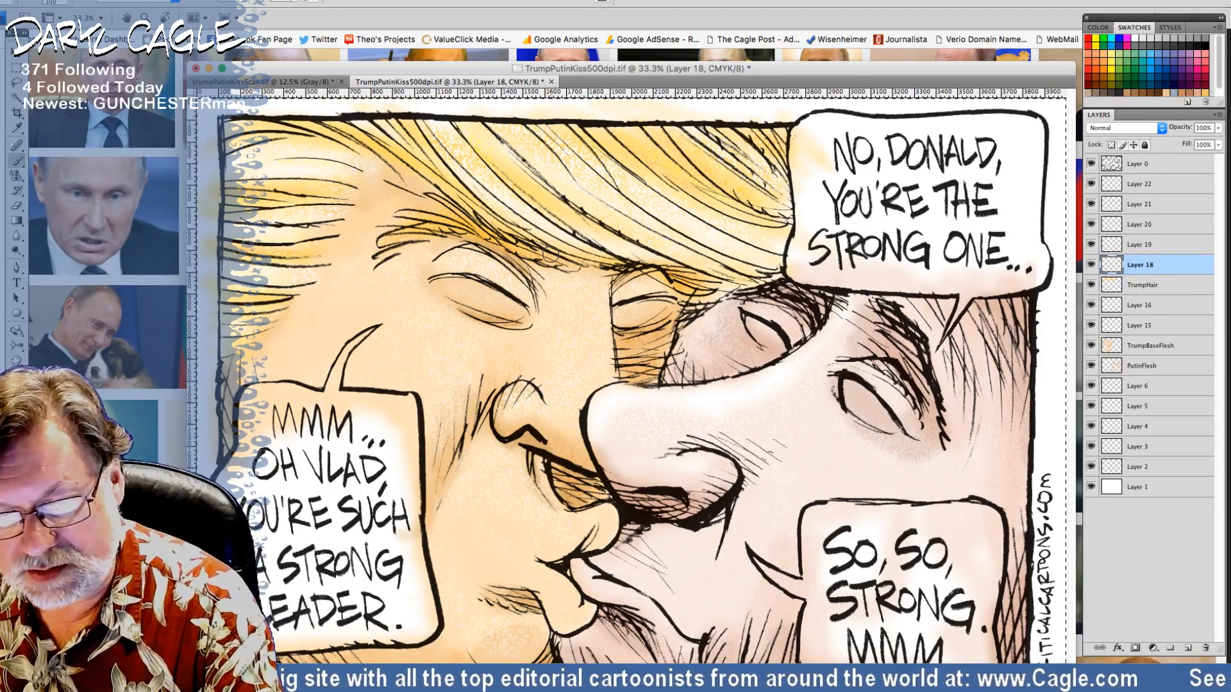
Step: Stamp white texture highlights over Trump's nose and brow on Layer 18 with an enlarged Pattern Stamp, using the first pattern in the third row
left_click(16, 175)
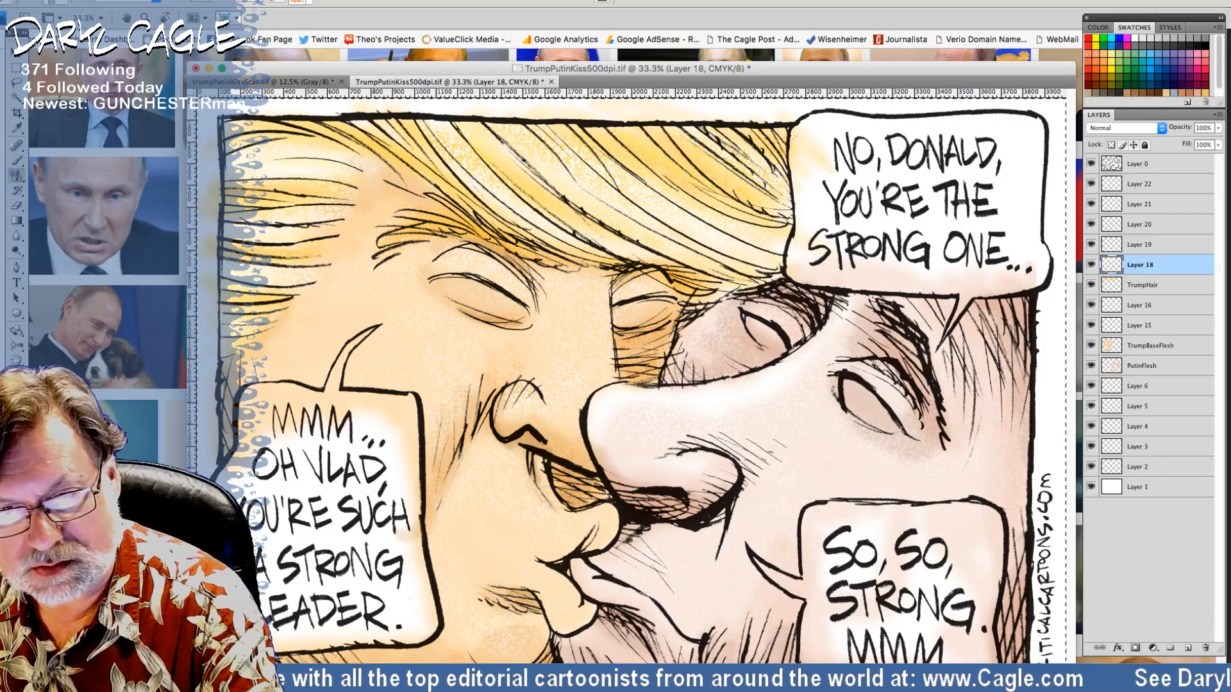
left_click(299, 2)
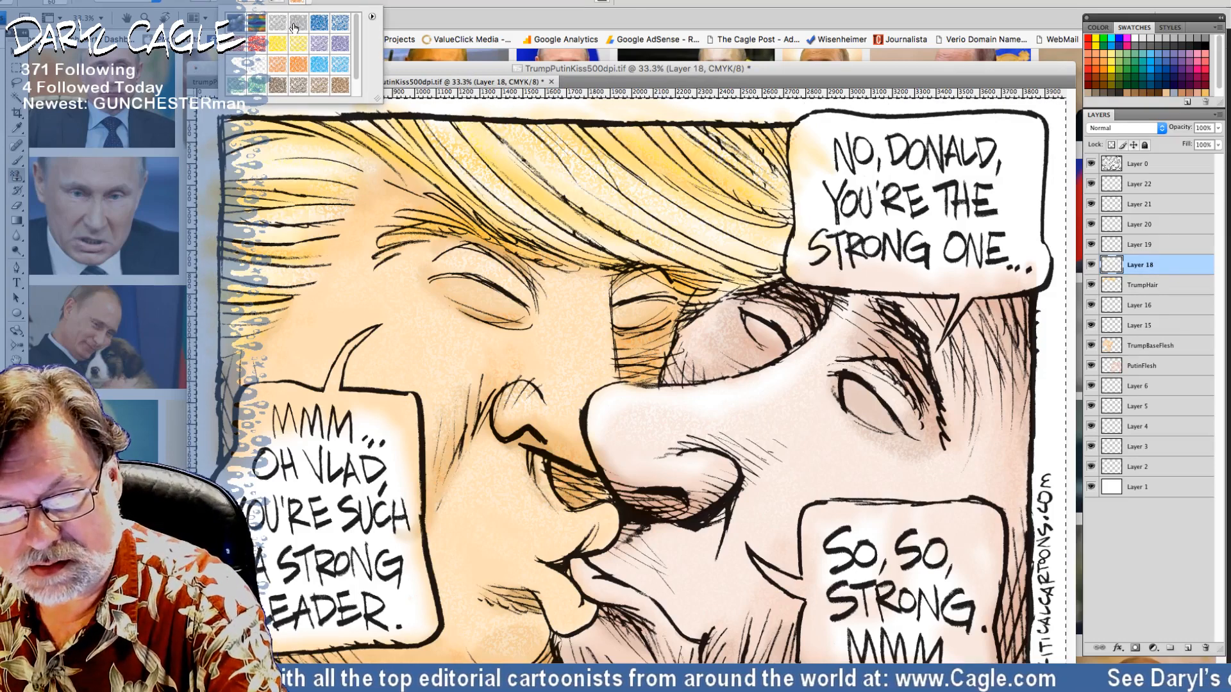
left_click(246, 64)
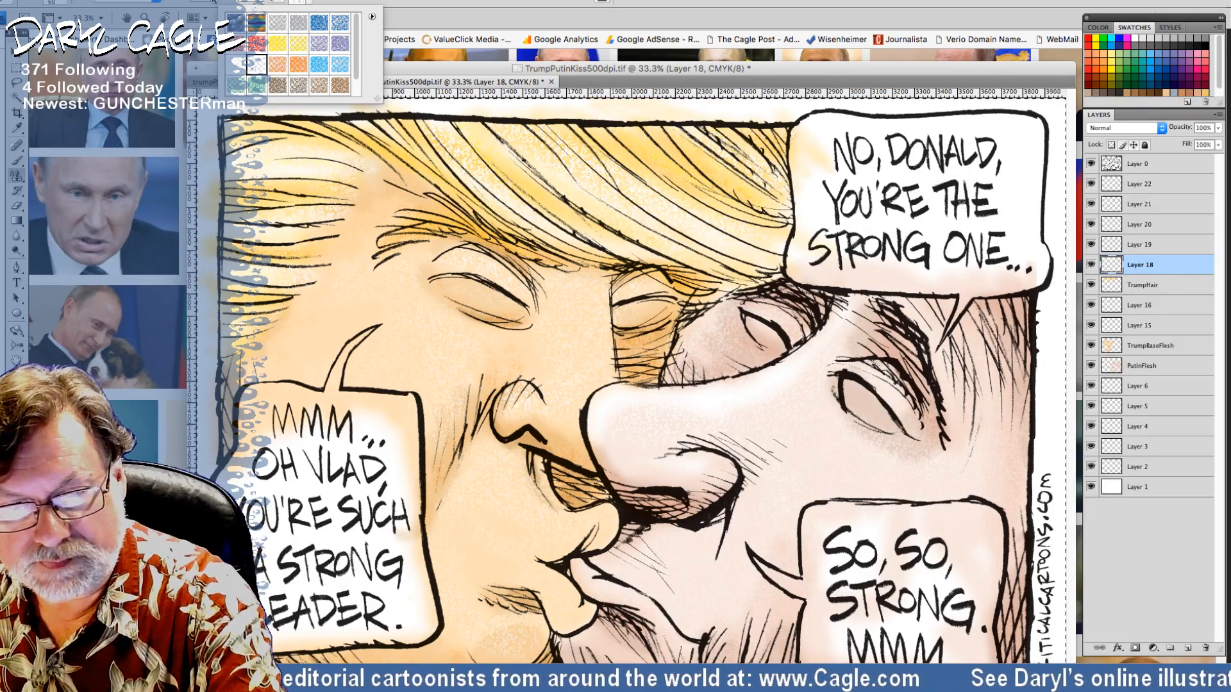
left_click(213, 7)
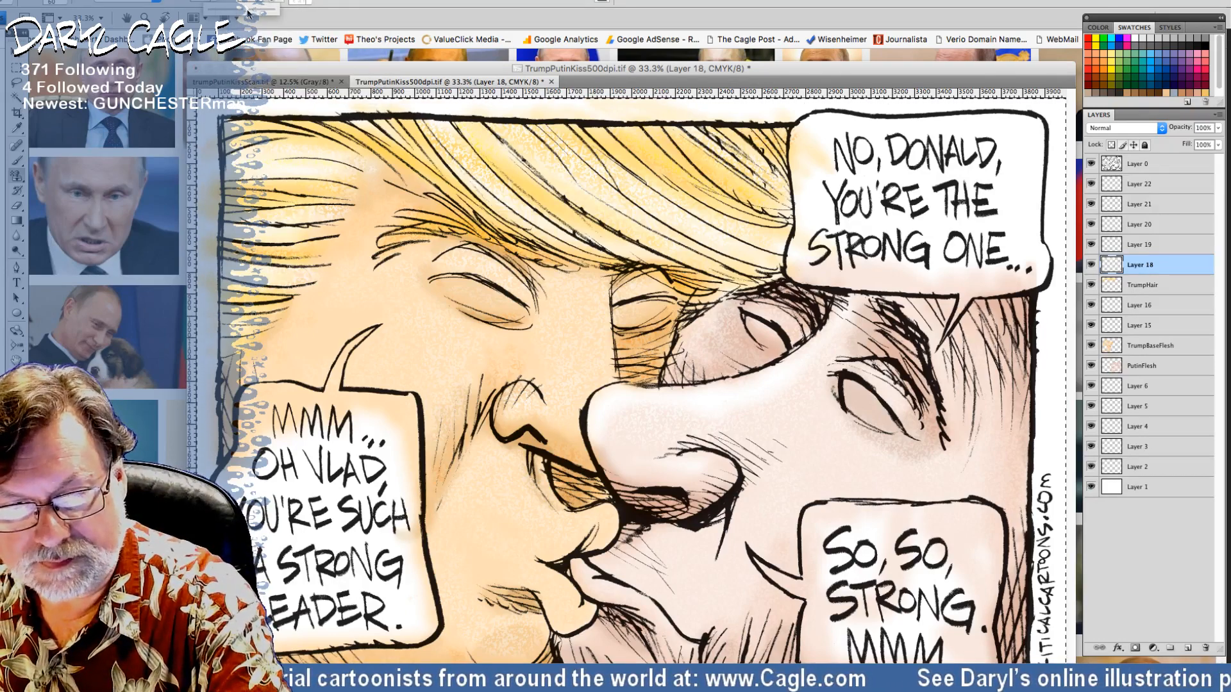
left_click(569, 307)
key("bracketright")
key("bracketright")
key("bracketright")
key("bracketright")
key("bracketright")
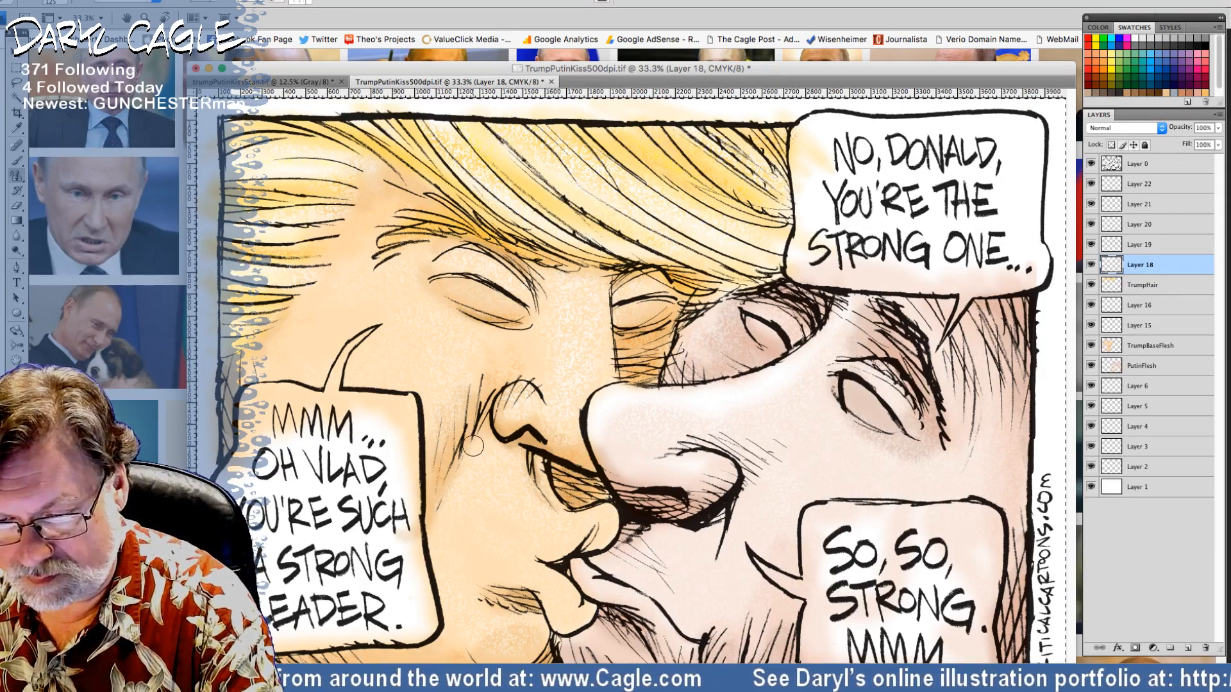
left_click(306, 2)
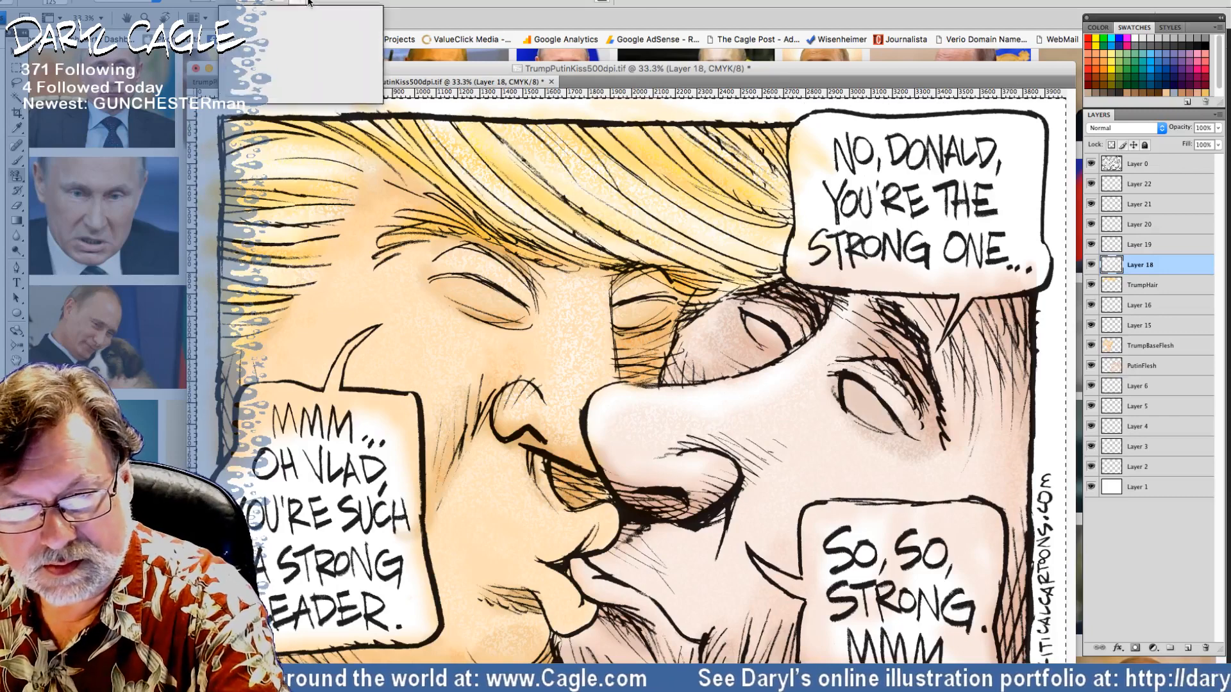
left_click(235, 69)
mouse_move(563, 281)
left_mouse_down()
mouse_move(584, 379)
mouse_move(572, 438)
left_mouse_up()
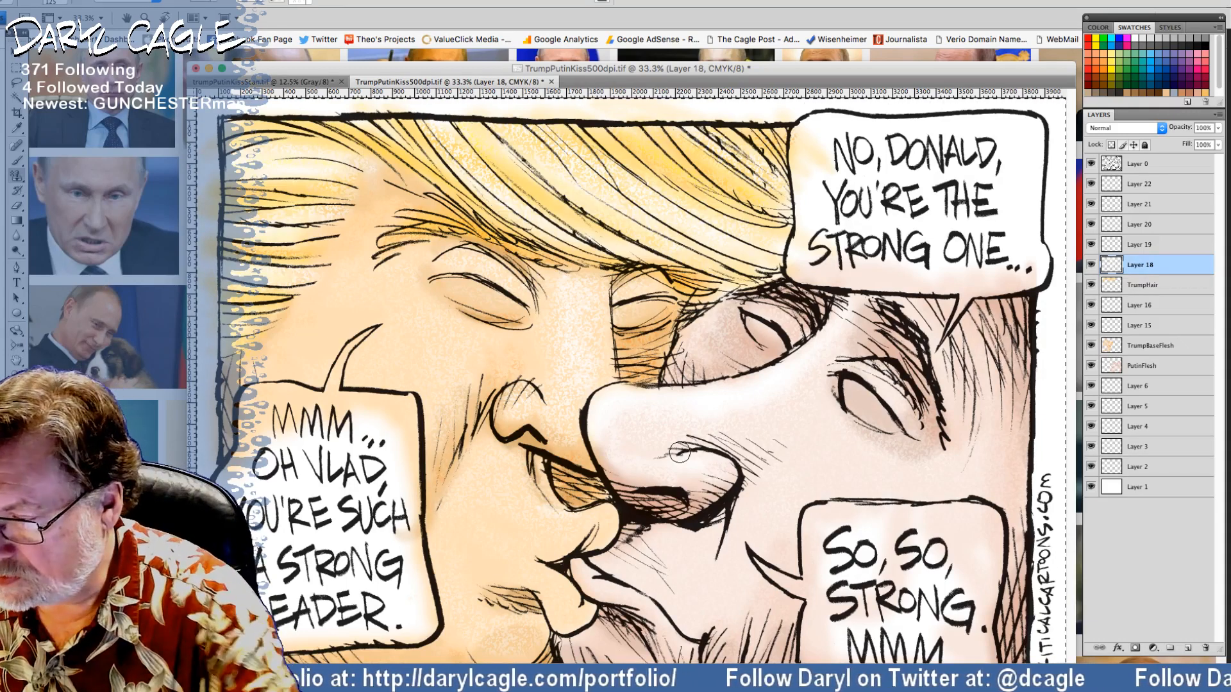
Step: Merge Layer 19 with Layer 18, and merge the result down into the TrumpHair layer
left_click(1133, 248)
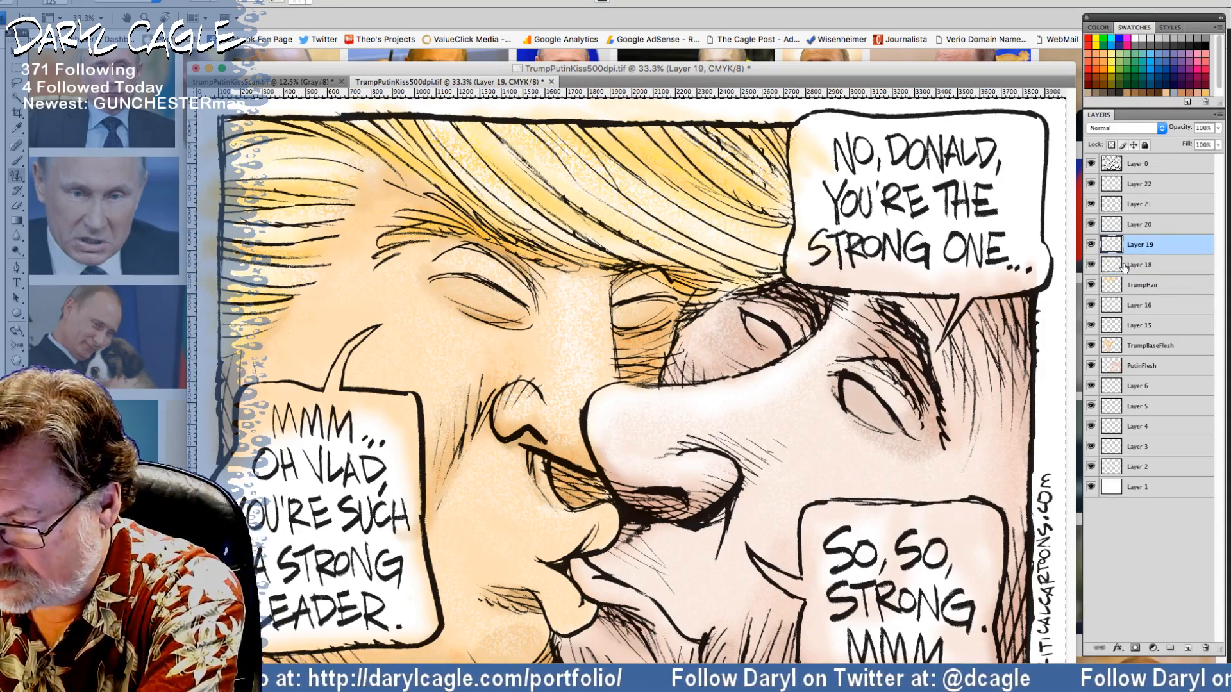
left_click(1132, 265)
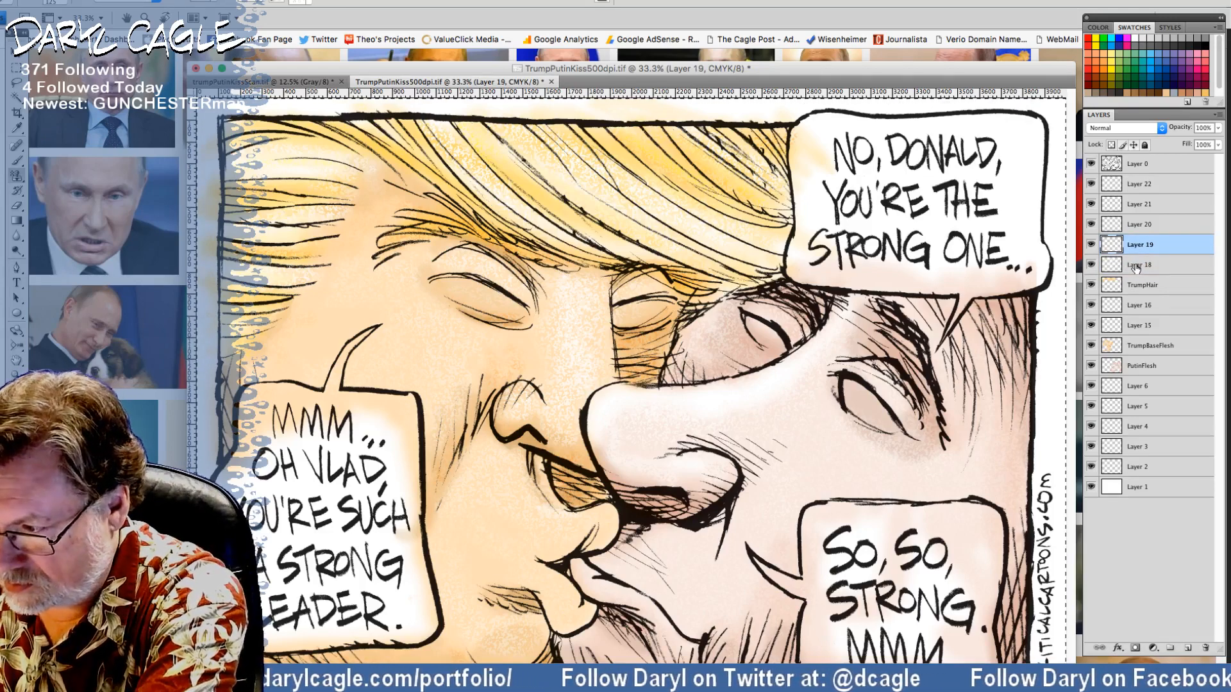
left_click(1139, 254, "shift")
left_click(1218, 115)
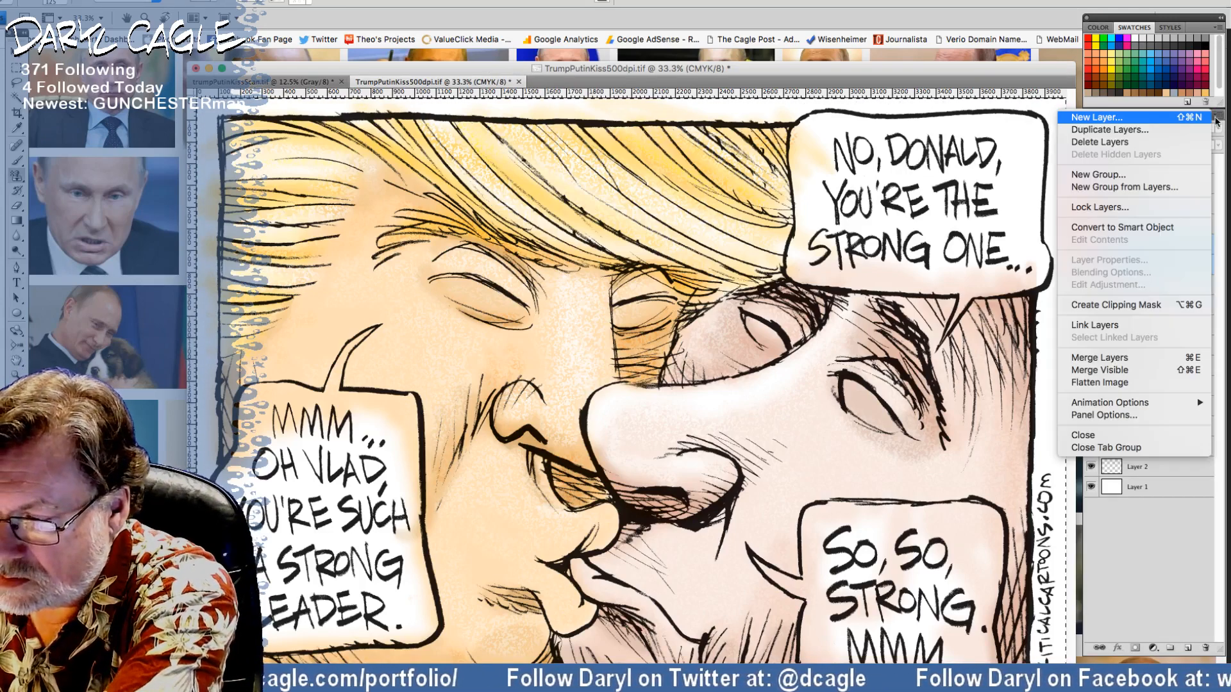
left_click(1099, 358)
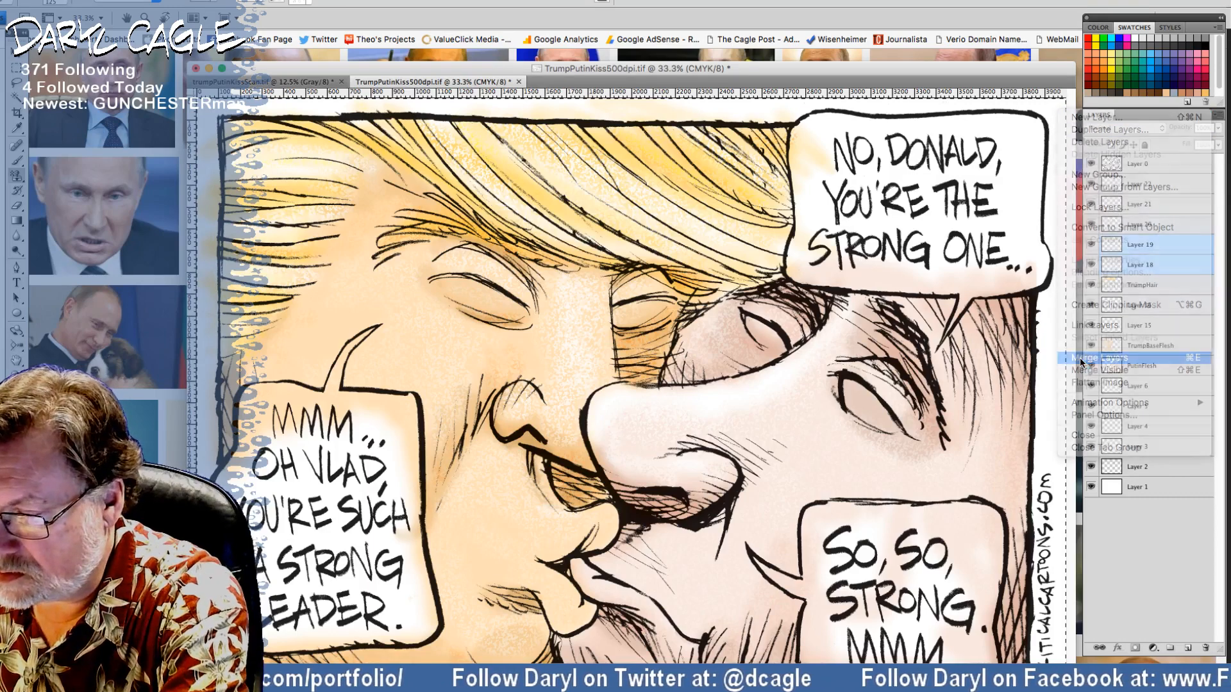
left_click(1217, 118)
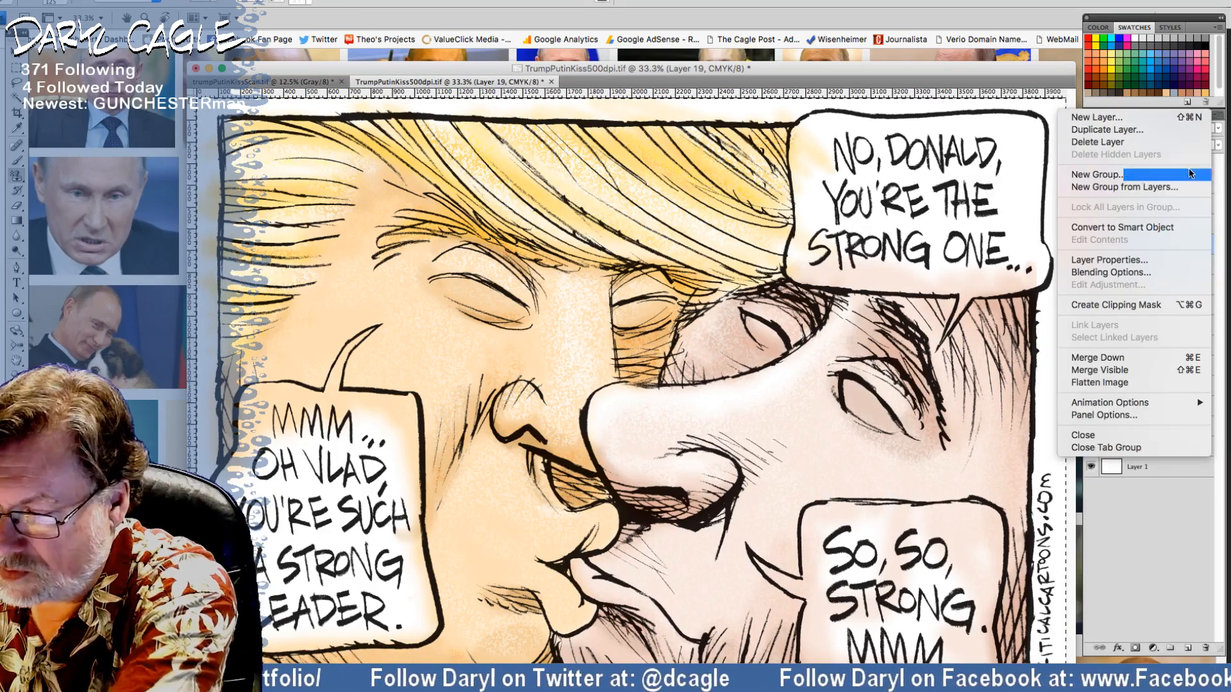
left_click(1081, 358)
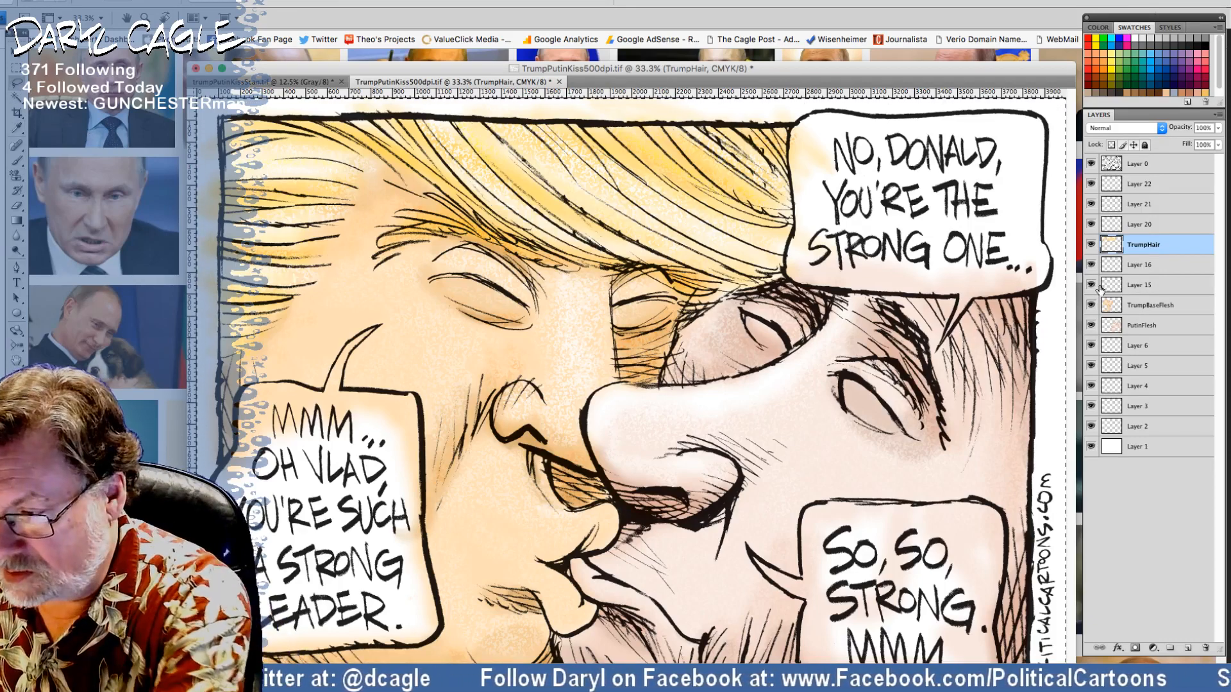
Step: Lasso and clear the color spilled outside the cartoon's border on the TrumpBaseFlesh and TrumpHair layers
left_click(1129, 306)
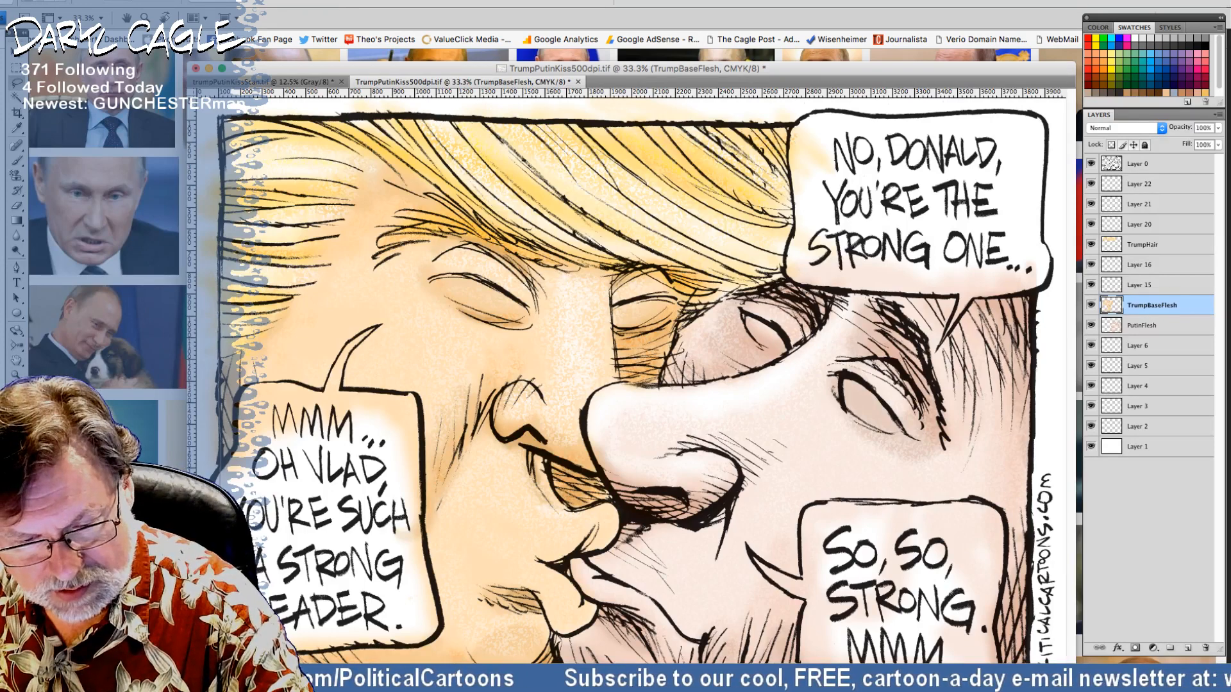
left_click_drag(171, 213, 172, 214)
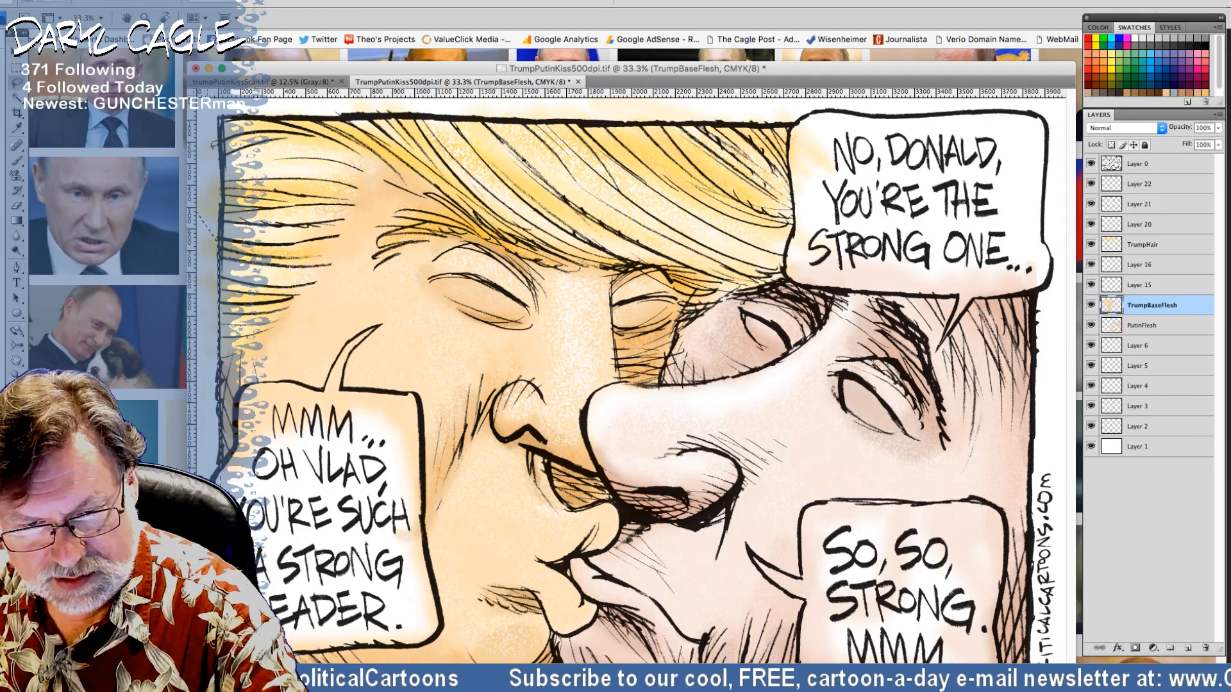
left_click(1143, 244)
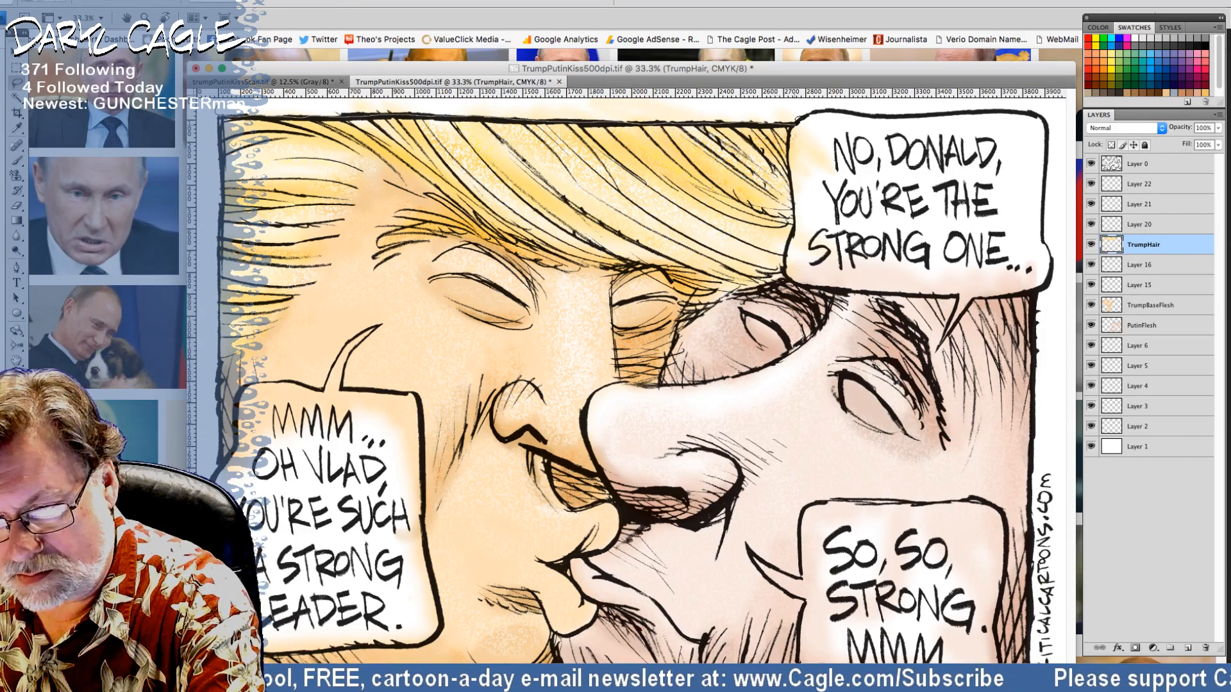
mouse_move(797, 122)
left_mouse_down()
mouse_move(831, 96)
mouse_move(420, 50)
mouse_move(217, 78)
left_mouse_up()
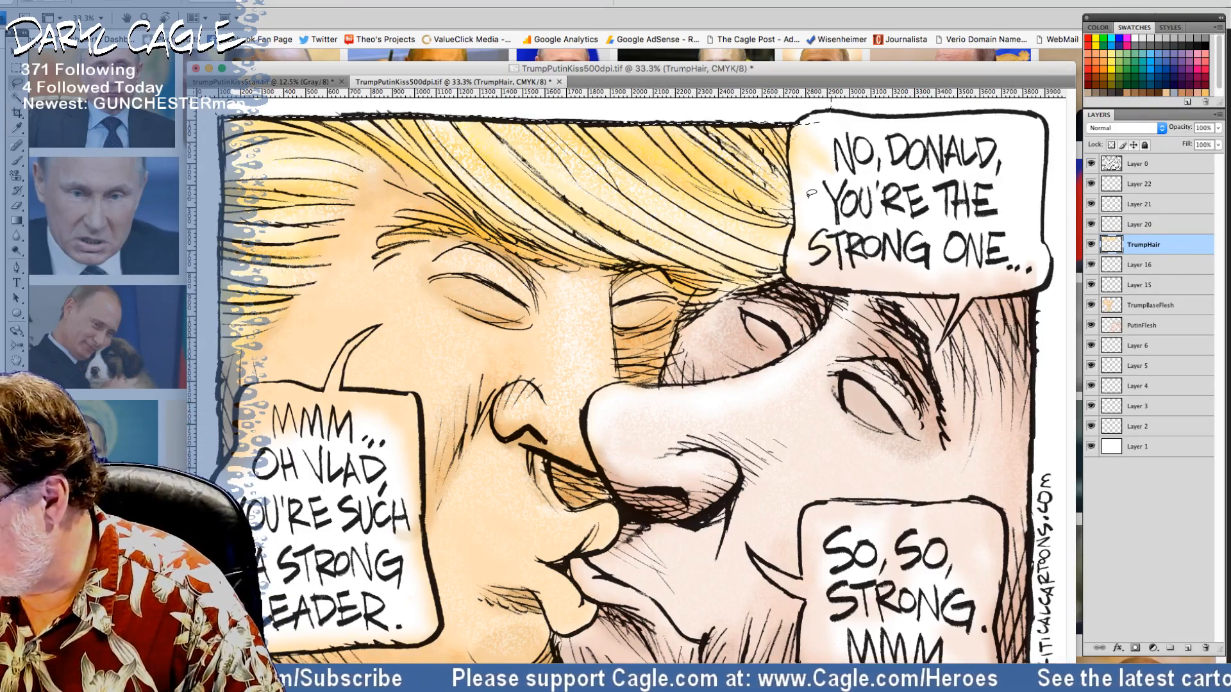
left_click_drag(417, 66, 425, 83)
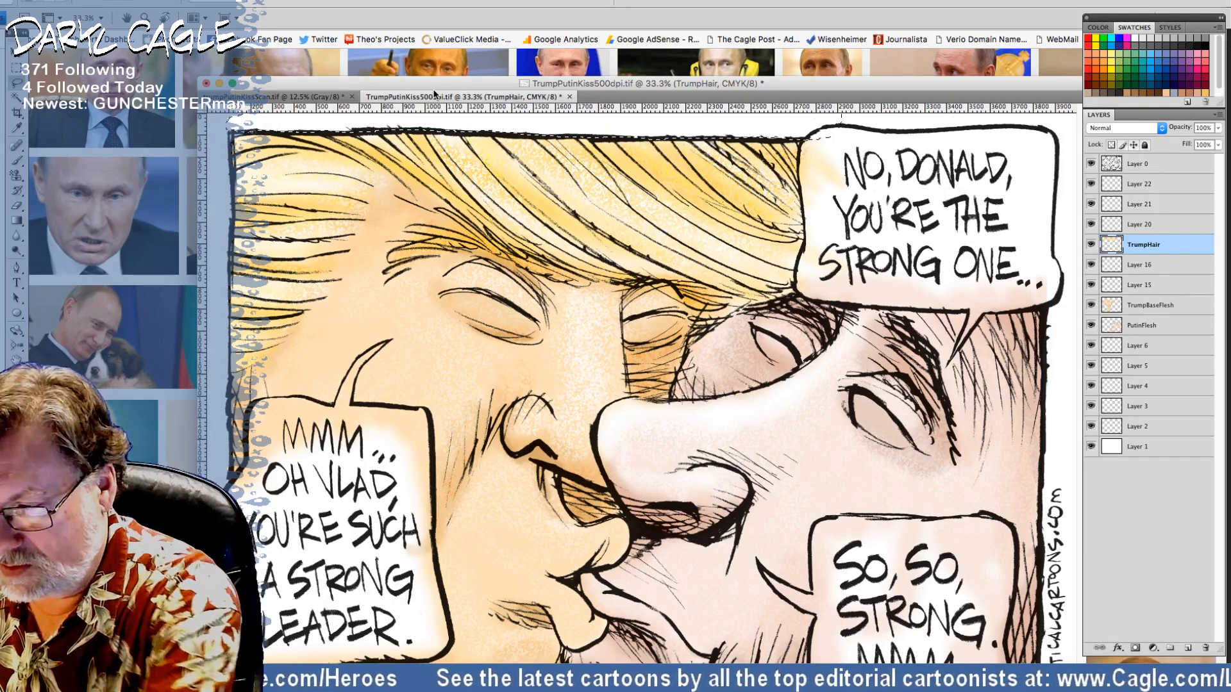
Step: Rename Layer 20 as EyeWhite
left_click(1132, 225)
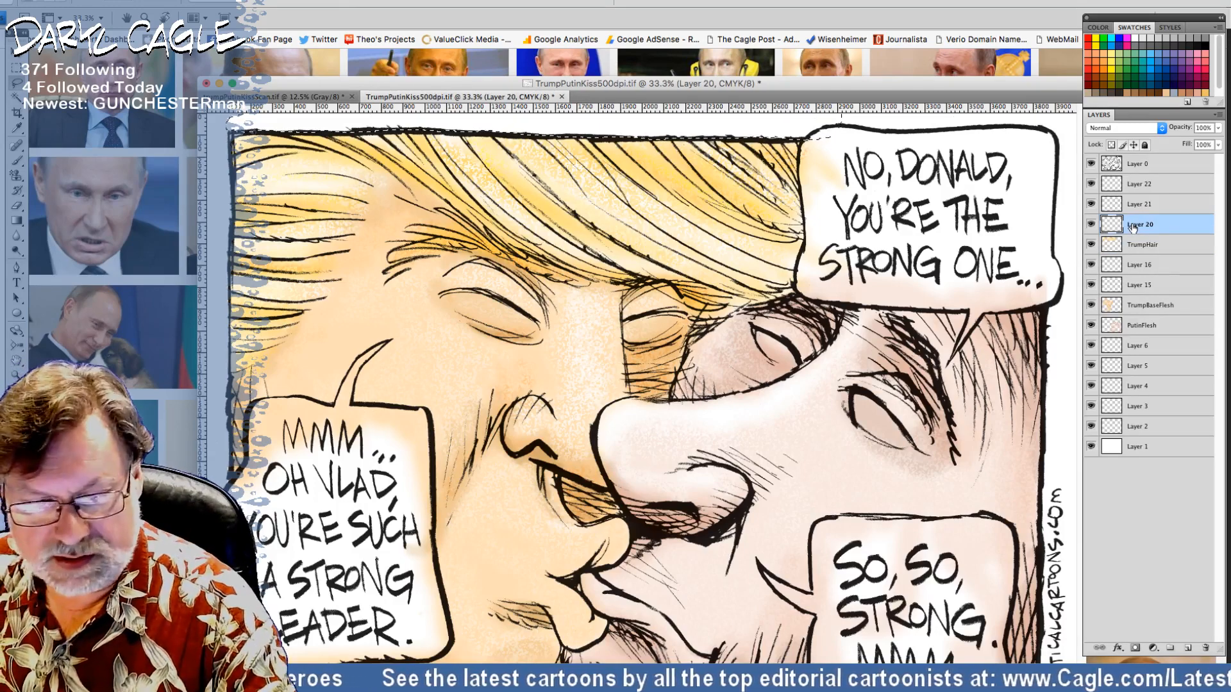
double_click(1133, 226)
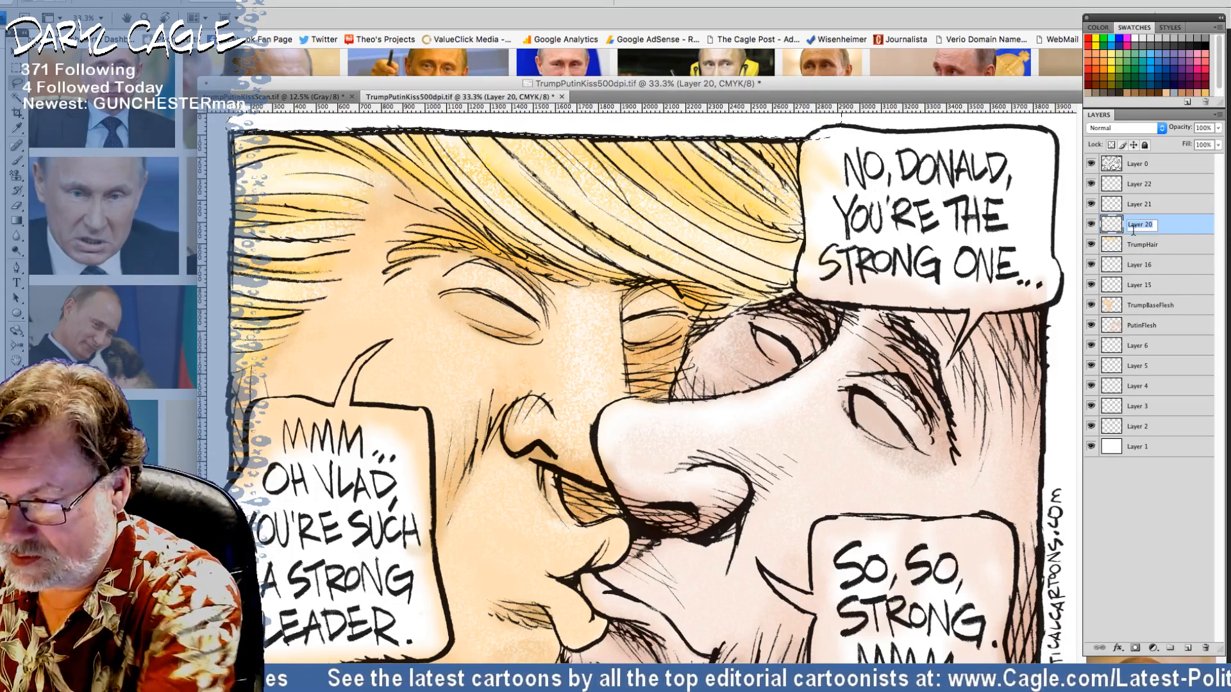
type("EyeWhite")
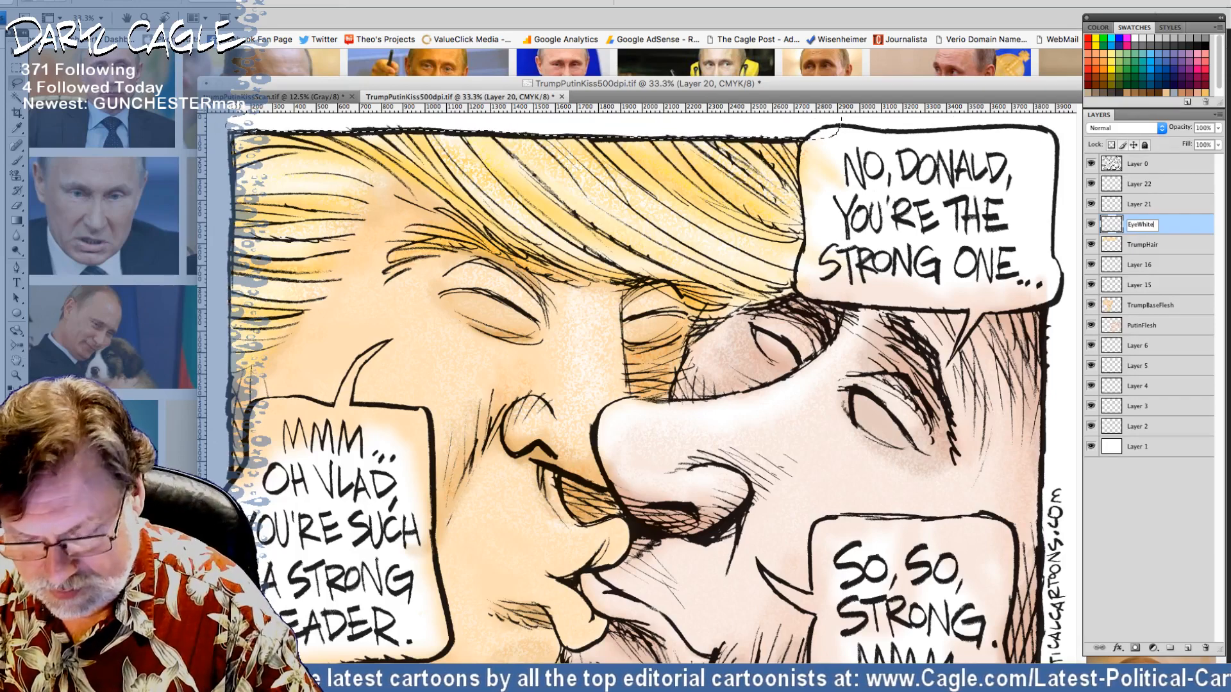
key("Return")
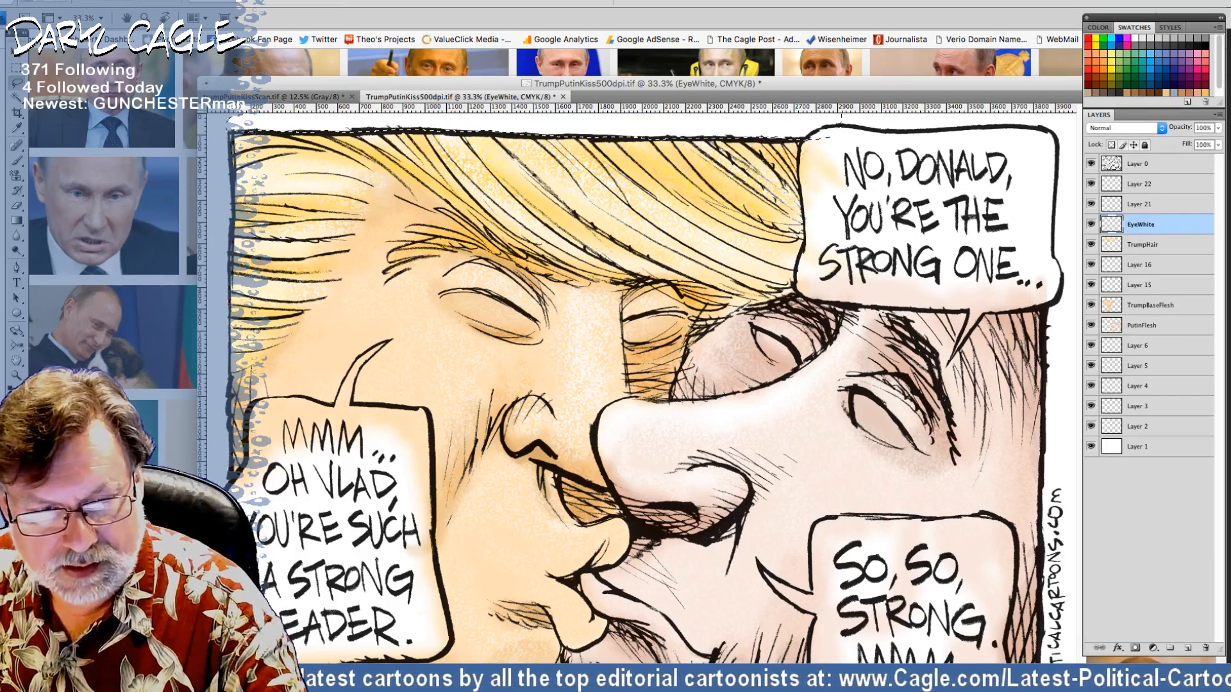
Step: Stamp white texture over and around Trump's closed eyes on the EyeWhite layer with the Pattern Stamp, and select the whole canvas
left_click(20, 173)
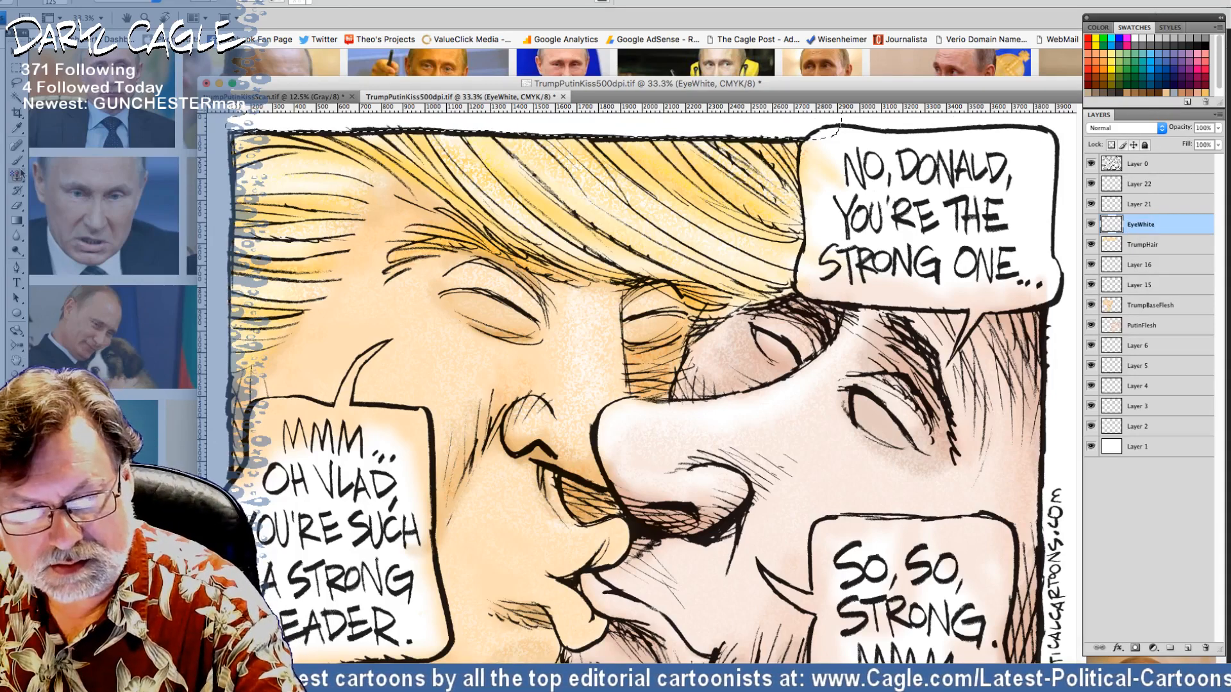
left_click(307, 2)
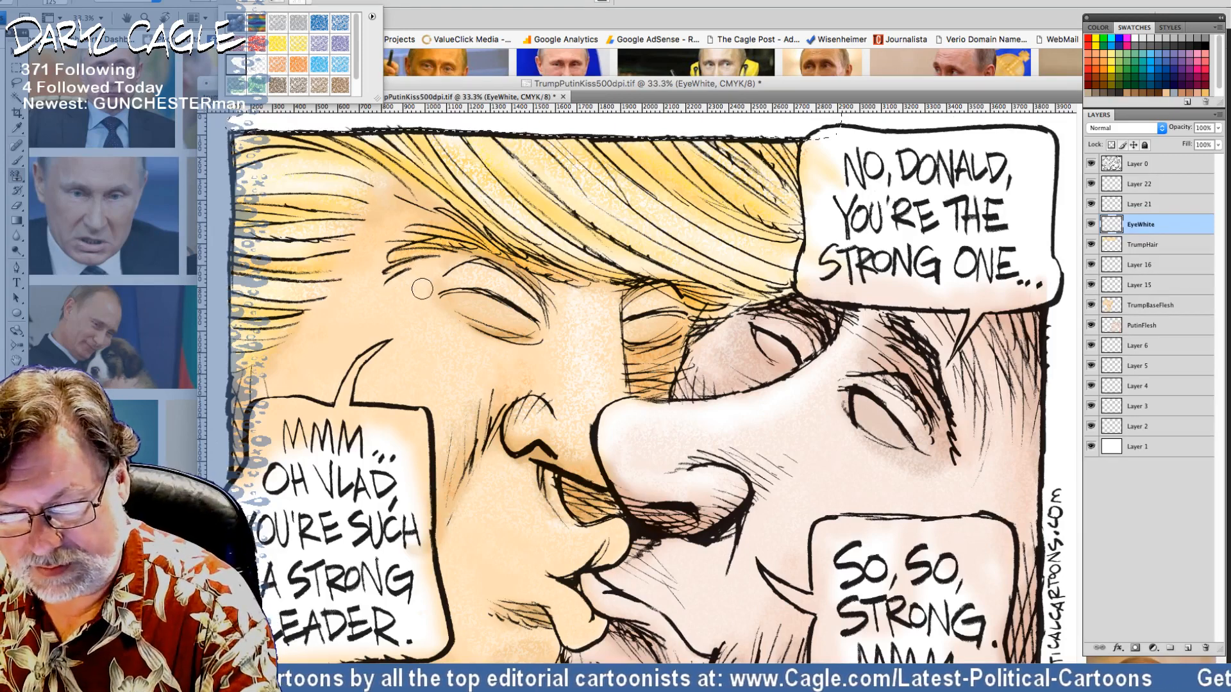
left_click(457, 263)
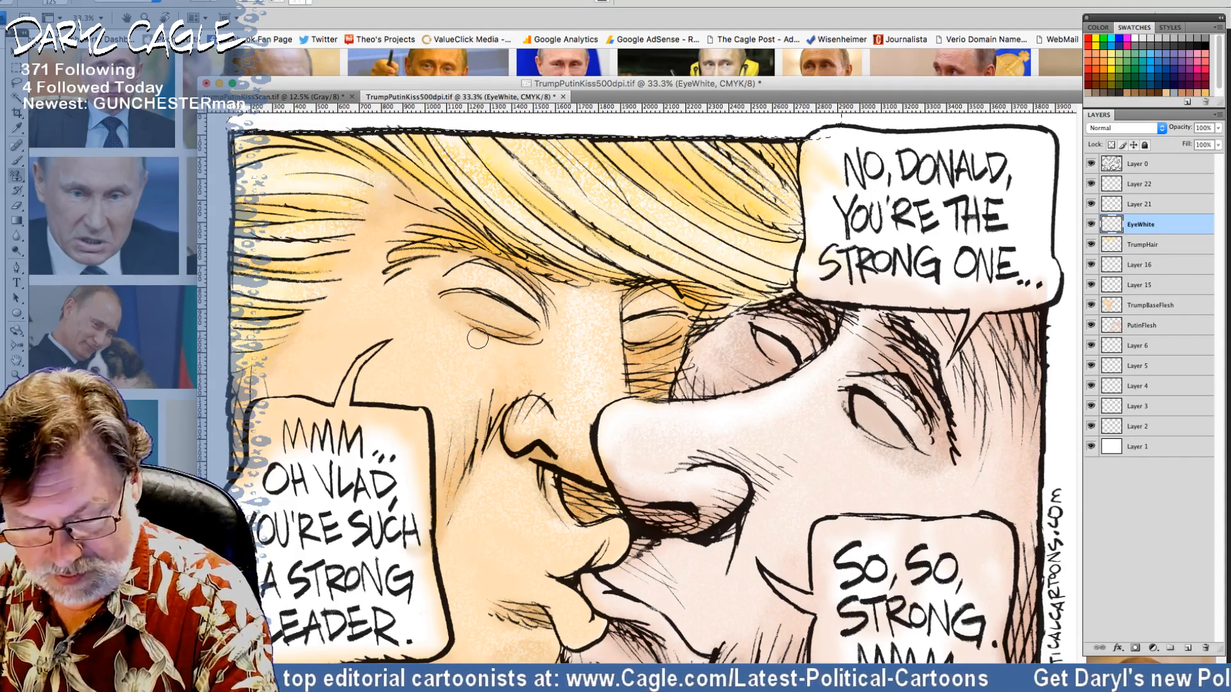
key("super+a")
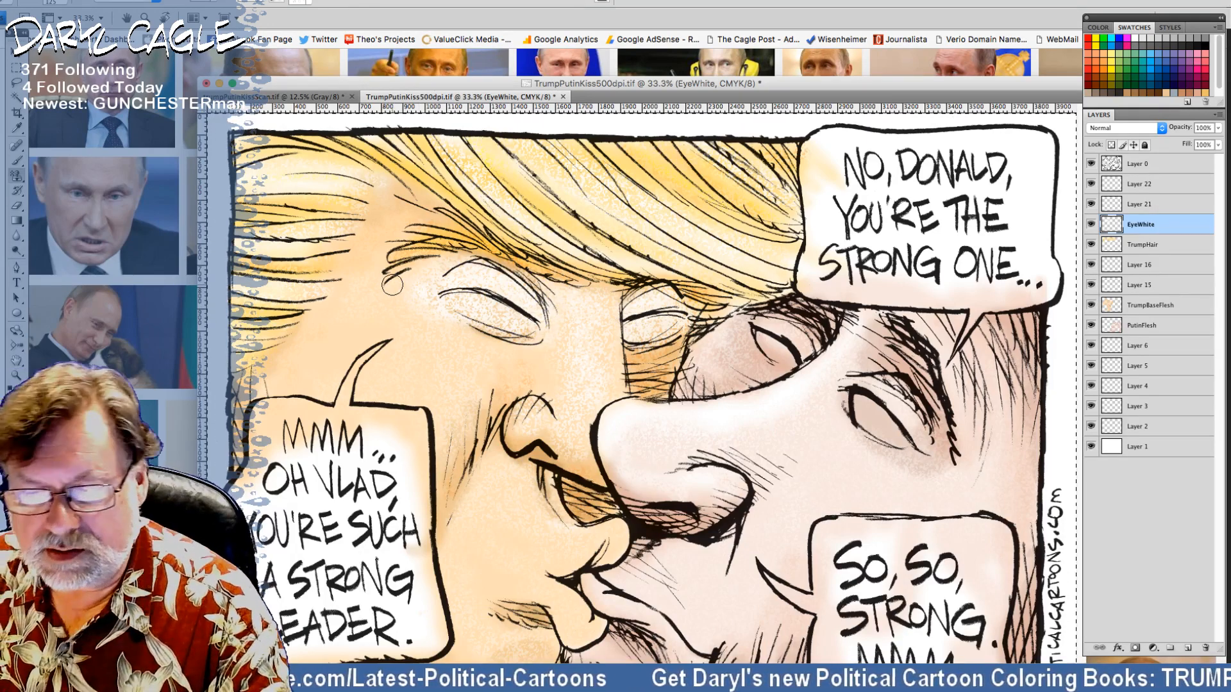
Step: Set the foreground color to white with magenta and yellow at 0, and brush it over both of Trump's eyelids on the EyeWhite layer
left_click(14, 164)
left_click(14, 399)
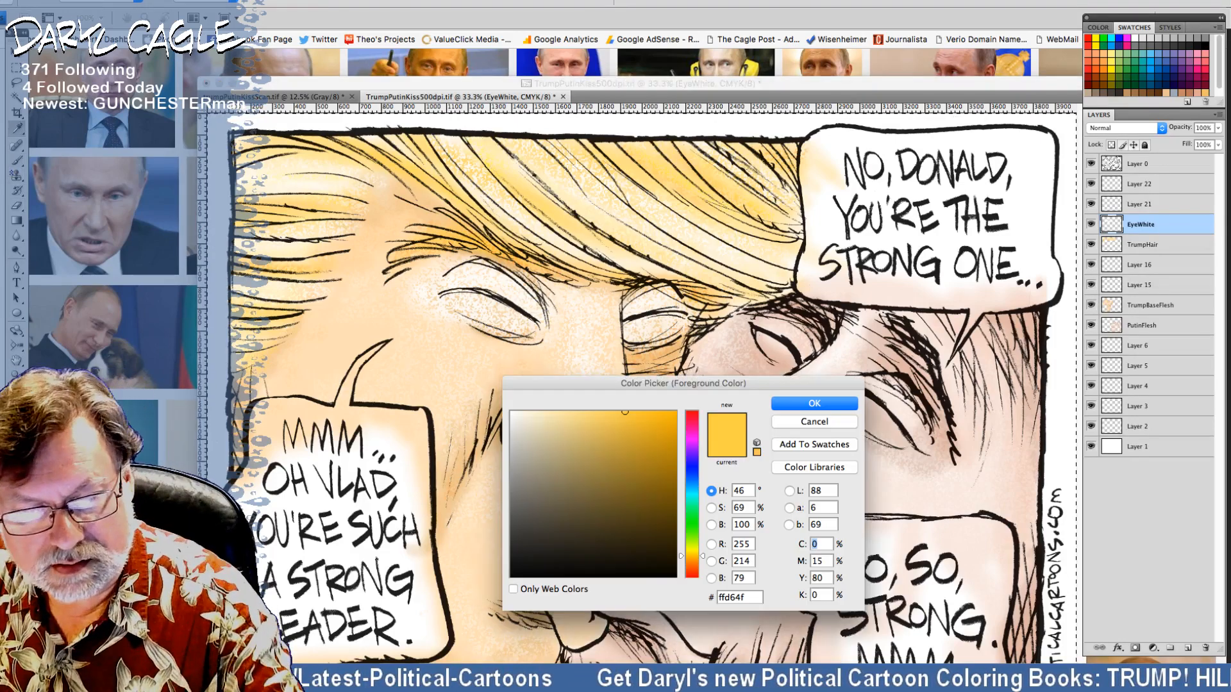
key("Tab")
type("0")
key("Tab")
type("0")
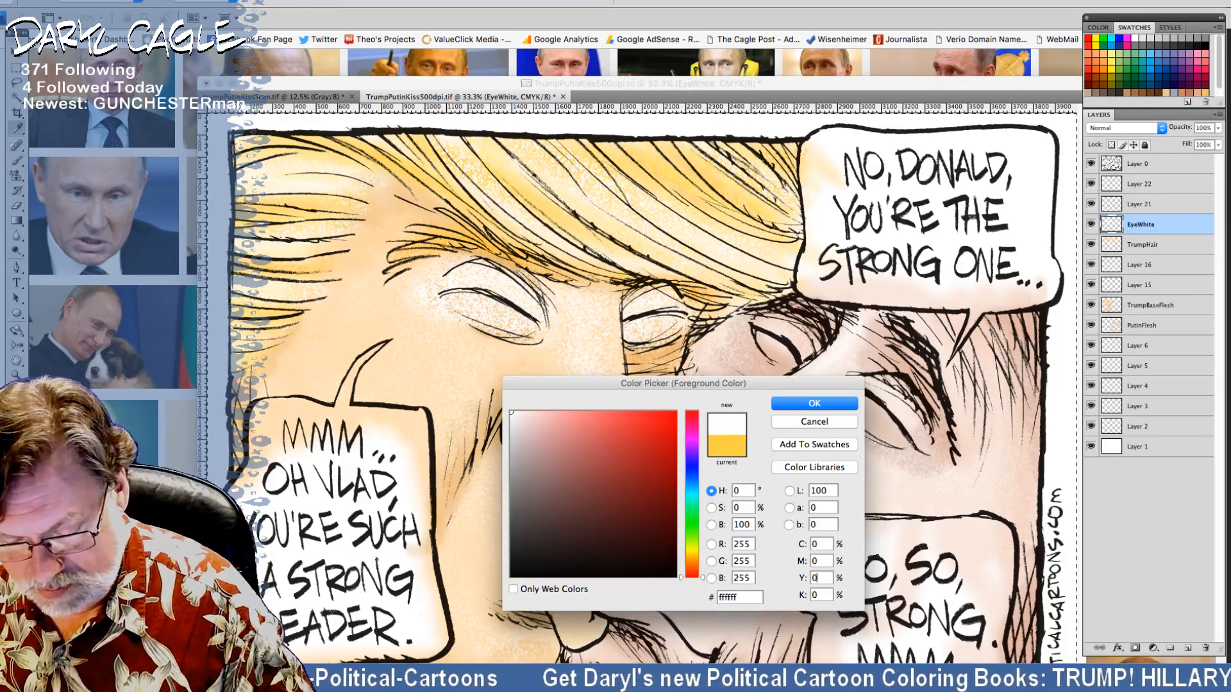
key("Return")
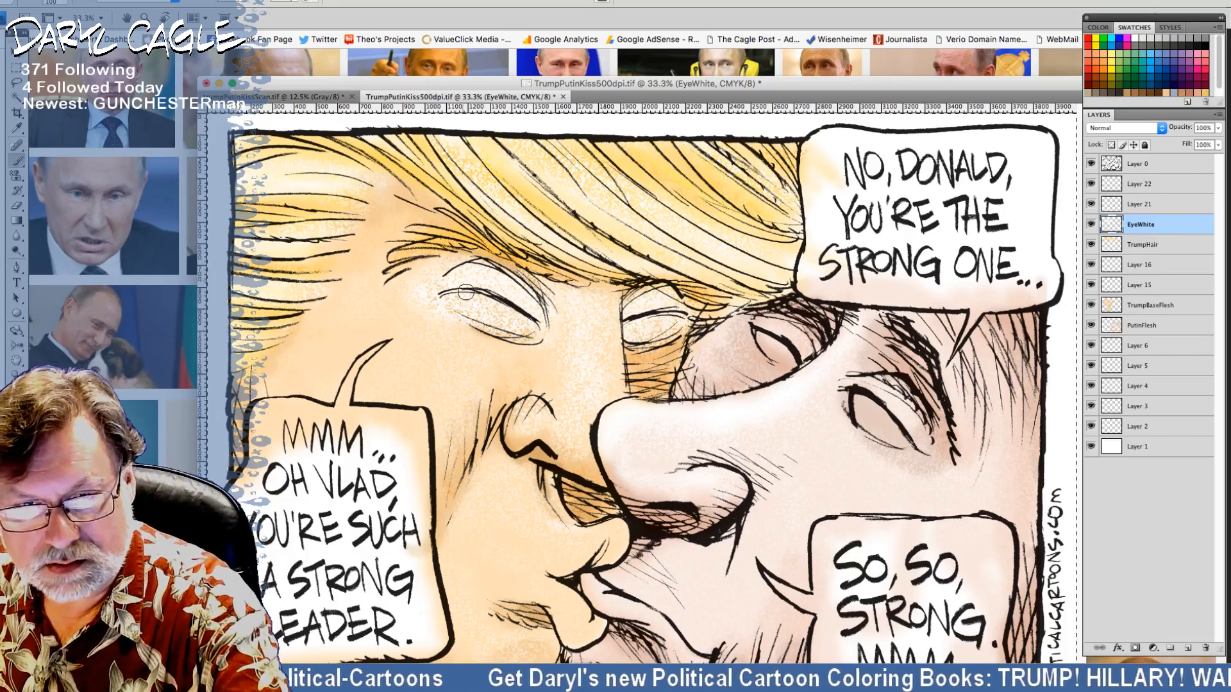
mouse_move(466, 292)
left_mouse_down()
mouse_move(515, 329)
mouse_move(477, 281)
mouse_move(535, 319)
mouse_move(484, 333)
mouse_move(627, 341)
mouse_move(679, 326)
mouse_move(653, 323)
mouse_move(643, 299)
mouse_move(606, 297)
left_mouse_up()
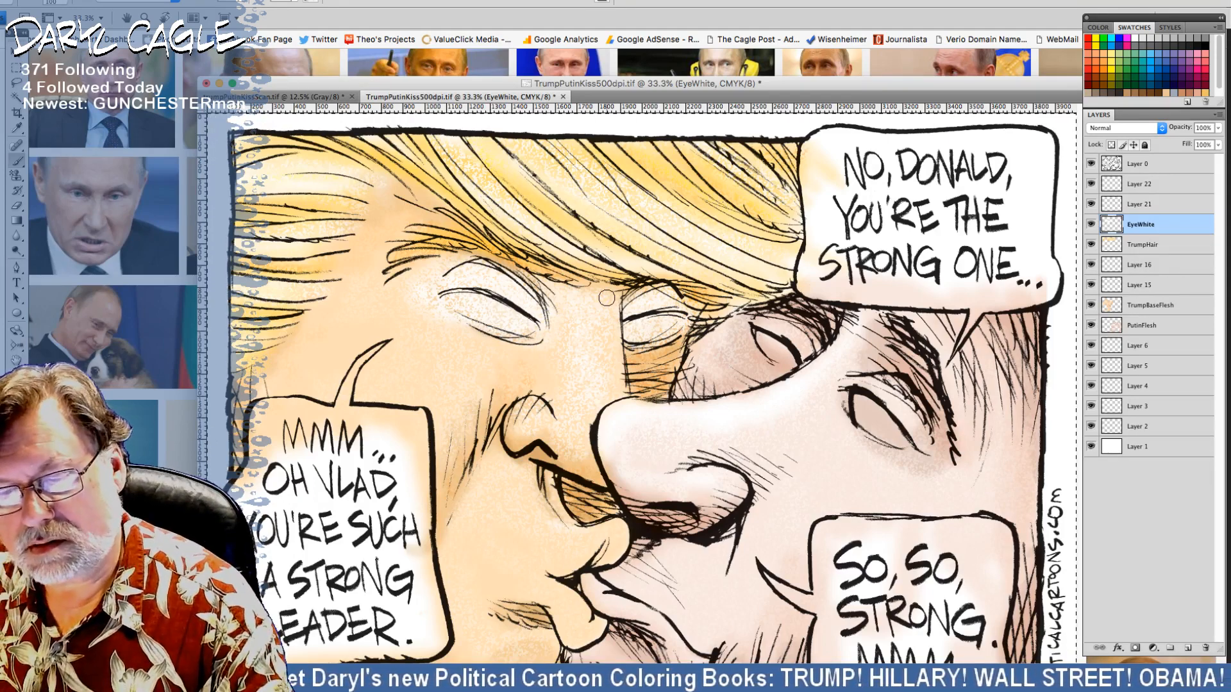
mouse_move(606, 298)
left_mouse_down()
mouse_move(460, 313)
mouse_move(503, 340)
mouse_move(559, 309)
left_mouse_up()
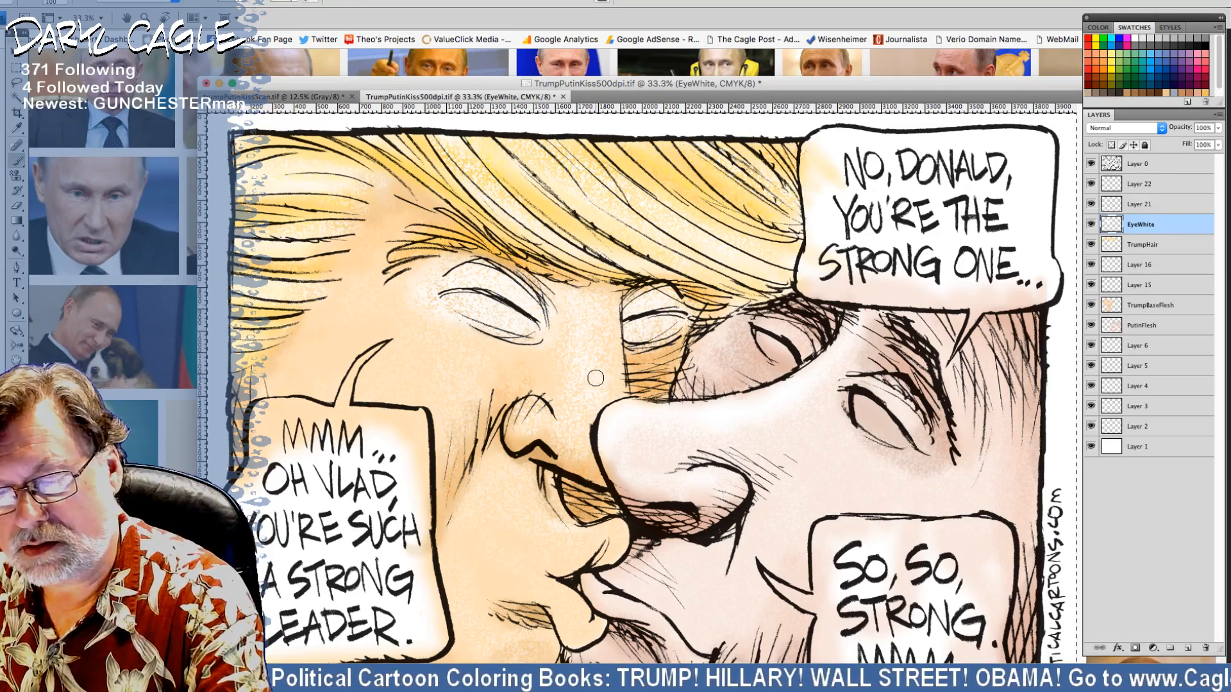
Step: Toggle the EyeWhite layer's visibility to compare Trump's eyes with and without the white highlights
left_click(1091, 225)
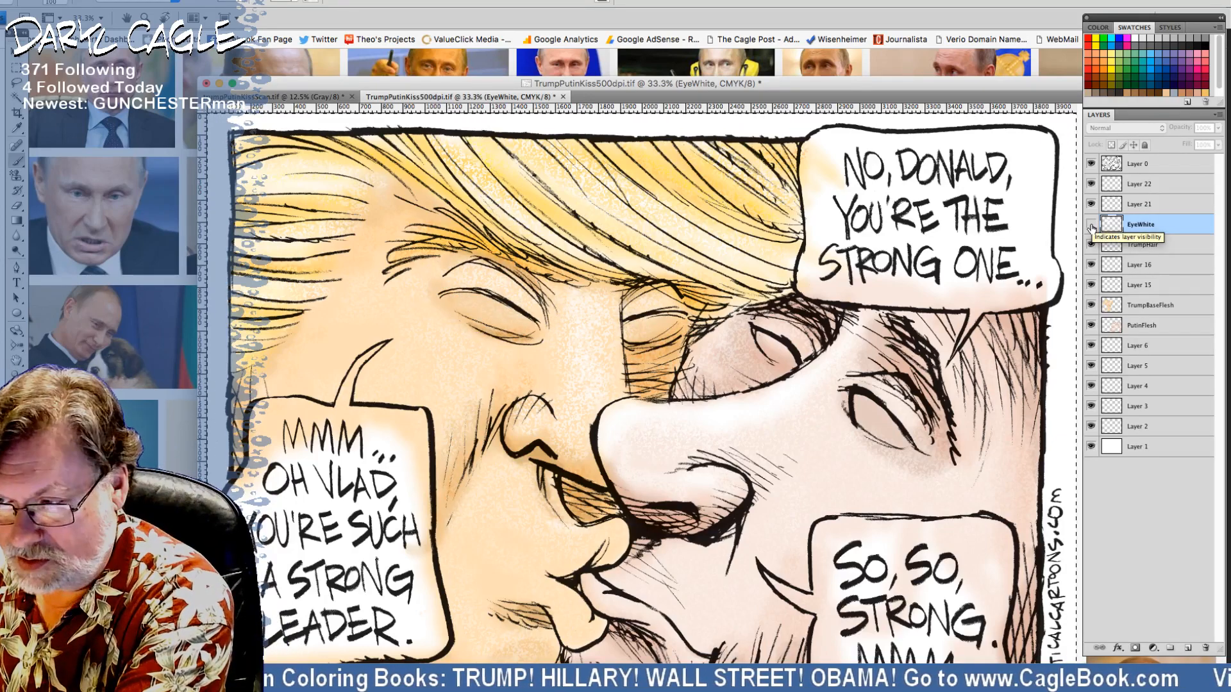
left_click(1090, 224)
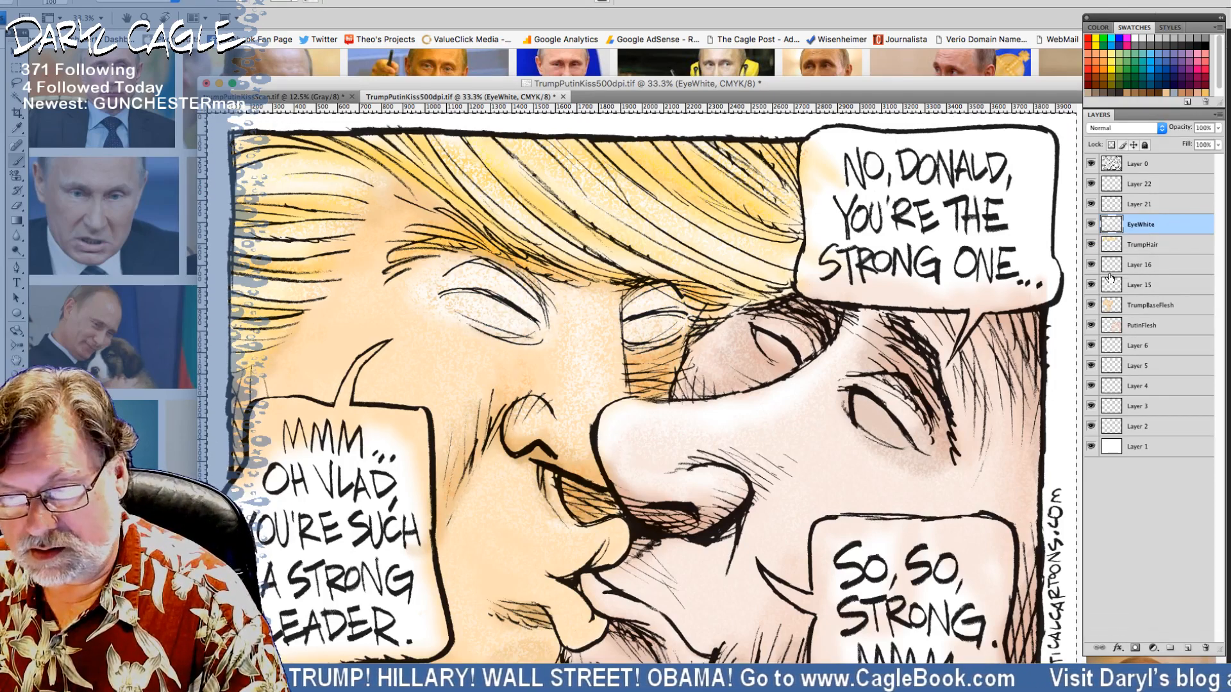
left_click(1091, 224)
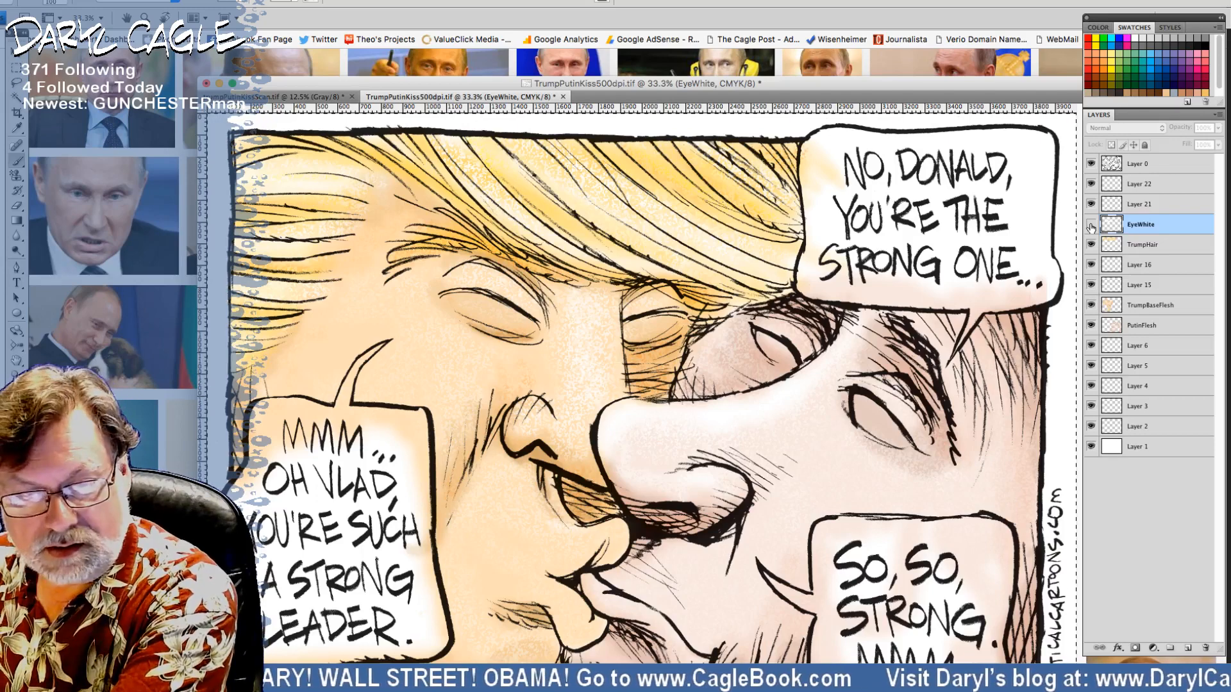
left_click(1090, 225)
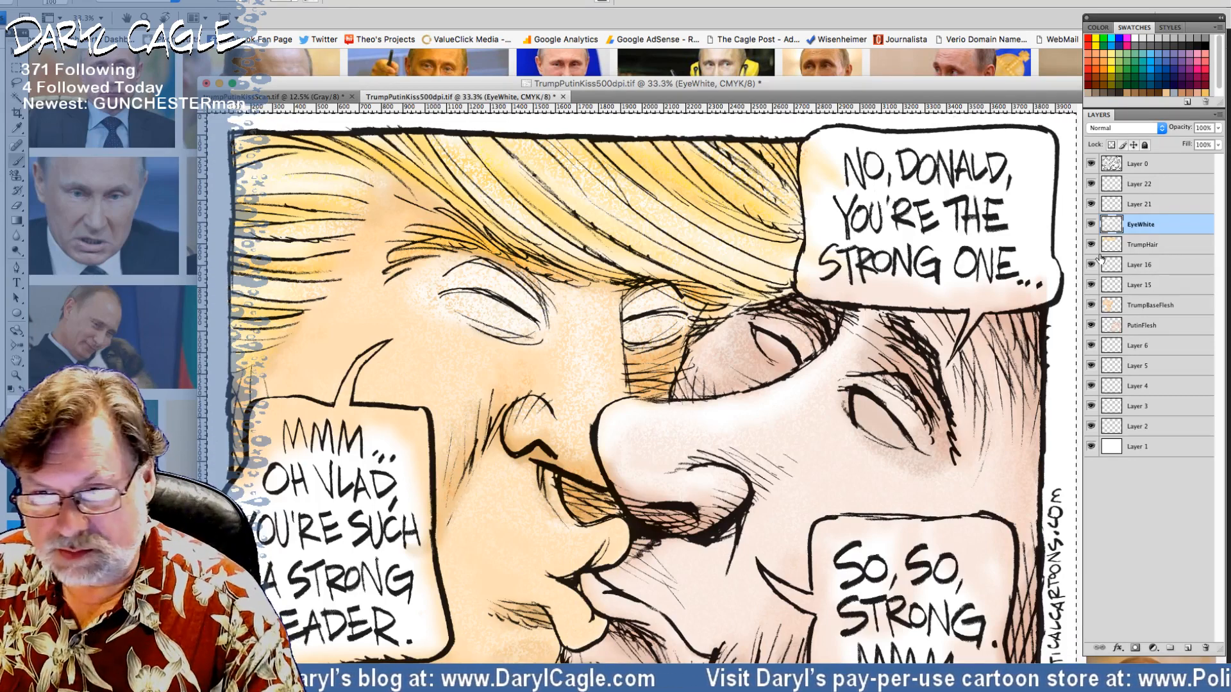
left_click_drag(775, 83, 777, 58)
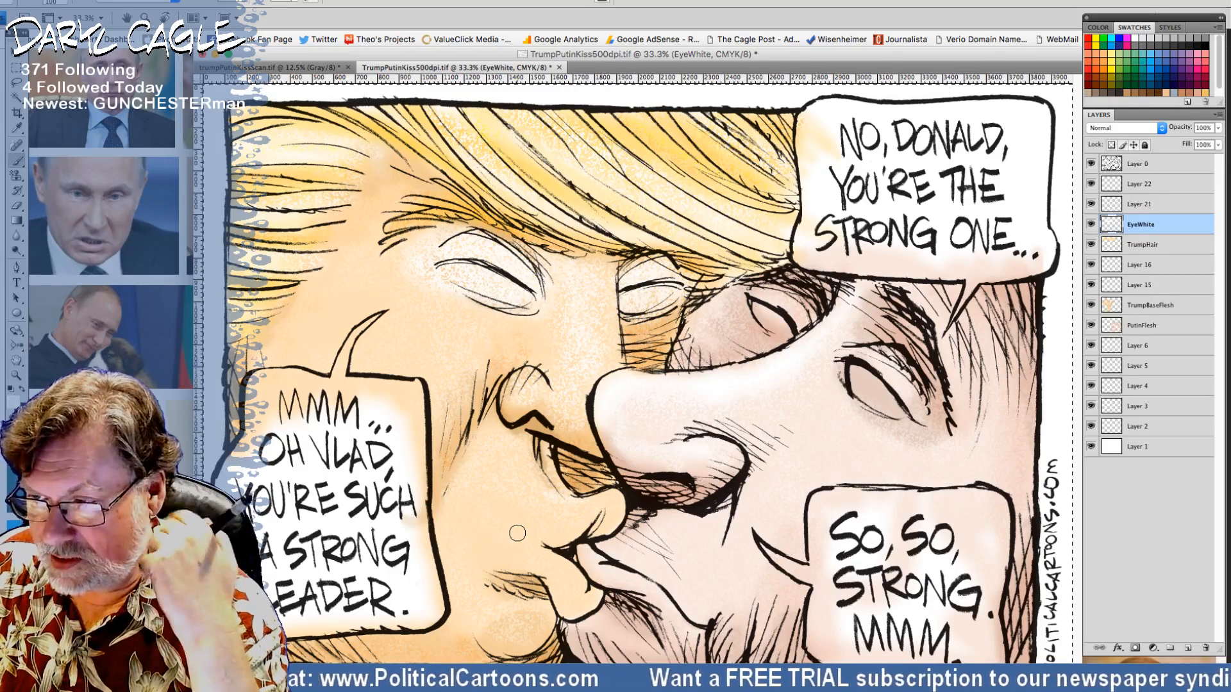
Step: Rename Layer 21 as Balloon
double_click(1131, 205)
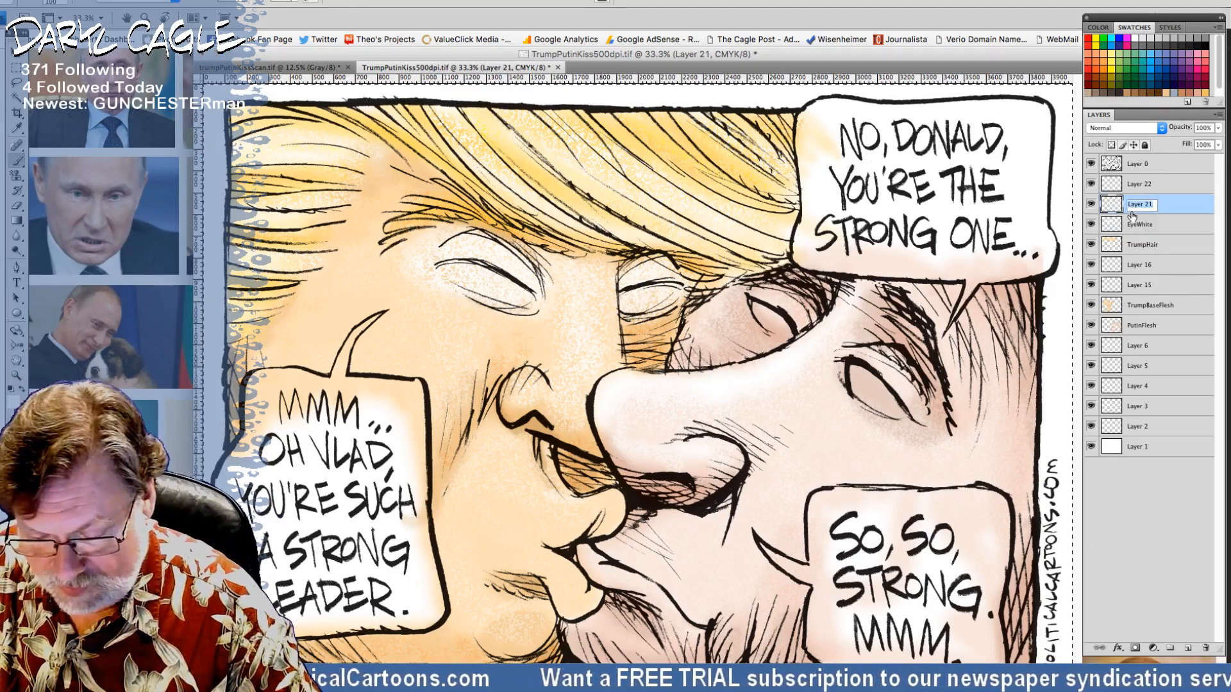
type("Ba")
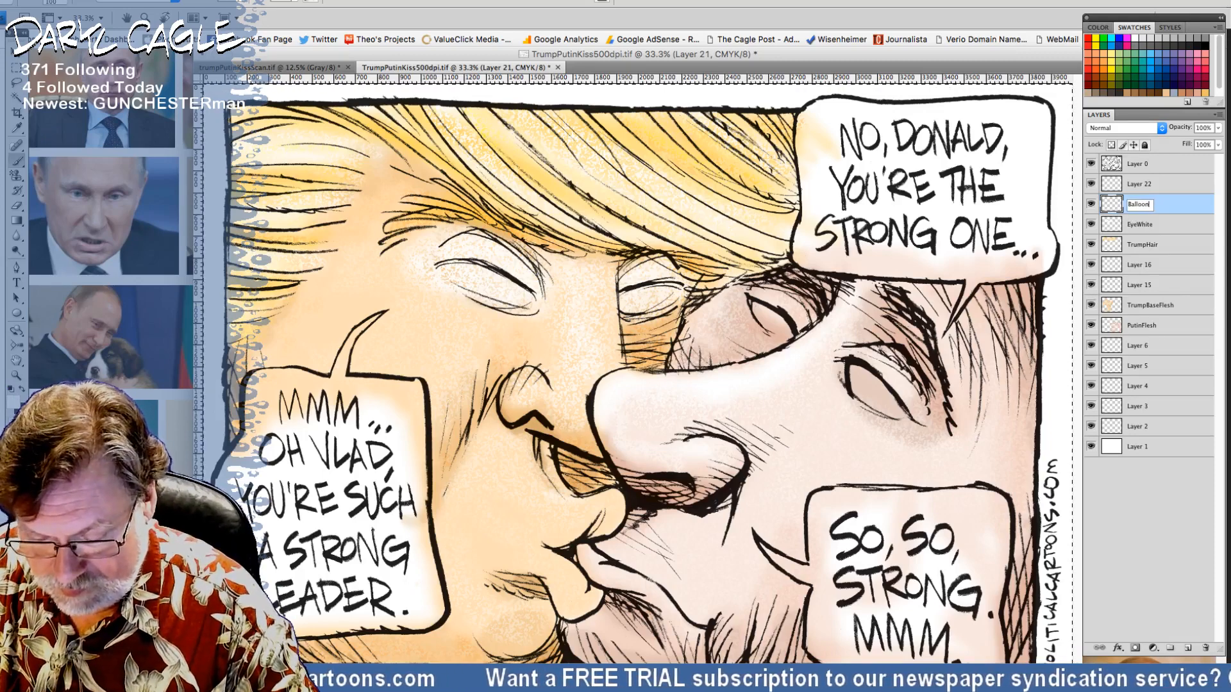
type("lloon")
key("Return")
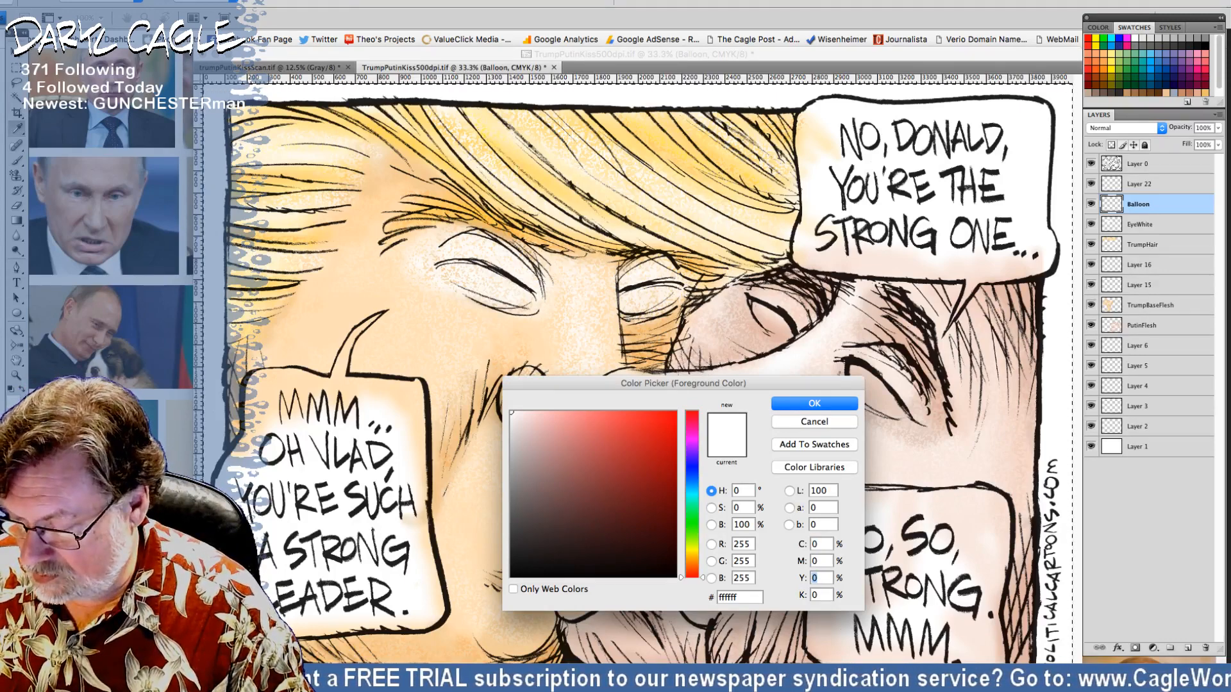
Step: Set the foreground color's yellow value to 75% and paint the "OH VLAD" speech balloon and its tail solid yellow on the Balloon layer
type("75")
key("Return")
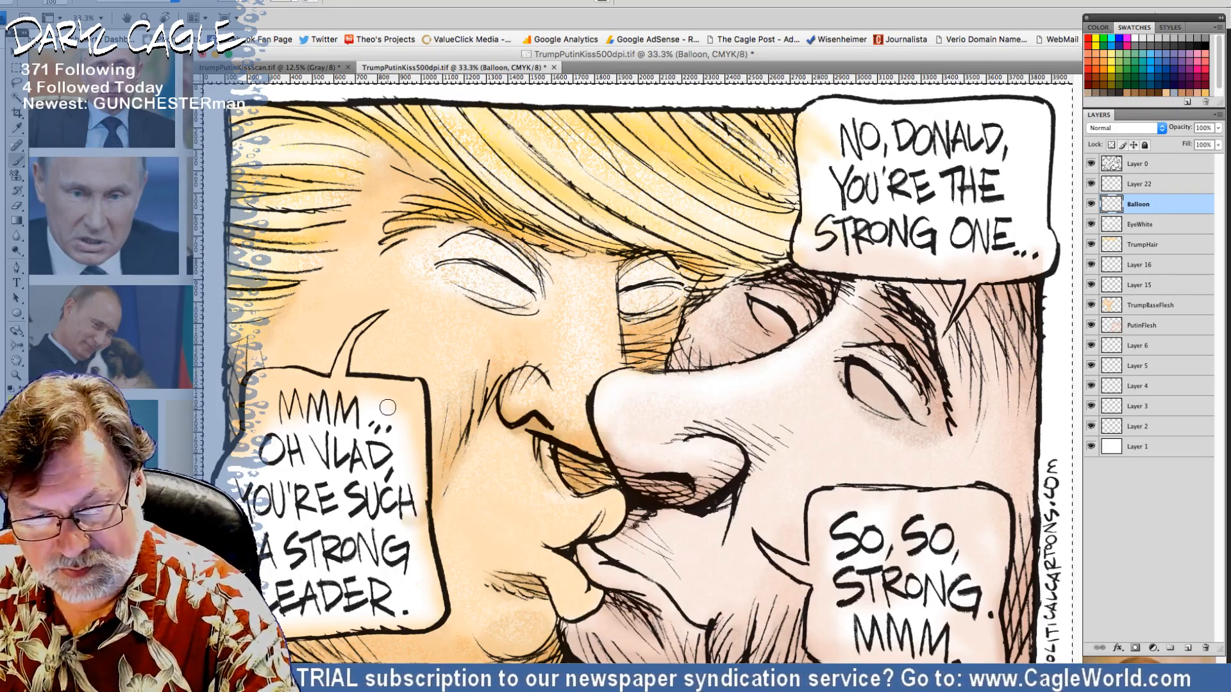
left_click(66, 2)
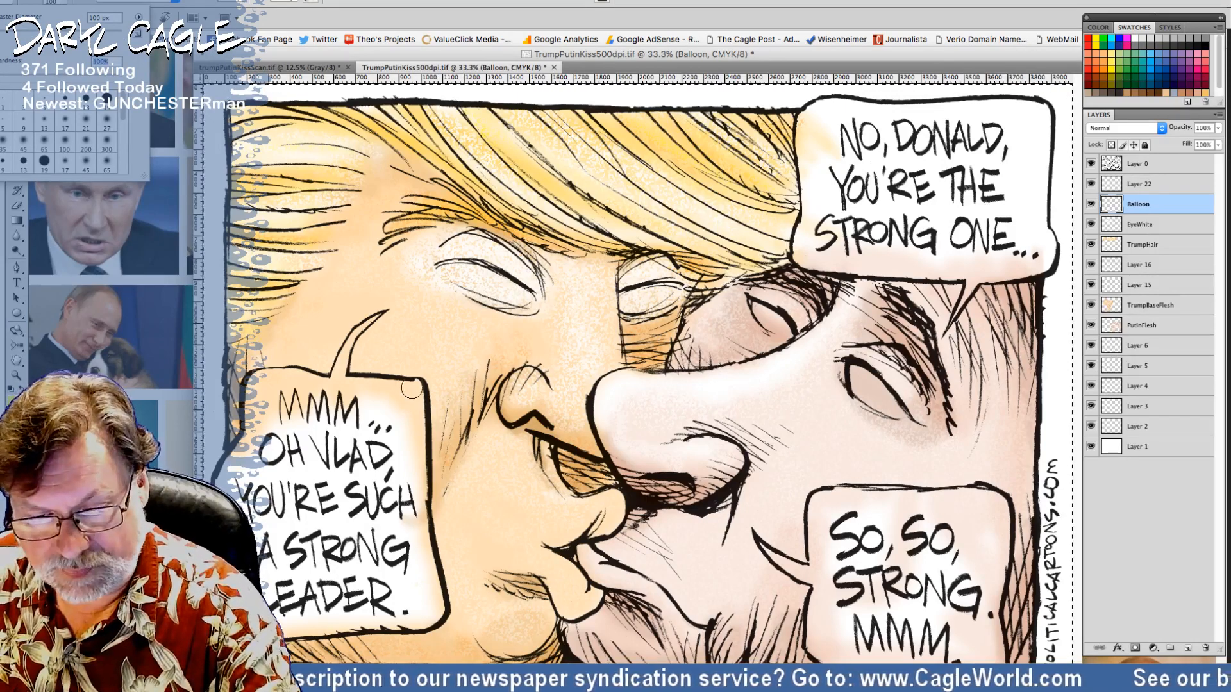
left_click_drag(412, 385, 416, 464)
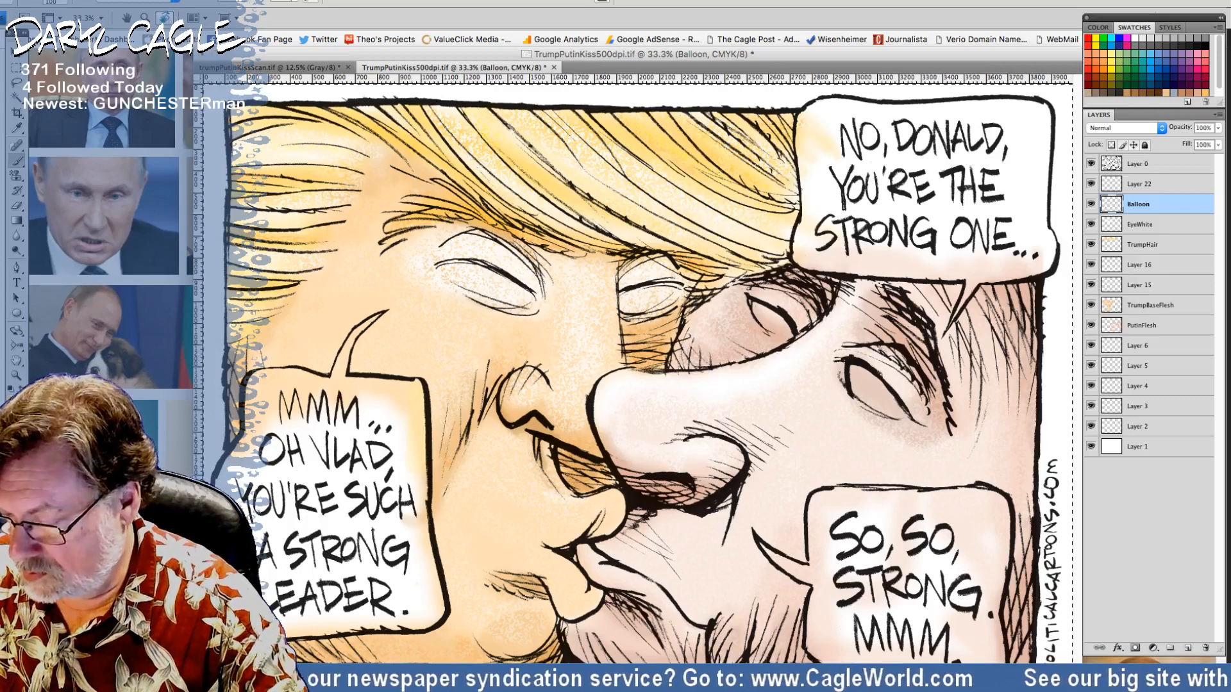
mouse_move(411, 384)
left_mouse_down()
mouse_move(418, 523)
mouse_move(441, 609)
mouse_move(374, 617)
left_mouse_up()
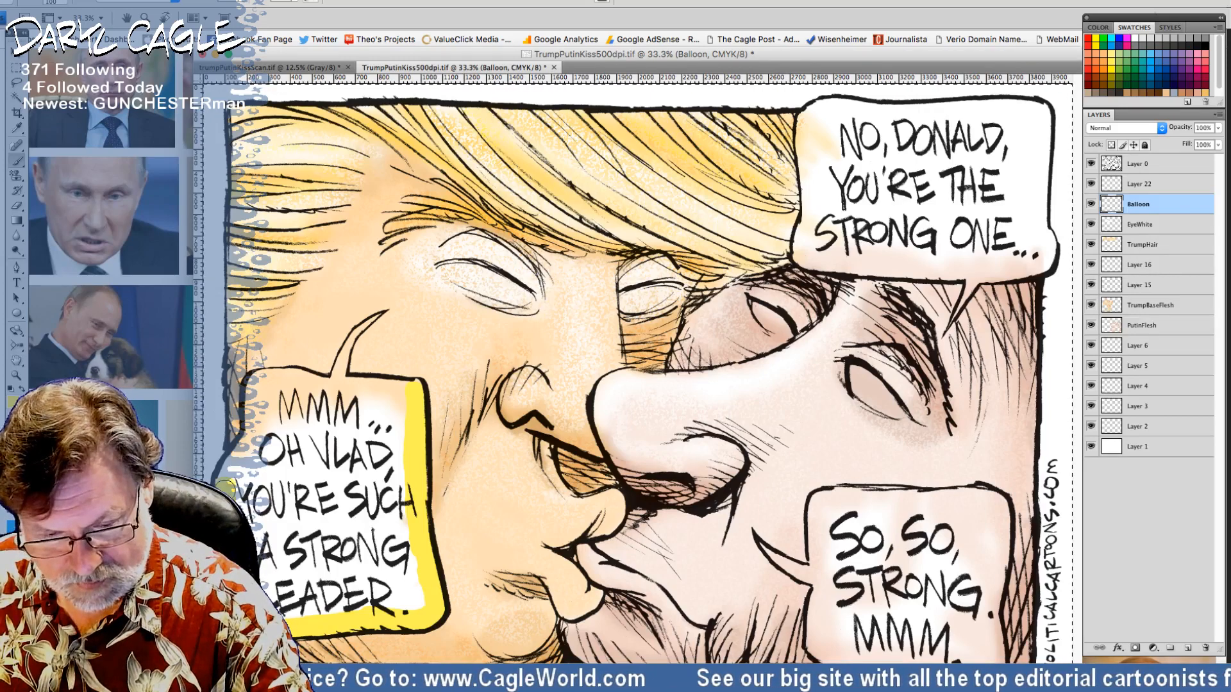
mouse_move(248, 446)
left_mouse_down()
mouse_move(262, 379)
mouse_move(414, 389)
left_mouse_up()
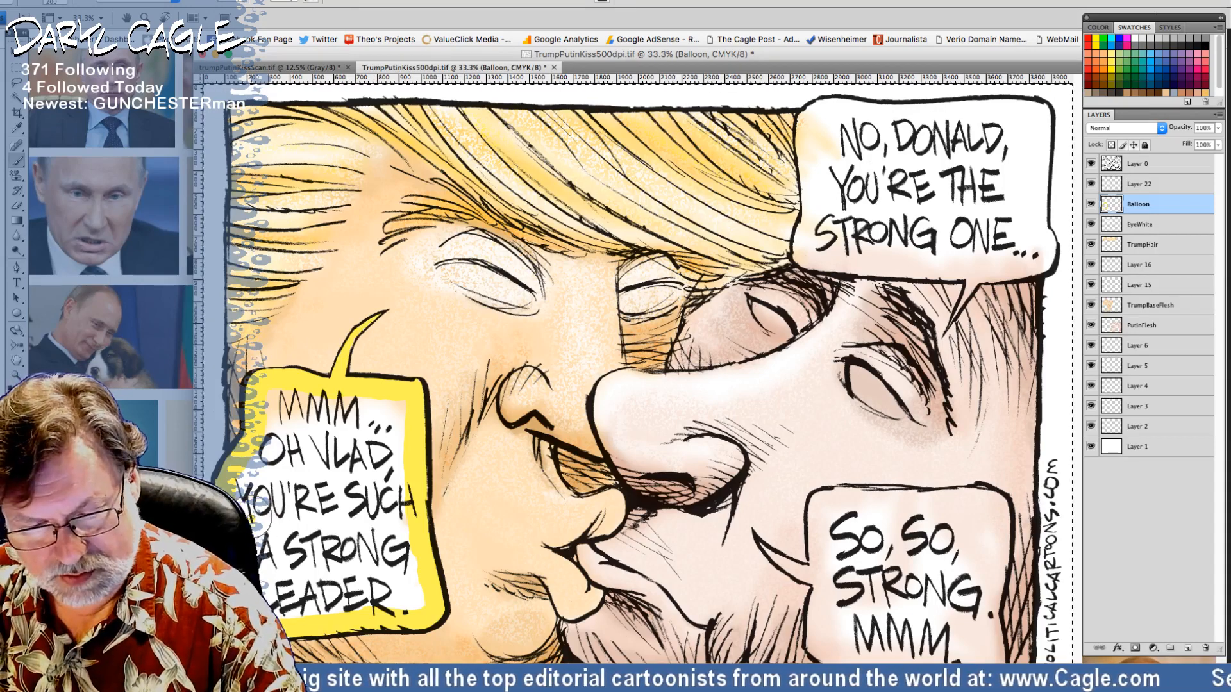
mouse_move(262, 513)
left_mouse_down()
mouse_move(288, 392)
mouse_move(384, 400)
mouse_move(420, 600)
mouse_move(350, 602)
left_mouse_up()
mouse_move(266, 520)
left_mouse_down()
mouse_move(298, 582)
mouse_move(303, 419)
mouse_move(354, 531)
mouse_move(365, 420)
mouse_move(386, 553)
left_mouse_up()
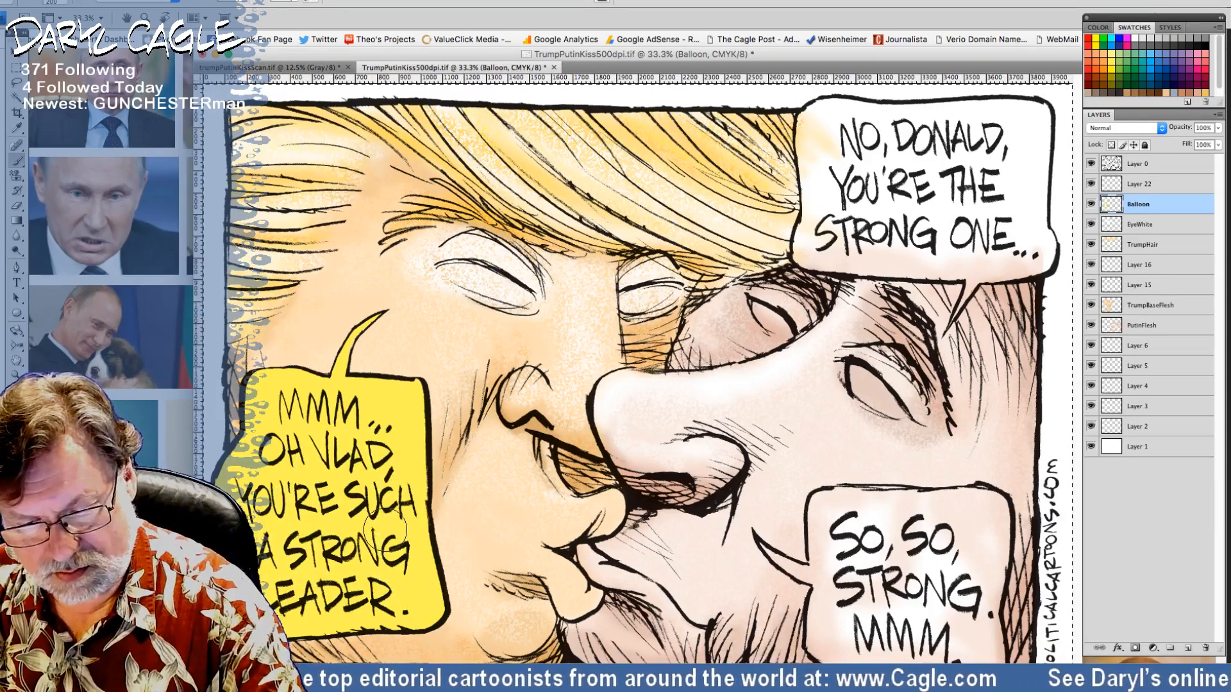
Step: Paint the "SO, SO, STRONG" speech balloon and its tail solid yellow, adjusting the brush size for the edges, interior and tail
mouse_move(826, 503)
left_mouse_down()
mouse_move(842, 572)
mouse_move(826, 500)
mouse_move(988, 497)
mouse_move(1002, 517)
mouse_move(991, 626)
left_mouse_up()
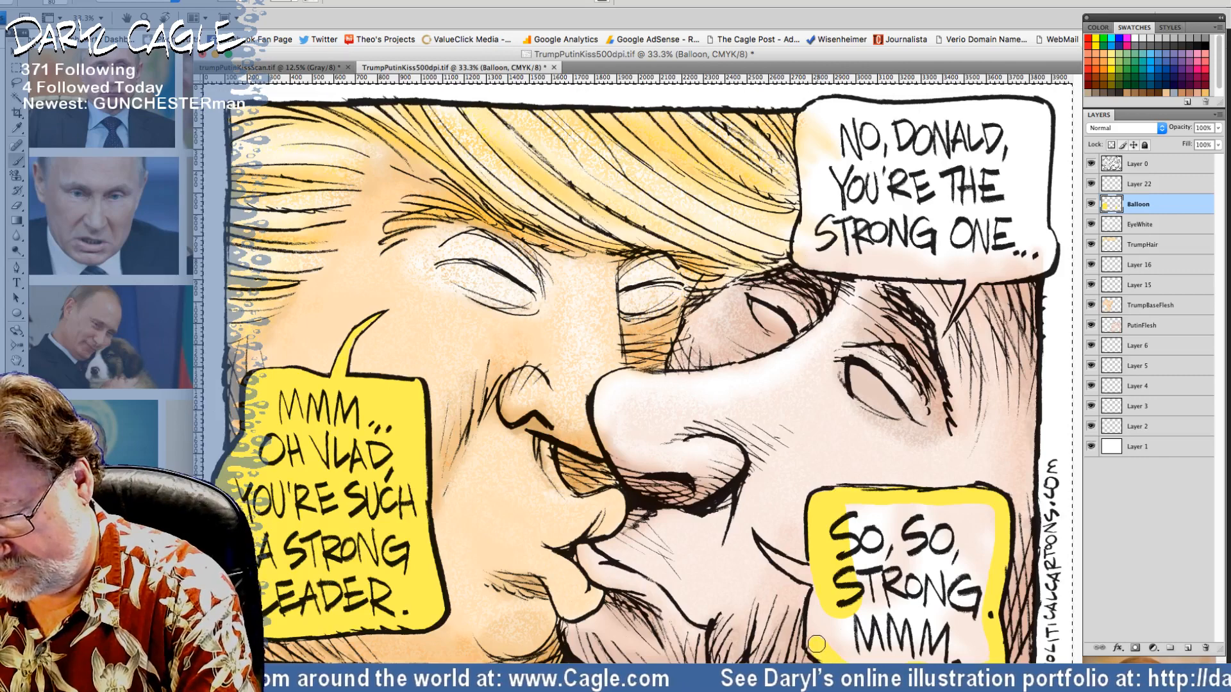
key("]")
key("]")
key("]")
key("]")
key("]")
key("]")
key("]")
key("]")
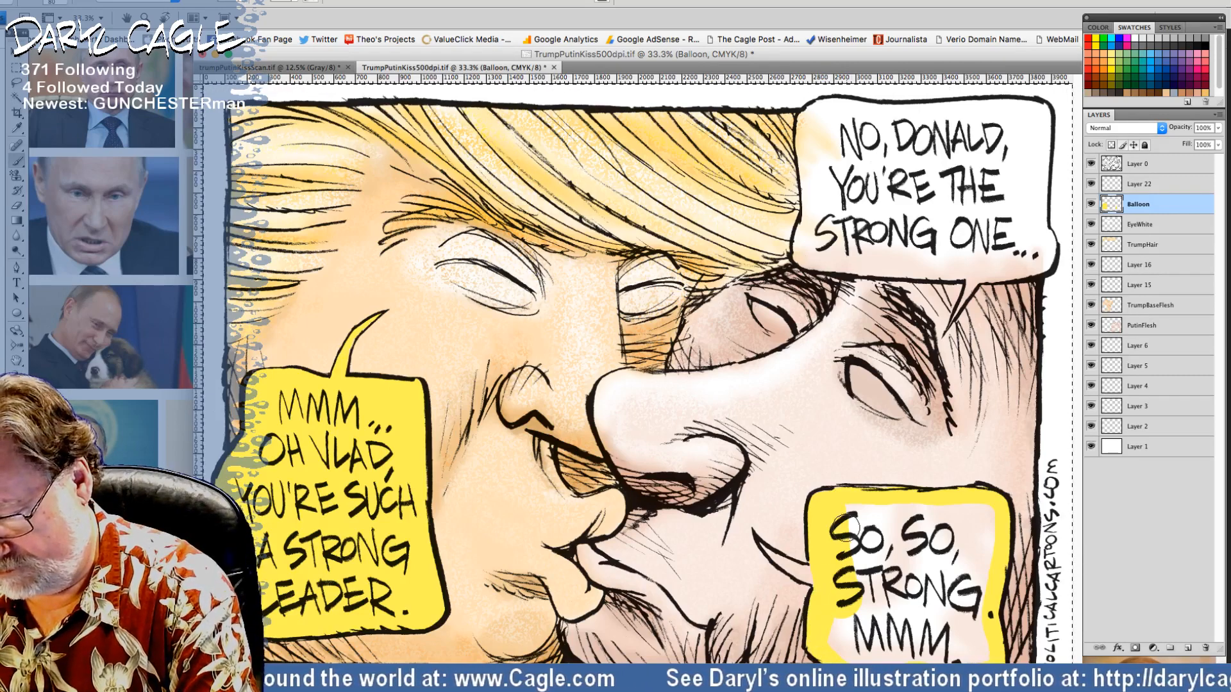
key("[")
key("[")
mouse_move(844, 522)
left_mouse_down()
mouse_move(981, 515)
mouse_move(968, 616)
mouse_move(976, 647)
left_mouse_up()
mouse_move(846, 644)
left_mouse_down()
mouse_move(862, 546)
mouse_move(906, 629)
mouse_move(934, 626)
mouse_move(953, 545)
mouse_move(941, 589)
left_mouse_up()
key("[")
key("[")
key("[")
key("[")
key("[")
key("[")
key("[")
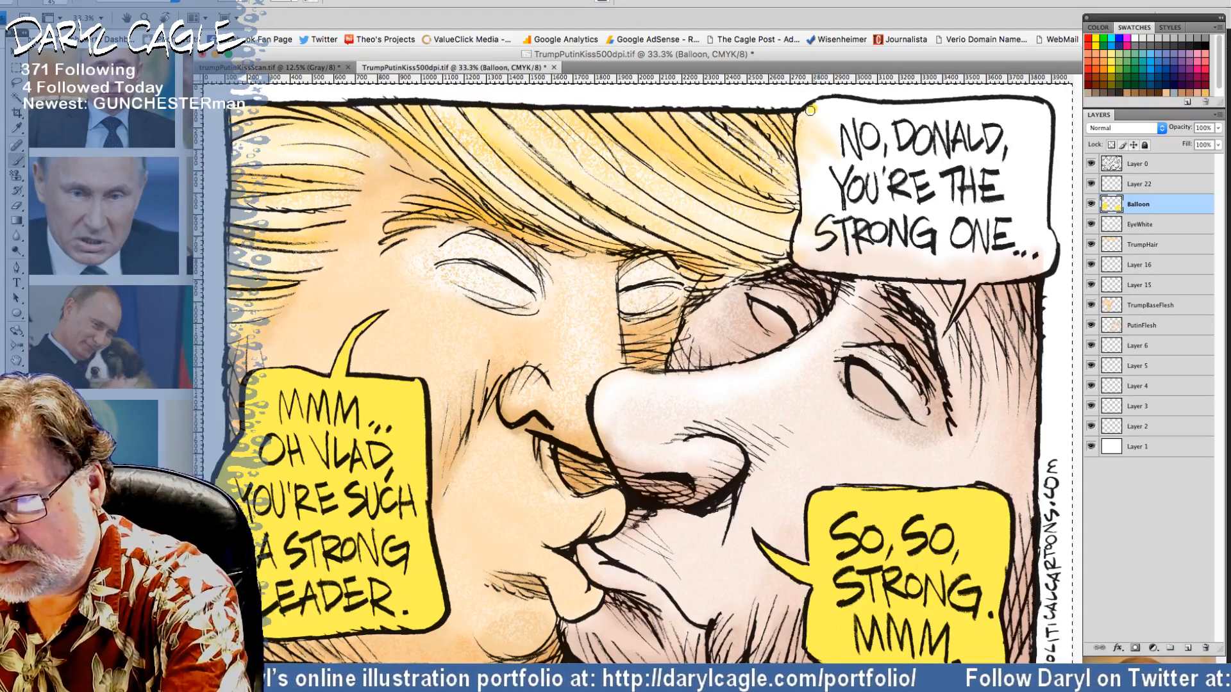
Step: Paint the "NO, DONALD" speech balloon yellow, outlining its edges and tail with a small brush before filling the interior
mouse_move(801, 119)
left_mouse_down()
mouse_move(804, 268)
mouse_move(971, 282)
mouse_move(964, 301)
mouse_move(975, 272)
mouse_move(947, 329)
left_mouse_up()
key("bracketleft")
key("bracketleft")
key("bracketleft")
key("bracketleft")
key("bracketright")
key("bracketright")
key("bracketright")
key("bracketright")
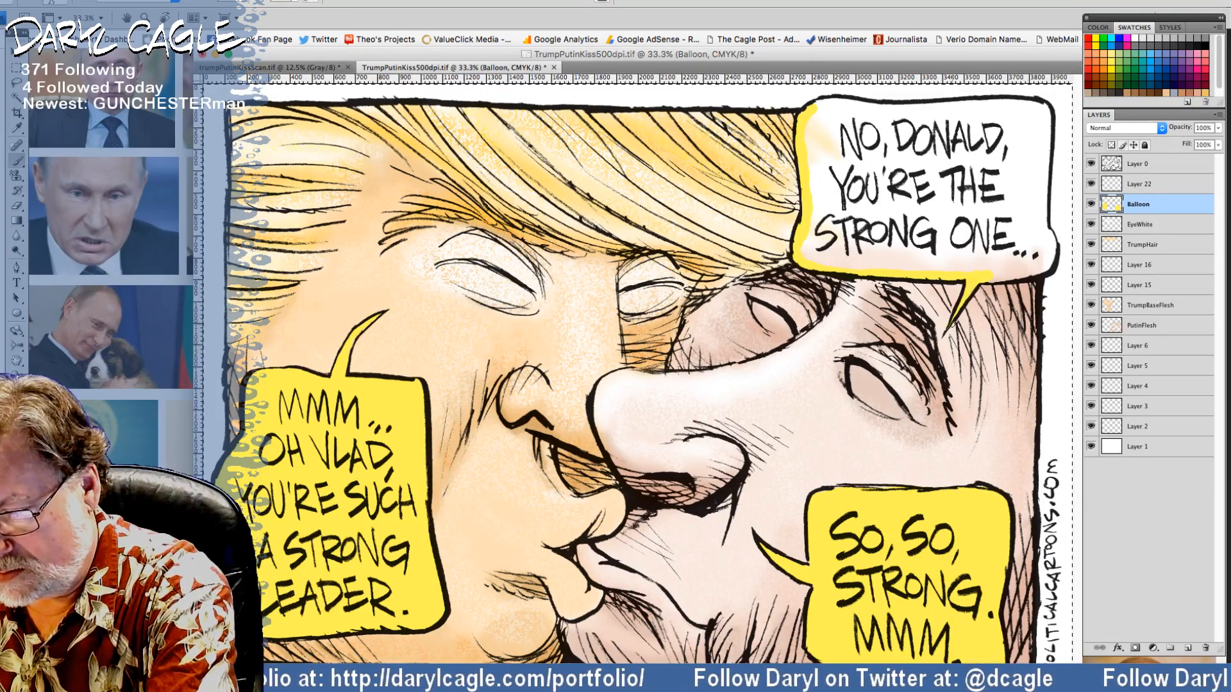
mouse_move(1042, 119)
left_mouse_down()
mouse_move(1049, 255)
mouse_move(991, 277)
left_mouse_up()
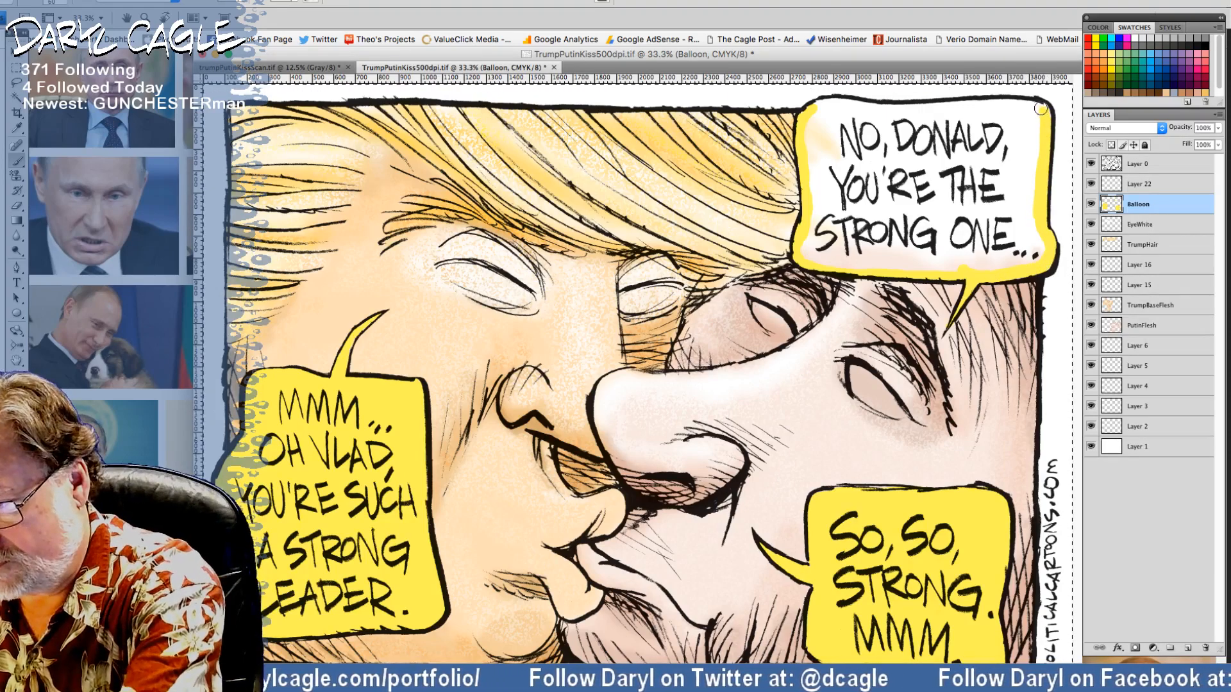
left_click_drag(998, 109, 853, 105)
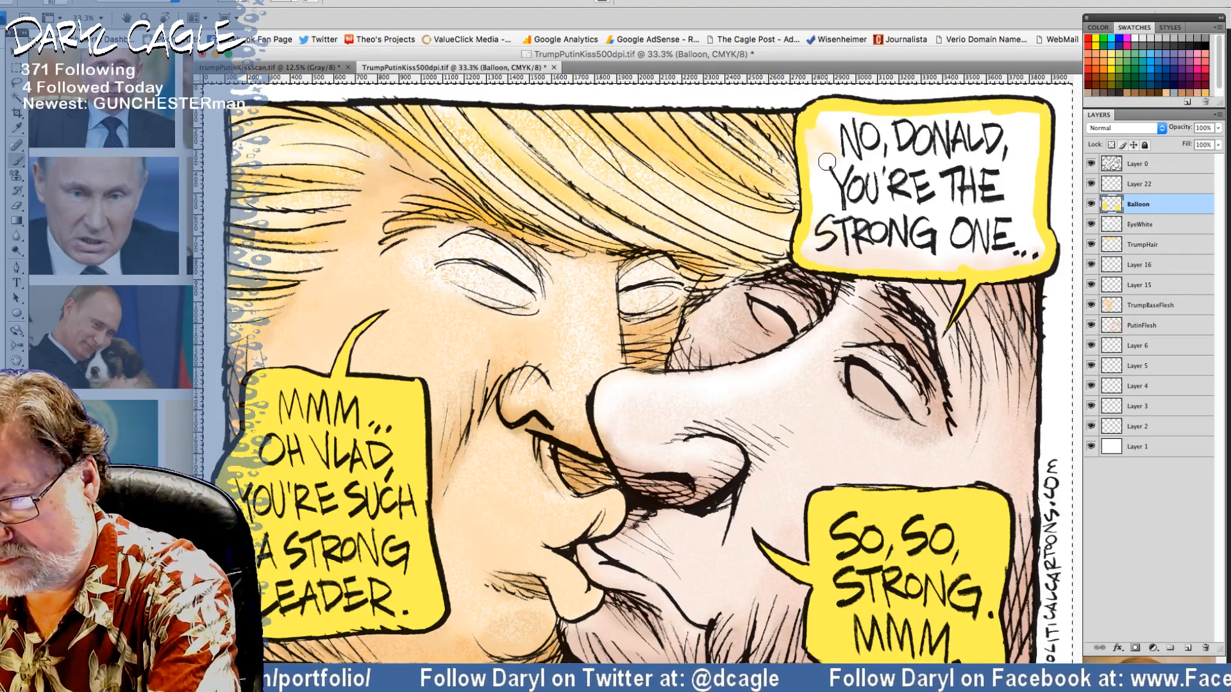
mouse_move(831, 152)
left_mouse_down()
mouse_move(820, 123)
mouse_move(813, 251)
mouse_move(976, 264)
mouse_move(1031, 255)
mouse_move(1029, 125)
mouse_move(830, 125)
mouse_move(842, 204)
mouse_move(850, 184)
mouse_move(865, 239)
mouse_move(890, 151)
mouse_move(905, 156)
mouse_move(910, 241)
mouse_move(947, 150)
mouse_move(965, 245)
mouse_move(997, 204)
mouse_move(1000, 152)
mouse_move(987, 192)
left_mouse_up()
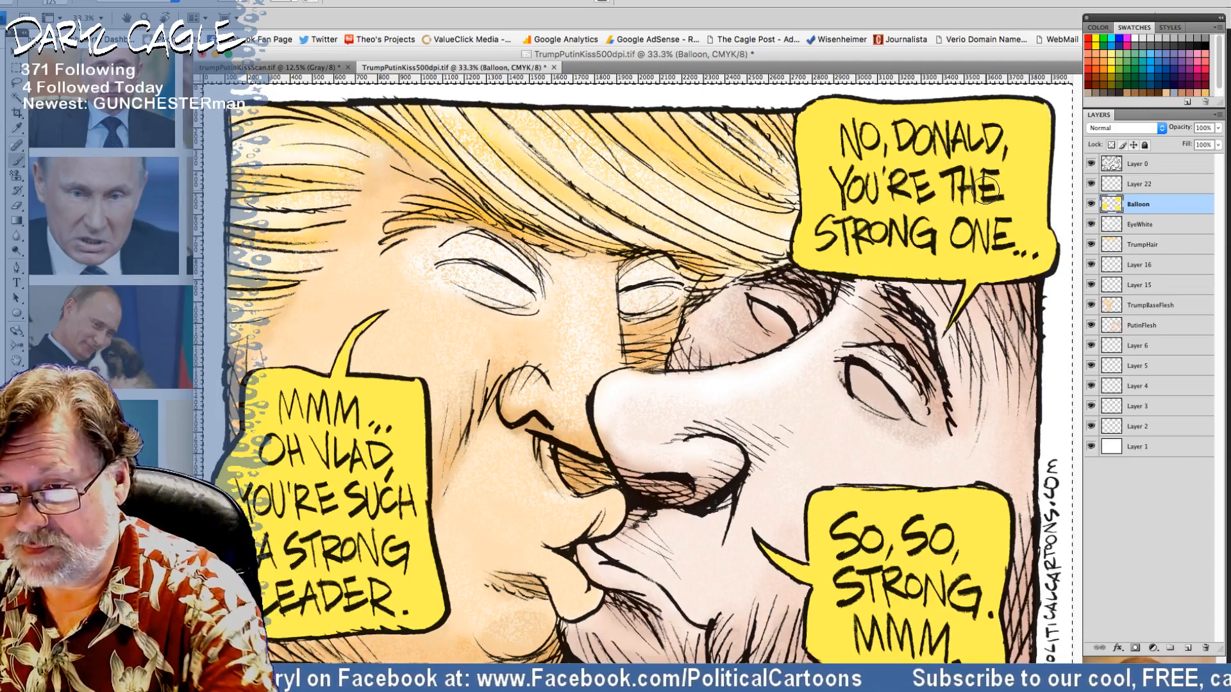
left_click_drag(511, 56, 550, 62)
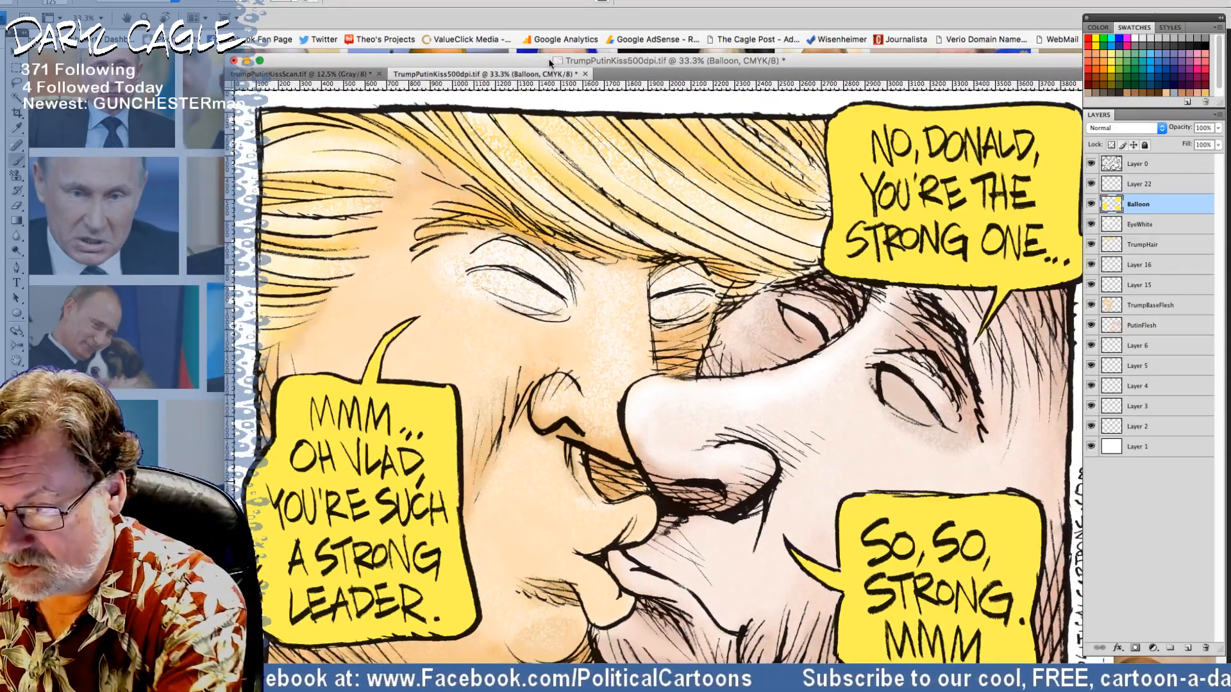
Step: Hide the EyeWhite layer and touch up Trump's eyelid with the brush on Layer 15, comparing the eyes with and without the white
left_click(1090, 224)
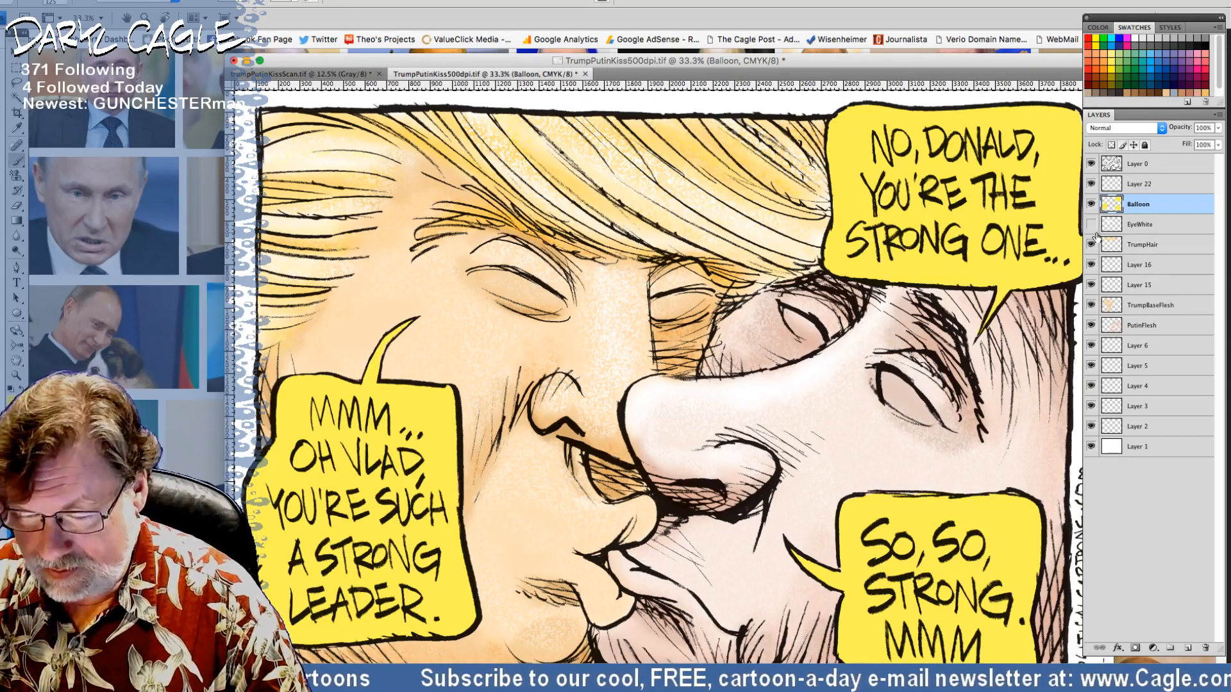
left_click(1137, 286)
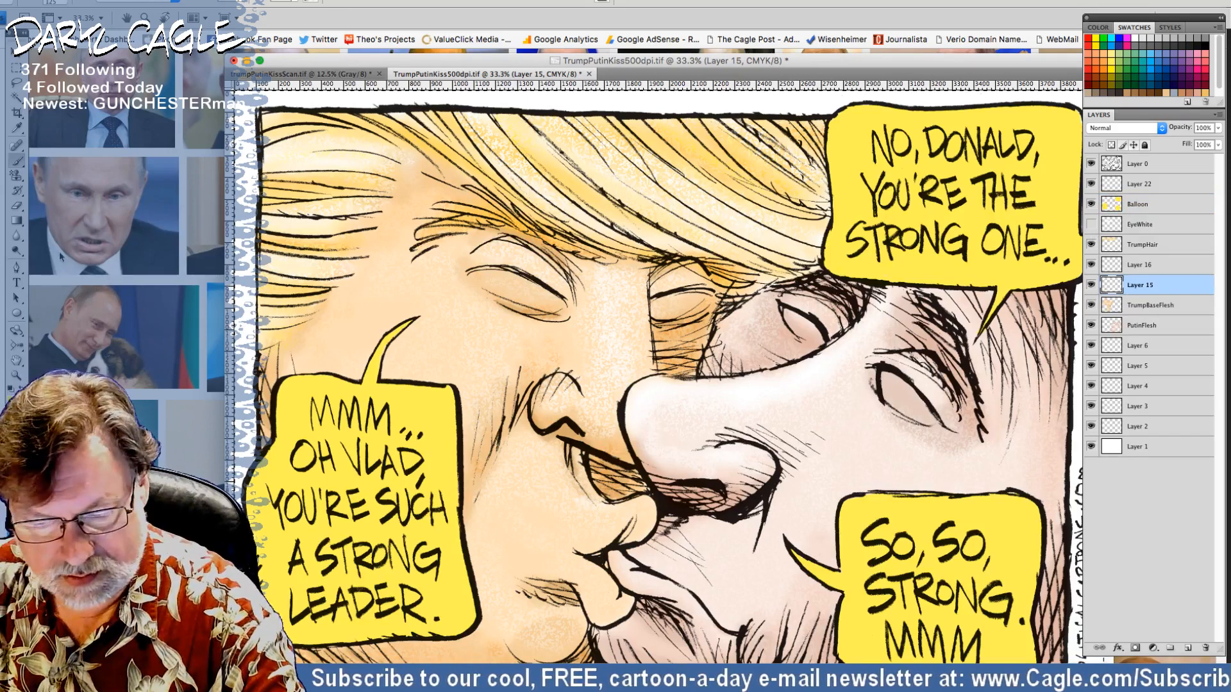
left_click(16, 130)
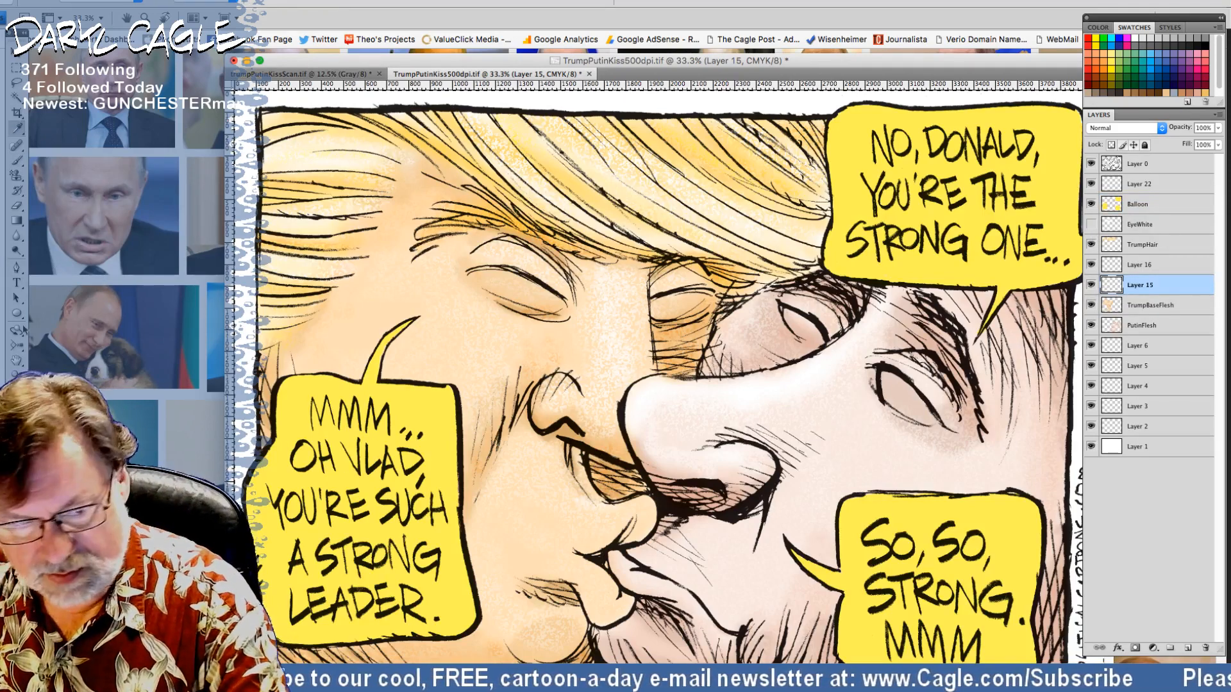
left_click(16, 162)
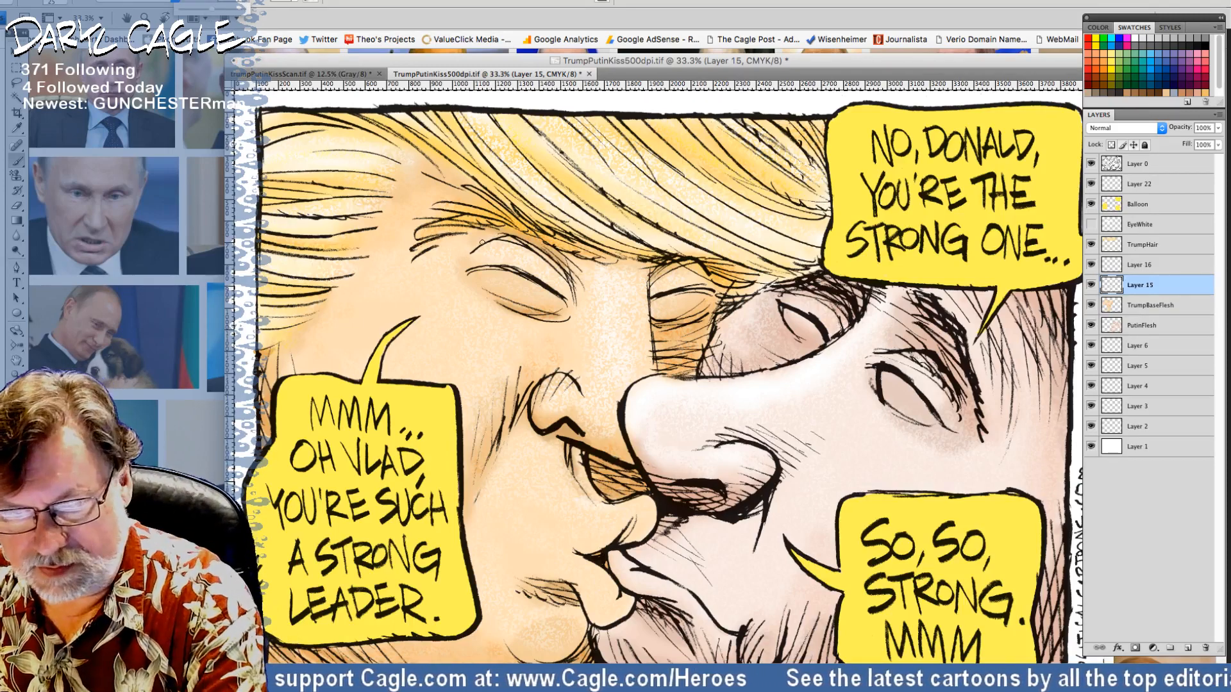
left_click_drag(535, 248, 561, 274)
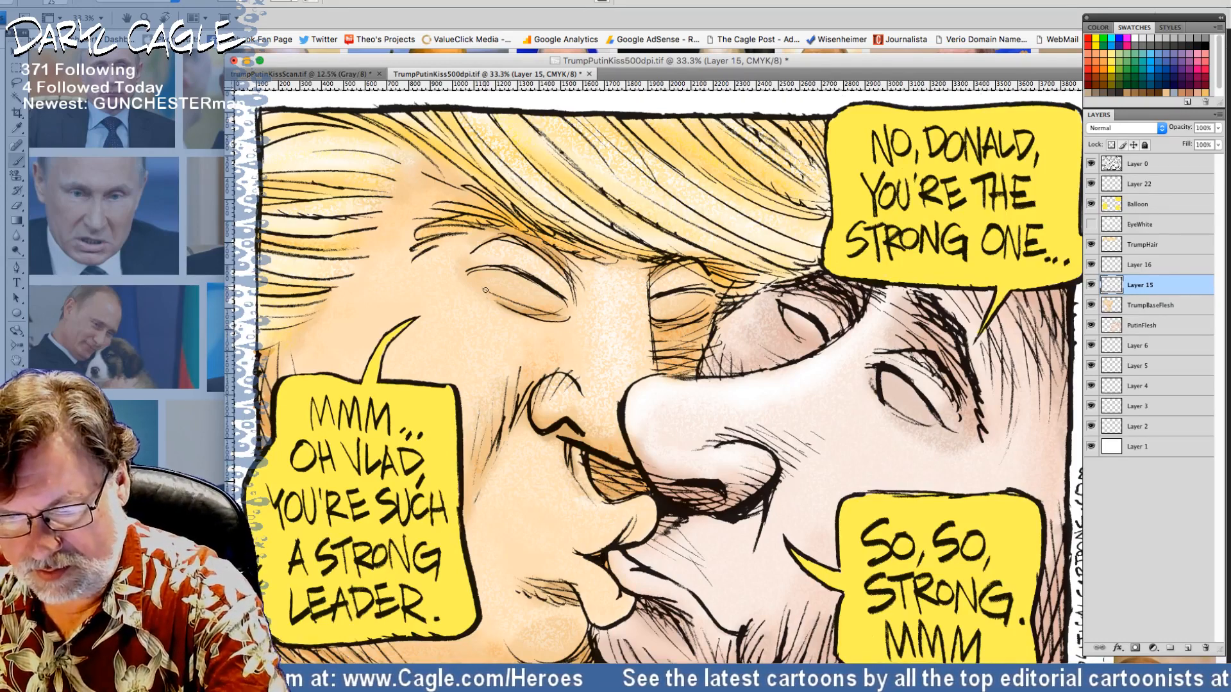
left_click(1091, 225)
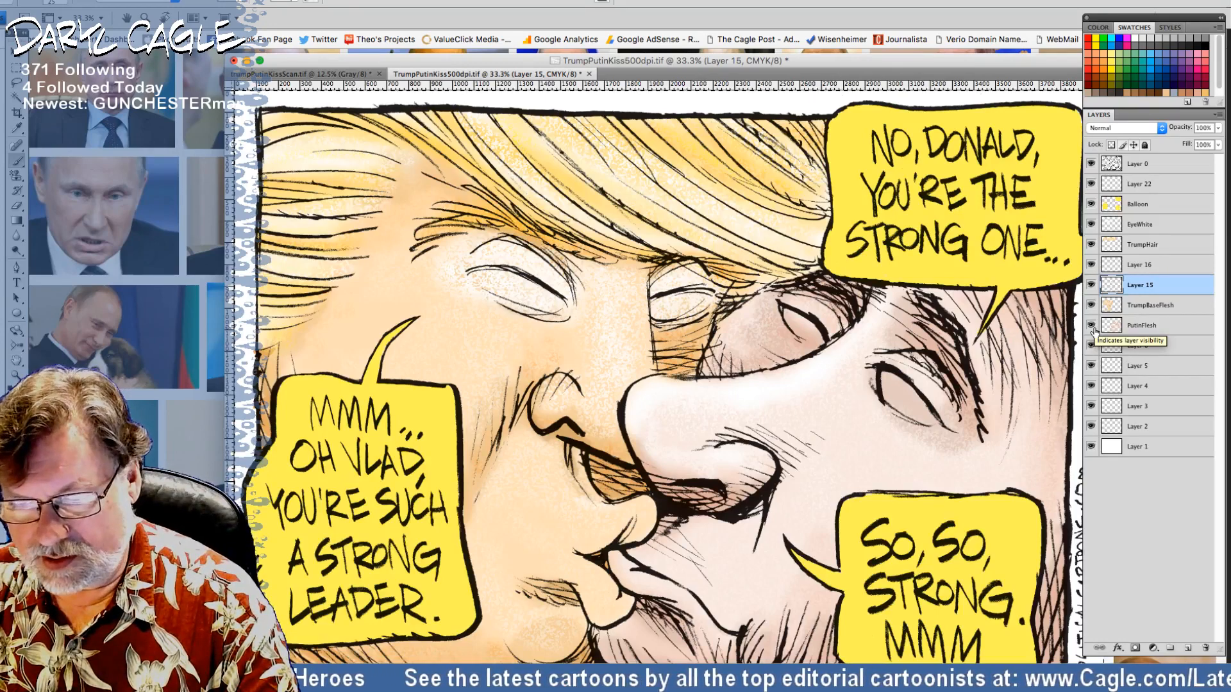
left_click(1091, 226)
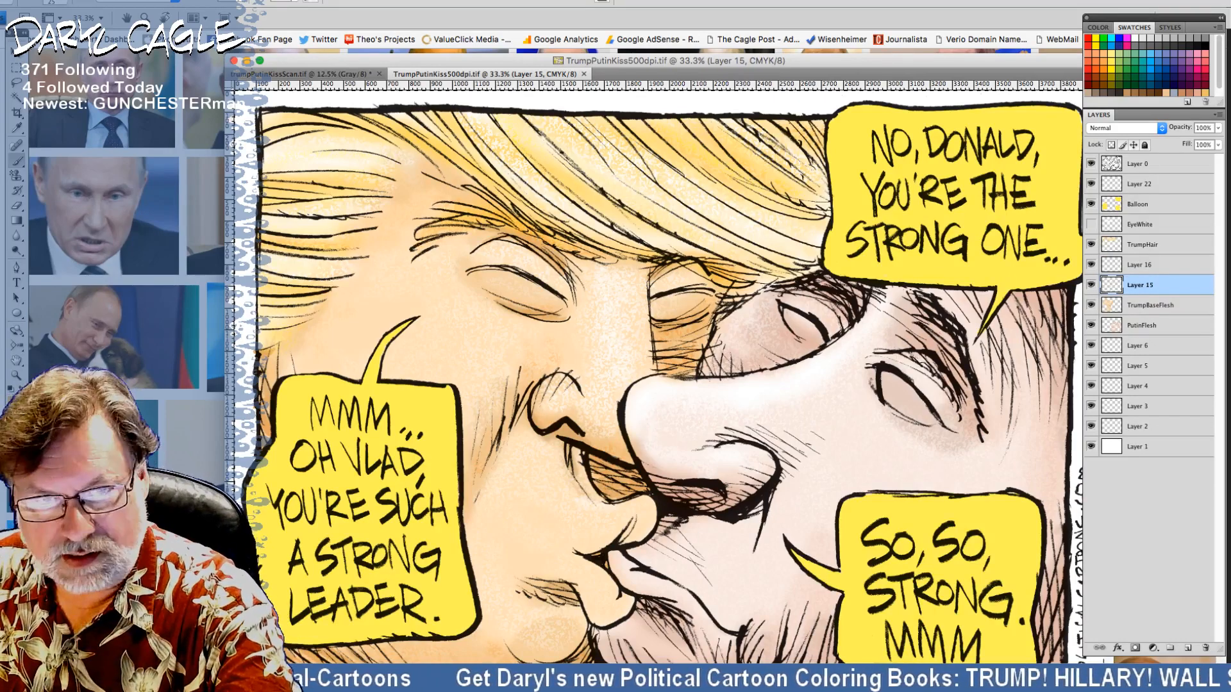
Step: Save the cartoon under the new name TrumpPutinKiss500dpimerged.tif as an LZW-compressed TIFF with its layers kept
left_click(84, 1)
left_click(101, 147)
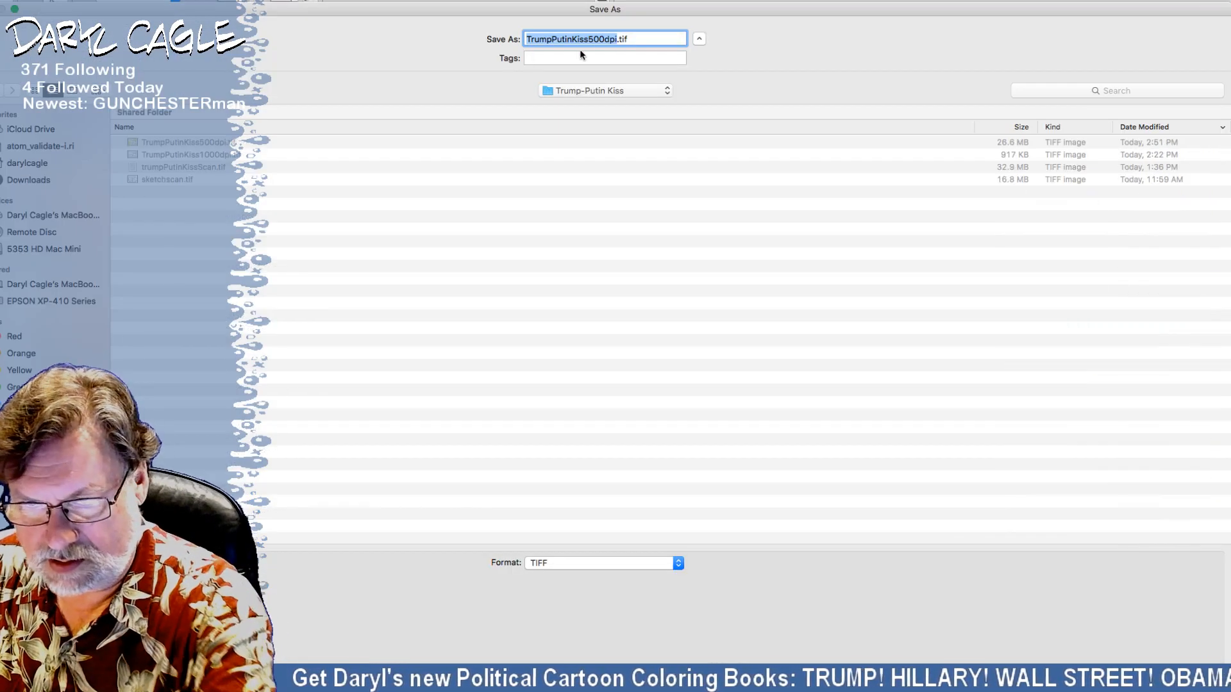
left_click(616, 40)
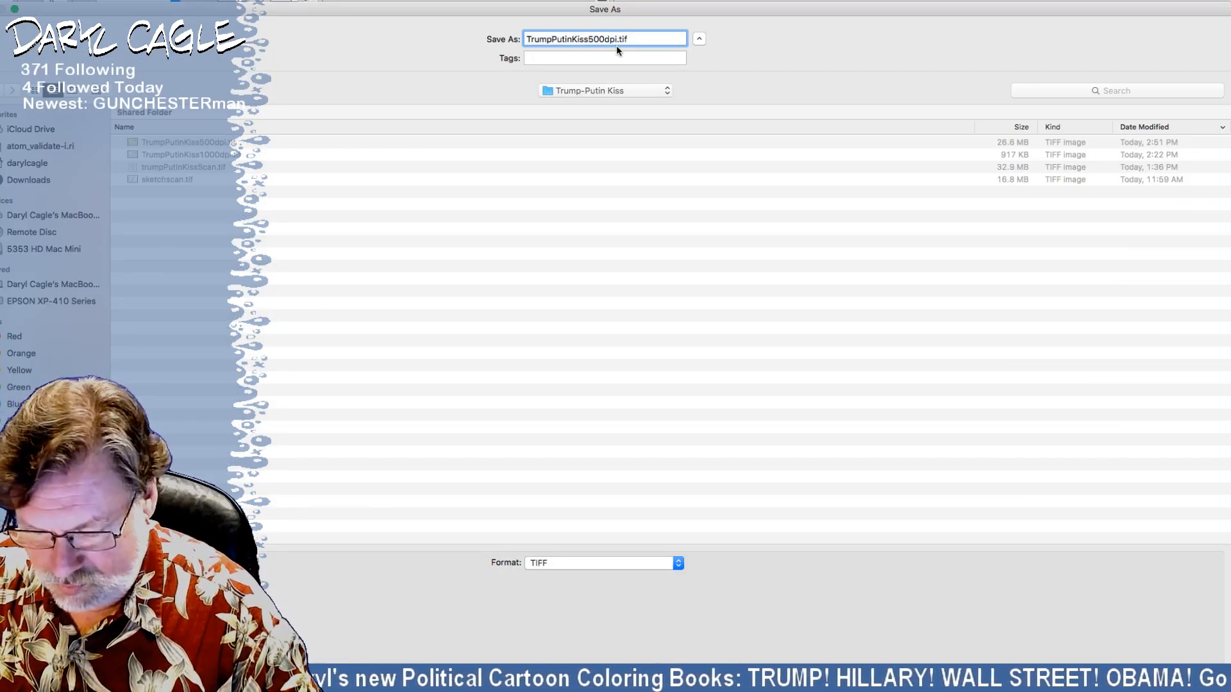
type("merged")
key("Return")
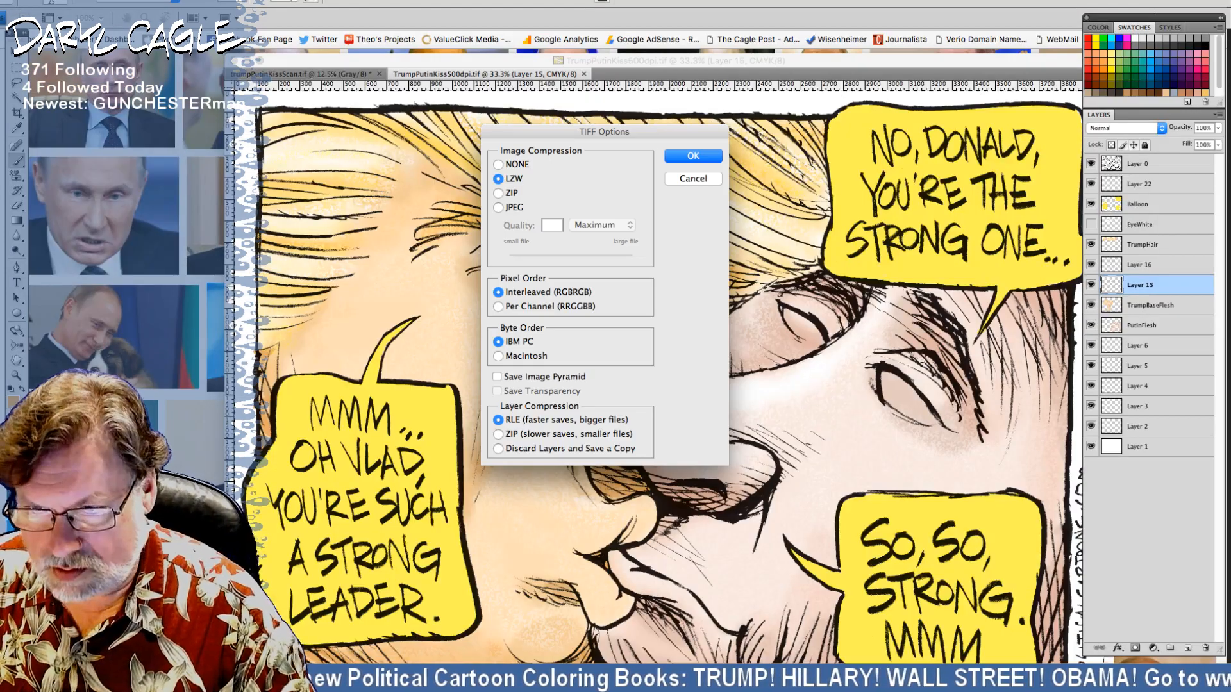
key("Return")
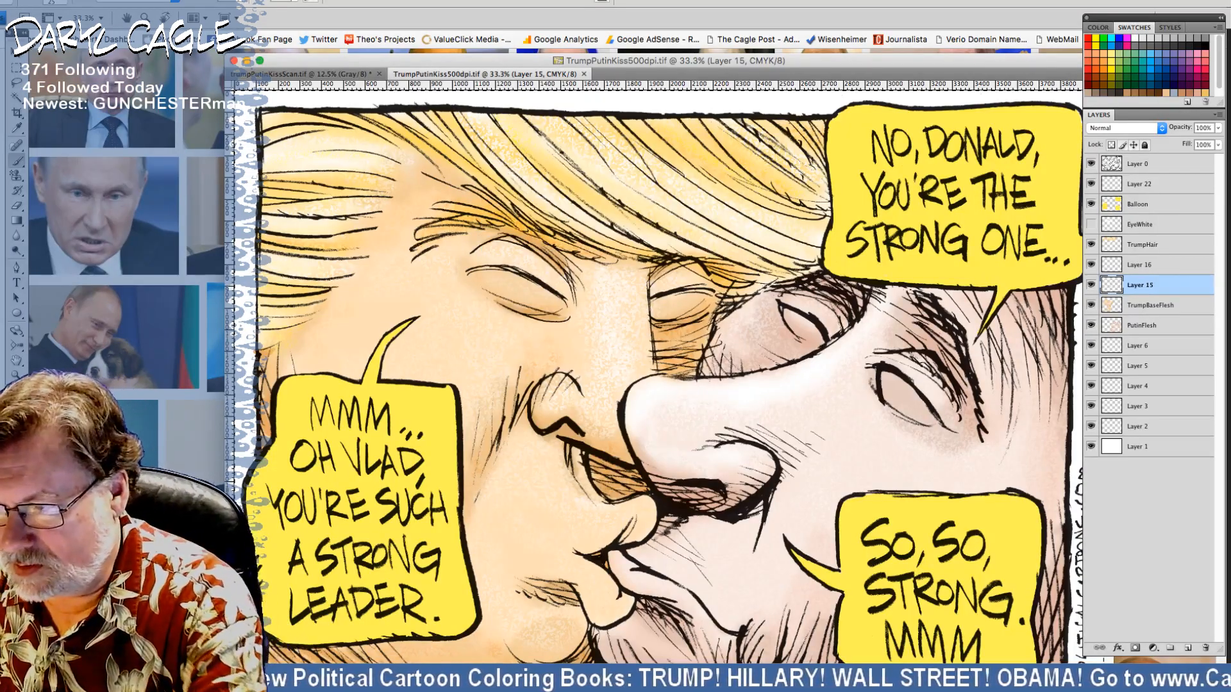
Step: Merge all the color layers from Layer 22 down to Layer 2 into one layer
left_click(1139, 184)
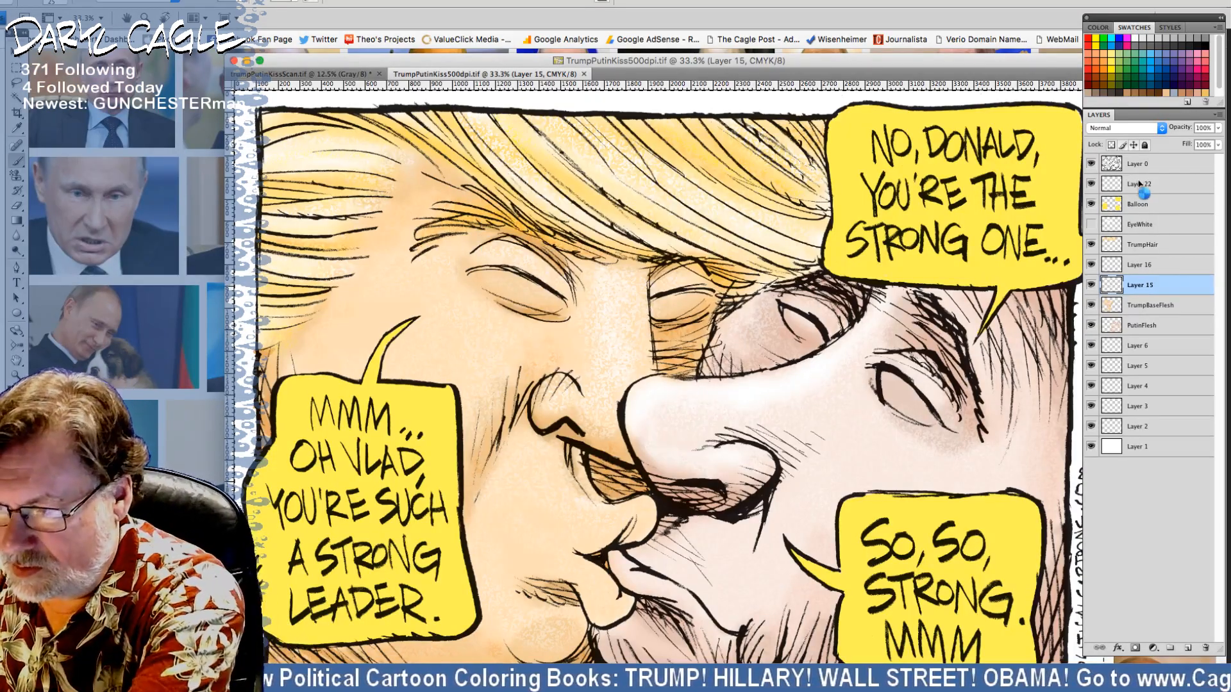
left_click(1132, 429, "shift")
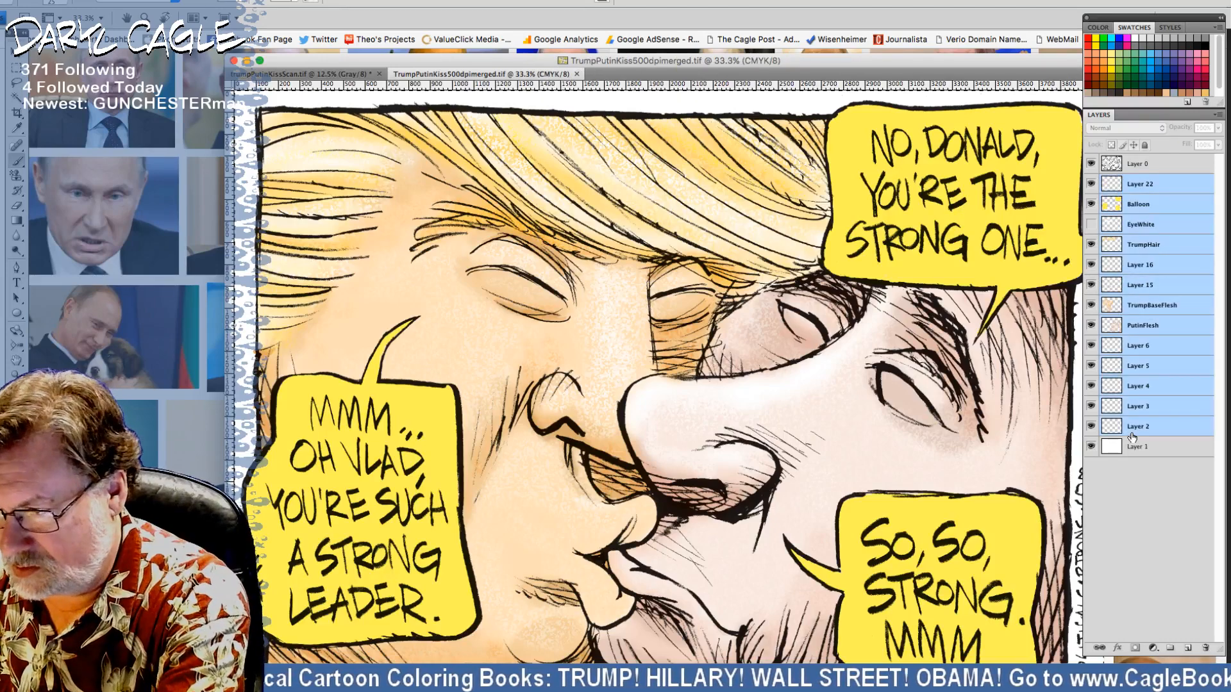
left_click(1216, 115)
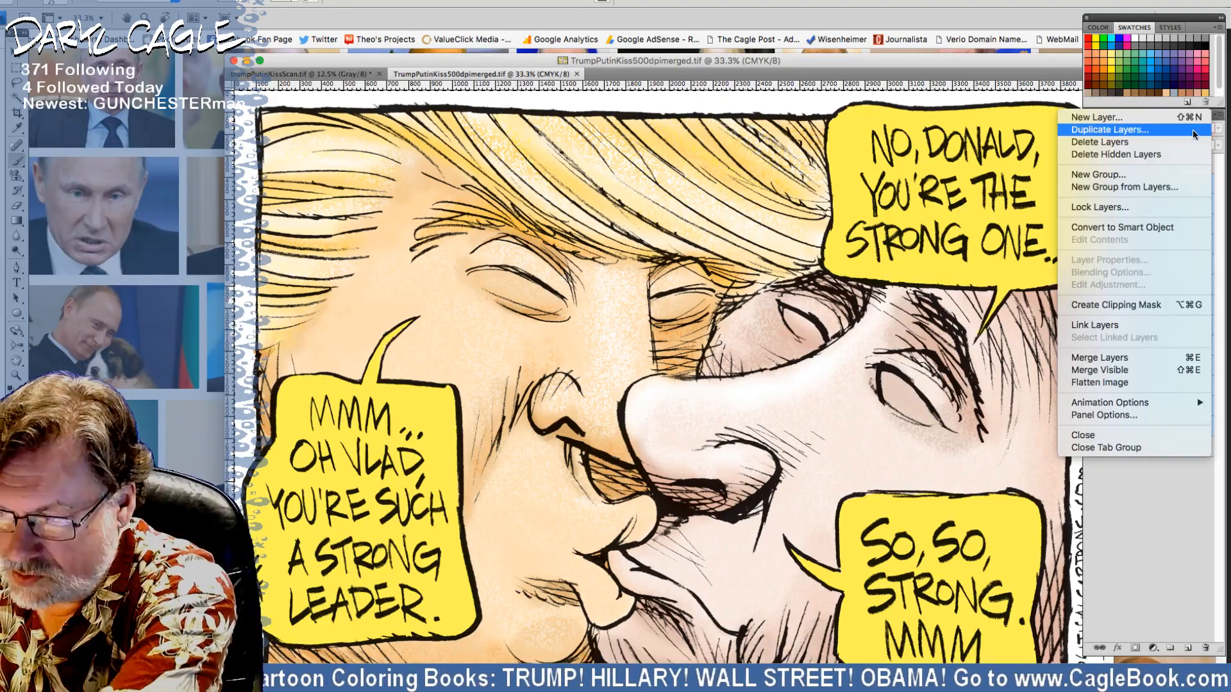
left_click(1083, 363)
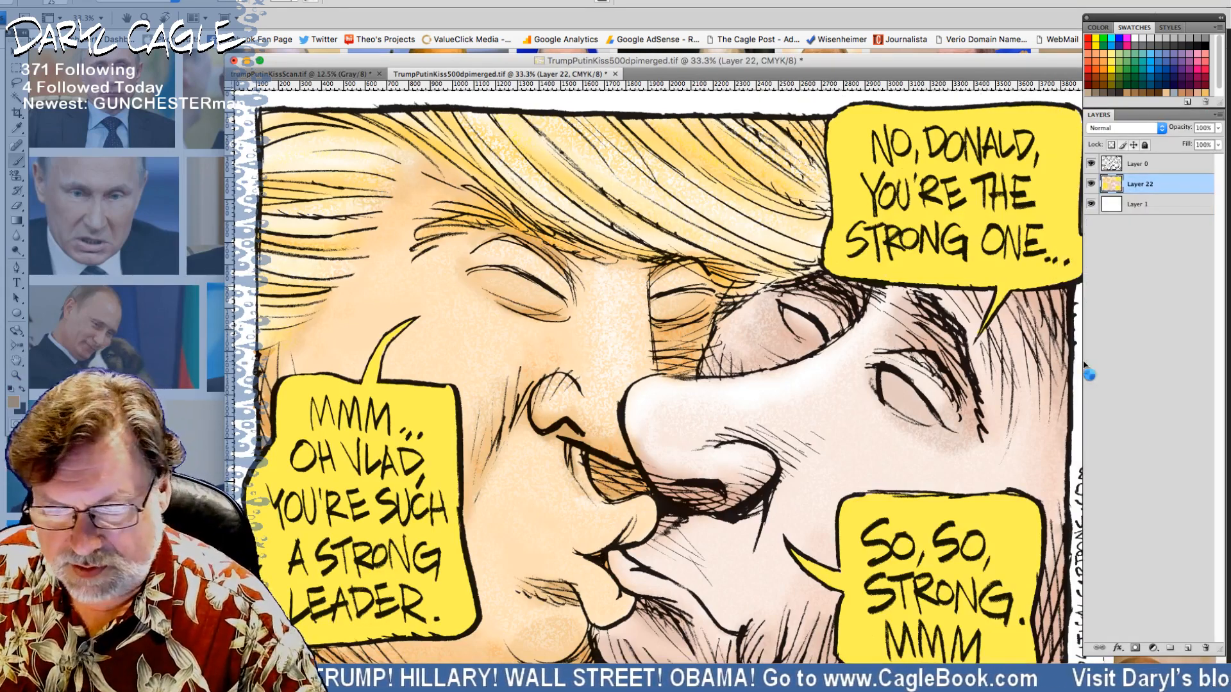
Step: Apply a Brightness/Contrast adjustment to the merged color layer, making the flesh tones and yellow balloons richer and more contrasted
left_click(147, 3)
mouse_move(169, 14)
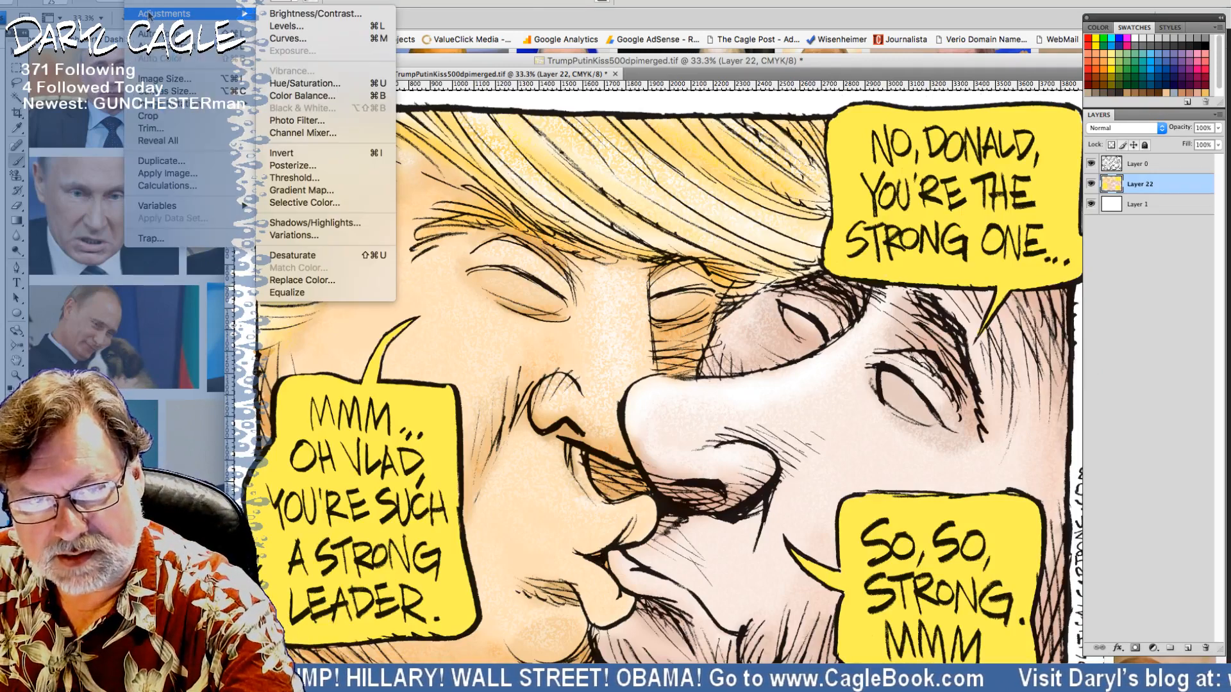
left_click(286, 14)
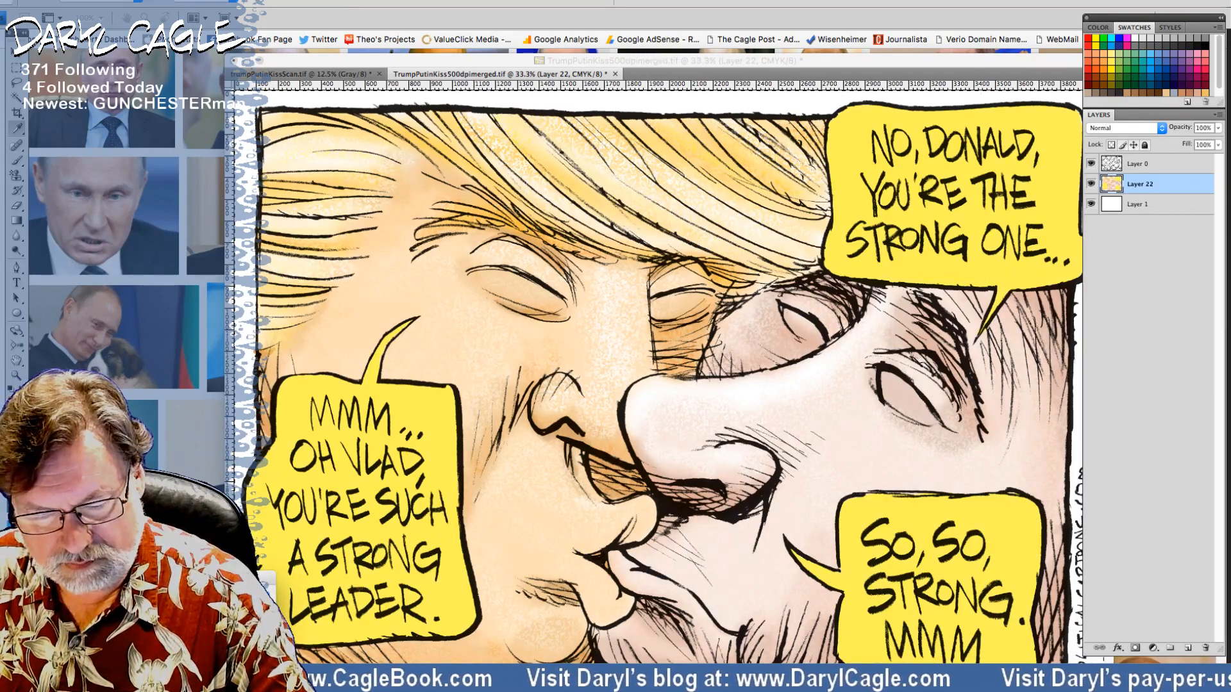
key("super+z")
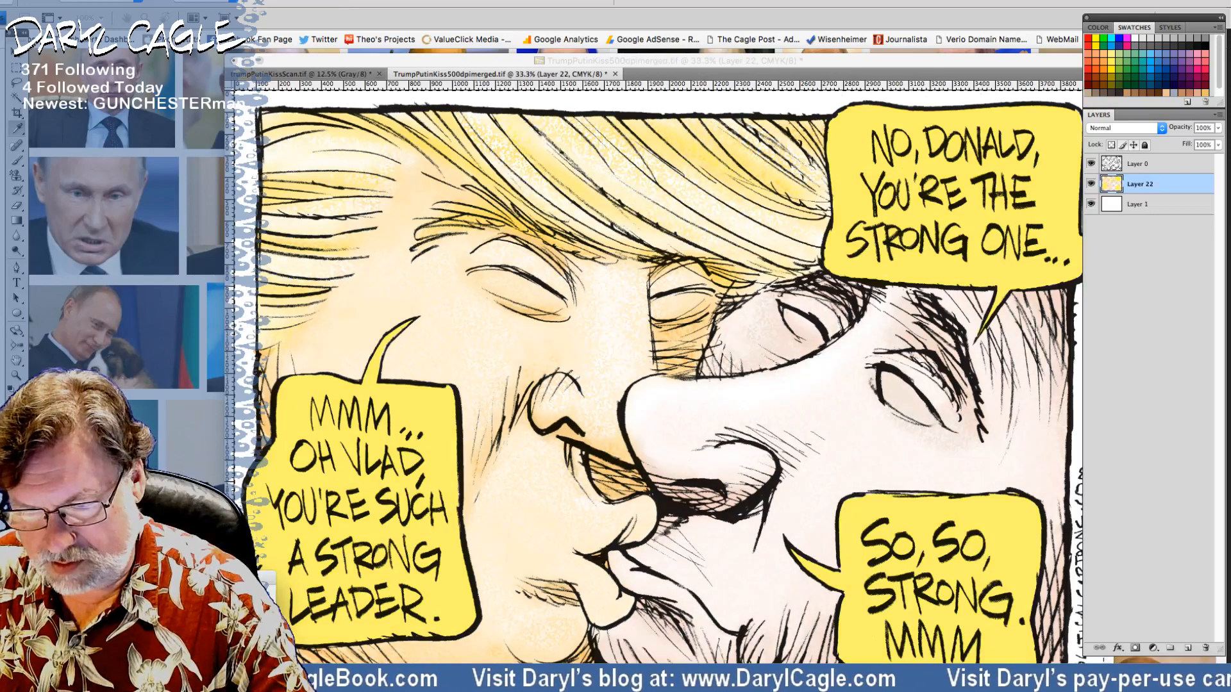
key("super+z")
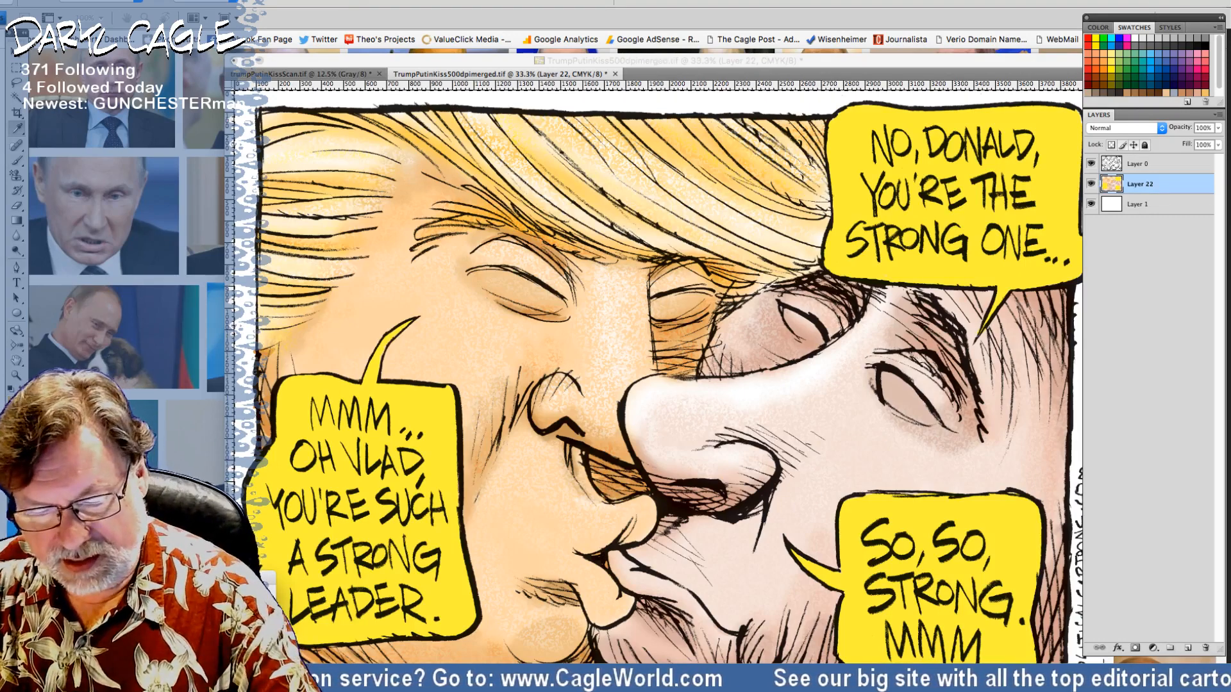
key("Return")
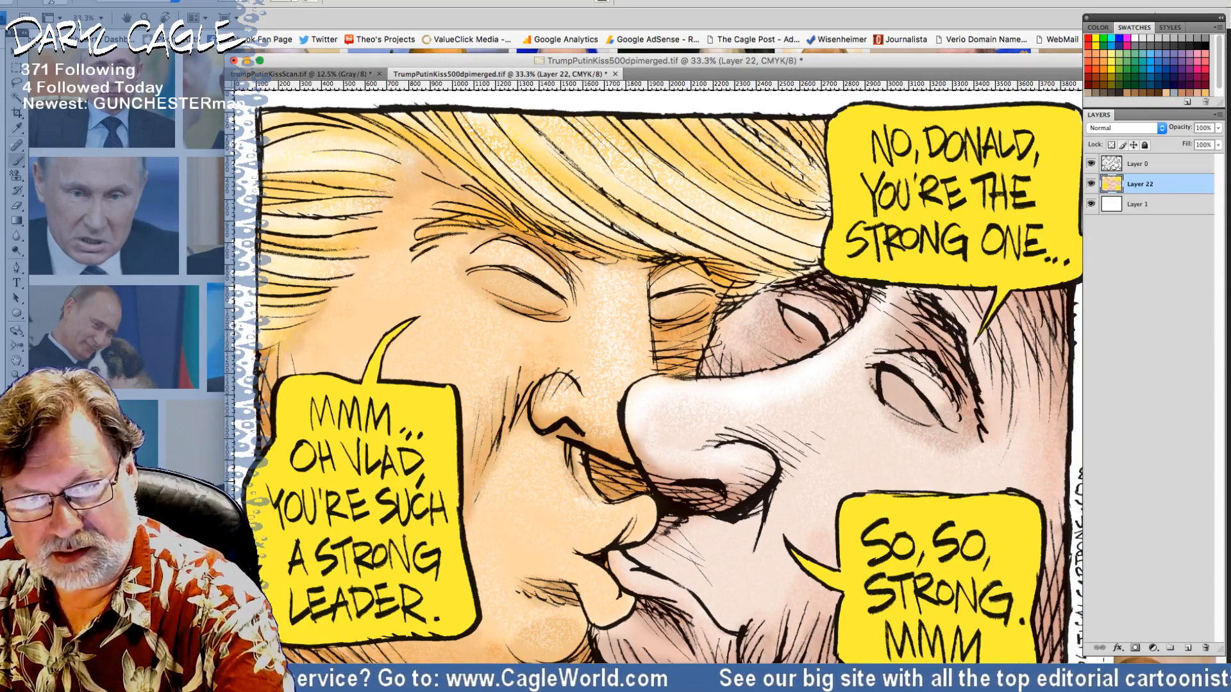
Step: Apply a Hue/Saturation adjustment to the merged color layer, moving the dialog clear of the faces to judge the colors
left_click(142, 1)
mouse_move(145, 16)
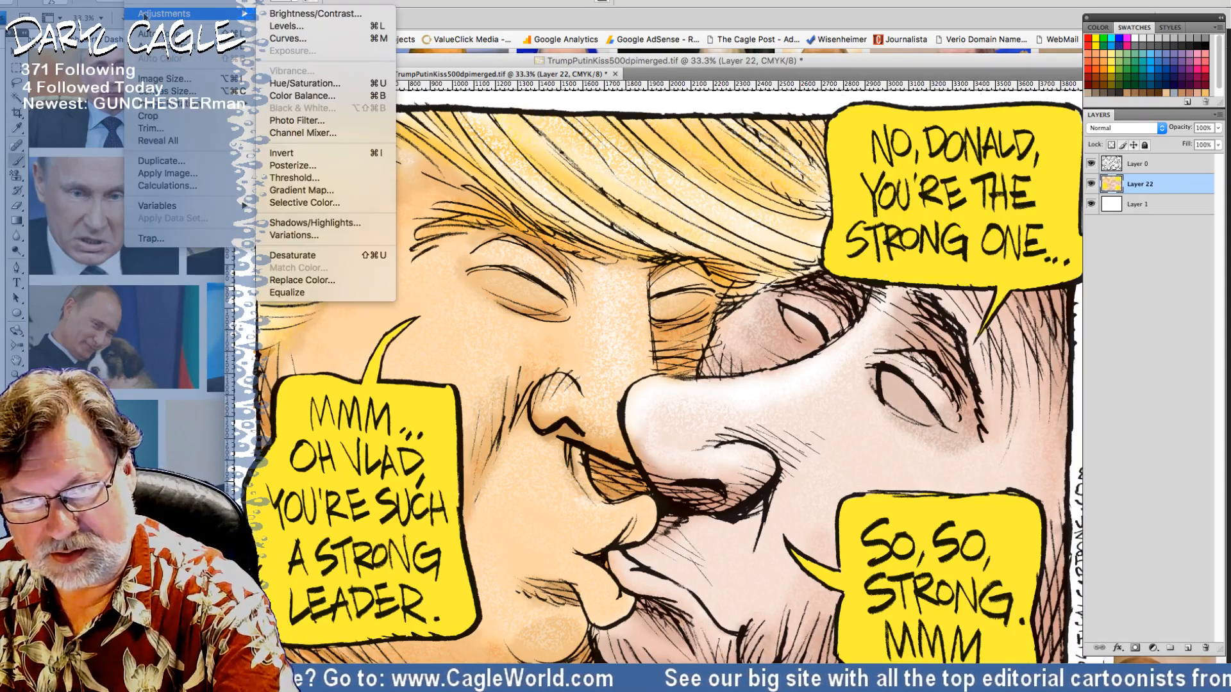
left_click(280, 86)
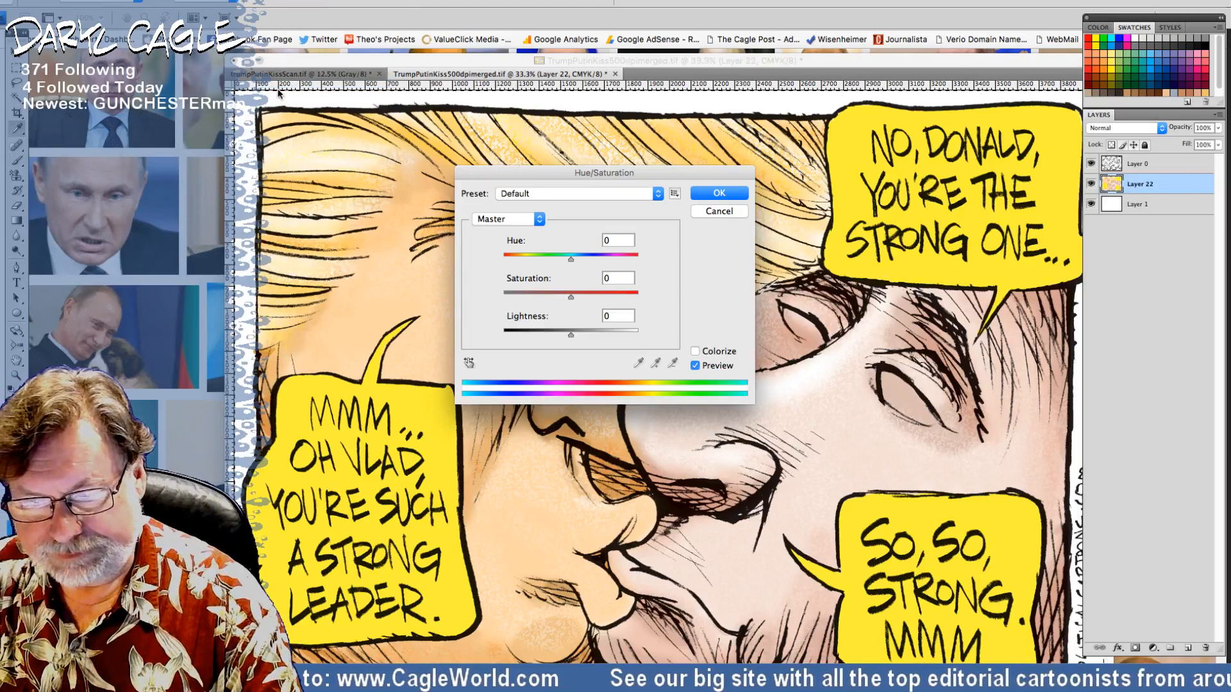
left_click_drag(544, 176, 105, 514)
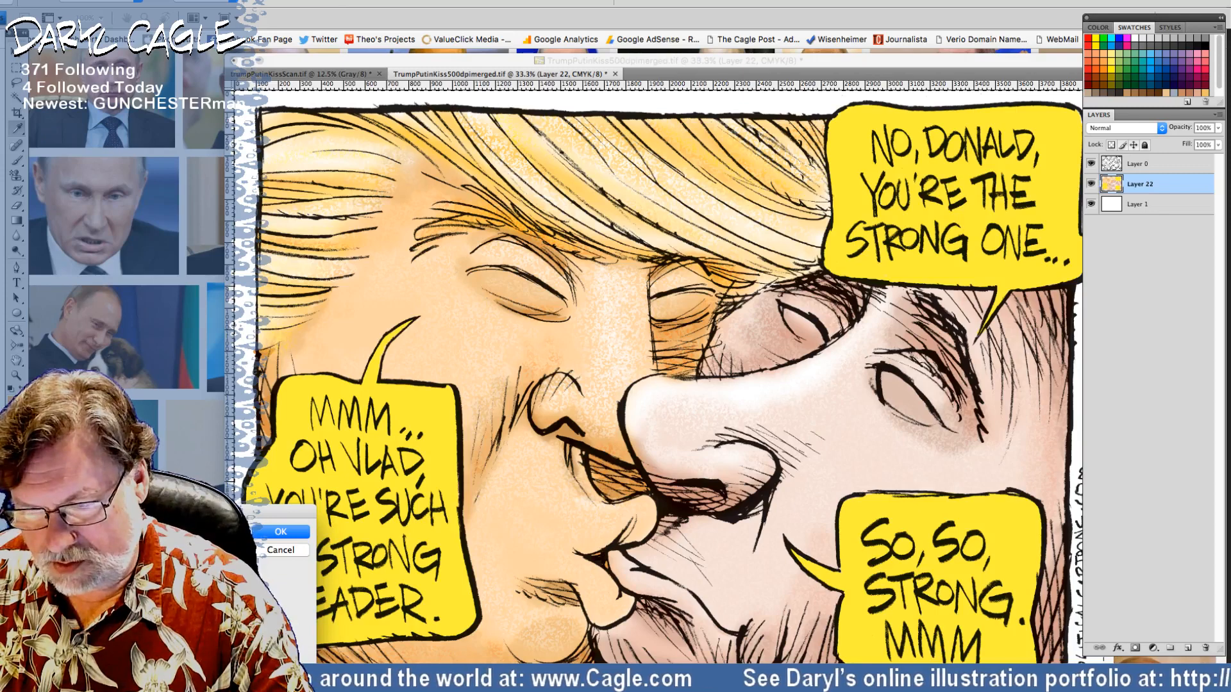
left_click(263, 530)
key("b")
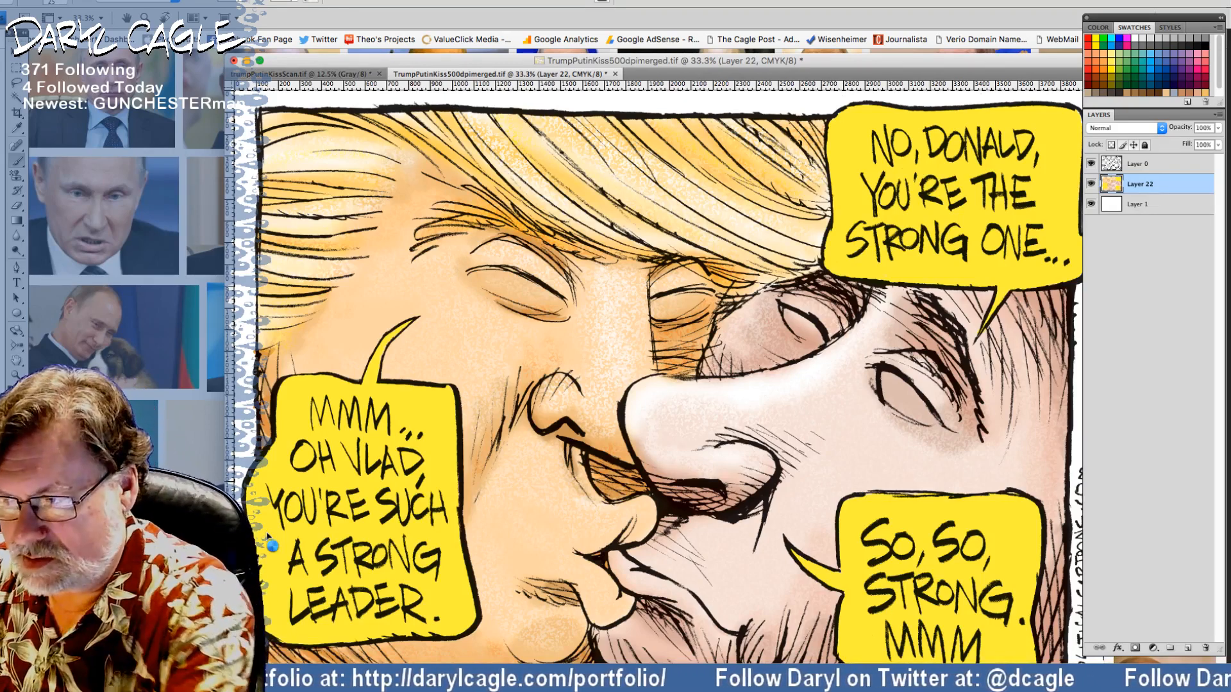
Step: Save the adjusted merged file and flatten the image into a single Background layer
key("super+s")
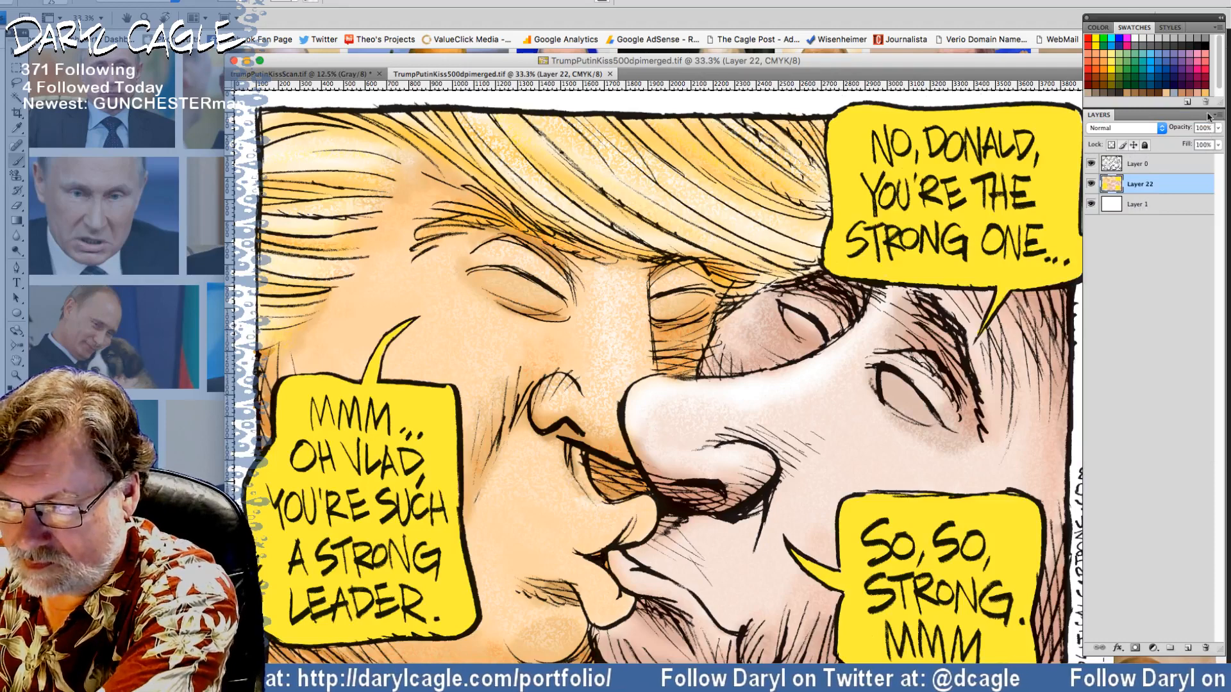
left_click(1209, 116)
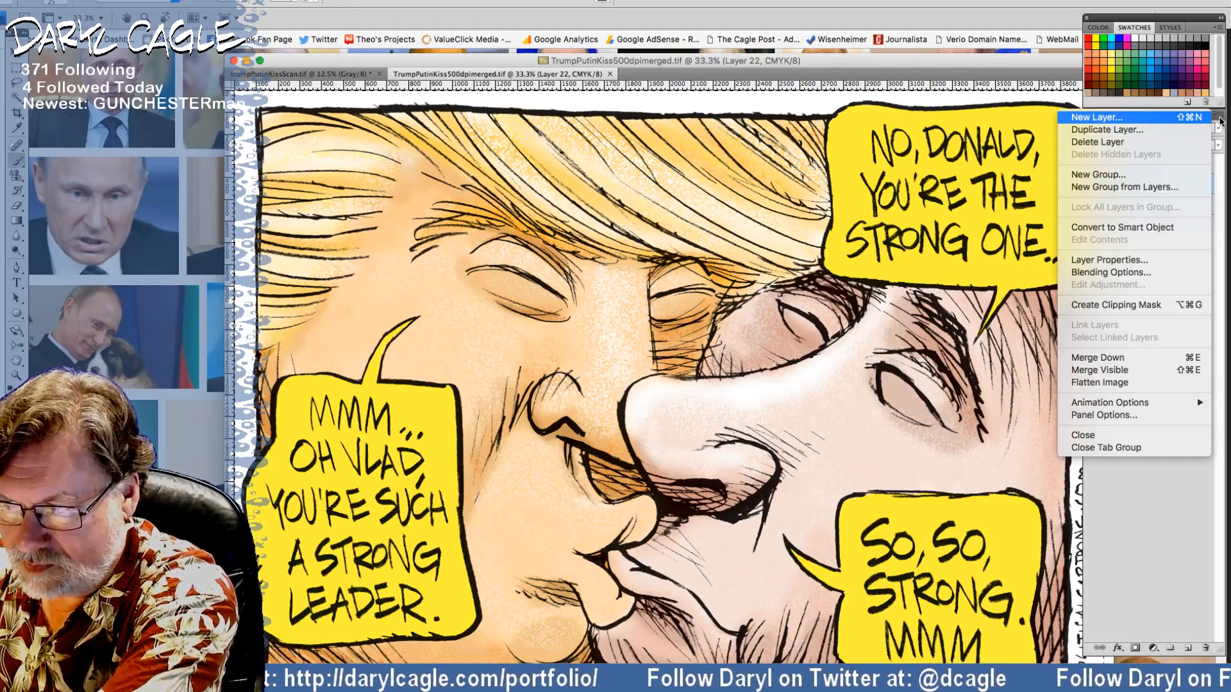
left_click(1100, 383)
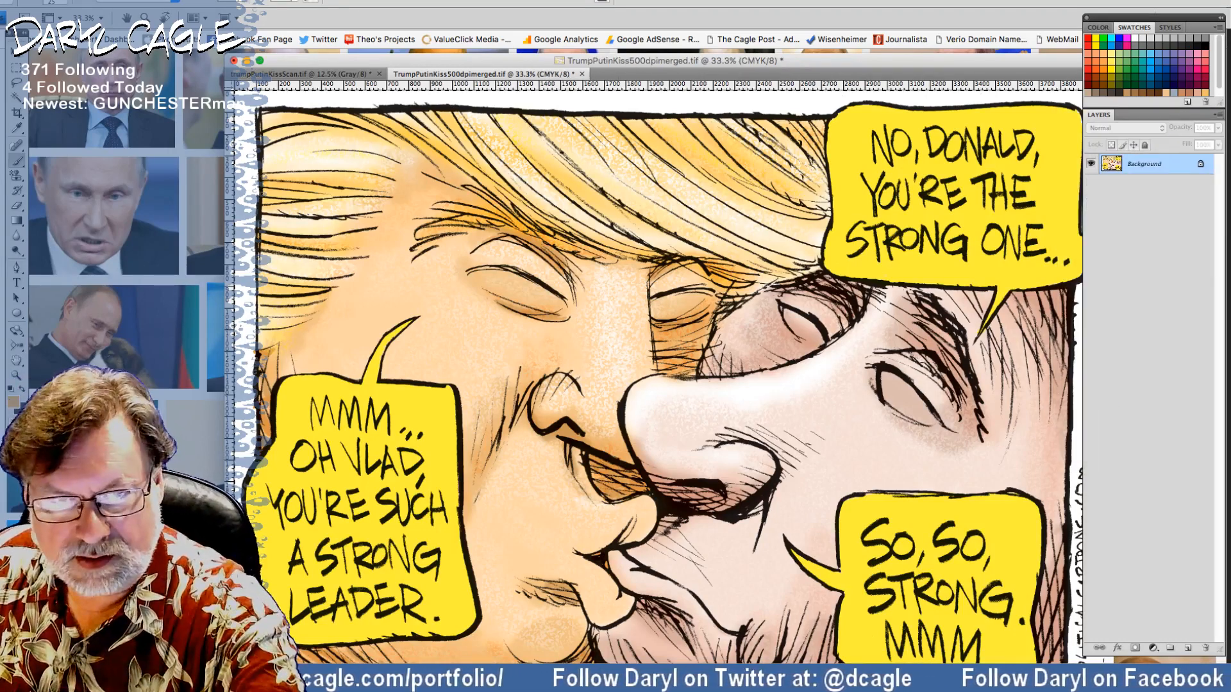
Step: Start saving the flattened image under a new name and choose the 2000files folder within APS Active Files on 1TB SD HD WH
left_click(81, 1)
left_click(106, 148)
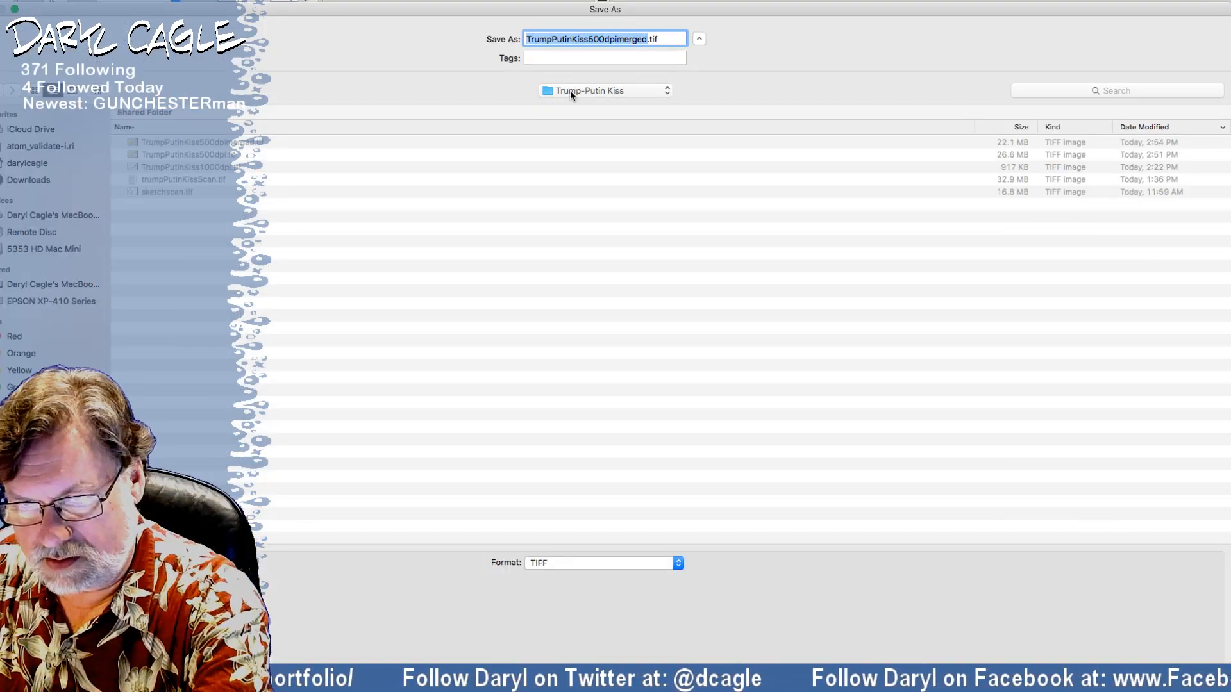
left_click(570, 91)
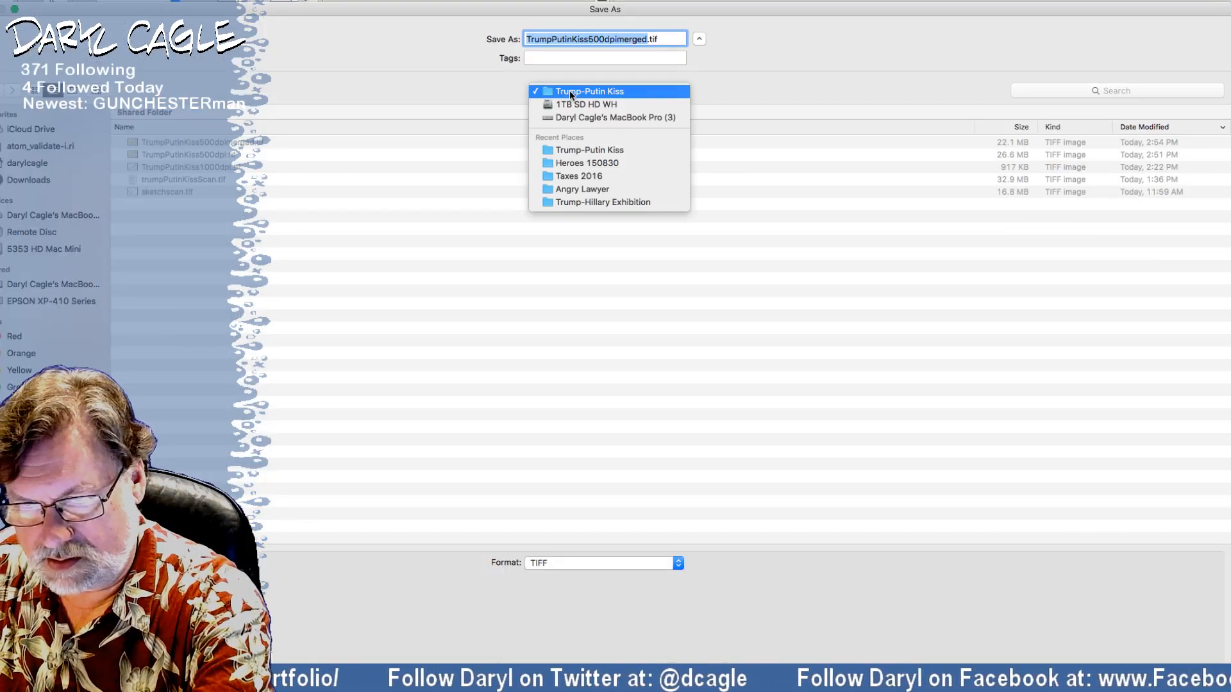
left_click(569, 103)
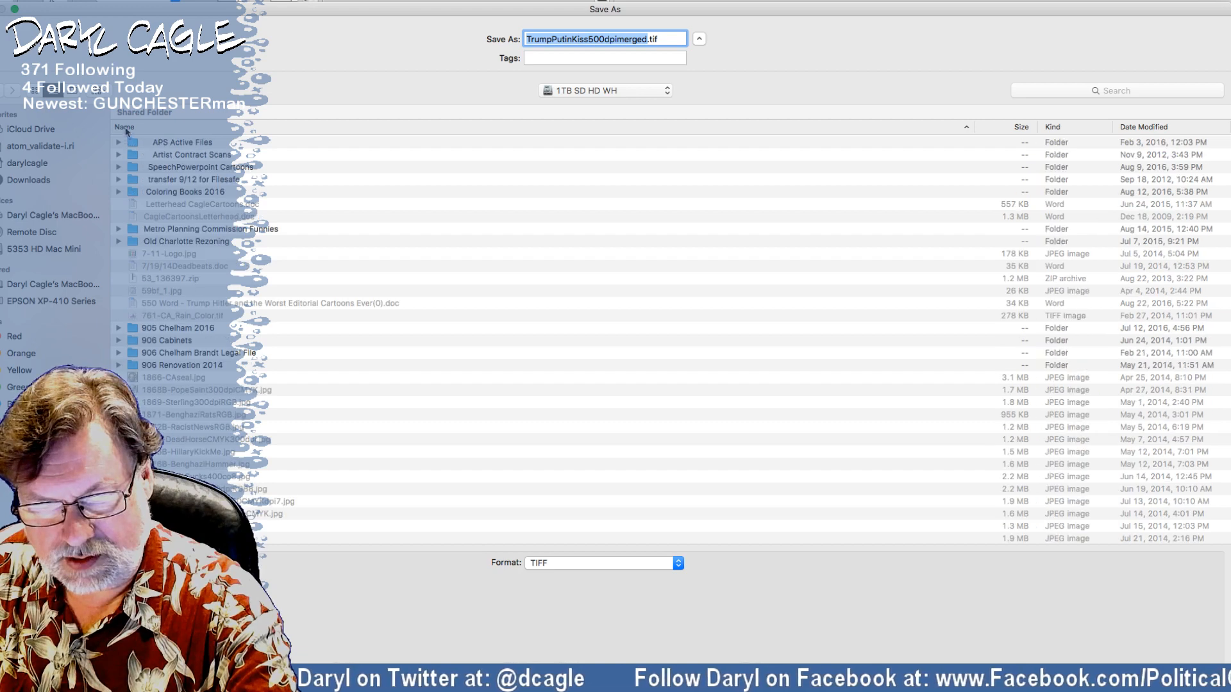
left_click(134, 145)
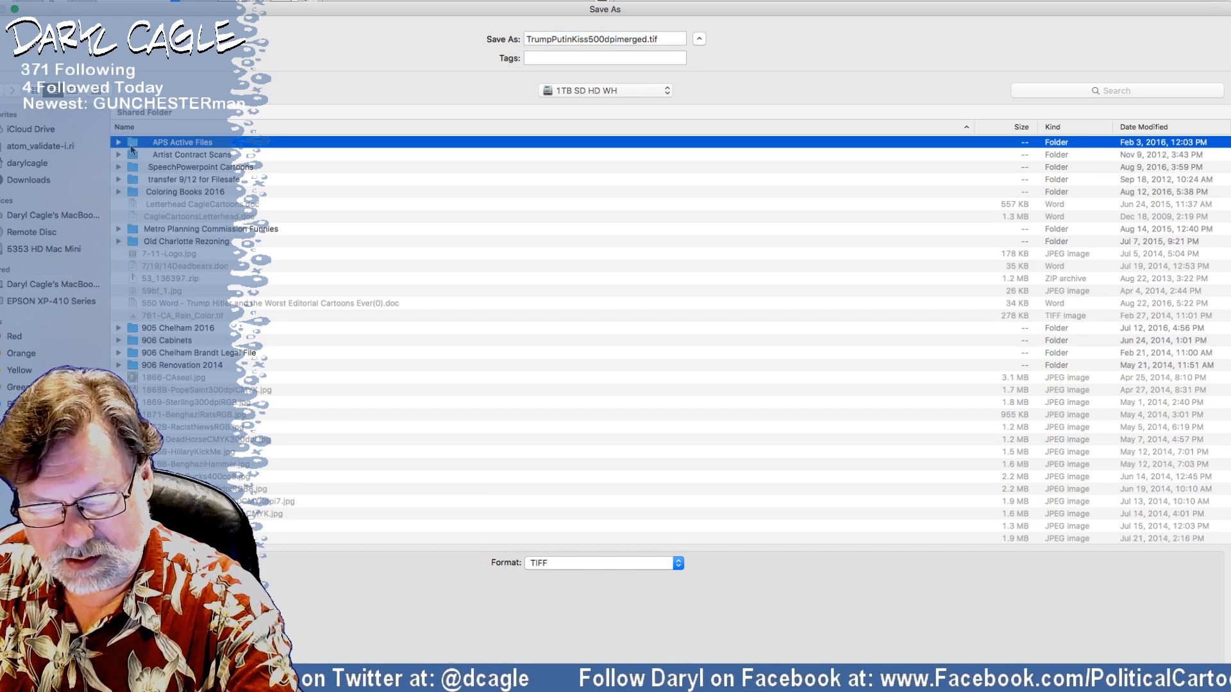
double_click(131, 145)
left_click(131, 206)
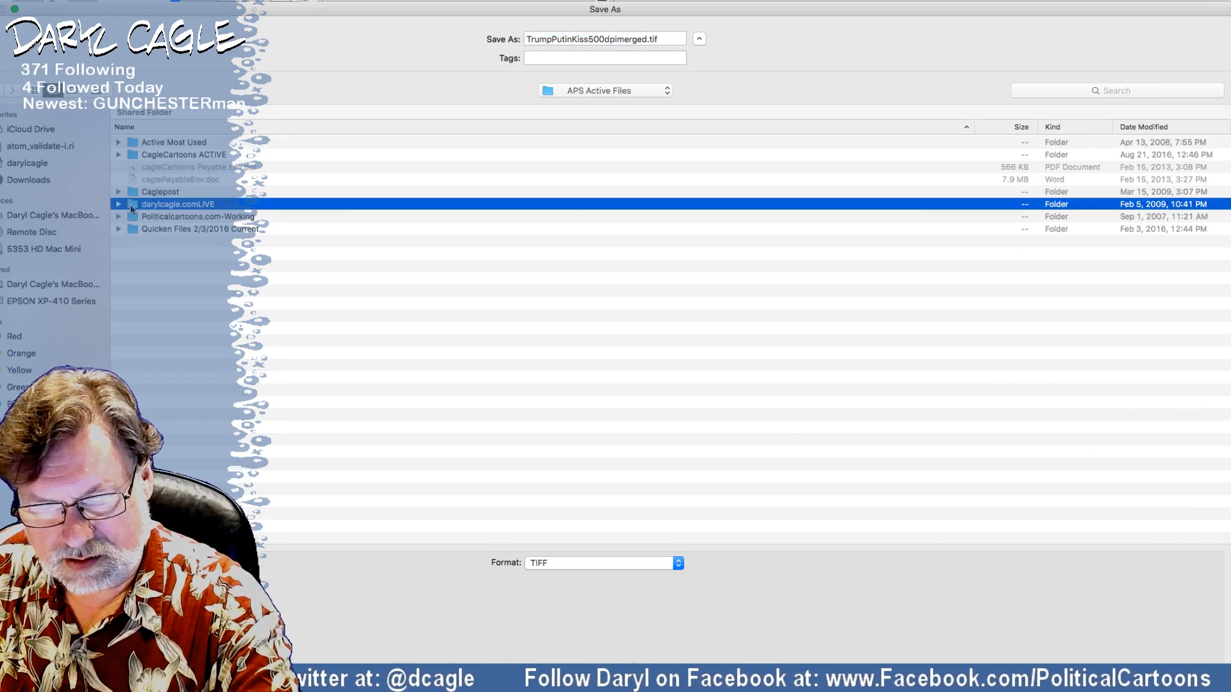
double_click(132, 206)
left_click(134, 155)
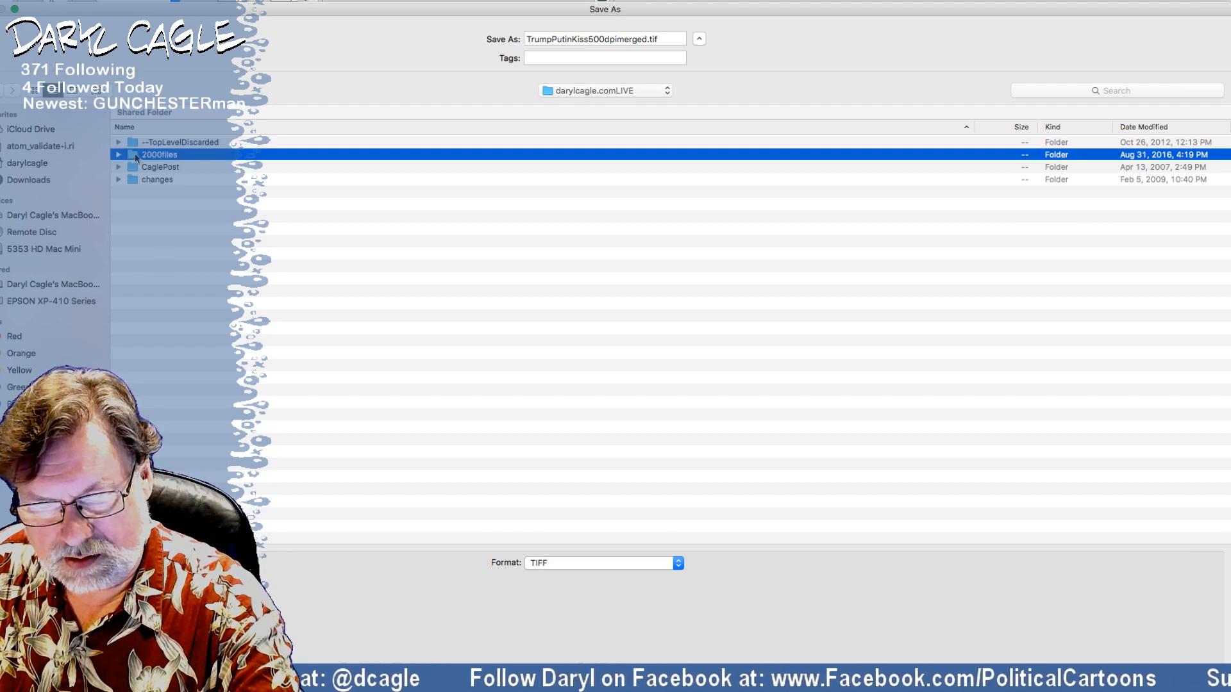
double_click(136, 155)
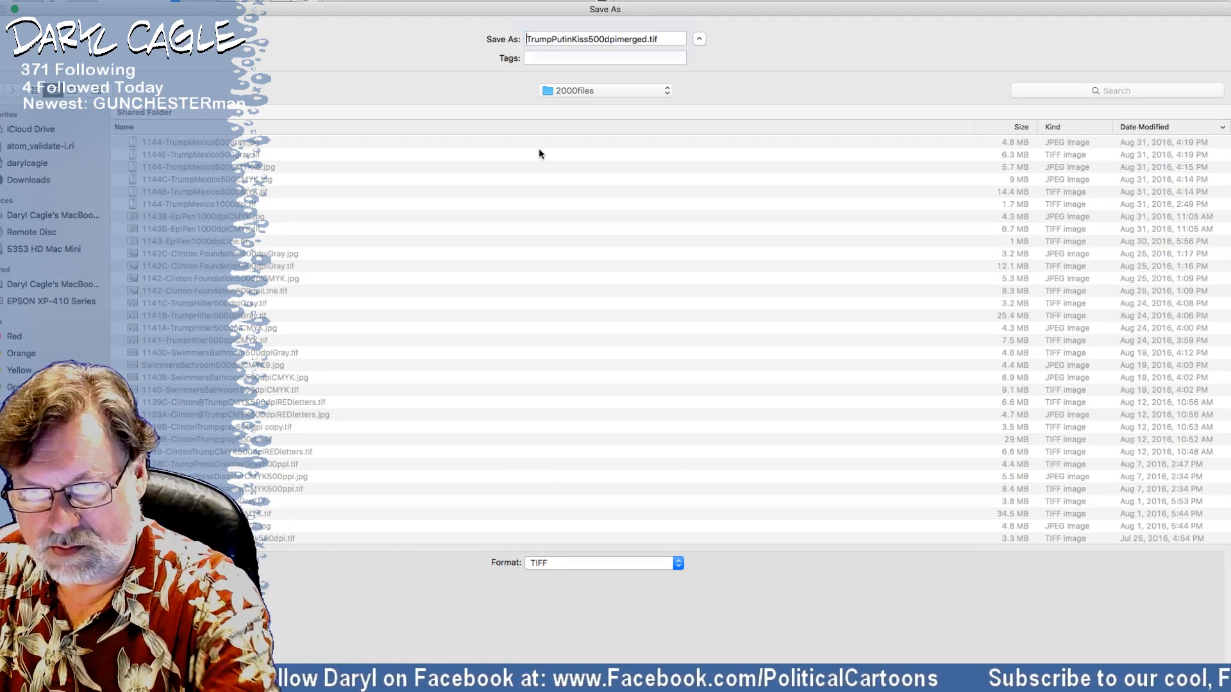
left_click(526, 40)
type("1145-")
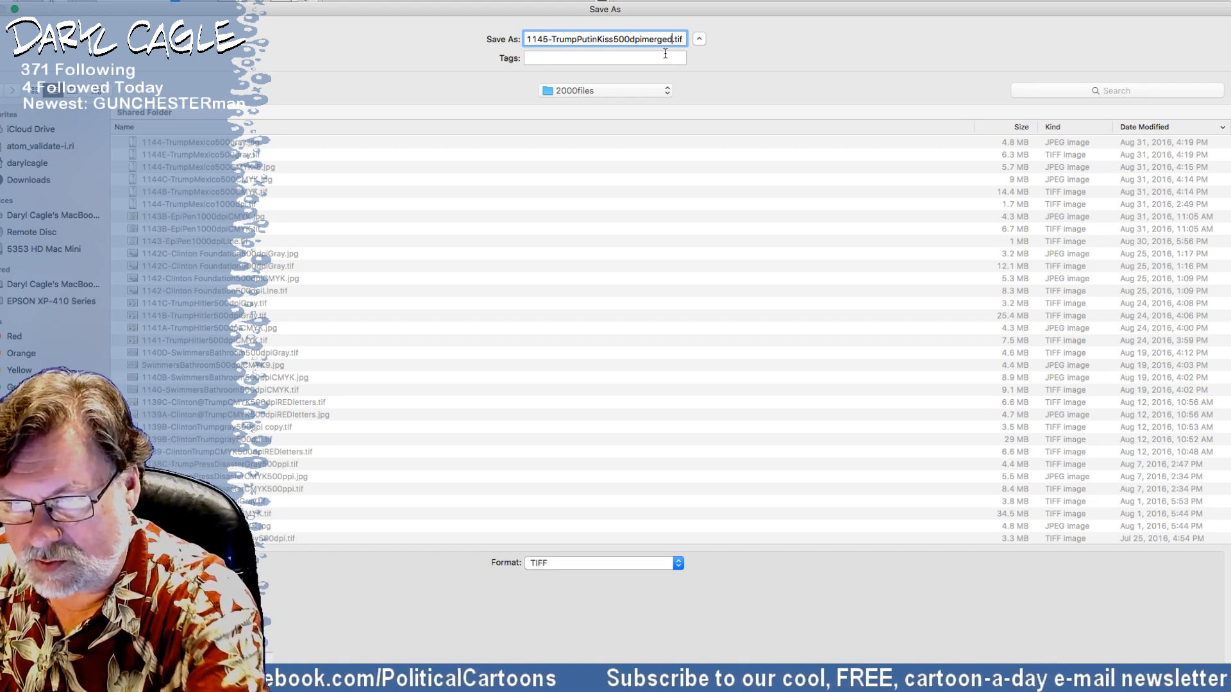
key("BackSpace")
key("BackSpace")
key("BackSpace")
key("BackSpace")
key("BackSpace")
key("BackSpace")
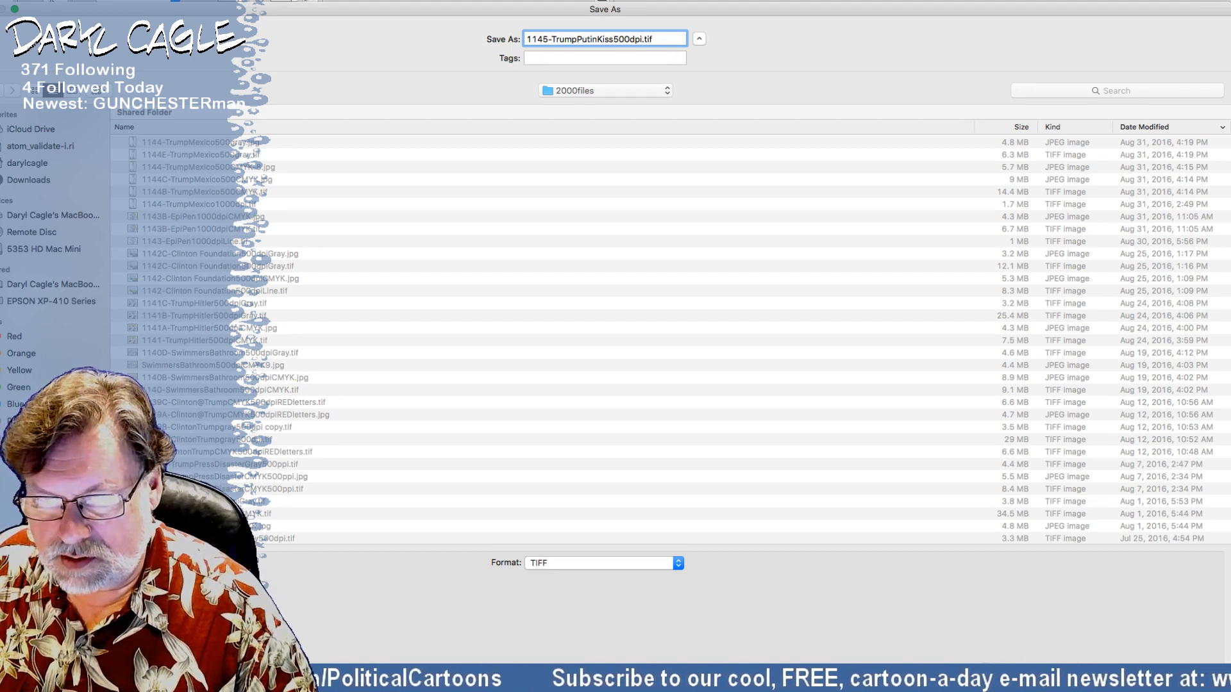
key("Return")
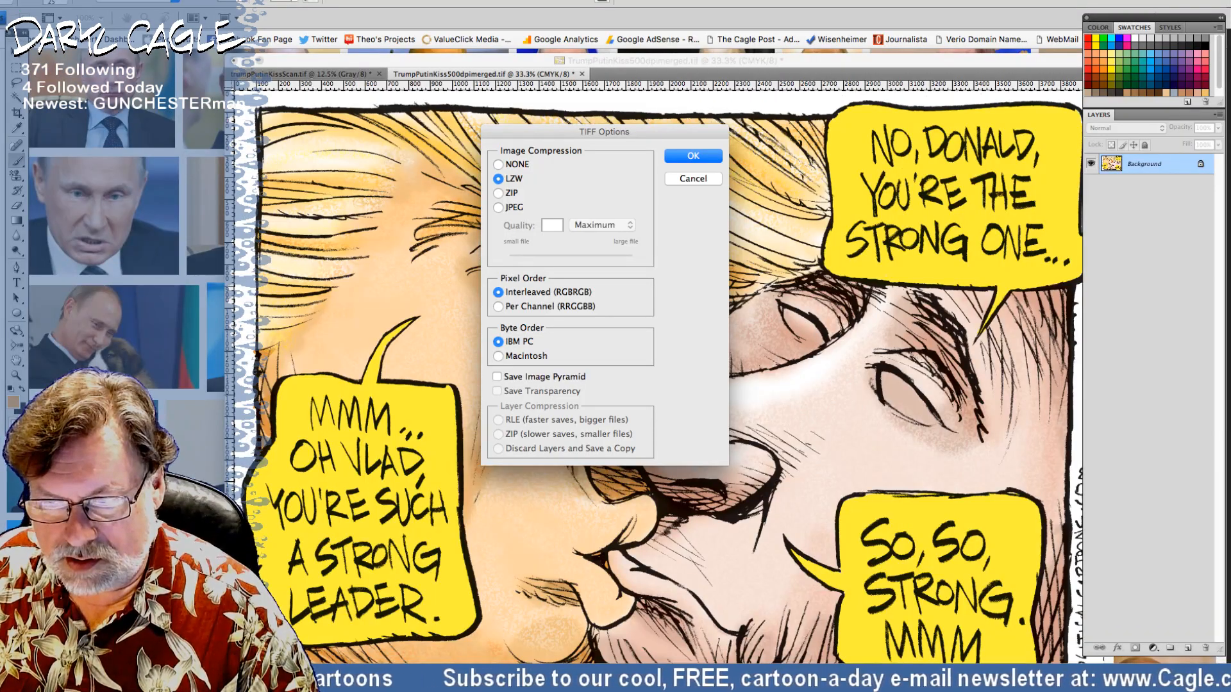
left_click(676, 178)
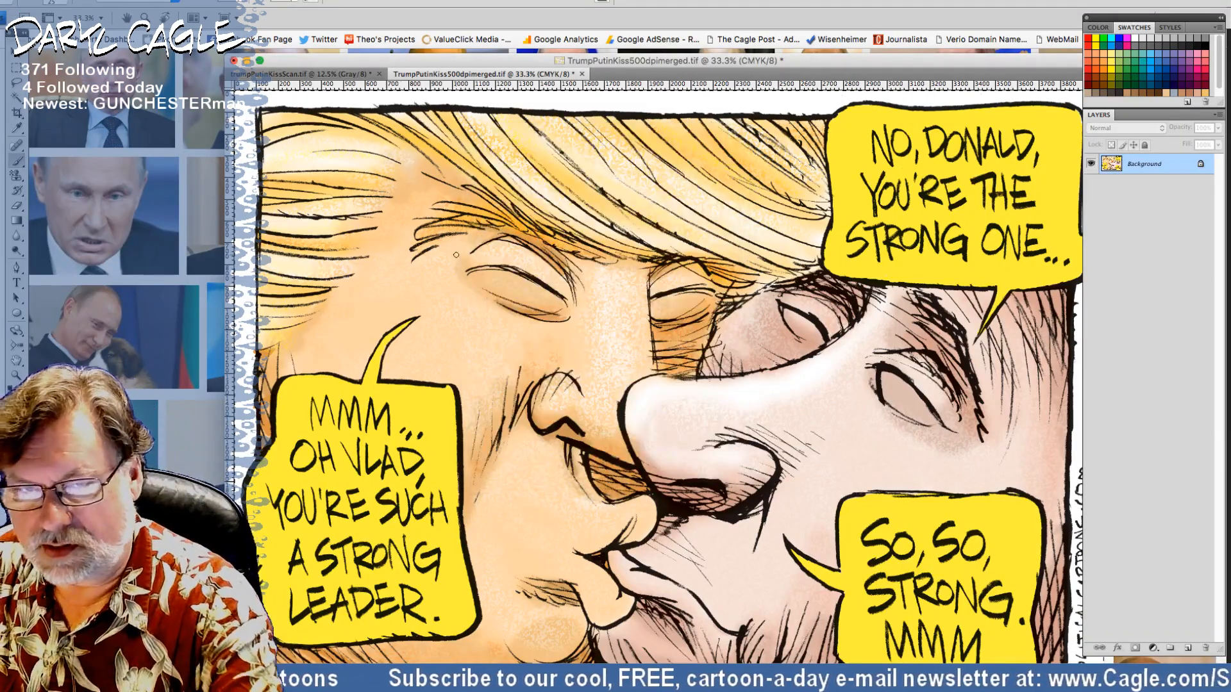
Step: Start saving the flattened image under a new name in the 2000files folder and prefix the file name with 1145-
left_click(80, 2)
left_click(105, 148)
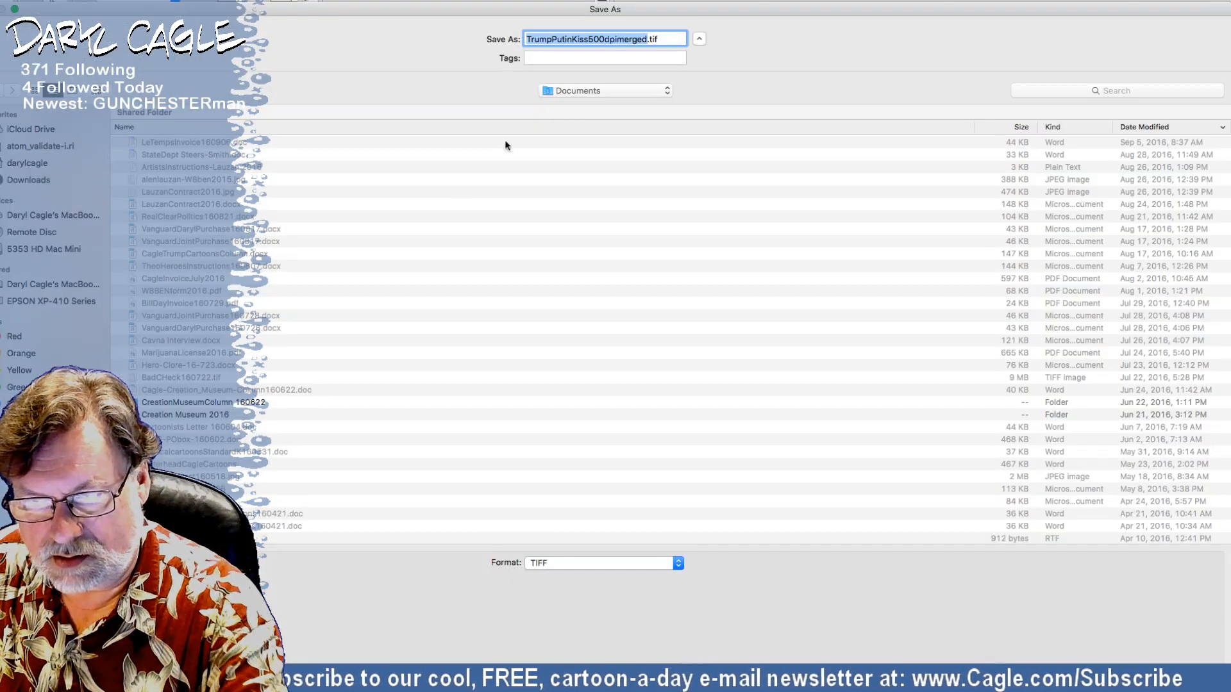
left_click(563, 91)
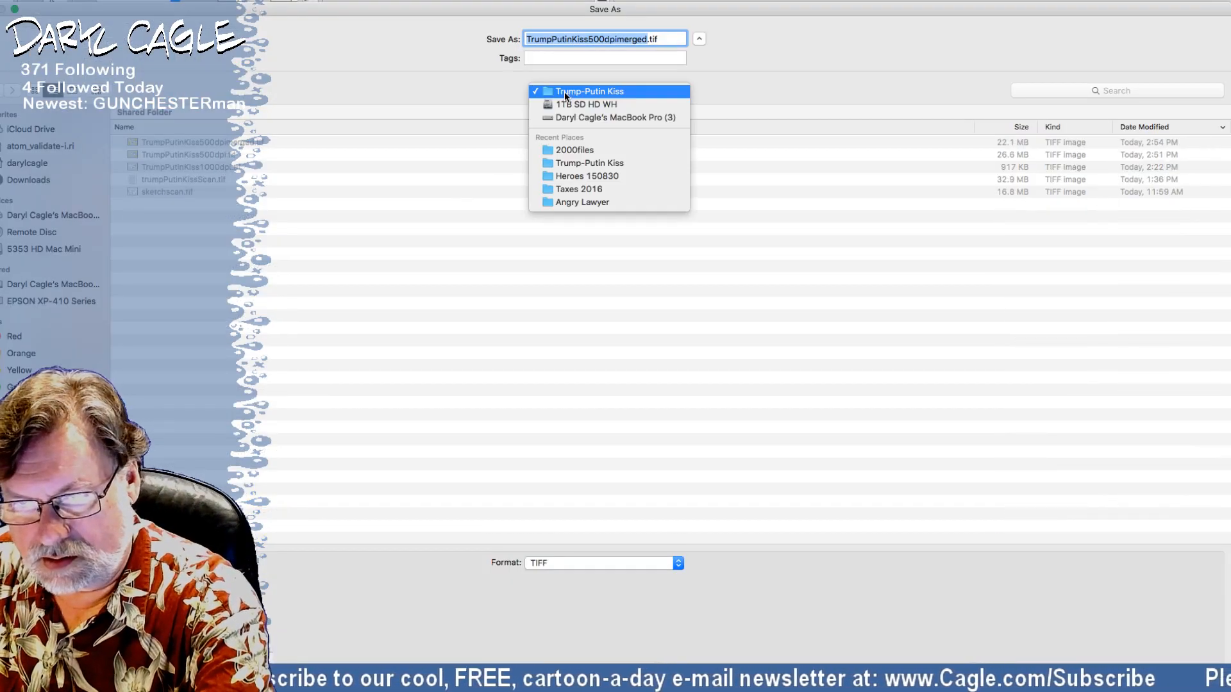
left_click(558, 154)
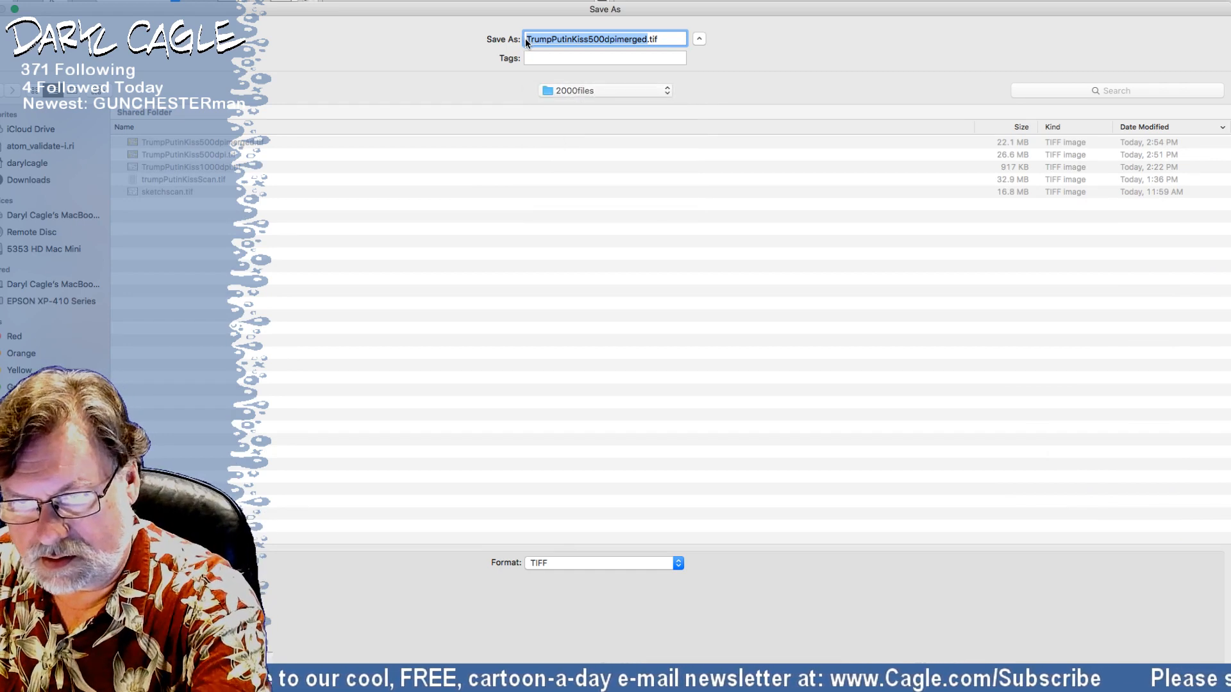
left_click(526, 39)
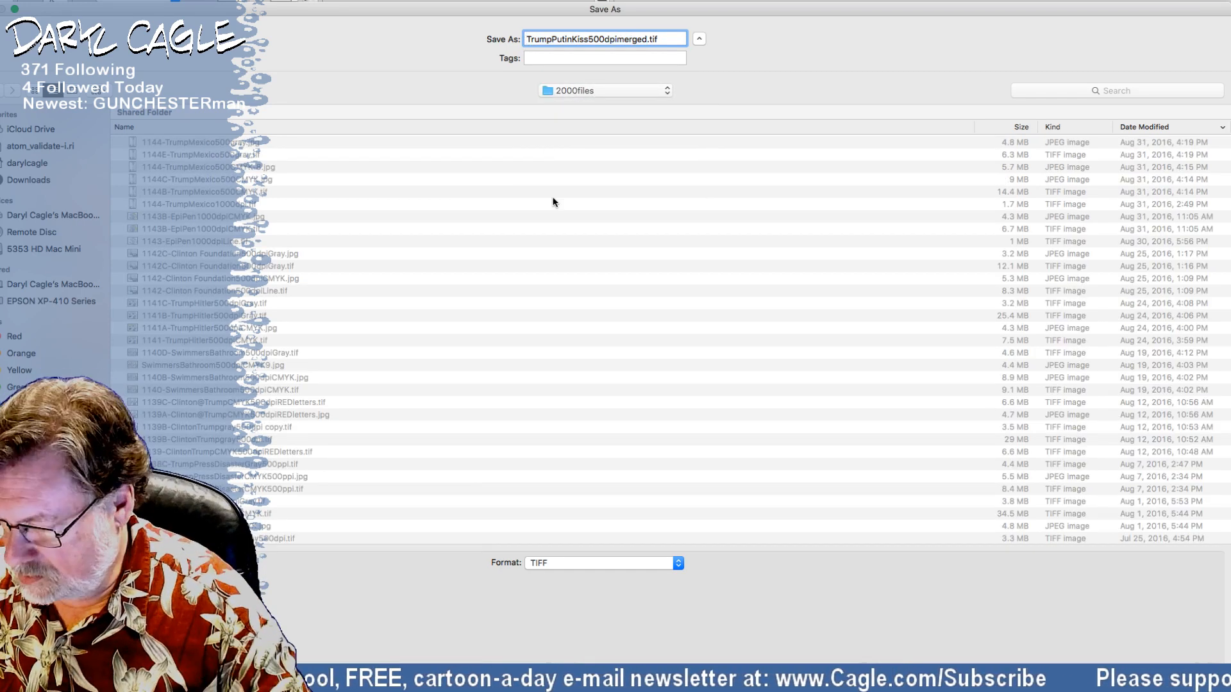
type("1145-")
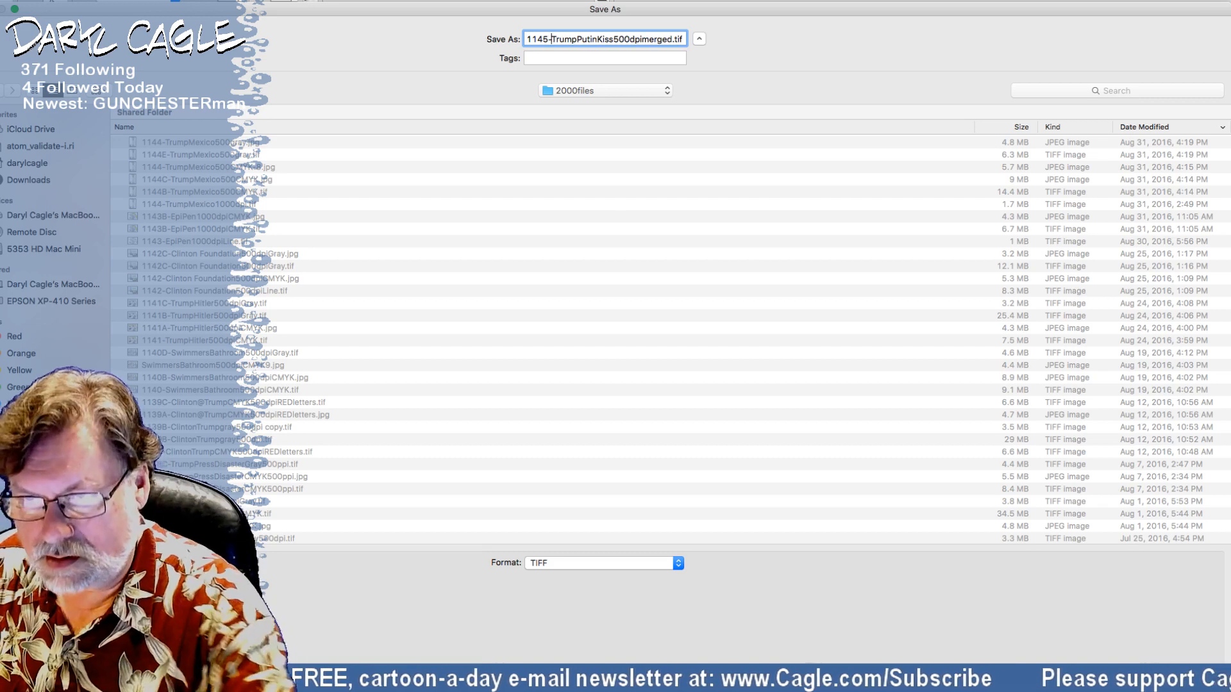
Step: Replace "merged" in the file name with COLOR and save the TIFF as 1145-TrumpPutinKiss500dpiCOLOR.tif
left_click(670, 39)
key("BackSpace")
key("BackSpace")
key("BackSpace")
key("BackSpace")
key("BackSpace")
key("BackSpace")
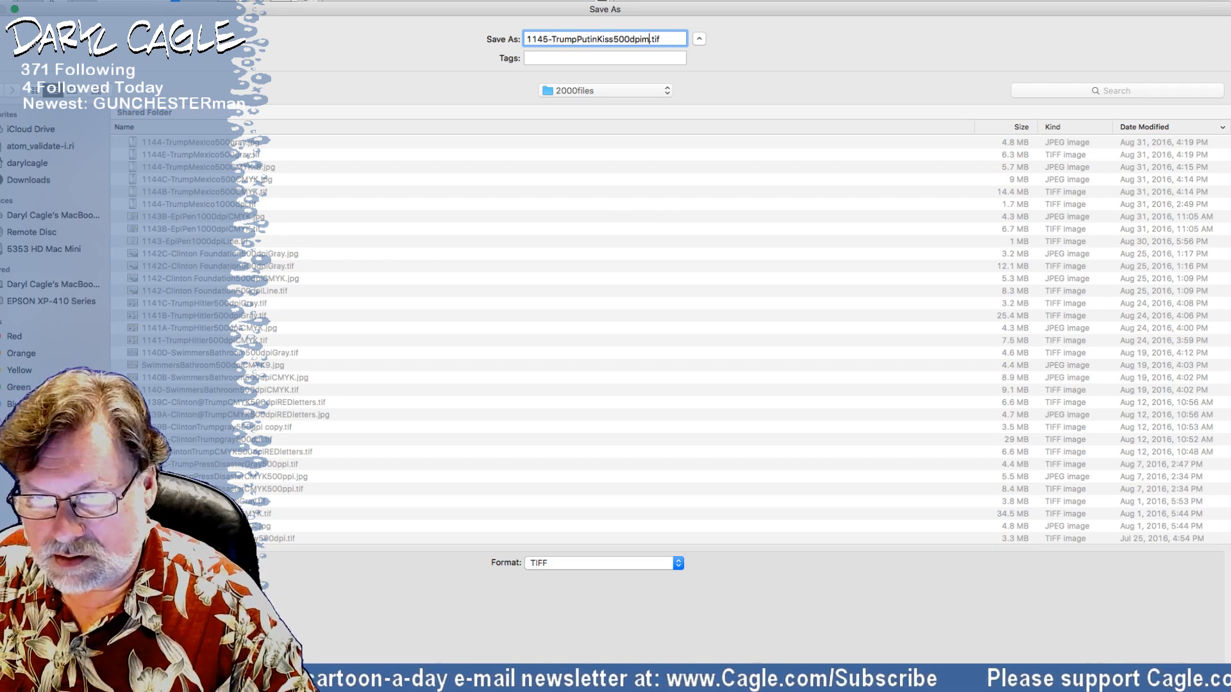
type("COLOR")
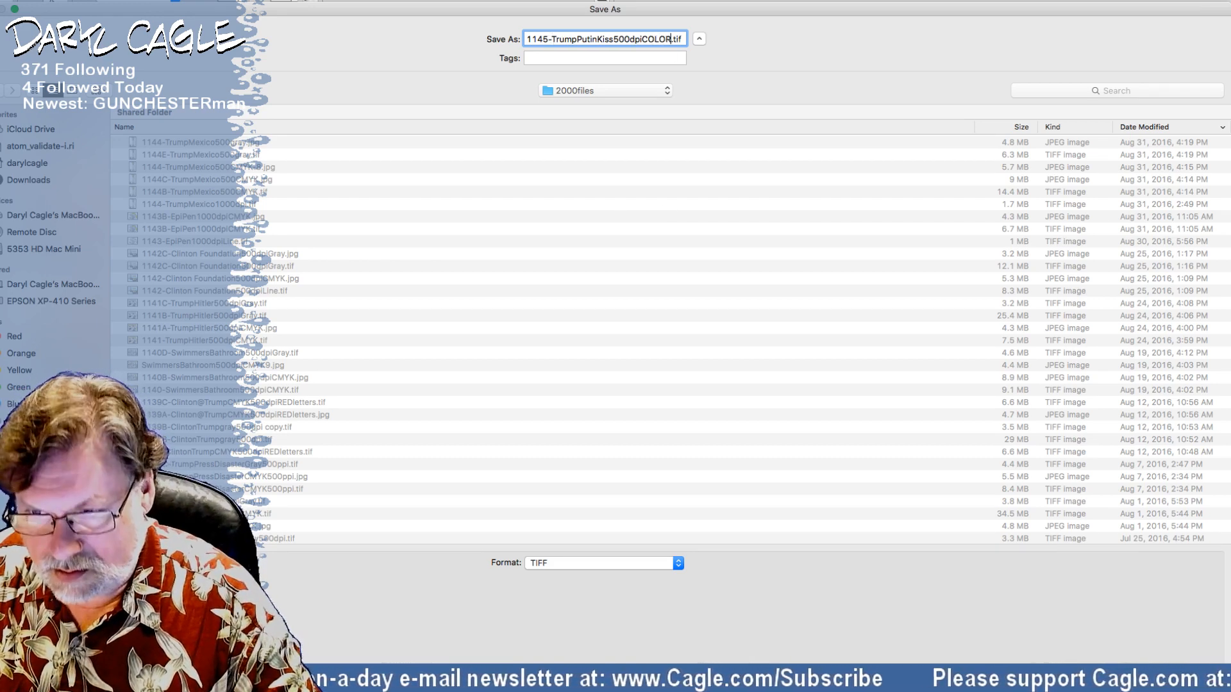
key("Return")
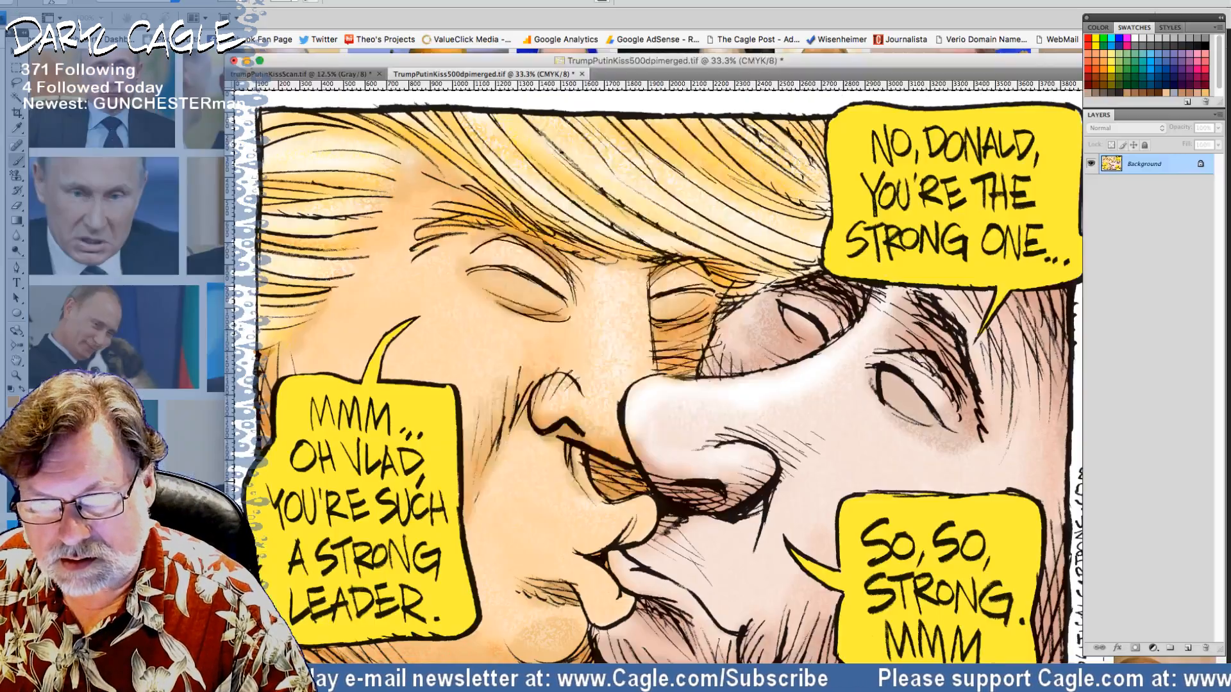
key("Return")
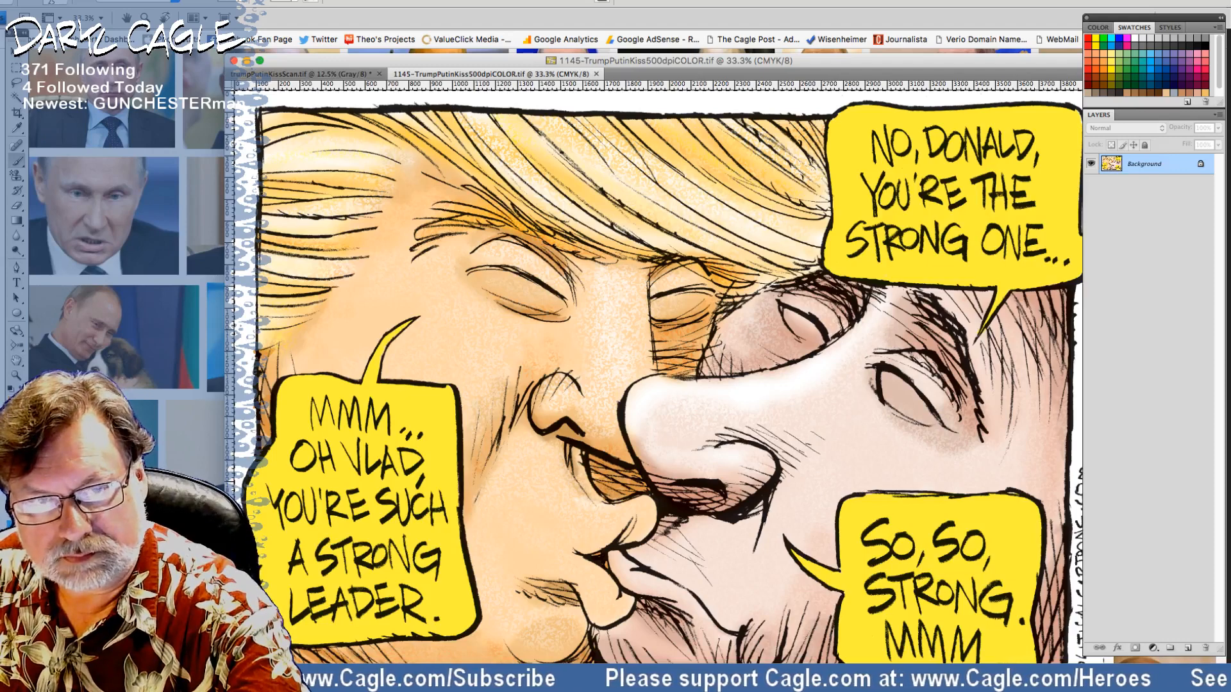
Step: Save a JPEG copy of the flattened image in 2000files as 1145B-TrumpPutinKiss500dpiCOLOR.jpg
left_click(80, 1)
left_click(103, 145)
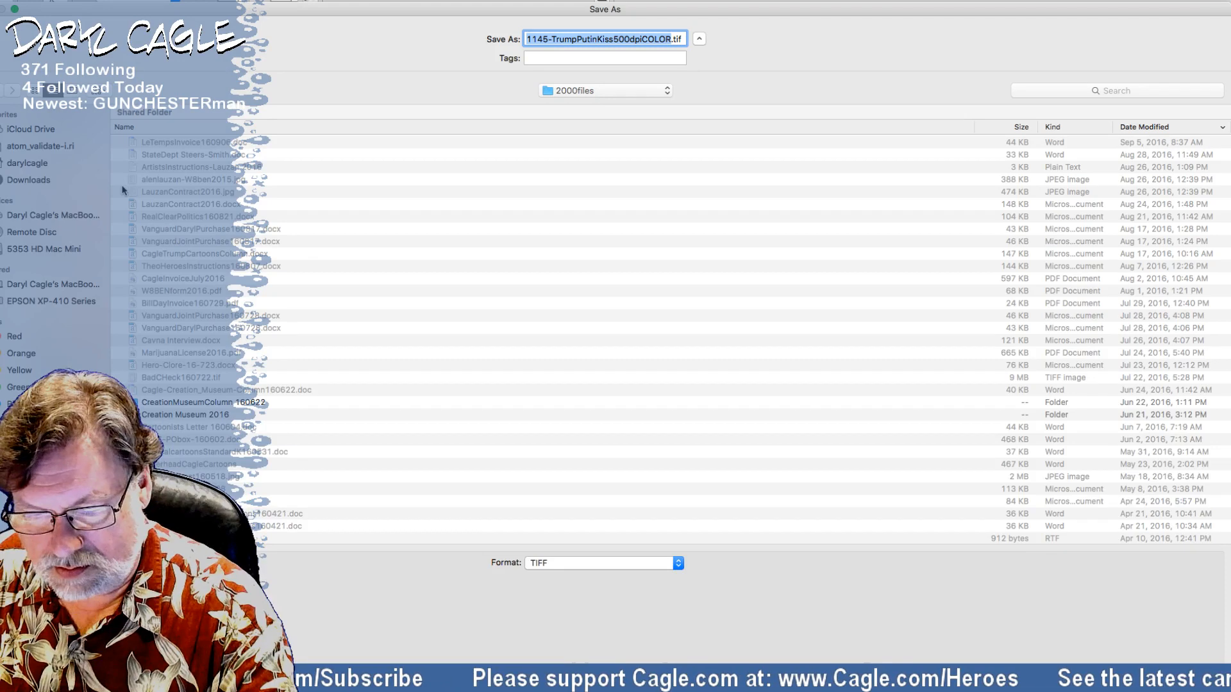
left_click(539, 564)
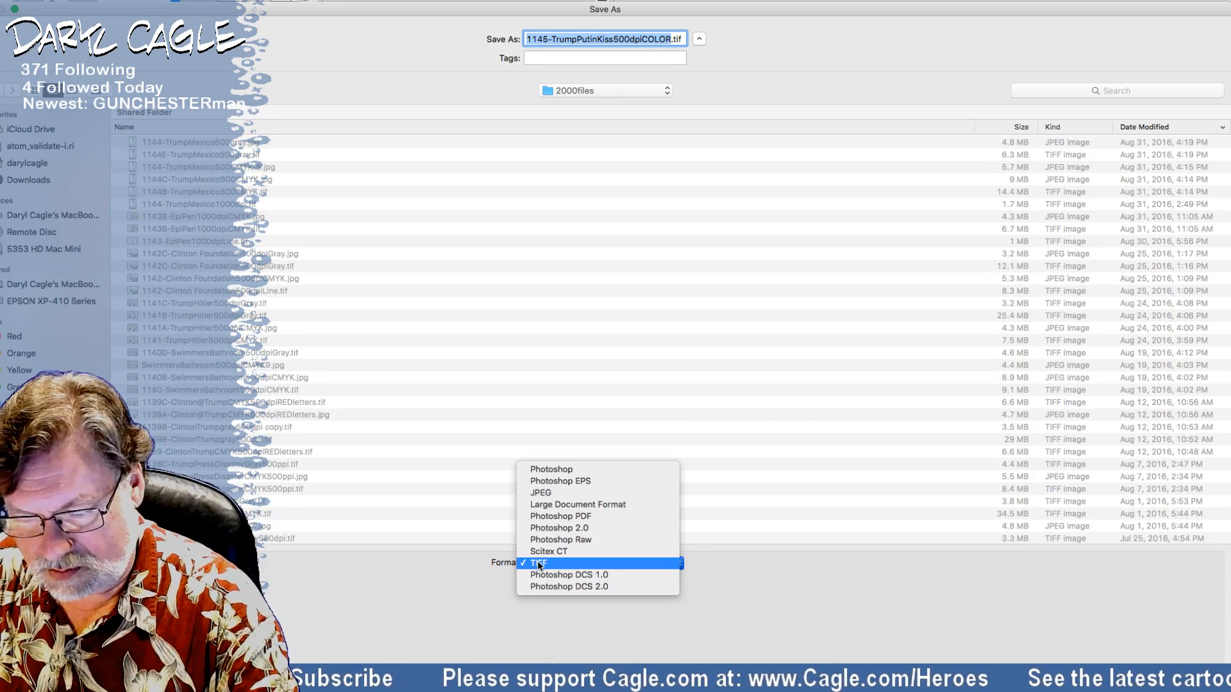
left_click(542, 494)
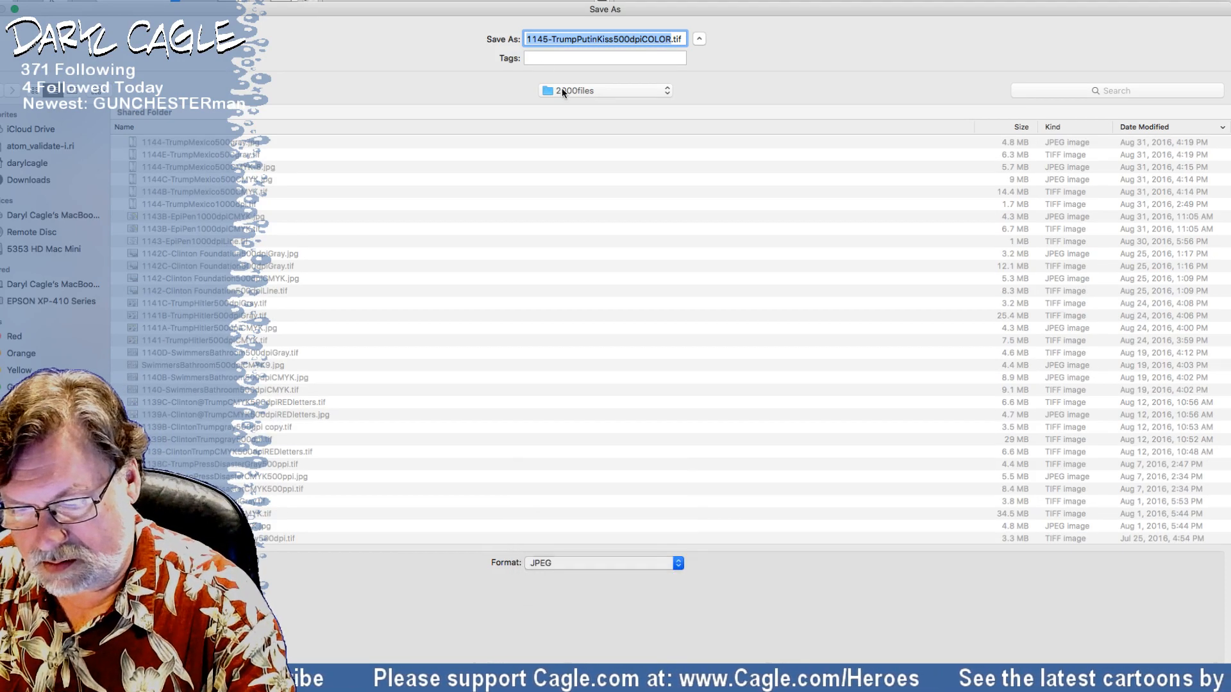
left_click(548, 40)
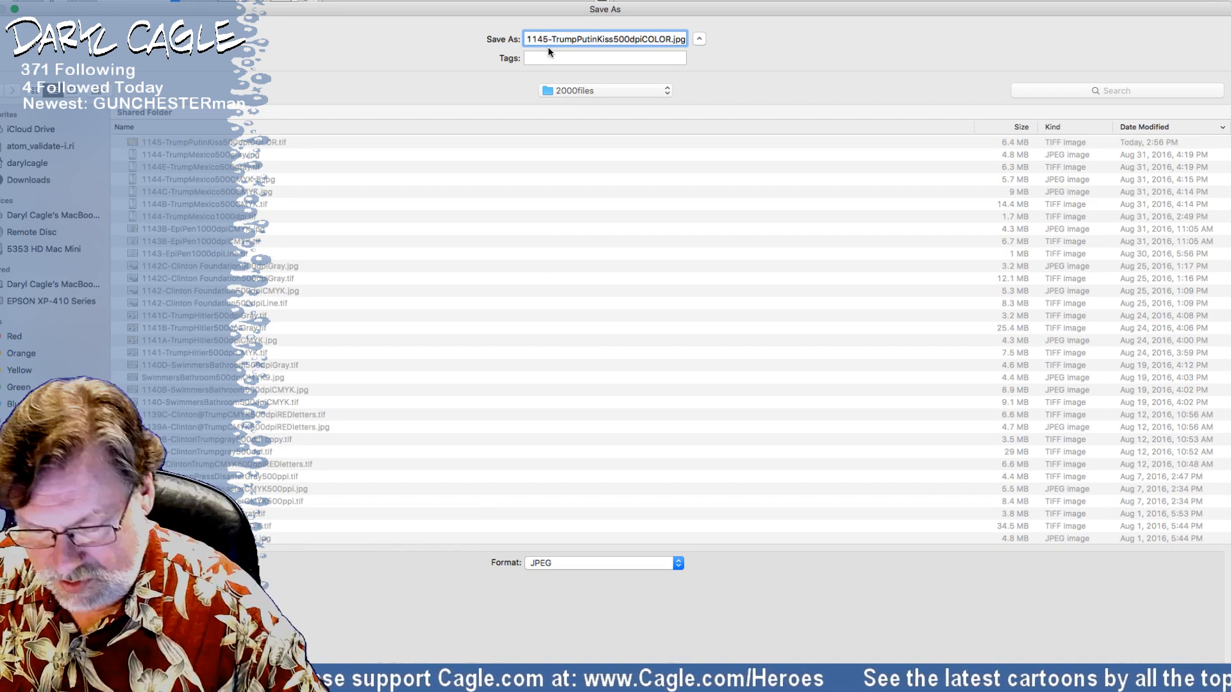
type("B")
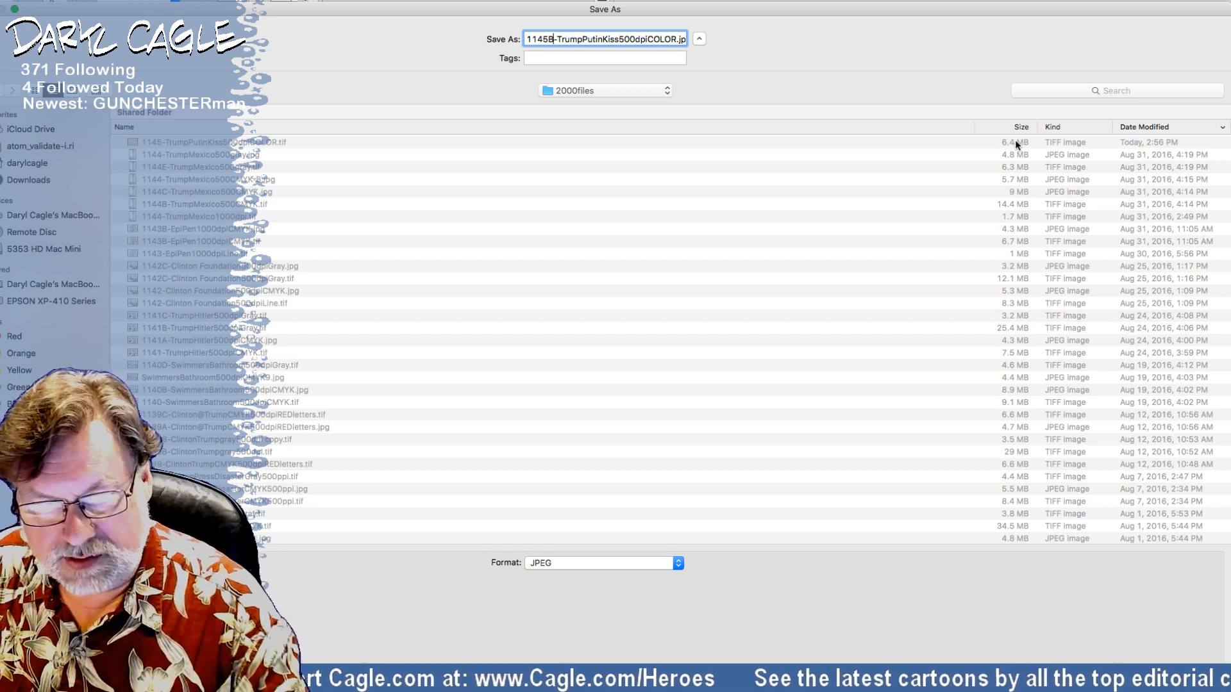
key("Return")
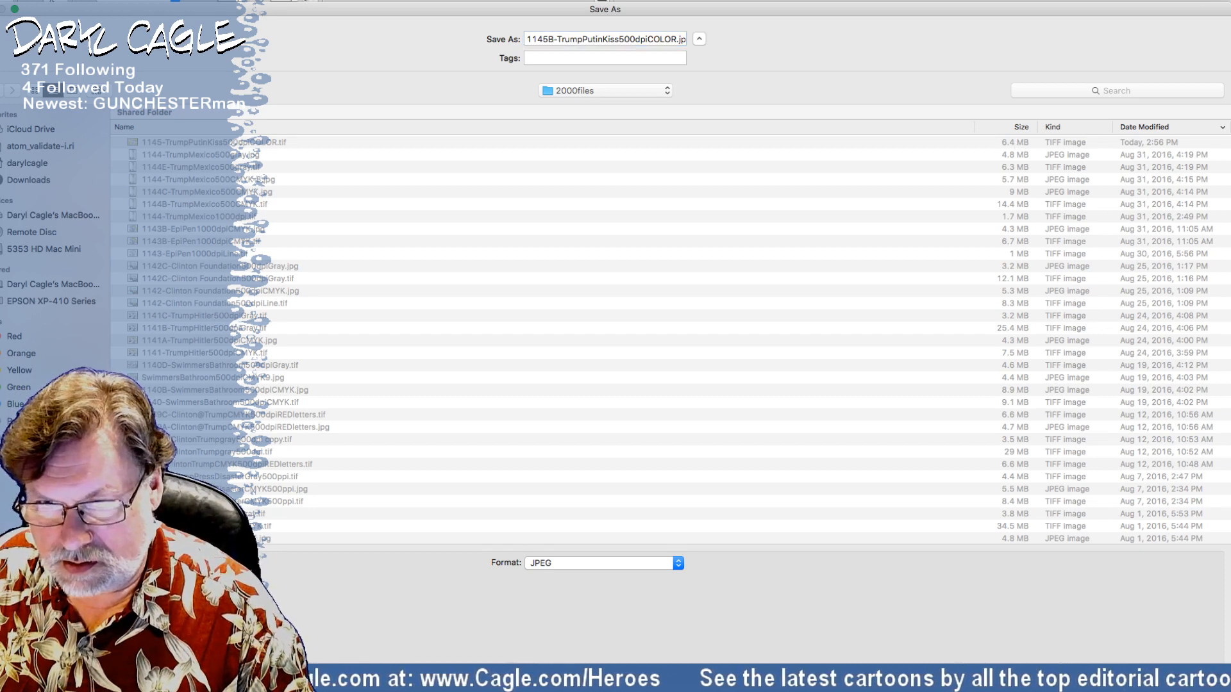
key("Return")
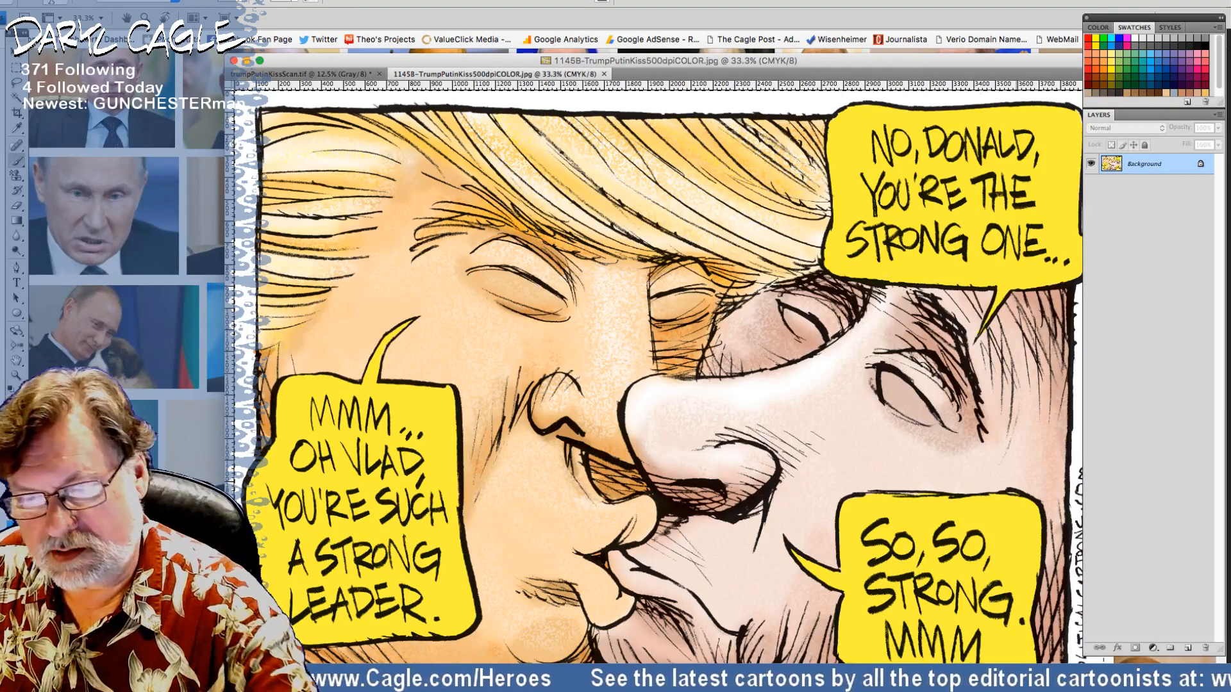
left_click(80, 2)
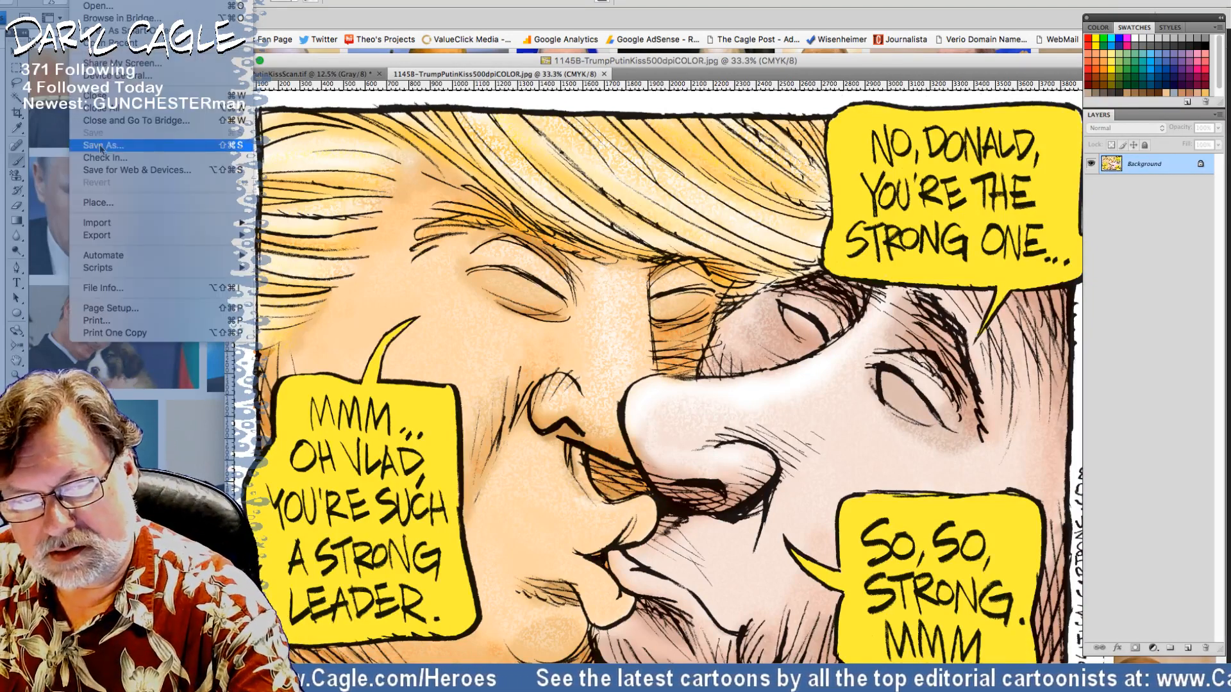
left_click(128, 145)
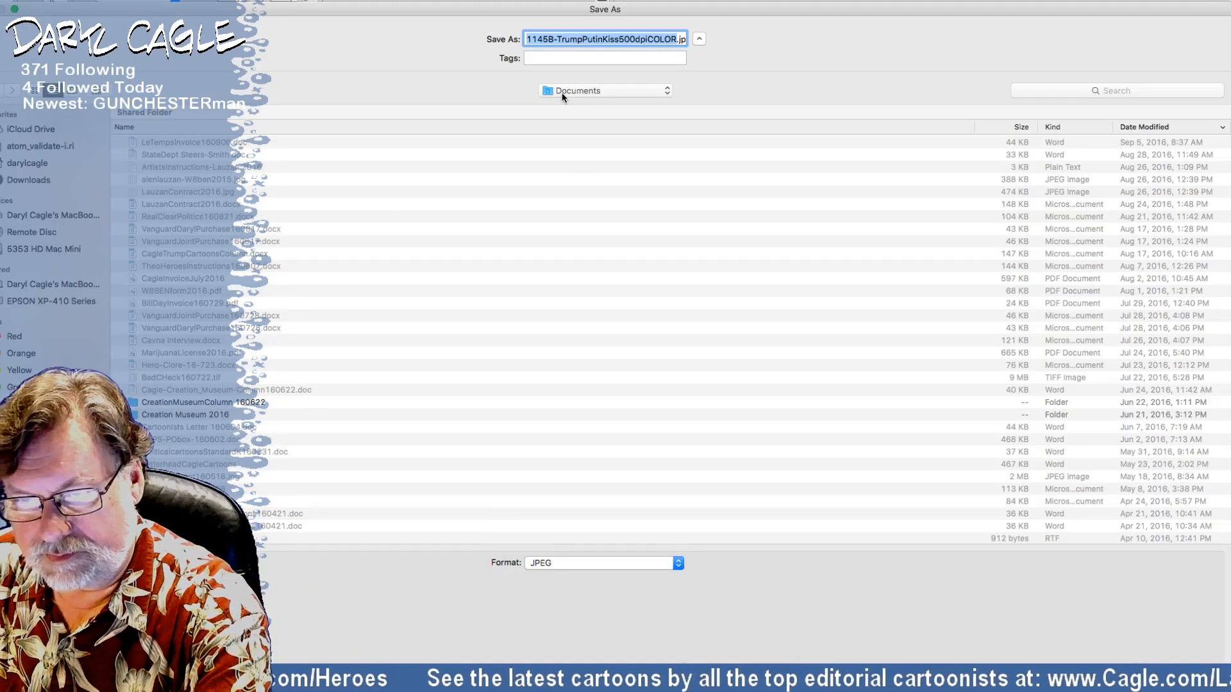
left_click_drag(562, 92, 567, 175)
left_click(562, 91)
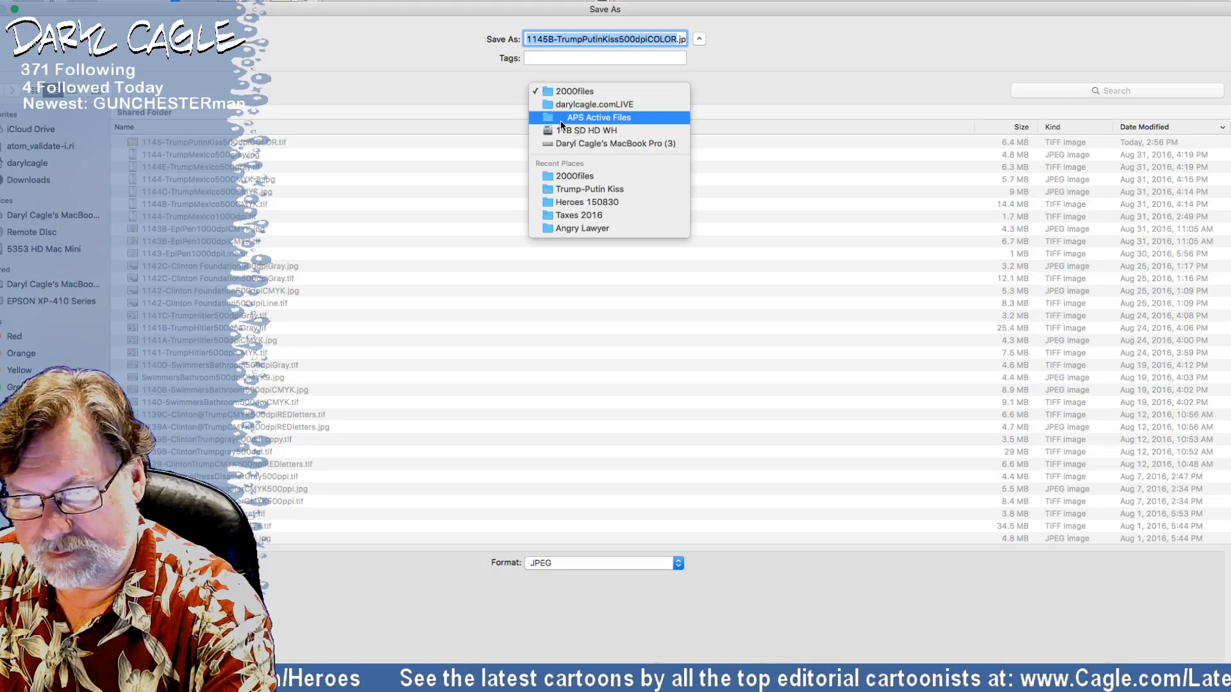
left_click(550, 75)
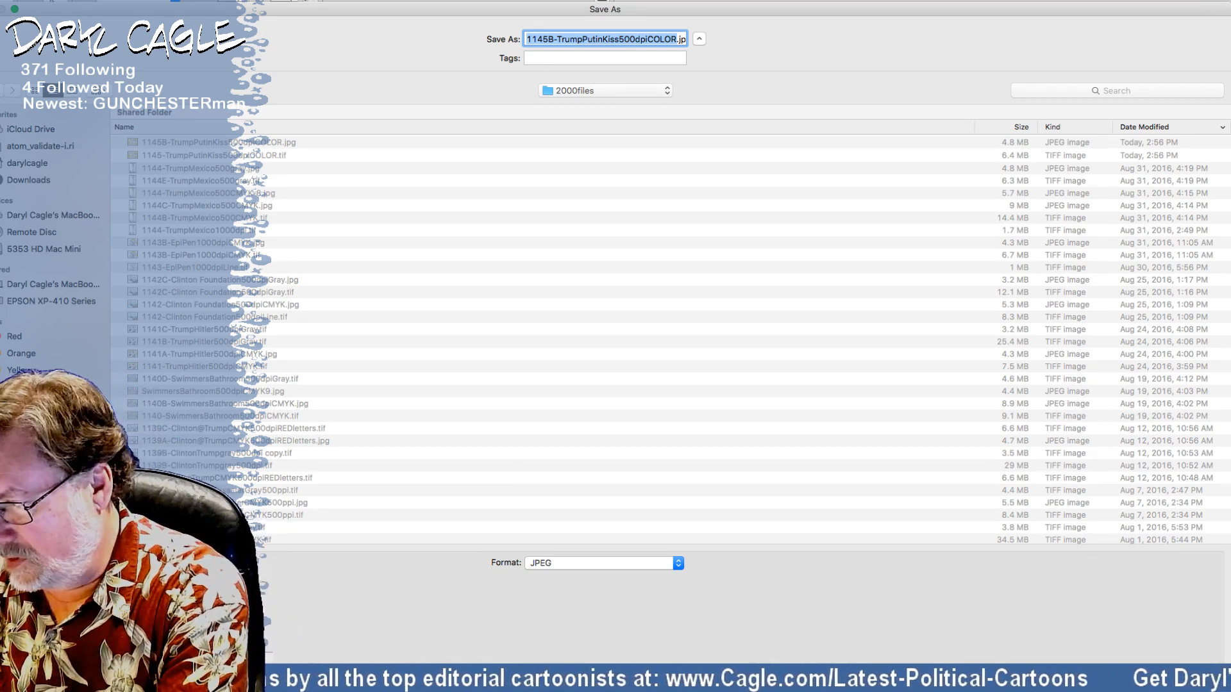
key("Return")
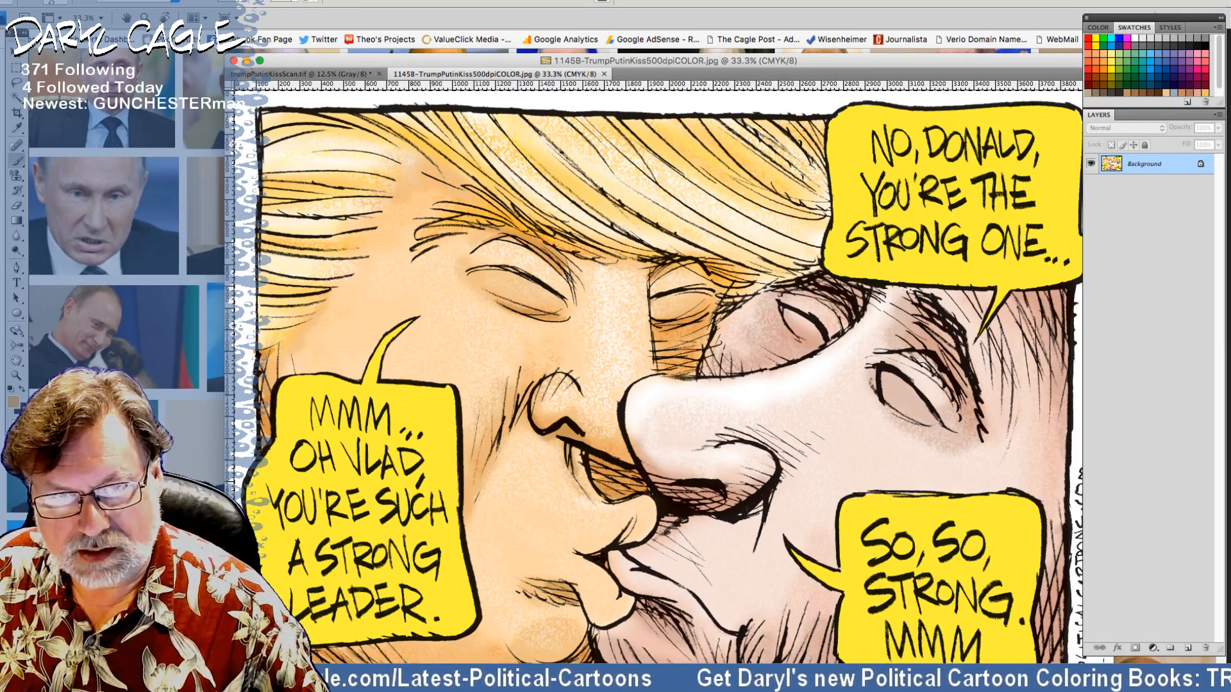
Step: Step back one state in the edit history of the flattened 1145B JPEG
left_click(134, 2)
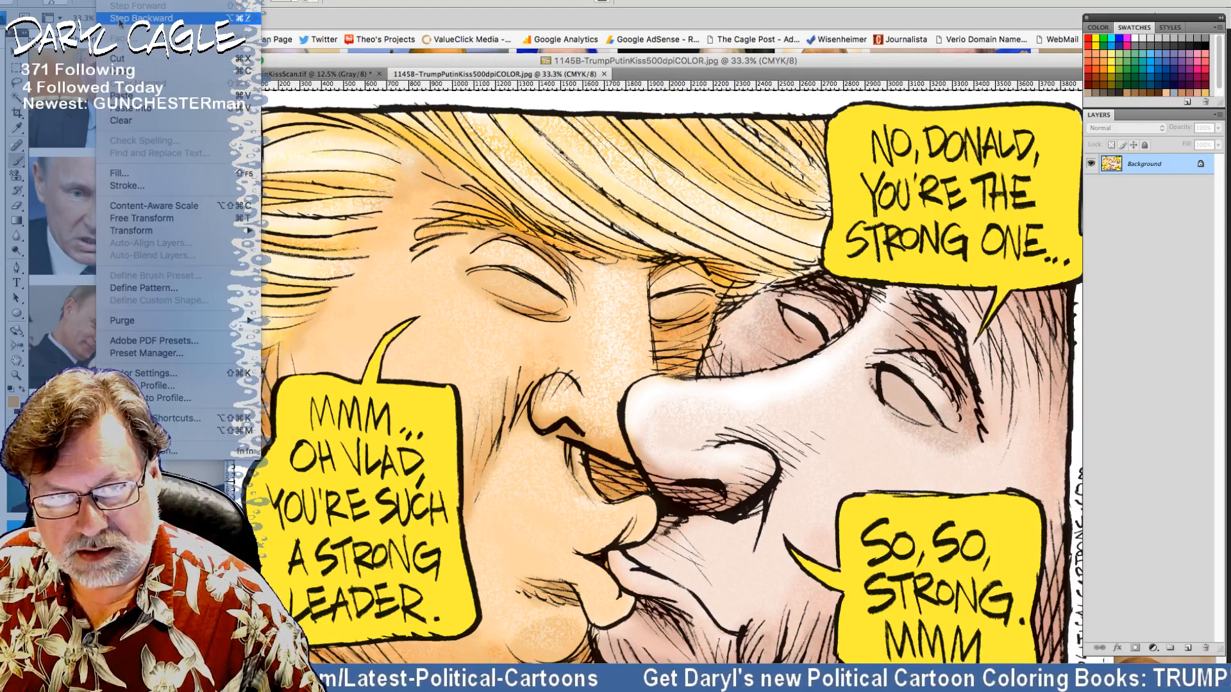
left_click(122, 19)
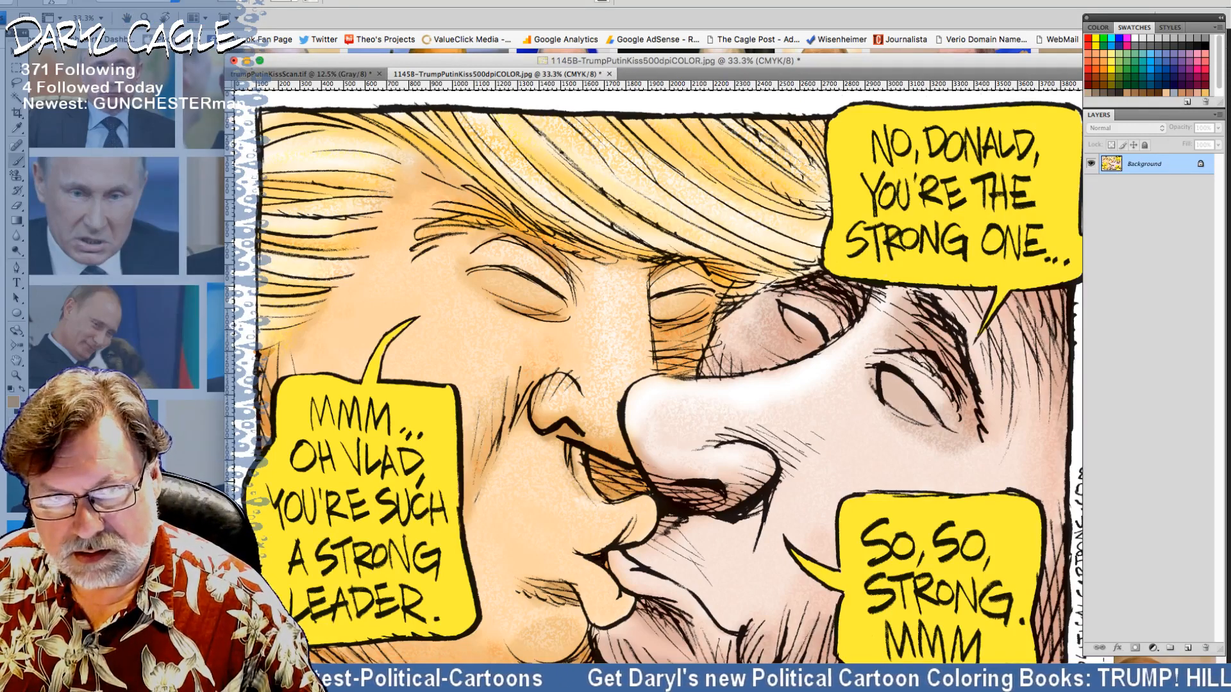
left_click(107, 1)
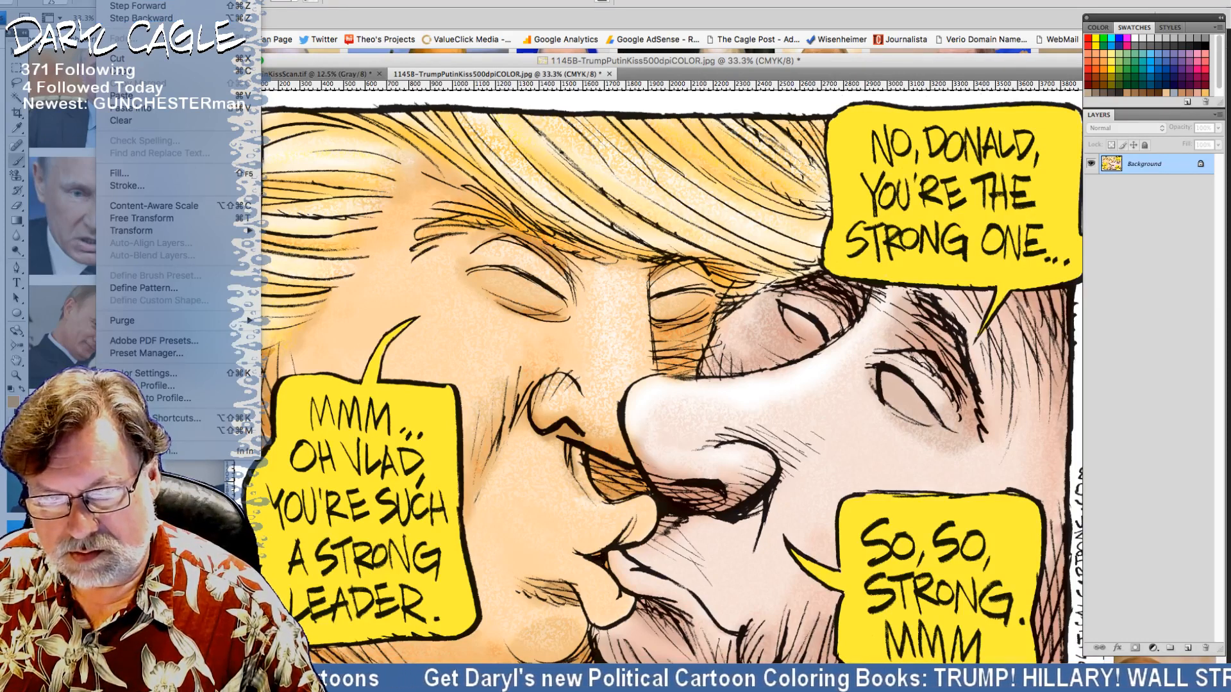
key("Escape")
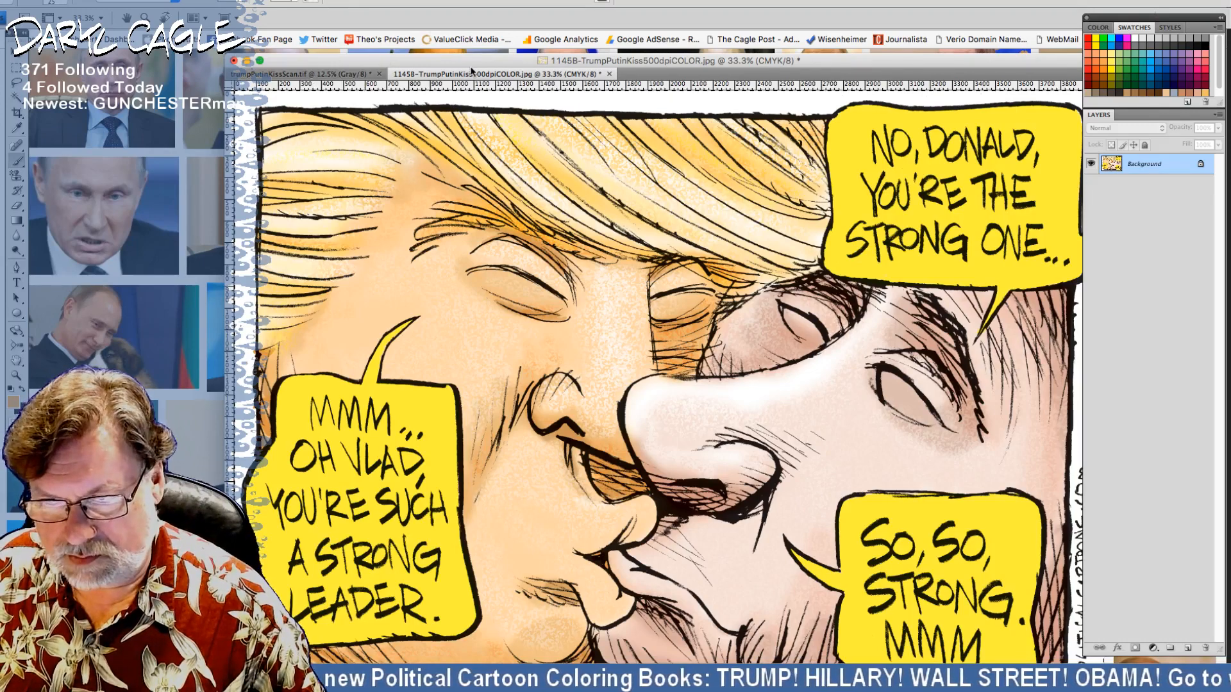
Step: Close the 1145B JPEG without saving changes and open the layered TrumpPutinKiss500dpi.tif from the Trump-Putin Kiss folder
left_click(609, 74)
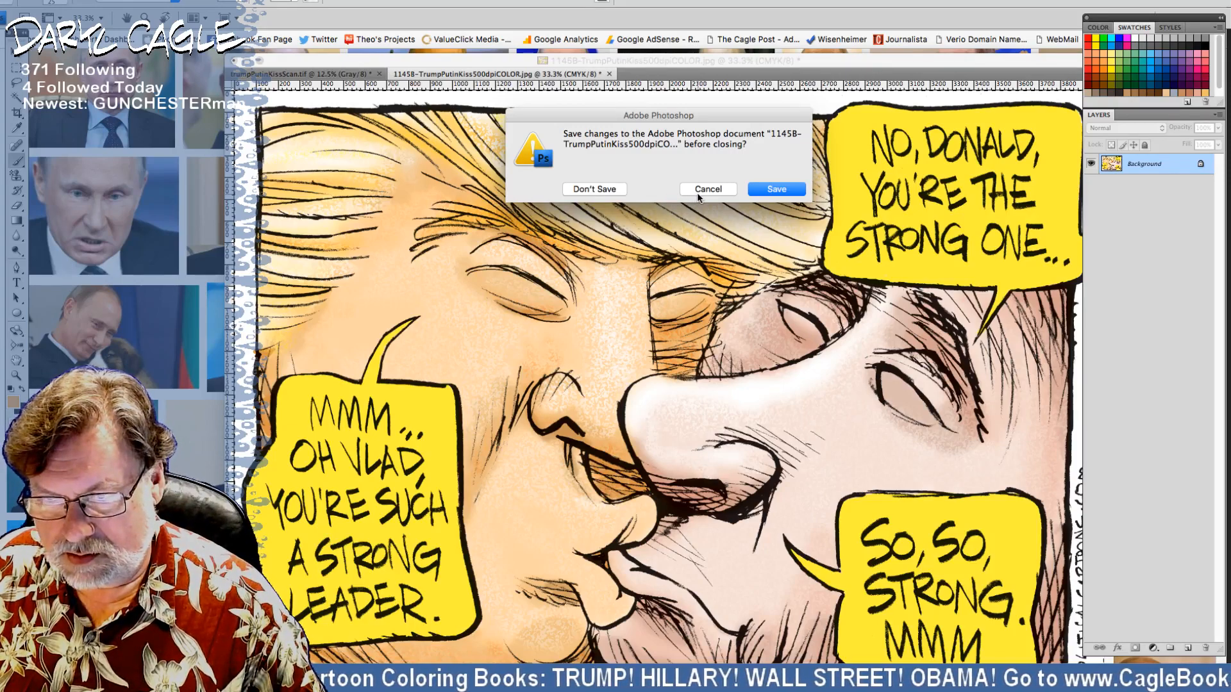
left_click(609, 190)
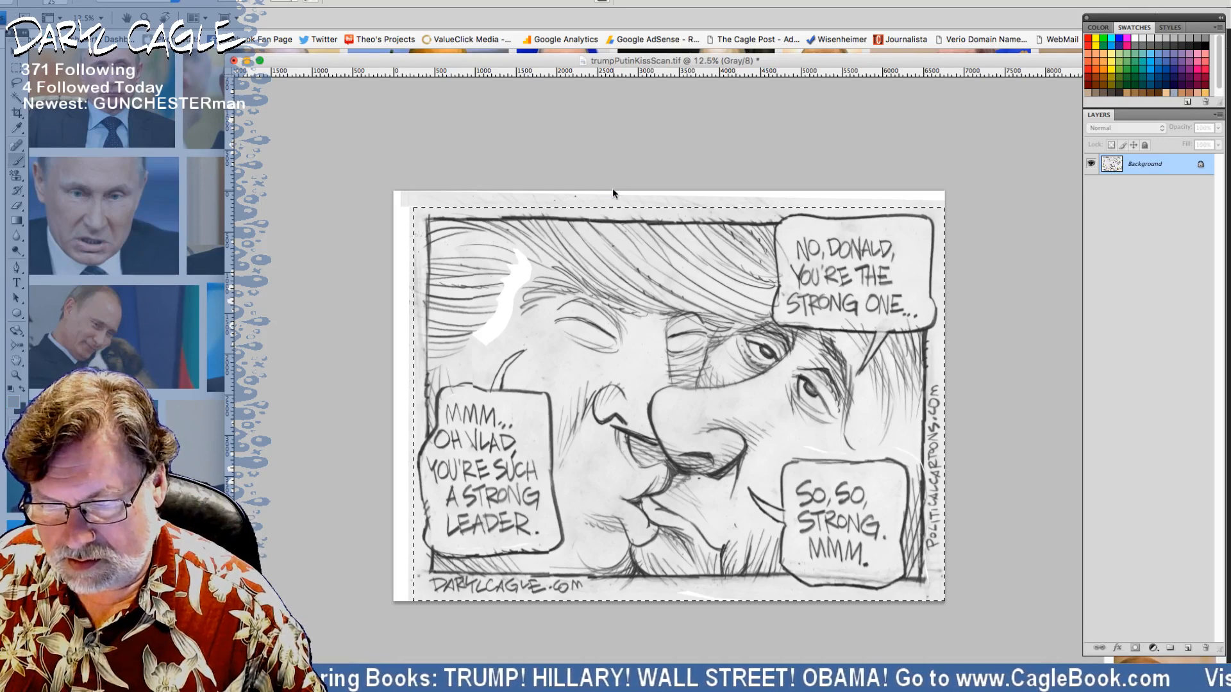
key("super+o")
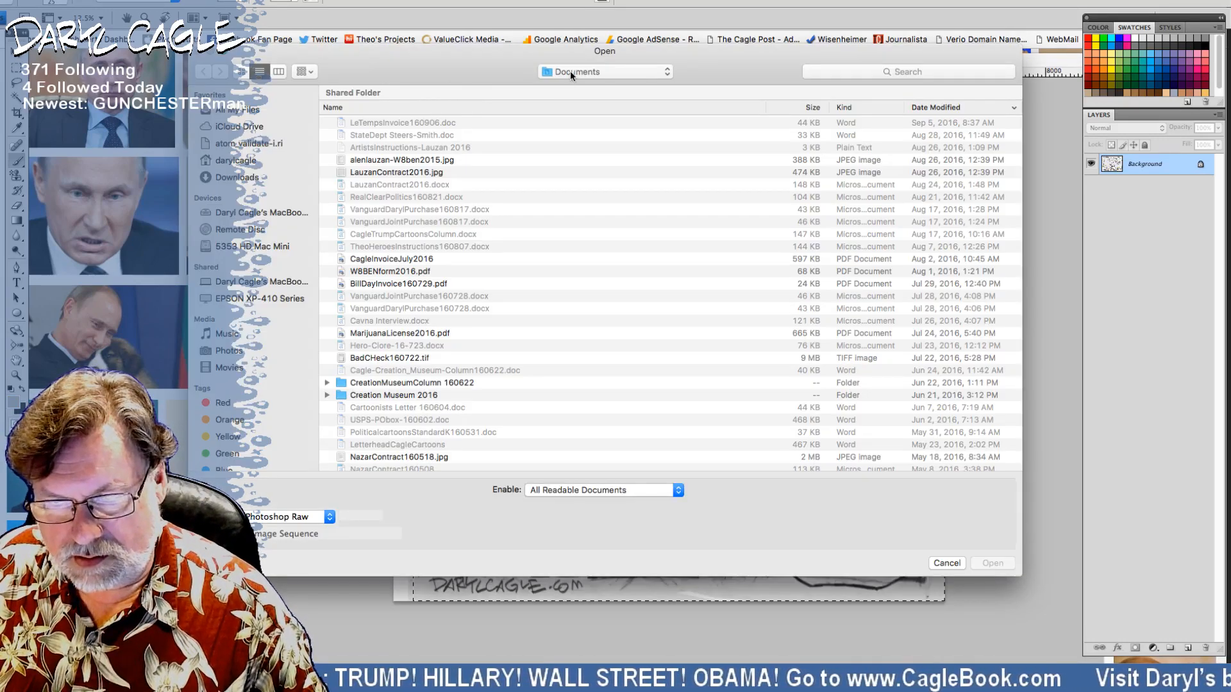
left_click(571, 71)
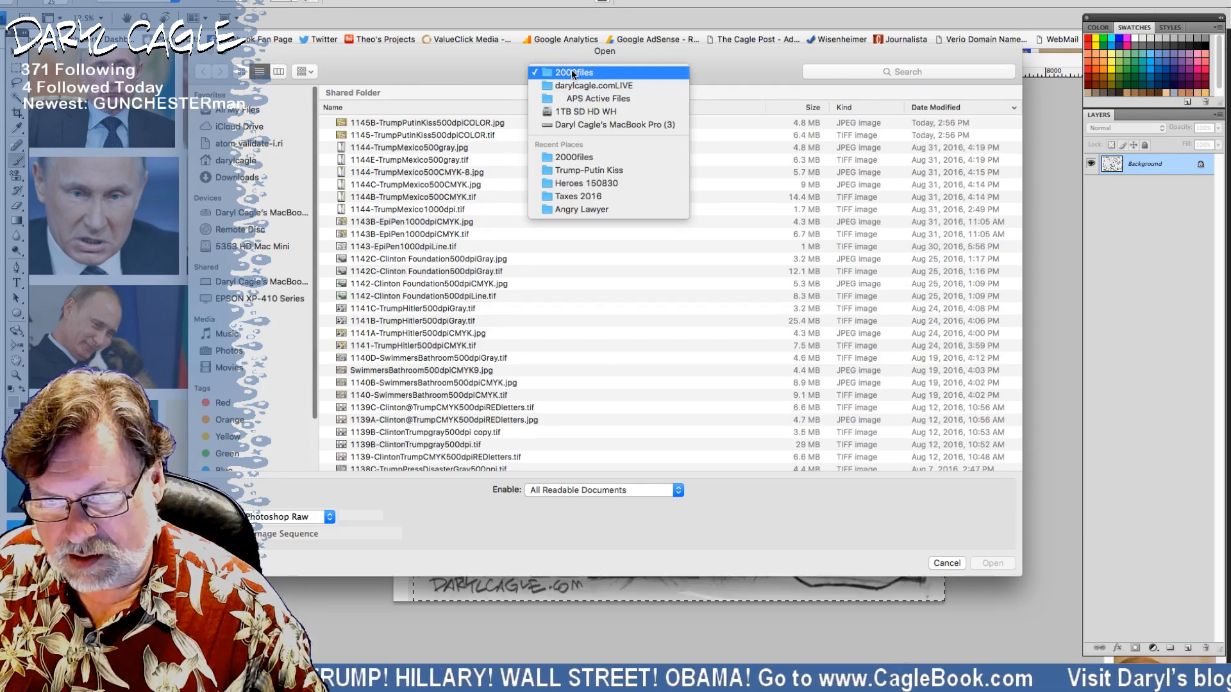
left_click(558, 170)
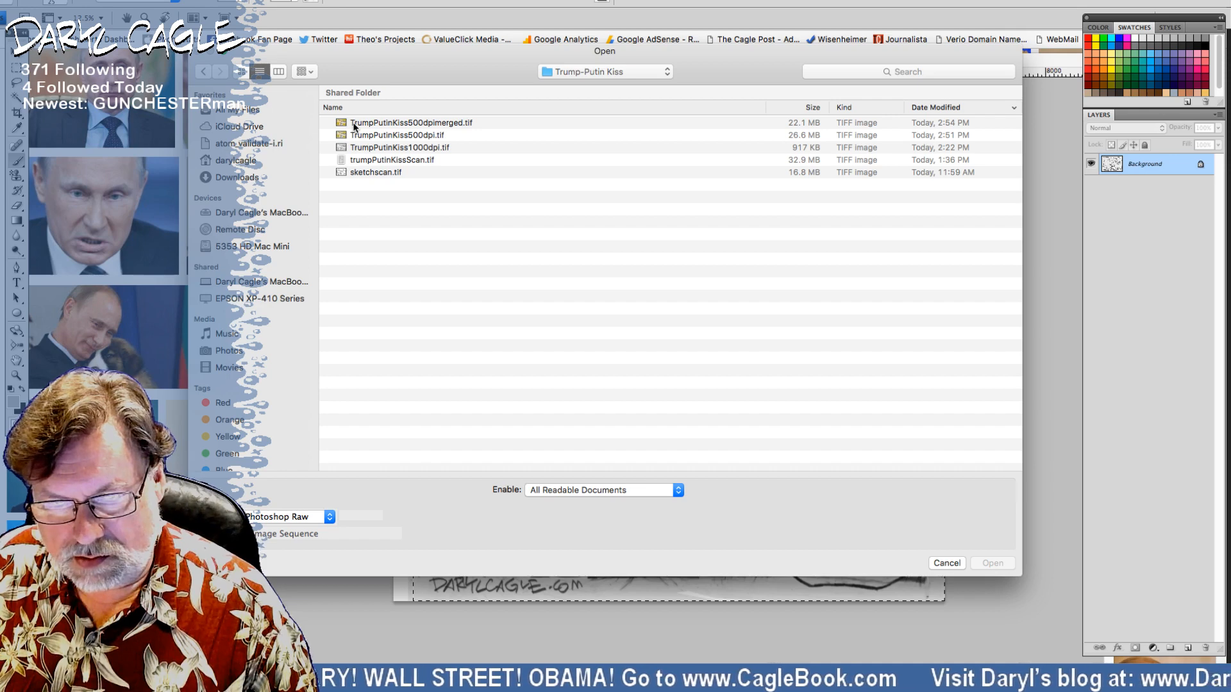
double_click(356, 139)
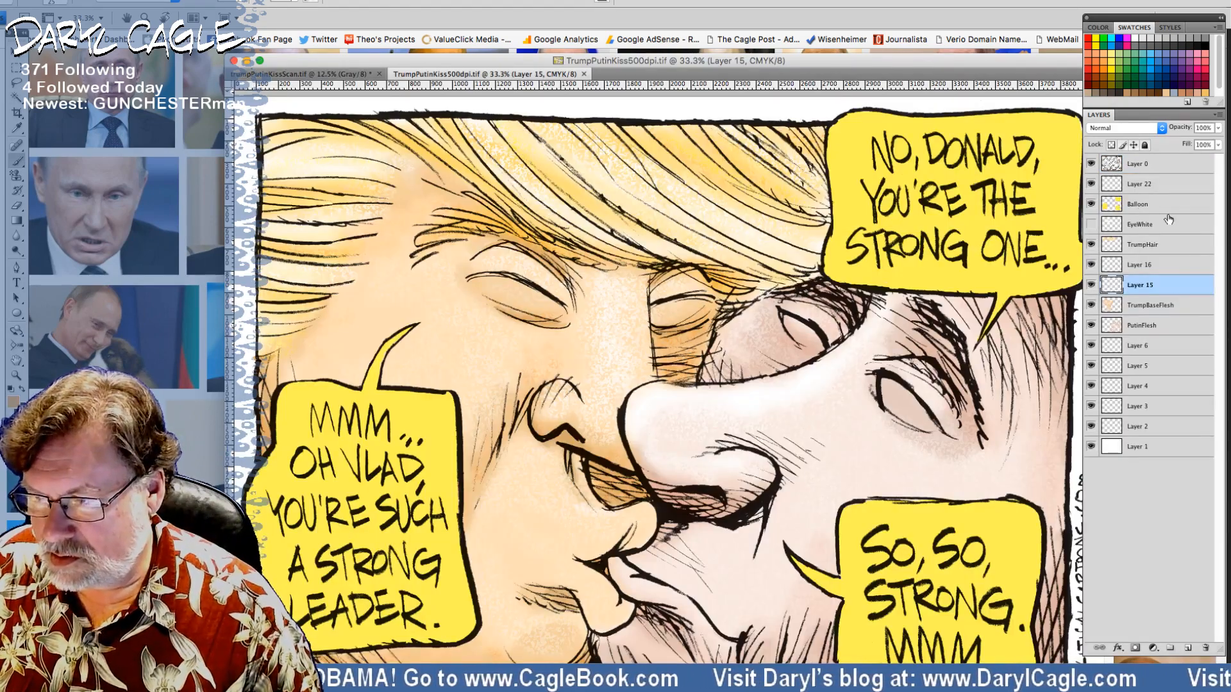
Step: Merge the color layers from Layer 22 down to Layer 2 into one layer, keeping Layer 0 and Layer 1 separate
left_click(1140, 187)
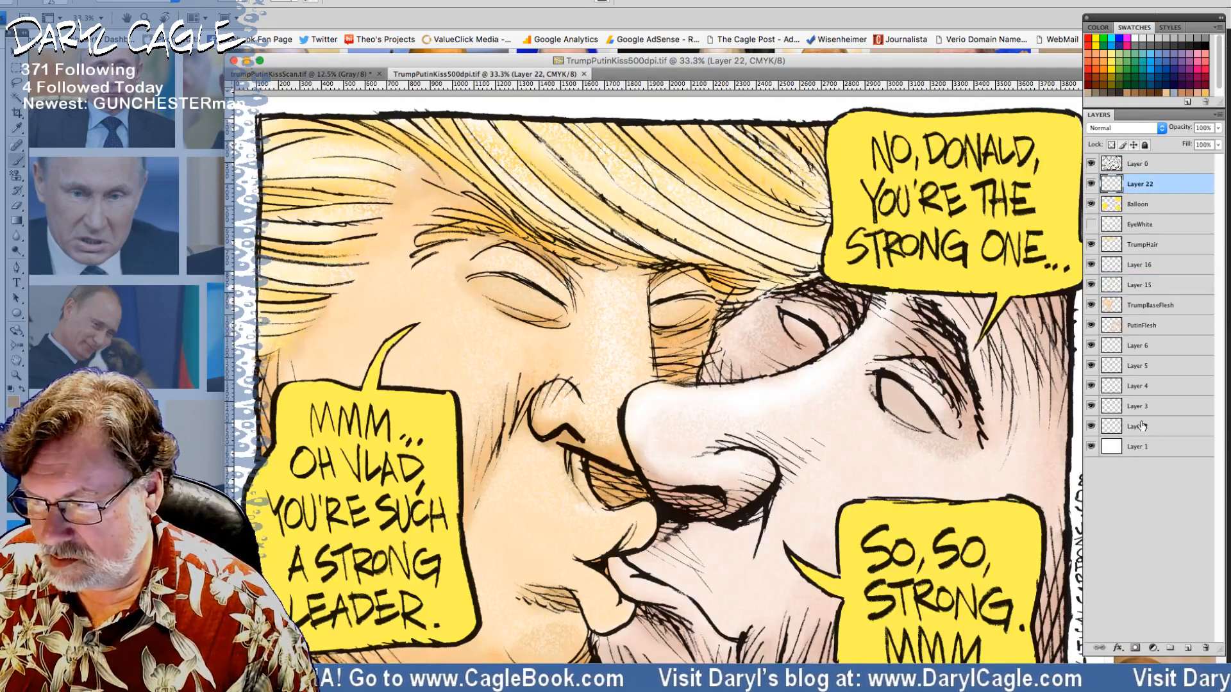
left_click(1218, 116)
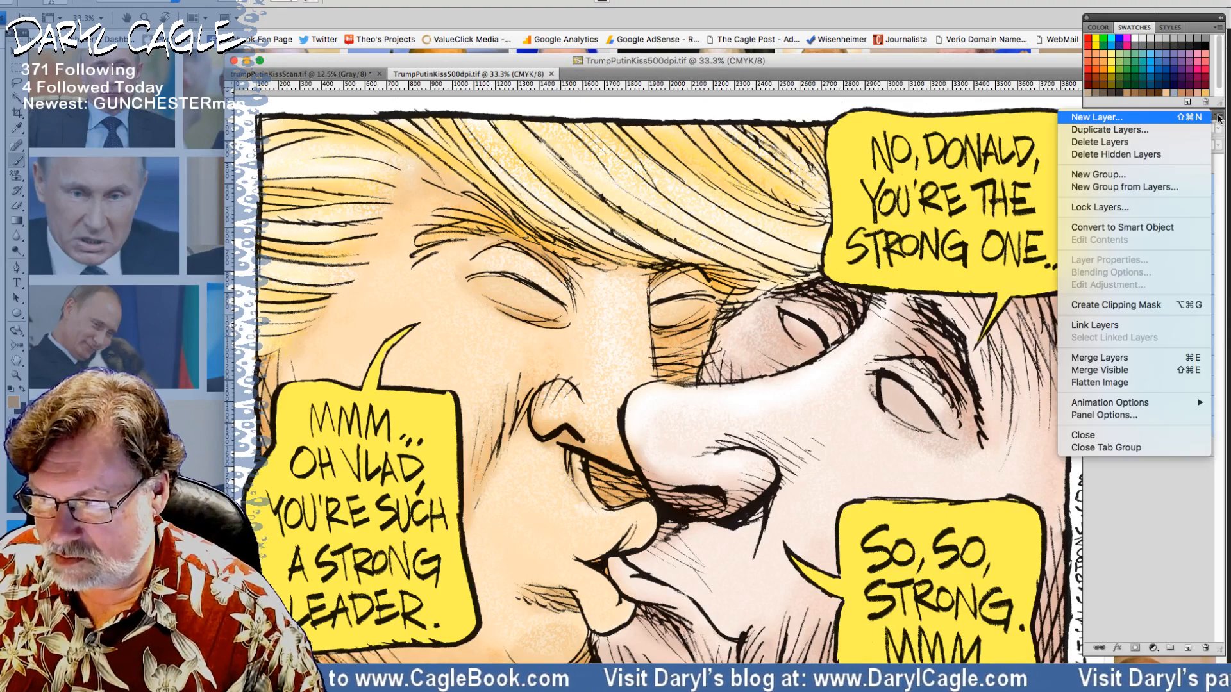
left_click(1128, 361)
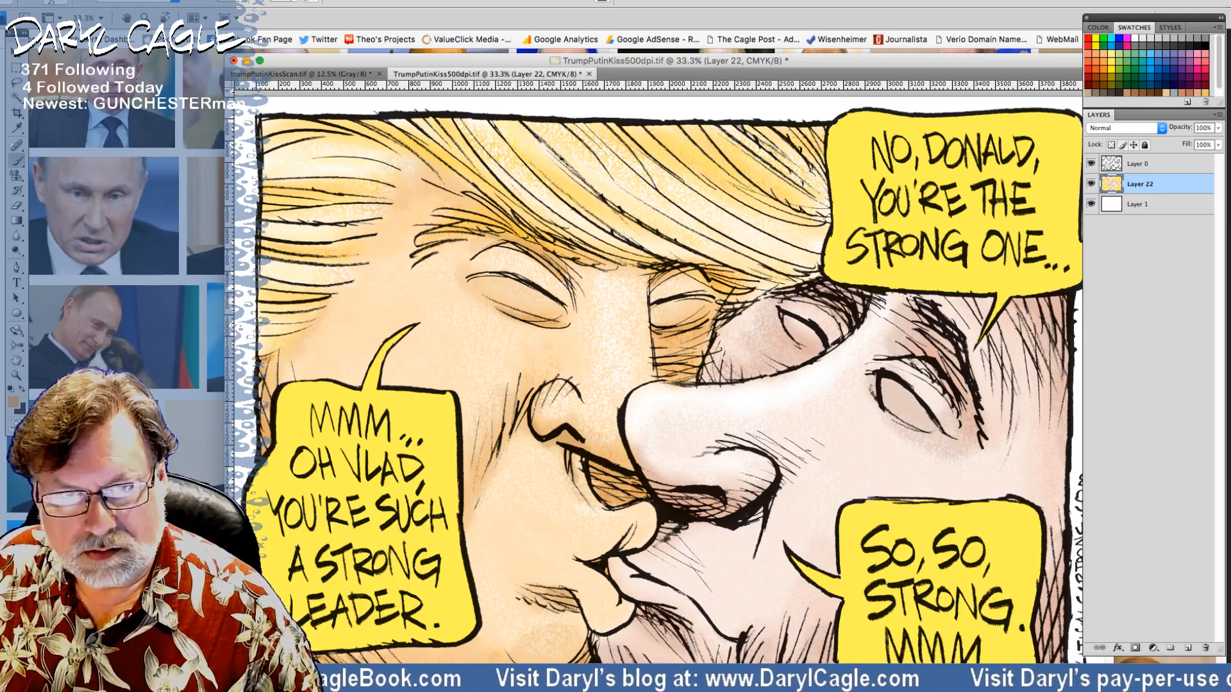
left_click(141, 1)
left_click(261, 11)
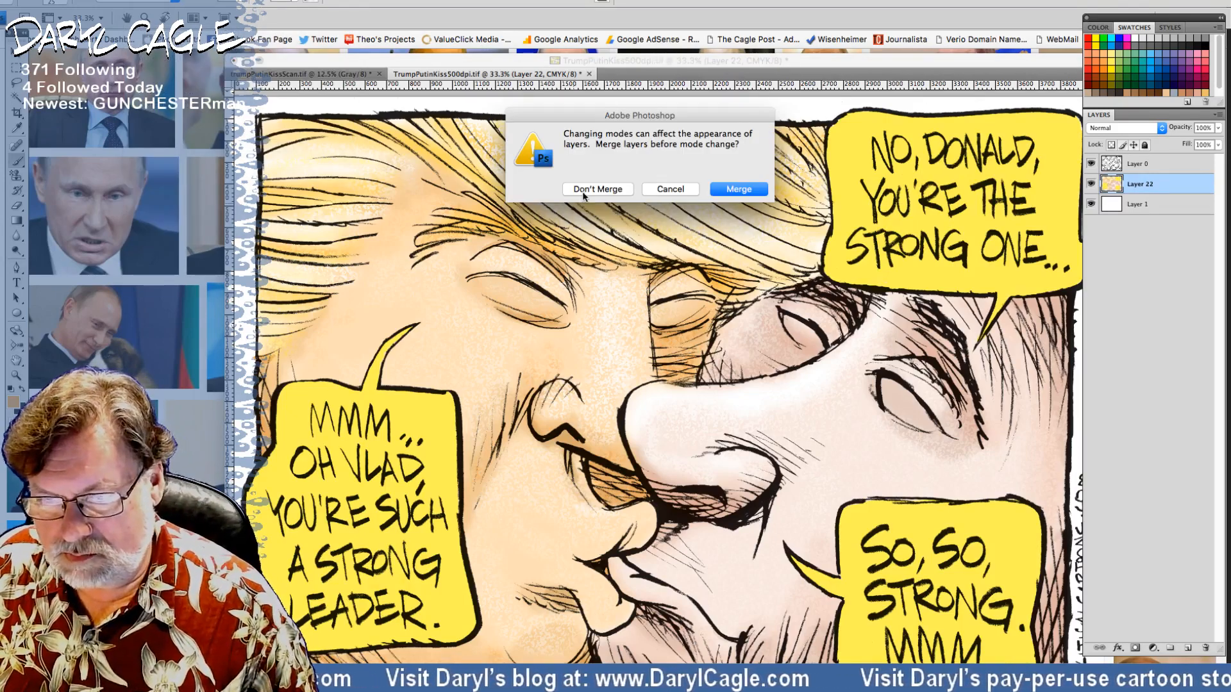
left_click(584, 191)
key("Return")
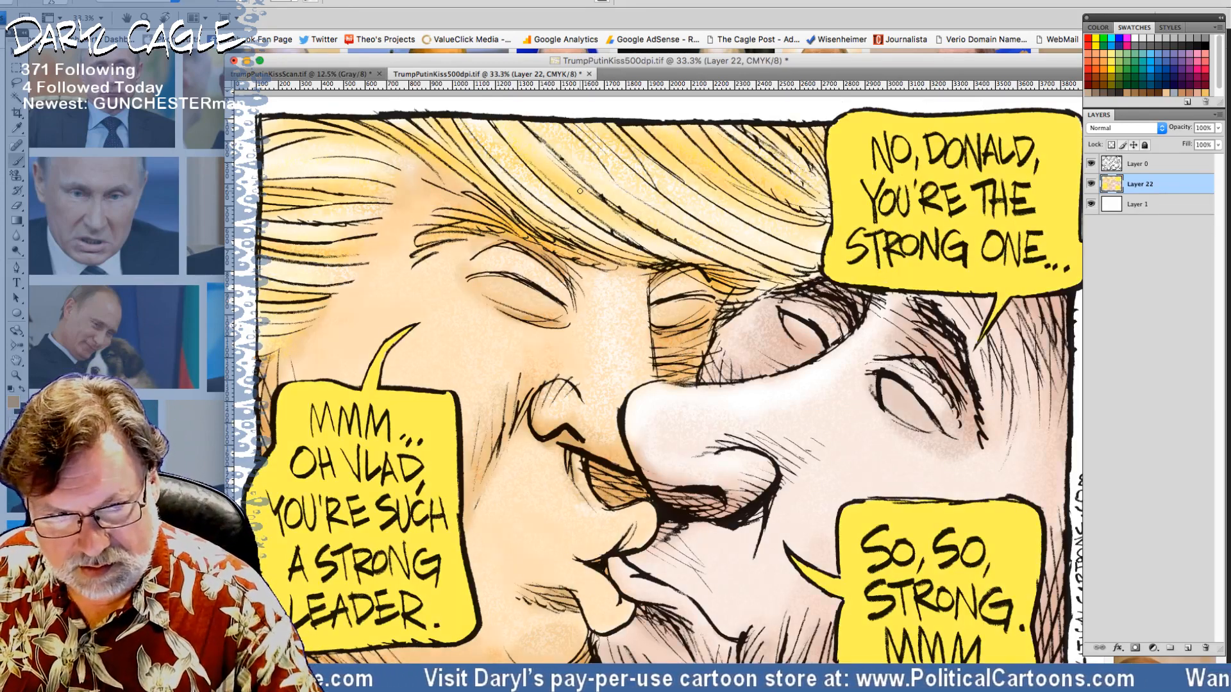
Step: Sample the speech balloons' yellow and select that color on Layer 22 using Color Range with a lower fuzziness
left_click(18, 129)
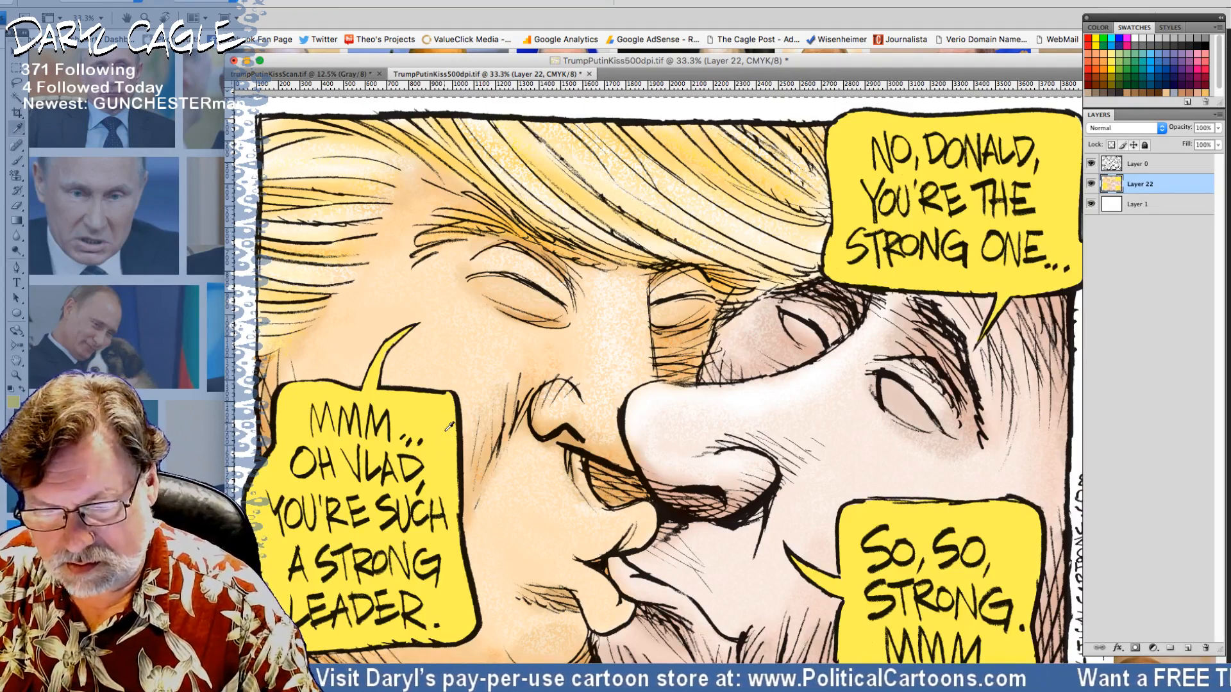
left_click(218, 1)
left_click(229, 5)
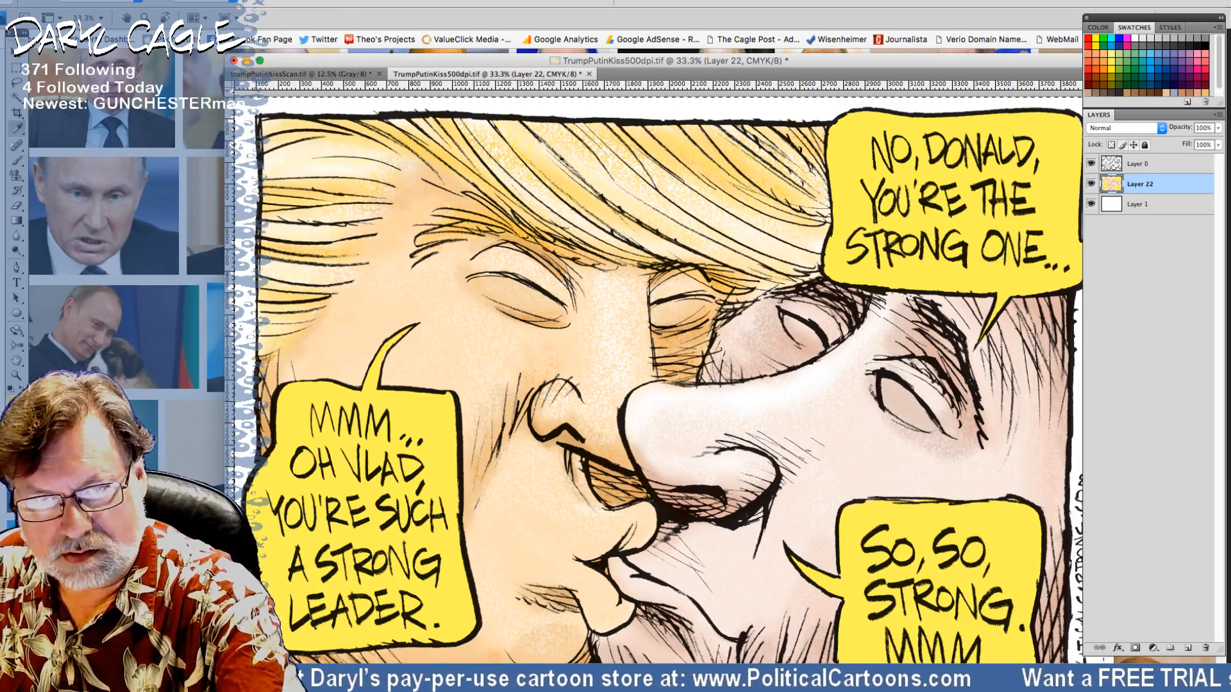
left_click(218, 1)
left_click(224, 95)
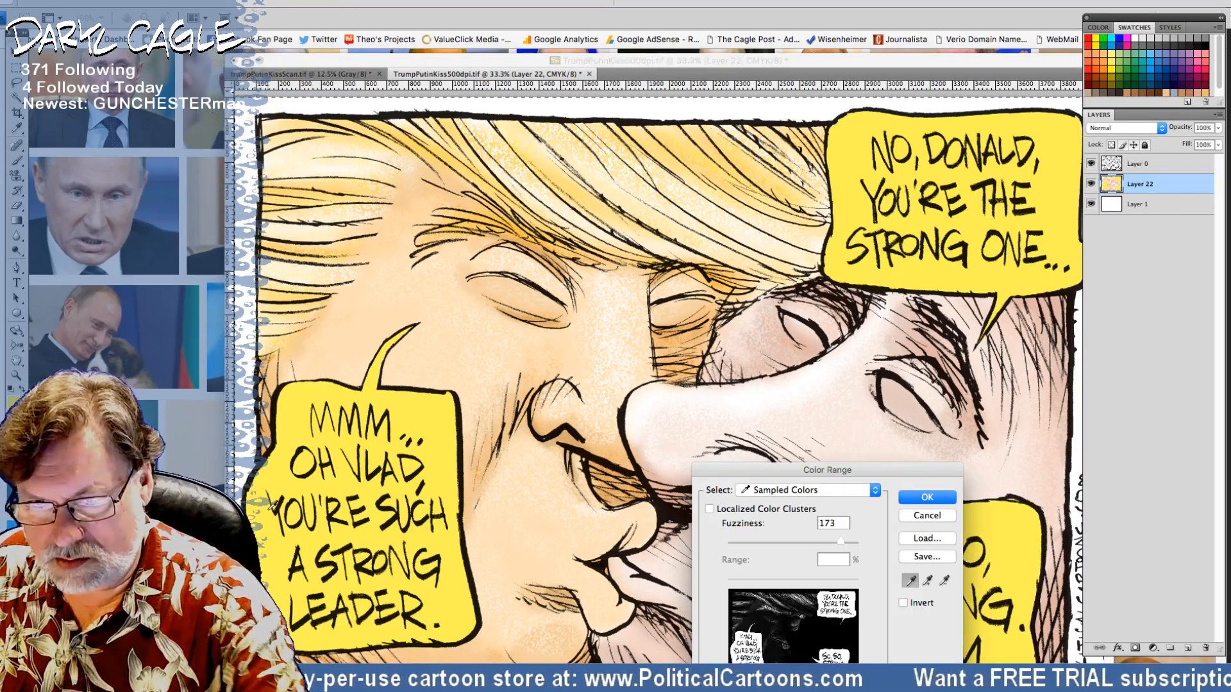
left_click_drag(841, 540, 762, 545)
left_click(927, 497)
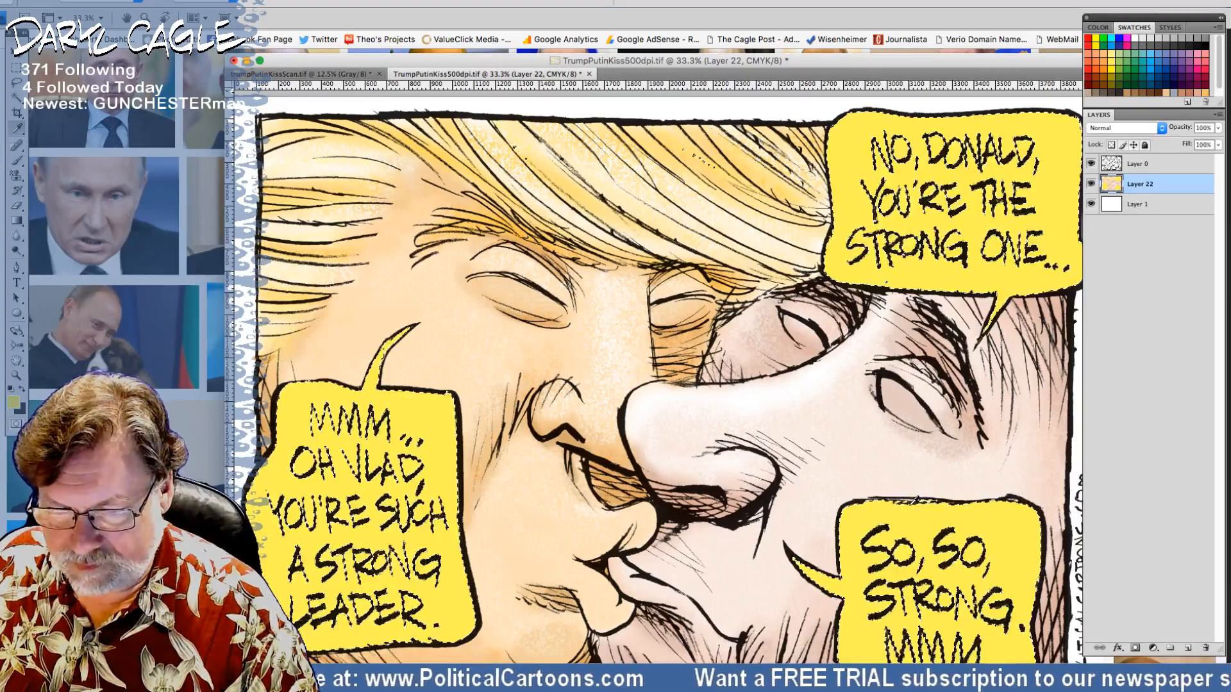
Step: Hide the Layer 0 line art and select the yellow areas of Layer 22 again with Color Range
left_click(1091, 164)
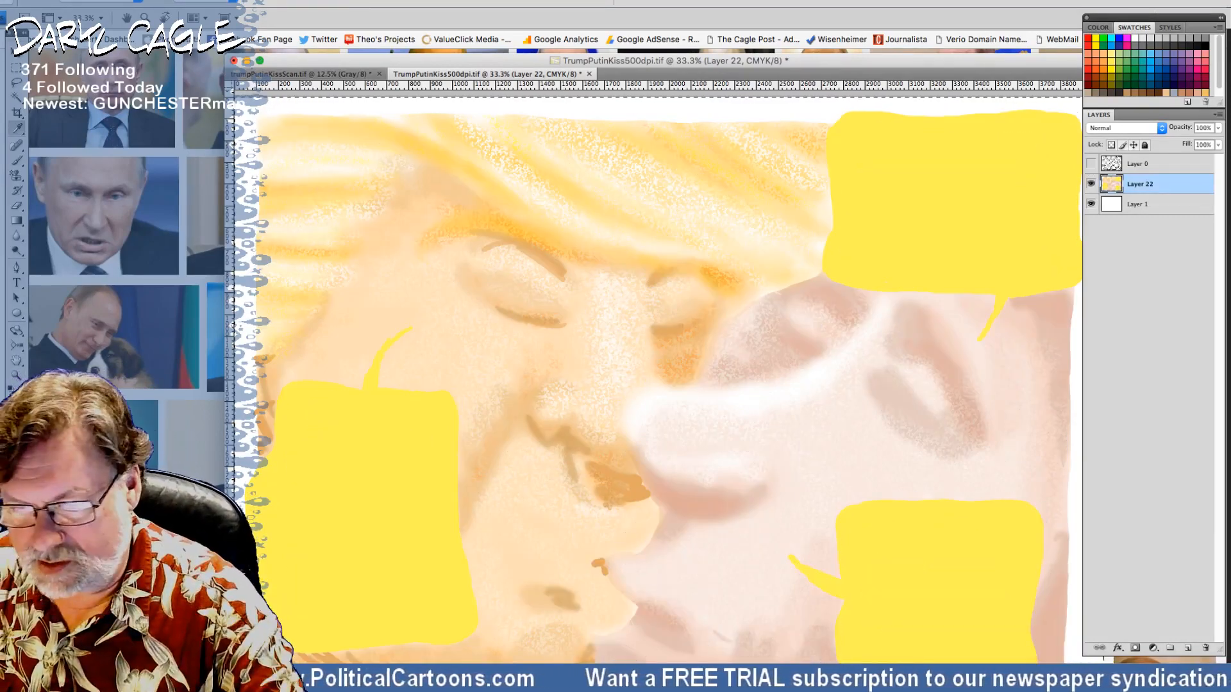
left_click(215, 1)
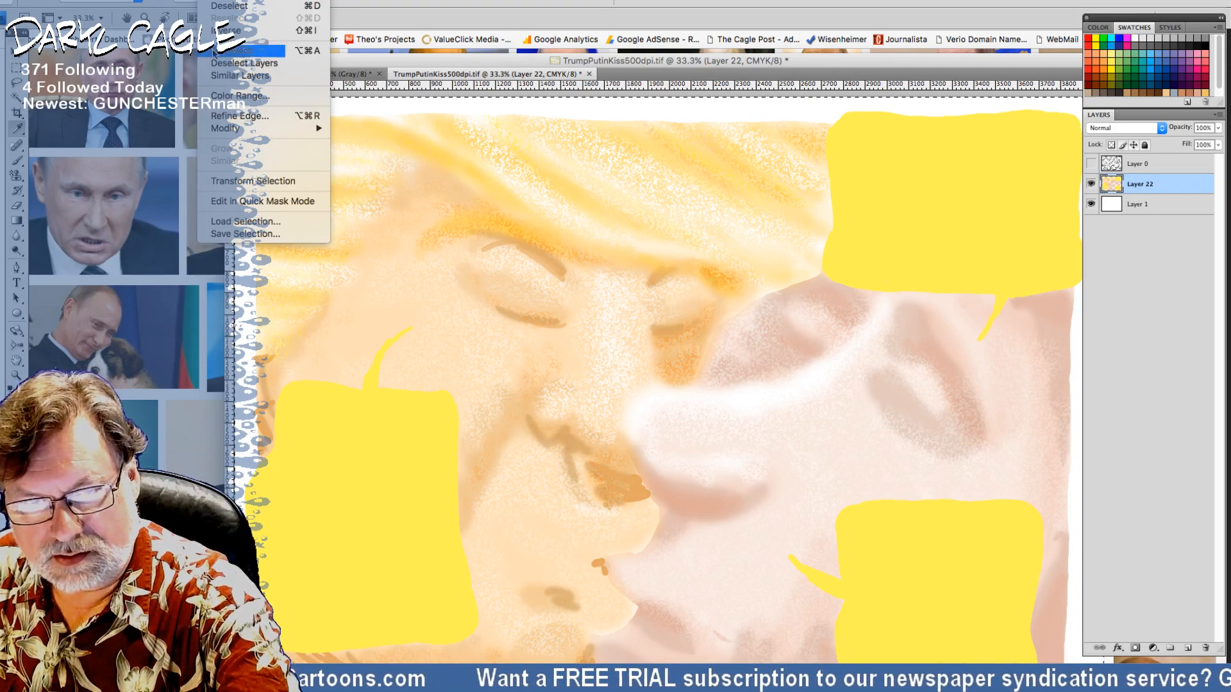
left_click(216, 96)
key("Return")
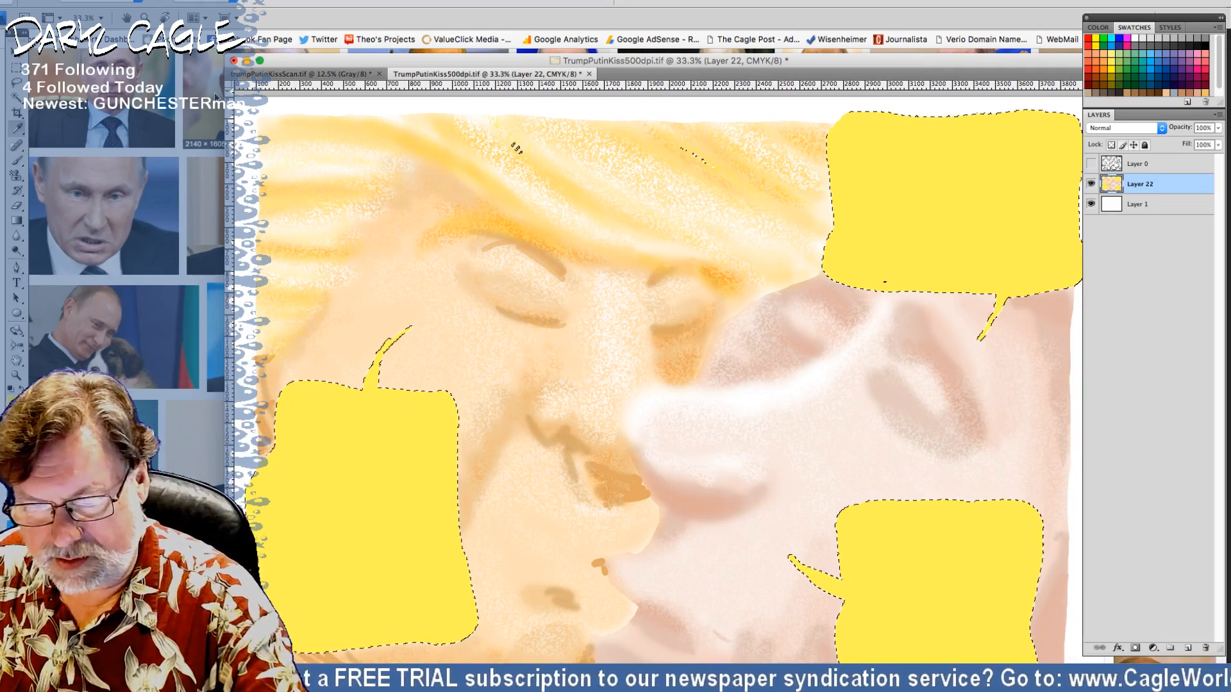
Step: Lasso a loose freehand area around the three yellow speech balloons, leaving out Trump's hair
key("l")
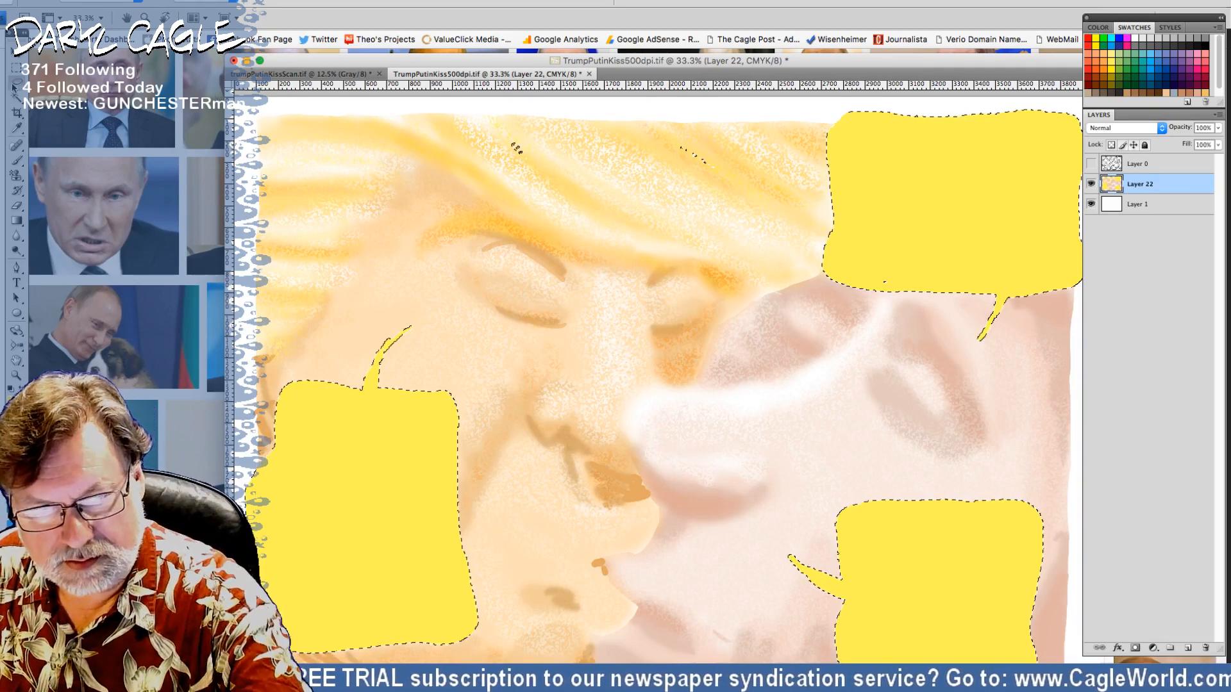
left_click(246, 401)
mouse_move(246, 401)
left_mouse_down()
mouse_move(263, 367)
mouse_move(351, 303)
mouse_move(446, 309)
mouse_move(537, 458)
mouse_move(702, 541)
mouse_move(766, 512)
mouse_move(815, 323)
mouse_move(830, 210)
left_mouse_up()
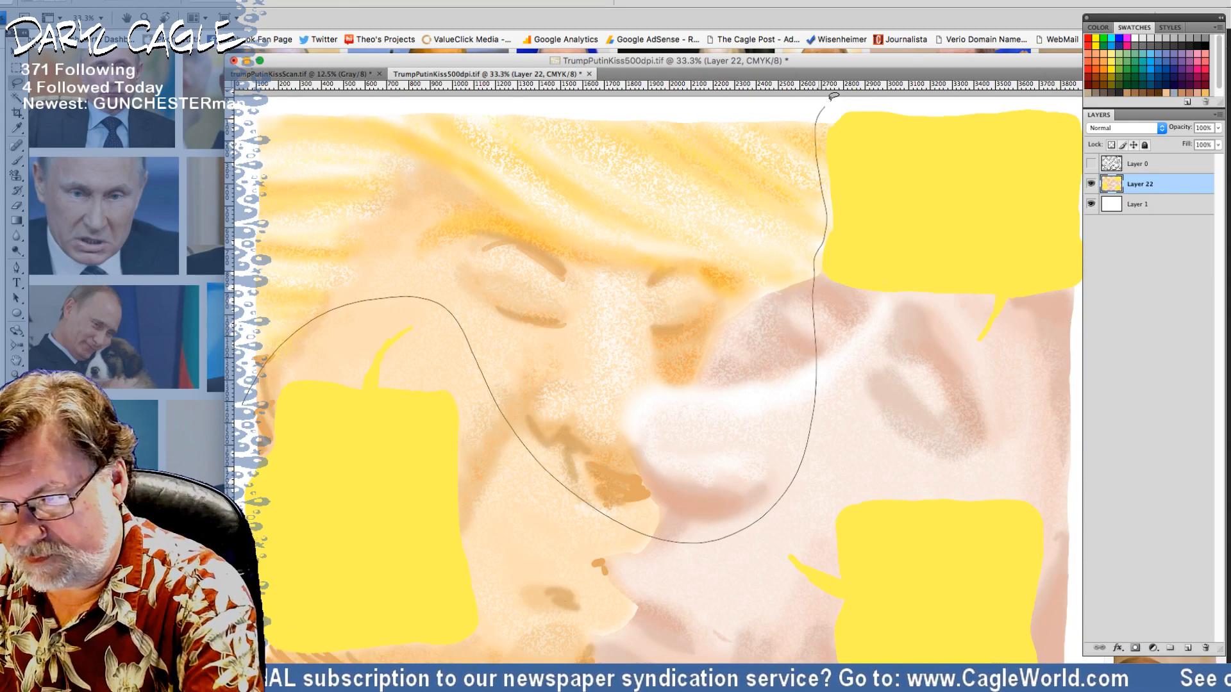
mouse_move(1137, 120)
left_mouse_down()
mouse_move(1070, 487)
mouse_move(1064, 660)
left_mouse_up()
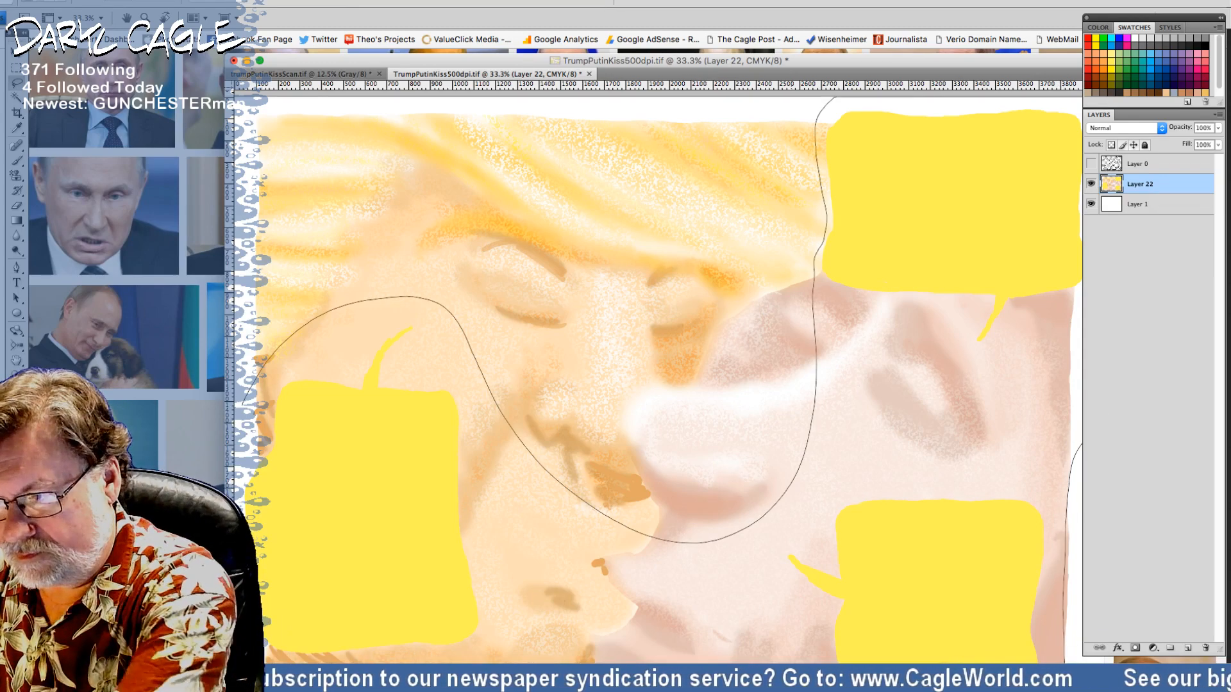
left_click_drag(247, 660, 242, 407)
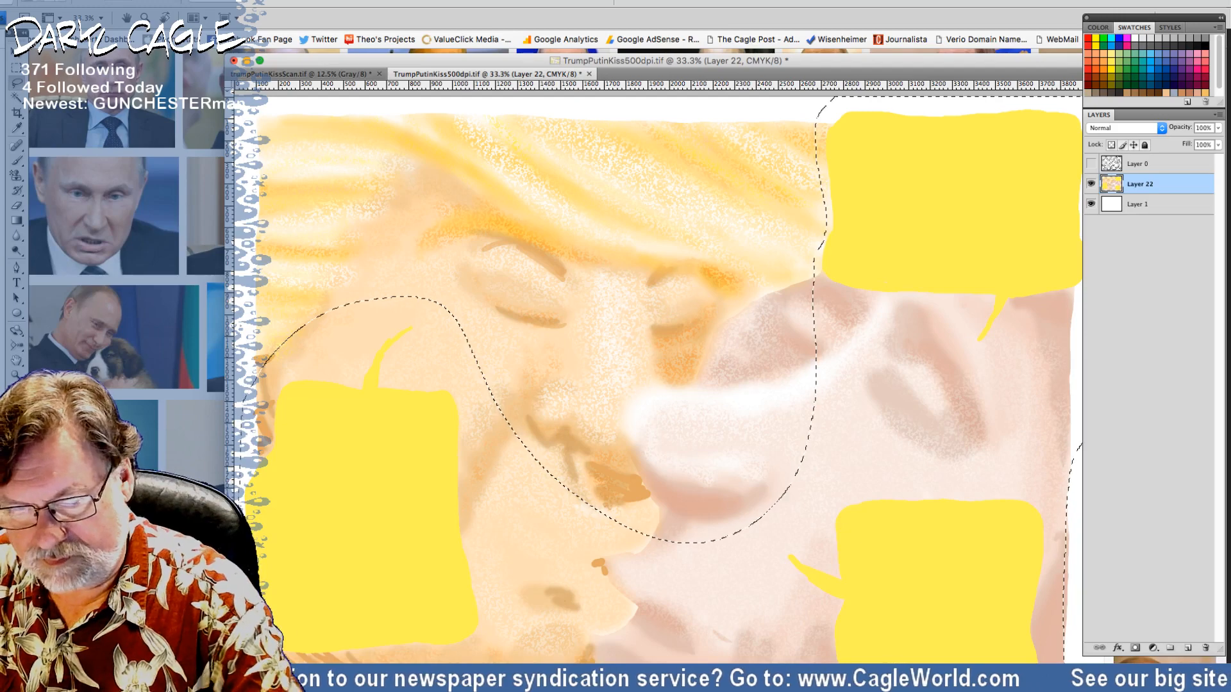
Step: Narrow the lassoed area to just the yellow speech balloons with Color Range
left_click(213, 1)
left_click(226, 96)
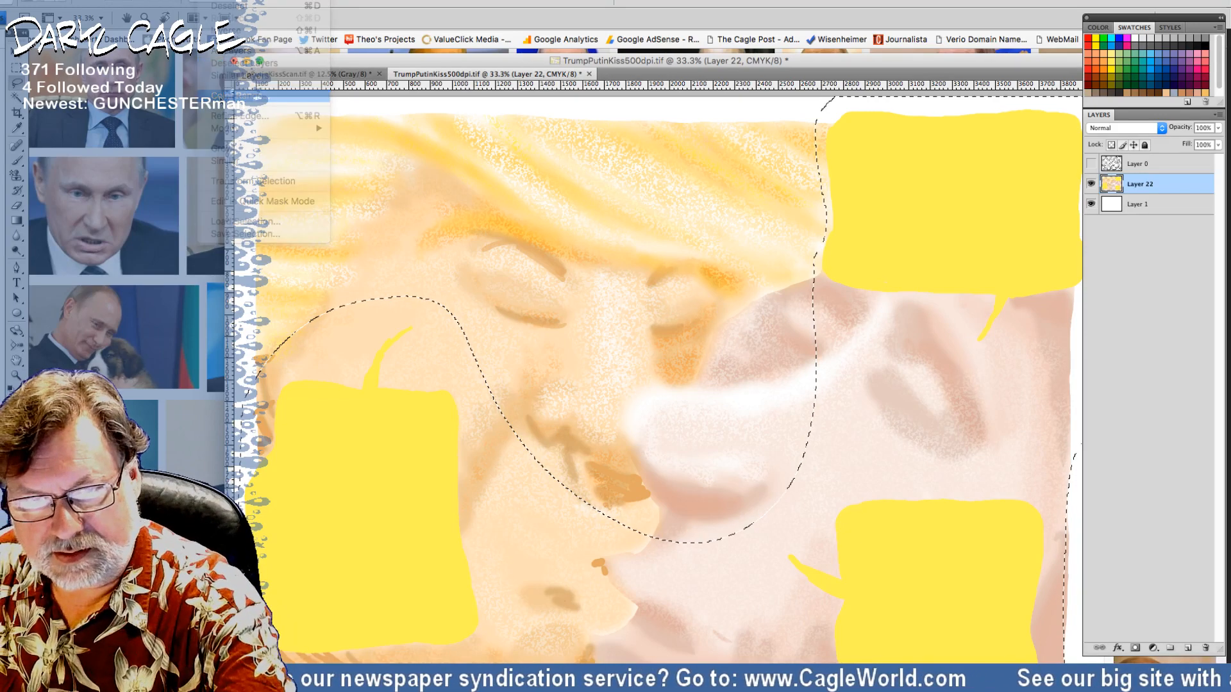
key("Return")
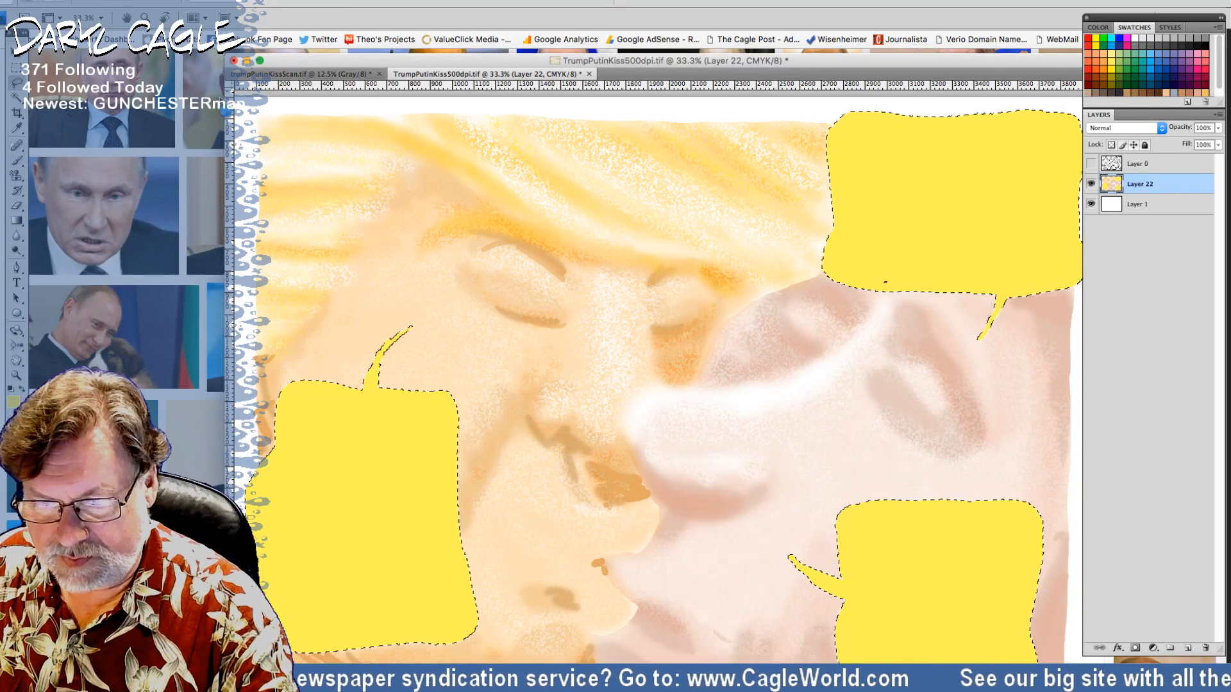
Step: Make the foreground color white by setting its yellow (Y) value to 0%
left_click(13, 402)
key("Tab")
key("Tab")
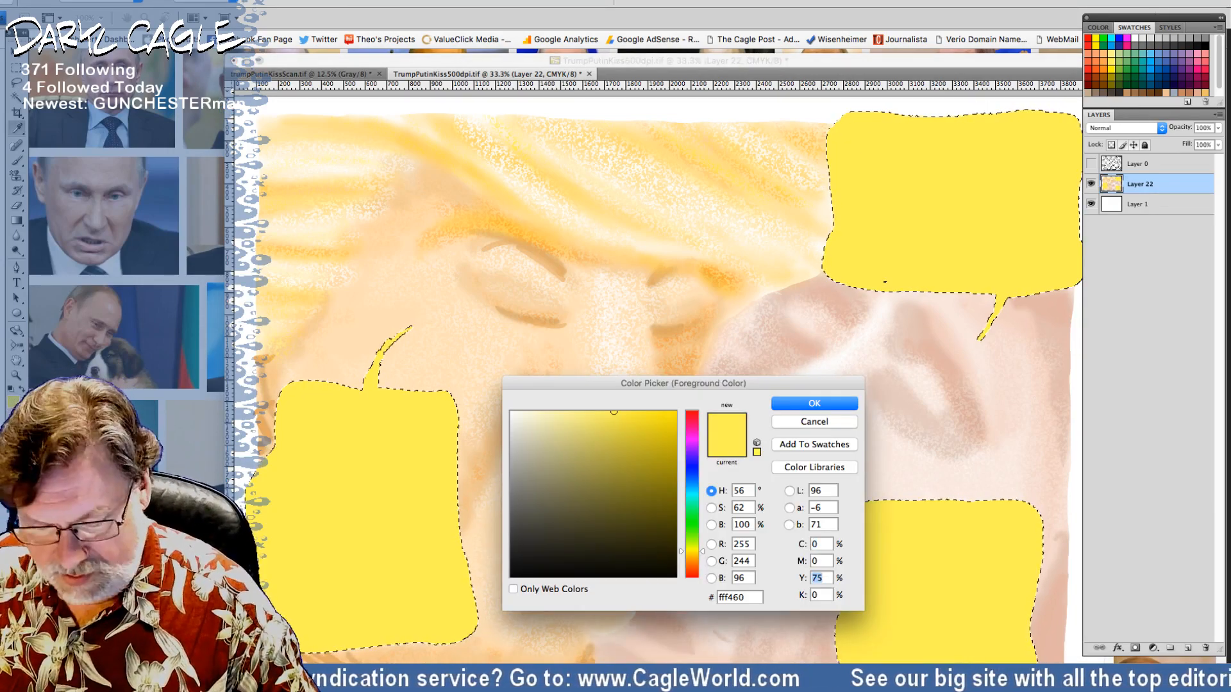
type("0")
key("Return")
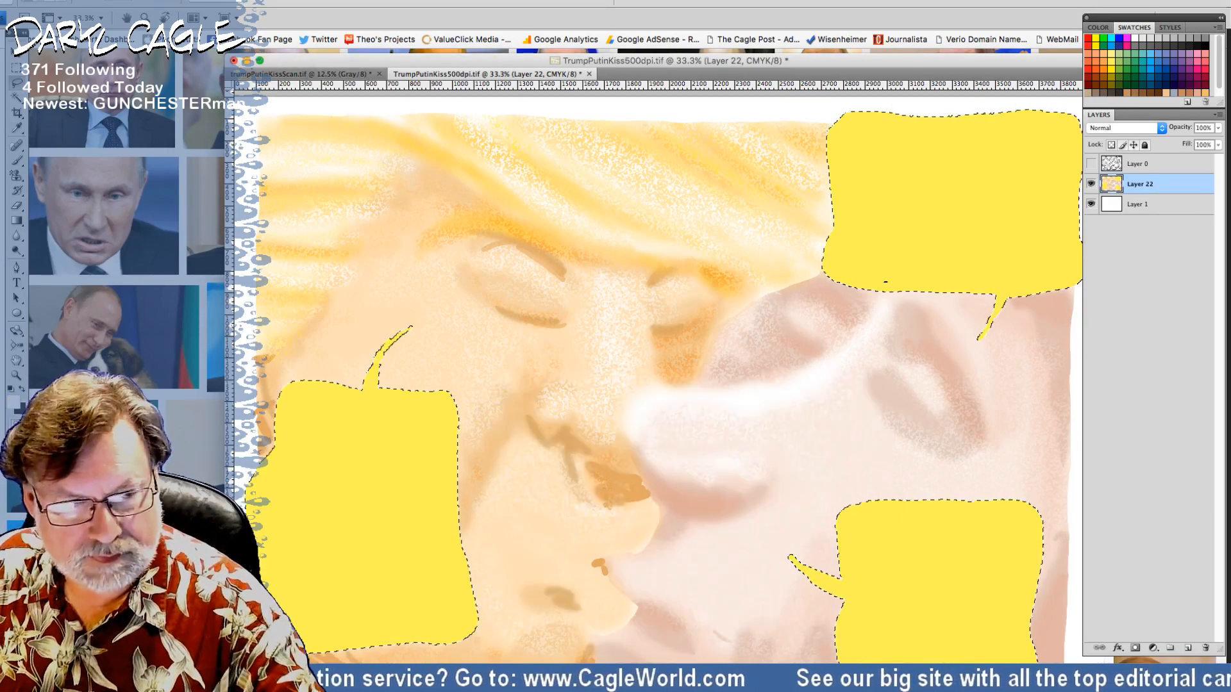
Step: Fill the selected speech balloons with the white foreground color and show the Layer 0 line art again
left_click(82, 1)
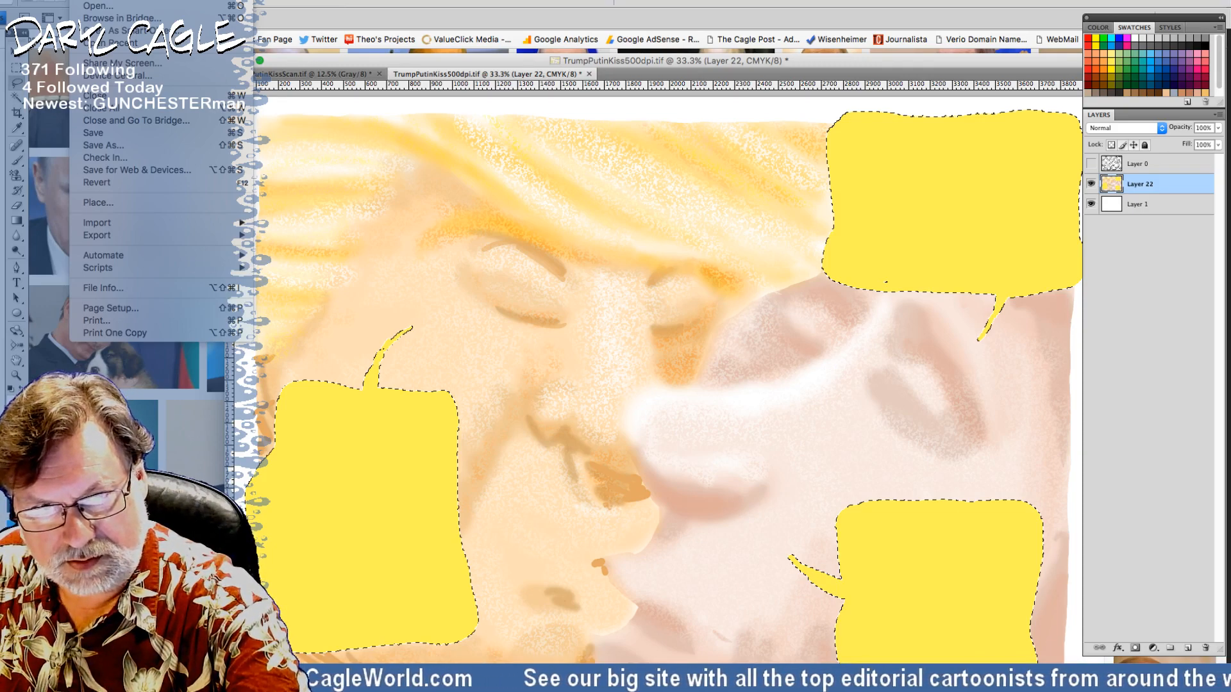
mouse_move(115, 5)
left_click(117, 175)
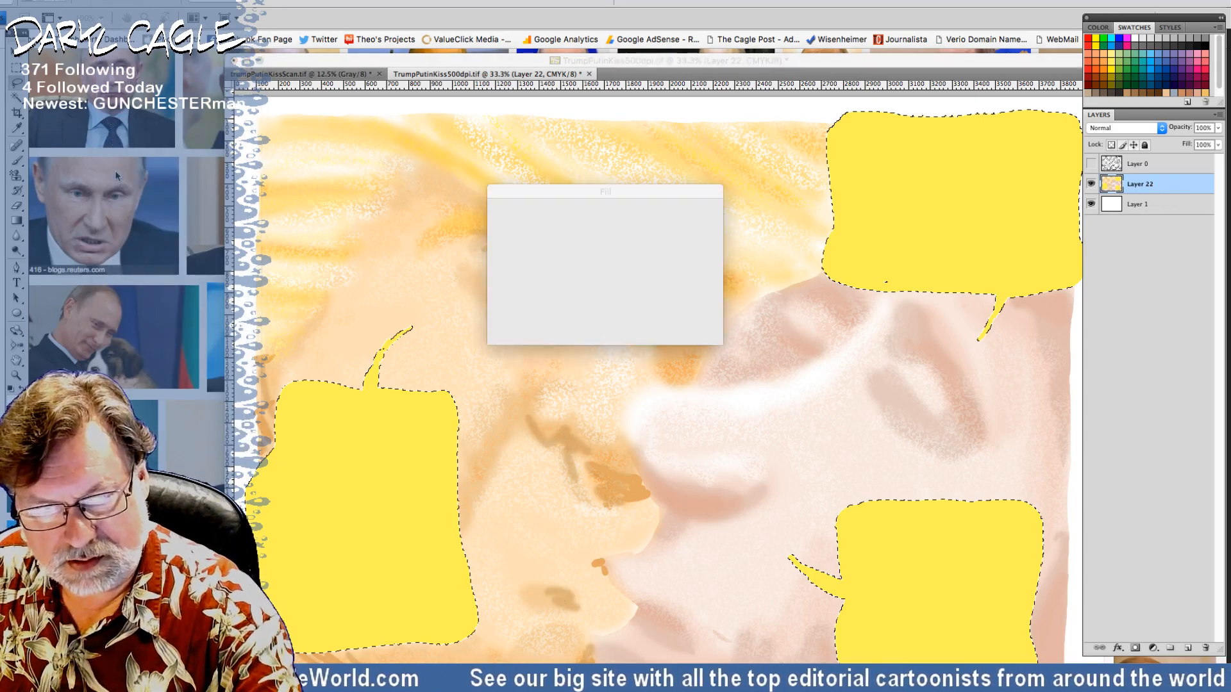
key("Return")
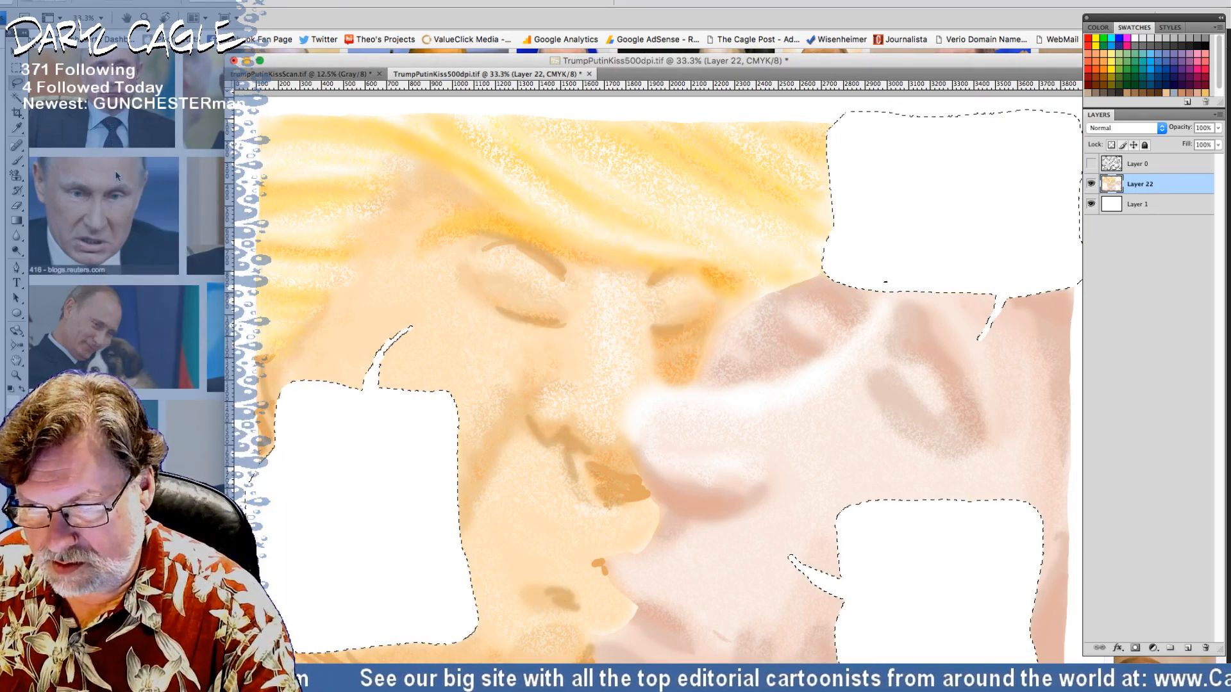
left_click(1090, 164)
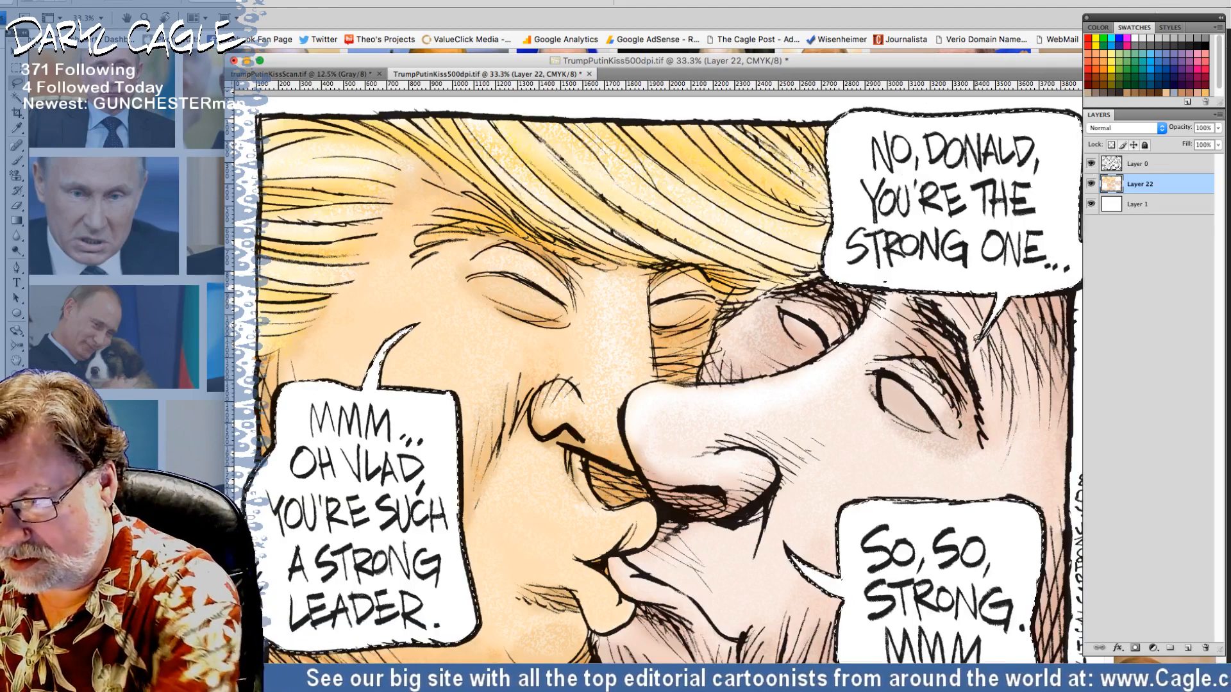
Step: Convert the cartoon from CMYK to grayscale without merging its layers, discarding the color information
left_click(141, 2)
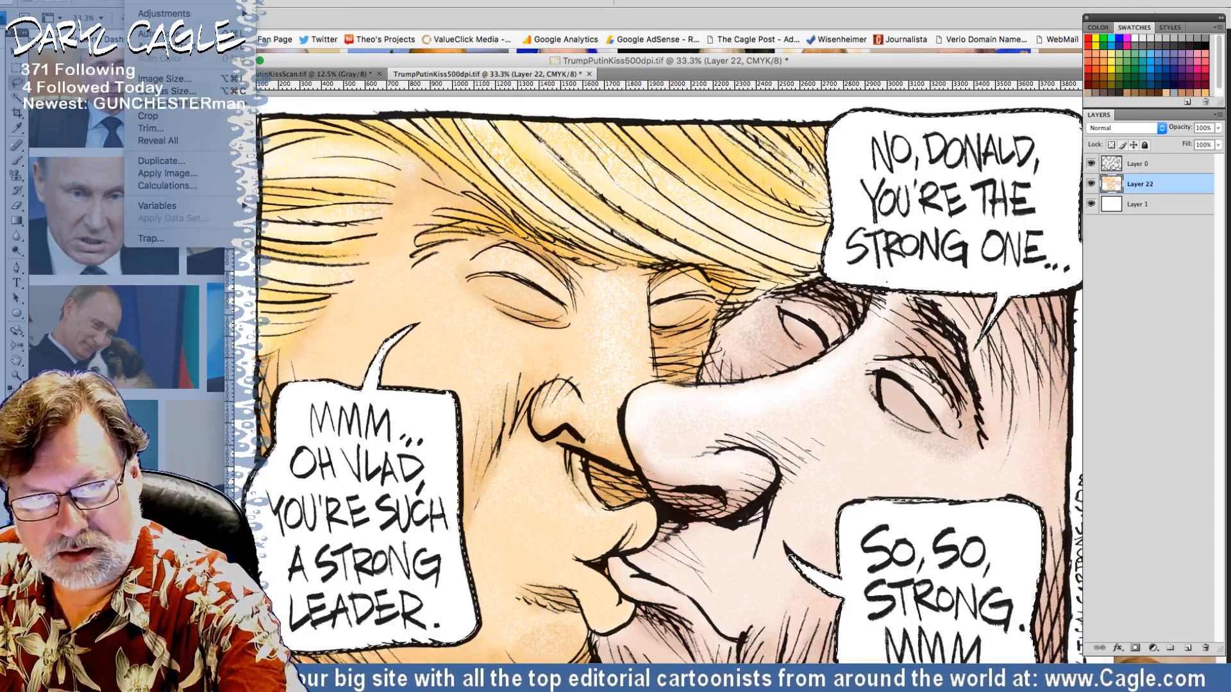
mouse_move(147, 1)
left_click(282, 11)
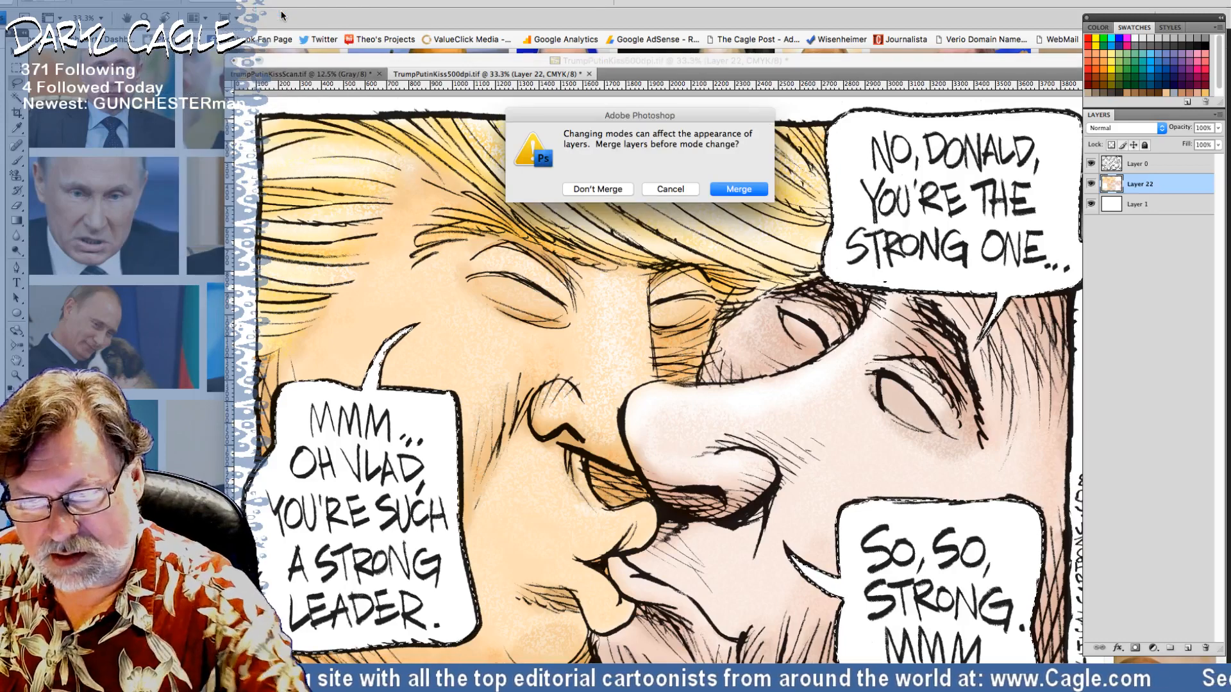
left_click(598, 189)
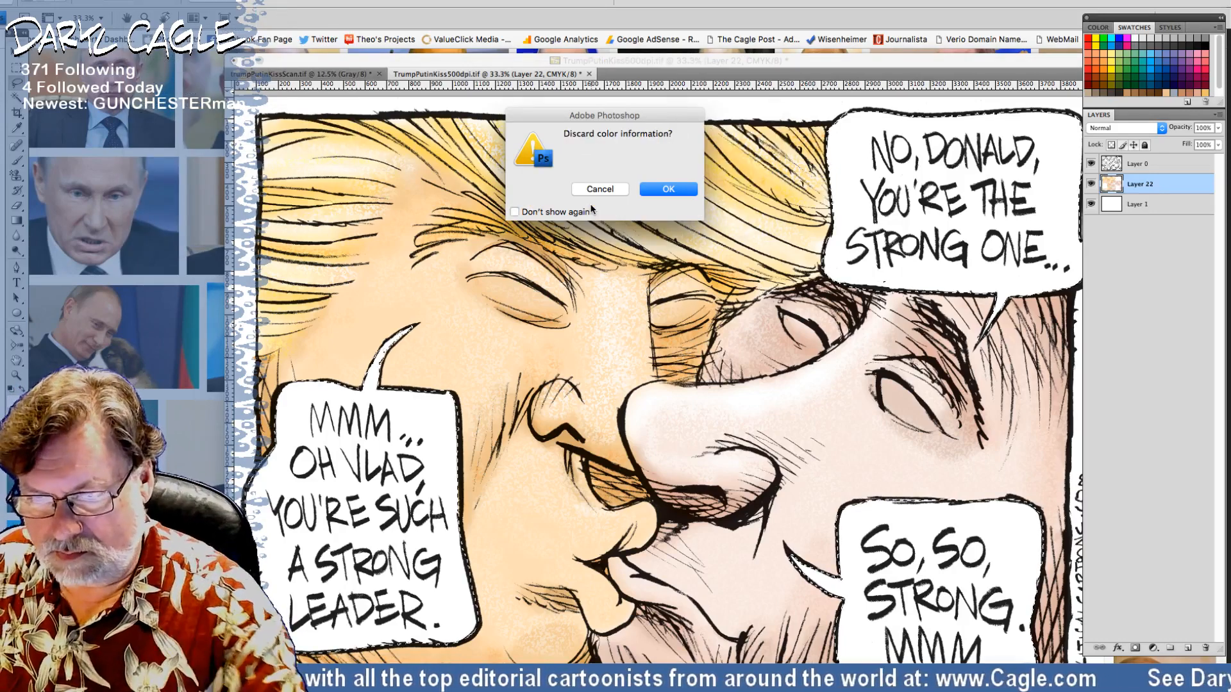
left_click(597, 188)
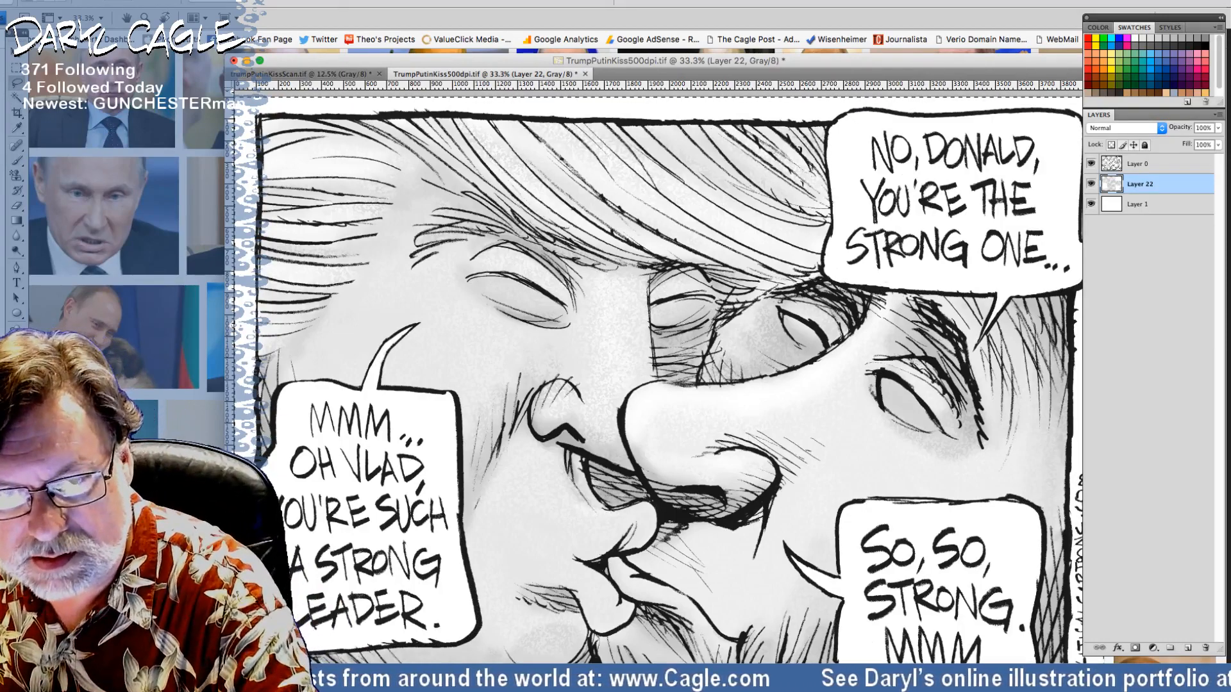
Step: Darken the gray tones of Layer 22 with an image tone adjustment
left_click(135, 7)
mouse_move(192, 14)
left_click(287, 26)
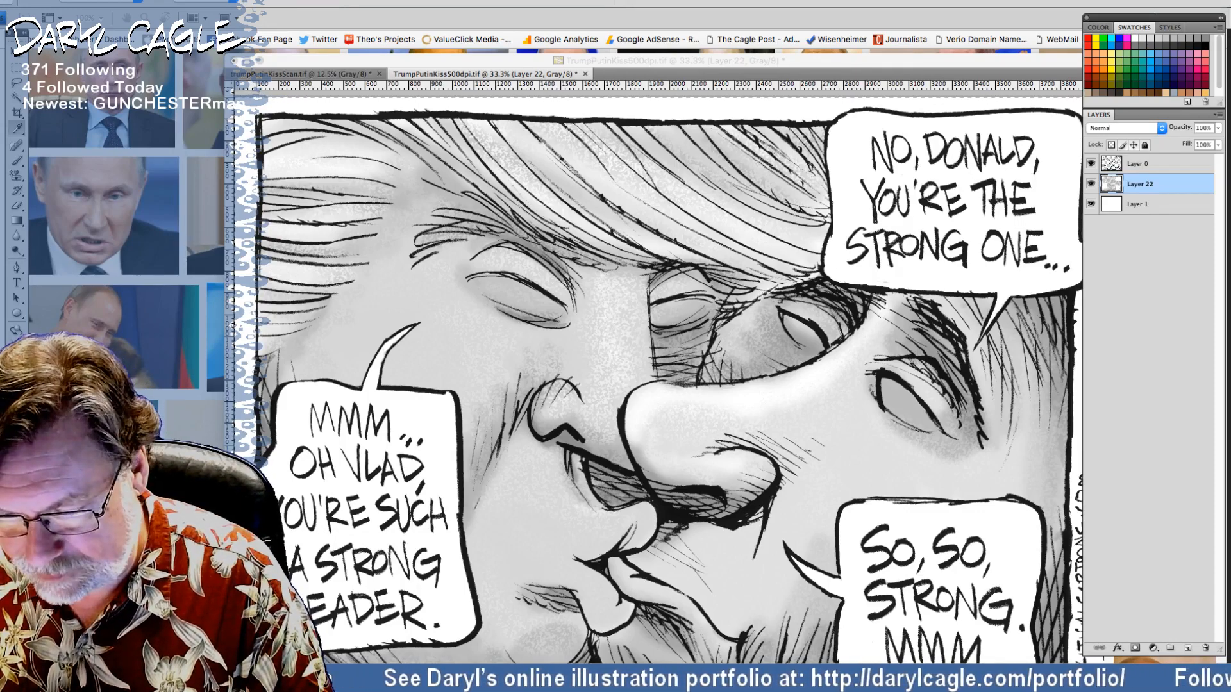
key("Return")
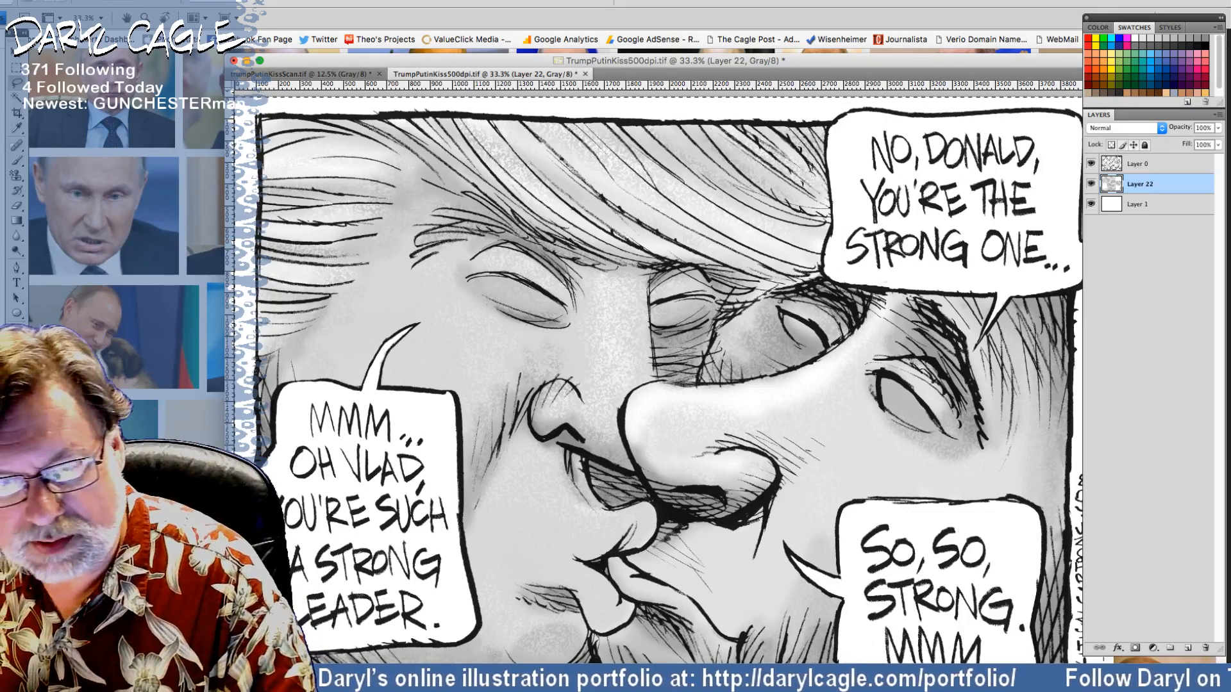
Step: Select the Pattern Stamp tool, show its pattern choices, and add a new normal layer above Layer 22
left_click(17, 175)
left_click(305, 3)
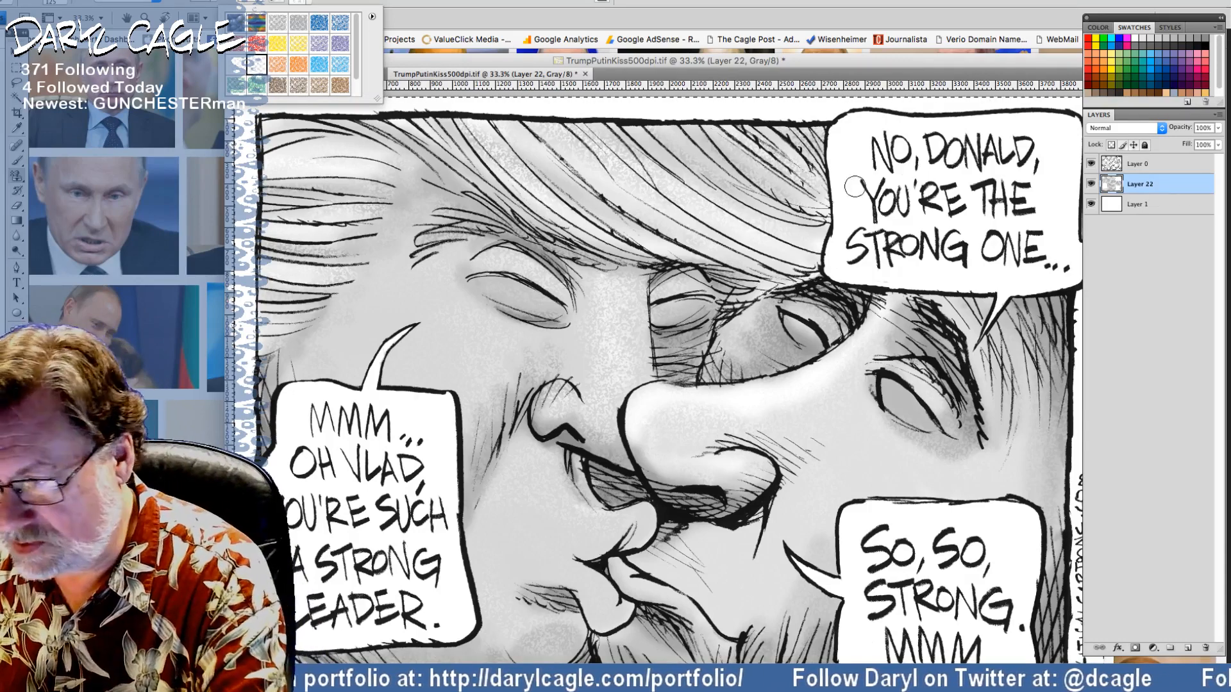
left_click(1215, 114)
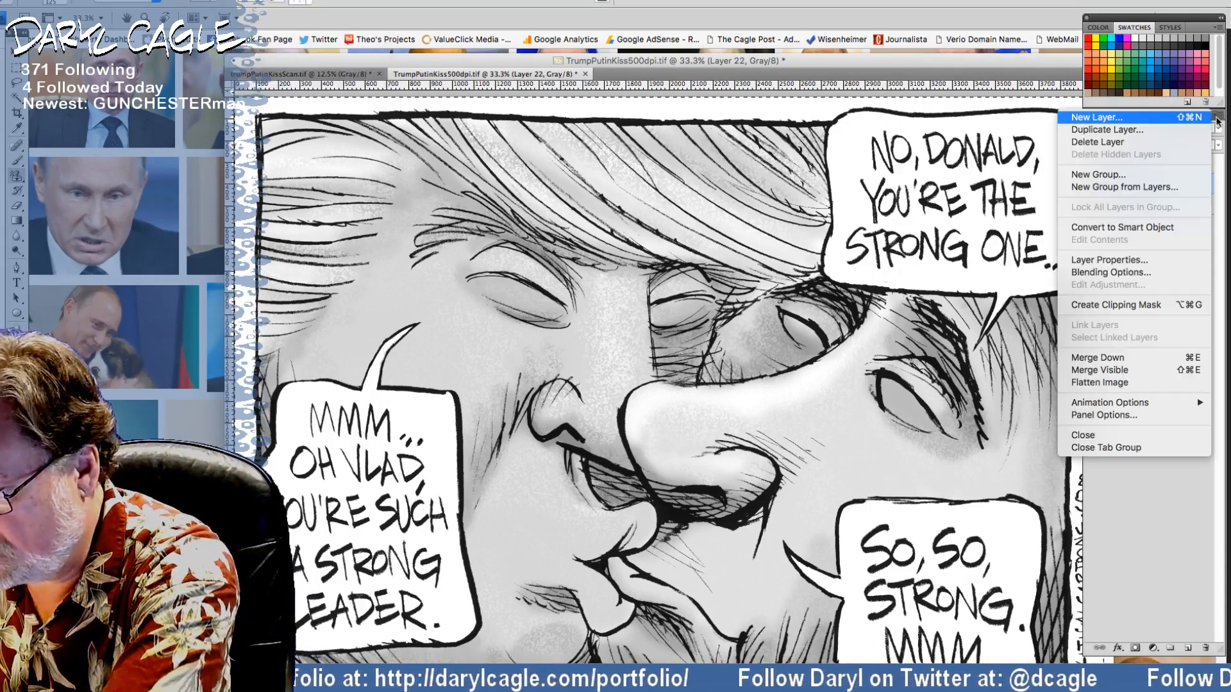
left_click(1082, 121)
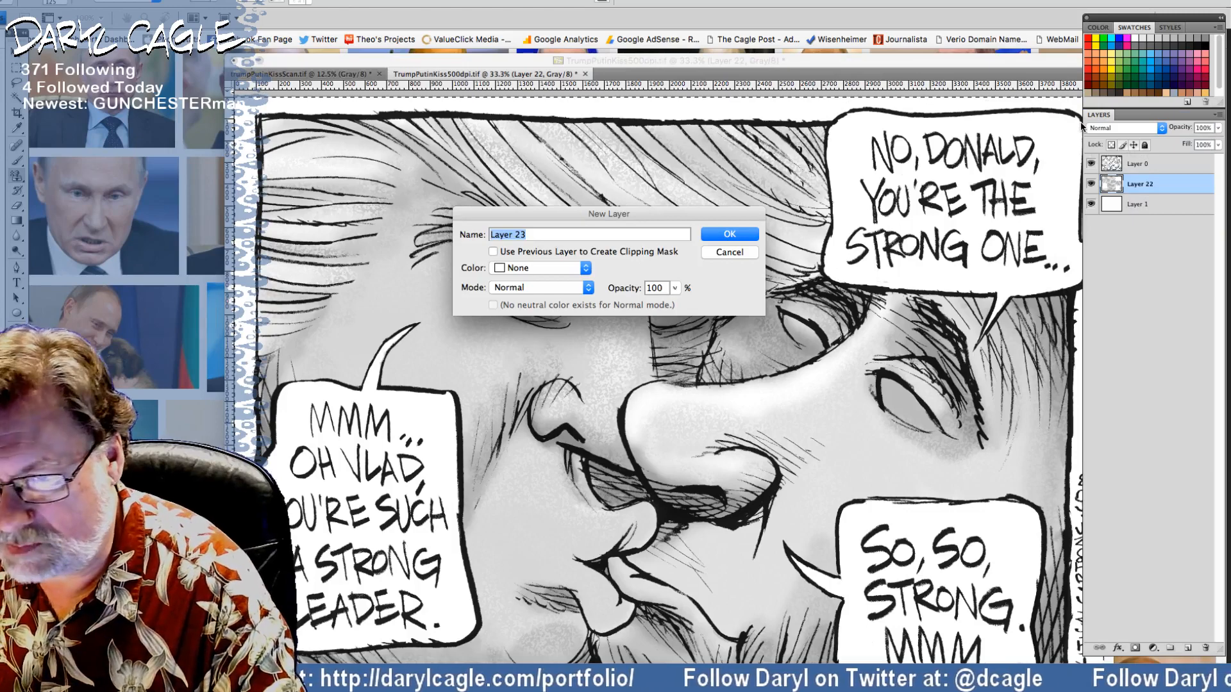
key("Return")
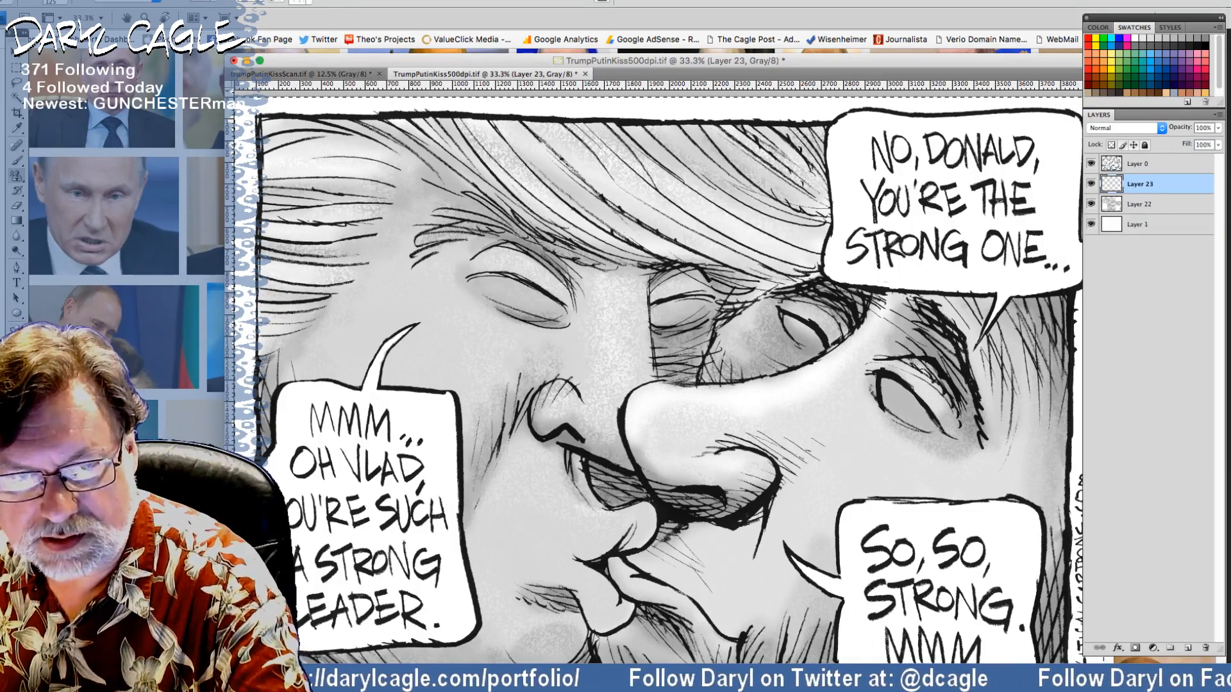
Step: Save the layered grayscale cartoon as a TIFF named TrumpPutinKiss500dpiGray.tif in the Trump-Putin Kiss folder
left_click(80, 2)
left_click(97, 145)
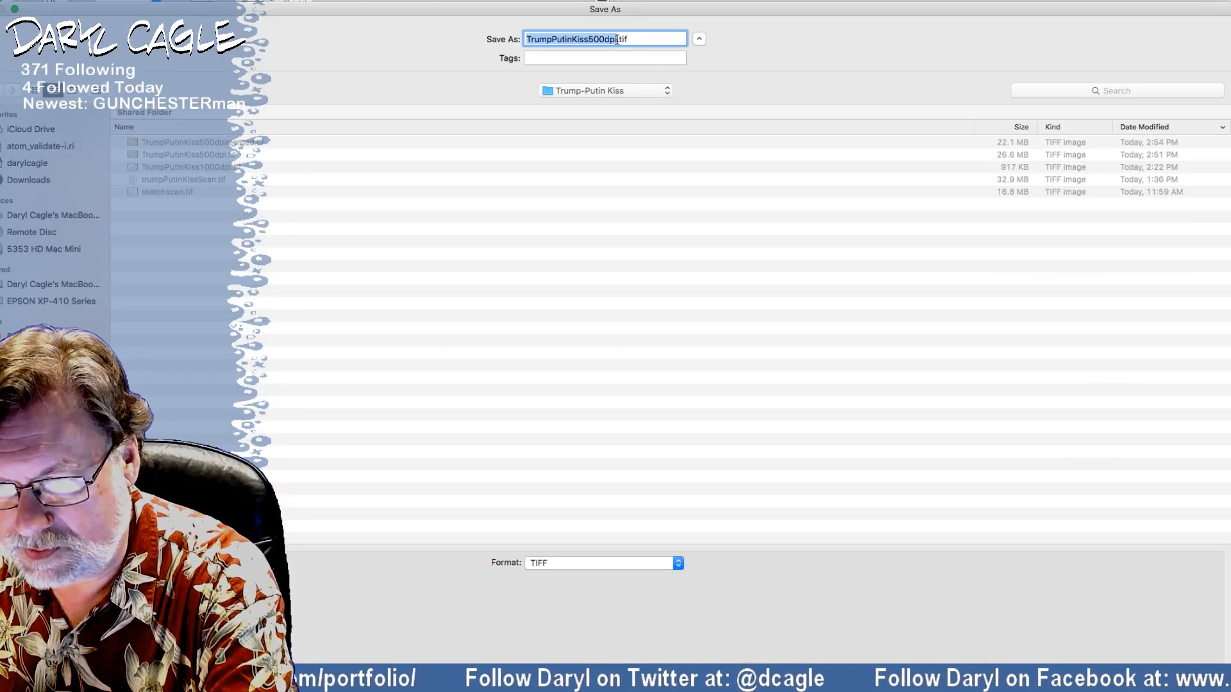
left_click(616, 40)
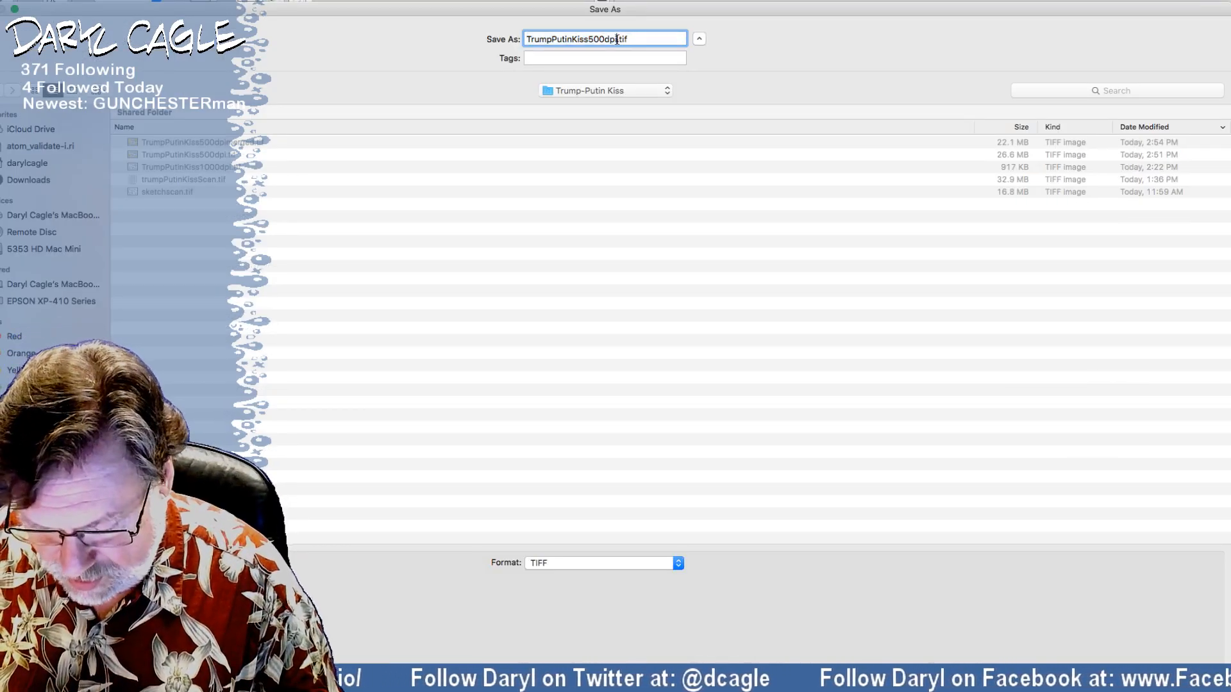
type("Gray")
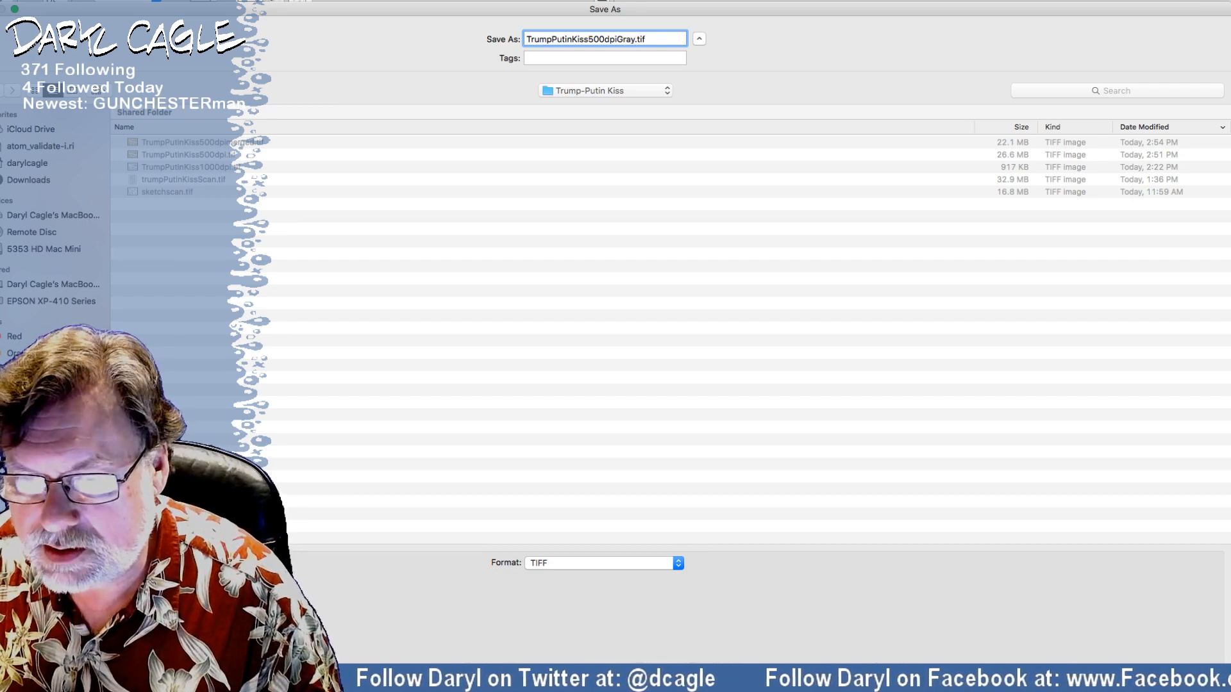
key("Return")
key("Return")
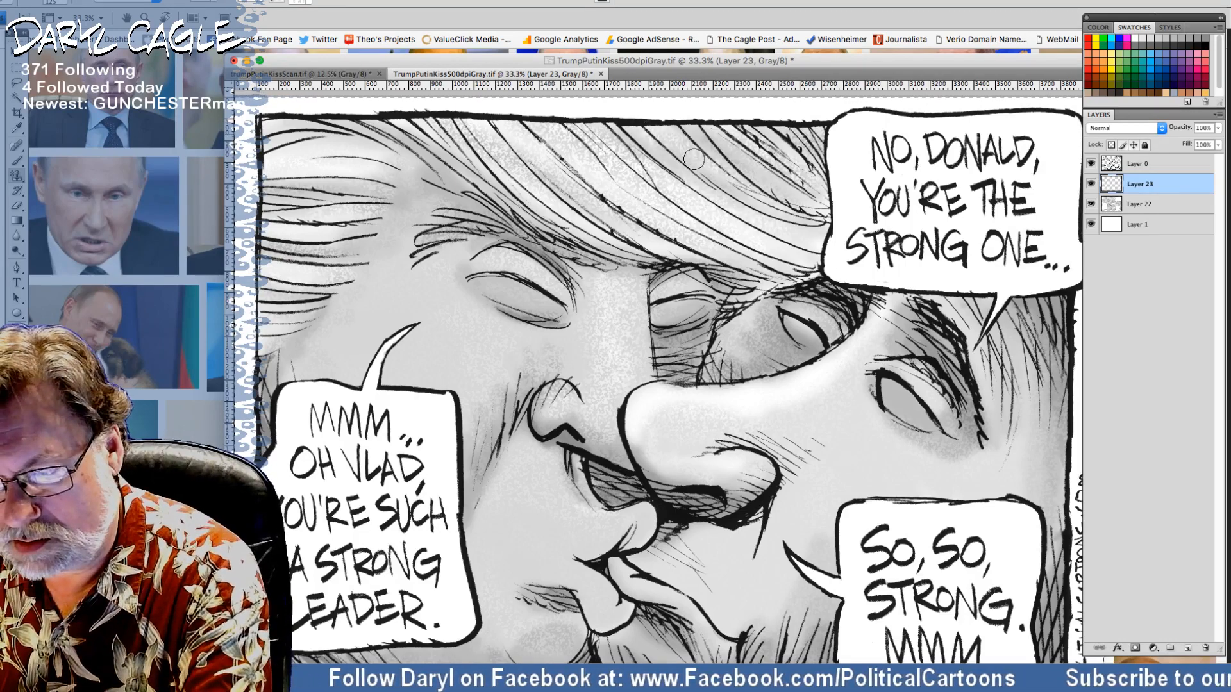
Step: Brush over the upper strands of Trump's hair on Layer 23 with the Pattern Stamp tool
mouse_move(694, 159)
left_mouse_down()
mouse_move(725, 186)
mouse_move(744, 169)
left_mouse_up()
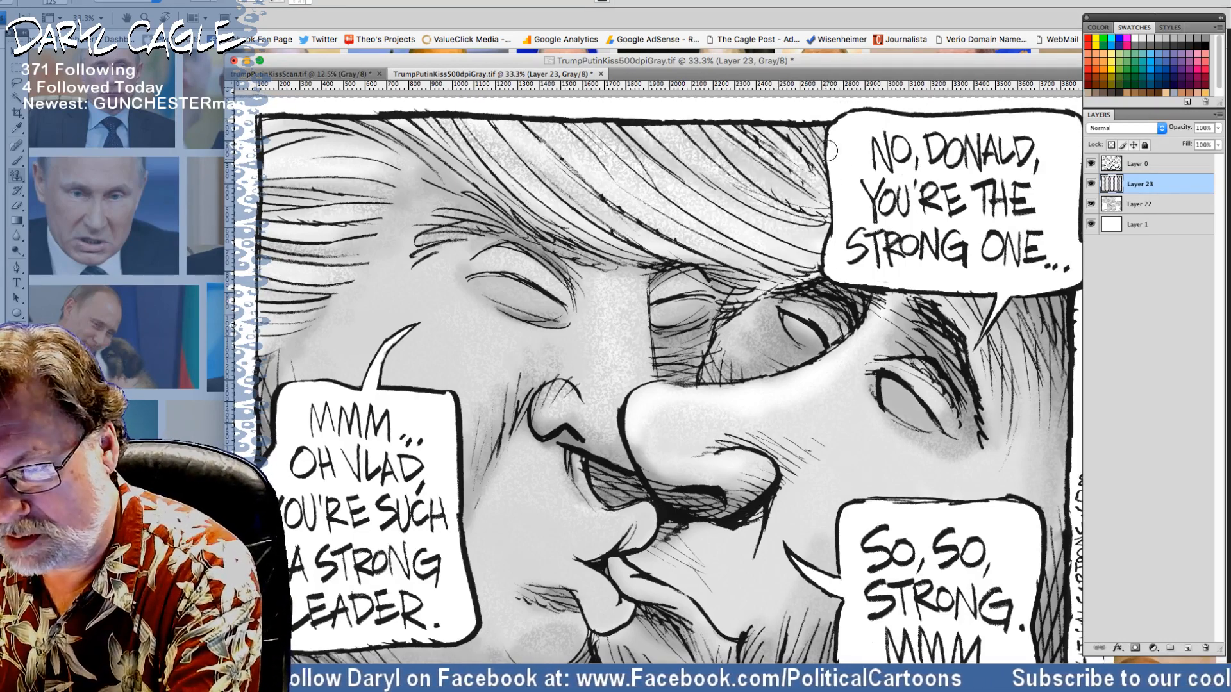
left_click_drag(771, 128, 817, 179)
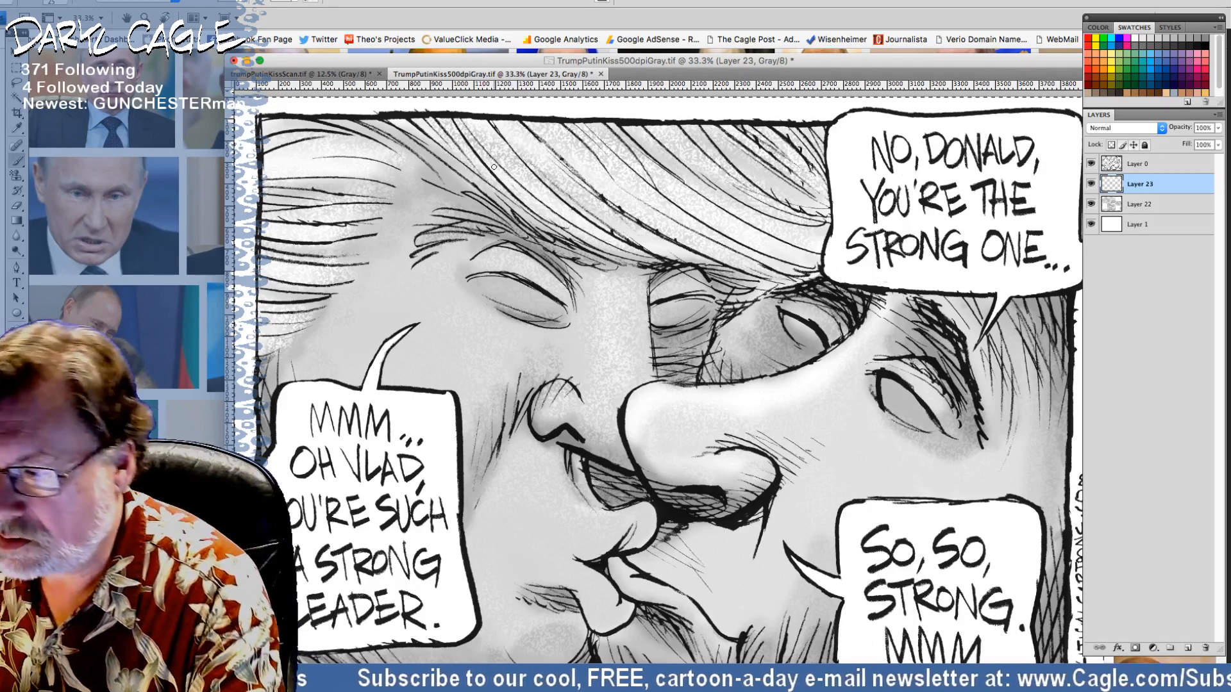
Step: Enlarge the brush to 175 px and lighten Trump's swept-over front hair with white strokes on Layer 23
key("bracketright")
key("bracketright")
key("bracketright")
key("bracketright")
key("bracketright")
key("bracketright")
key("bracketright")
key("bracketright")
key("bracketright")
key("bracketright")
key("bracketright")
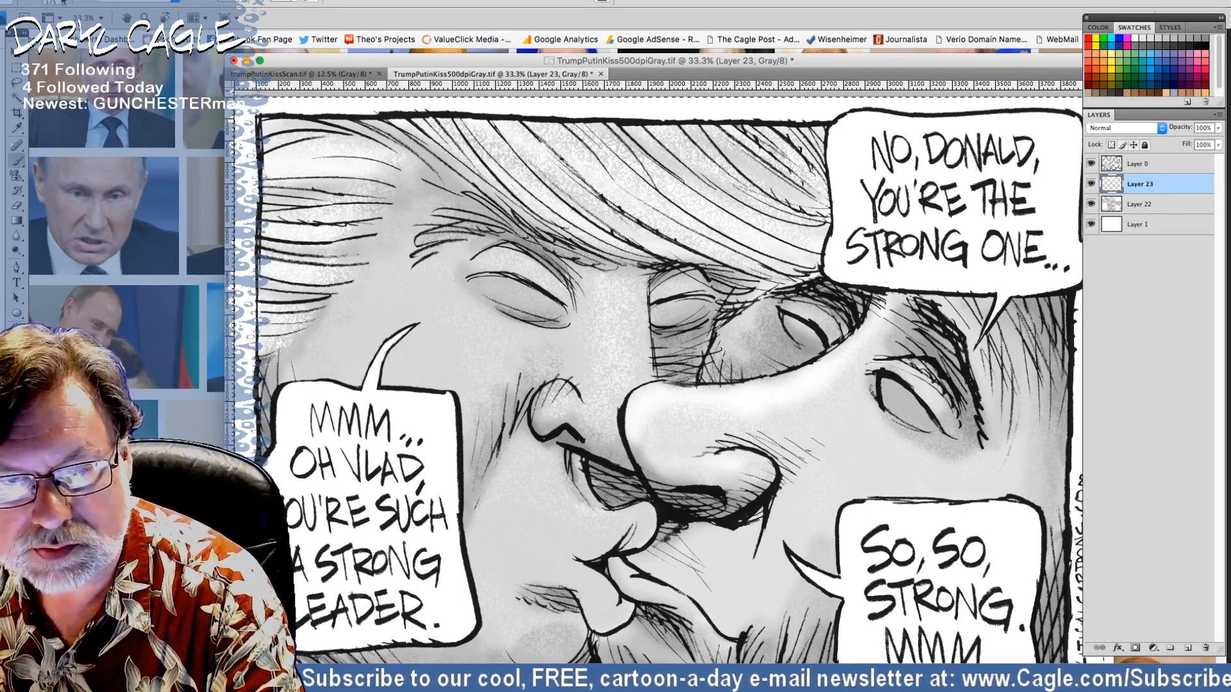
left_click(52, 3)
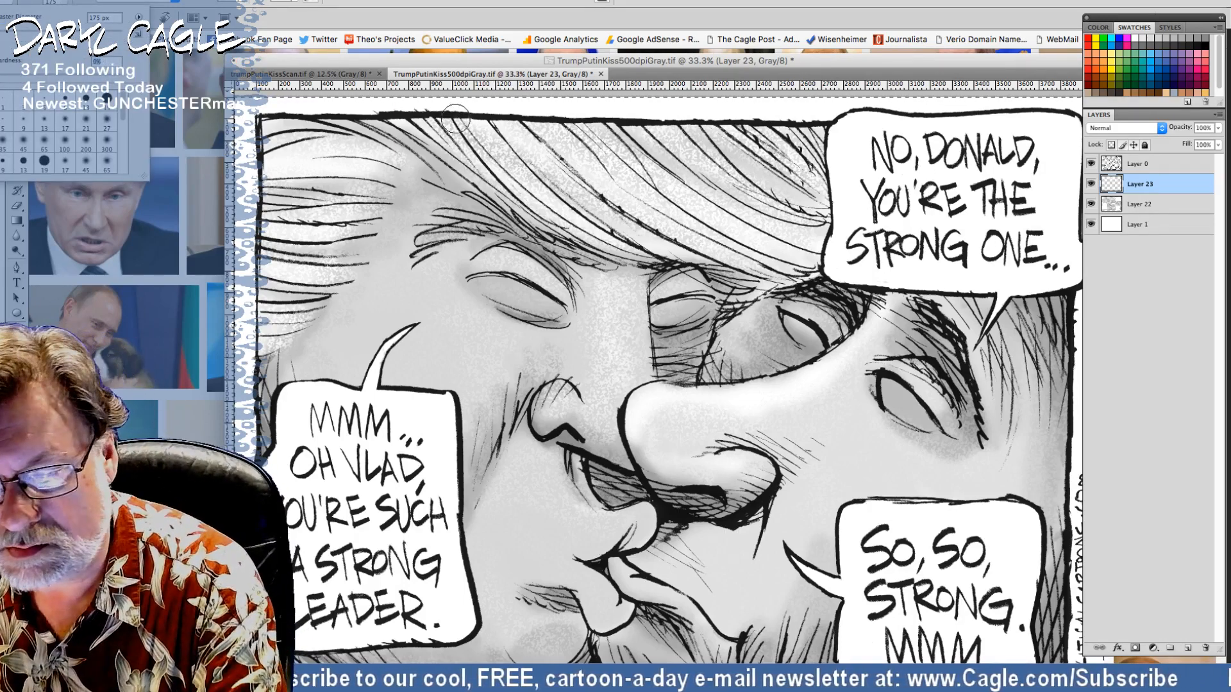
left_click(549, 154)
left_click_drag(546, 131, 782, 230)
mouse_move(655, 148)
left_mouse_down()
mouse_move(773, 222)
mouse_move(810, 213)
left_mouse_up()
mouse_move(721, 144)
left_mouse_down()
mouse_move(809, 197)
mouse_move(838, 192)
mouse_move(856, 160)
mouse_move(807, 227)
left_mouse_up()
left_click_drag(560, 127, 669, 216)
left_click_drag(559, 164, 595, 204)
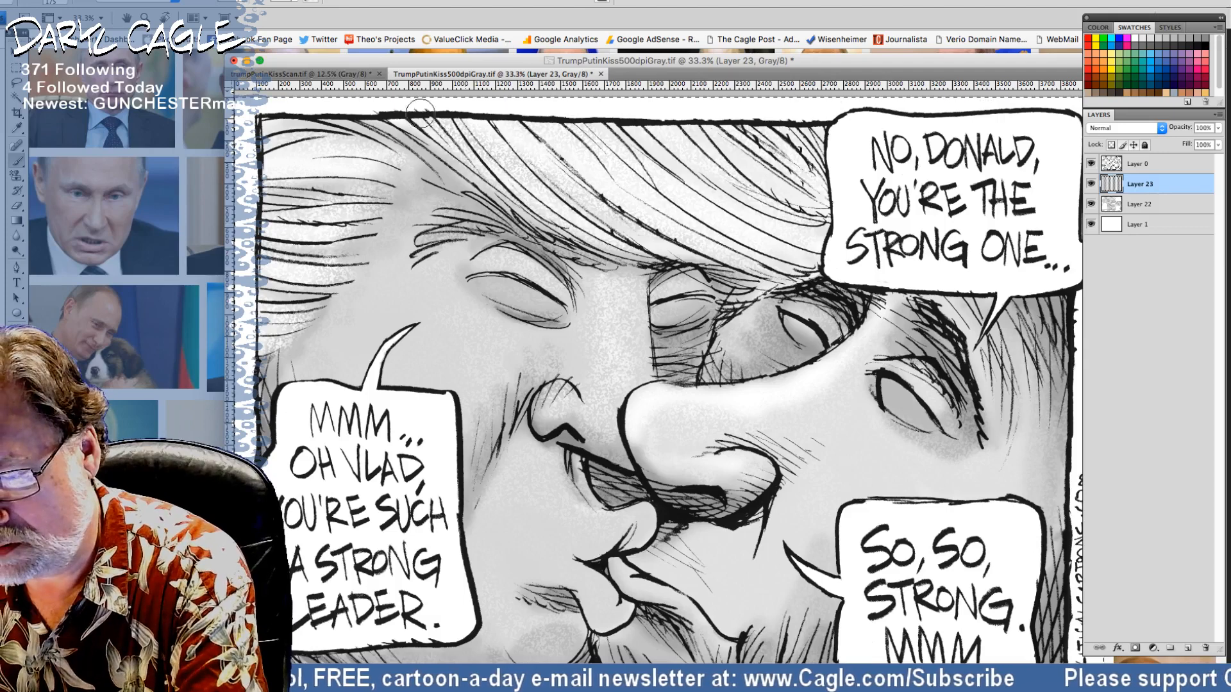
left_click_drag(454, 157, 510, 181)
mouse_move(584, 160)
left_mouse_down()
mouse_move(541, 140)
mouse_move(748, 242)
left_mouse_up()
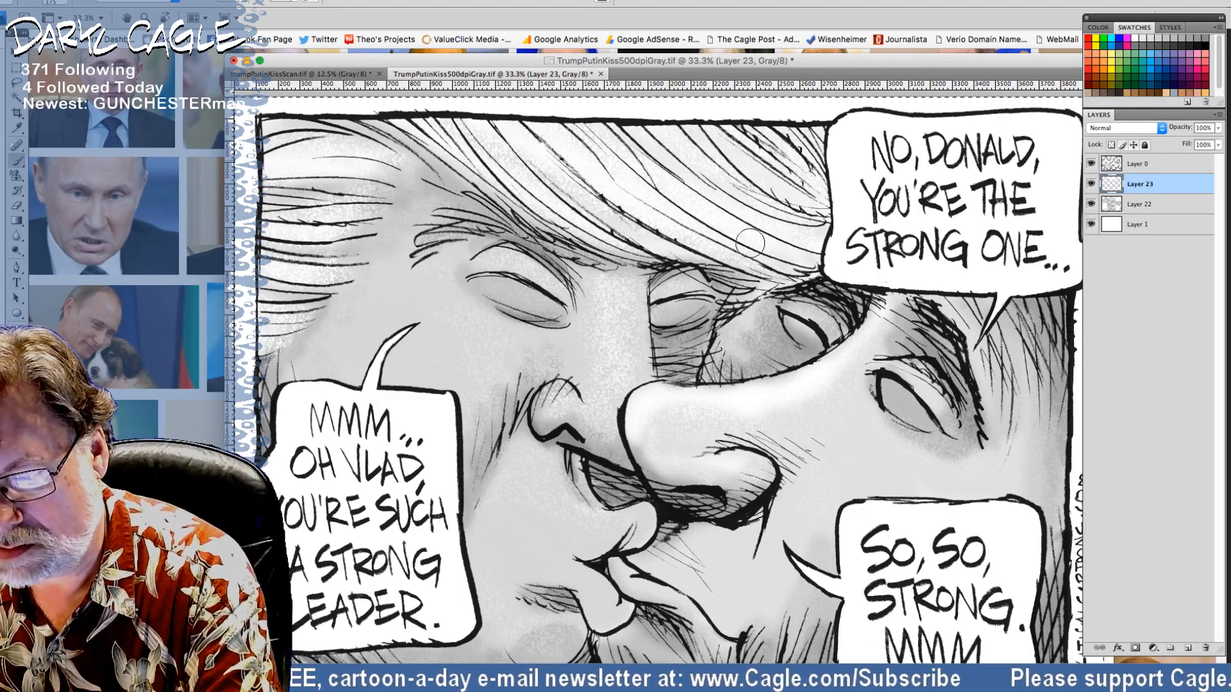
Step: Try to lighten the hair at the back of Trump's head, and step back two edits
mouse_move(258, 179)
left_mouse_down()
mouse_move(407, 169)
mouse_move(369, 198)
left_mouse_up()
left_click_drag(295, 194, 349, 217)
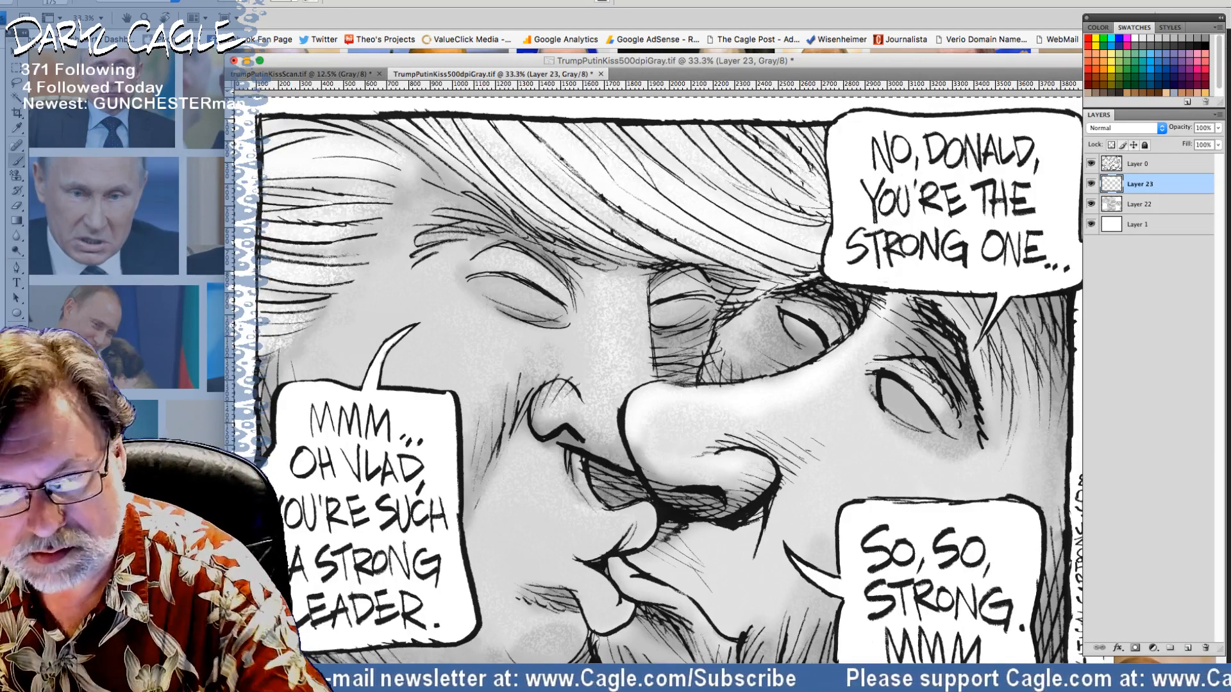
left_click(110, 1)
left_click(120, 20)
left_click(110, 1)
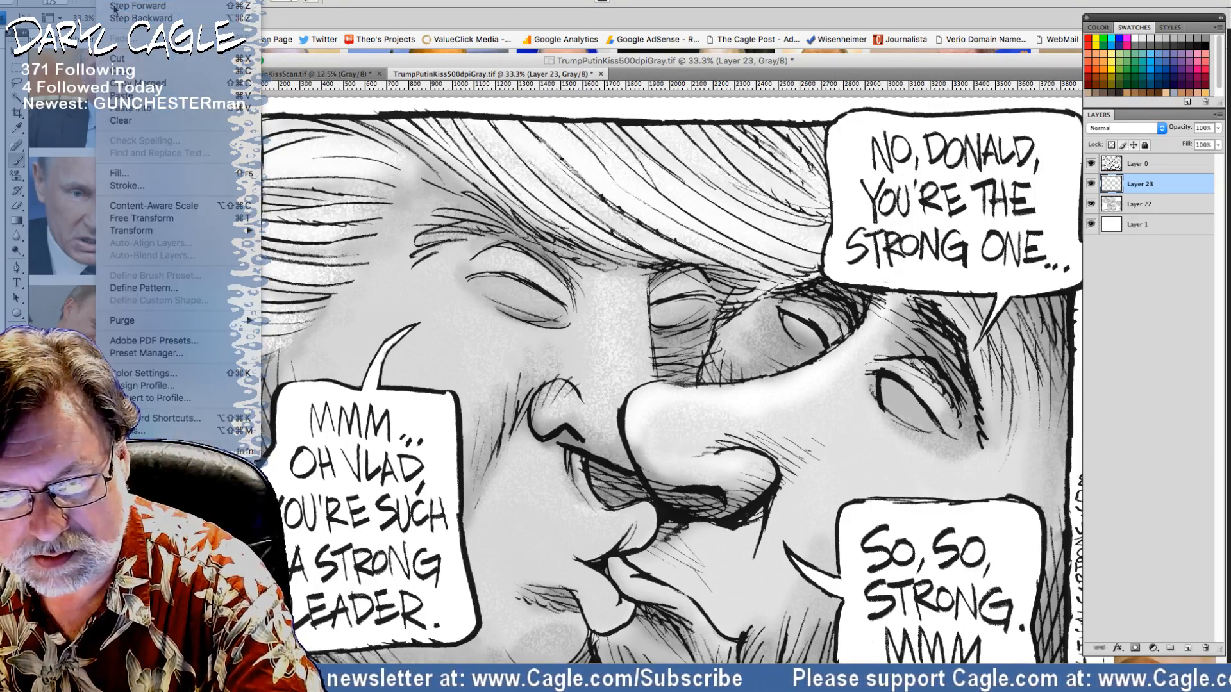
left_click(120, 19)
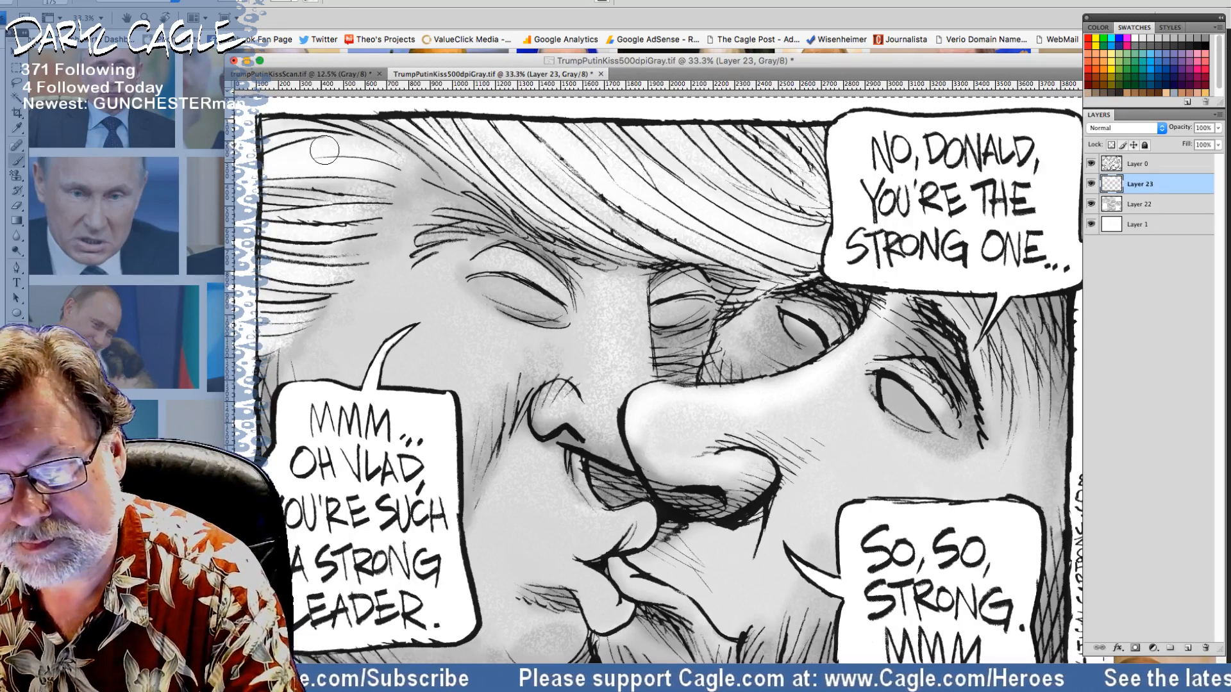
Step: Add one more brush stroke to Trump's front hair and save the layered grayscale file
mouse_move(547, 142)
left_mouse_down()
mouse_move(615, 192)
mouse_move(689, 209)
mouse_move(593, 162)
mouse_move(643, 139)
mouse_move(780, 197)
mouse_move(739, 162)
mouse_move(798, 192)
mouse_move(821, 191)
mouse_move(829, 166)
mouse_move(819, 117)
mouse_move(799, 155)
mouse_move(827, 193)
mouse_move(716, 139)
mouse_move(738, 187)
mouse_move(625, 130)
mouse_move(671, 203)
mouse_move(606, 167)
mouse_move(577, 180)
mouse_move(561, 156)
mouse_move(691, 227)
mouse_move(707, 216)
mouse_move(555, 184)
left_mouse_up()
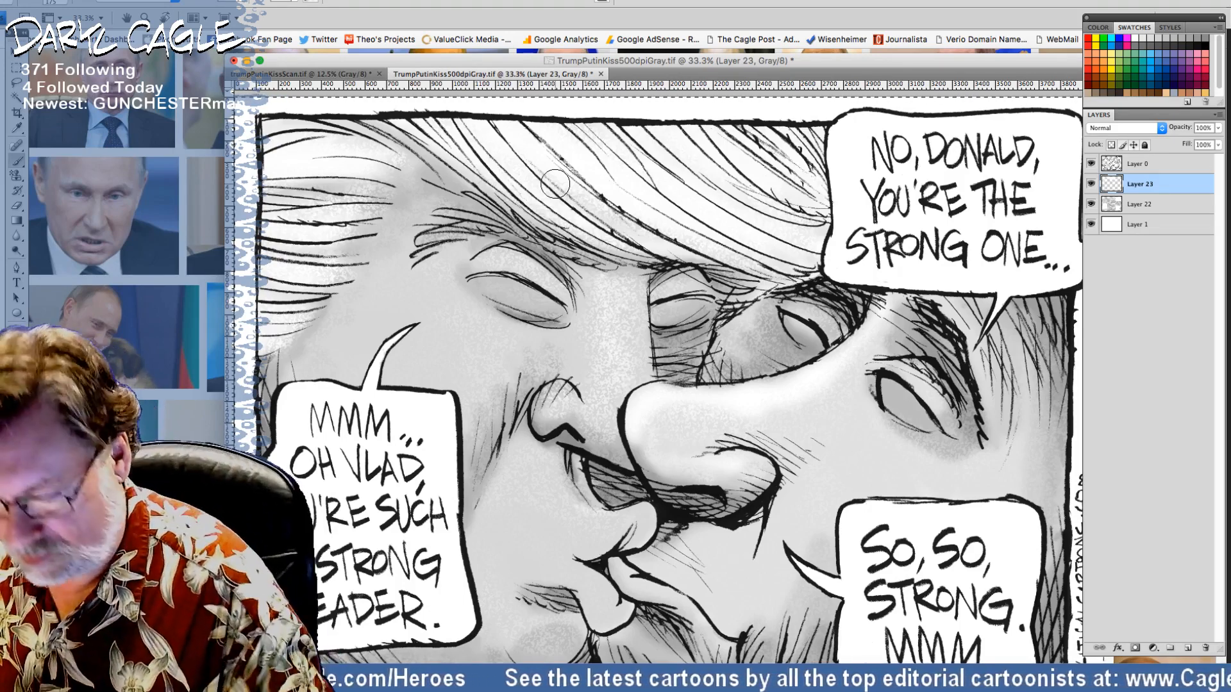
key("super+s")
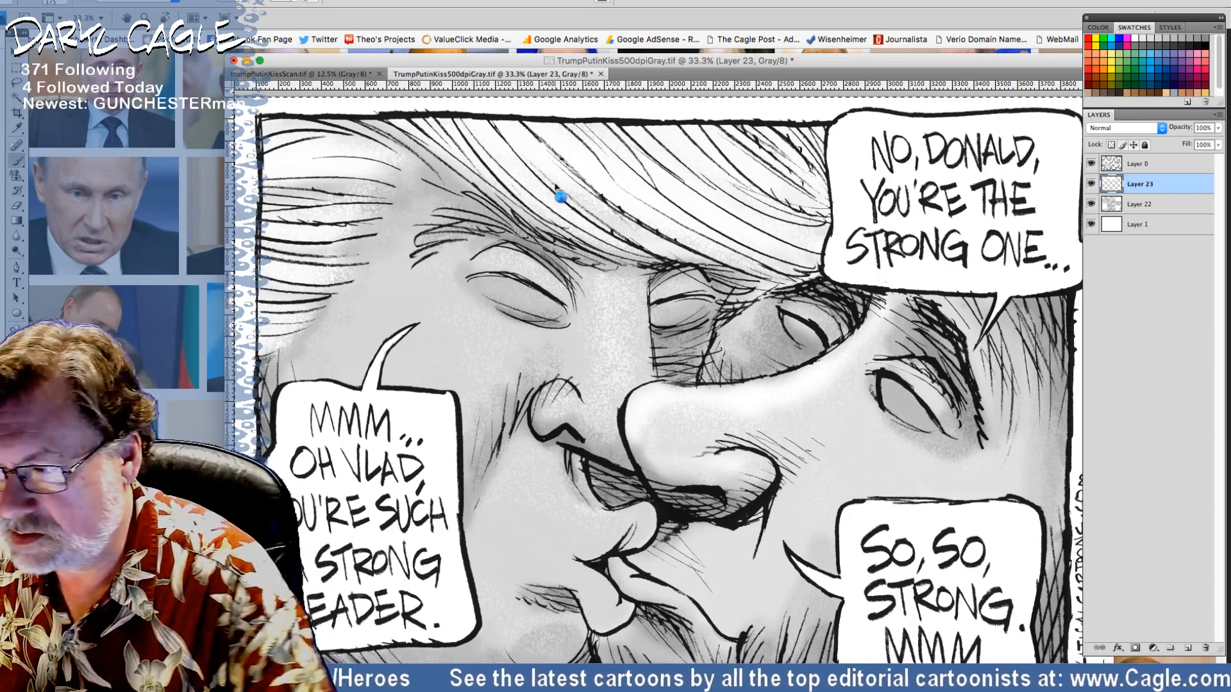
Step: Merge the visible layers and save the result as the TIFF 1145C-TrumpPutinKiss500dpiGray.tif in the 2000files folder
left_click(1216, 115)
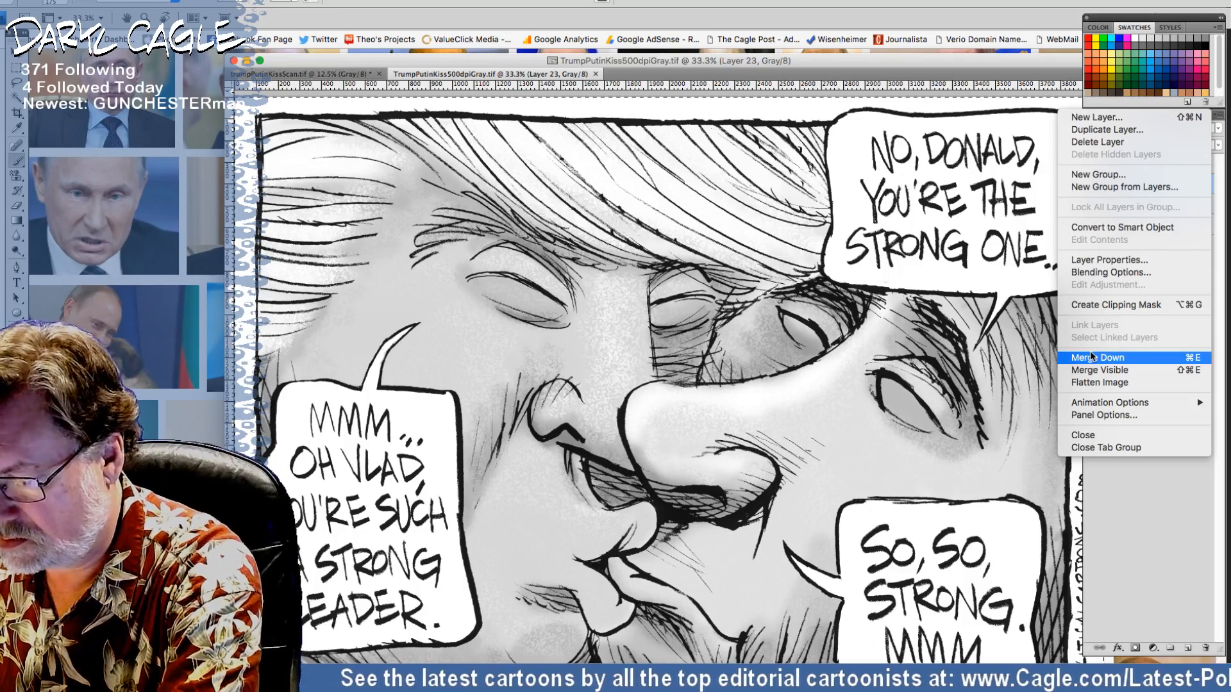
left_click(1087, 371)
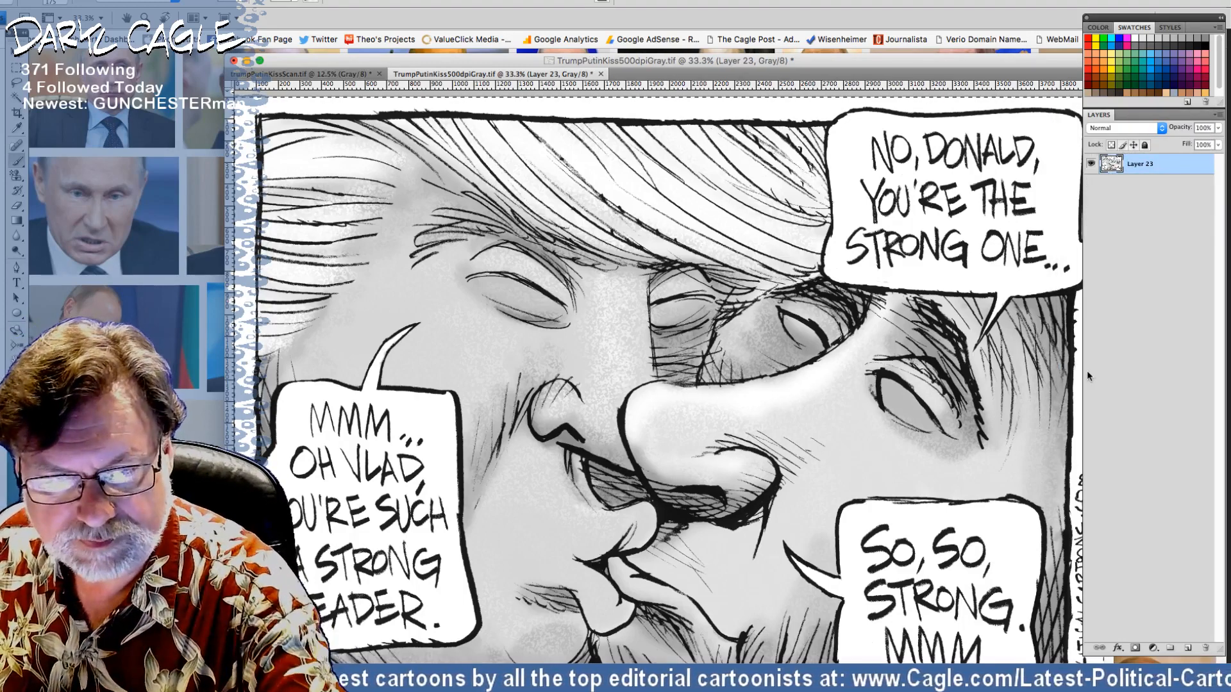
left_click(84, 1)
left_click(90, 149)
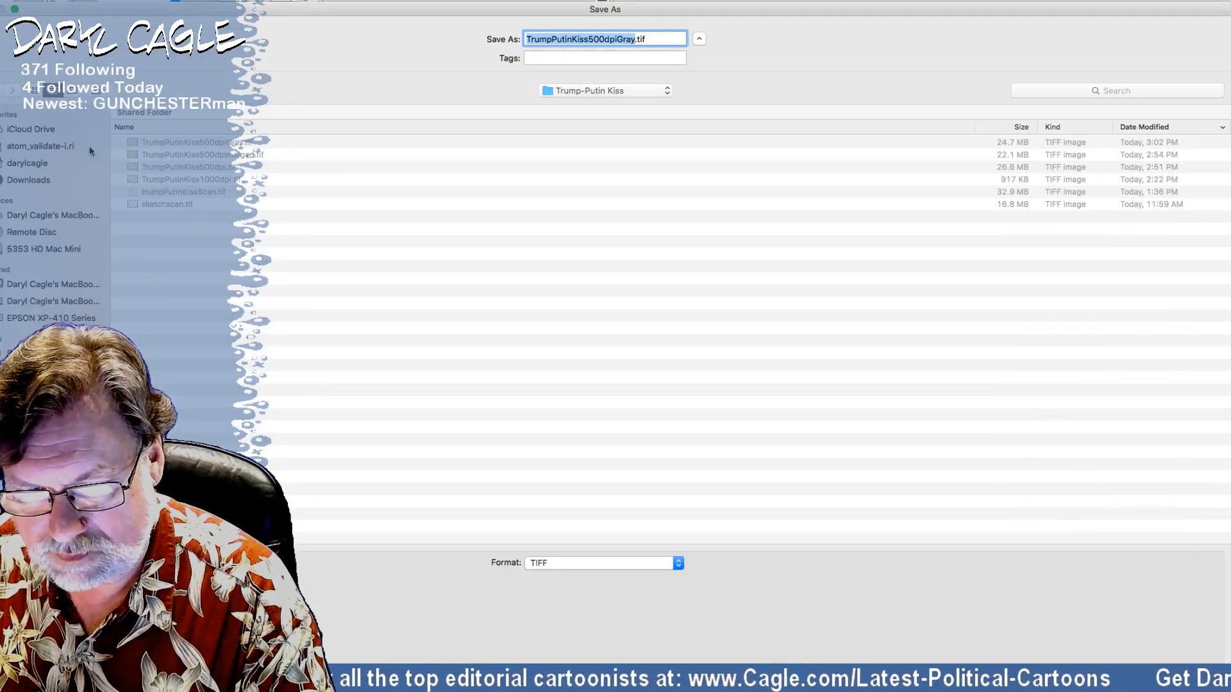
left_click(561, 92)
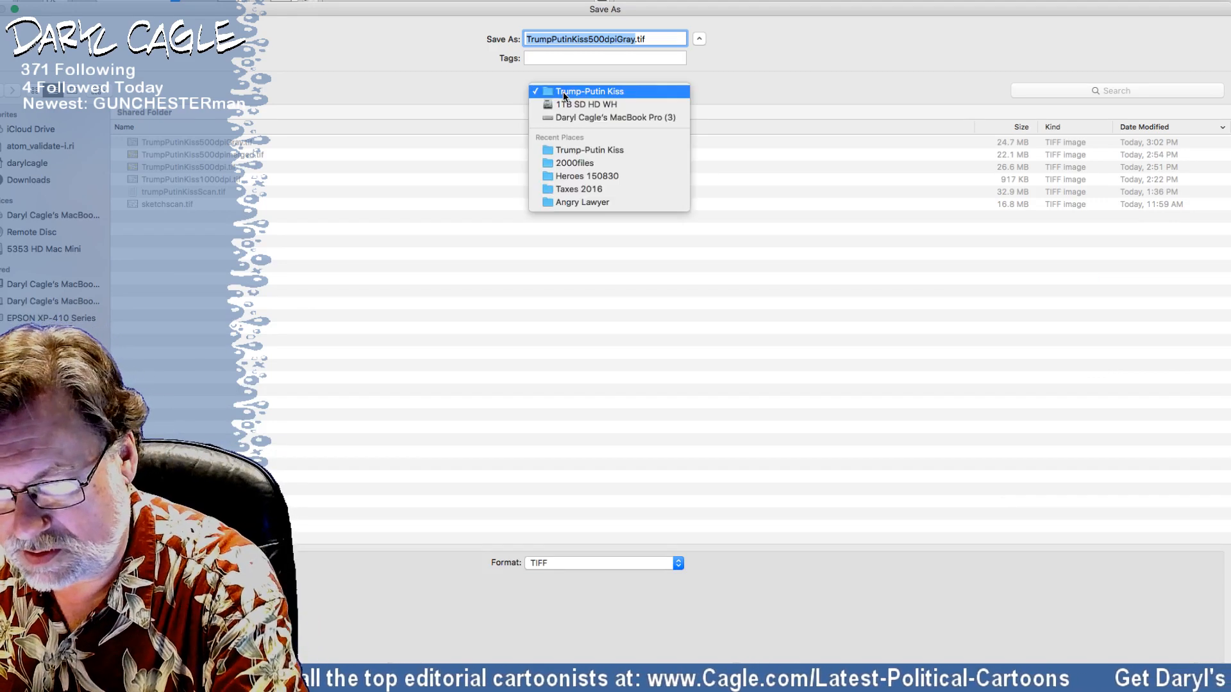
left_click(564, 158)
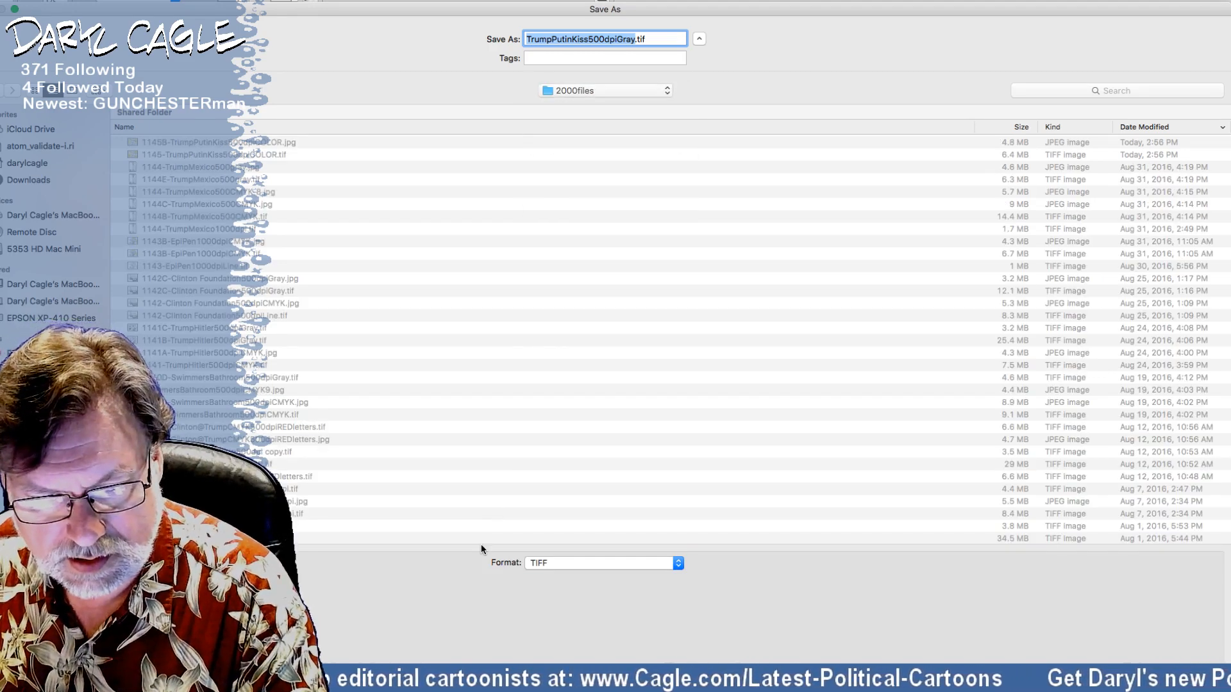
left_click(526, 40)
type("1145")
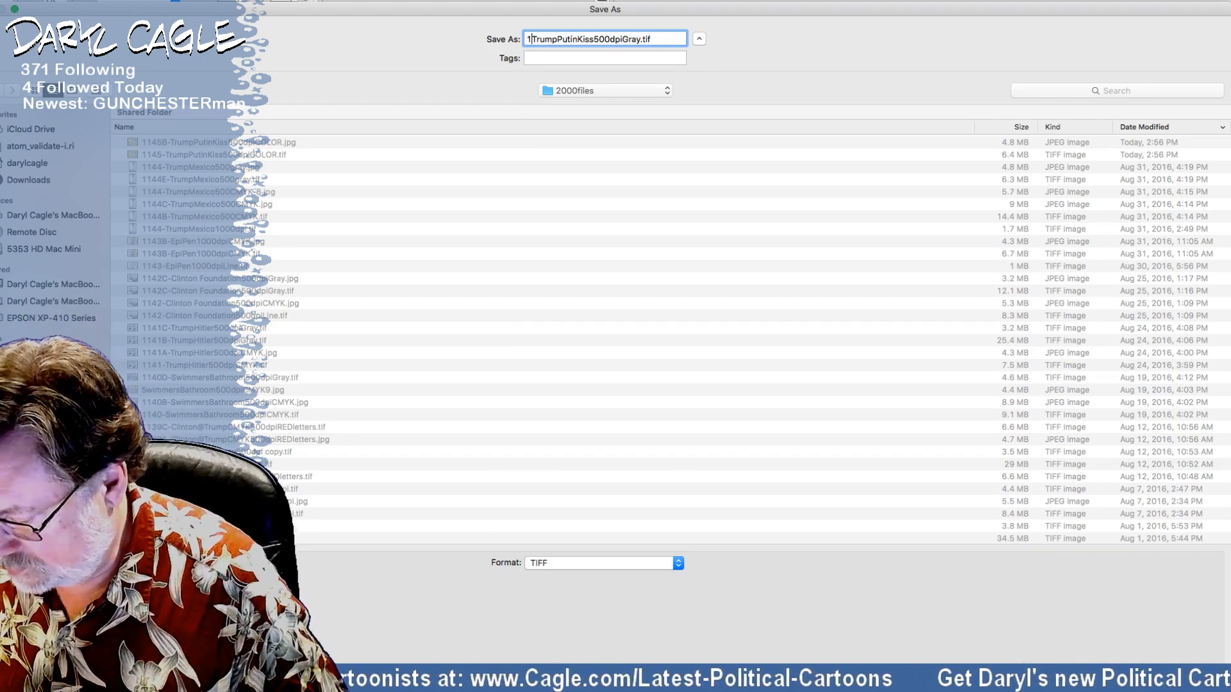
type("C-")
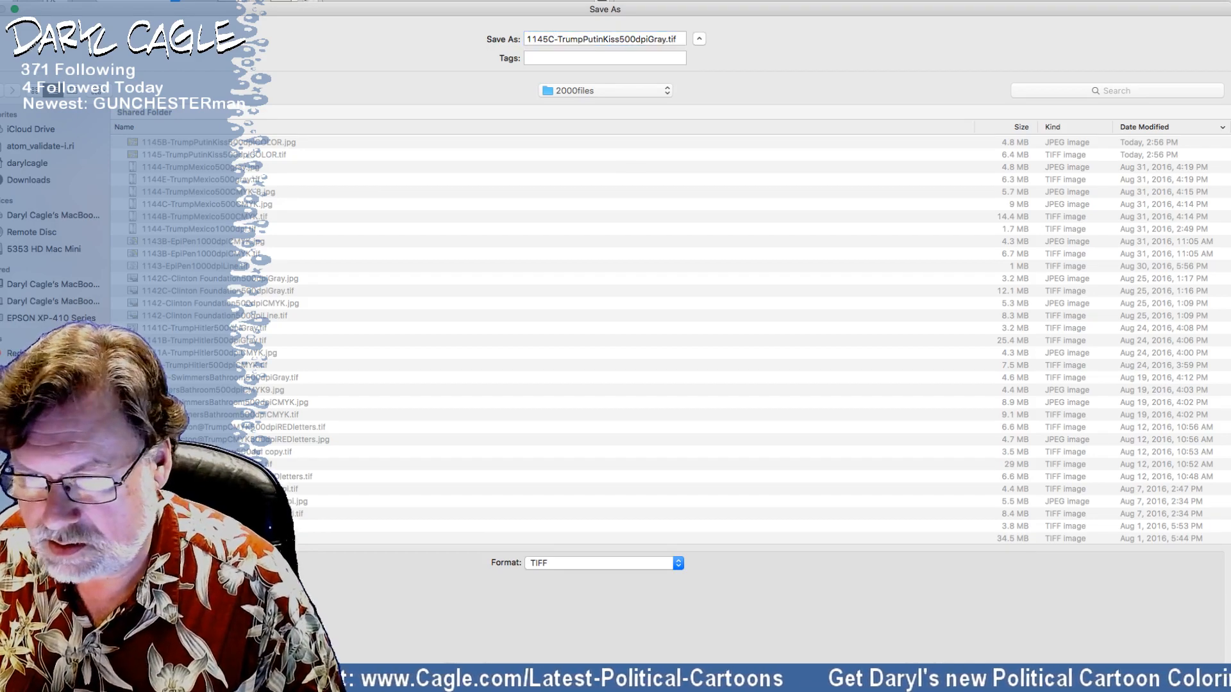
key("Return")
key("Return")
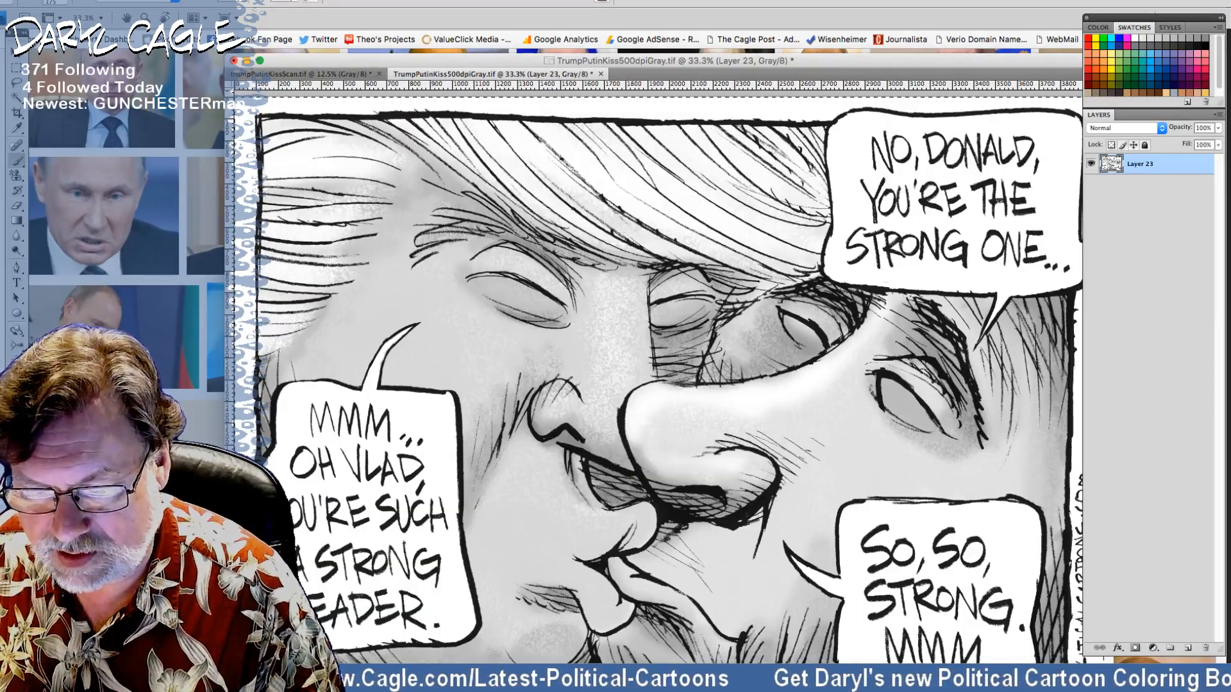
Step: Save a JPEG copy of the merged grayscale cartoon as 1145C-TrumpPutinKiss500dpiGray.jpg in the 2000files folder
left_click(82, 1)
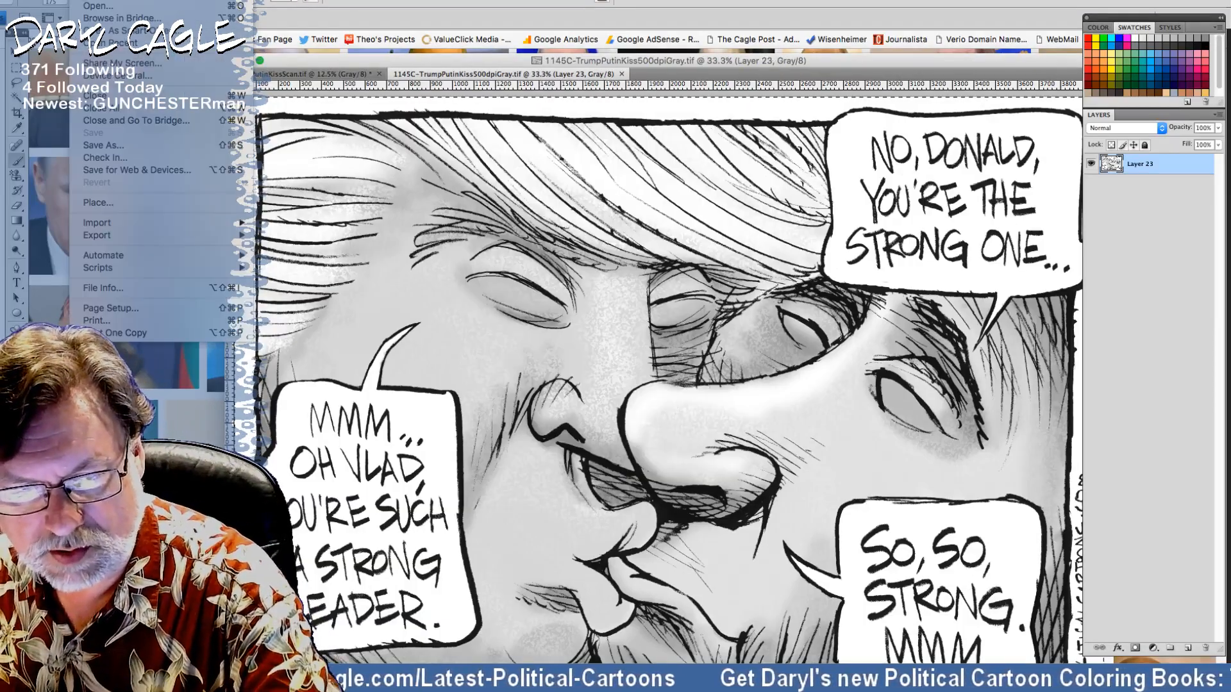
left_click(94, 145)
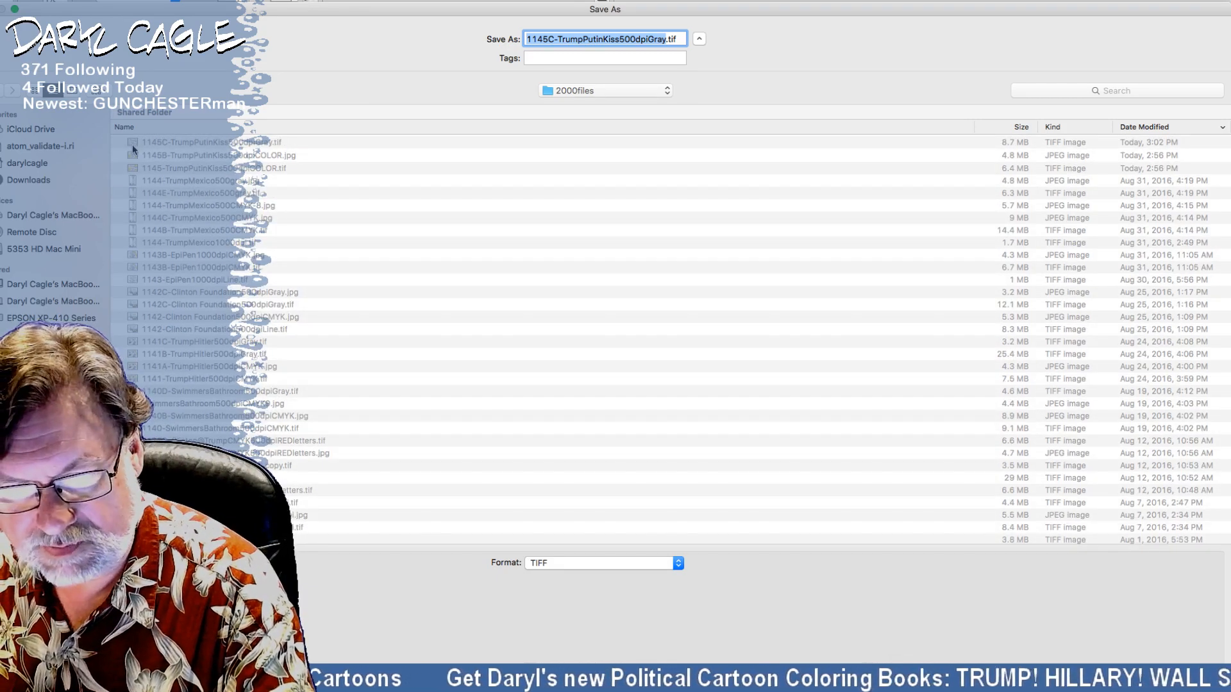
left_click(541, 564)
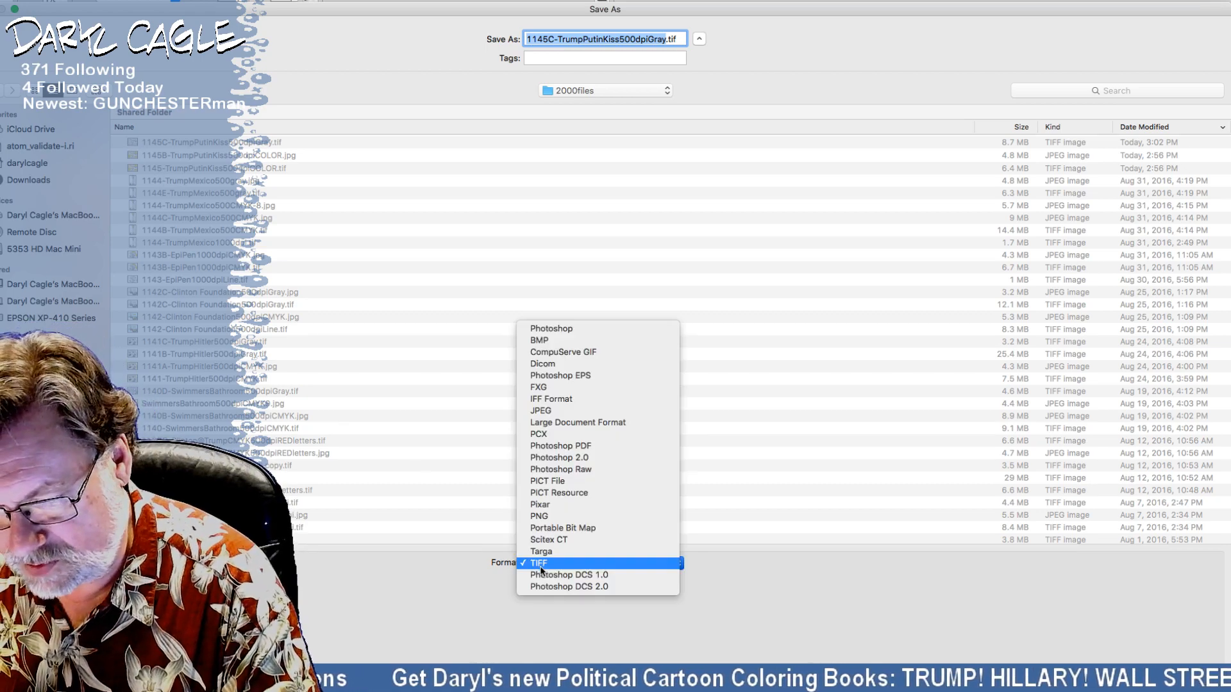
left_click(544, 409)
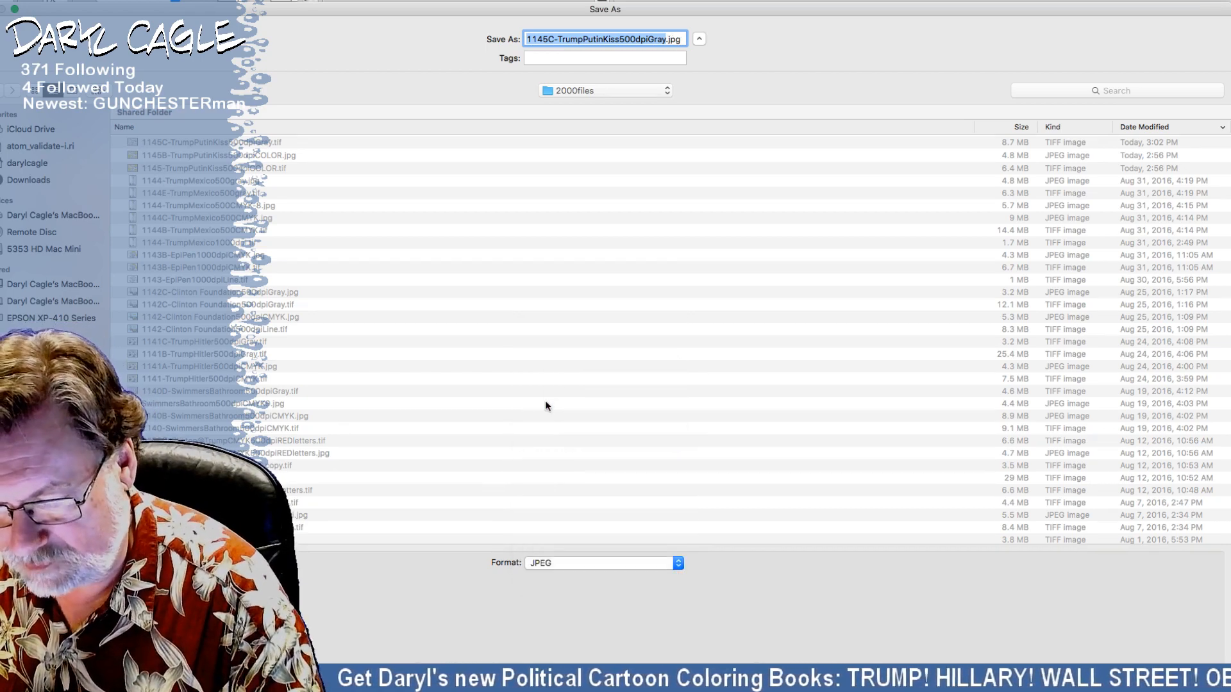
key("Return")
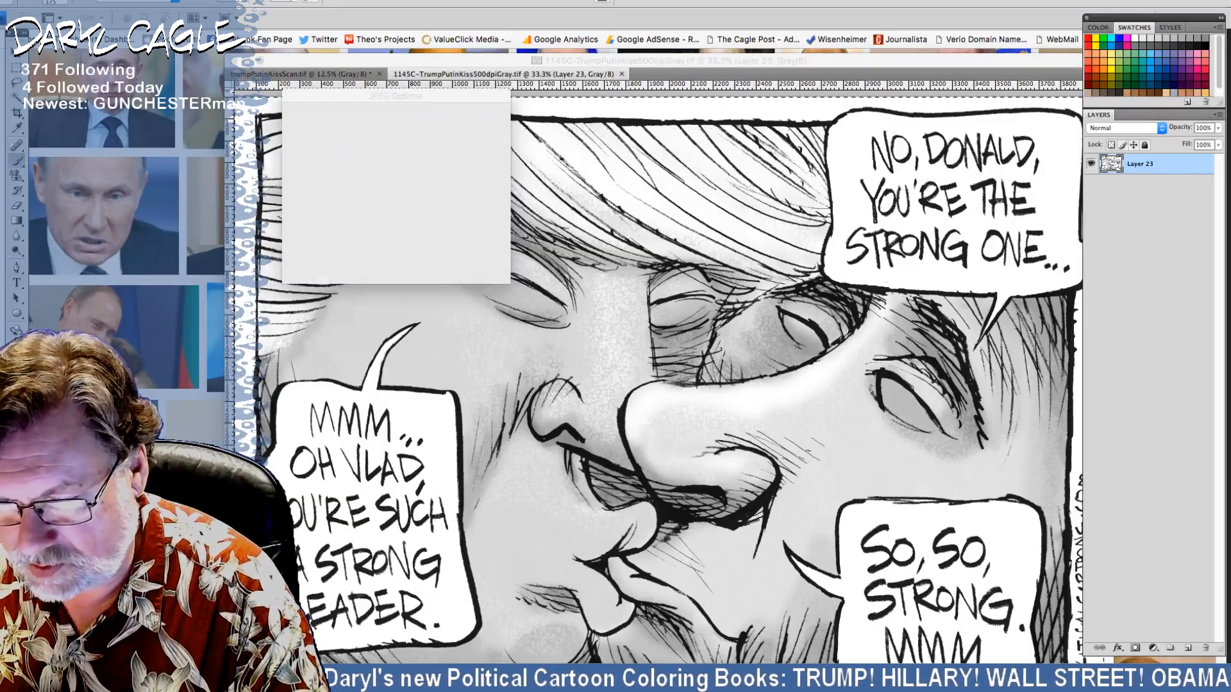
key("Return")
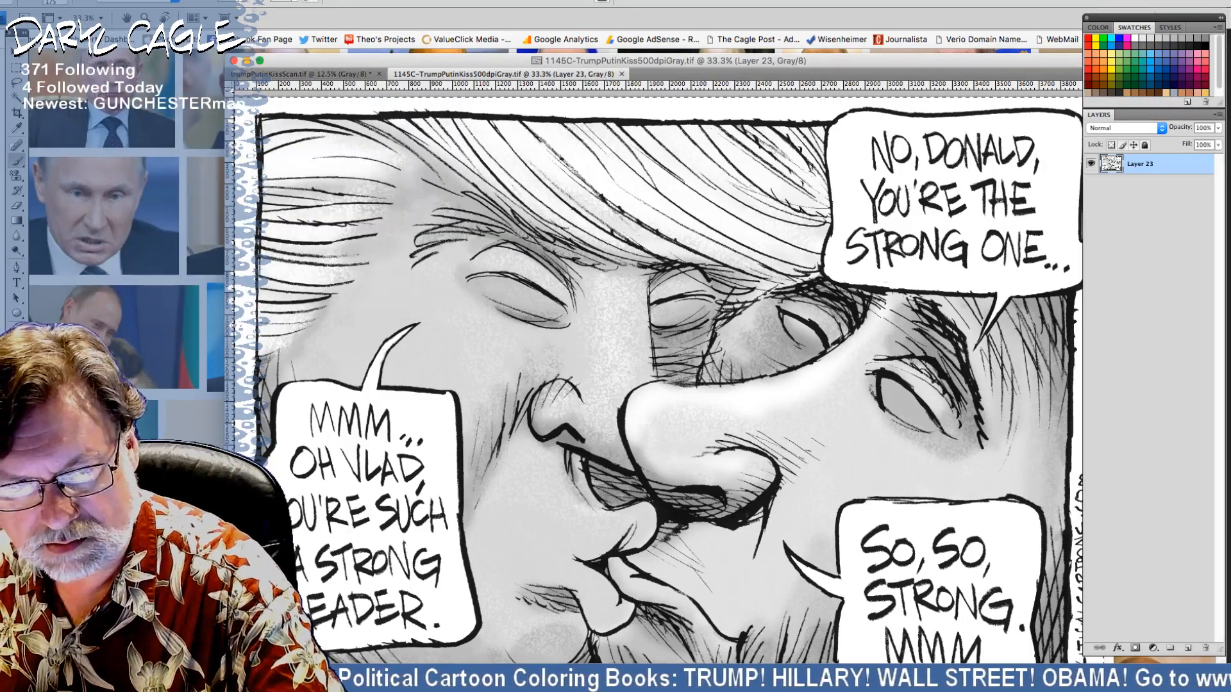
left_click(84, 1)
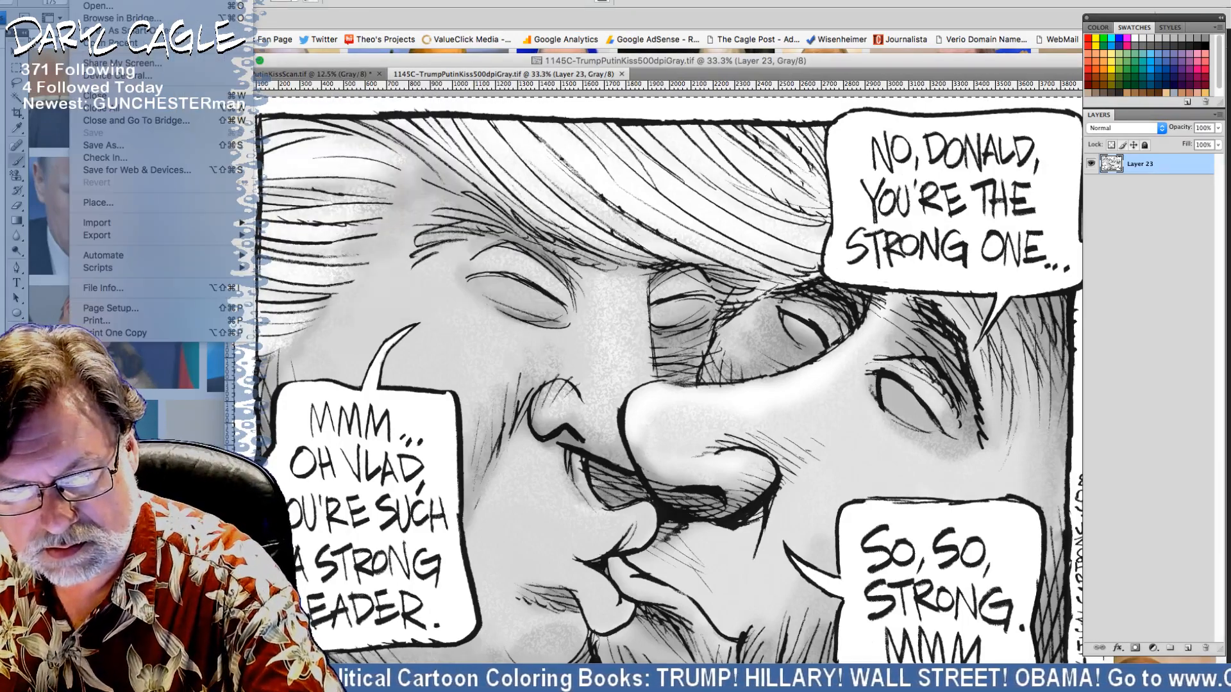
left_click(97, 146)
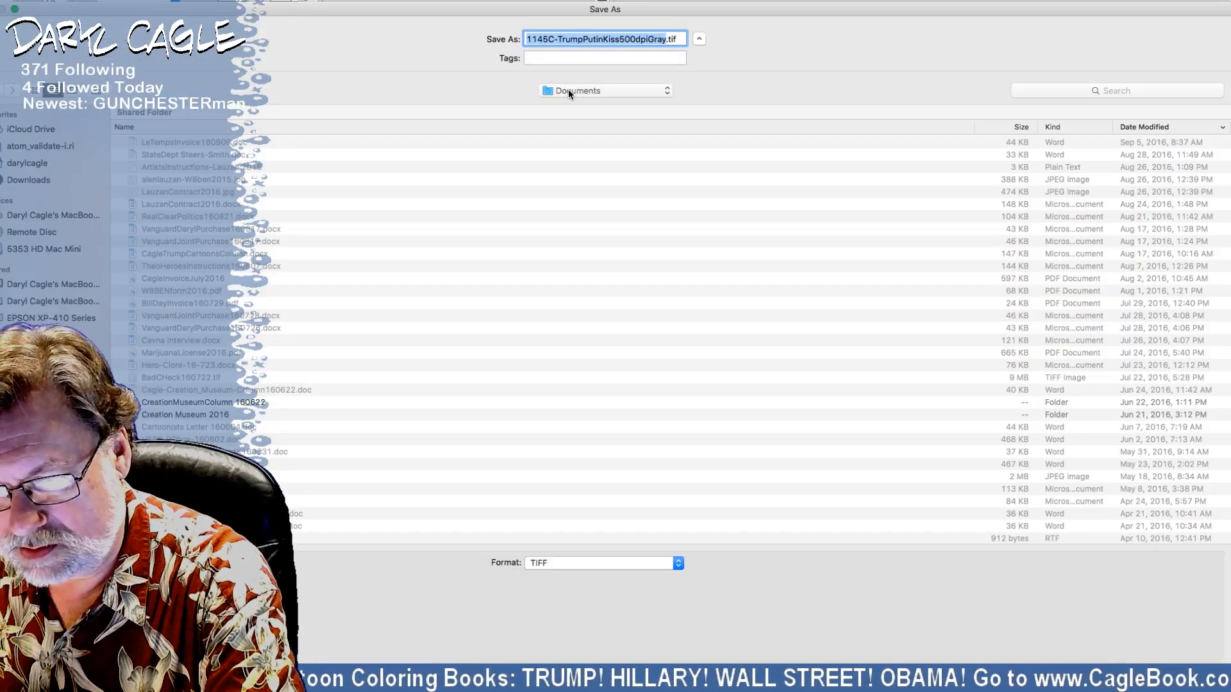
left_click(568, 90)
left_click(565, 91)
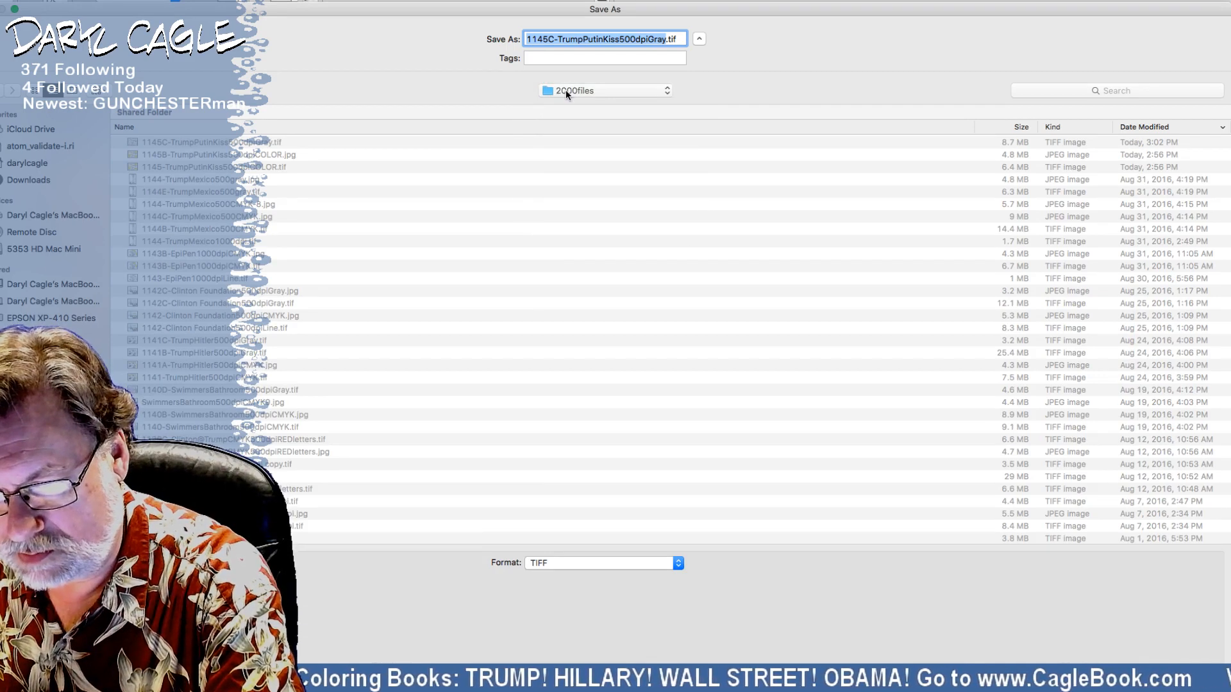
left_click(565, 90)
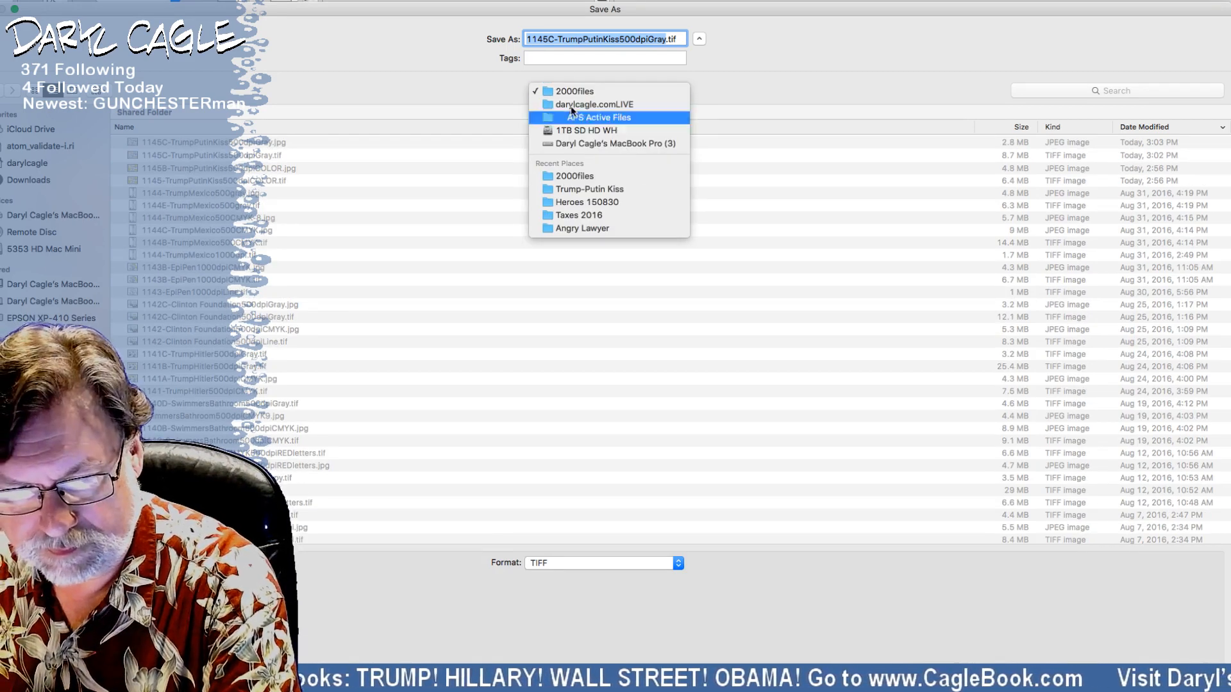
left_click(546, 4)
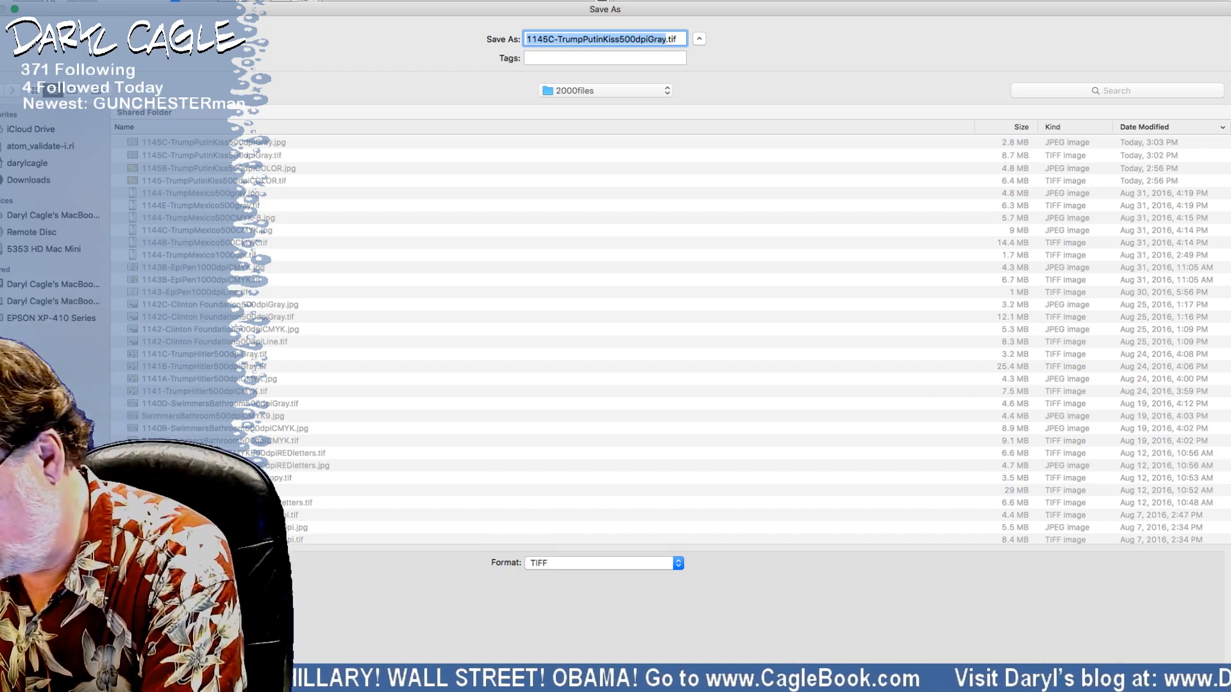
key("Escape")
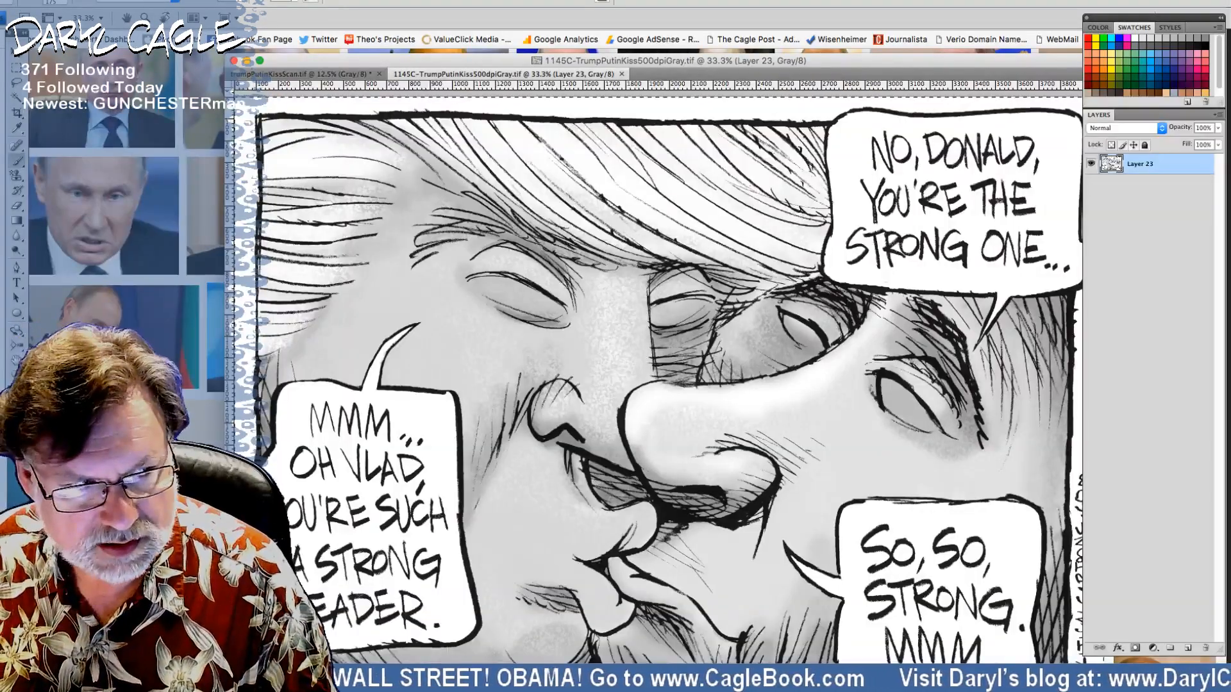